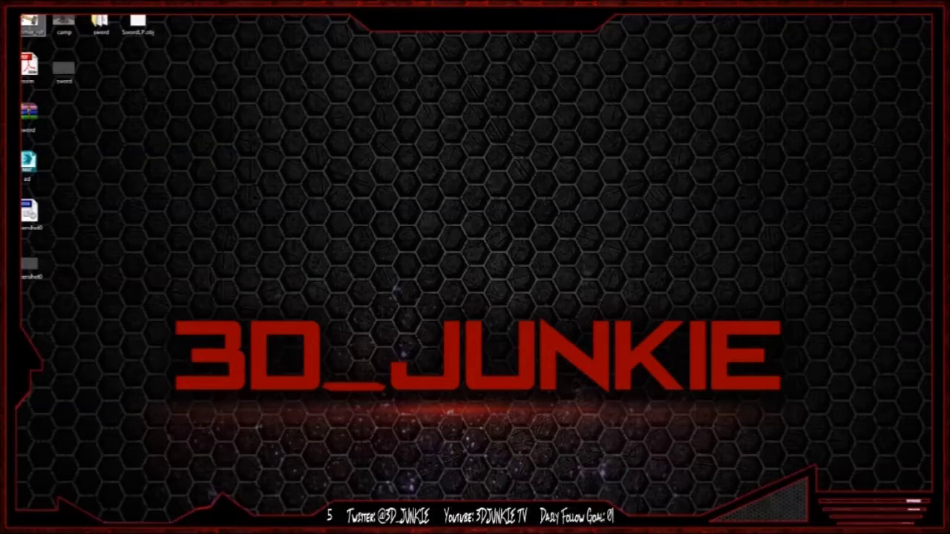
- Open the hammer reference picture from the desktop, examine its shape, and close the viewer
double_click(30, 24)
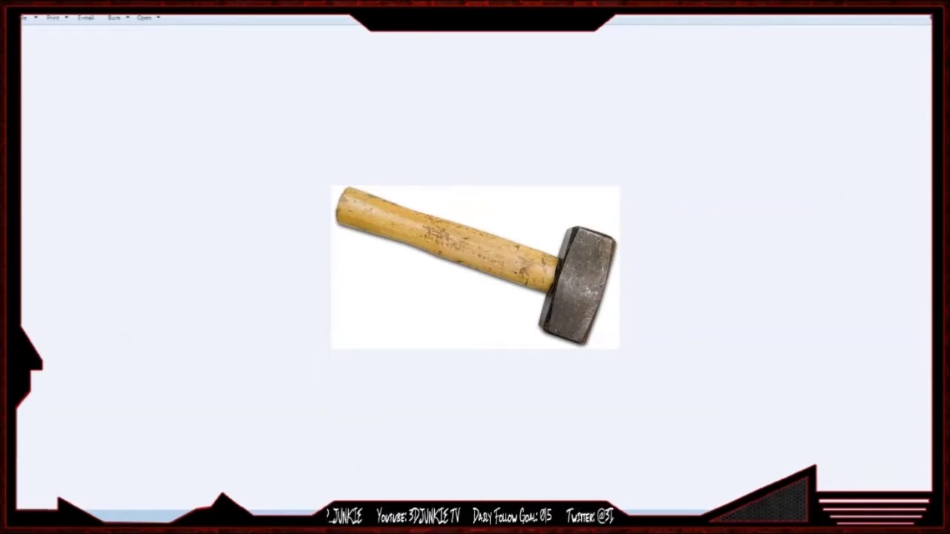
key("alt+F4")
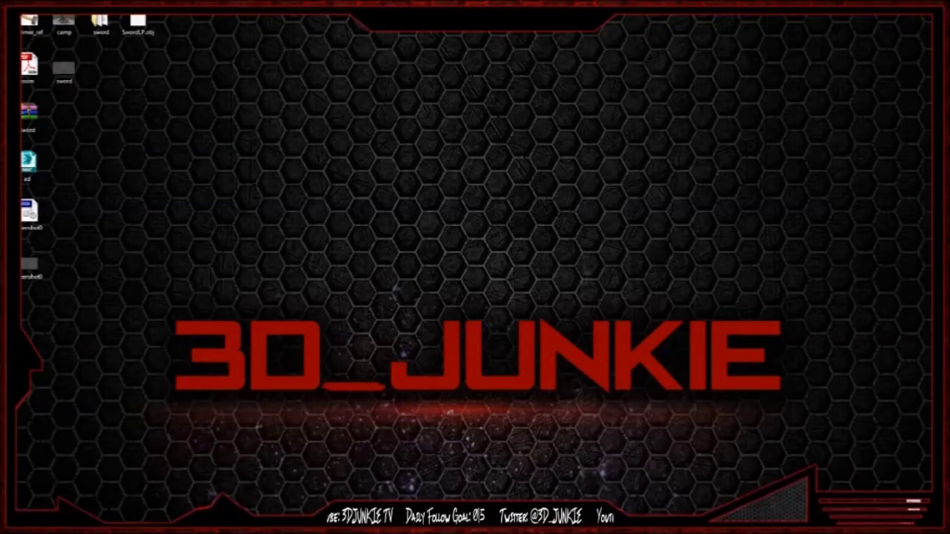
- Raise the system volume to its maximum
left_click(883, 527)
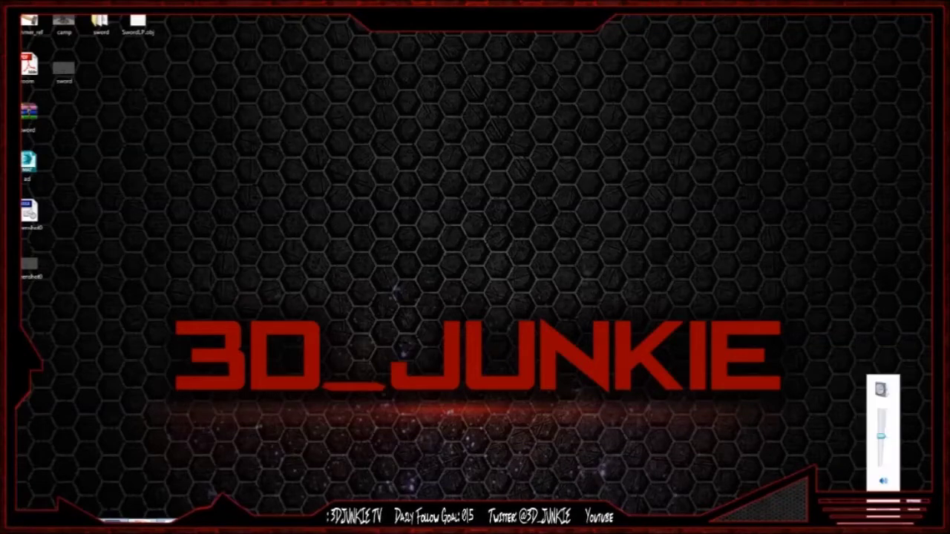
left_click_drag(881, 436, 882, 375)
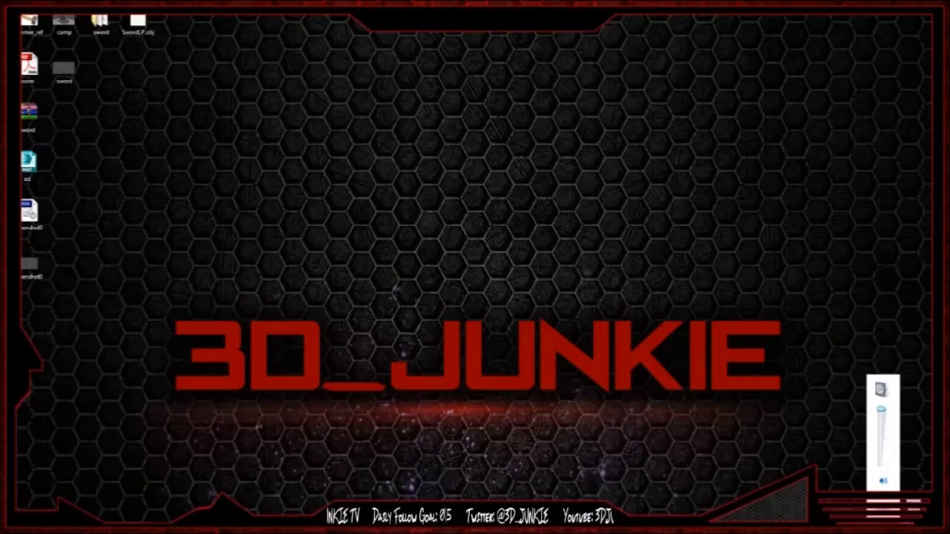
key("Escape")
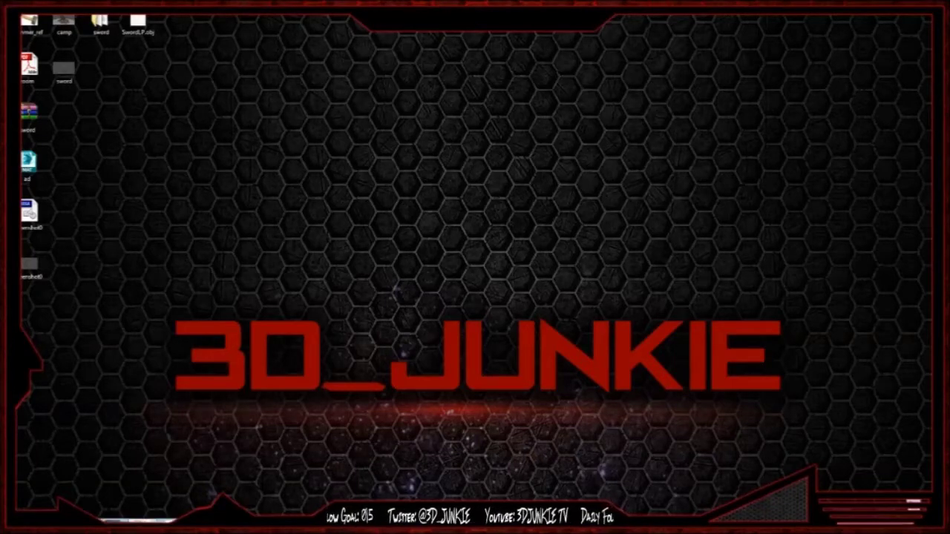
- Switch to Photoshop and close the screenshot, sword diffuse and sword normals documents, discarding any changes
key("alt+Tab")
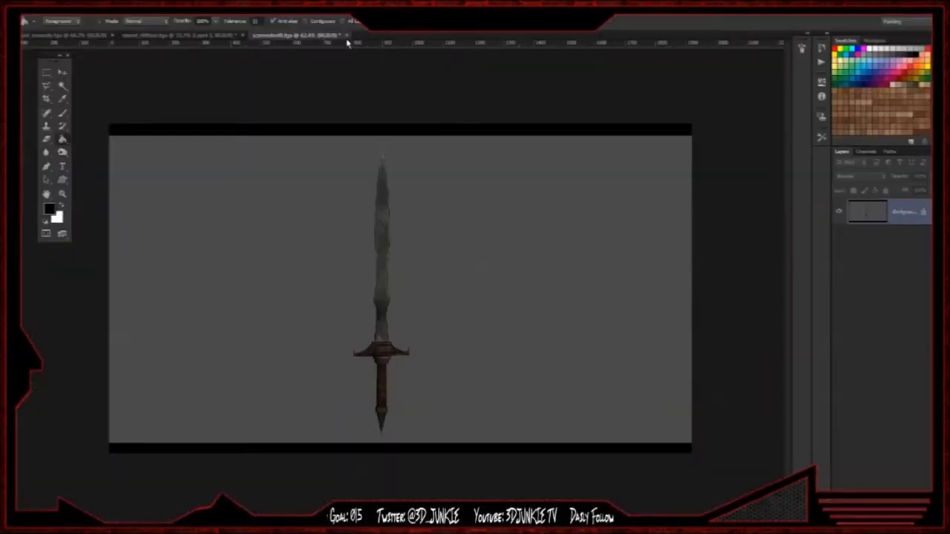
left_click(346, 35)
left_click(476, 204)
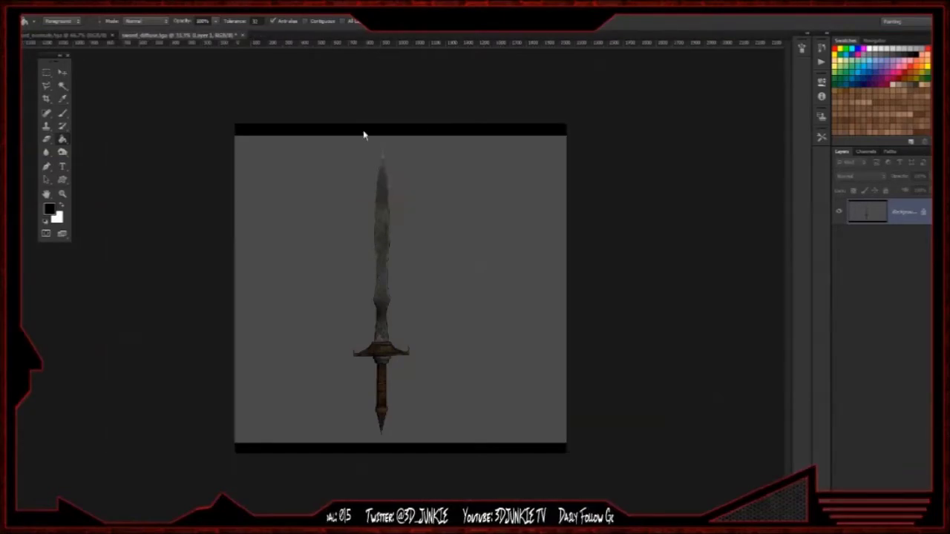
left_click(243, 35)
left_click(476, 206)
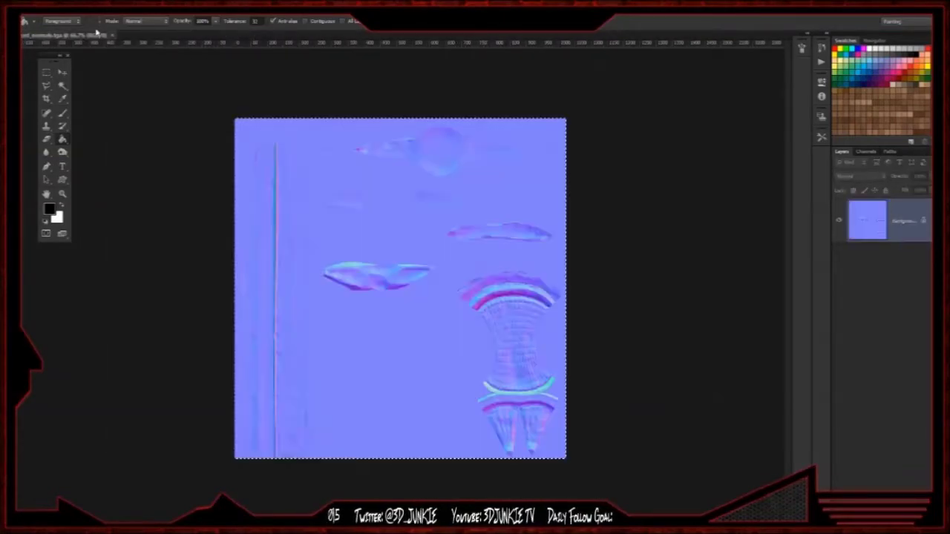
left_click(113, 35)
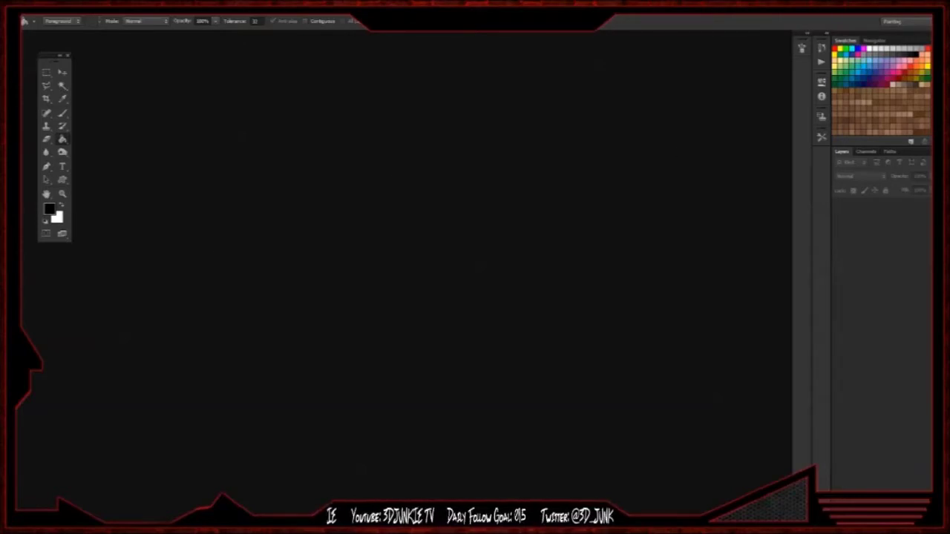
- Open hammer_ref.jpg from the desktop in Photoshop and convert its locked background into a regular layer
left_click_drag(414, 7, 409, 91)
left_click_drag(27, 25, 412, 251)
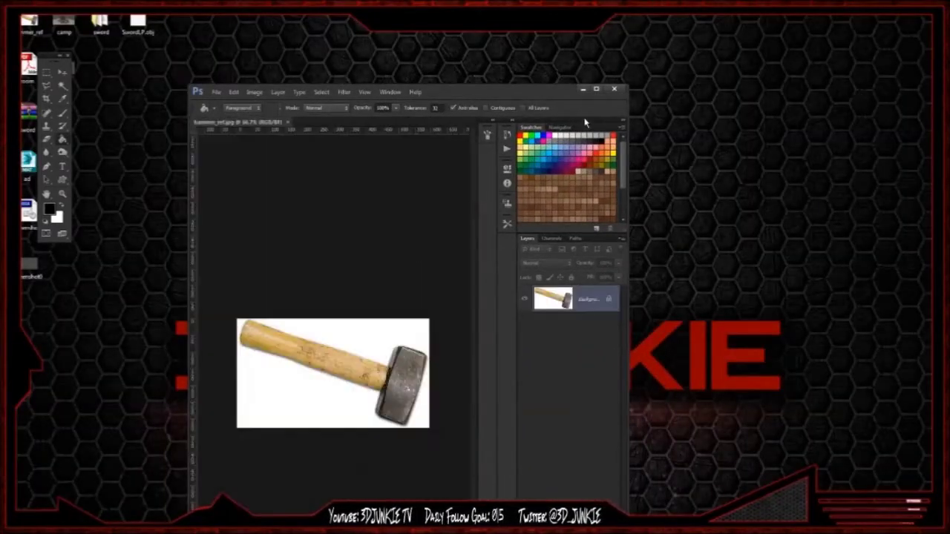
key("f")
key("ctrl+1")
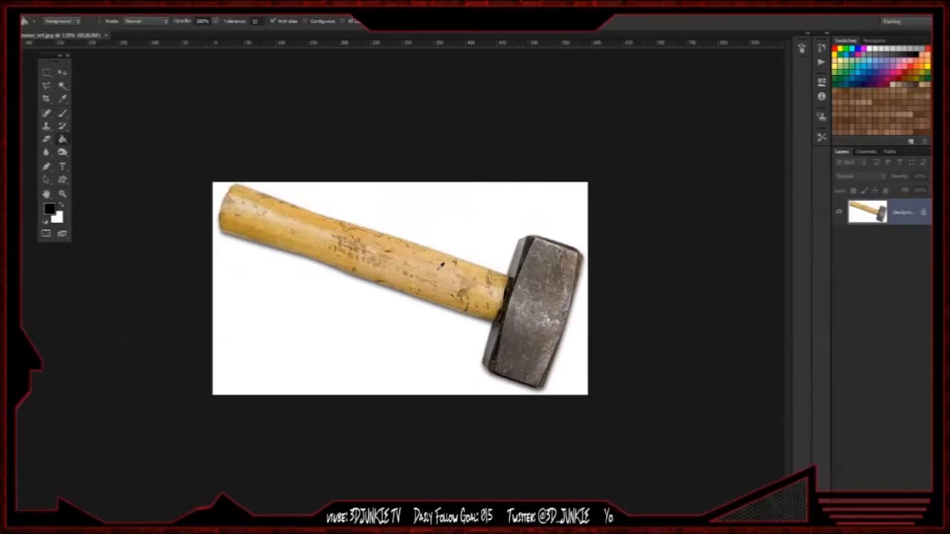
double_click(928, 211)
key("Return")
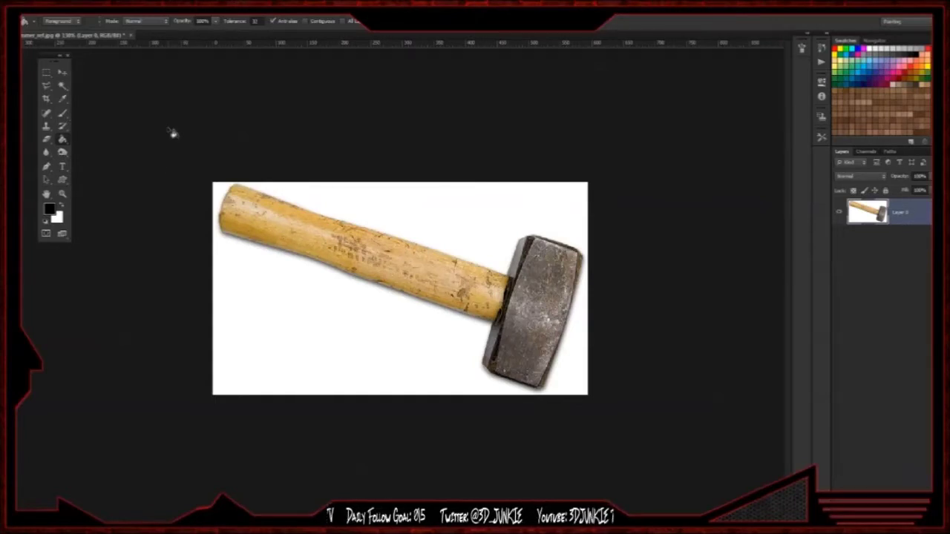
- Paint over the hammer's handle and head in black with the Brush tool, and undo all the strokes
left_click(63, 112)
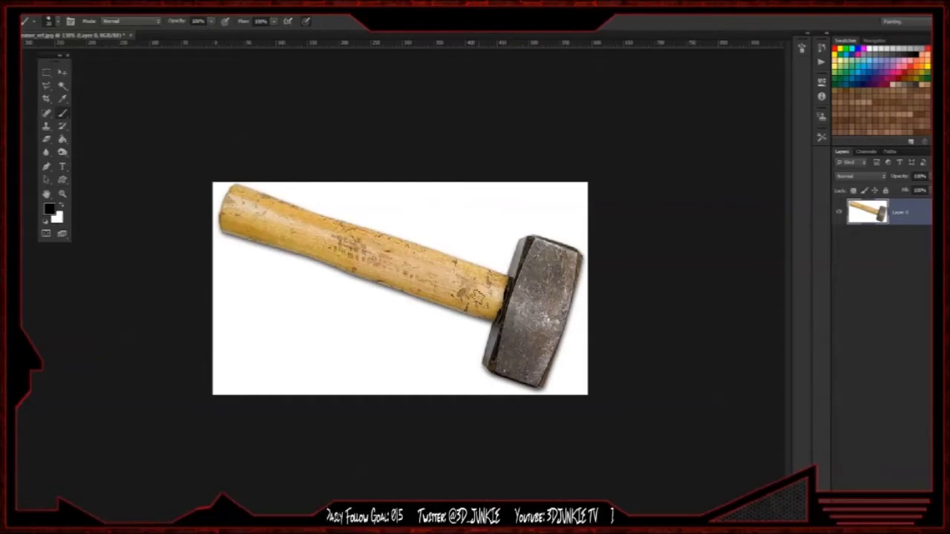
mouse_move(504, 288)
left_mouse_down()
mouse_move(234, 195)
mouse_move(223, 222)
mouse_move(256, 241)
mouse_move(349, 257)
mouse_move(453, 303)
mouse_move(508, 312)
mouse_move(251, 220)
mouse_move(302, 240)
mouse_move(447, 265)
mouse_move(394, 254)
left_mouse_up()
mouse_move(528, 235)
left_mouse_down()
mouse_move(505, 367)
mouse_move(575, 256)
mouse_move(545, 238)
mouse_move(519, 349)
mouse_move(537, 297)
left_mouse_up()
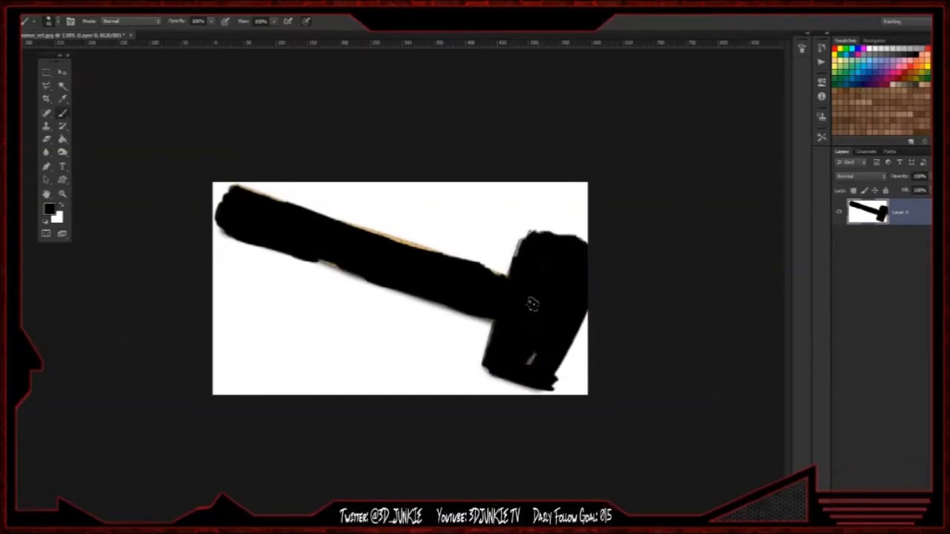
key("ctrl+z")
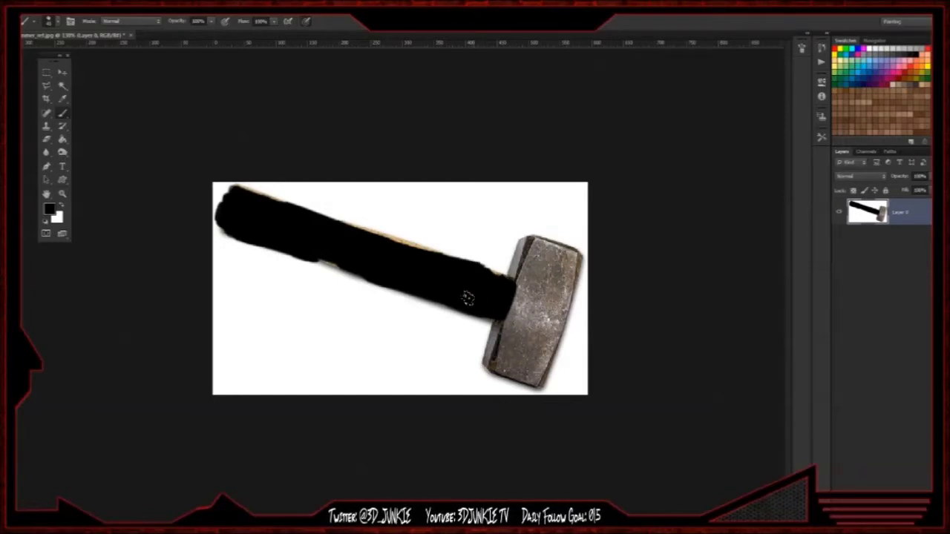
key("ctrl+alt+z")
key("ctrl+alt+z")
key("ctrl+alt+z")
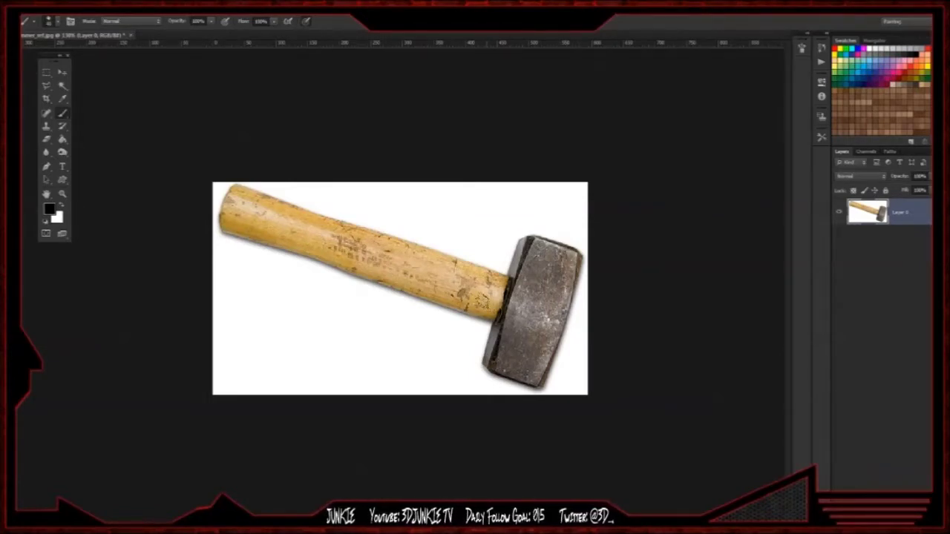
- Switch to Maya, start a new scene without saving the sword scene, and show the grid in the perspective view
key("super+d")
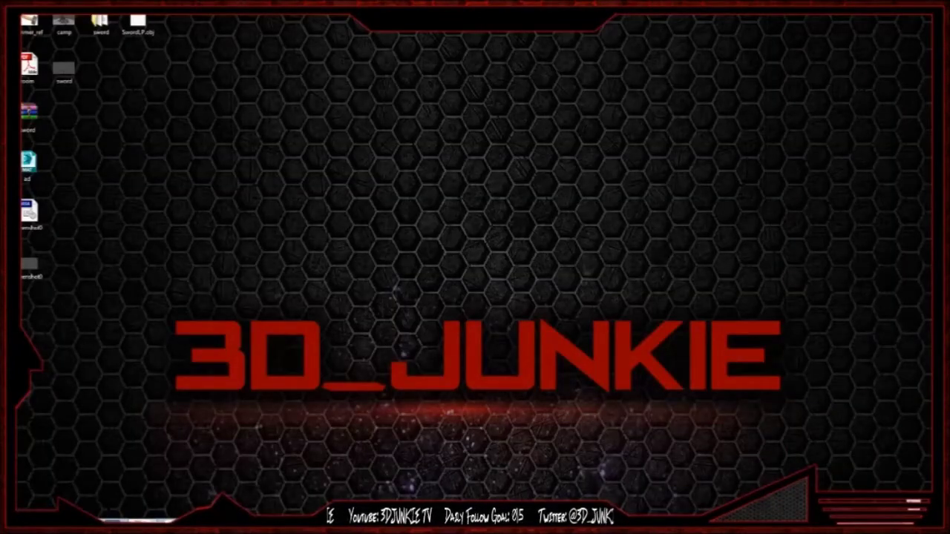
key("alt+Tab")
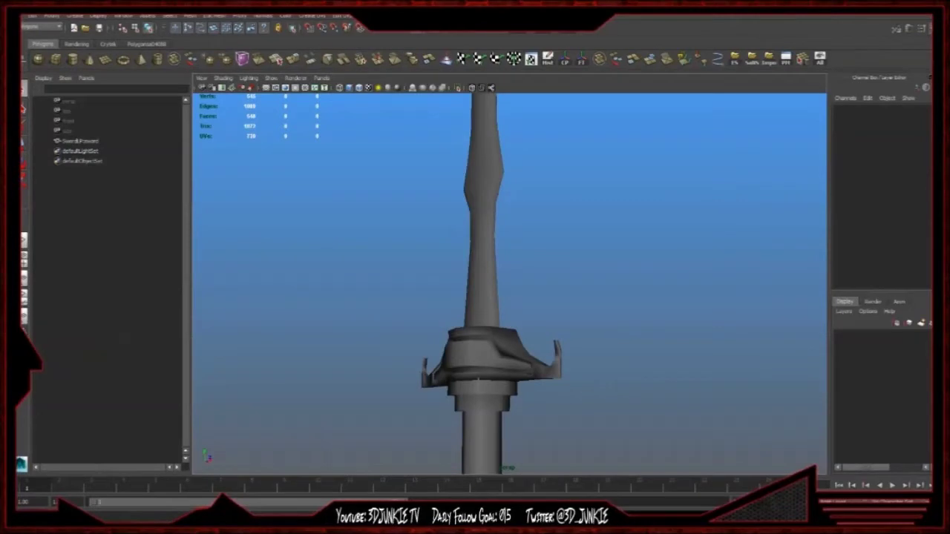
left_click(28, 16)
left_click(44, 33)
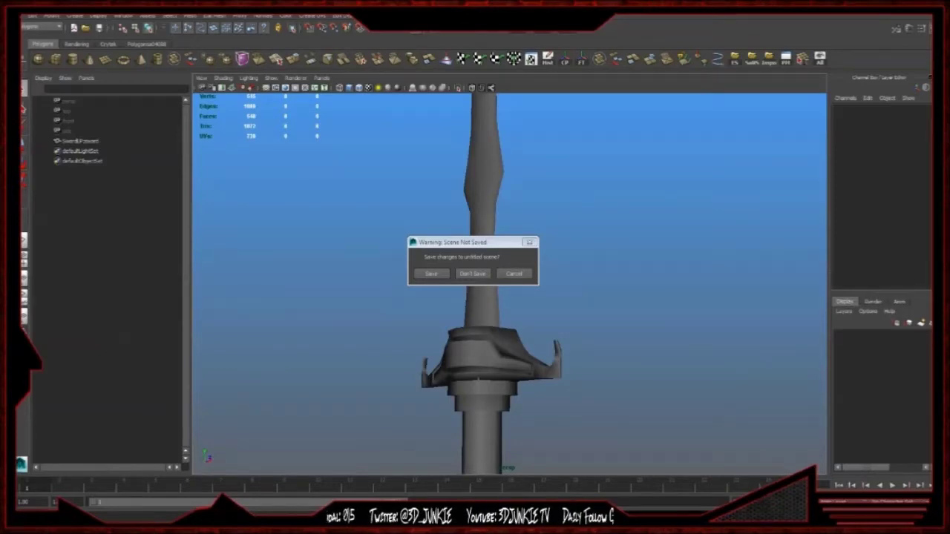
left_click(460, 274)
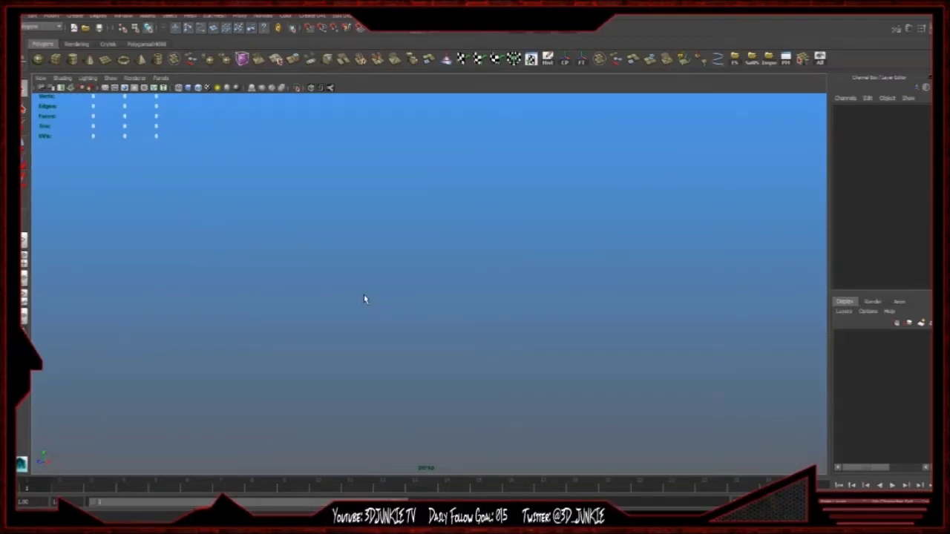
left_click(105, 89)
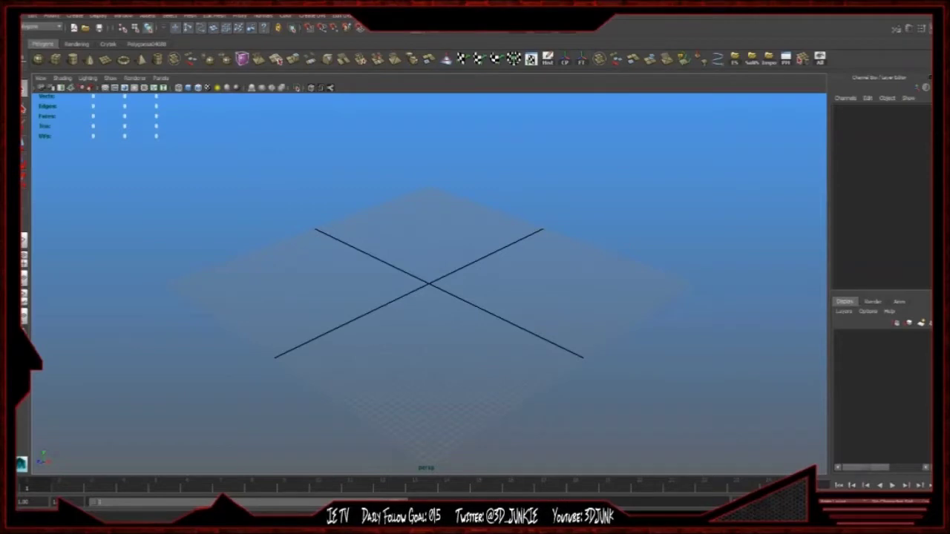
left_click_drag(334, 220, 361, 198, "alt")
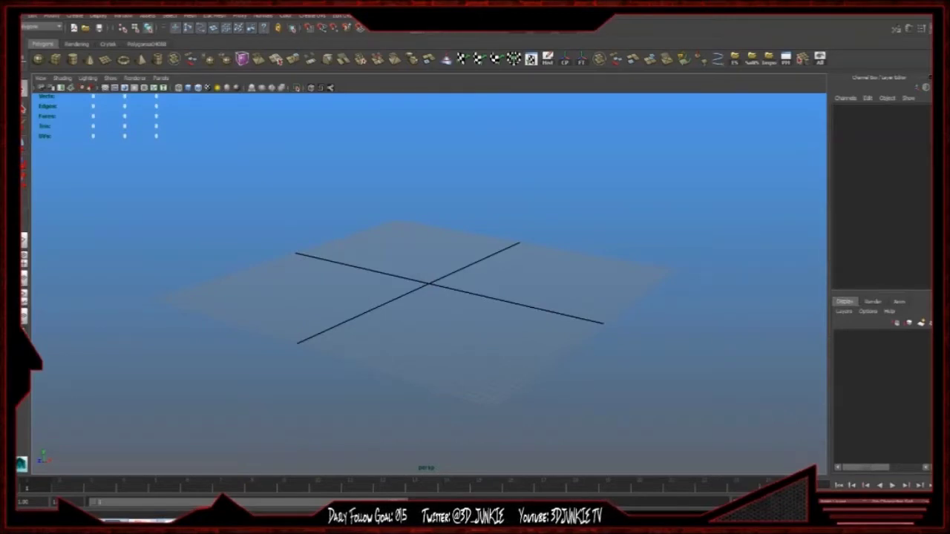
- Switch to Photoshop and create a new 1920 × 1080 pixel document at 72 pixels/inch
key("alt+Tab")
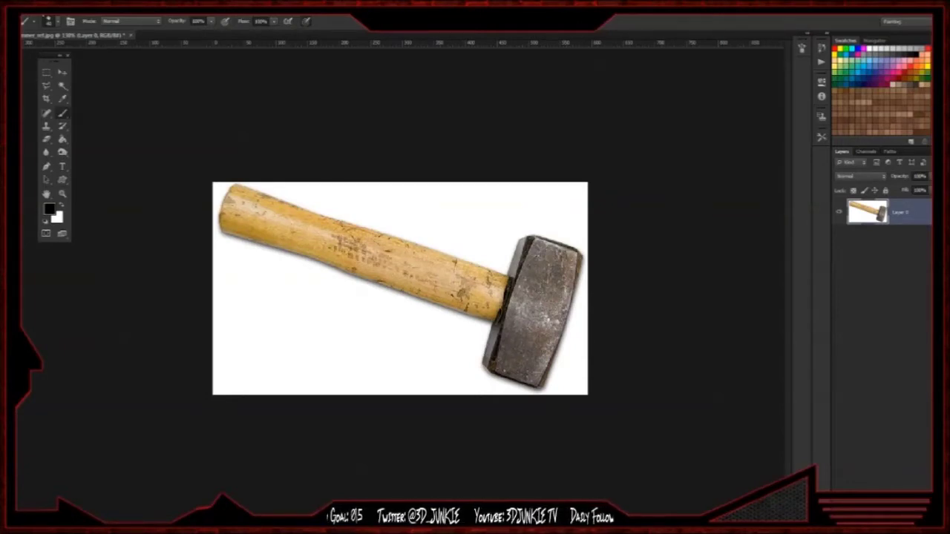
key("ctrl+n")
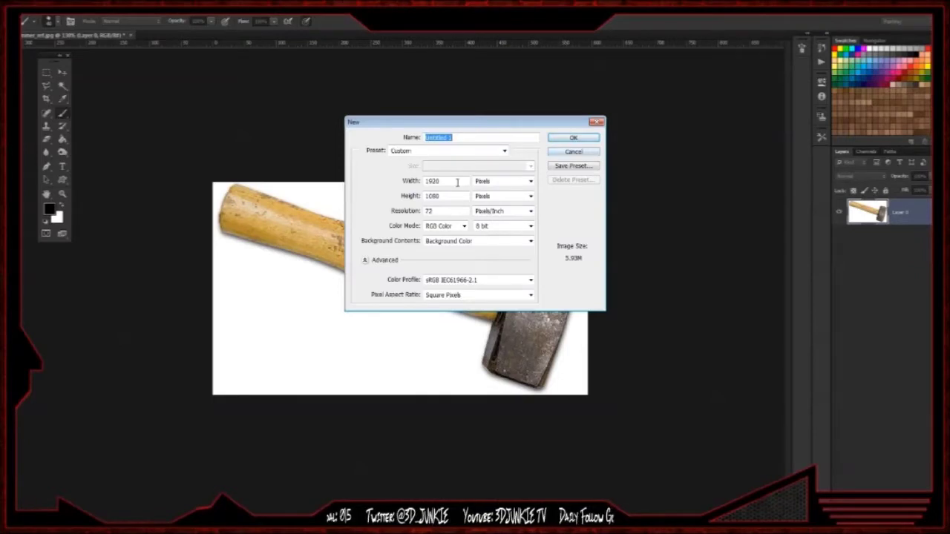
left_click(568, 150)
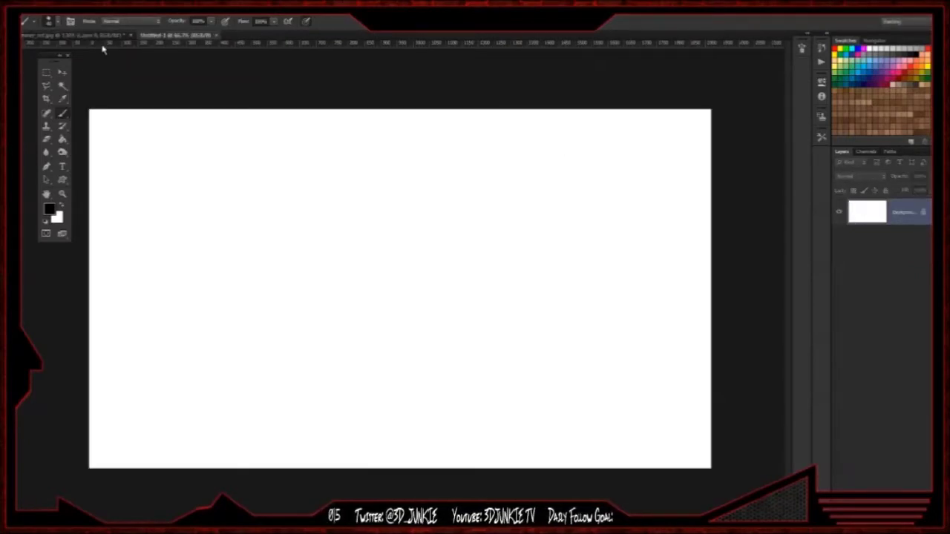
- Copy the hammer layer from hammer_ref.jpg into the new blank document and close hammer_ref.jpg without saving
left_click(107, 36)
left_click_drag(78, 37, 60, 77)
left_click(62, 71)
left_click_drag(289, 214, 512, 236)
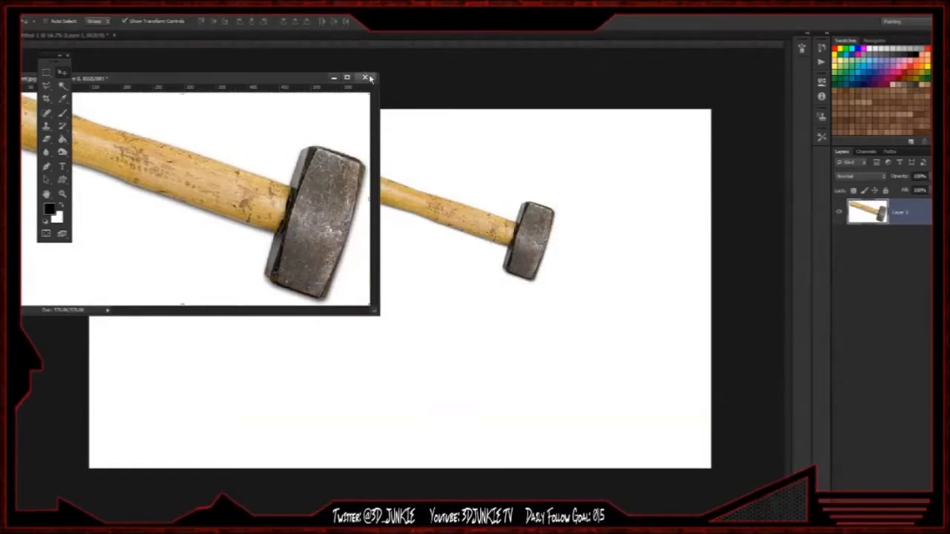
left_click(364, 77)
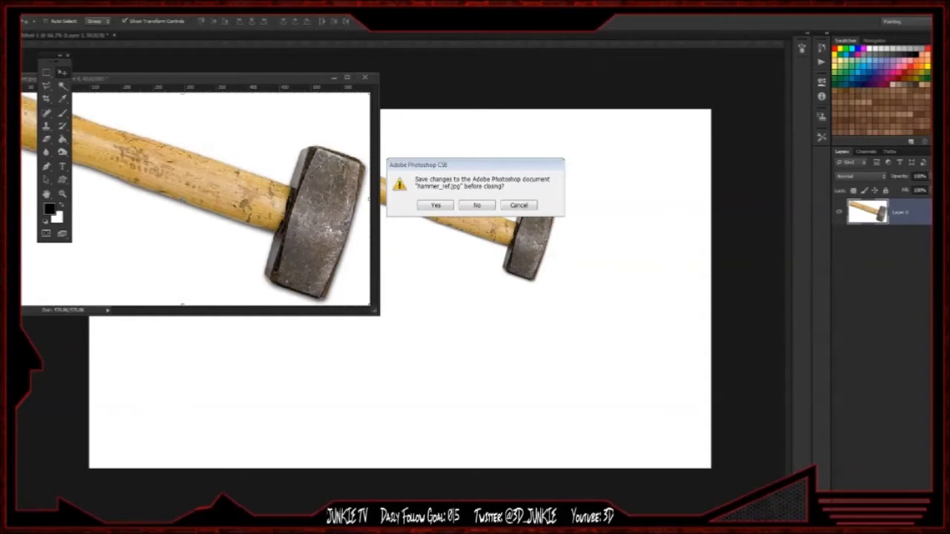
left_click(481, 205)
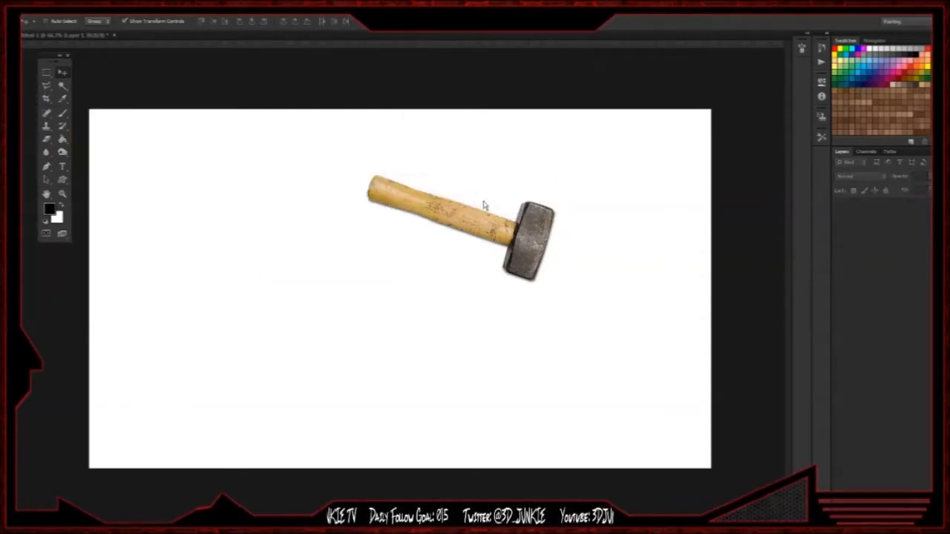
- Rotate the hammer upright with its head up, scale it proportionally to about 160%, and position it within the canvas height
left_click_drag(359, 169, 436, 343)
key("Return")
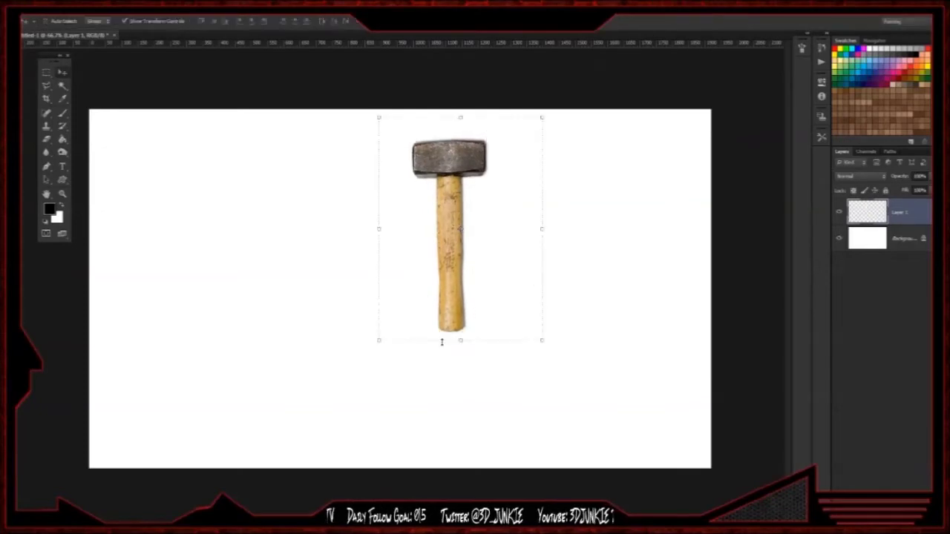
left_click_drag(450, 272, 349, 284)
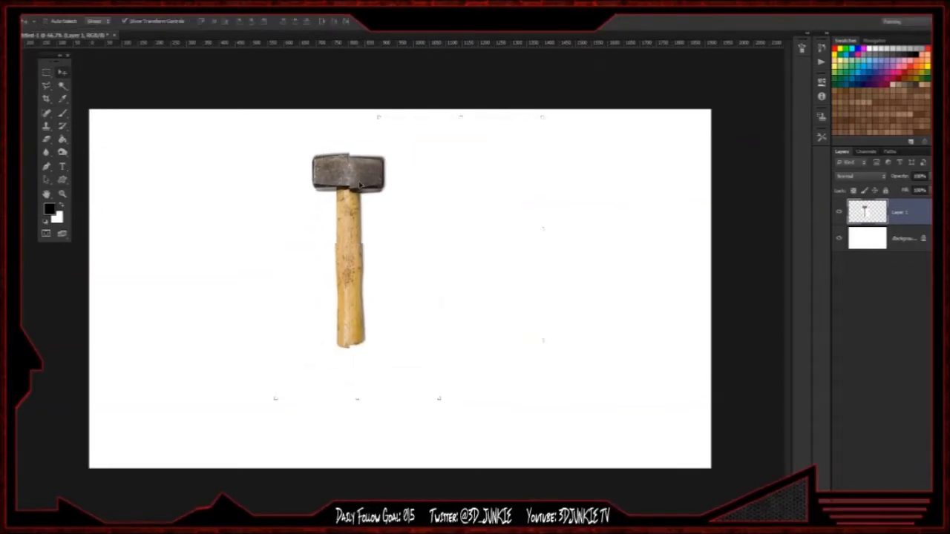
left_click_drag(443, 347, 585, 437, "shift")
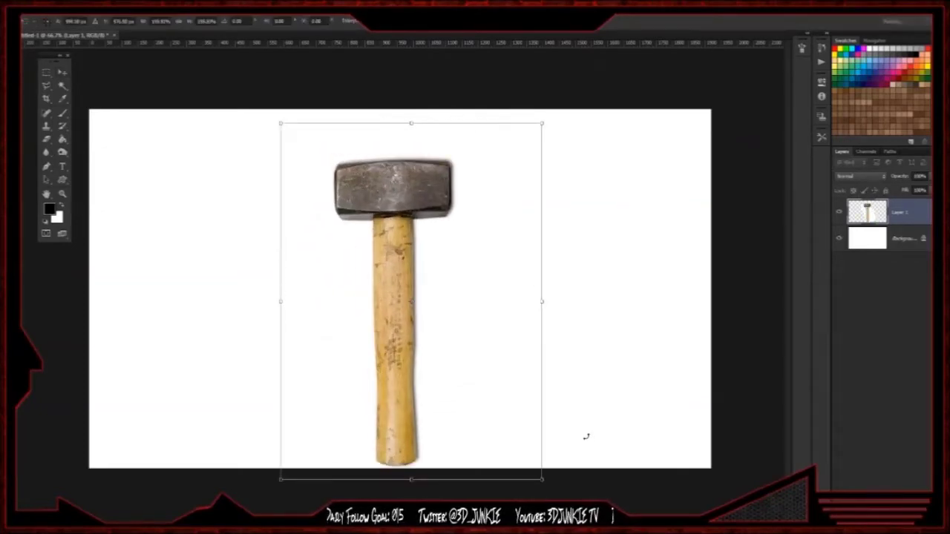
left_click_drag(389, 187, 387, 182)
- Select a full-height rectangular area around the upright hammer and crop the canvas to it
left_click(46, 71)
left_click_drag(302, 124, 519, 196)
mouse_move(318, 97)
left_mouse_down()
mouse_move(302, 97)
mouse_move(537, 479)
left_mouse_up()
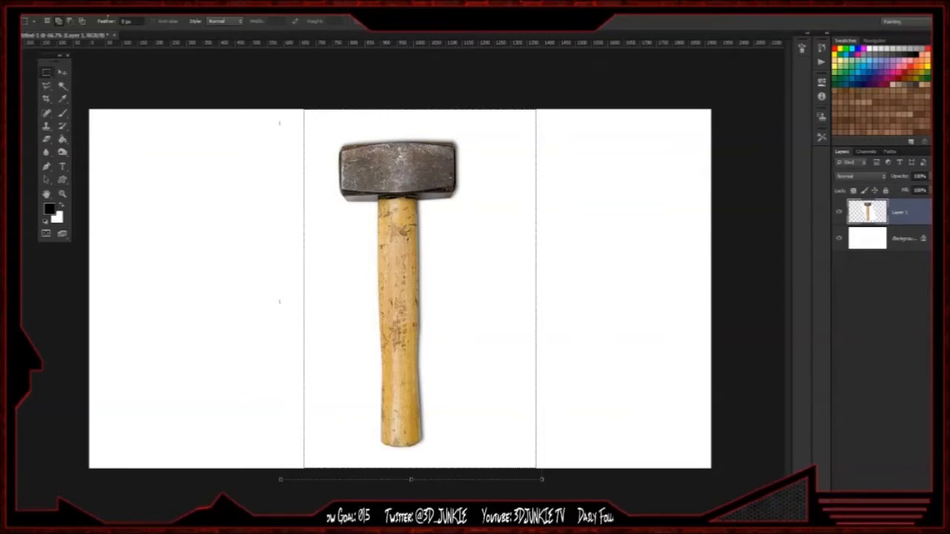
left_click(75, 10)
left_click(111, 112)
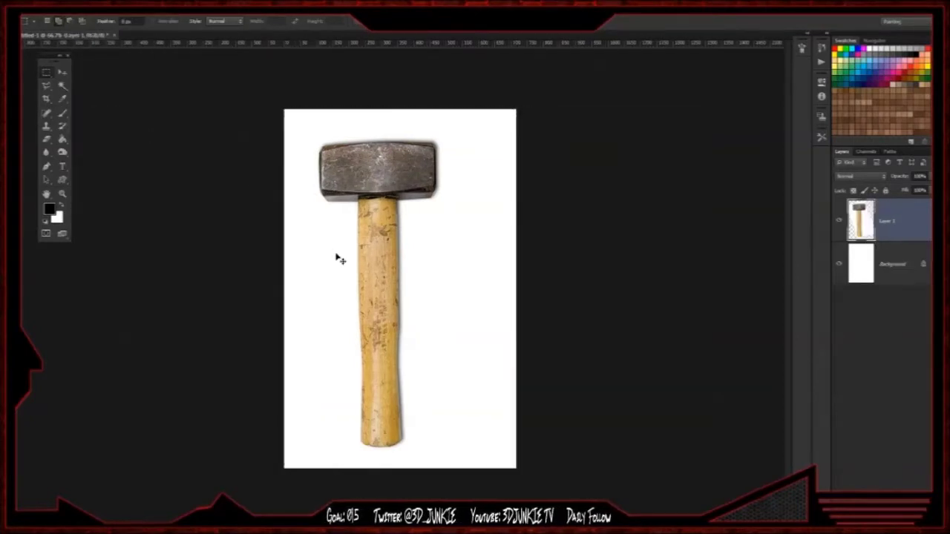
- Save the cropped hammer image to the Desktop as the JPEG hammer_ref, replacing the existing file
key("ctrl+s")
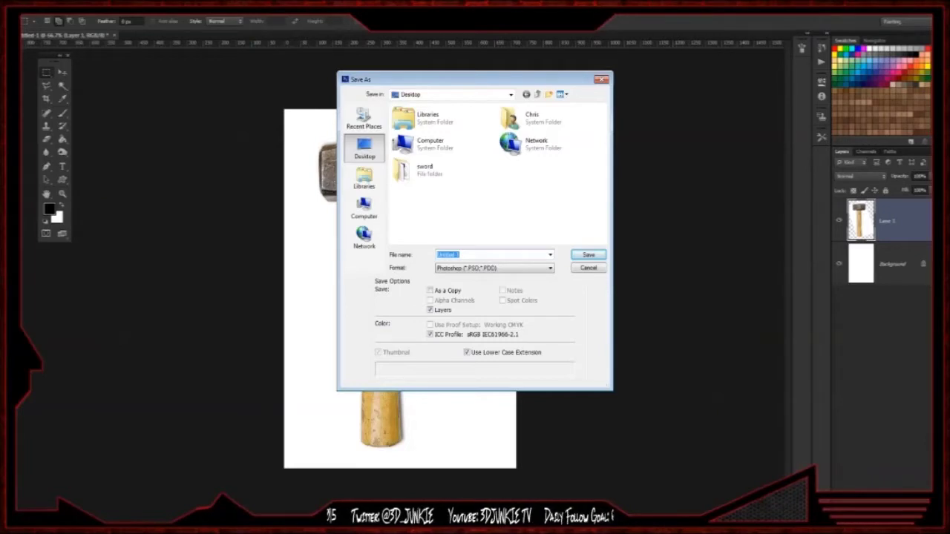
left_click(462, 269)
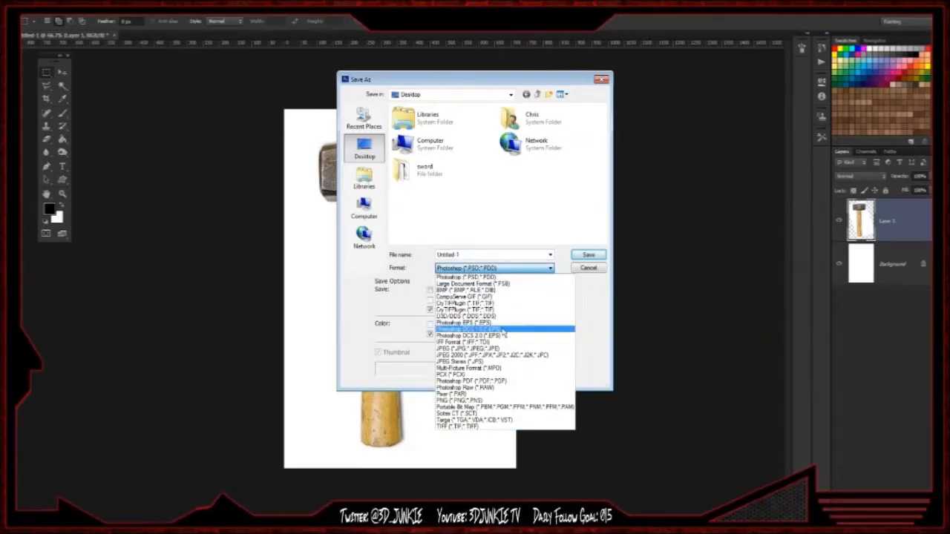
left_click(503, 348)
double_click(473, 254)
double_click(455, 194)
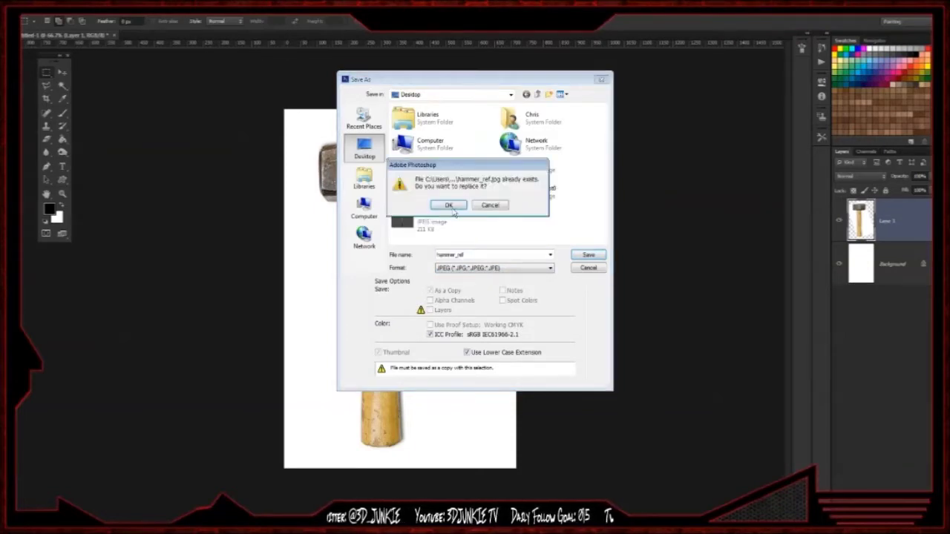
left_click(455, 209)
left_click(536, 144)
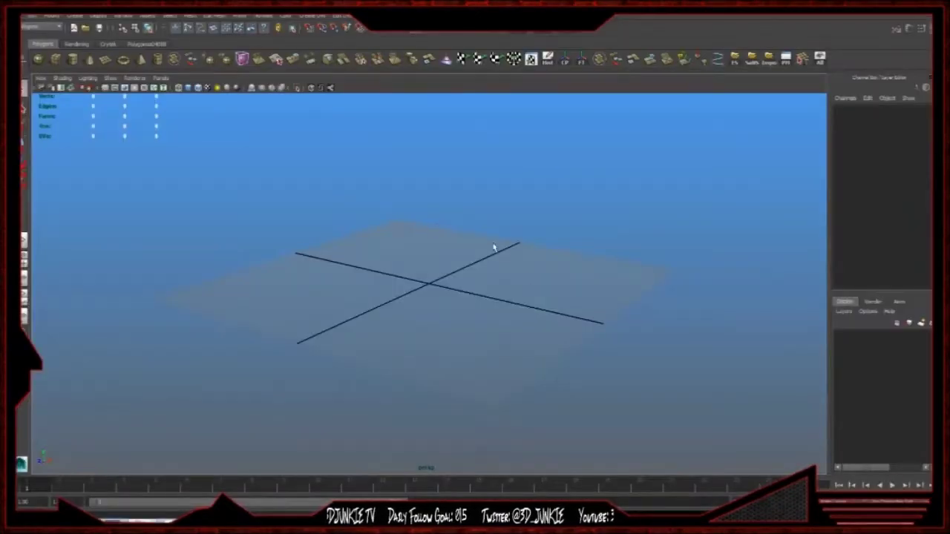
- Switch to Maya's front view and import hammer_ref.jpg from the Desktop as an image plane
key("space")
key("space")
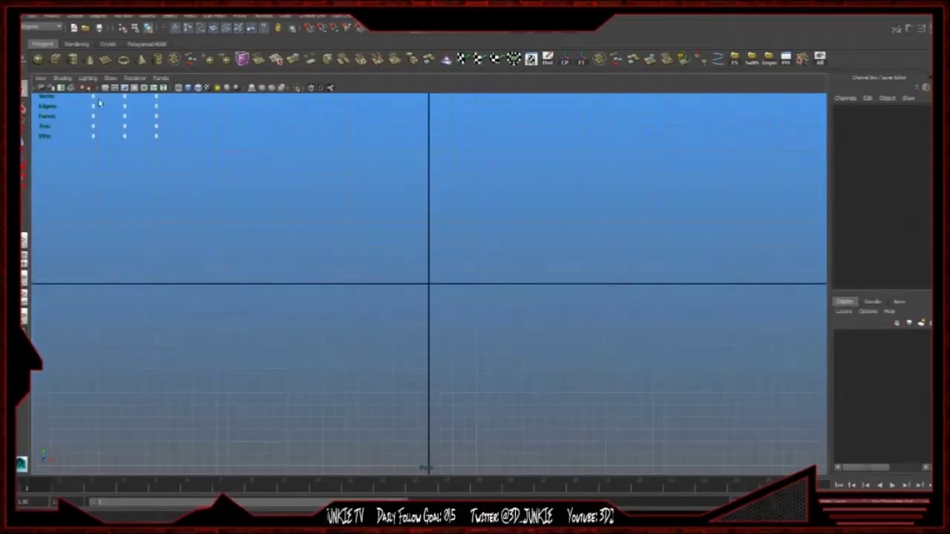
left_click(41, 78)
mouse_move(104, 241)
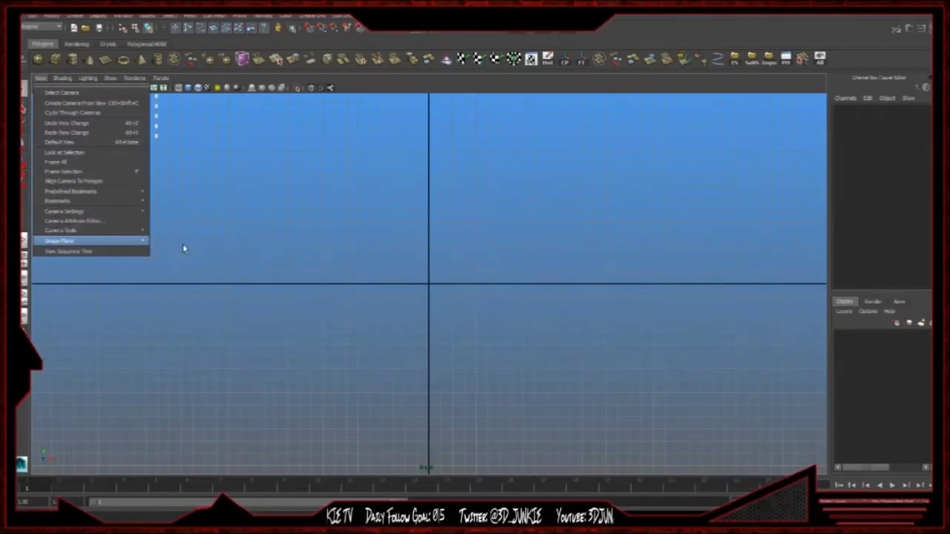
left_click(183, 244)
left_click(132, 173)
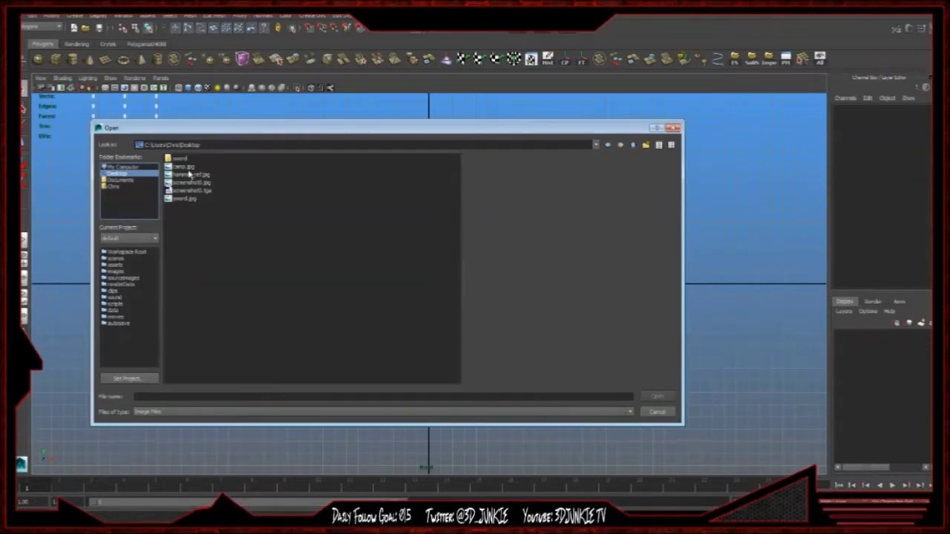
left_click(204, 175)
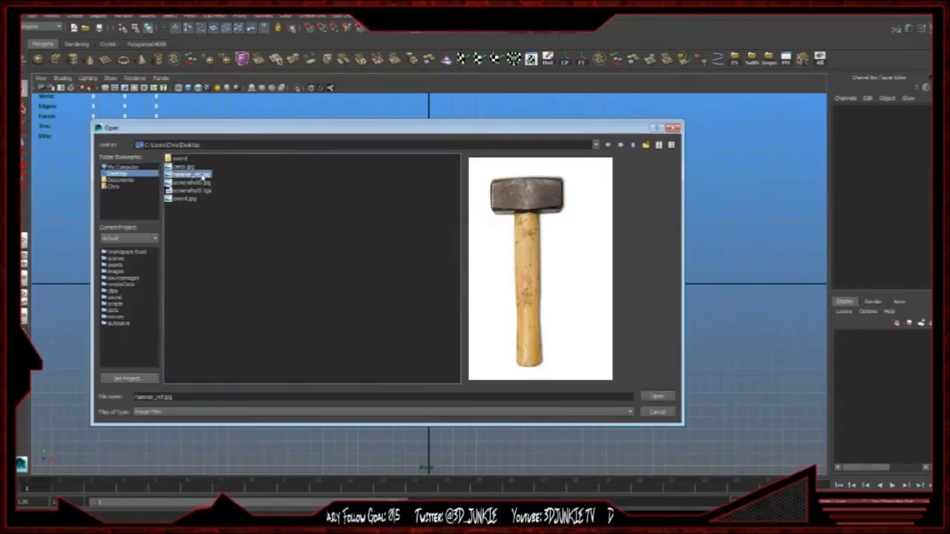
left_click(656, 396)
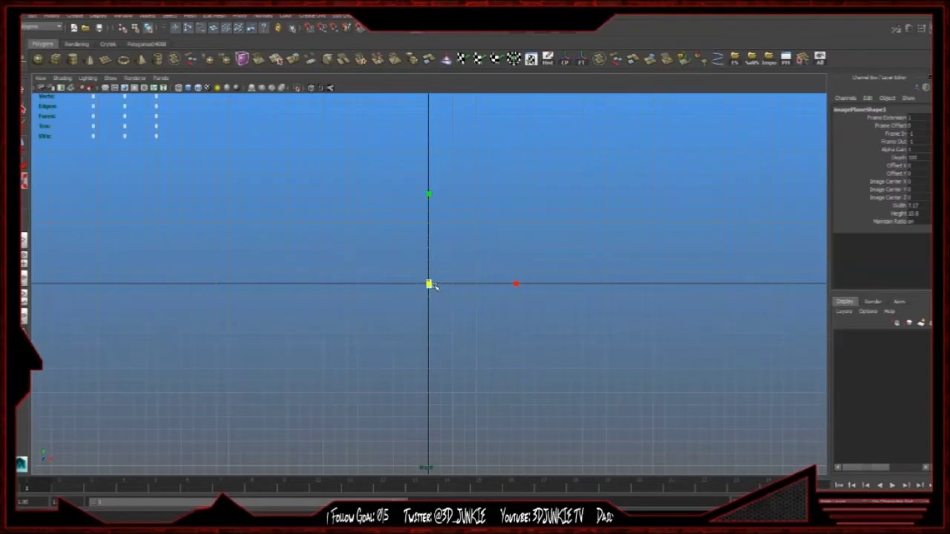
- Scale the hammer image plane uniformly to about 50 and hide the front view's grid
left_click_drag(638, 351, 628, 343)
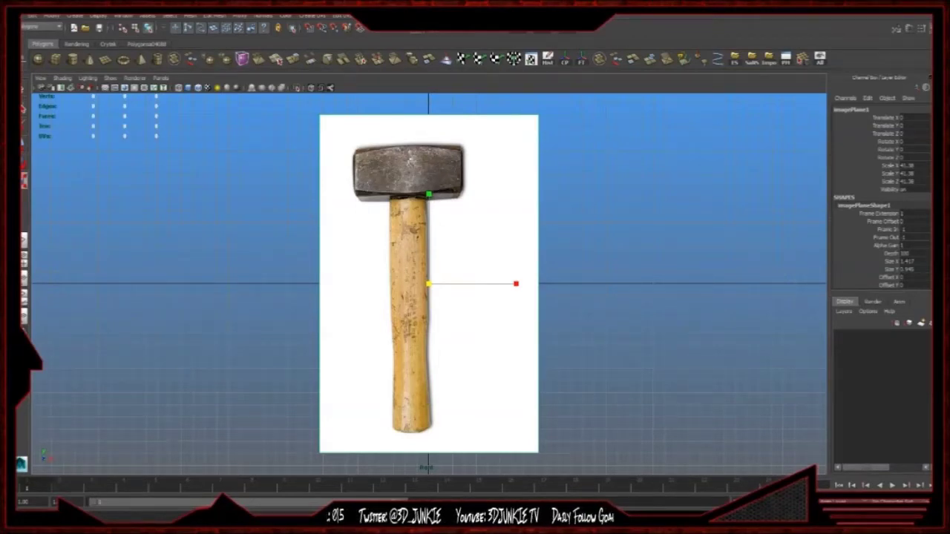
left_click(562, 280)
left_click(104, 89)
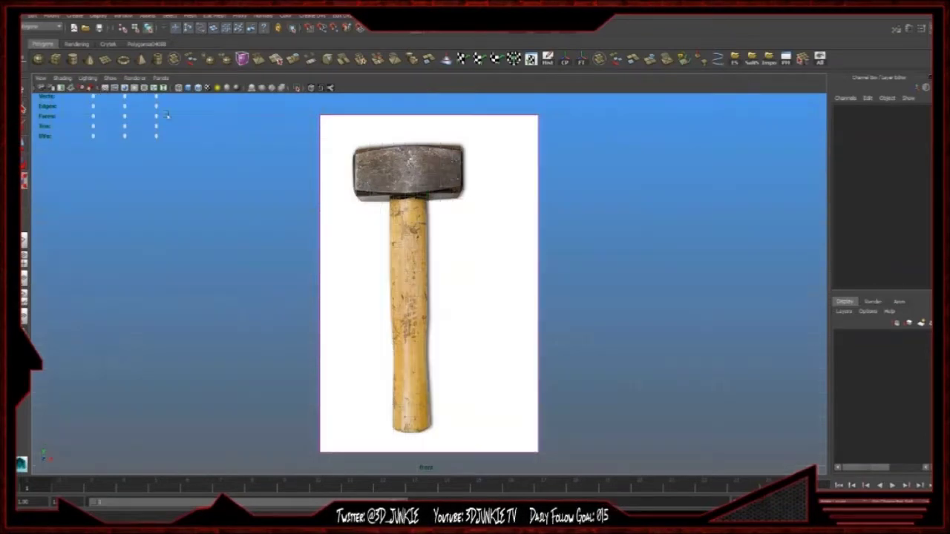
scroll(509, 216, "down", 2)
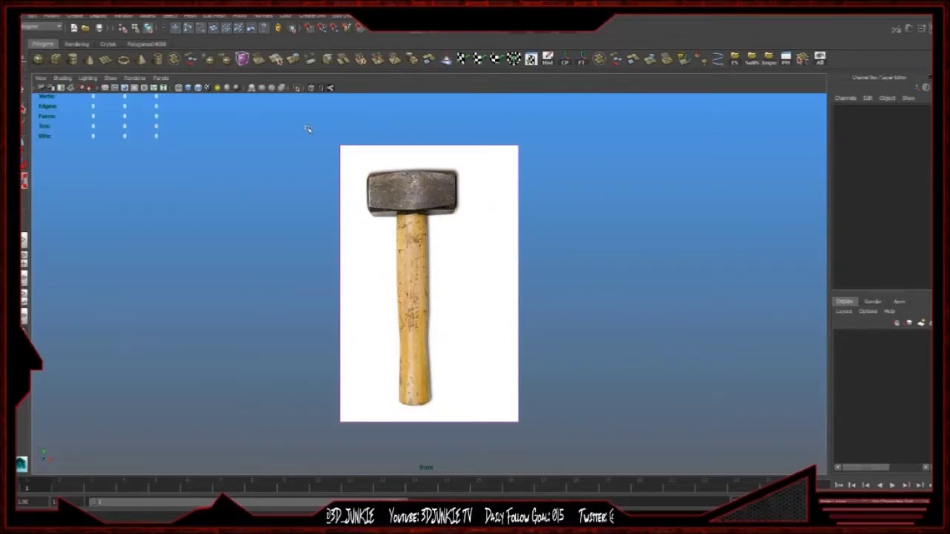
left_click(343, 149)
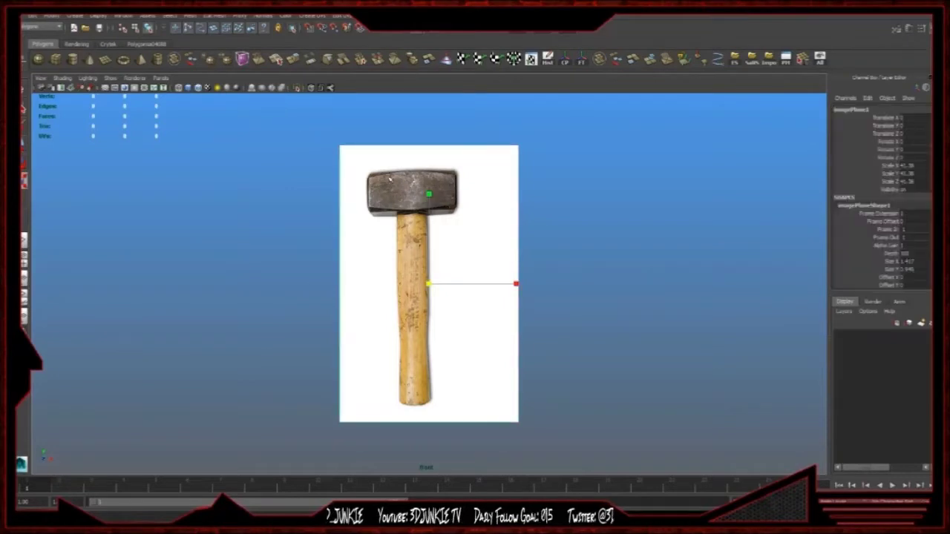
left_click_drag(430, 283, 566, 265)
- In the perspective view, move the hammer image plane back along Z until it stands behind the grid
key("space")
key("space")
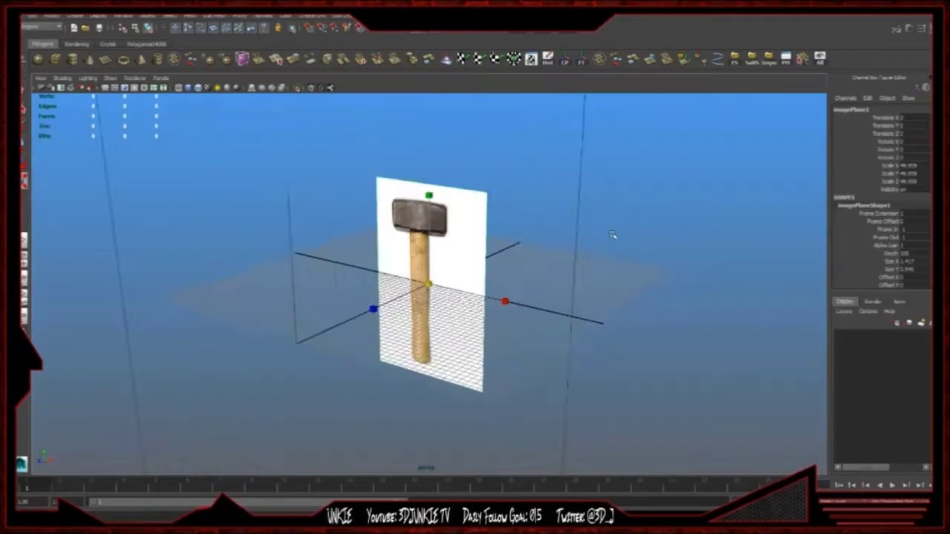
left_click_drag(587, 233, 549, 241, "alt")
right_click_drag(549, 241, 445, 275, "alt")
key("w")
left_click_drag(377, 299, 546, 250)
left_click_drag(349, 268, 305, 273, "alt")
- Hide the cameras in the perspective view
left_click(292, 299)
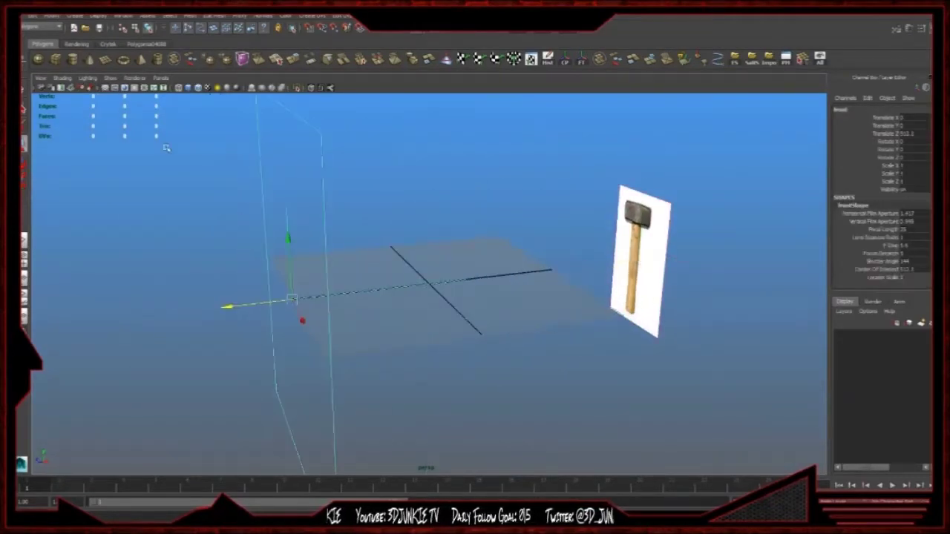
left_click(110, 79)
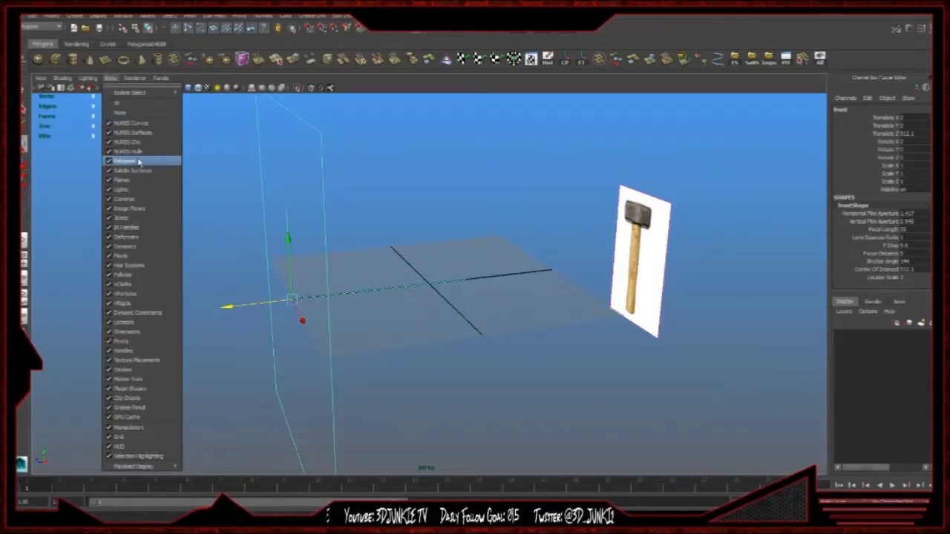
left_click(123, 199)
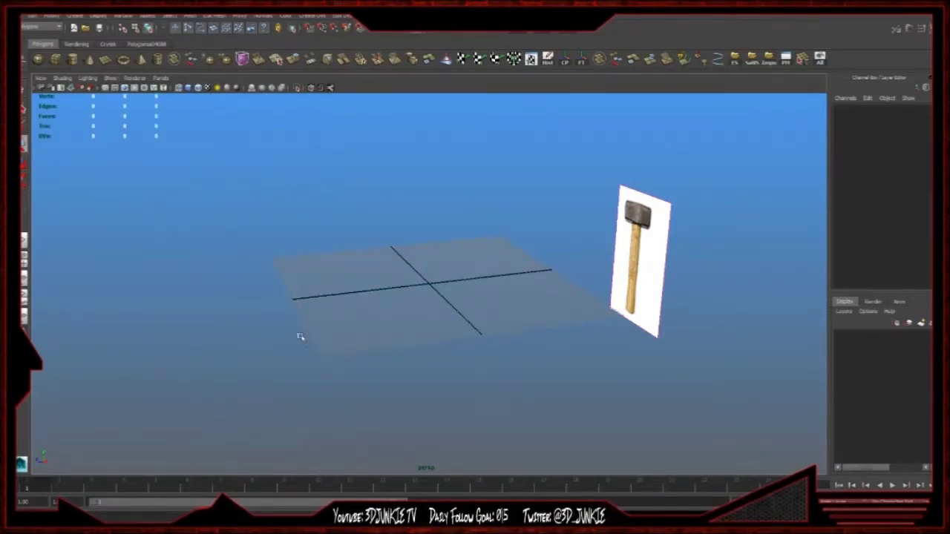
- In the front view, create a polygon cylinder, scale it uniformly to about 48, and place it over the handle's lower end
key("space")
middle_click_drag(360, 324, 352, 297, "alt")
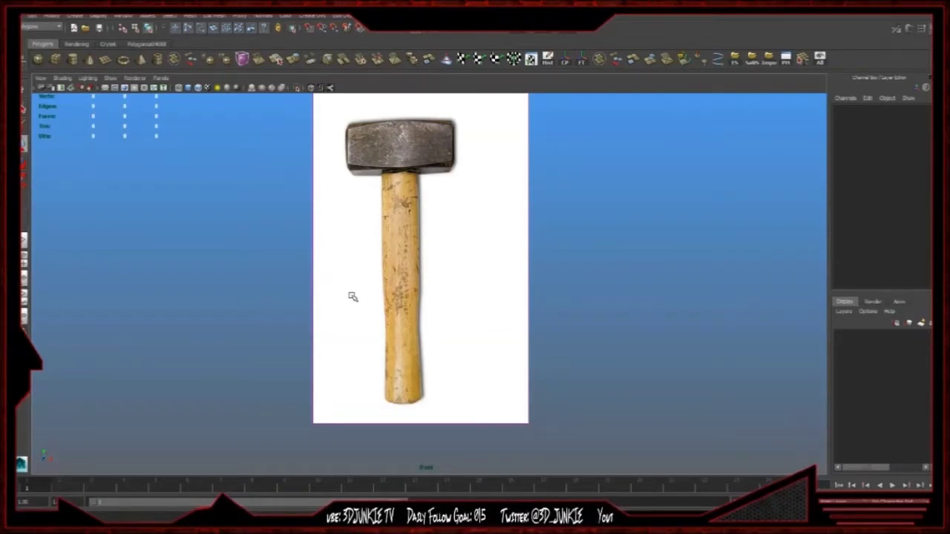
left_click(73, 59)
key("w")
key("r")
left_click_drag(419, 257, 405, 371)
key("w")
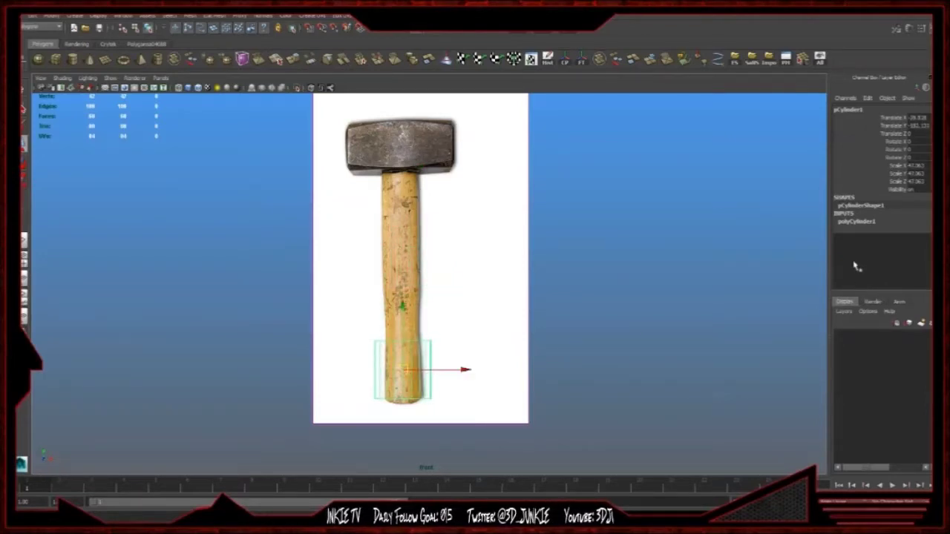
- Set the cylinder's Subdivisions Axis to 12 and reselect the cylinder
left_click(855, 221)
left_click(914, 246)
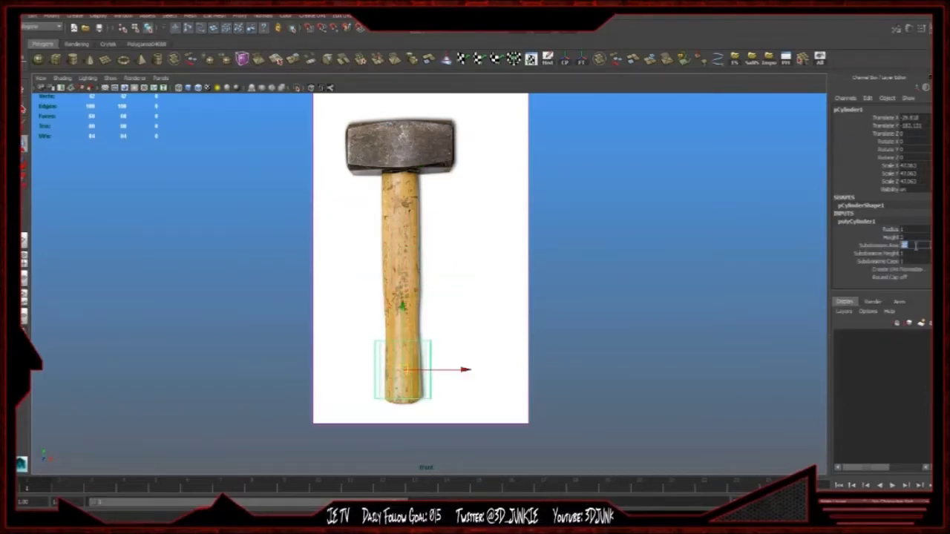
type("12")
key("Return")
left_click(631, 313)
left_click(405, 337)
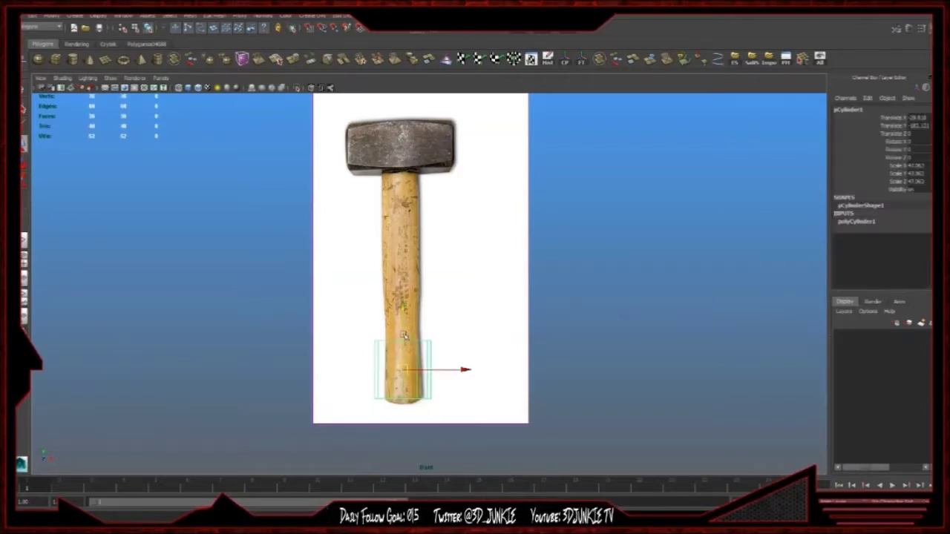
- Select the cylinder's vertices and scale them down to match the width of the reference handle
right_click_drag(403, 335, 335, 316)
left_click_drag(335, 316, 443, 345)
left_click_drag(347, 319, 445, 416)
key("r")
left_click_drag(403, 370, 378, 380)
key("q")
middle_click_drag(351, 367, 331, 279, "alt")
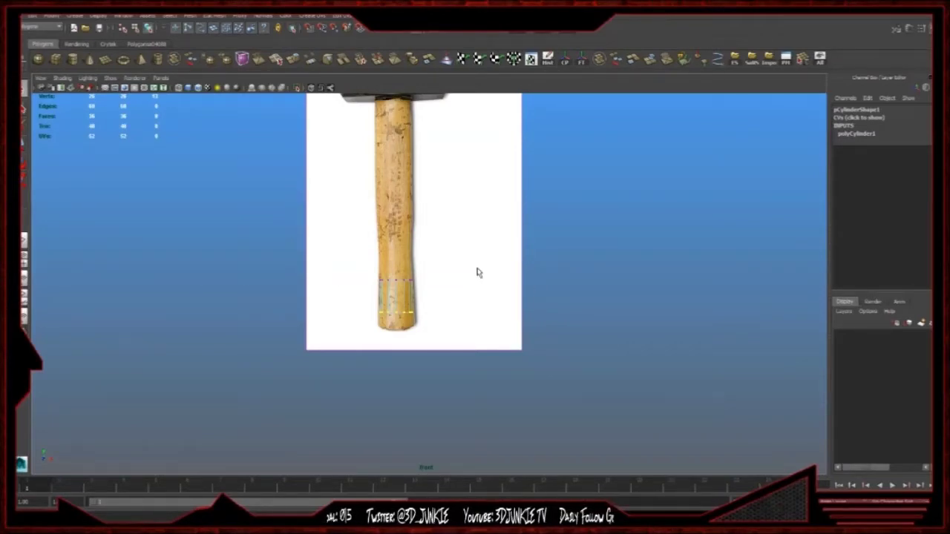
- Scale and move the cylinder's lower vertex ring to fit the outline near the handle's bottom end
scroll(498, 279, "up", 6)
key("r")
left_click_drag(317, 295, 318, 362)
key("w")
scroll(230, 203, "down", 3)
middle_click_drag(230, 203, 233, 296, "alt")
- Select the cylinder's upper vertex ring, scale it to the handle's width, and raise it to the narrow part of the handle
left_click_drag(221, 204, 460, 279)
key("r")
left_click_drag(357, 244, 347, 197)
key("w")
middle_click_drag(347, 198, 338, 304, "alt")
left_click_drag(337, 304, 337, 264)
- Select the cylinder's top faces and extrude them upward to where the reference handle starts to widen
right_click_drag(382, 244, 437, 290)
left_click(389, 268)
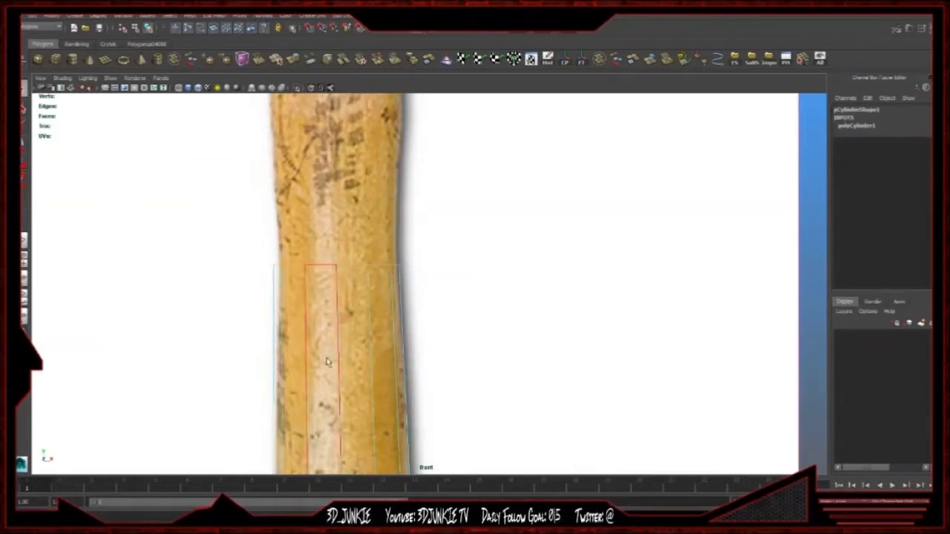
right_click_drag(326, 362, 293, 205, "alt")
middle_click_drag(293, 204, 284, 282, "alt")
left_click(294, 59)
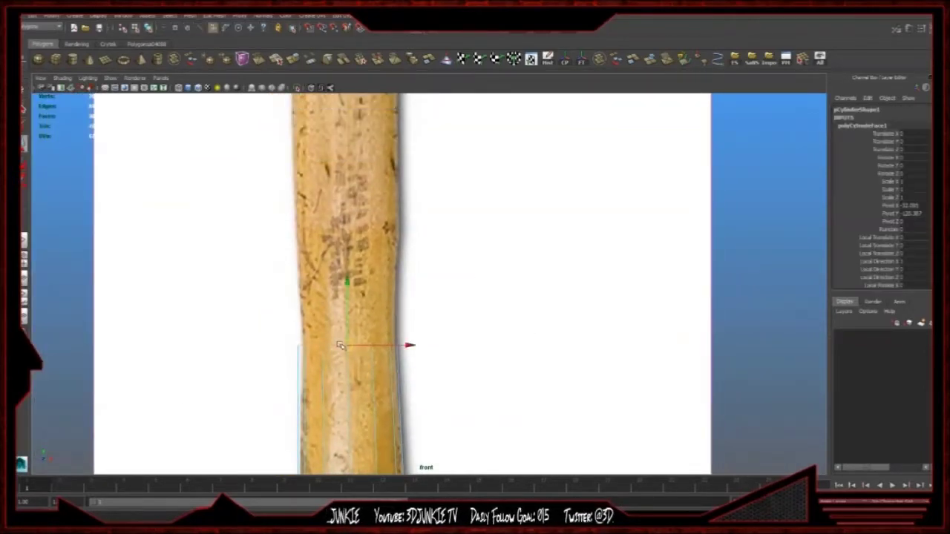
left_click_drag(339, 346, 343, 237)
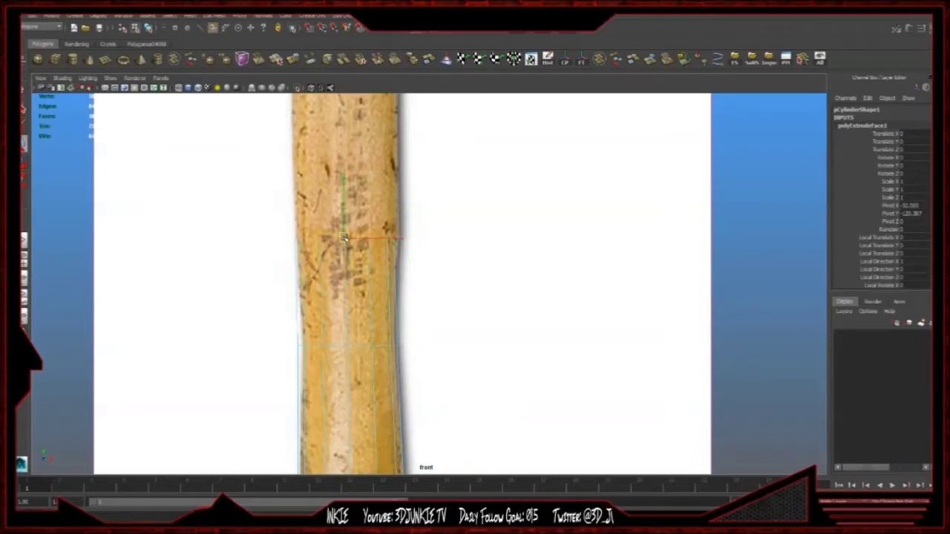
- Extrude the top faces again farther up the handle and scale them to match its wider outline
key("g")
key("w")
left_click_drag(344, 236, 345, 133)
middle_click_drag(346, 134, 351, 301, "alt")
key("r")
left_click_drag(347, 303, 360, 300)
left_click_drag(348, 296, 353, 242)
- Extrude the top faces a third time up to the underside of the hammer head, fitting them to the handle's width
key("g")
middle_click_drag(354, 242, 358, 368, "alt")
left_click_drag(358, 368, 342, 182)
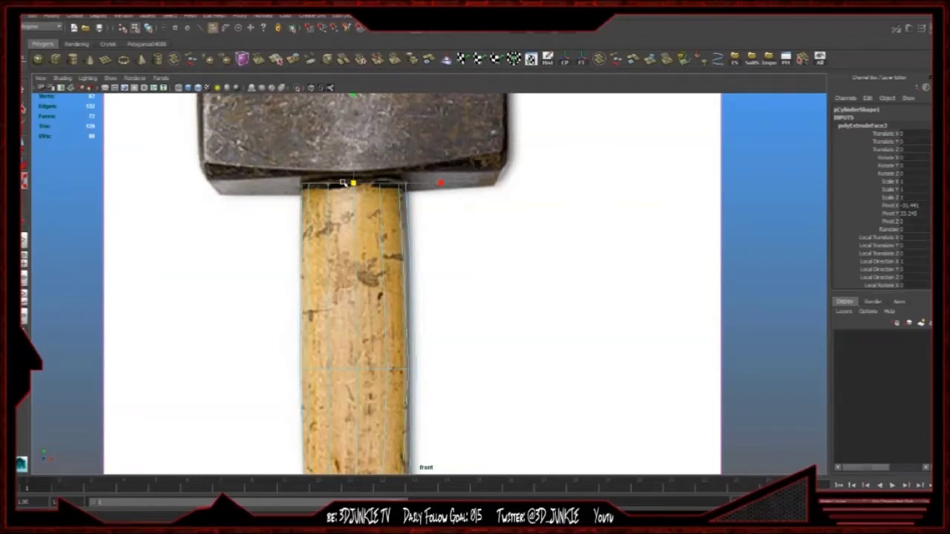
key("w")
mouse_move(357, 183)
left_mouse_down()
mouse_move(356, 164)
mouse_move(356, 185)
mouse_move(358, 174)
left_mouse_up()
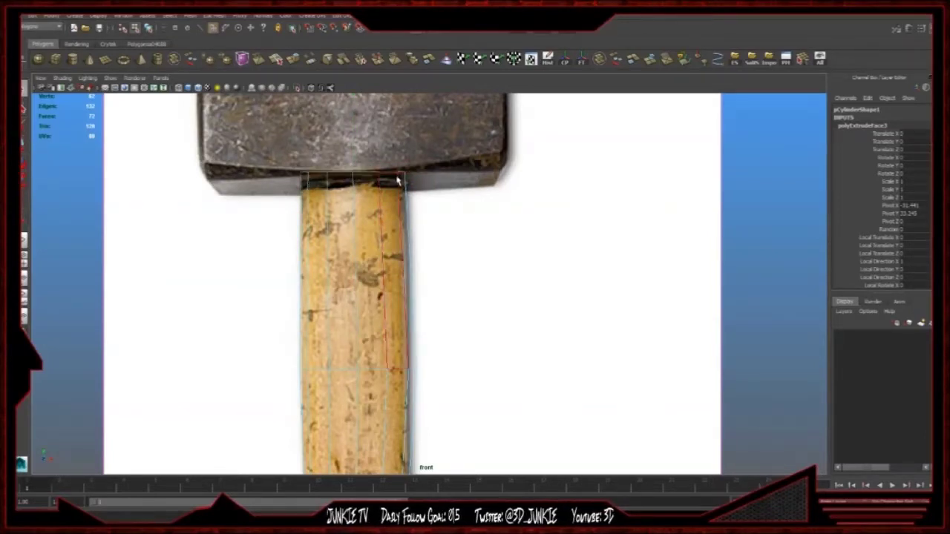
- Return to object selection, frame the handle shaded in the perspective view, and hide that view's grid
right_click_drag(400, 185, 457, 155)
key("q")
left_click(399, 215)
middle_click_drag(428, 356, 428, 185, "alt")
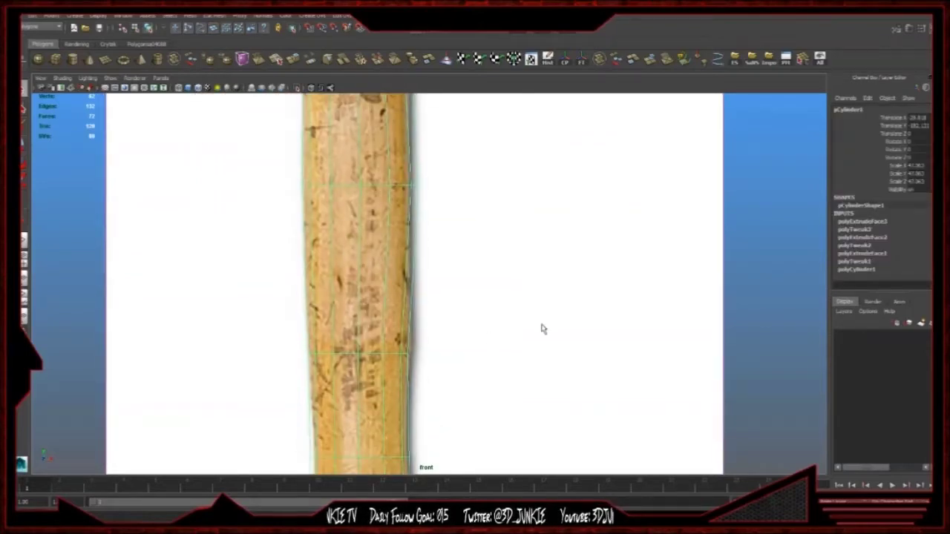
right_click_drag(512, 335, 364, 247, "alt")
key("space")
key("space")
key("f")
key("5")
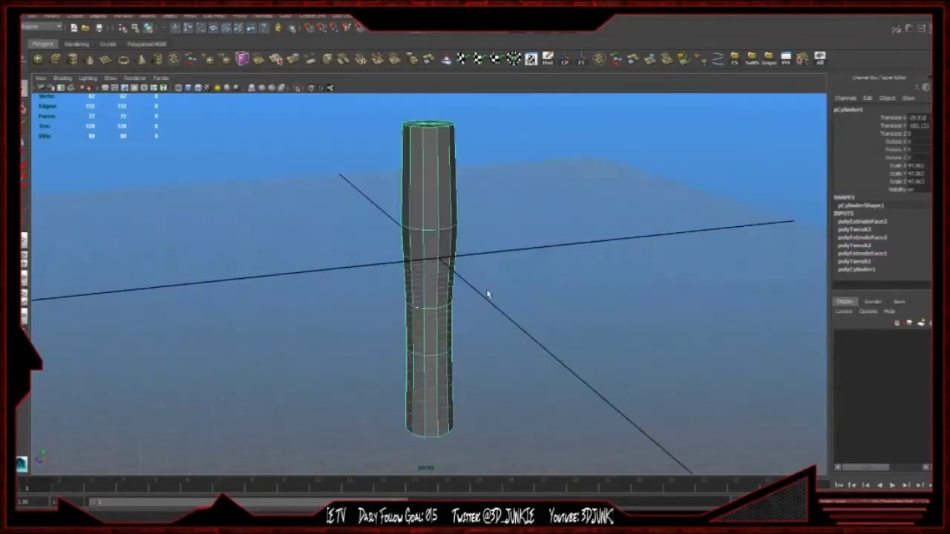
left_click_drag(457, 256, 180, 124, "alt")
left_click(106, 87)
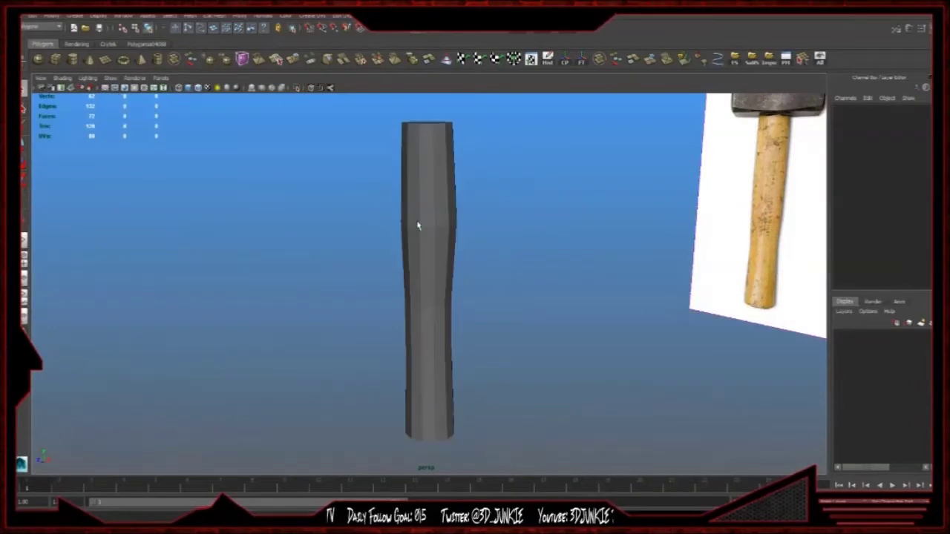
- Soften the handle mesh's edges for smooth shading
right_click_drag(456, 246, 475, 274, "shift")
left_click(479, 284)
left_click_drag(478, 285, 501, 286, "alt")
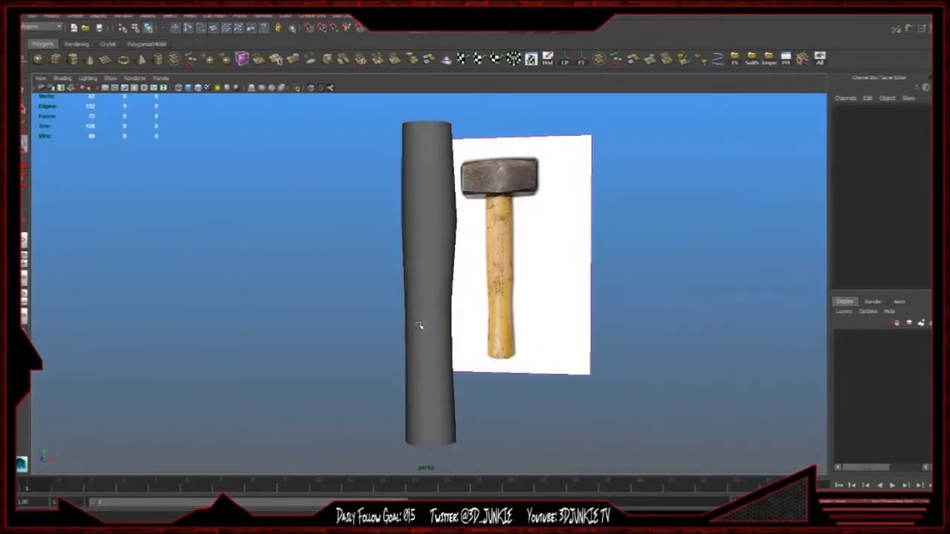
- In the front view, select only the handle's bottom cap faces and extrude them down toward the tip of the reference handle
left_click(420, 326)
key("space")
key("space")
middle_click_drag(252, 409, 330, 110, "alt")
right_click_drag(228, 216, 572, 275, "alt")
middle_click_drag(572, 275, 472, 309, "alt")
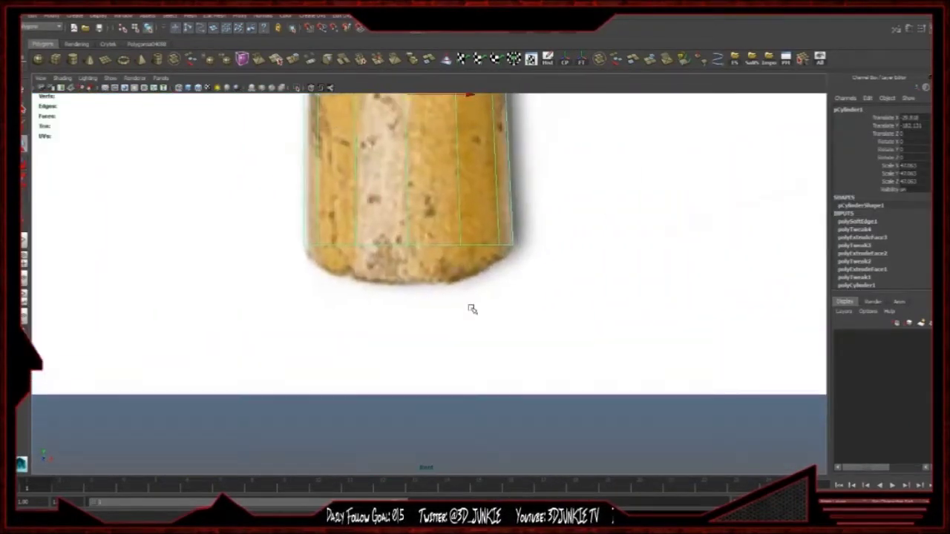
key("F11")
left_click_drag(555, 277, 487, 229)
left_click_drag(560, 209, 224, 171, "ctrl")
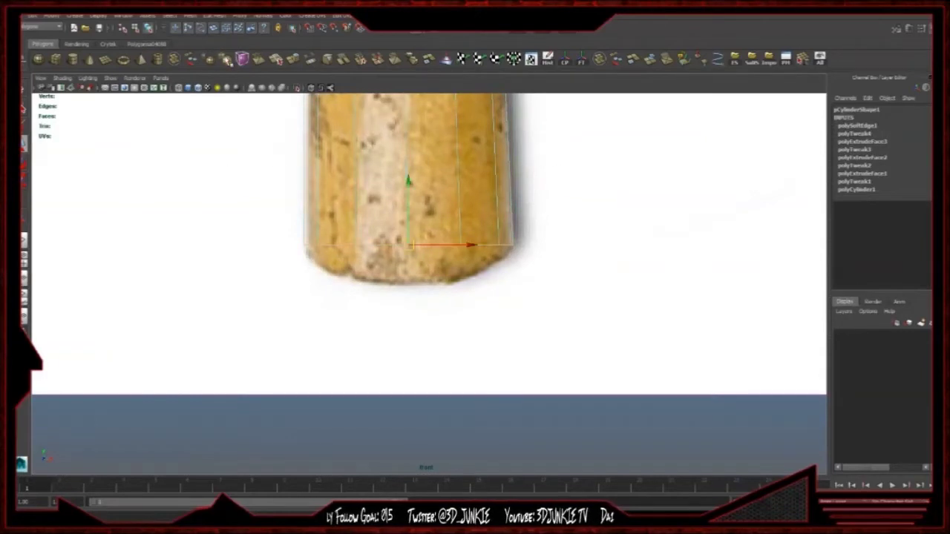
left_click(294, 60)
left_click_drag(409, 249, 409, 279)
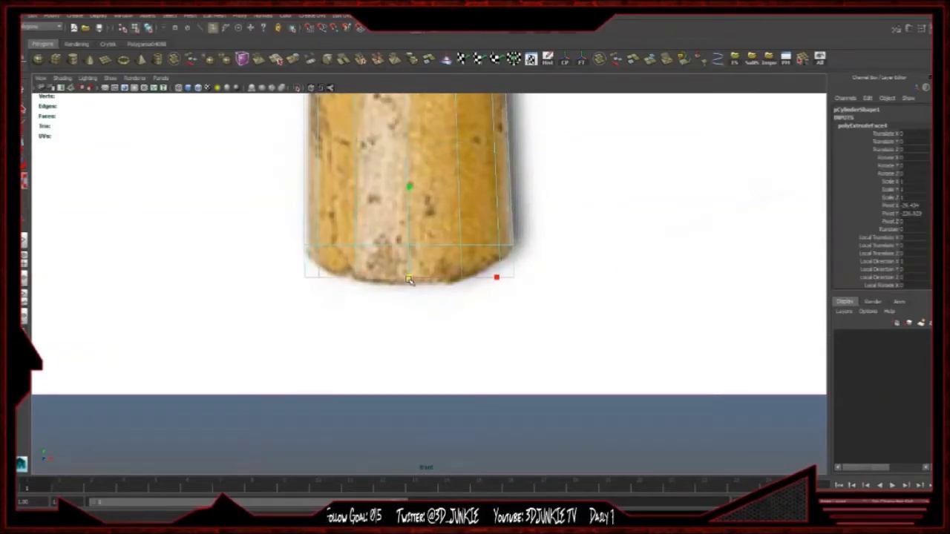
- Scale the extruded bottom faces inward and adjust their height to match the handle's beveled lower end
middle_click_drag(357, 292, 345, 293)
key("w")
mouse_move(411, 277)
left_mouse_down()
mouse_move(411, 268)
mouse_move(411, 282)
left_mouse_up()
key("ctrl+z")
key("r")
key("w")
left_click(435, 220)
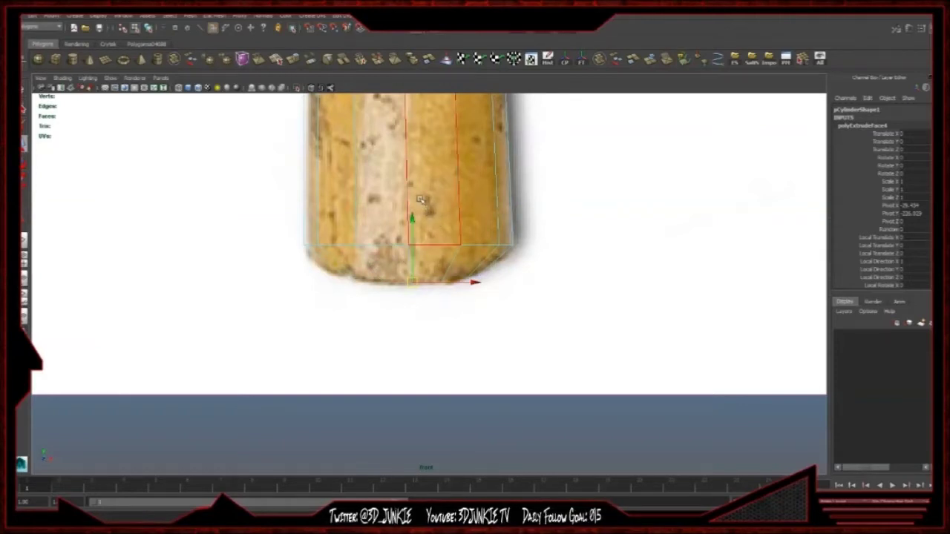
- Return to object selection in the perspective view and soften the handle's edges again for smooth shading
key("space")
key("space")
key("q")
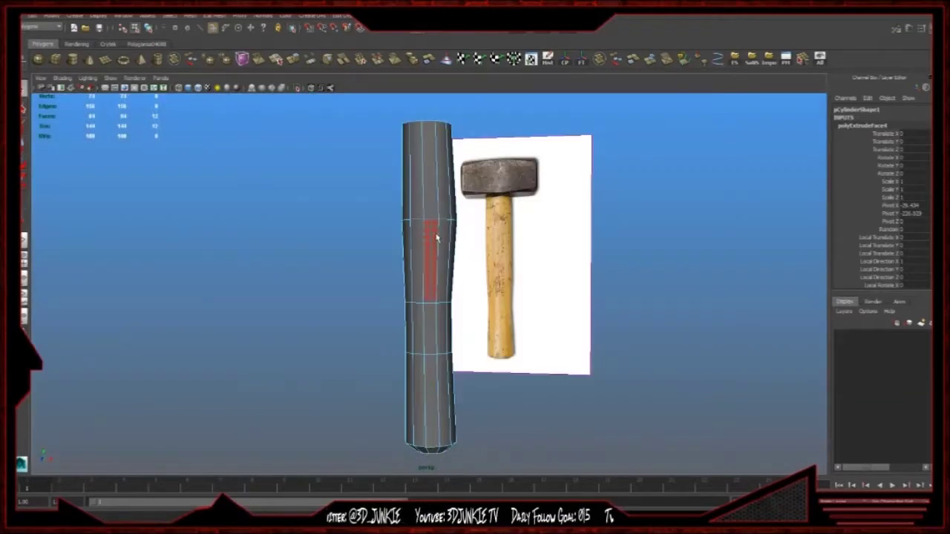
key("F8")
left_click(484, 230)
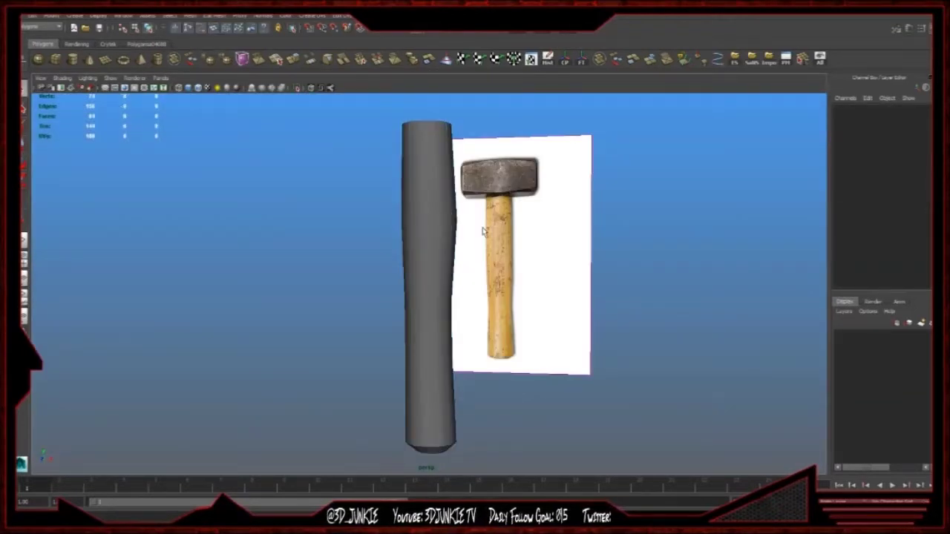
left_click(438, 218)
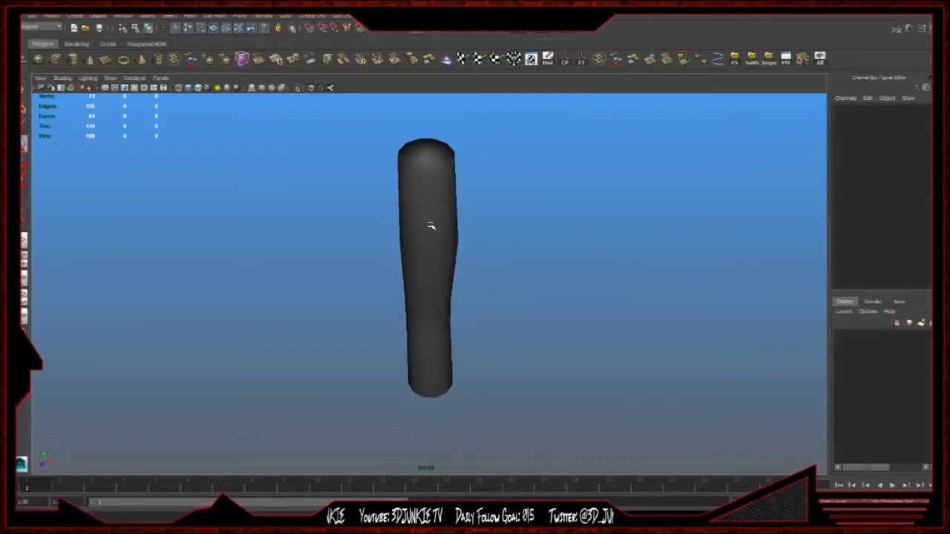
left_click_drag(446, 234, 464, 252, "alt")
right_click_drag(486, 252, 437, 348, "alt")
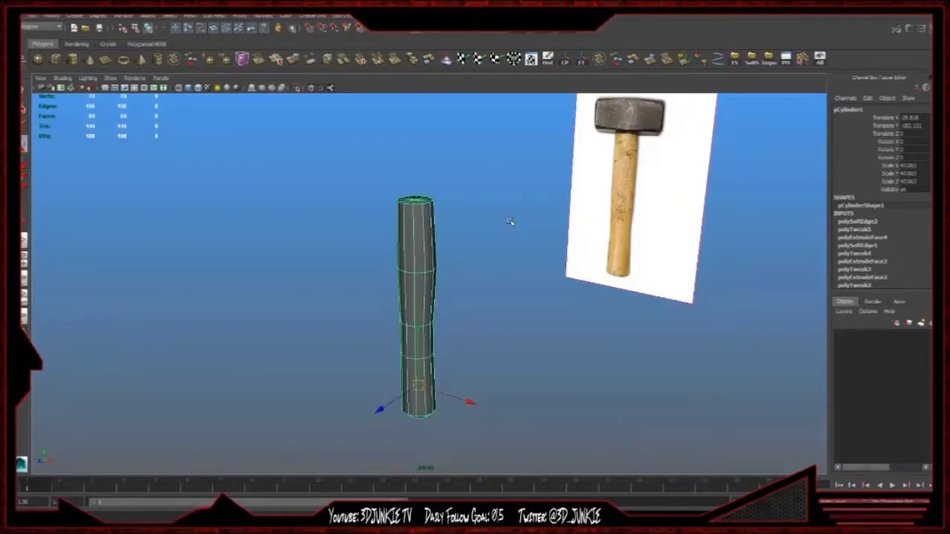
- Flatten the handle in depth by scaling it along Z to about 31, keeping it selected in front of the reference
left_click_drag(475, 227, 392, 316, "alt")
key("r")
left_click_drag(334, 398, 361, 387)
left_click(552, 324)
left_click_drag(552, 324, 464, 257, "alt")
left_click(432, 255)
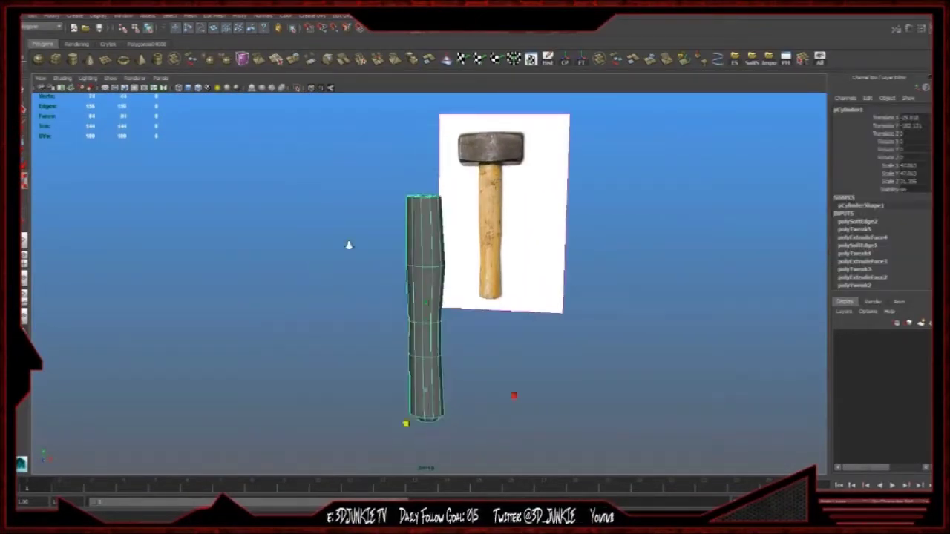
right_click_drag(348, 246, 579, 267, "alt")
left_click_drag(581, 269, 428, 258, "alt")
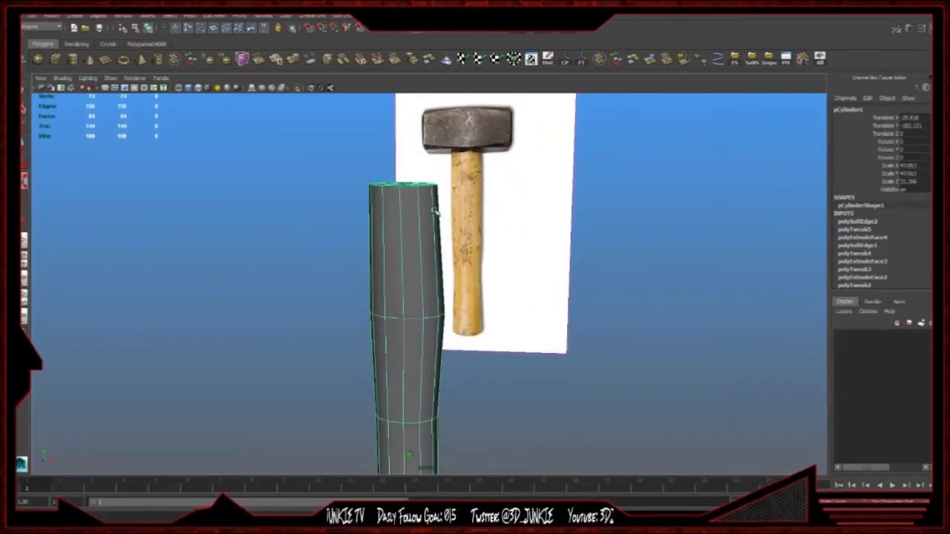
key("ctrl+z")
key("ctrl+z")
left_click_drag(389, 226, 403, 218, "alt")
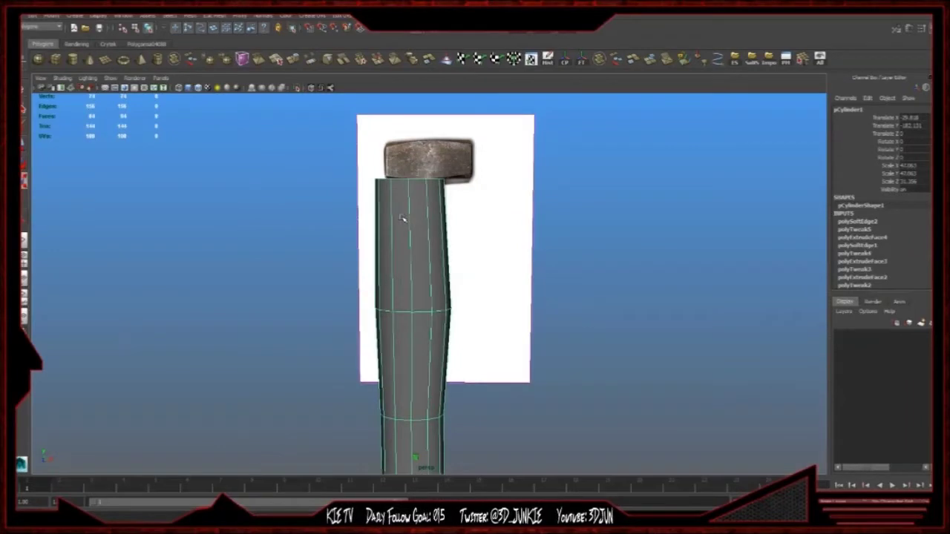
- Select only the handle's top cap faces and delete them to leave that end open
key("F11")
left_click_drag(319, 149, 496, 221)
left_click_drag(496, 224, 248, 311, "ctrl")
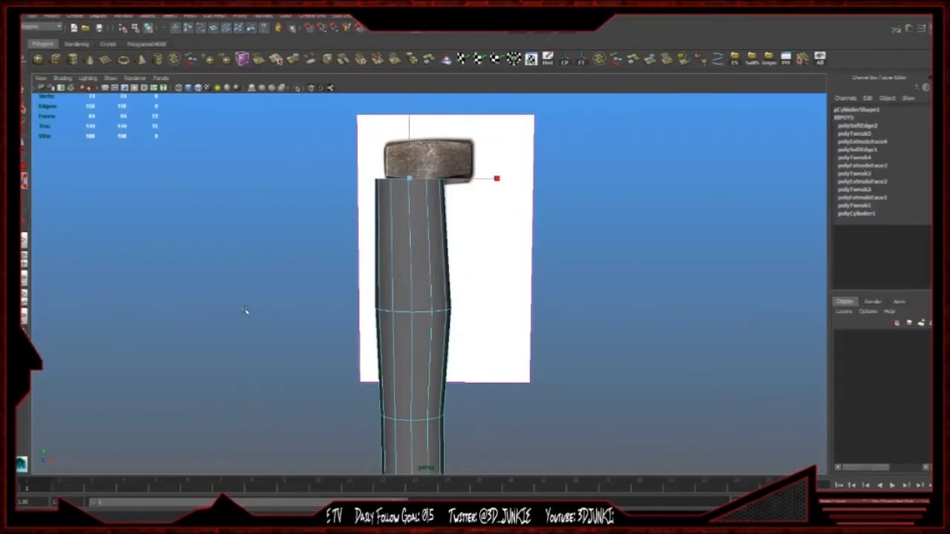
key("Delete")
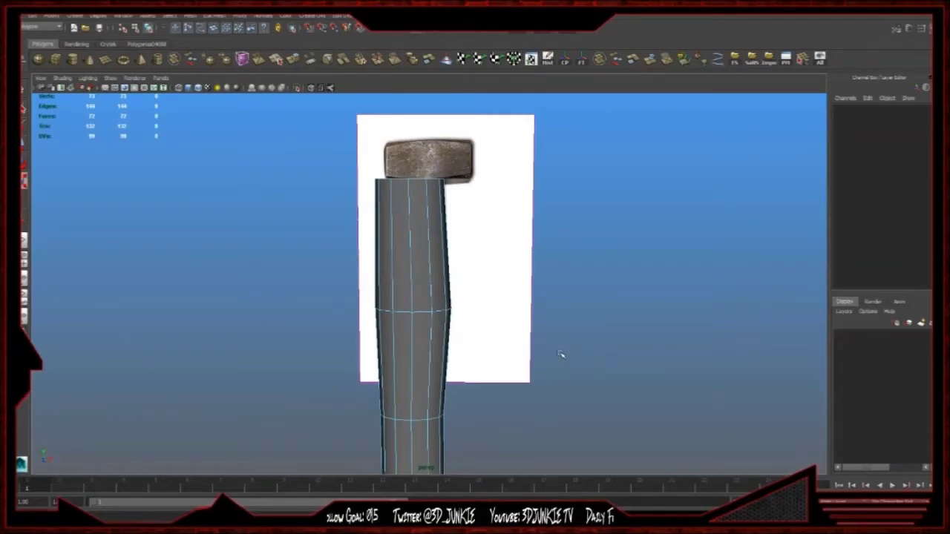
left_click(590, 229)
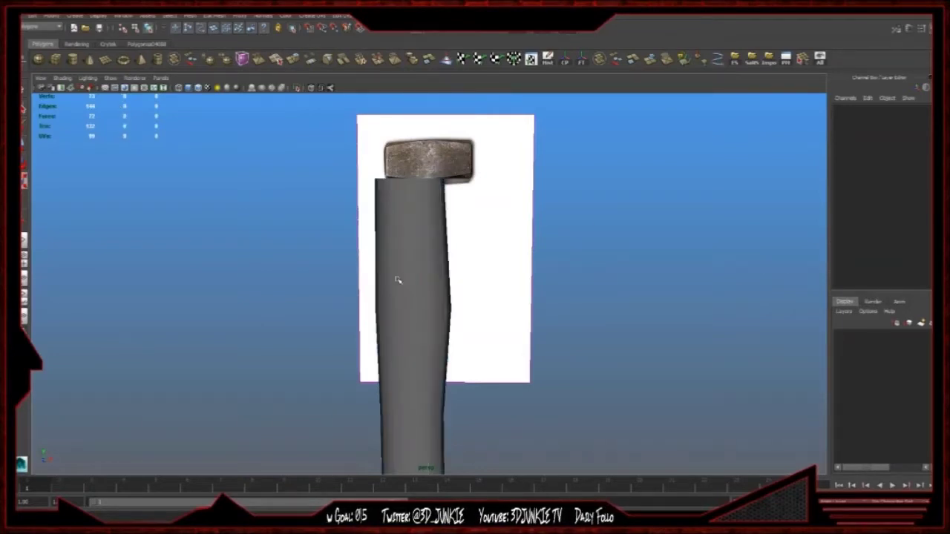
- In the front view, create a polygon cube over the middle of the reference hammer head, resting on the handle
mouse_move(397, 281)
left_mouse_down("alt")
mouse_move(360, 294)
mouse_move(379, 320)
mouse_move(409, 291)
left_mouse_up("alt")
left_click(380, 320)
key("space")
key("space")
right_click_drag(320, 375, 286, 208, "alt")
middle_click_drag(287, 208, 242, 319, "alt")
right_click_drag(319, 342, 305, 329, "alt")
middle_click_drag(248, 215, 255, 262, "alt")
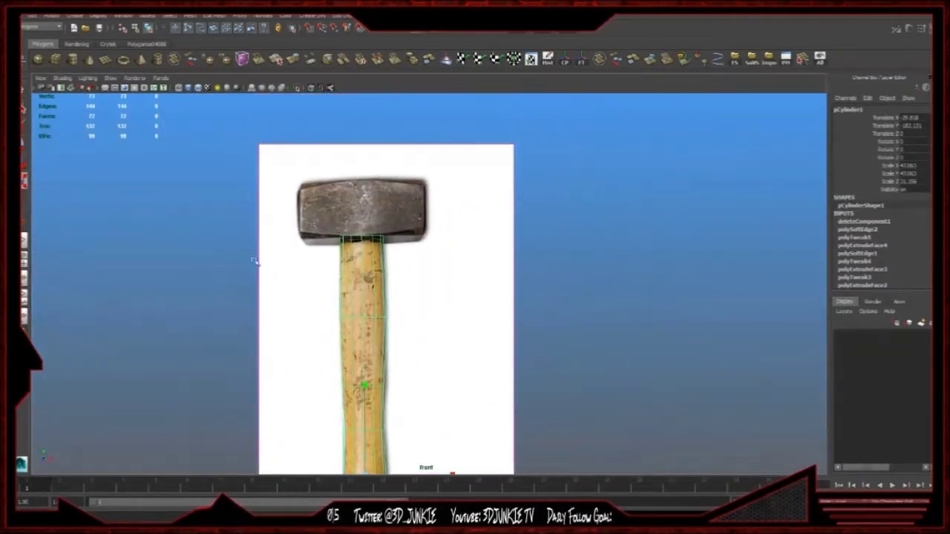
left_click(56, 61)
scroll(384, 347, "up", 1)
left_click_drag(384, 347, 351, 201)
key("w")
right_click_drag(401, 245, 496, 260, "alt")
middle_click_drag(264, 154, 343, 225, "alt")
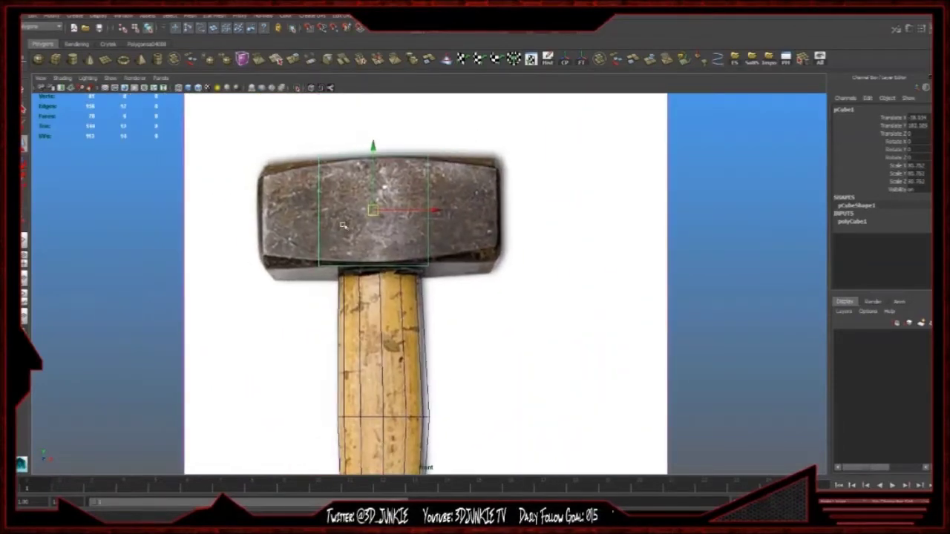
- Move the cube's side vertices inward to fit the flat middle section of the reference head, and return to object selection
key("F9")
left_click_drag(413, 148, 500, 292)
mouse_move(487, 212)
left_mouse_down()
mouse_move(551, 208)
mouse_move(479, 217)
left_mouse_up()
left_click_drag(290, 129, 405, 303)
left_click_drag(372, 210, 383, 209)
key("q")
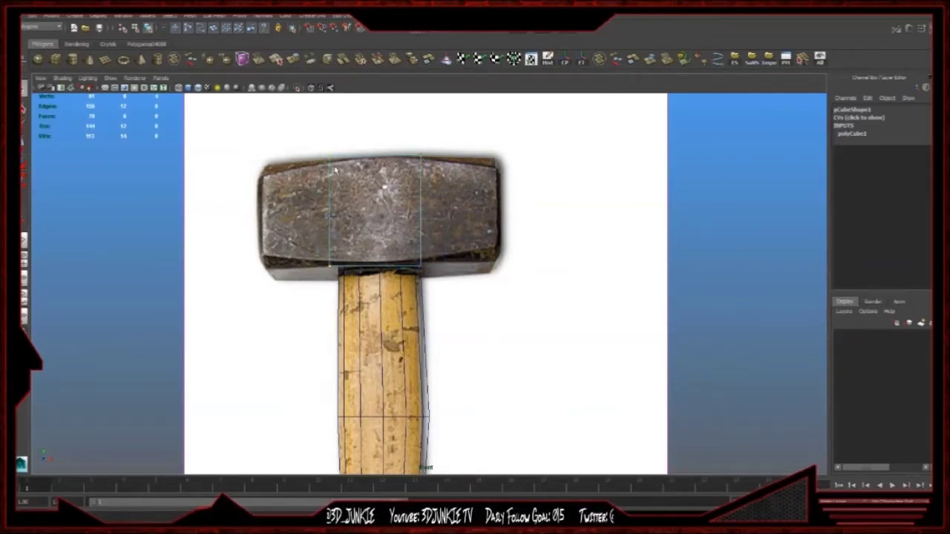
left_click(435, 142)
left_click(421, 159)
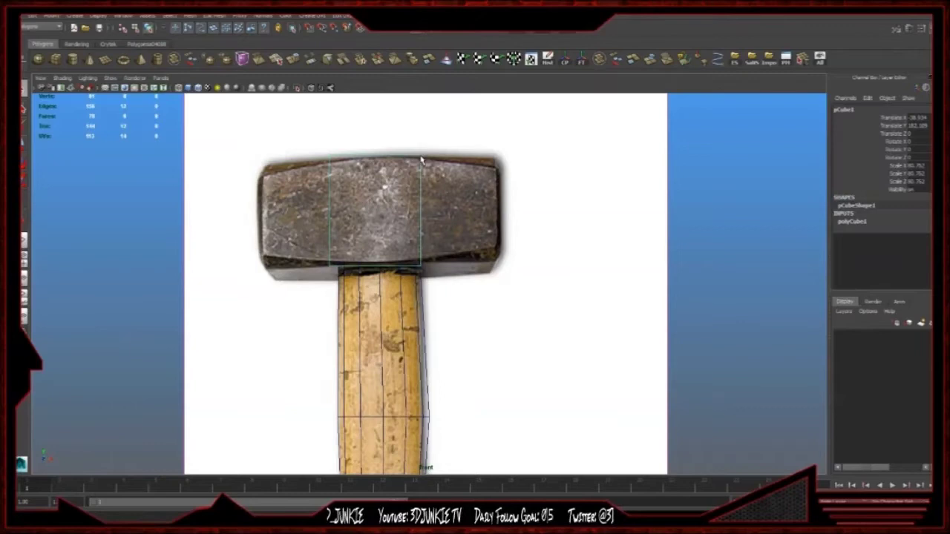
- Frame the cube in perspective and scale its depth along Z to about 53
key("space")
key("space")
key("f")
left_click_drag(555, 319, 498, 279, "alt")
key("r")
left_click_drag(338, 280, 367, 283)
key("space")
key("space")
key("space")
key("space")
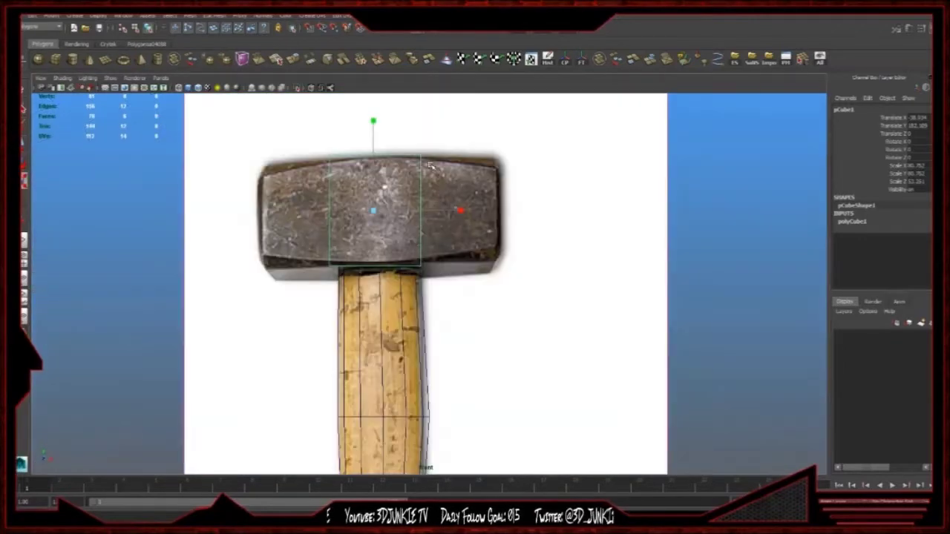
- Try to extrude the edges on the cube's right side out to the right end of the reference head
right_click_drag(418, 175, 416, 133)
left_click_drag(403, 129, 490, 340)
left_click(296, 59)
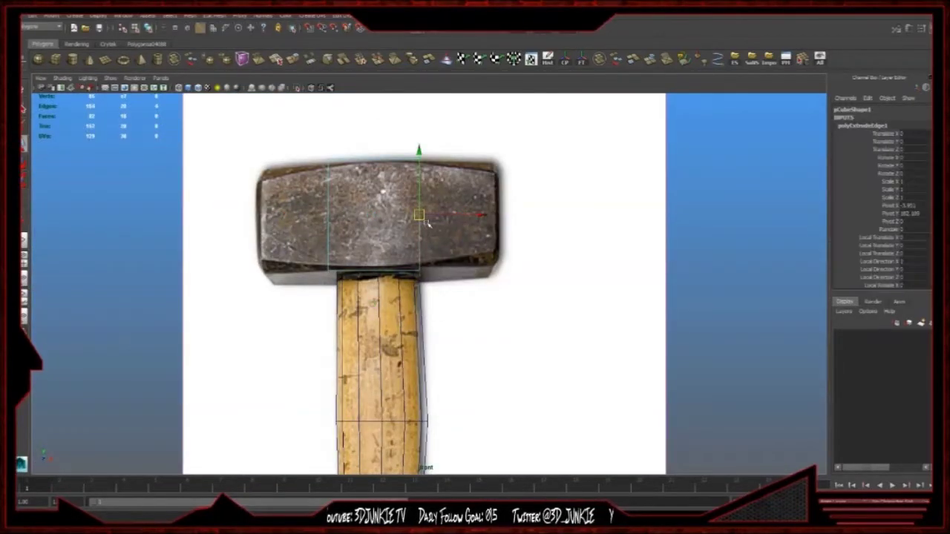
left_click_drag(493, 304, 493, 282)
key("w")
left_click_drag(492, 215, 496, 214)
key("q")
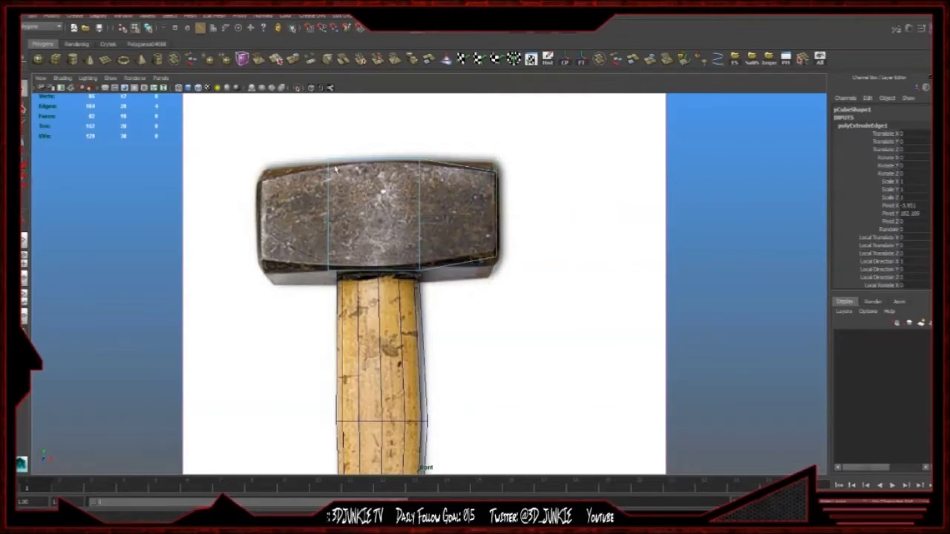
left_click_drag(339, 136, 295, 344)
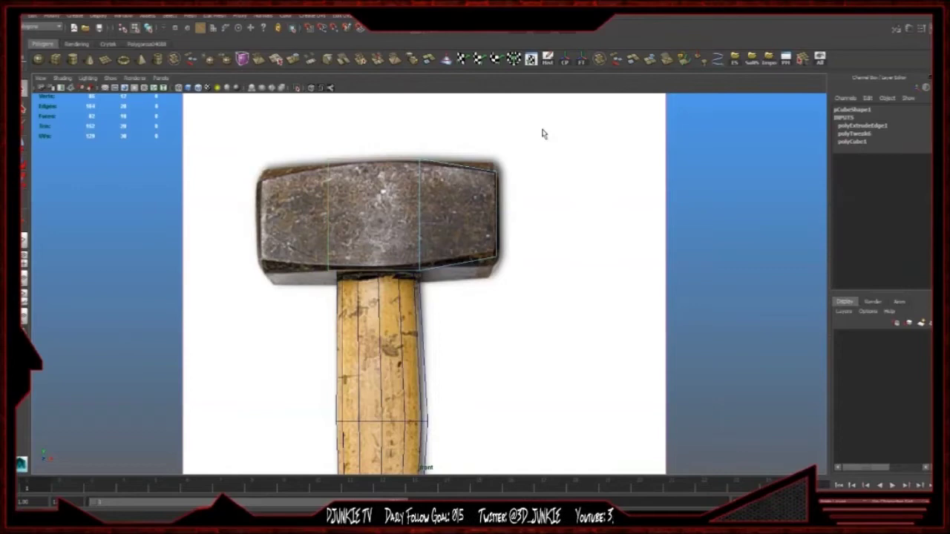
- Undo the edge extrusion on the cube
key("space")
key("space")
left_click_drag(554, 218, 485, 249, "alt")
key("ctrl+z")
key("ctrl+z")
key("ctrl+z")
key("ctrl+z")
key("ctrl+z")
key("ctrl+z")
key("ctrl+z")
- Extrude the cube's two side faces outward about 56 units and scale them down vertically to match the reference head's tapered ends
left_click_drag(336, 260, 461, 264, "alt")
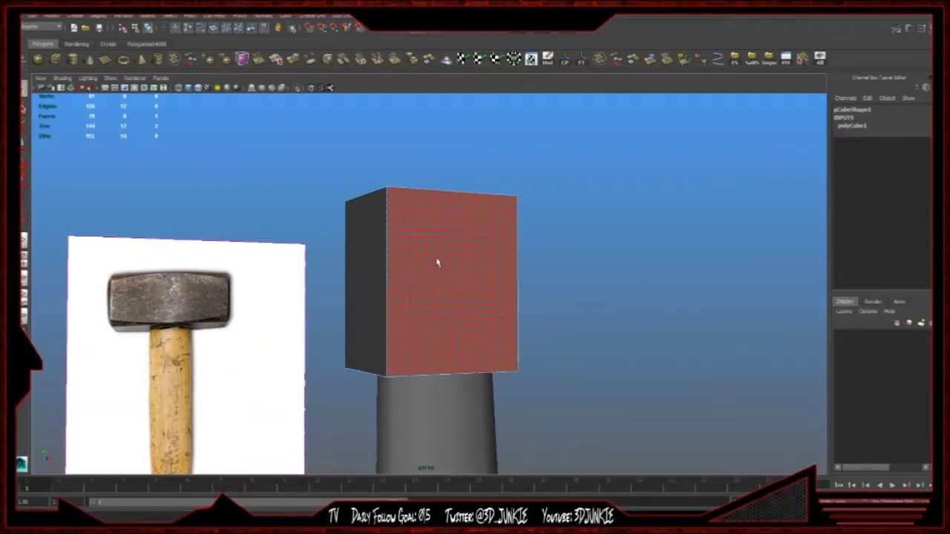
key("space")
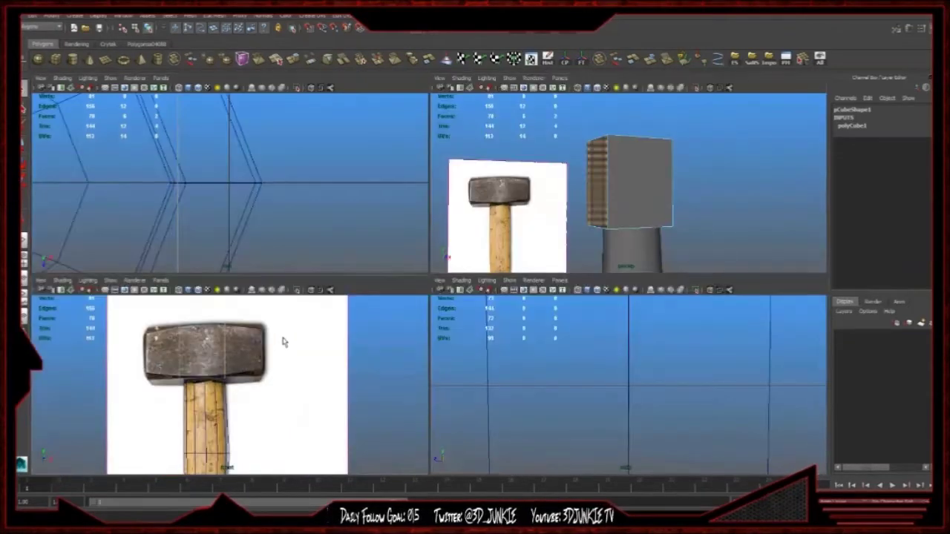
key("space")
key("ctrl+e")
left_click_drag(486, 206, 571, 208)
key("r")
left_click_drag(364, 294, 366, 263)
key("w")
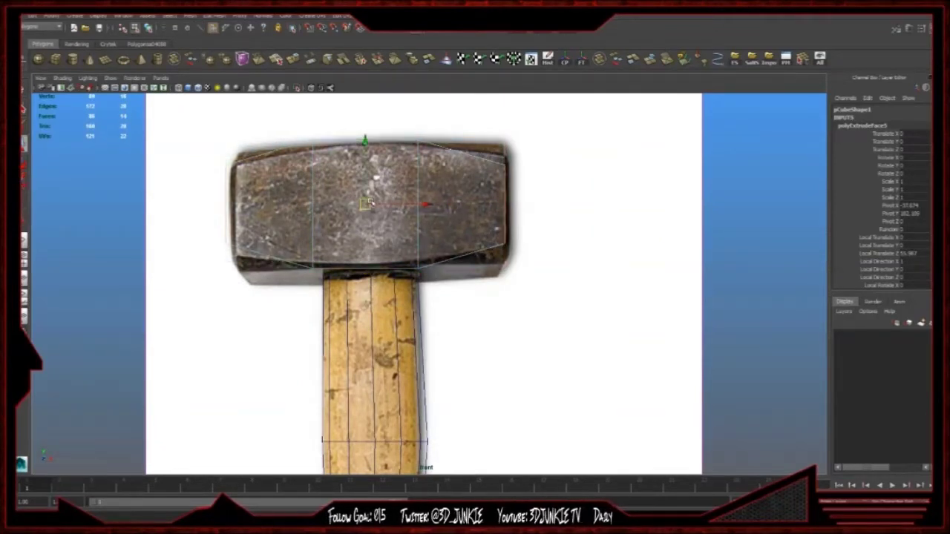
- Reposition the head's left-end and left-middle vertices to follow the reference outline
left_click(273, 247)
key("F8")
left_click(224, 244)
right_click_drag(224, 243, 210, 216)
left_click_drag(210, 216, 244, 249)
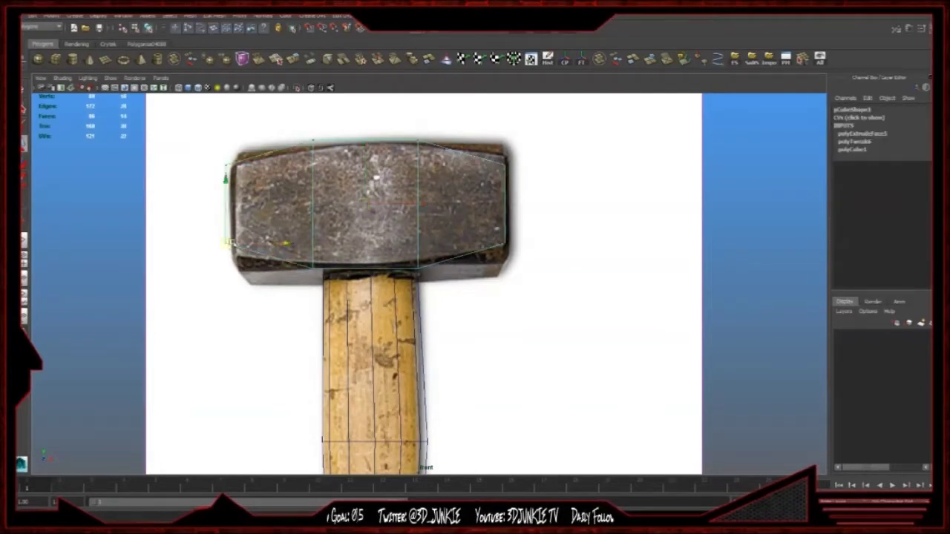
left_click_drag(211, 150, 247, 165)
left_click_drag(306, 120, 315, 152)
left_click_drag(235, 153, 250, 176)
left_click_drag(242, 166, 237, 165)
- Adjust the head's right-middle and right-end vertices to follow the reference outline
left_click_drag(413, 126, 426, 148)
left_click_drag(418, 141, 419, 144)
mouse_move(410, 262)
left_mouse_down()
mouse_move(425, 274)
mouse_move(418, 265)
left_mouse_up()
left_click_drag(495, 225, 510, 249)
mouse_move(503, 242)
left_mouse_down()
mouse_move(504, 266)
mouse_move(506, 241)
left_mouse_up()
mouse_move(497, 146)
left_mouse_down()
mouse_move(511, 173)
mouse_move(503, 155)
left_mouse_up()
left_click_drag(403, 122, 425, 148)
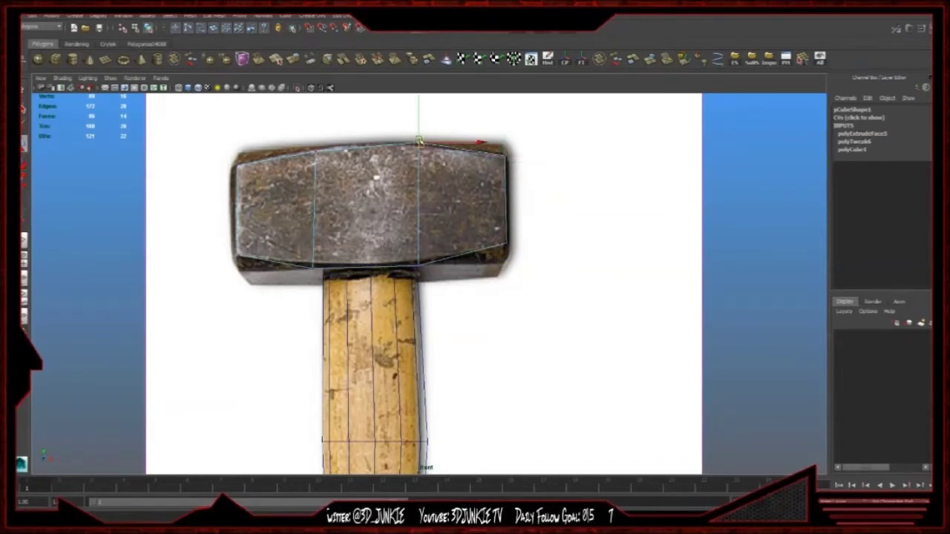
- Examine the hammer head's shape in the perspective view, comparing smooth preview with the unsmoothed mesh
key("space")
key("space")
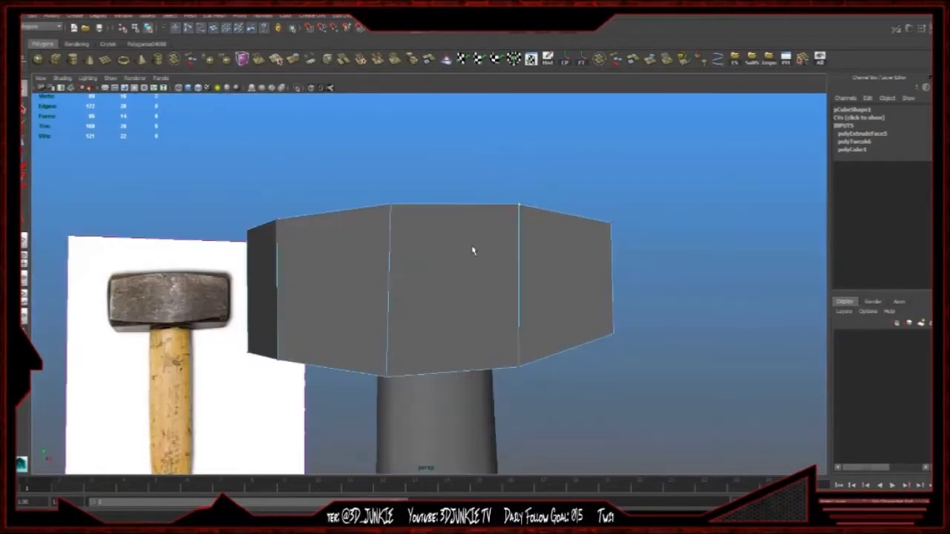
right_click_drag(473, 250, 553, 179)
left_click(552, 180)
left_click_drag(606, 269, 434, 264, "alt")
left_click(450, 275)
key("3")
key("1")
left_click(639, 310)
left_click_drag(639, 310, 428, 289, "alt")
left_click(412, 276)
- Select the hammer head's lengthwise corner edges and both end-face outlines, and bevel them with a small offset
right_click_drag(413, 276, 412, 259)
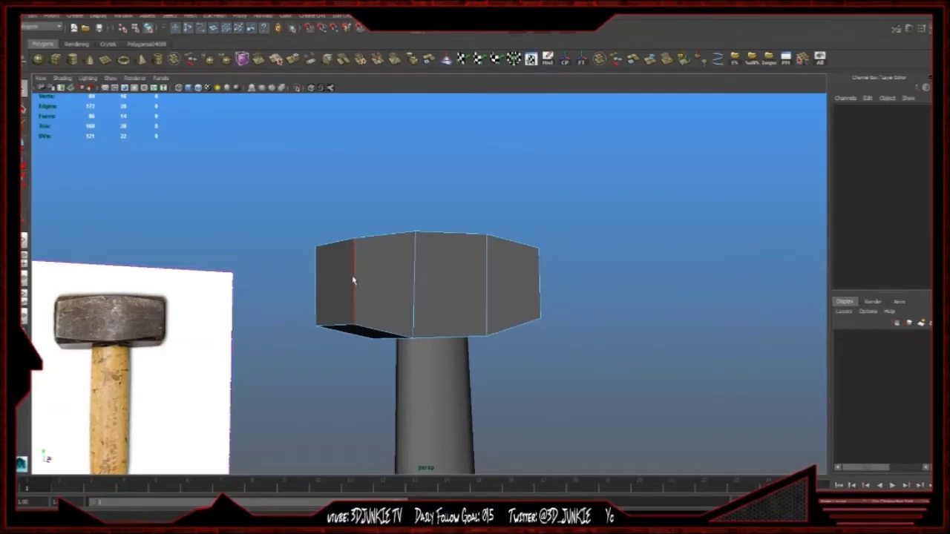
left_click(354, 280)
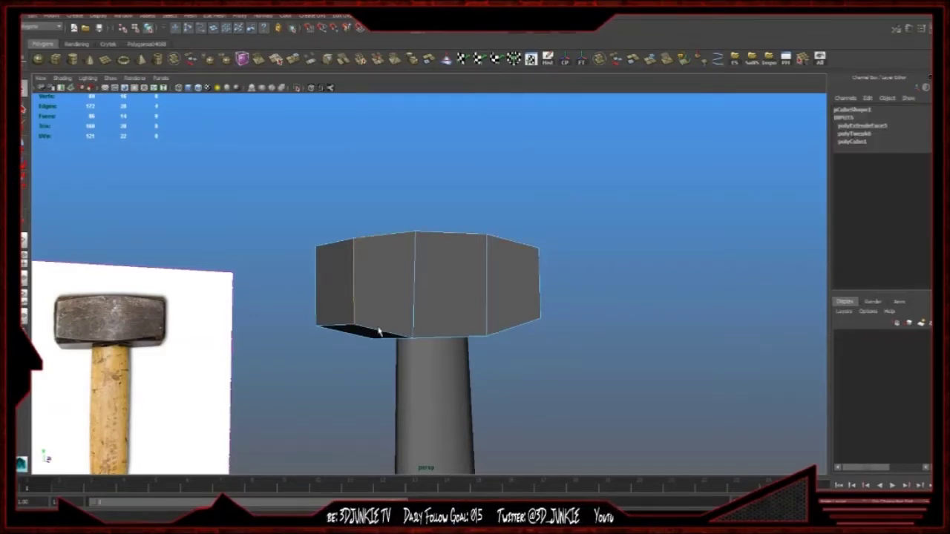
left_click_drag(310, 298, 443, 305, "alt")
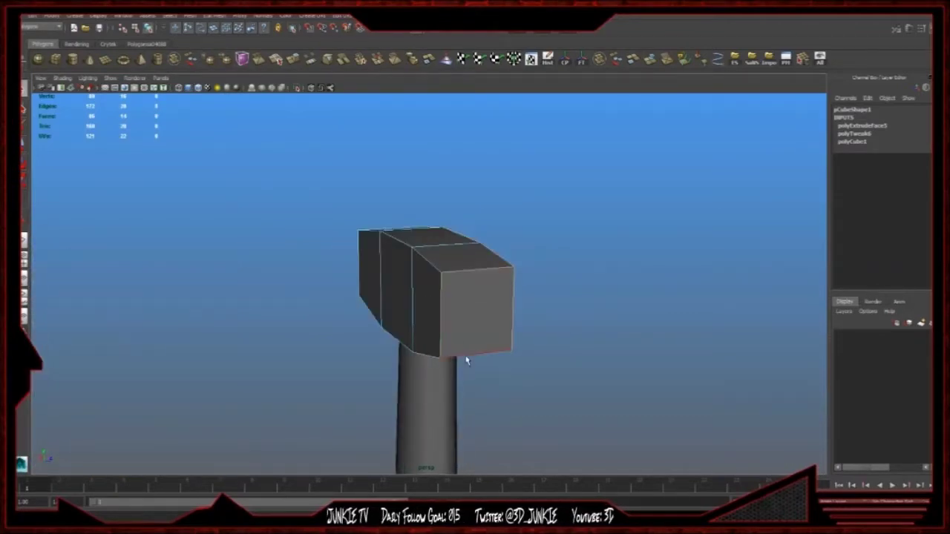
left_click_drag(435, 271, 479, 292, "alt")
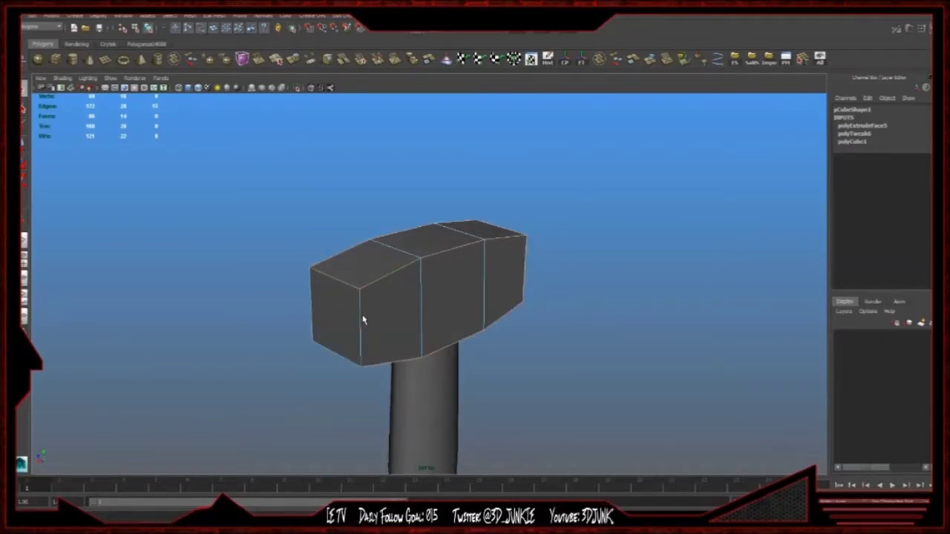
left_click_drag(375, 323, 446, 262, "alt")
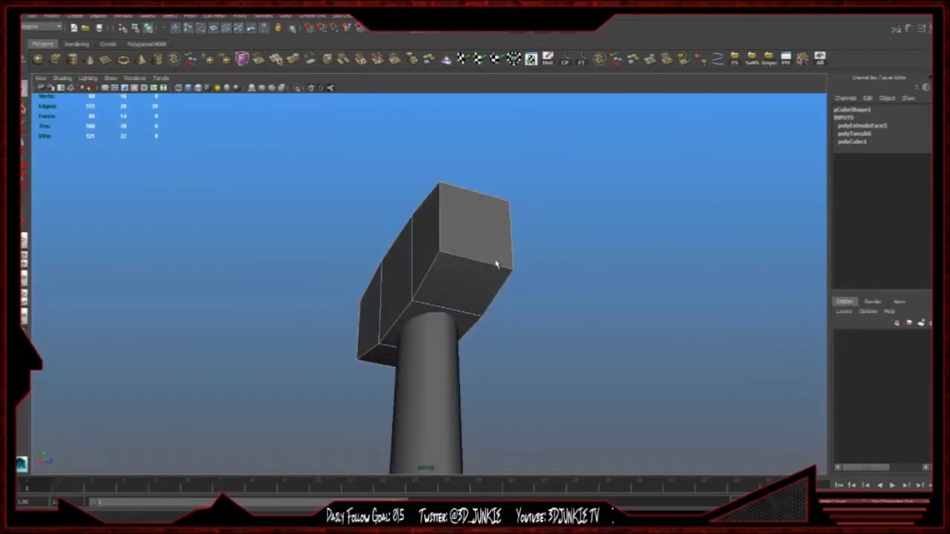
key("ctrl+b")
left_click_drag(486, 262, 523, 285, "alt")
left_click(895, 141)
mouse_move(436, 274)
middle_mouse_down()
mouse_move(445, 274)
mouse_move(436, 273)
middle_mouse_up()
left_click(561, 270)
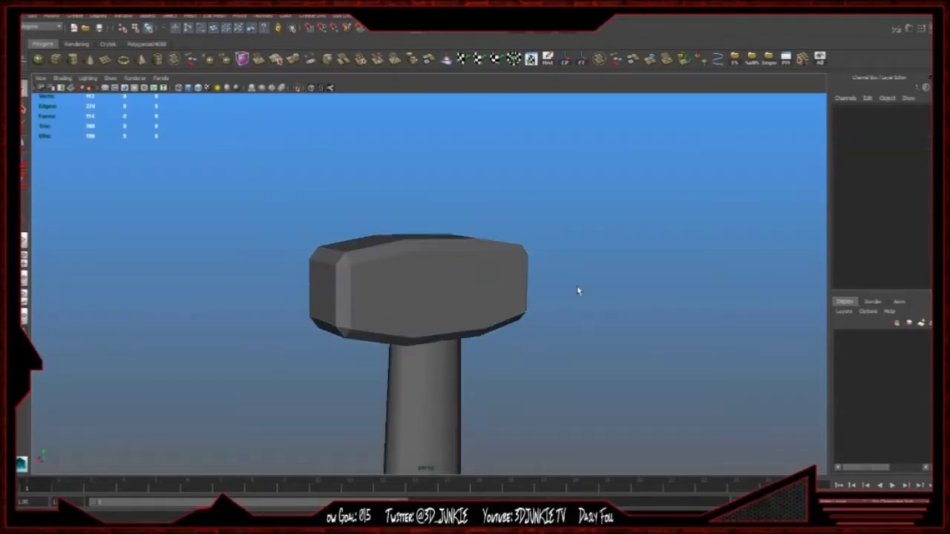
- Compare the beveled head with the reference and insert an edge loop around the middle of the head
left_click_drag(561, 287, 513, 278, "alt")
right_click_drag(513, 277, 449, 310, "alt")
left_click_drag(449, 310, 474, 319, "alt")
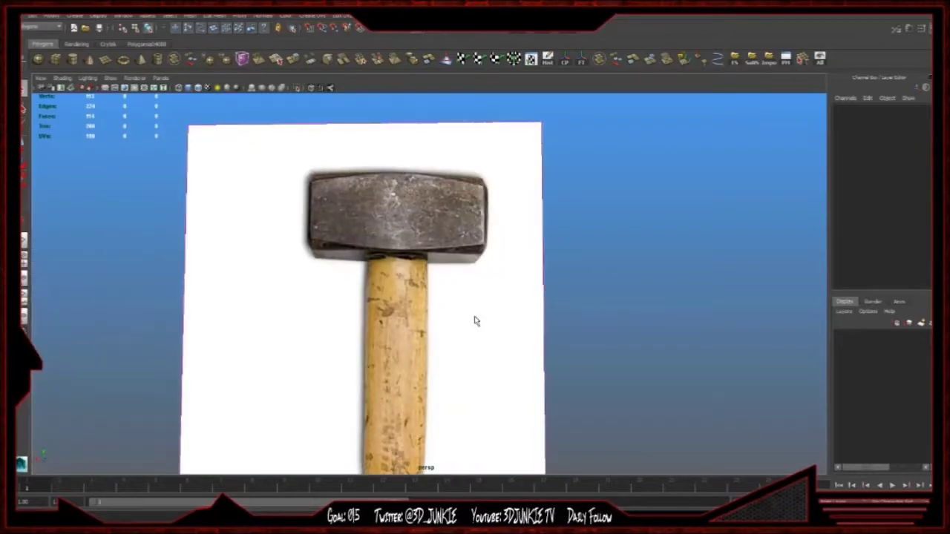
left_click_drag(331, 295, 549, 300, "alt")
left_click(436, 308)
mouse_move(436, 308)
left_mouse_down("alt")
mouse_move(367, 312)
mouse_move(366, 326)
mouse_move(428, 302)
mouse_move(429, 292)
left_mouse_up("alt")
left_click(533, 249)
left_click(426, 282)
key("g")
key("q")
- Scale the head's middle loop outward in depth to give the sides a slight bulge, and return to object selection
right_click_drag(431, 293, 405, 282)
left_click_drag(405, 282, 424, 290, "alt")
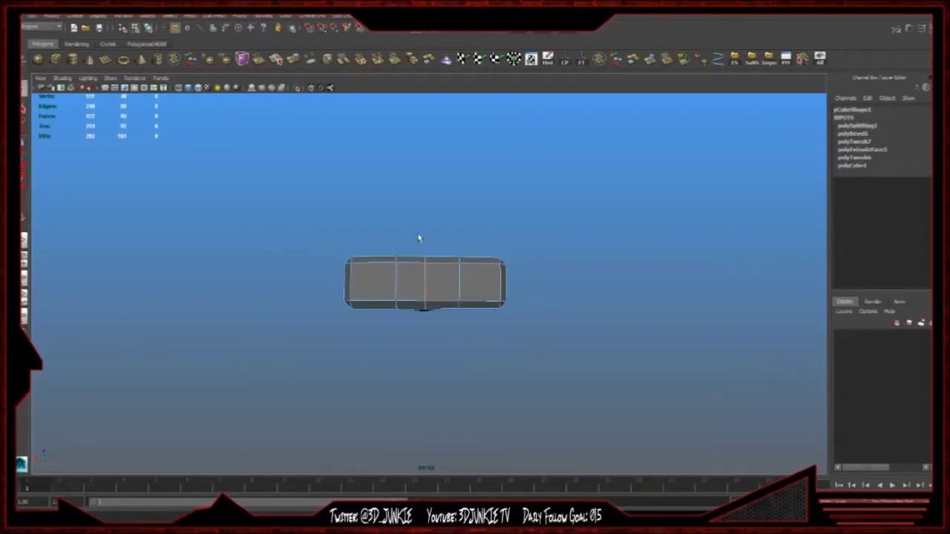
left_click_drag(418, 237, 441, 346)
key("b")
key("r")
middle_click_drag(426, 372, 422, 428)
key("q")
key("F8")
left_click(512, 239)
- Reduce the hammer head's depth by scaling it along Z to about 44
left_click_drag(516, 326, 440, 220, "alt")
left_click(440, 275)
left_click_drag(441, 275, 659, 283, "alt")
key("r")
left_click_drag(504, 286, 485, 258, "alt")
left_click_drag(340, 284, 357, 283)
left_click_drag(449, 317, 520, 319, "alt")
right_click_drag(520, 319, 539, 331, "alt")
left_click_drag(538, 330, 415, 298, "alt")
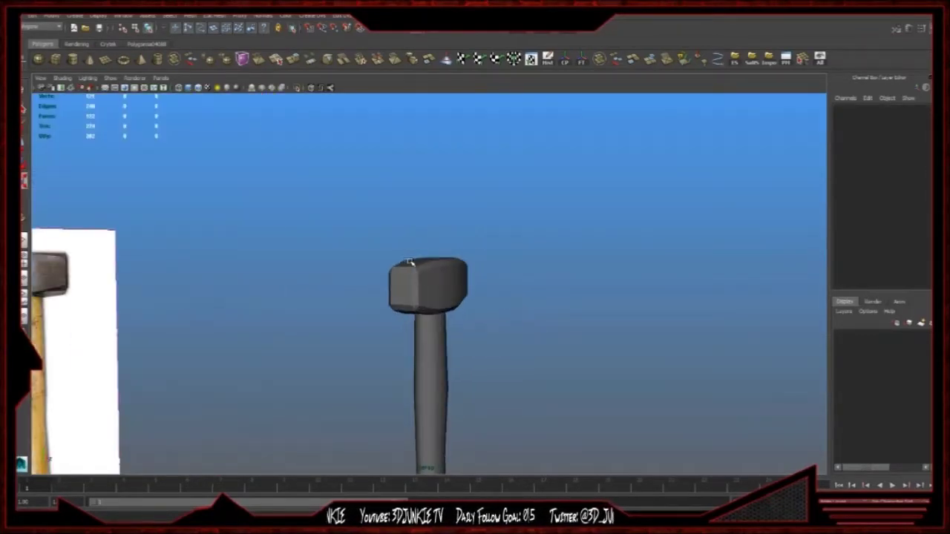
left_click_drag(464, 368, 409, 301)
key("g")
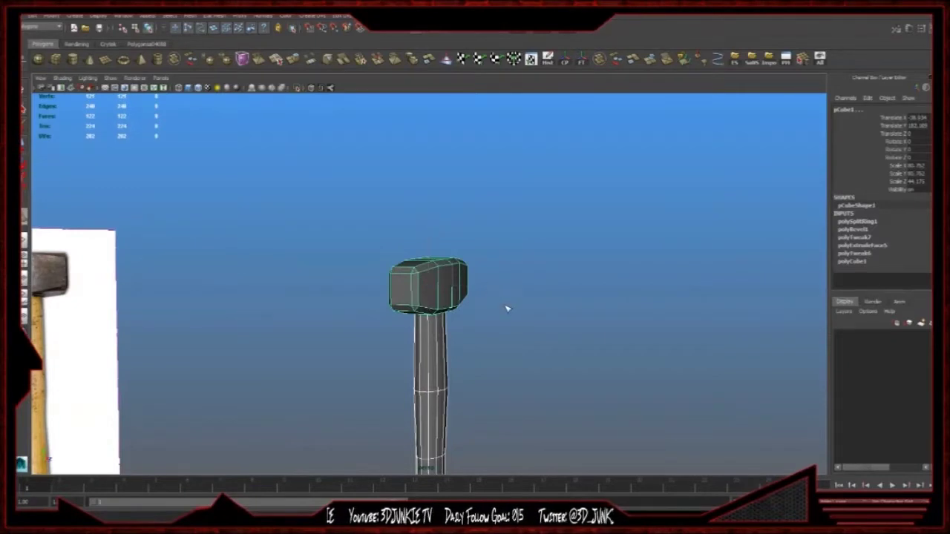
left_click(507, 308)
key("q")
key("ctrl+z")
key("ctrl+z")
key("ctrl+z")
key("ctrl+z")
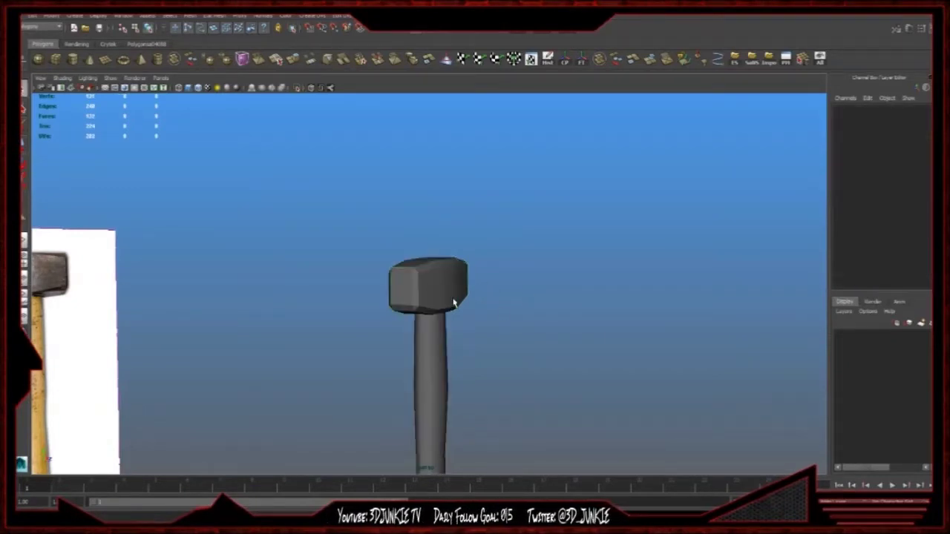
- Compare the hammer's head and handle with the reference image in the perspective, four-view and front views
key("ctrl+z")
key("ctrl+z")
key("ctrl+z")
key("ctrl+z")
key("ctrl+z")
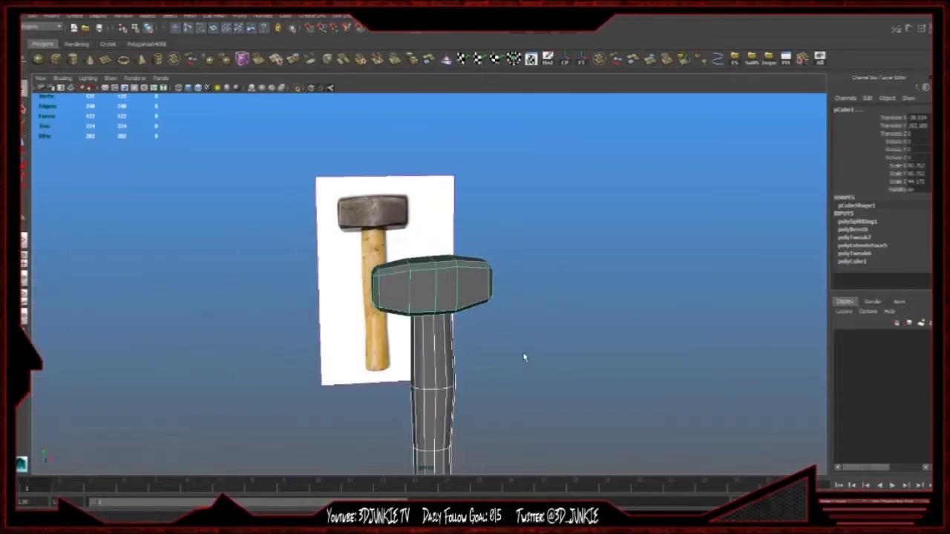
middle_click_drag(522, 351, 534, 260, "alt")
left_click(460, 290)
left_click_drag(461, 290, 418, 315, "alt")
left_click(529, 338)
left_click_drag(477, 319, 492, 318, "alt")
key("space")
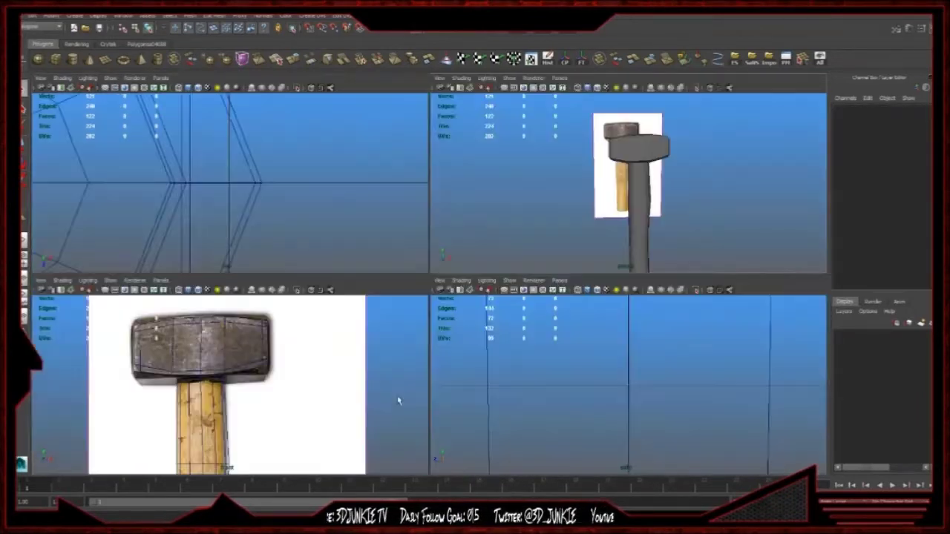
key("space")
scroll(594, 208, "down", 2)
key("space")
key("space")
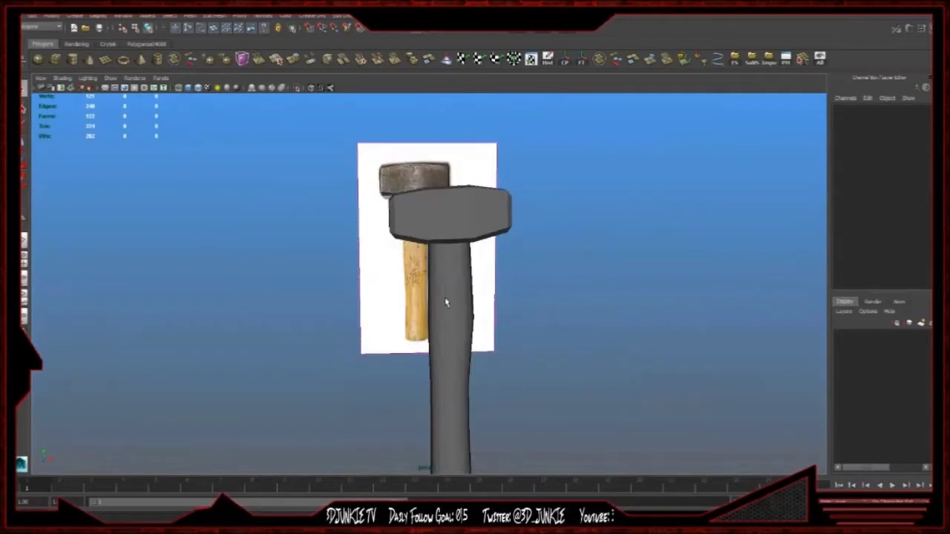
- Restore the selection of the hammer parts, freeze their transformations and delete their construction history
key("ctrl+z")
key("ctrl+z")
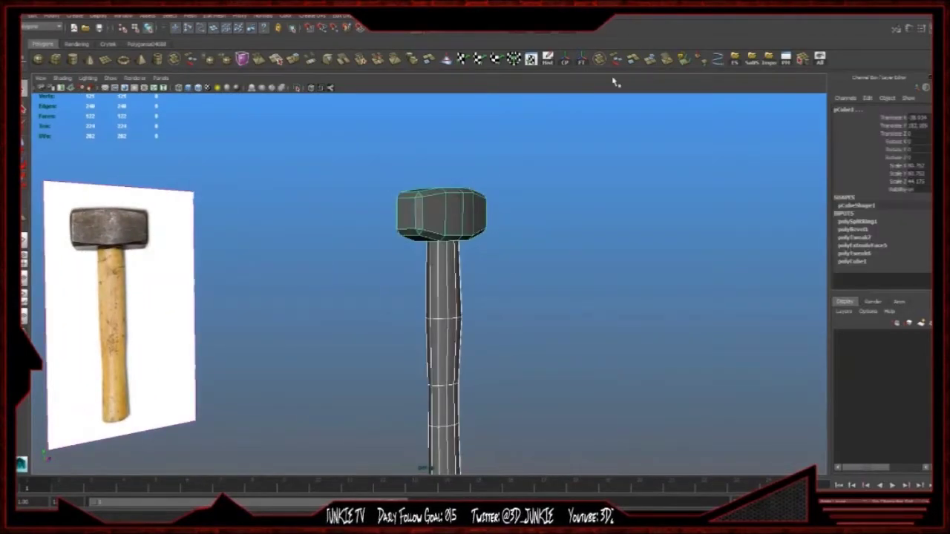
left_click(581, 60)
left_click(549, 60)
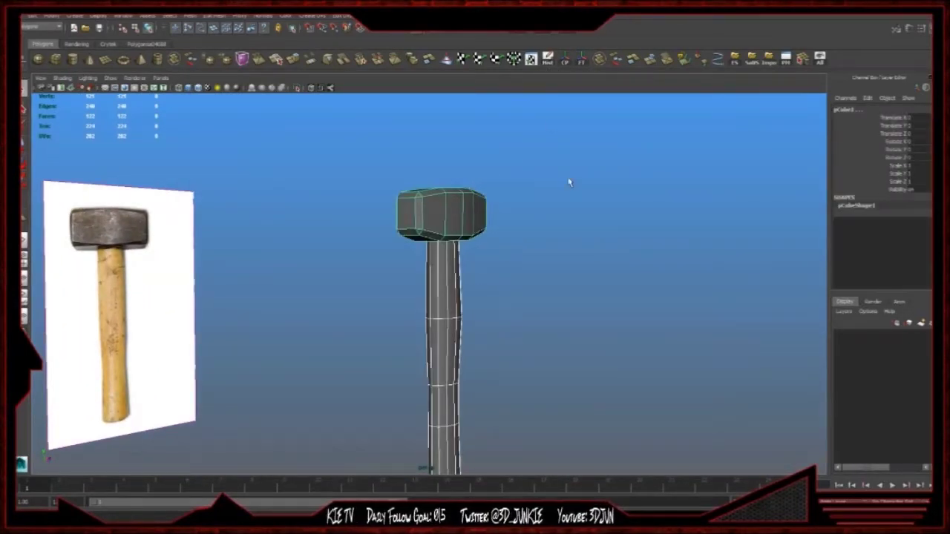
- Save the scene to the Desktop under the name hammer
key("ctrl+s")
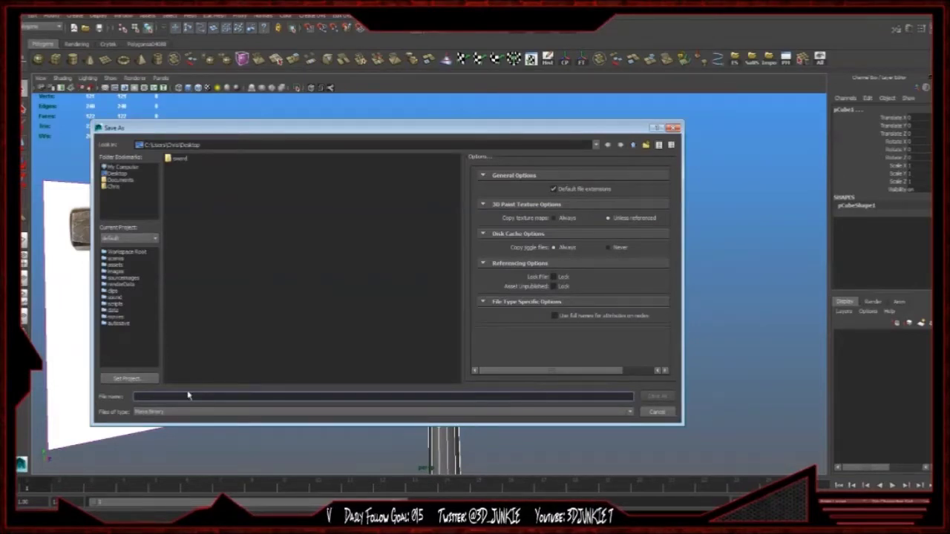
type("hammer")
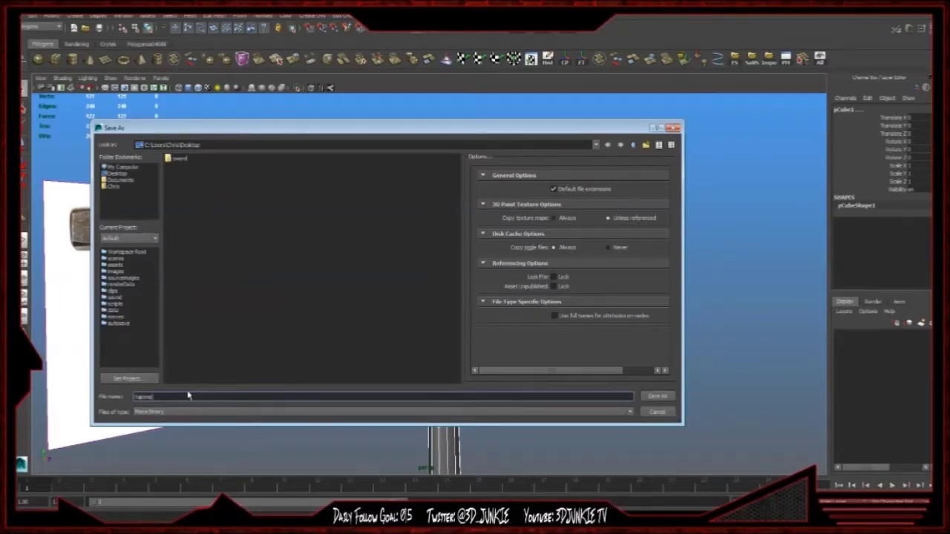
key("Return")
- Select the reference image plane and delete it from the scene
left_click(452, 277)
left_click(542, 284)
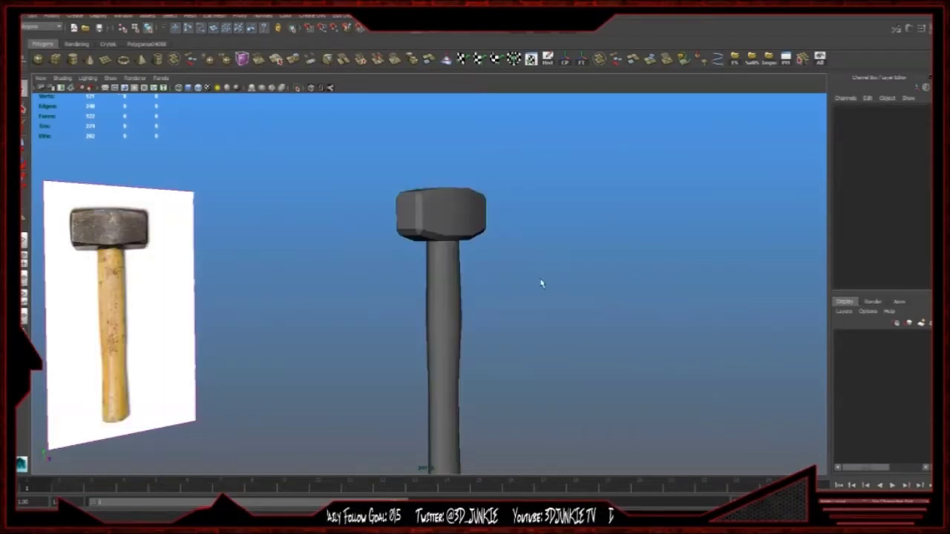
left_click(431, 243)
left_click(199, 226)
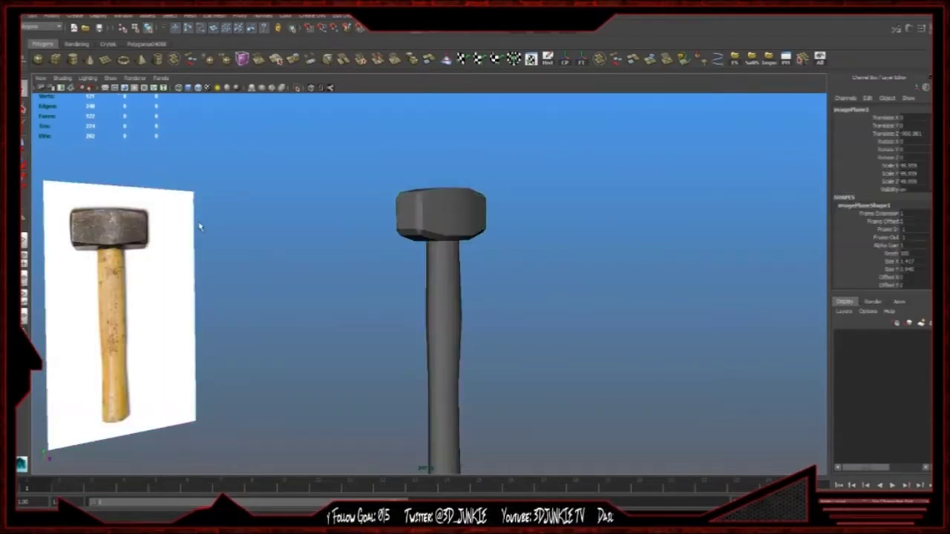
key("Delete")
- Assign a new Lambert material with a checker color texture to the hammer's head and handle
left_click(437, 242)
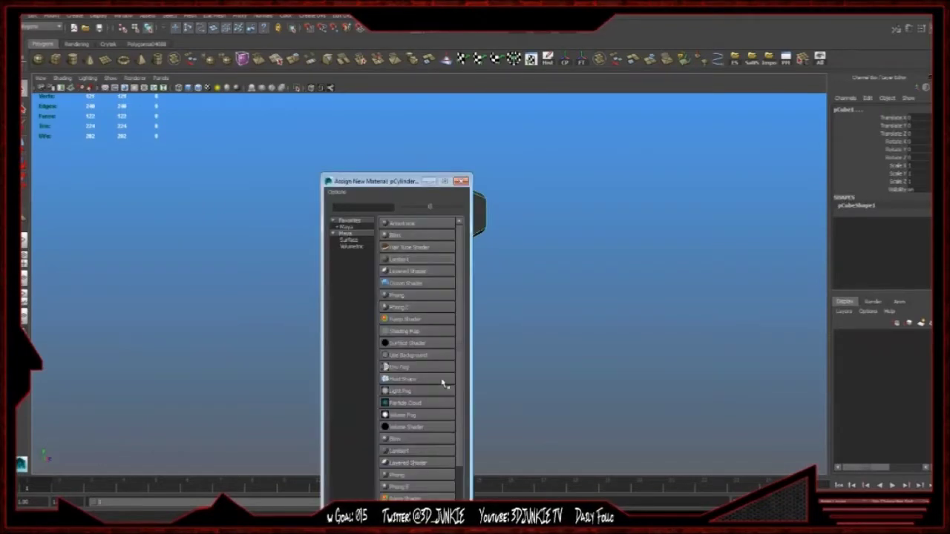
left_click(403, 261)
left_click(915, 223)
left_click(429, 244)
- Isolate the handle and frame it in a straight side-on perspective view
left_click_drag(459, 250, 413, 222, "alt")
left_click(412, 229)
left_click(392, 280)
key("f")
left_click(330, 87)
left_click(928, 79)
key("f")
left_click_drag(377, 234, 436, 242, "alt")
right_click_drag(435, 242, 454, 243, "alt")
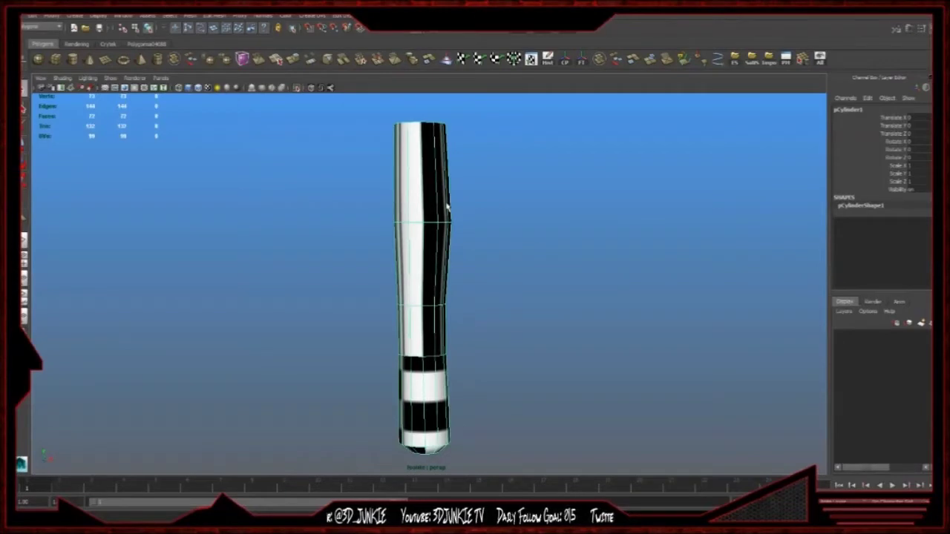
- Create UVs for the handle based on the current camera view
left_click(313, 15)
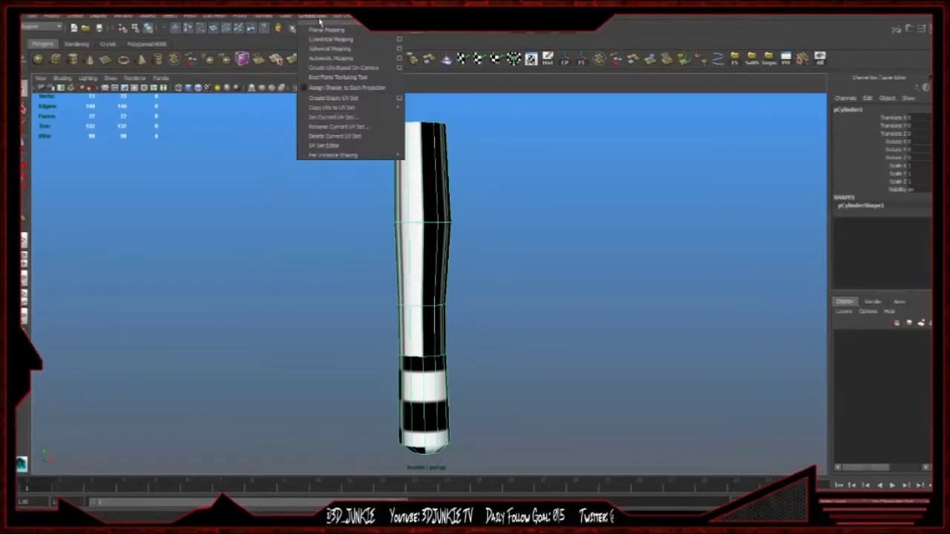
left_click(352, 67)
left_click(562, 147)
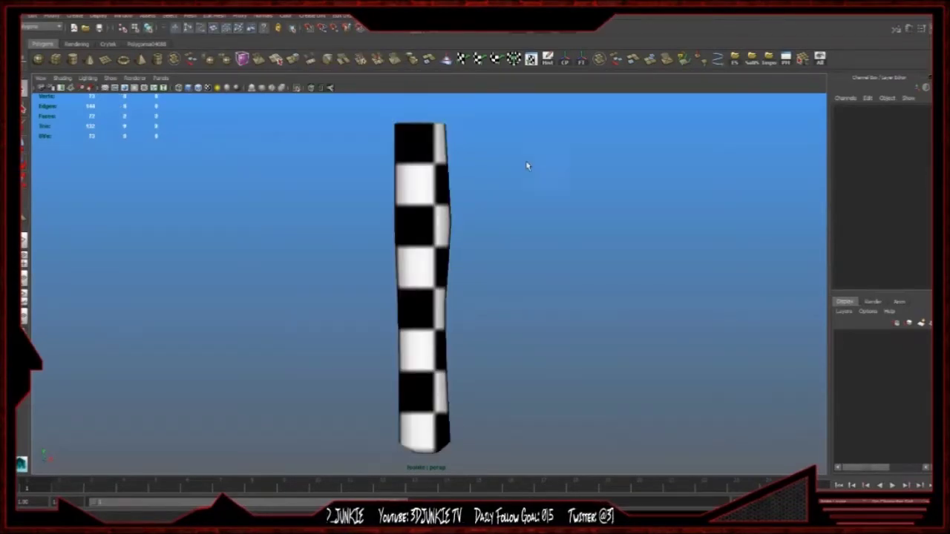
- Select only the faces of the handle's beveled bottom end
left_click(413, 185)
mouse_move(412, 185)
left_mouse_down("alt")
mouse_move(426, 189)
mouse_move(405, 176)
left_mouse_up("alt")
right_click_drag(405, 176, 416, 134)
left_click_drag(416, 134, 388, 99, "alt")
middle_click_drag(349, 271, 345, 148, "alt")
left_click_drag(346, 147, 441, 198, "alt")
double_click(450, 248)
left_click_drag(450, 248, 304, 364, "alt")
middle_click_drag(304, 364, 321, 236, "alt")
left_click_drag(320, 236, 487, 291)
left_click_drag(490, 209, 273, 180, "ctrl")
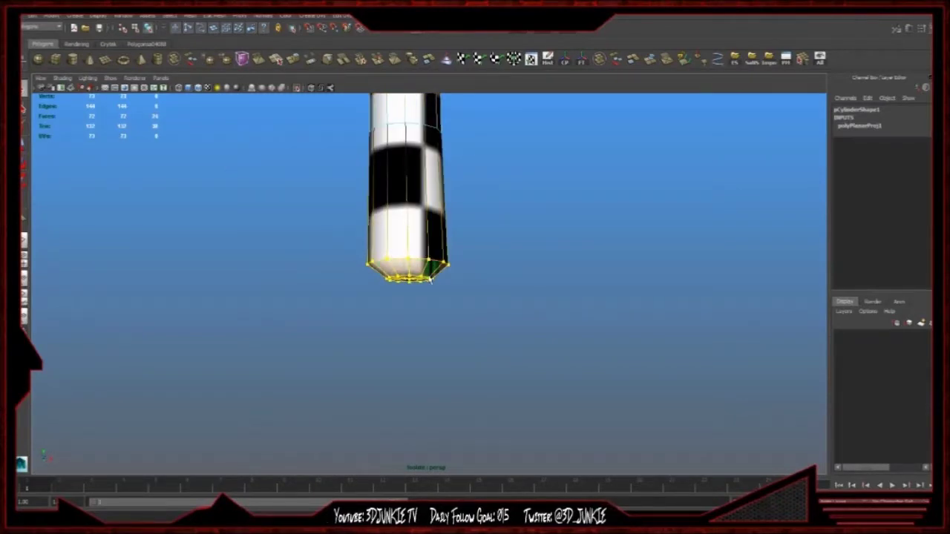
left_click_drag(420, 276, 419, 266, "alt")
- Cut the handle's UVs along one lengthwise edge line to the bottom center and hide the checker image in the UV Texture Editor
right_click_drag(379, 215, 412, 177)
left_click_drag(412, 177, 470, 229, "alt")
left_click(471, 230)
right_click_drag(471, 229, 460, 204)
left_click(457, 209)
left_click_drag(458, 209, 462, 206, "alt")
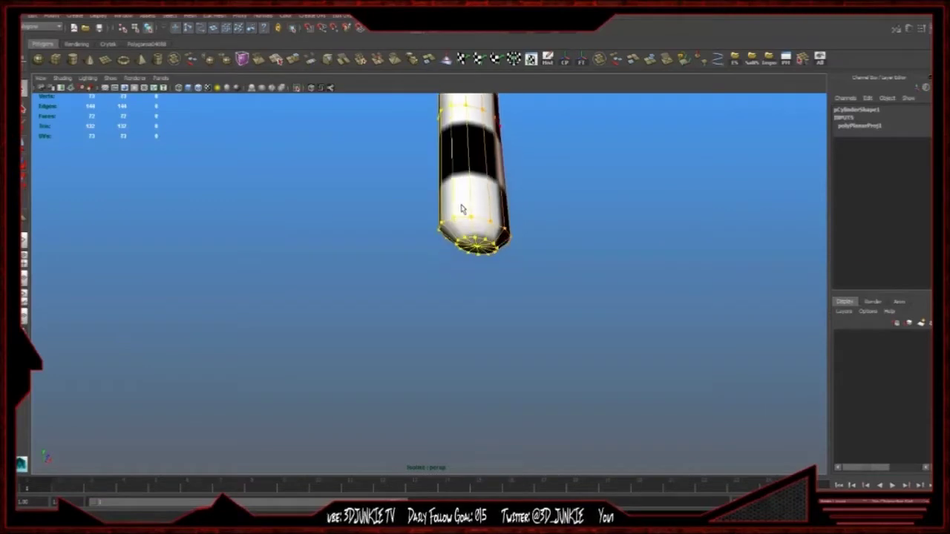
middle_click_drag(450, 197, 432, 215, "alt")
right_click_drag(338, 219, 520, 239, "alt")
middle_click_drag(505, 191, 489, 235, "alt")
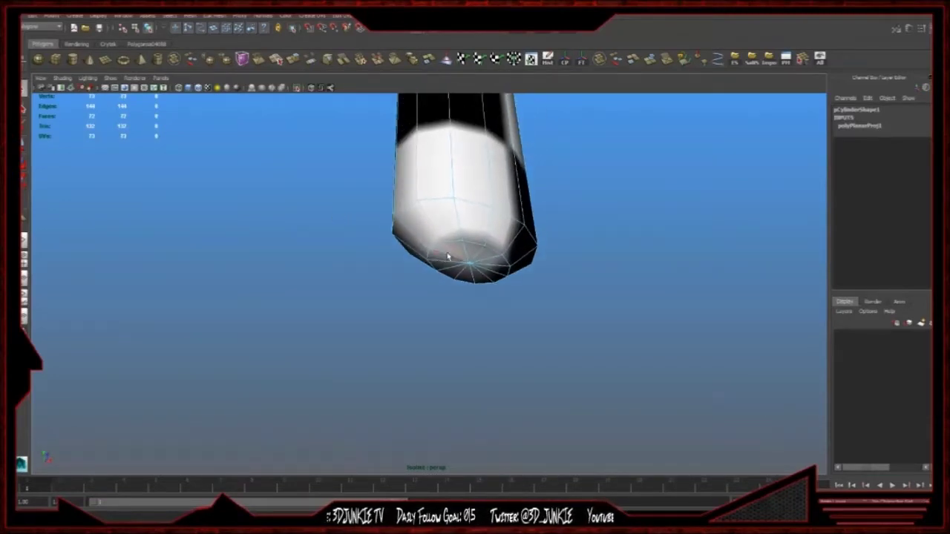
key("f")
left_click_drag(501, 221, 433, 289, "alt")
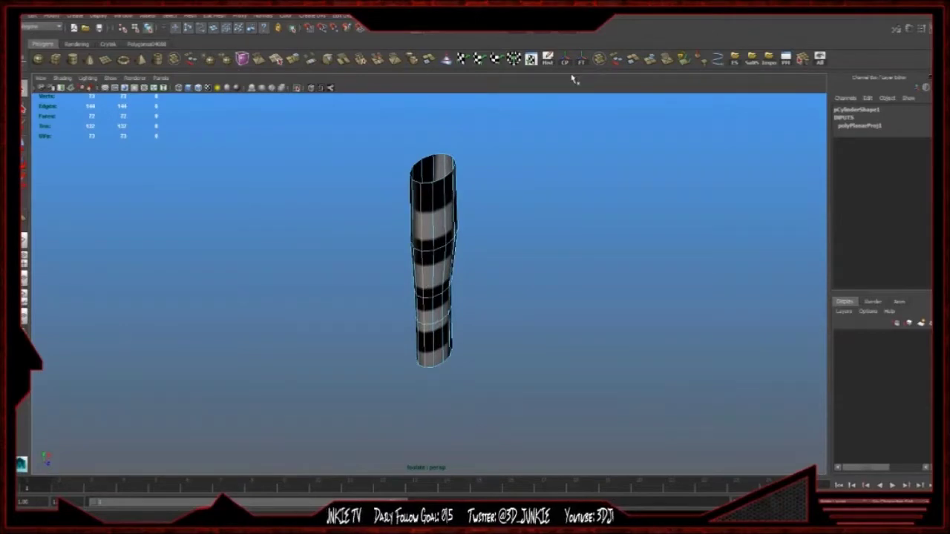
left_click(531, 60)
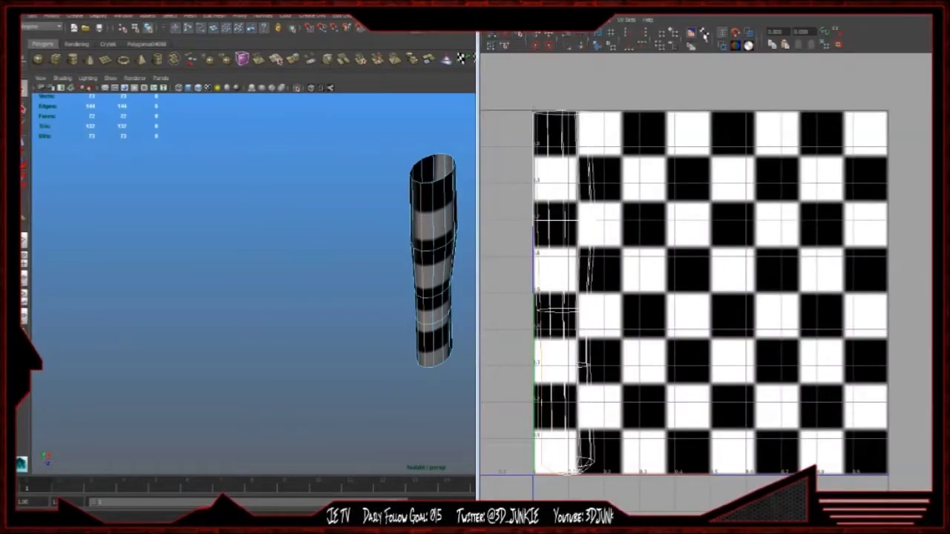
left_click(696, 35)
left_click(748, 34)
key("F12")
- Unfold the handle's UVs with the unfold constraint set to Horizontal
middle_click_drag(583, 208, 593, 180, "alt")
right_click(598, 46)
left_click(222, 258)
left_click(265, 271)
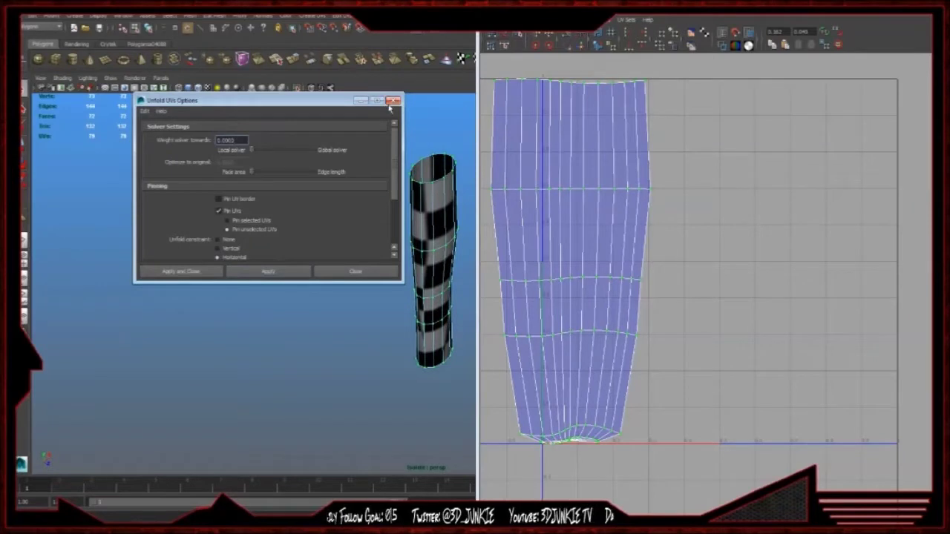
left_click(393, 101)
- Move the handle's unfolded UV shell and refine its layout with the Smooth UV tool
key("w")
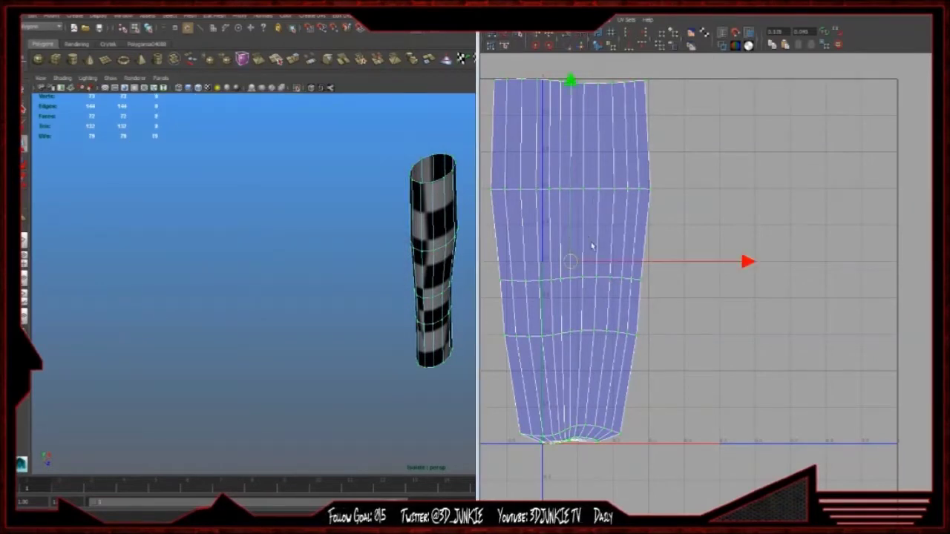
left_click_drag(579, 262, 641, 226)
left_click(518, 33)
left_click_drag(562, 430, 573, 434)
key("q")
- Scale the handle's UV shell up well beyond the unit square so the checker pattern becomes finer
left_click_drag(386, 279, 354, 173, "alt")
right_click_drag(707, 294, 579, 273, "alt")
key("r")
left_click_drag(684, 273, 865, 389)
key("ctrl+z")
left_click_drag(230, 274, 313, 136, "alt")
middle_click_drag(376, 204, 297, 178, "alt")
key("q")
- Convert the UV selection to faces and shrink it to the handle's bottom end cap
key("ctrl+F11")
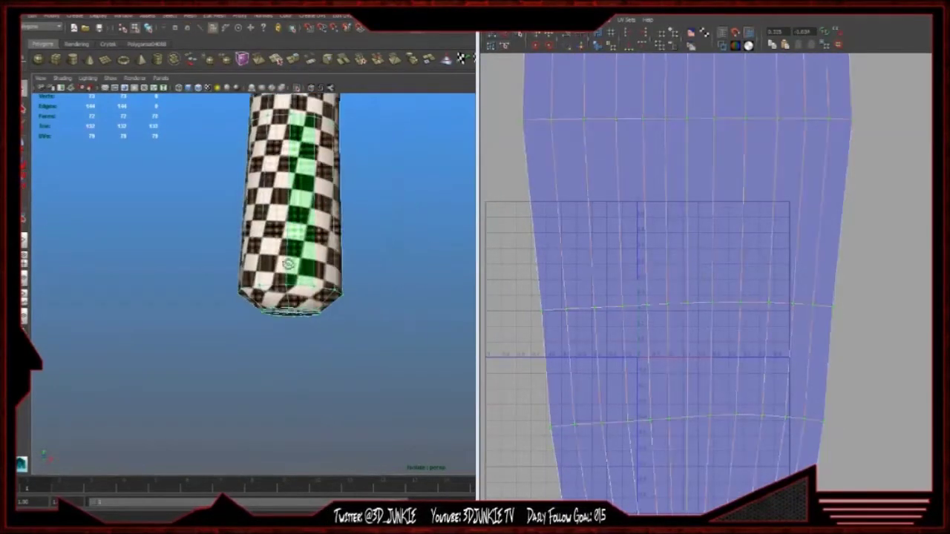
key("shift+comma")
key("shift+comma")
key("shift+comma")
key("shift+comma")
left_click_drag(357, 239, 372, 218, "alt")
- Project the end cap faces from the top view with camera-based UVs
key("space")
key("space")
scroll(305, 216, "down", 8)
middle_click_drag(238, 191, 115, 179, "alt")
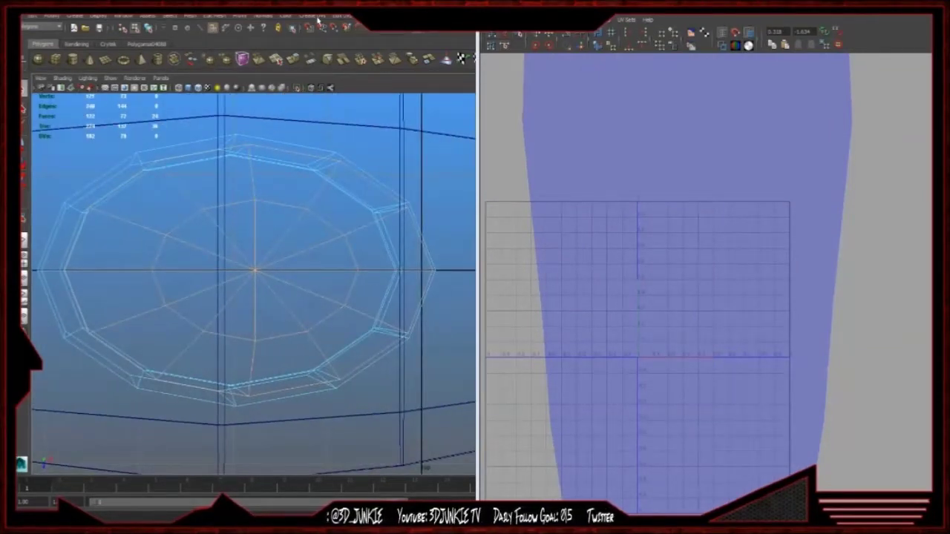
left_click(318, 18)
left_click(352, 68)
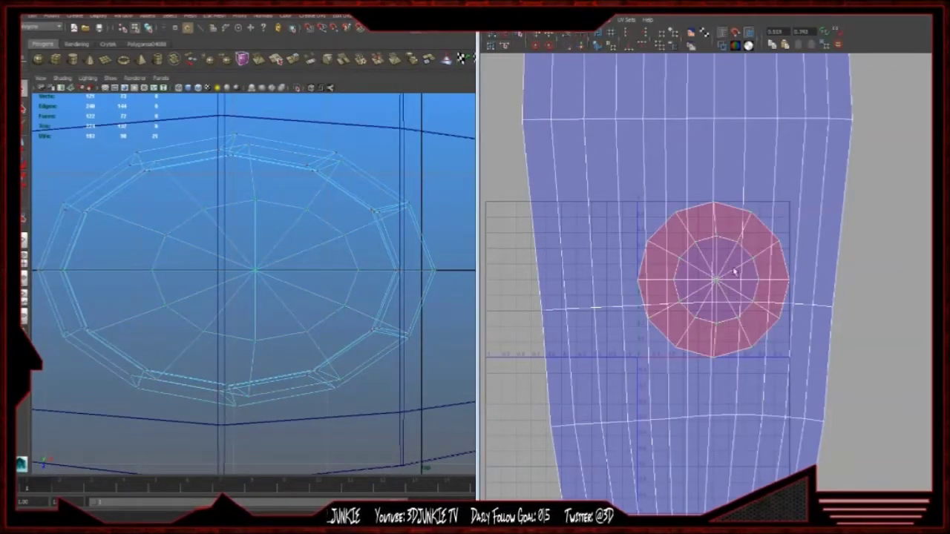
- Move the end cap's round UV shell beside the handle's body shell
key("w")
right_click_drag(733, 270, 649, 302, "alt")
left_click_drag(713, 284, 532, 274)
middle_click_drag(515, 269, 574, 251, "alt")
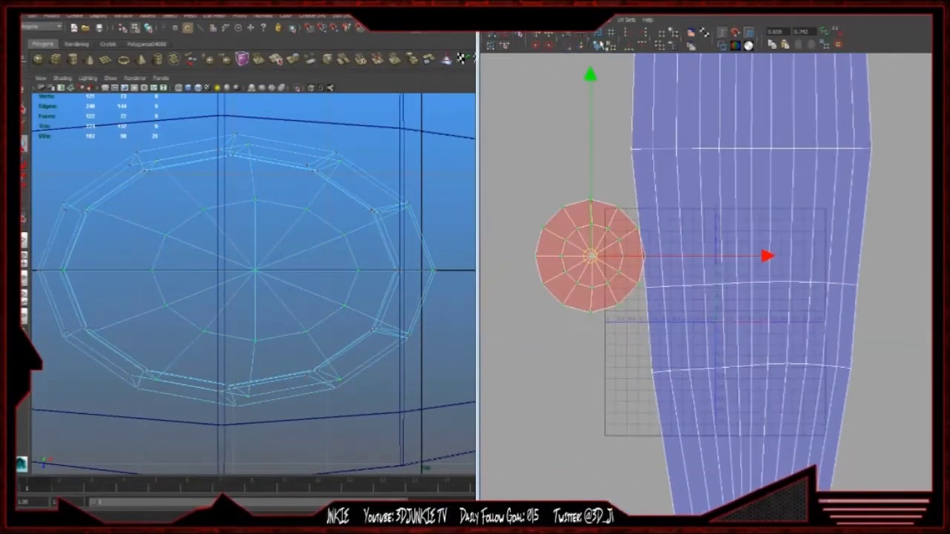
- Unfold the end cap's UV shell with the Smooth UV tool to correct its proportions
left_click(535, 35)
left_click(518, 34)
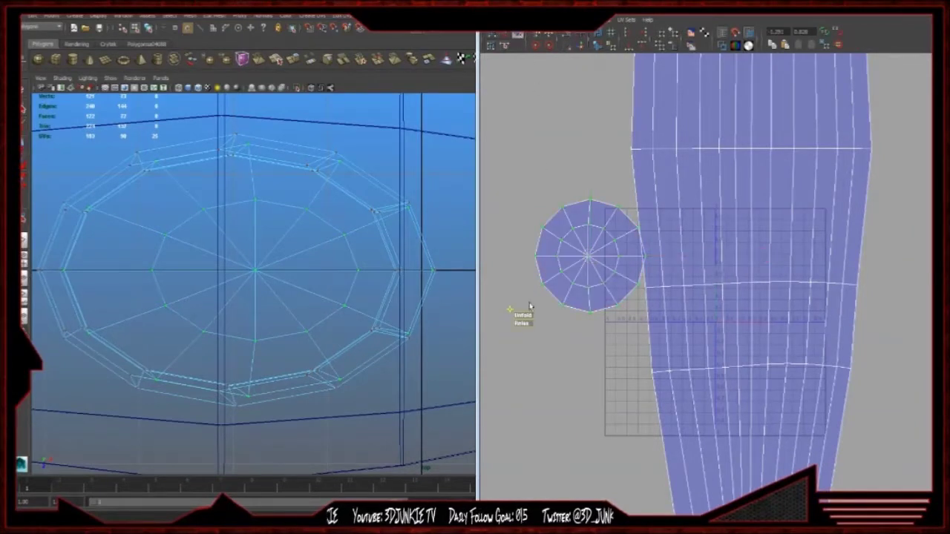
left_click_drag(522, 315, 681, 329)
key("ctrl+z")
key("q")
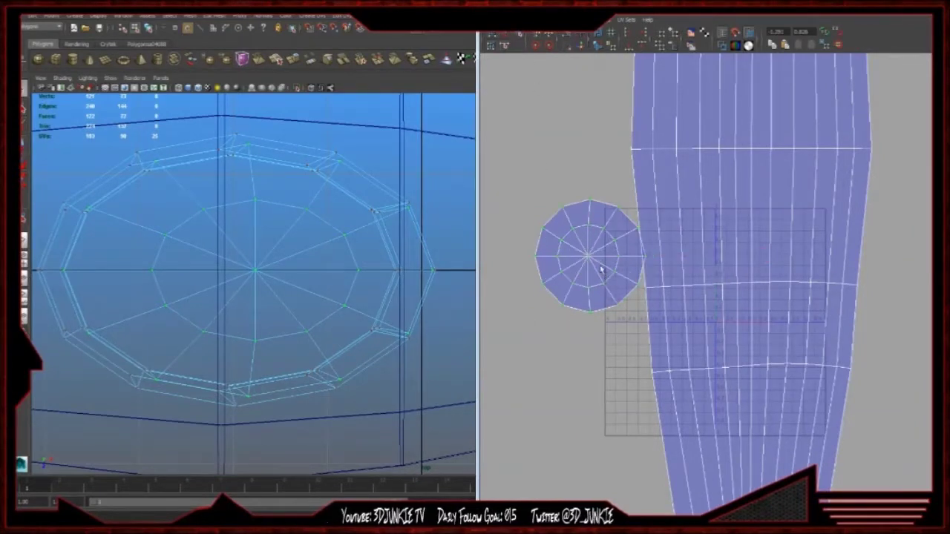
left_click(518, 35)
left_click_drag(523, 315, 684, 318)
key("q")
- Place the end cap's UV shell centered just below the handle's body shell
key("w")
right_click_drag(678, 307, 627, 331, "alt")
middle_click_drag(627, 331, 599, 297, "alt")
left_click_drag(617, 230, 705, 414)
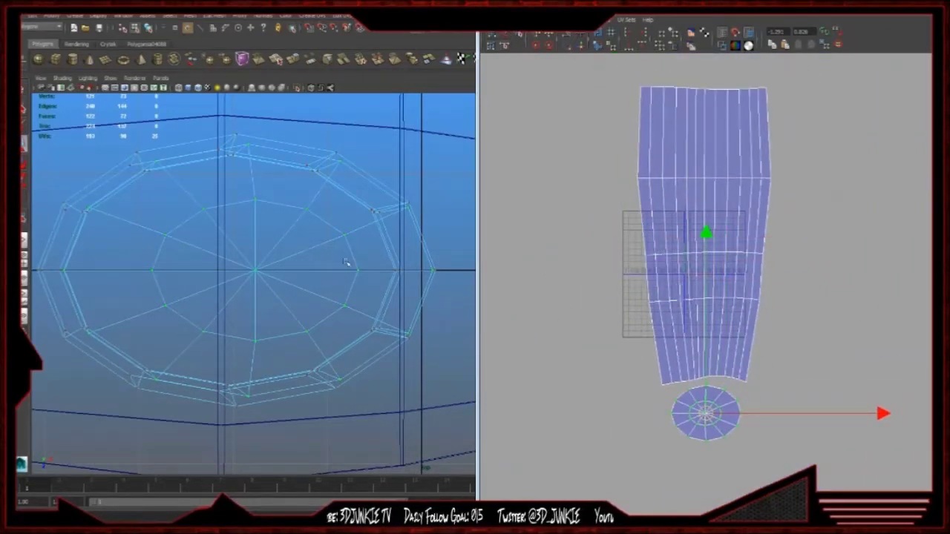
- Return to the perspective view and examine the checker pattern around the handle's bottom end
left_click(396, 195)
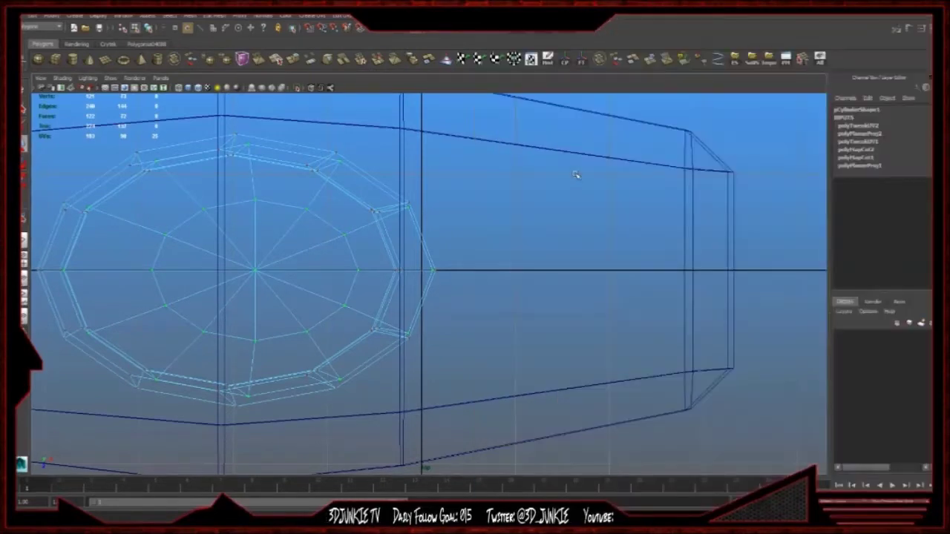
key("space")
key("space")
left_click(433, 190)
left_click_drag(434, 190, 437, 223, "alt")
left_click(375, 185)
left_click_drag(375, 186, 332, 223, "alt")
left_click(331, 224)
left_click(402, 251)
left_click(325, 233)
right_click_drag(325, 233, 386, 240, "alt")
left_click_drag(385, 240, 408, 248, "alt")
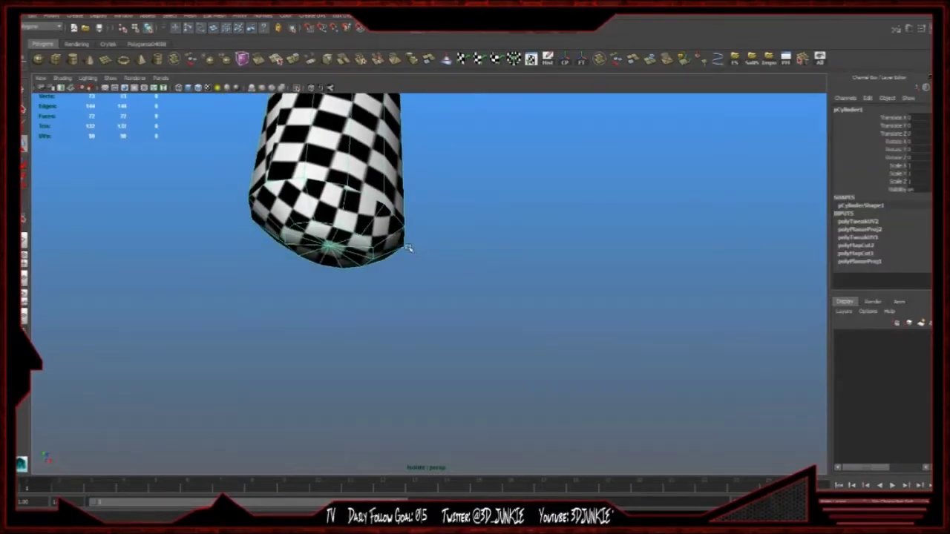
- Enlarge the UV Texture Editor and cut all the edges of the end cap's UV shell apart
left_click(531, 59)
left_click(914, 15)
middle_click_drag(445, 301, 376, 204, "alt")
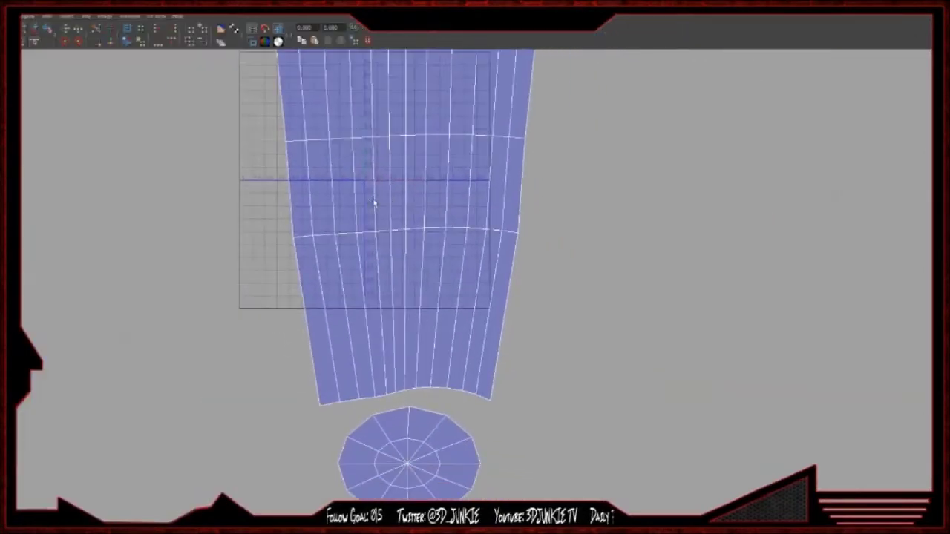
middle_click_drag(375, 334, 392, 215, "alt")
scroll(392, 215, "up", 1)
scroll(353, 284, "up", 2)
middle_click_drag(357, 303, 357, 236, "alt")
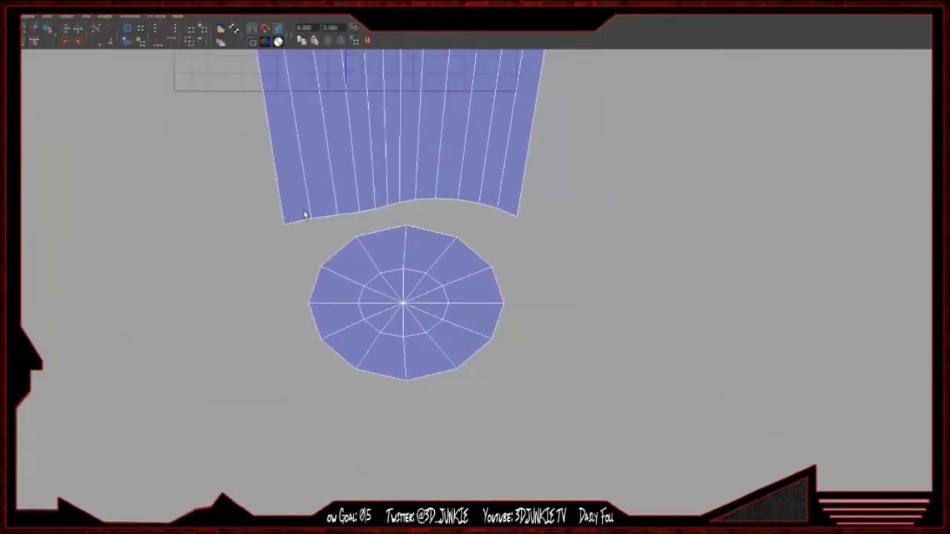
left_click(414, 315)
right_click_drag(434, 305, 331, 207, "ctrl")
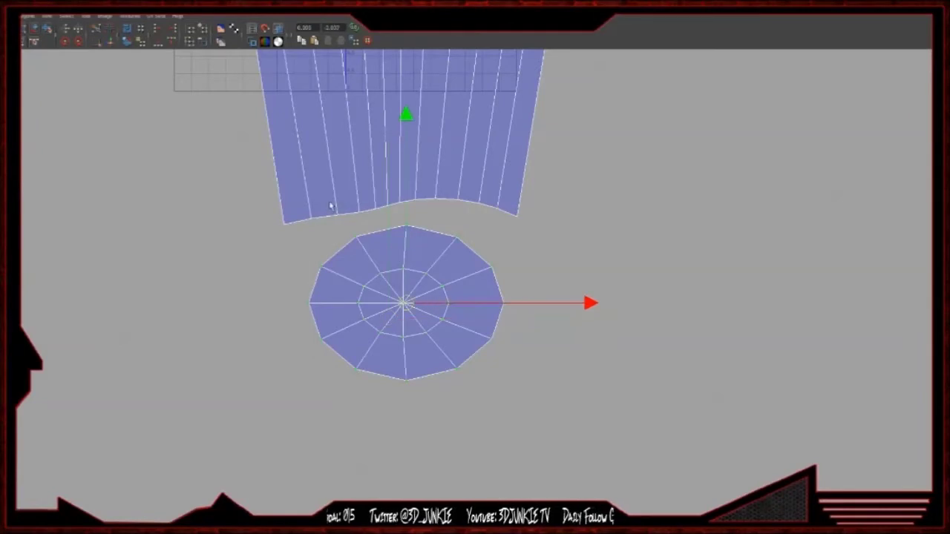
left_click(96, 31)
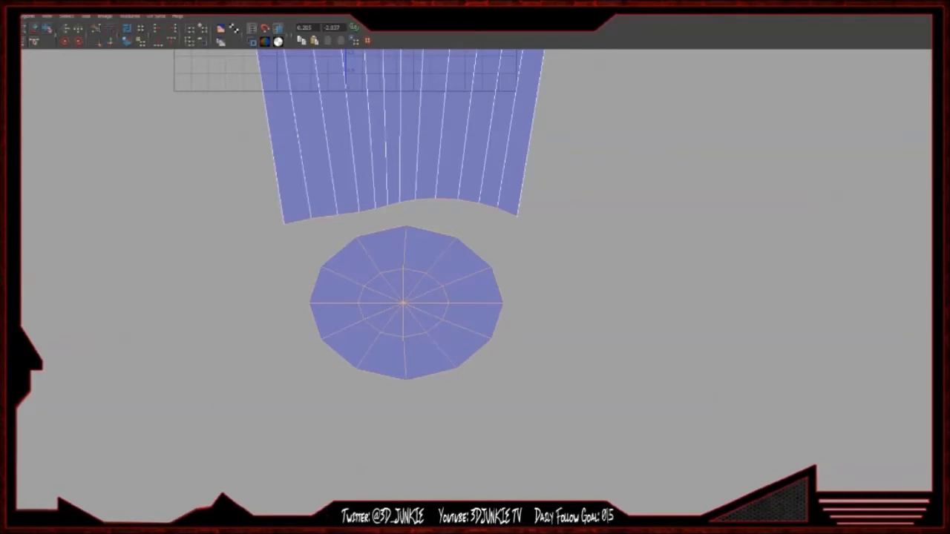
left_click(110, 42)
key("ctrl+z")
- Move and sew the end cap's outer ring of faces onto the bottom edge of the handle's UV shell
left_click_drag(300, 211, 300, 228)
left_click(110, 42)
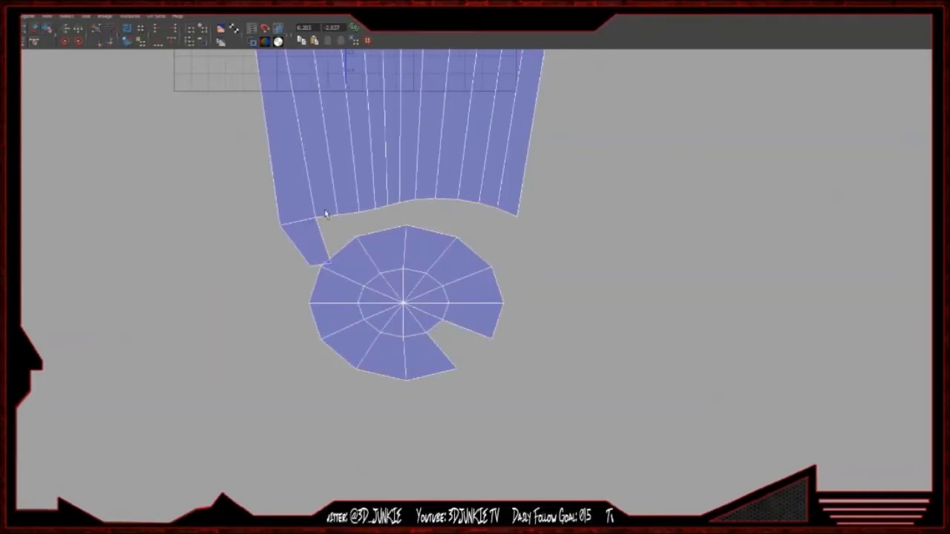
left_click(325, 216)
key("g")
left_click(353, 206)
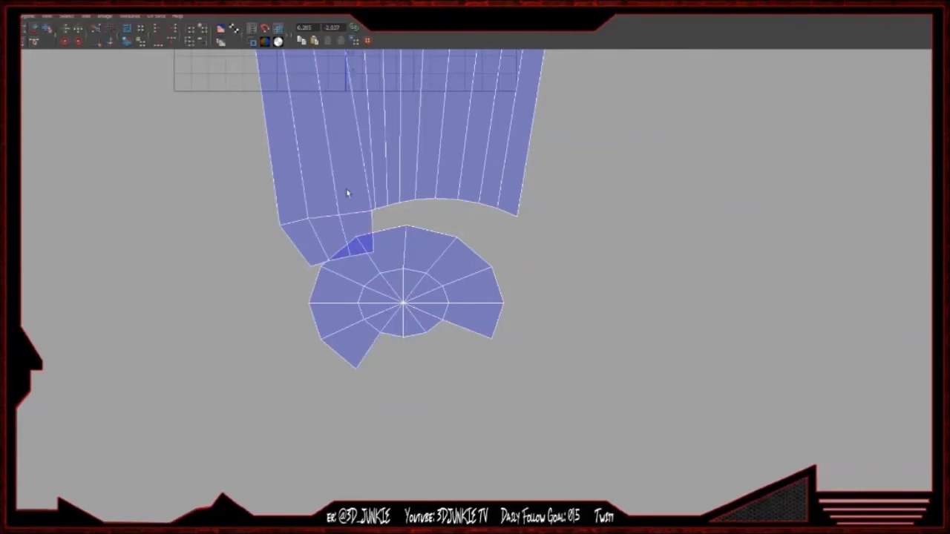
left_click(417, 199)
key("g")
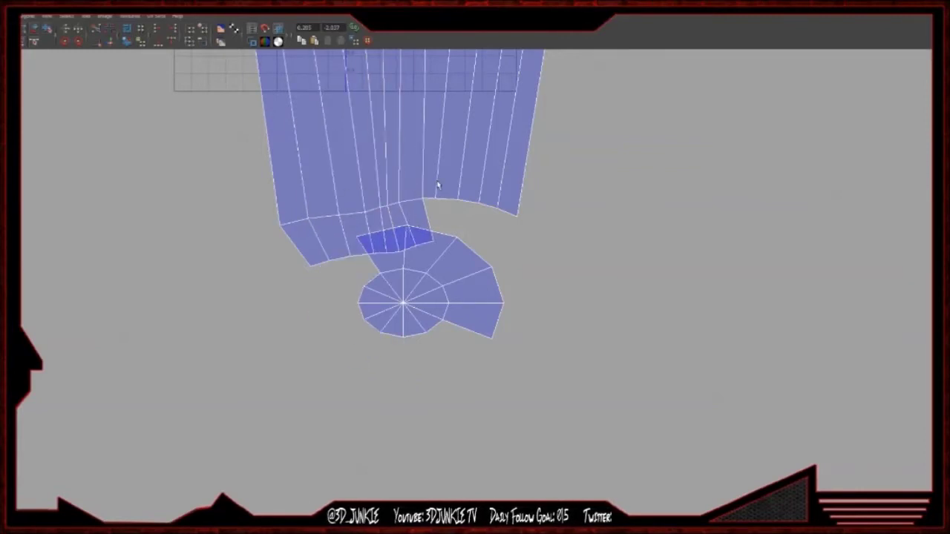
left_click(498, 209)
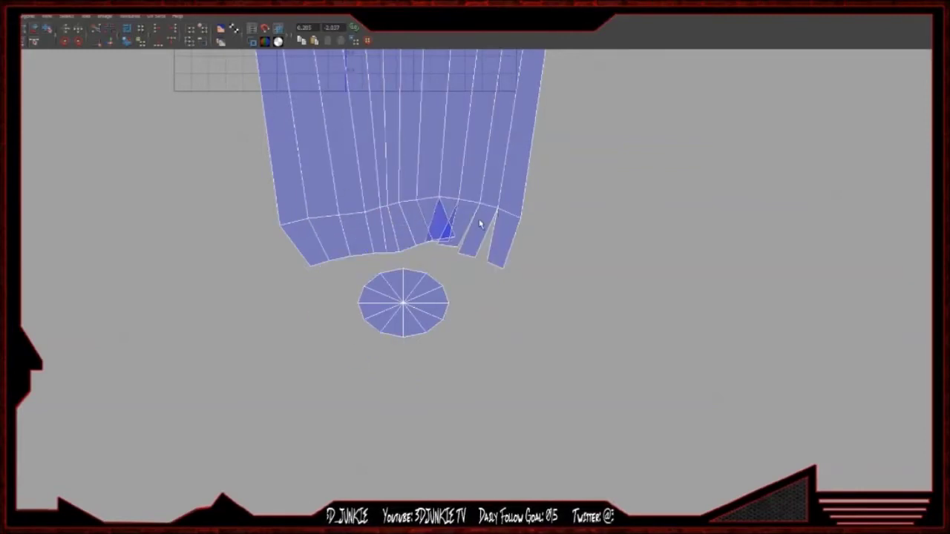
- Try to sew the end cap's central fan of triangles onto the ring at the bottom of the handle's shell
left_click(445, 290)
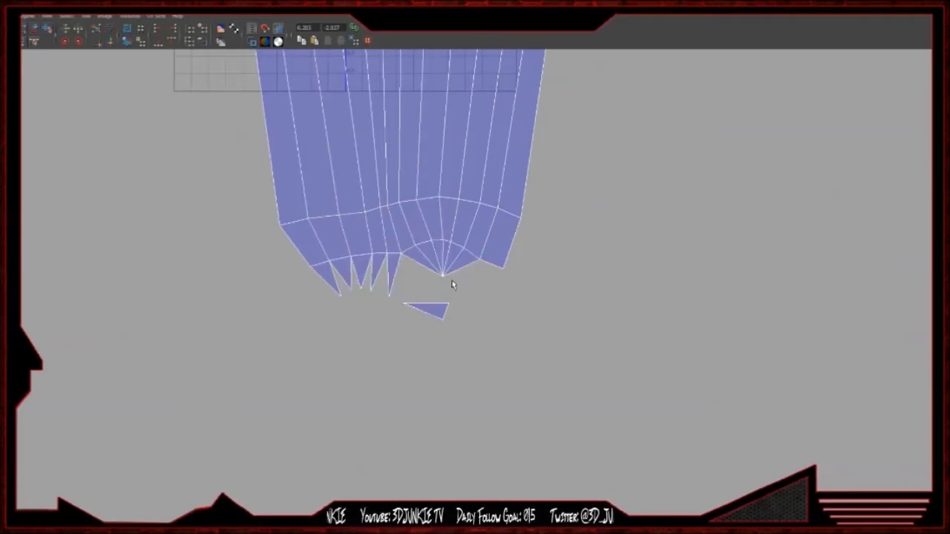
key("ctrl+z")
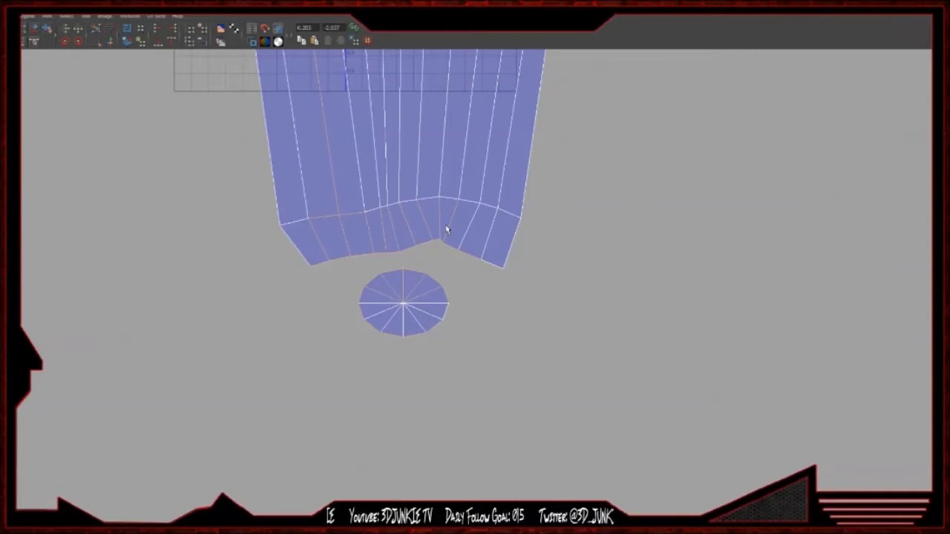
left_click(439, 282)
key("ctrl+z")
- Unfold the handle's UV shell with the Smooth UV tool to even out its bottom ring of faces
key("w")
left_click(96, 28)
left_click(405, 271)
left_click(339, 234)
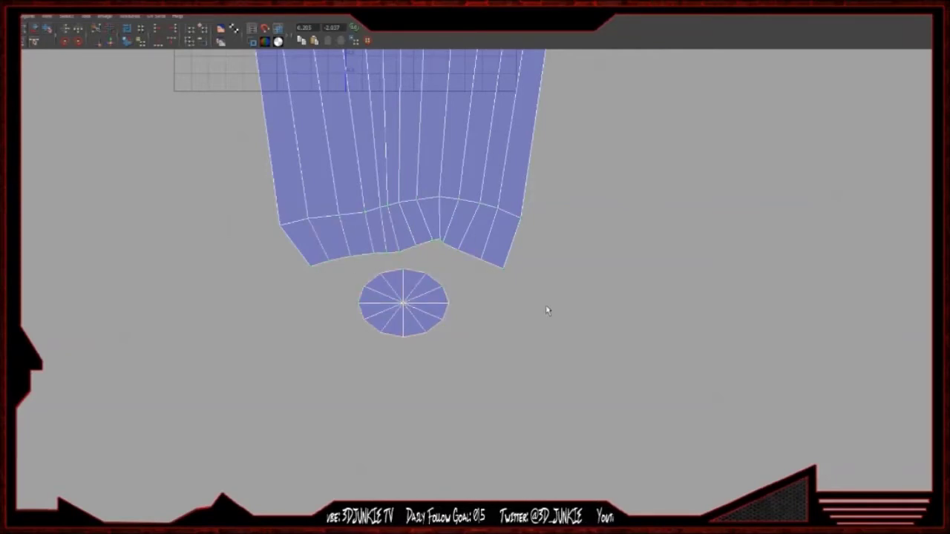
left_click(46, 29)
left_click_drag(208, 273, 505, 318)
key("w")
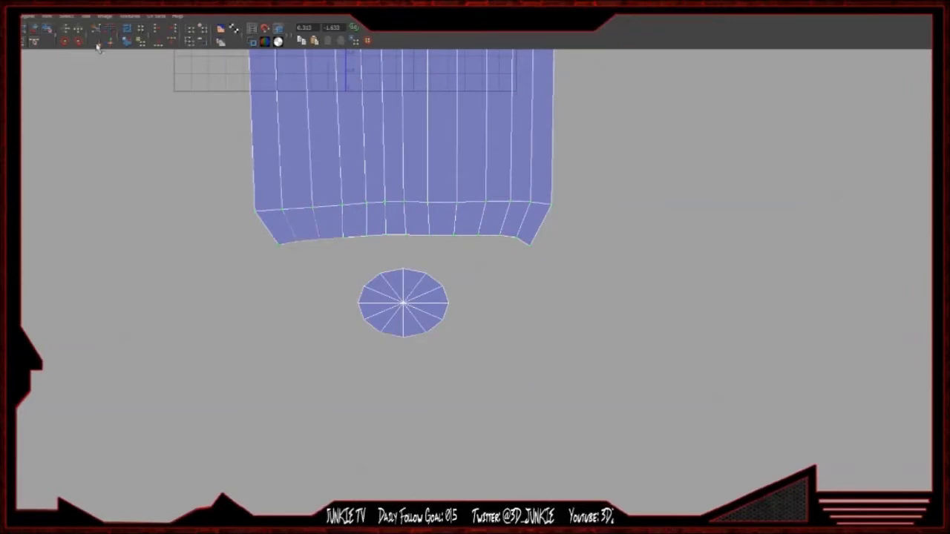
- Sew the end cap's central triangles individually onto the bottom ring of the handle's UV shell
left_click(110, 41)
left_click_drag(515, 252, 518, 246)
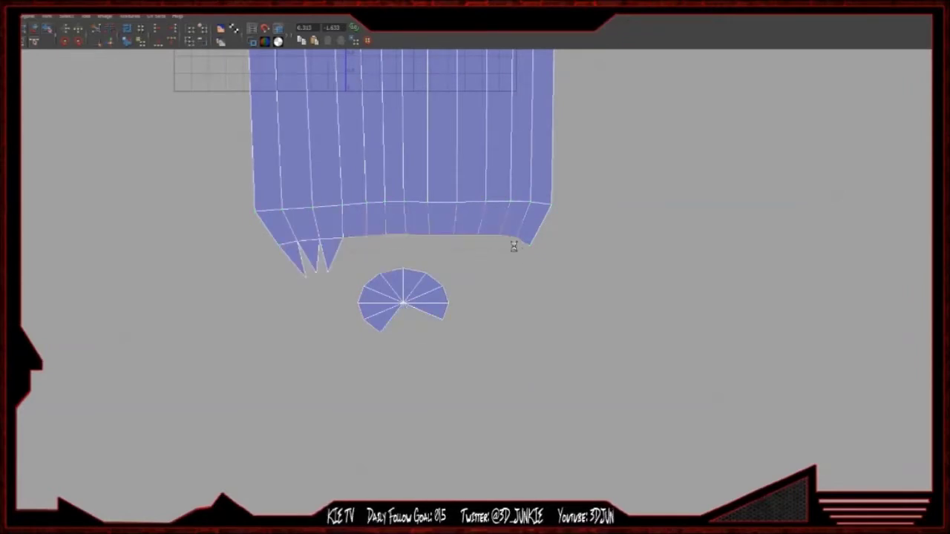
key("g")
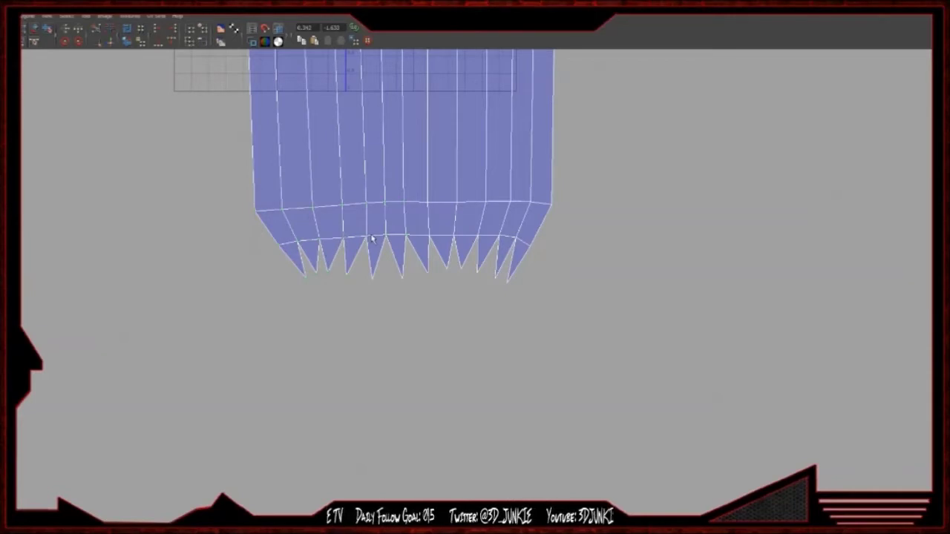
left_click(47, 29)
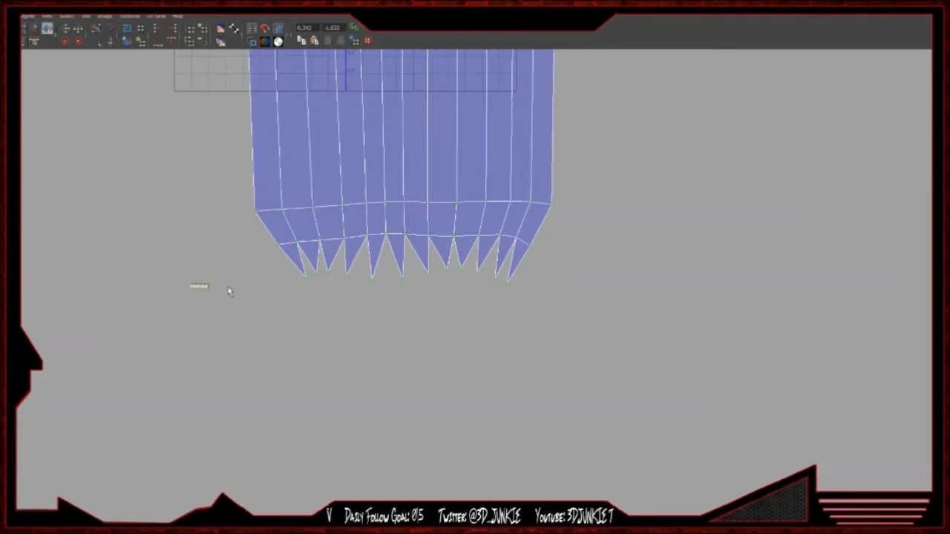
key("w")
left_click(127, 42)
- Shrink the UV Texture Editor window and examine the checker pattern along the whole handle
right_click_drag(645, 311, 342, 261, "alt")
middle_click_drag(432, 234, 392, 357, "alt")
key("r")
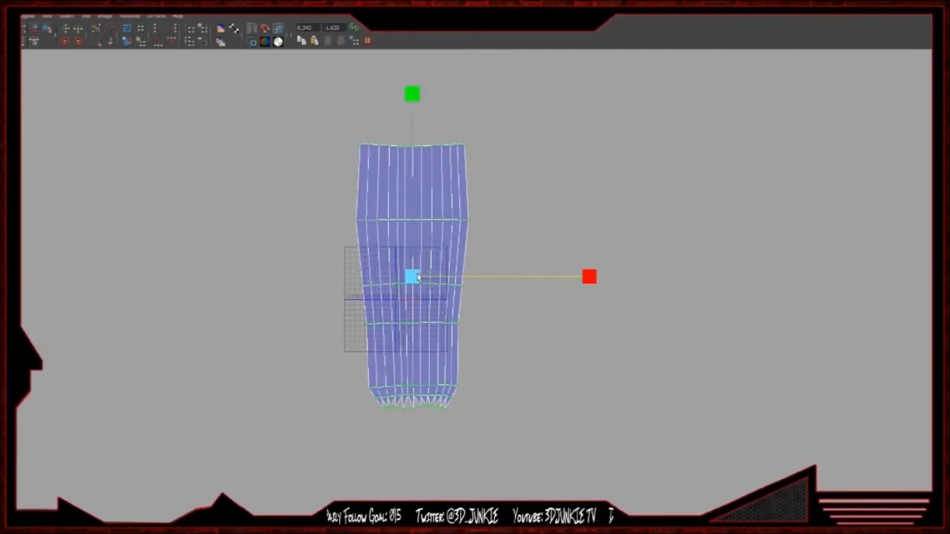
left_click_drag(566, 9, 932, 48)
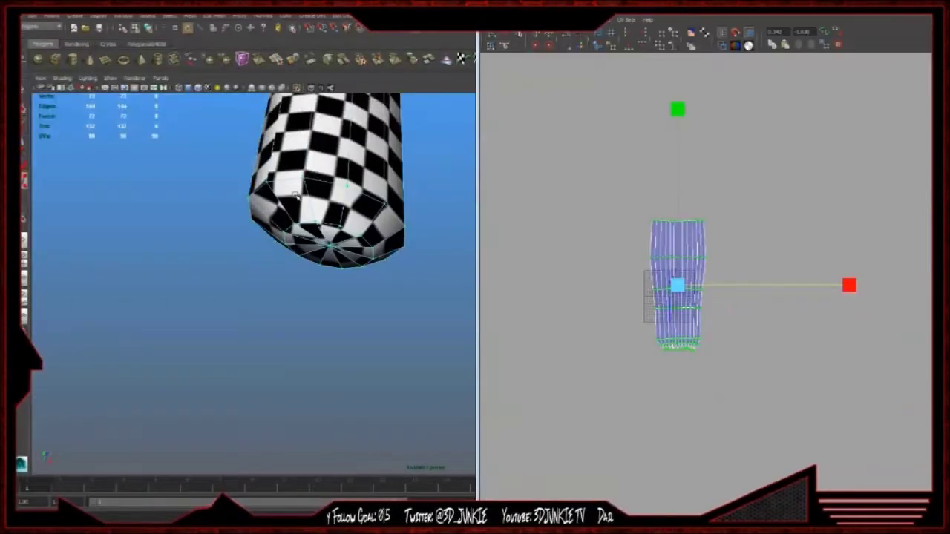
middle_click_drag(253, 201, 203, 331, "alt")
left_click(419, 198)
right_click_drag(419, 198, 285, 187, "alt")
left_click_drag(285, 187, 313, 276, "alt")
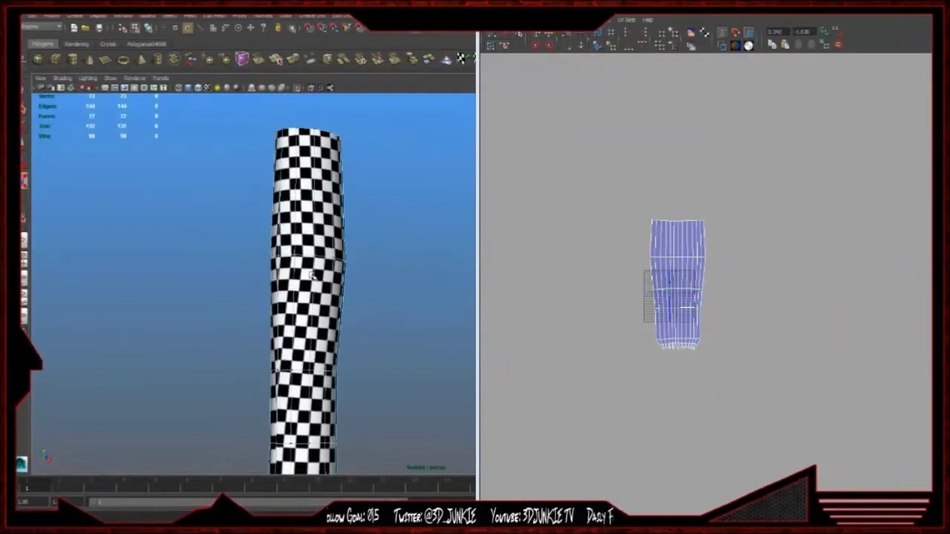
- Return to object mode, select and frame the hammer head, and put the UV Texture Editor away
key("F8")
left_click(427, 221)
left_click(298, 89)
middle_click_drag(317, 171, 299, 290, "alt")
left_click(289, 245)
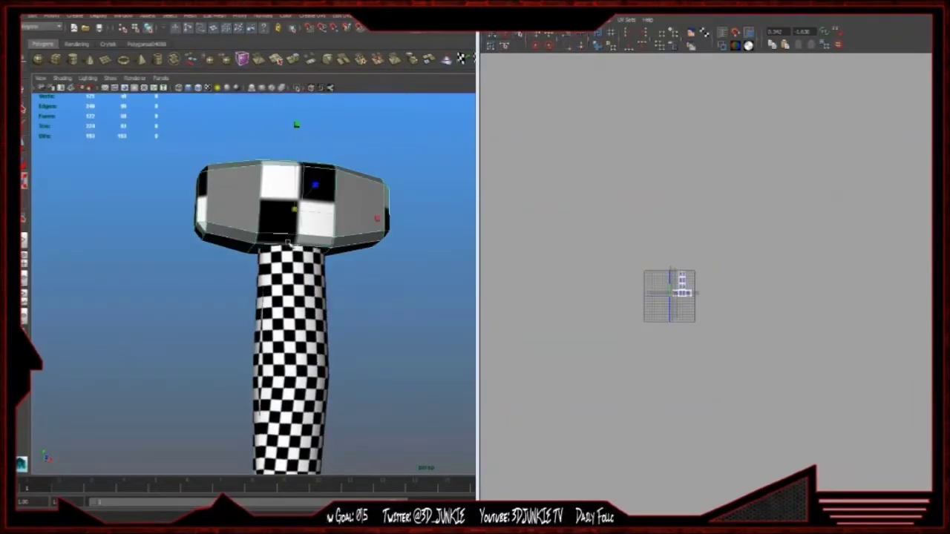
key("f")
left_click(900, 14)
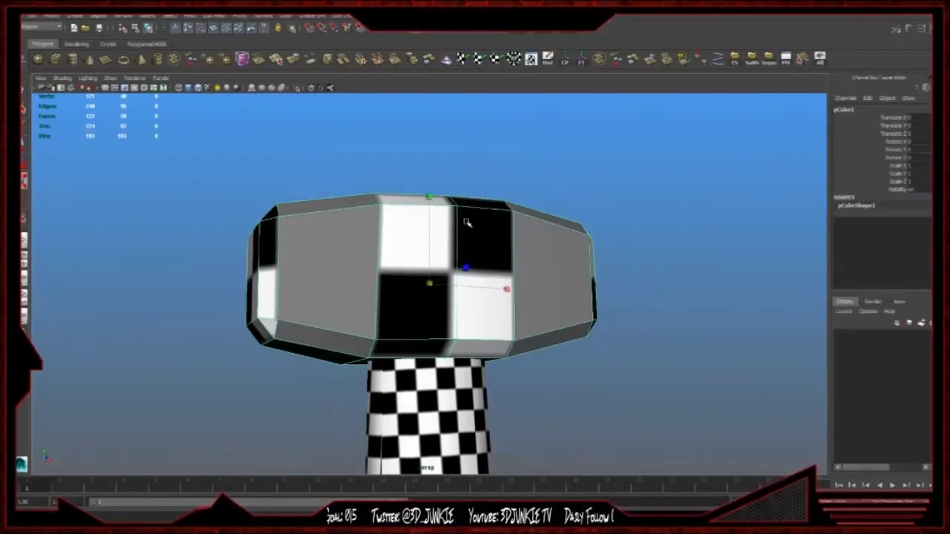
- Apply automatic UV mapping to the hammer head and show its shells in the UV Texture Editor
scroll(467, 221, "down", 3)
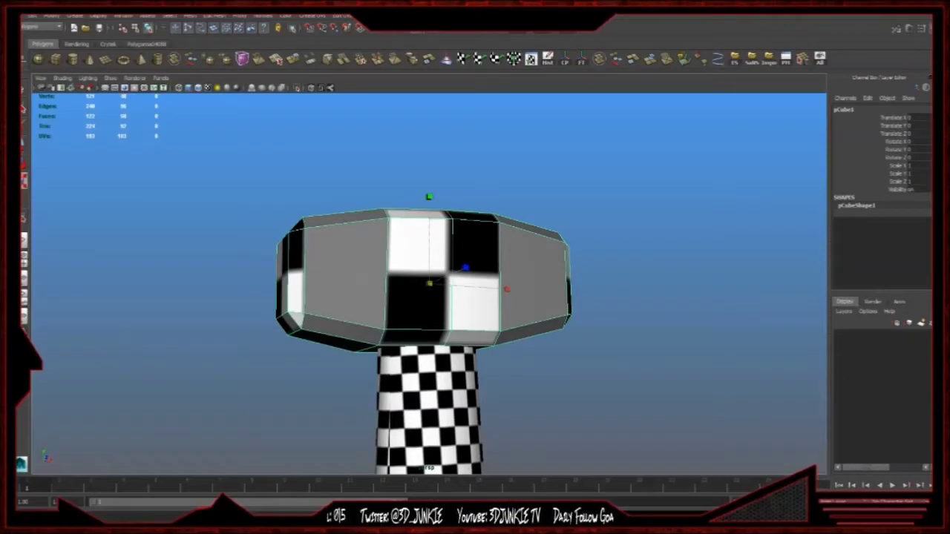
scroll(592, 333, "down", 3)
left_click_drag(592, 332, 526, 354, "alt")
left_click(526, 354)
middle_click_drag(481, 266, 468, 228, "alt")
right_click_drag(468, 228, 471, 248, "alt")
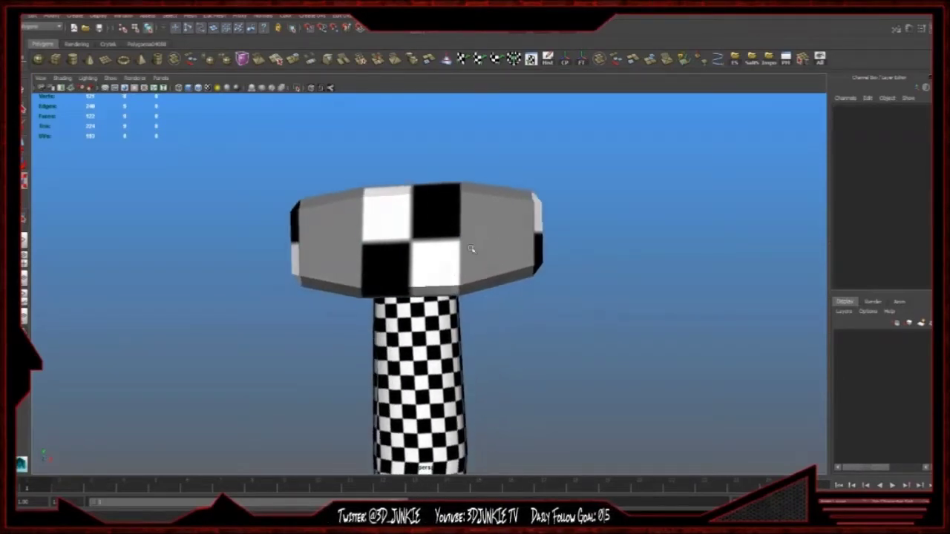
left_click(470, 249)
mouse_move(456, 240)
left_mouse_down("alt")
mouse_move(591, 247)
mouse_move(505, 255)
mouse_move(445, 235)
left_mouse_up("alt")
right_click_drag(407, 223, 431, 223, "alt")
left_click(513, 59)
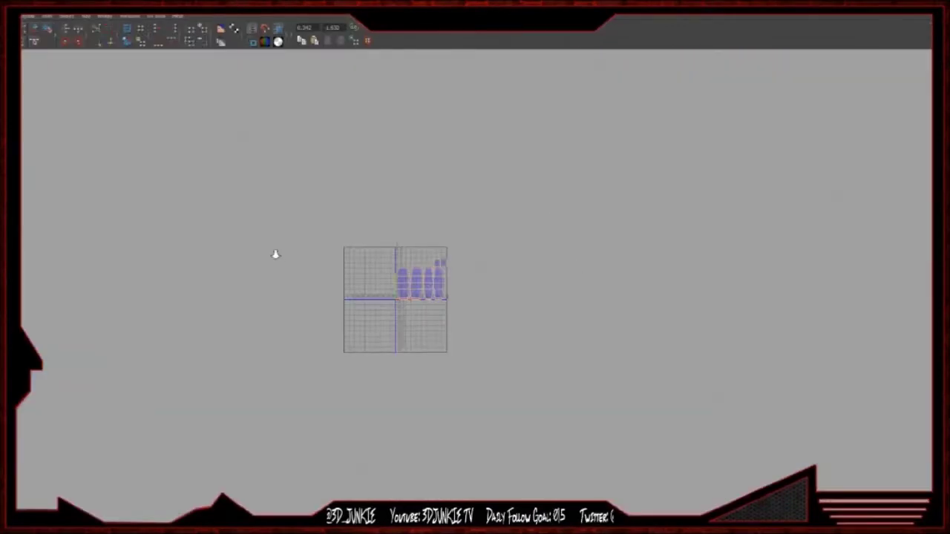
- Move and sew the hammer head's four long side shells and two square end faces into one UV shell
right_click_drag(279, 257, 356, 256, "alt")
middle_click_drag(293, 218, 333, 218, "alt")
right_click_drag(333, 218, 415, 218, "alt")
middle_click_drag(296, 183, 364, 177, "alt")
right_click_drag(364, 176, 545, 237, "alt")
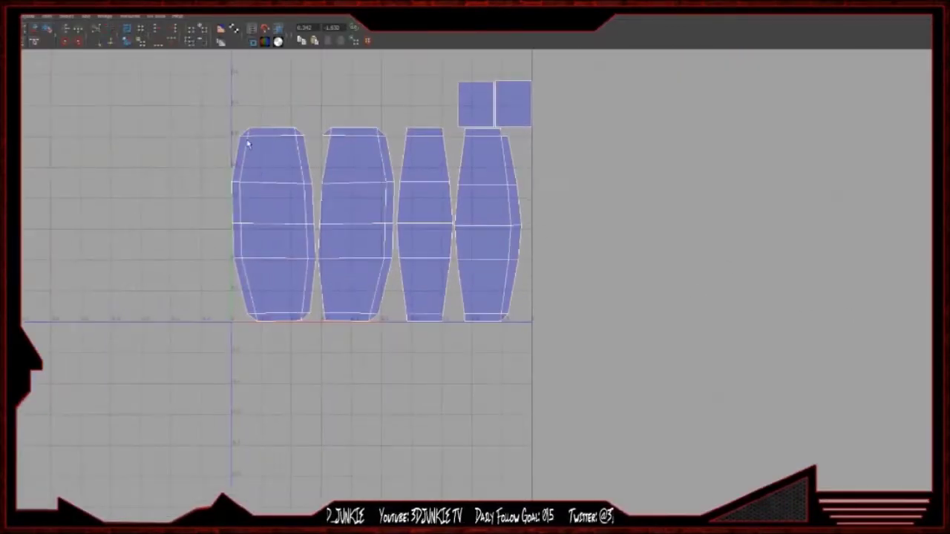
left_click(111, 43)
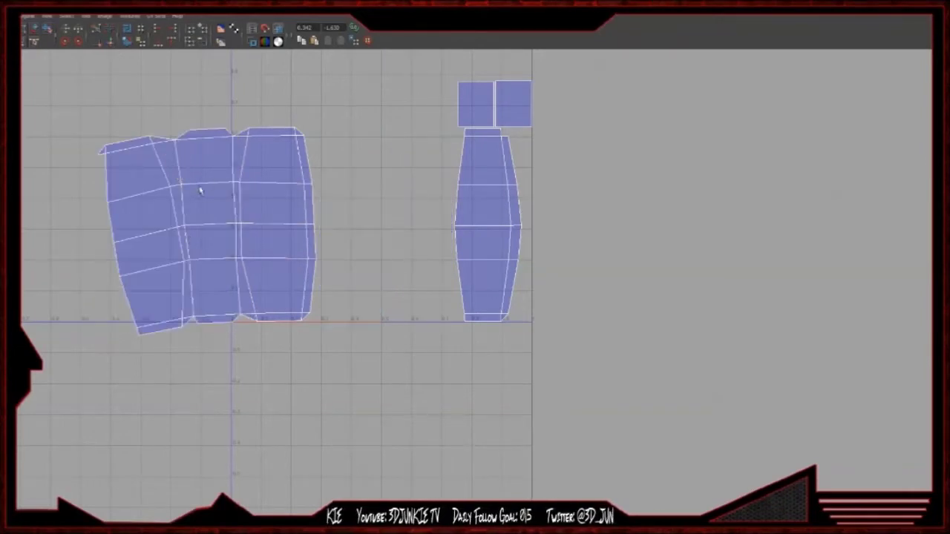
left_click_drag(301, 175, 362, 290)
key("g")
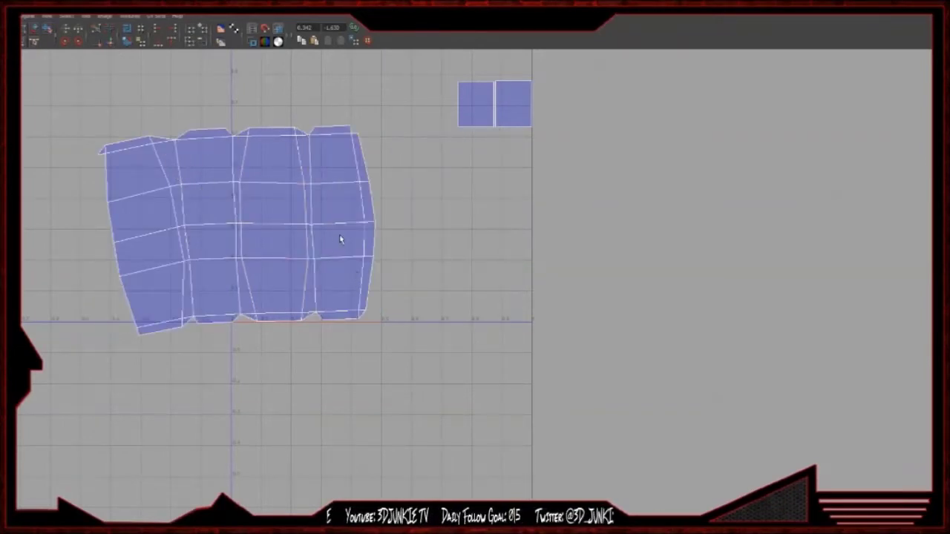
middle_click_drag(291, 196, 322, 212, "alt")
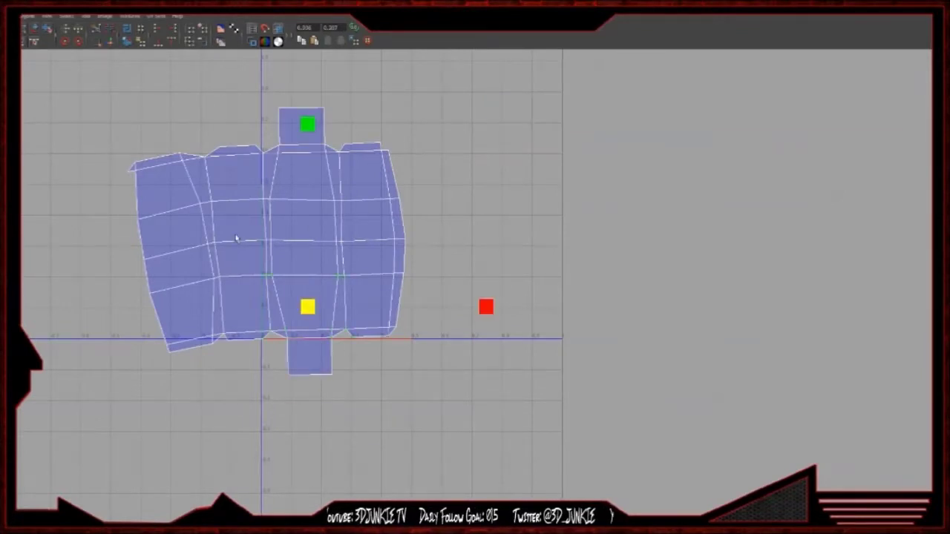
- Unfold the hammer head's shell with the Smooth UV tool and enlarge it to match the handle's checker size
left_click(50, 32)
left_click_drag(114, 377, 285, 393)
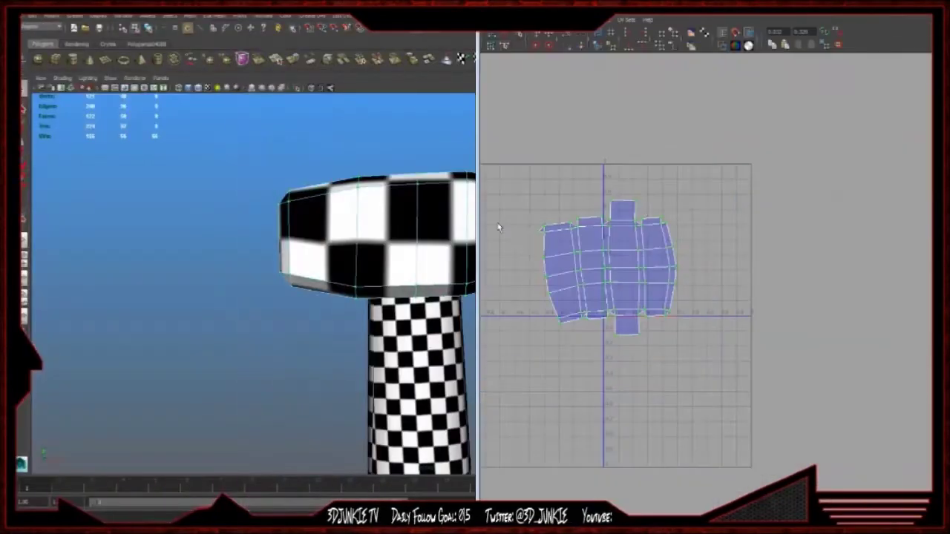
key("w")
scroll(853, 380, "up", 3)
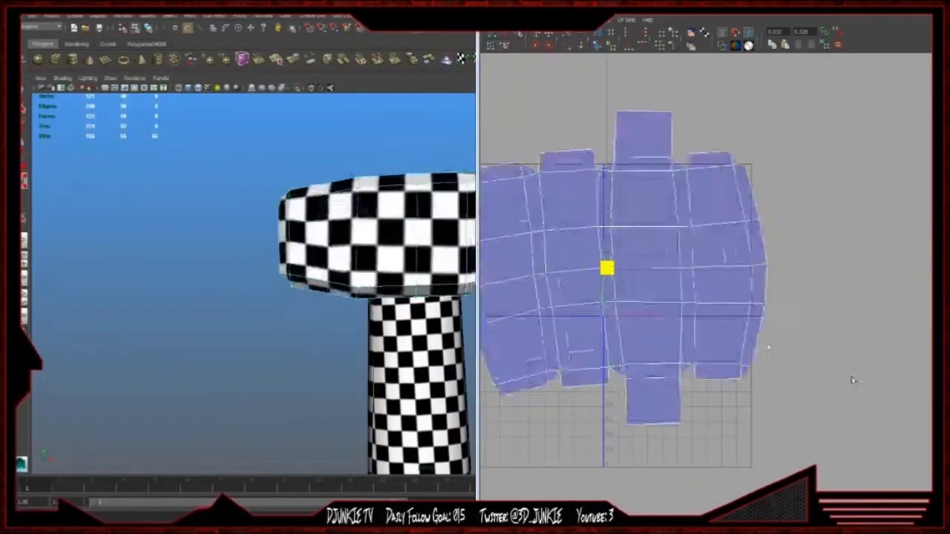
key("ctrl+z")
left_click_drag(617, 269, 742, 300)
key("ctrl+z")
middle_click_drag(324, 216, 224, 199, "alt")
left_click_drag(225, 199, 238, 215, "alt")
key("ctrl+z")
left_click_drag(248, 279, 351, 198, "alt")
- Move the hammer head's UV shell up and to the right, away from the UV origin
key("w")
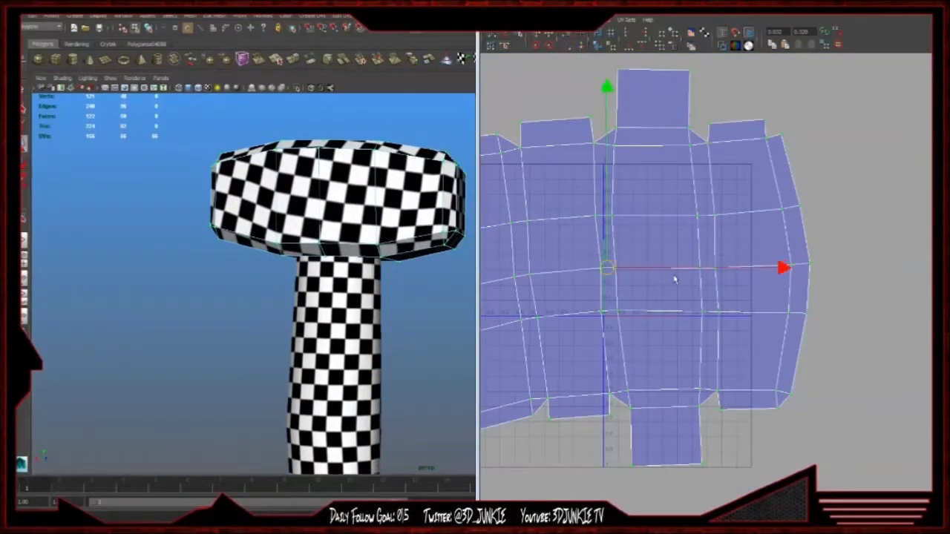
scroll(735, 290, "down", 3)
left_click_drag(650, 277, 833, 94)
- Select both hammer parts and move the handle's UV shell left, clear of the head's shell
right_click_drag(305, 241, 371, 196)
left_click(420, 301)
left_click(338, 292)
left_click(356, 191, "shift")
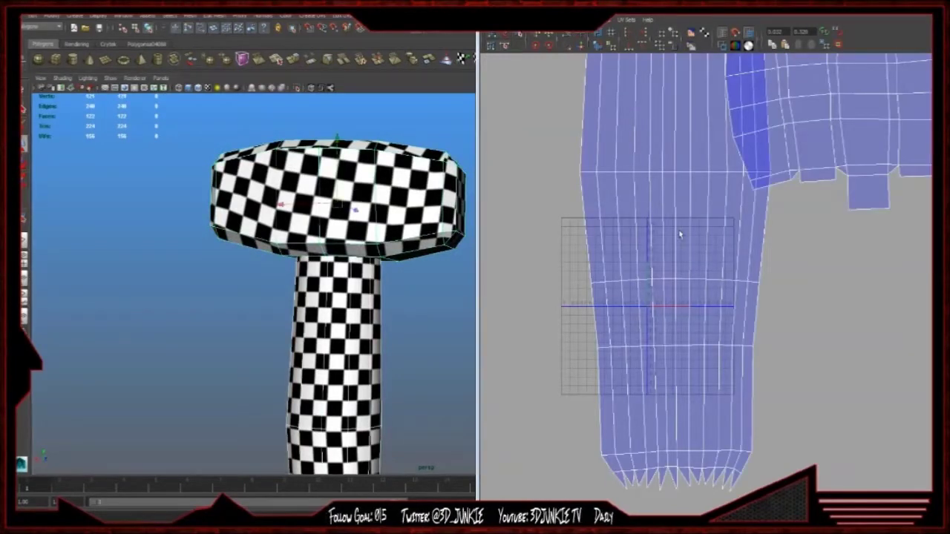
scroll(758, 232, "down", 3)
right_click_drag(728, 230, 764, 230)
left_click(662, 197)
right_click_drag(674, 220, 687, 210, "ctrl")
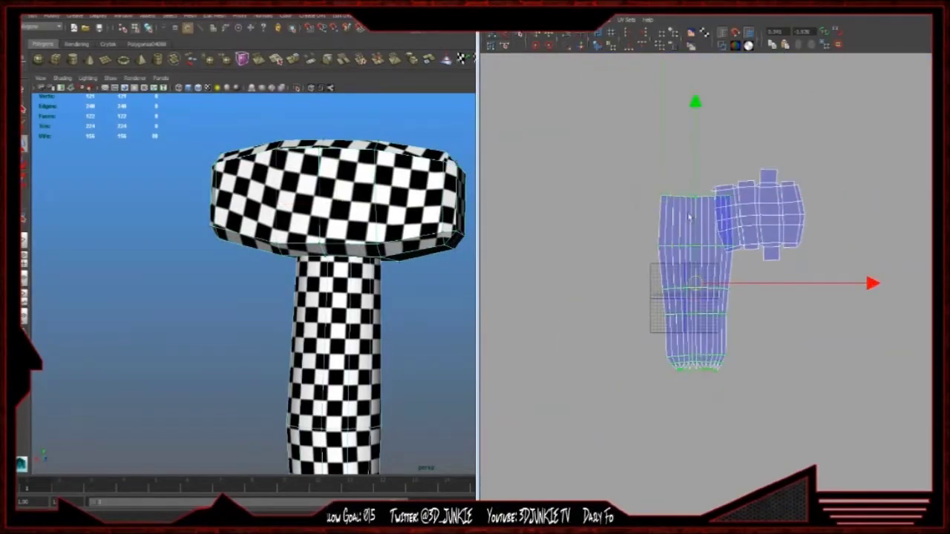
left_click_drag(696, 279, 581, 284)
- Scale both UV shells down together and move them over the positive UV quadrant
key("r")
key("f")
right_click_drag(745, 256, 401, 248, "alt")
key("w")
left_click_drag(711, 291, 678, 384)
key("f")
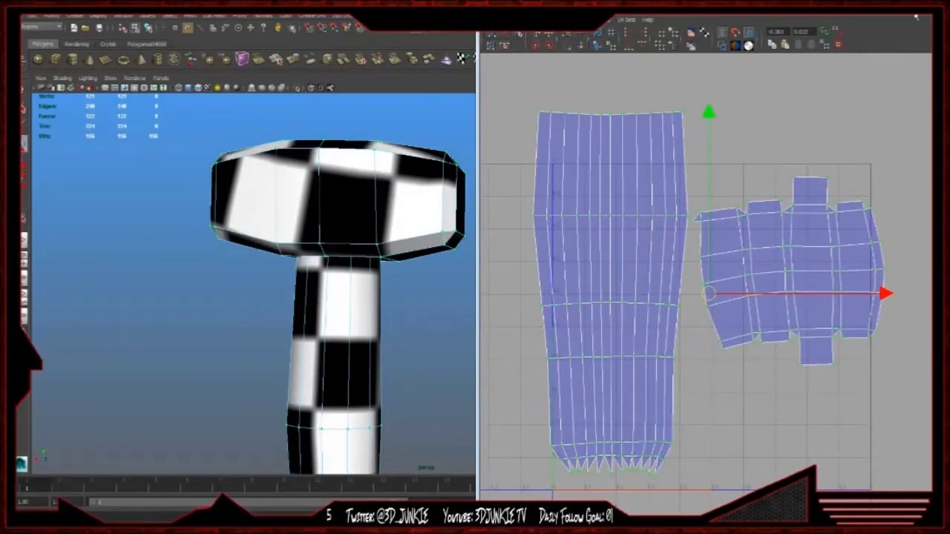
- Enlarge the UV Texture Editor and fit both shells within the 0 to 1 UV square
left_click(915, 16)
middle_click_drag(489, 220, 462, 125, "alt")
right_click_drag(461, 125, 236, 219, "alt")
left_click_drag(467, 251, 471, 276)
key("r")
key("w")
- Rotate the head's UV shell so its end flaps point sideways and move it down beside the handle's shell
left_click(545, 274)
left_click(571, 265)
left_click(78, 41)
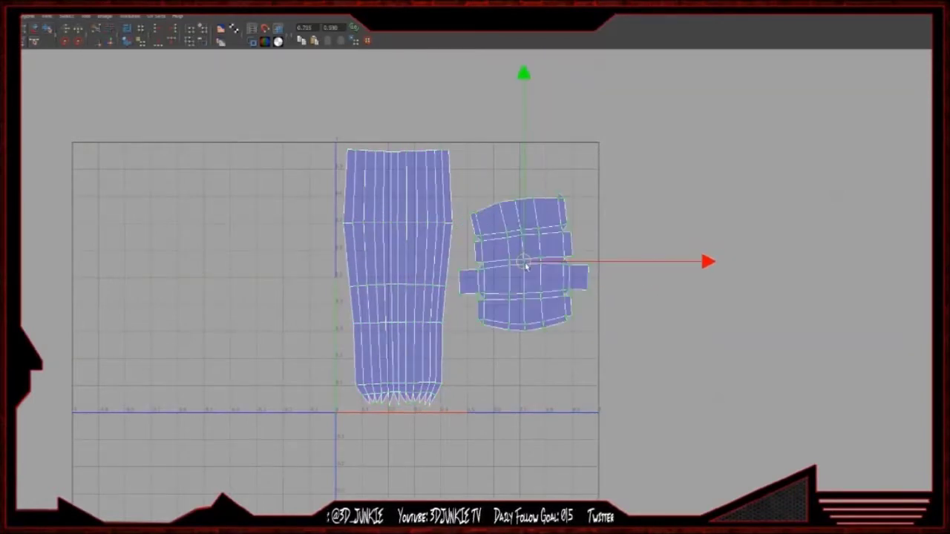
left_click_drag(524, 263, 520, 330)
key("w")
key("r")
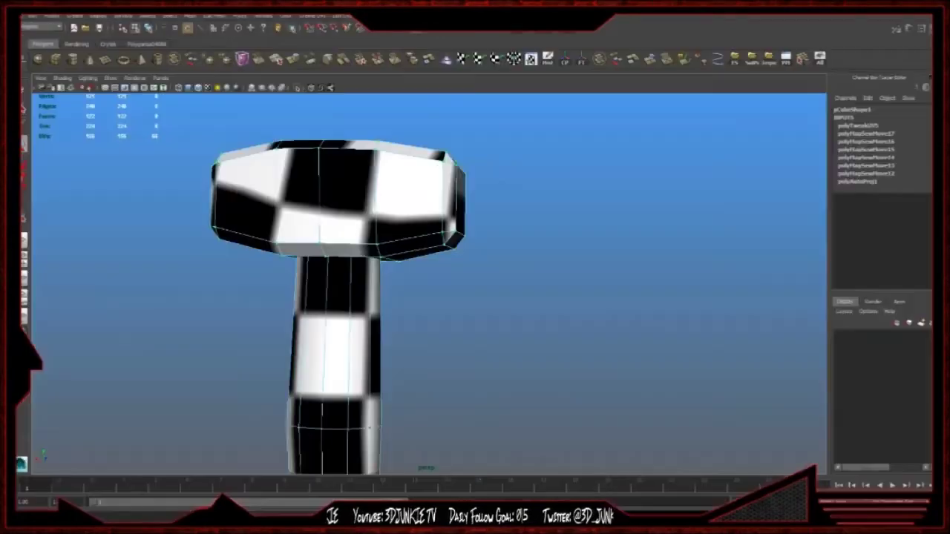
- Return to the perspective view and save the scene
left_click(579, 200)
key("ctrl+s")
key("Return")
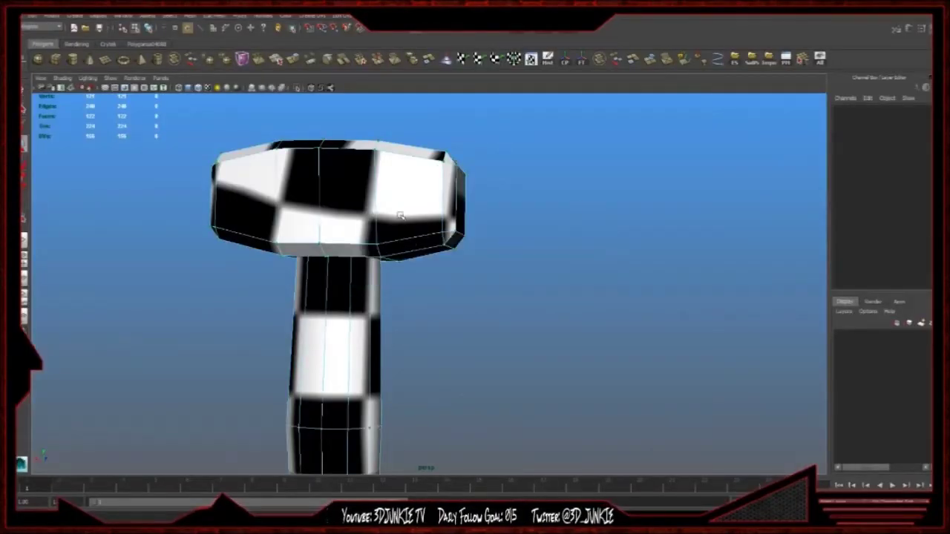
- Select the hammer head and handle together and delete their construction history
left_click(504, 231)
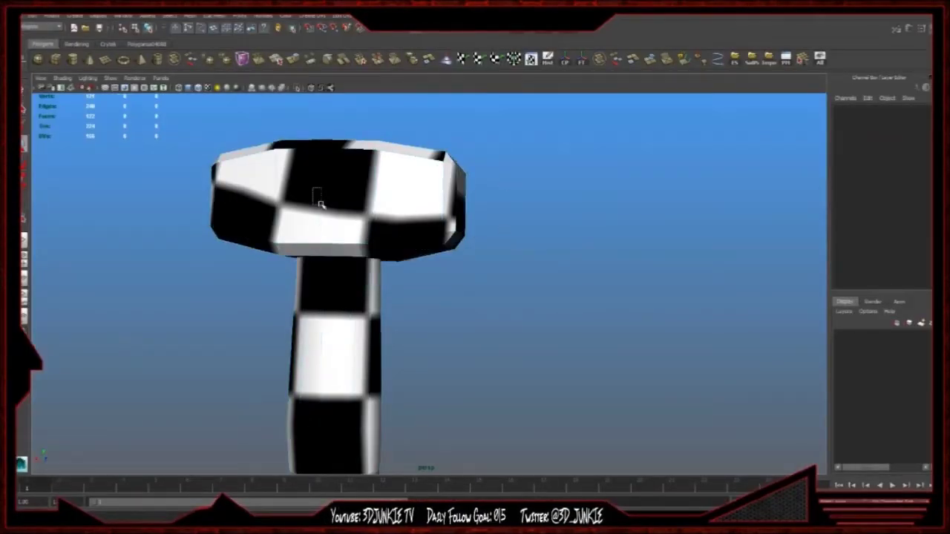
left_click(320, 204)
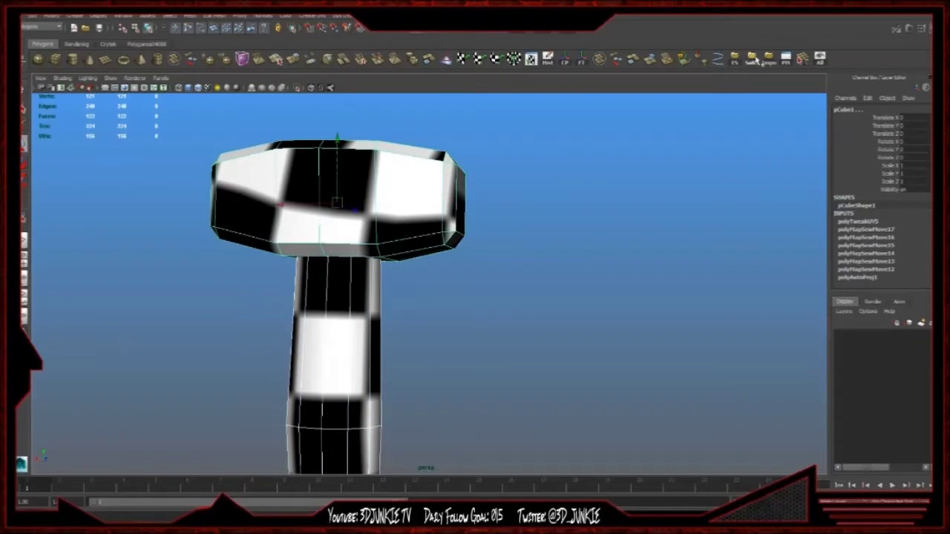
left_click(548, 59)
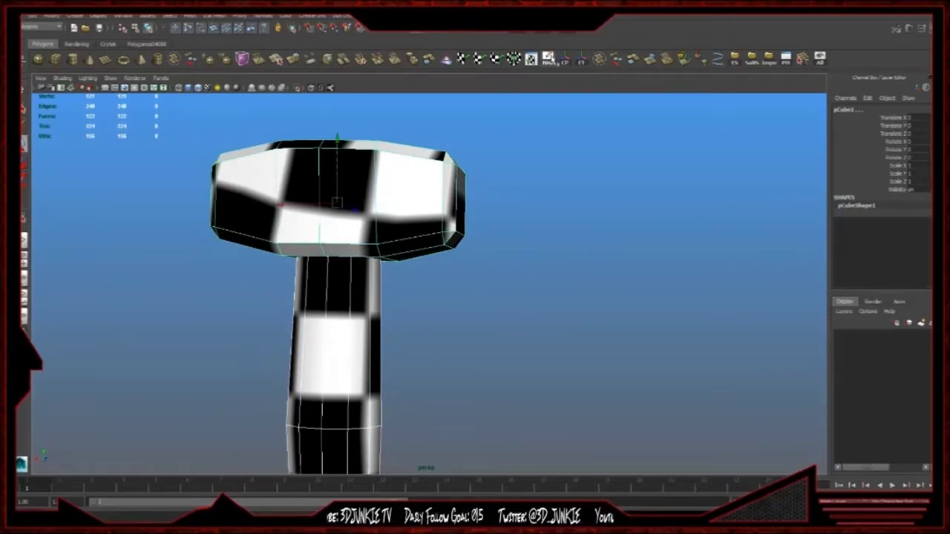
- Export the selected hammer head and handle to the desktop as an OBJ file with a hammer file name
left_click(736, 62)
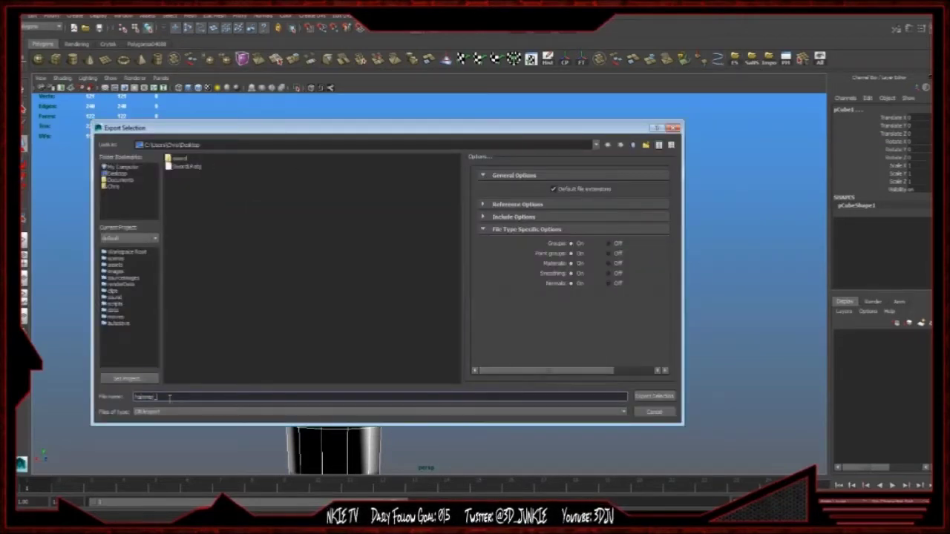
key("Return")
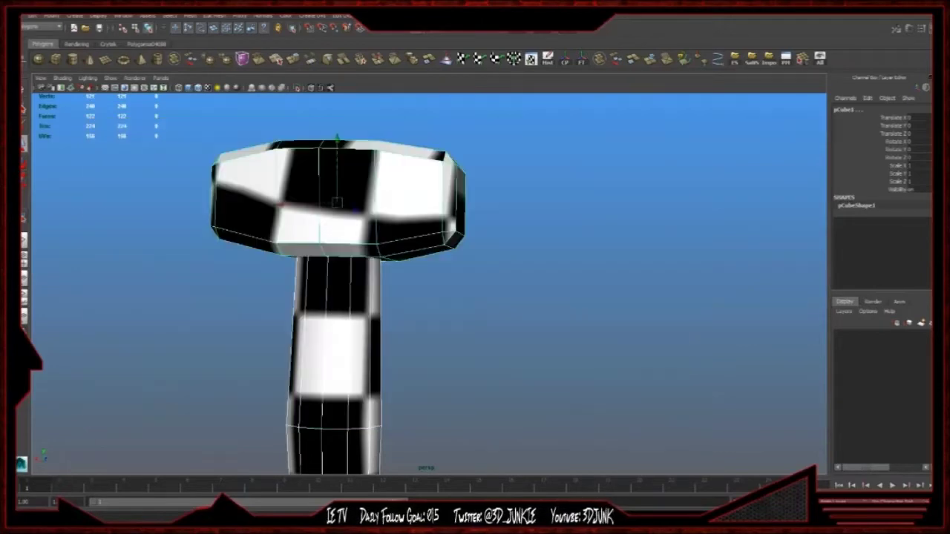
- Switch to Mudbox and open the exported hammer OBJ from the desktop
key("super+d")
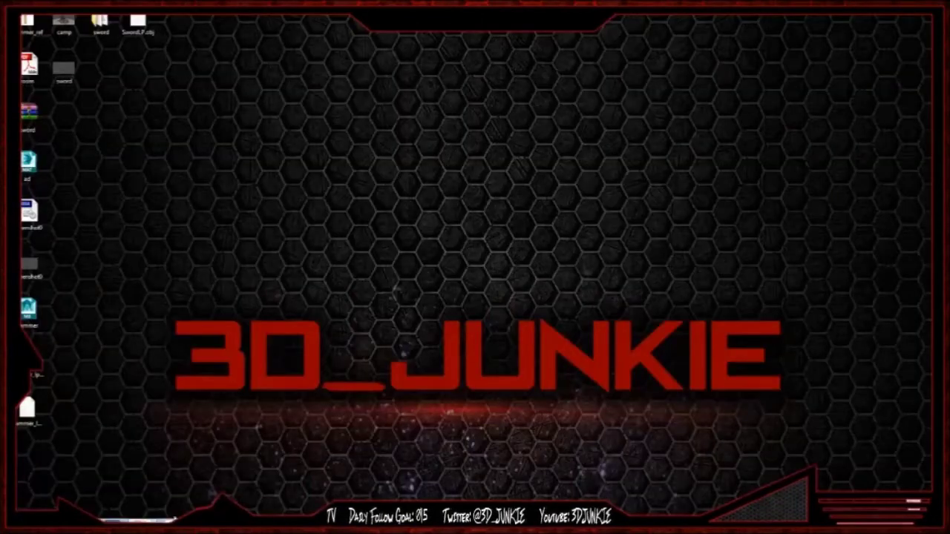
key("alt+Tab")
left_click(23, 15)
left_click(37, 27)
left_click(436, 286)
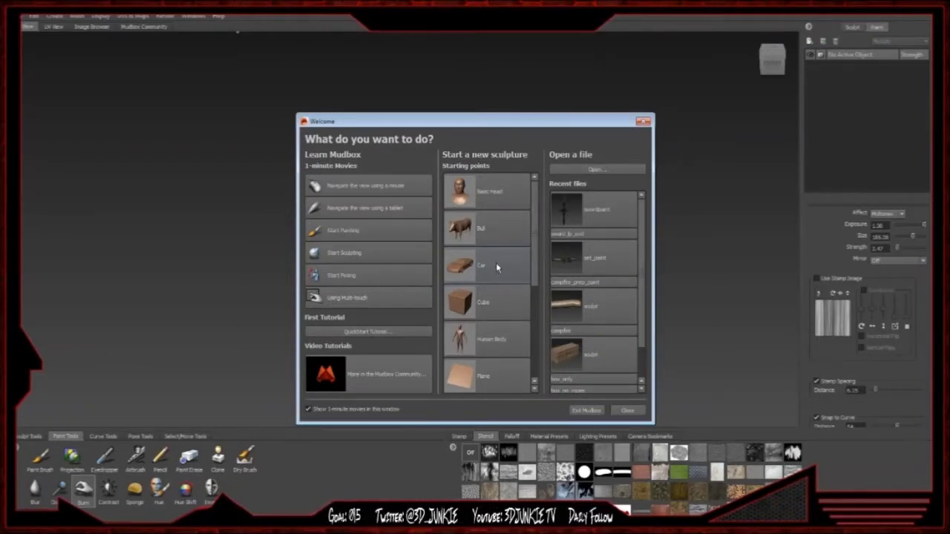
left_click(599, 171)
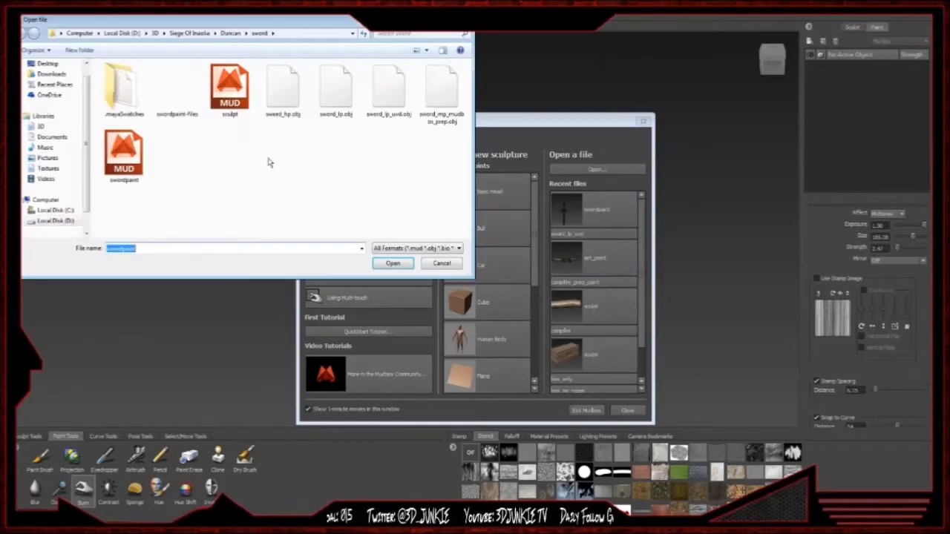
left_click(52, 65)
double_click(386, 100)
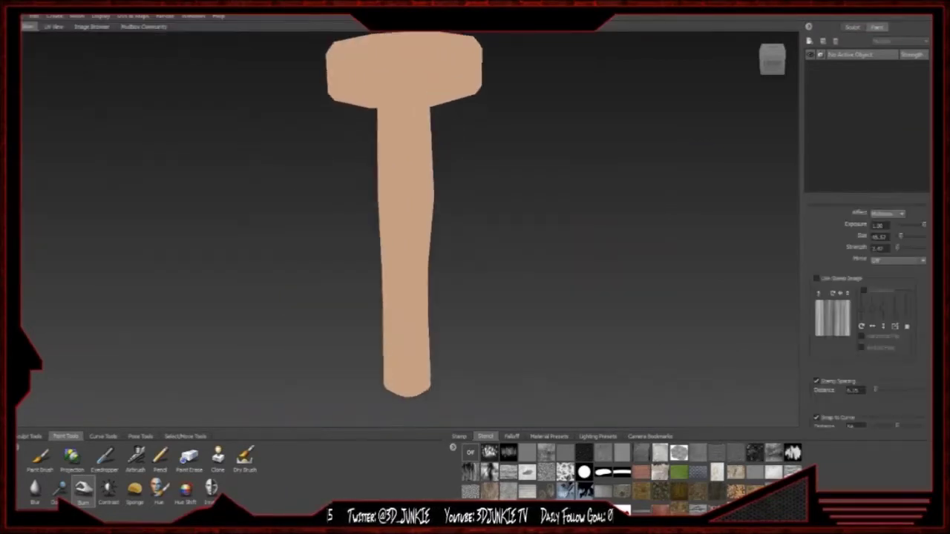
- Show the wireframe and examine the imported hammer's head and handle from several angles
key("w")
scroll(487, 208, "down", 3)
left_click_drag(487, 209, 475, 214, "alt")
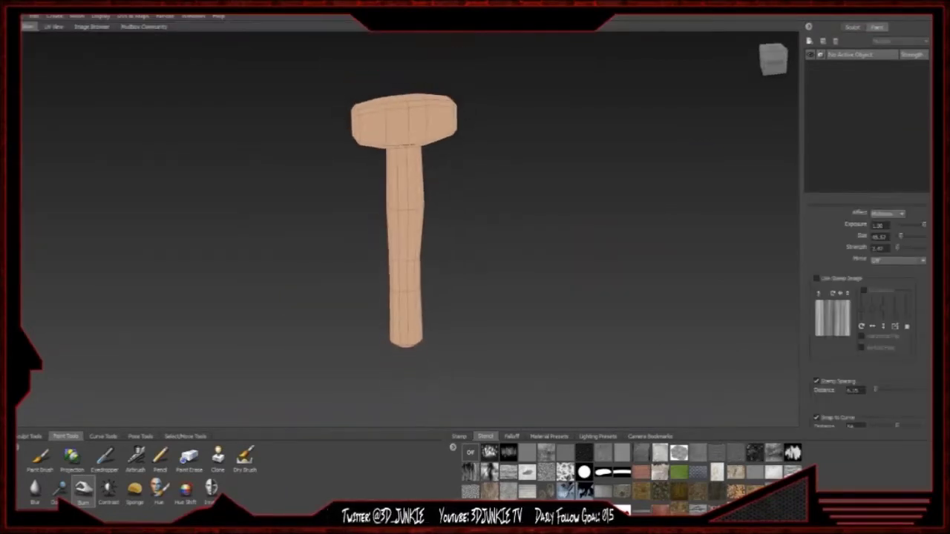
left_click_drag(338, 208, 446, 208, "alt")
scroll(418, 207, "up", 4)
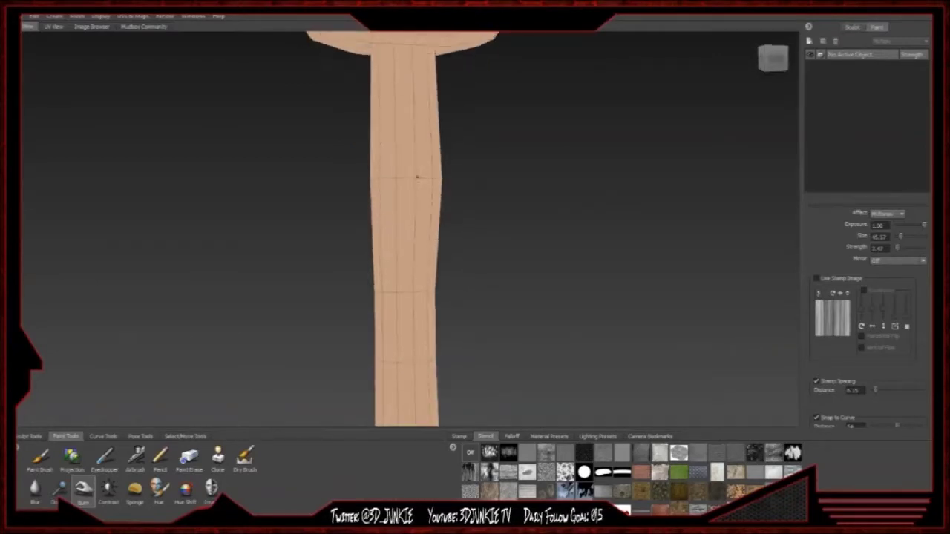
left_click_drag(418, 178, 416, 93, "alt")
middle_click_drag(415, 92, 416, 198, "alt")
left_click_drag(415, 199, 409, 233, "alt")
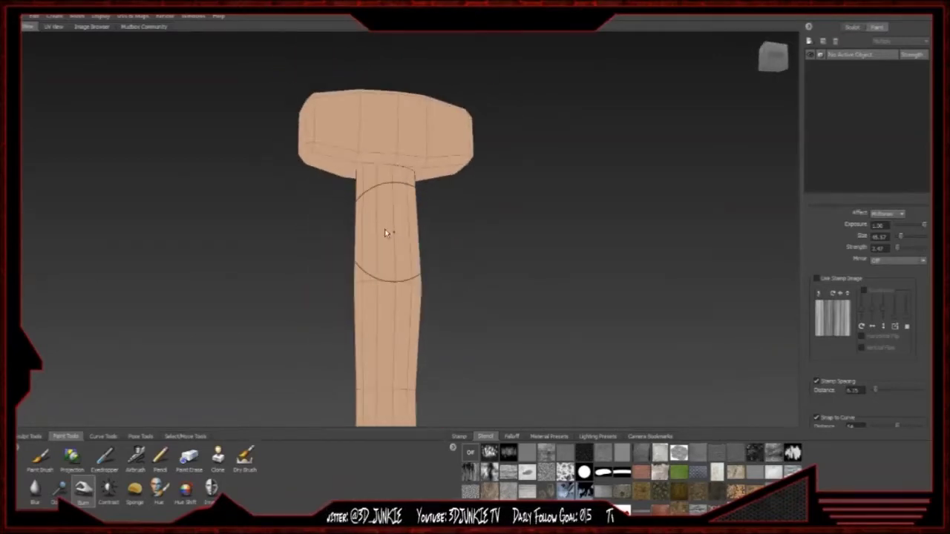
- Isolate the handle by hiding the head, and bring the handle's full length into view
key("shift+i")
key("Page_Up")
mouse_move(463, 215)
right_mouse_down("alt")
mouse_move(344, 203)
mouse_move(386, 225)
mouse_move(403, 183)
mouse_move(395, 195)
right_mouse_up("alt")
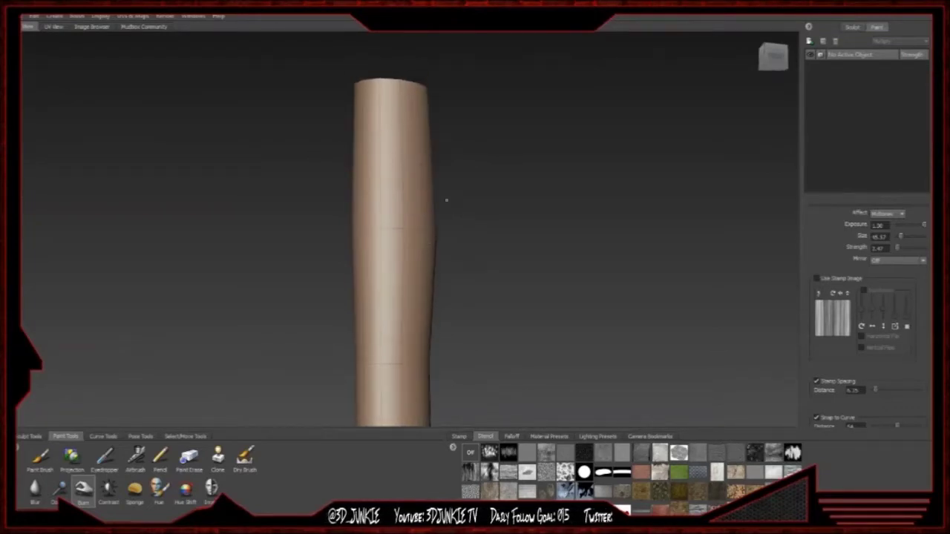
key("Page_Down")
right_click_drag(483, 195, 359, 220, "alt")
left_click_drag(358, 220, 446, 237, "alt")
key("Page_Up")
mouse_move(356, 215)
right_mouse_down("alt")
mouse_move(416, 233)
mouse_move(252, 200)
right_mouse_up("alt")
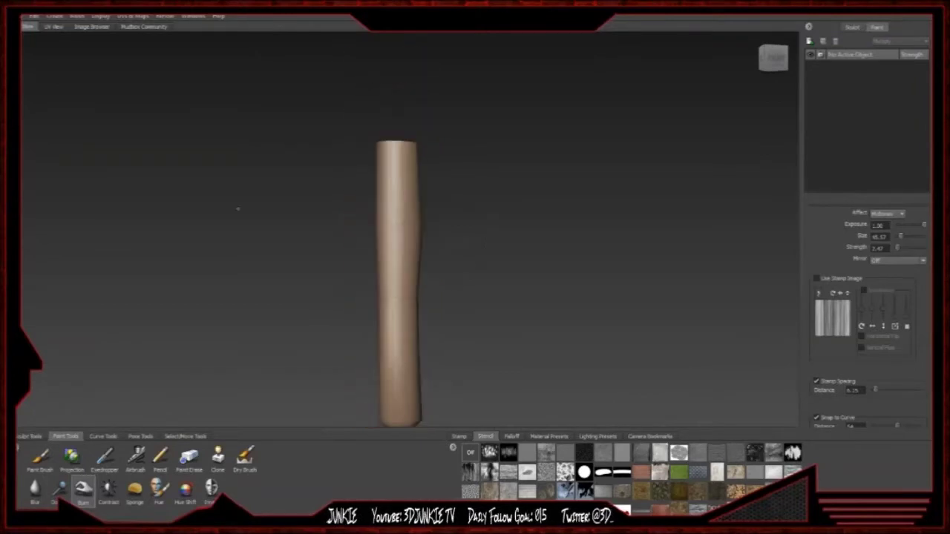
middle_click_drag(415, 319, 403, 212, "alt")
middle_click_drag(384, 111, 371, 186, "alt")
- Subdivide the handle mesh up to level 5
key("shift+d")
key("shift+d")
key("shift+d")
key("shift+d")
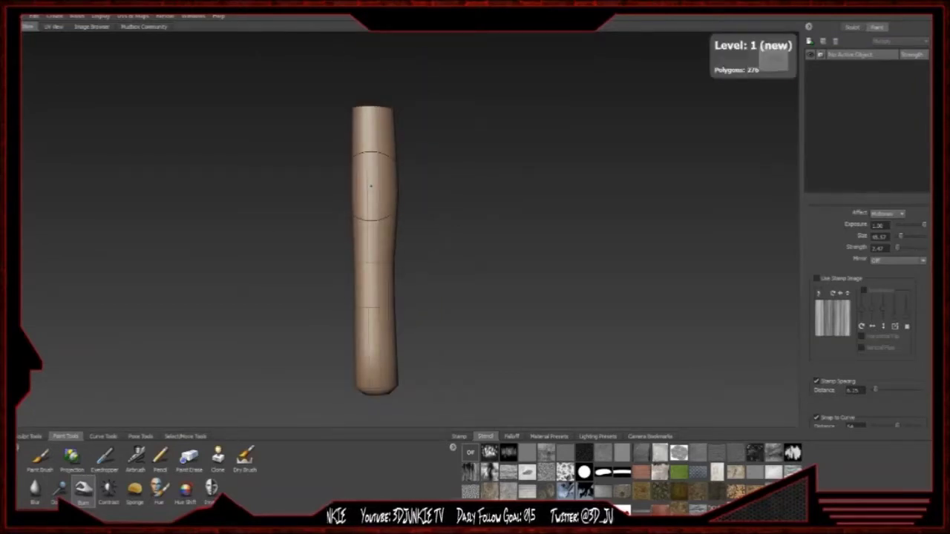
key("shift+d")
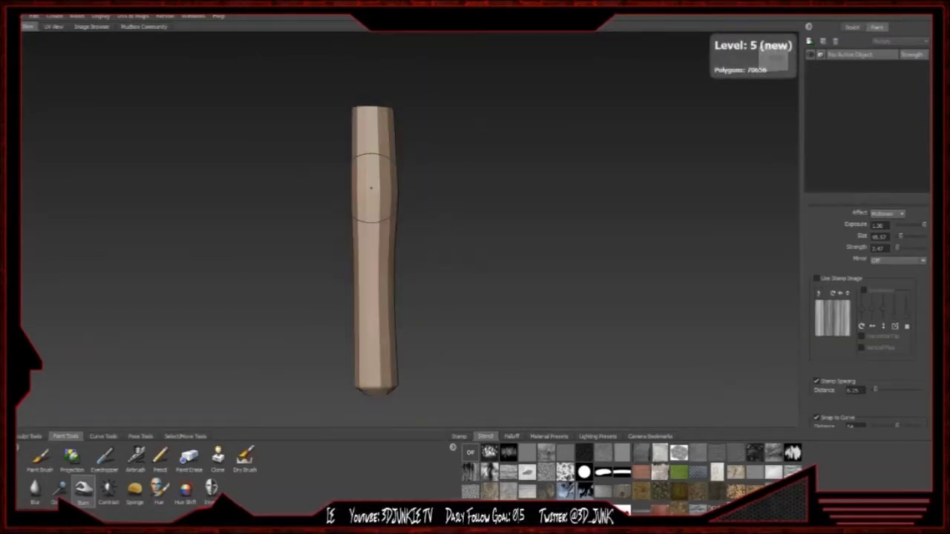
- Choose the Scrape sculpting tool, reduce its brush size and rough up the facet edges at the top of the handle
right_click_drag(371, 187, 579, 297, "alt")
left_click(36, 499)
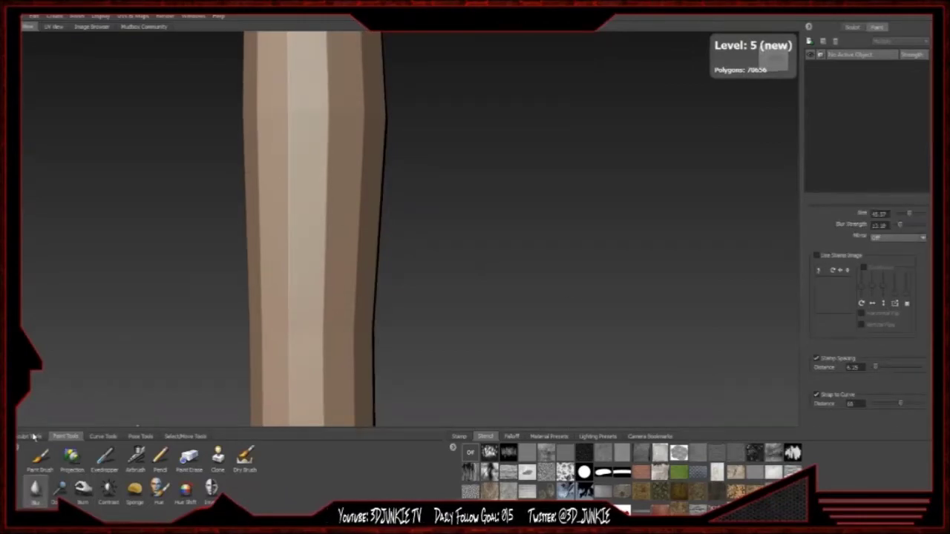
left_click(31, 437)
left_click(35, 491)
mouse_move(303, 37)
middle_mouse_down("alt")
mouse_move(346, 176)
mouse_move(346, 221)
middle_mouse_up("alt")
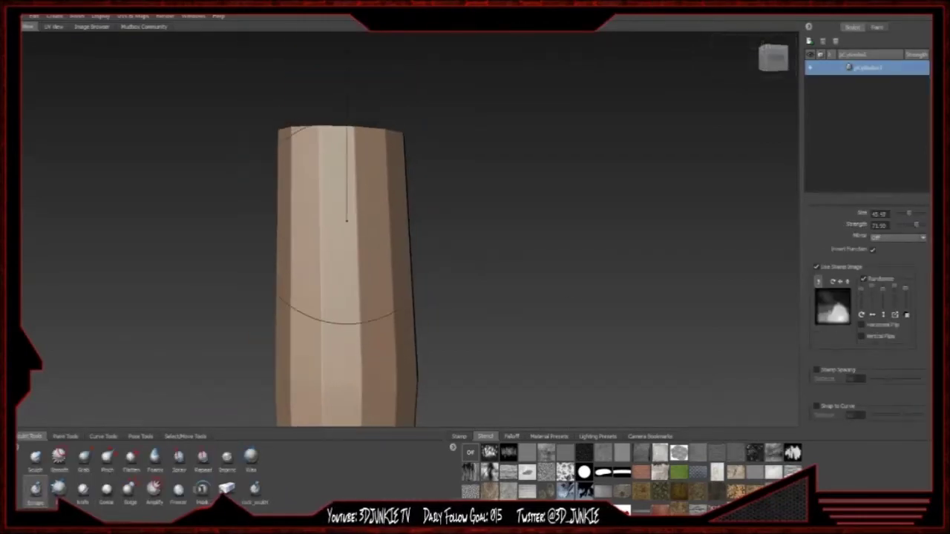
left_click_drag(345, 200, 347, 181)
mouse_move(347, 146)
left_mouse_down()
mouse_move(333, 318)
mouse_move(307, 178)
mouse_move(307, 312)
left_mouse_up()
- Work around the upper handle, scraping the adjacent facet edges into an uneven, hand-carved surface
left_click_drag(356, 245, 275, 222, "alt")
middle_click_drag(489, 177, 418, 199, "alt")
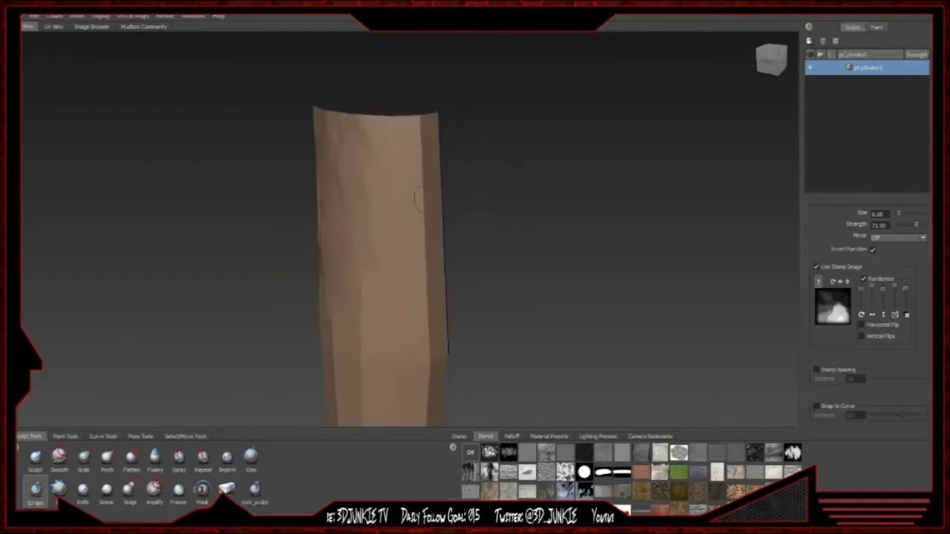
left_click_drag(415, 141, 417, 247)
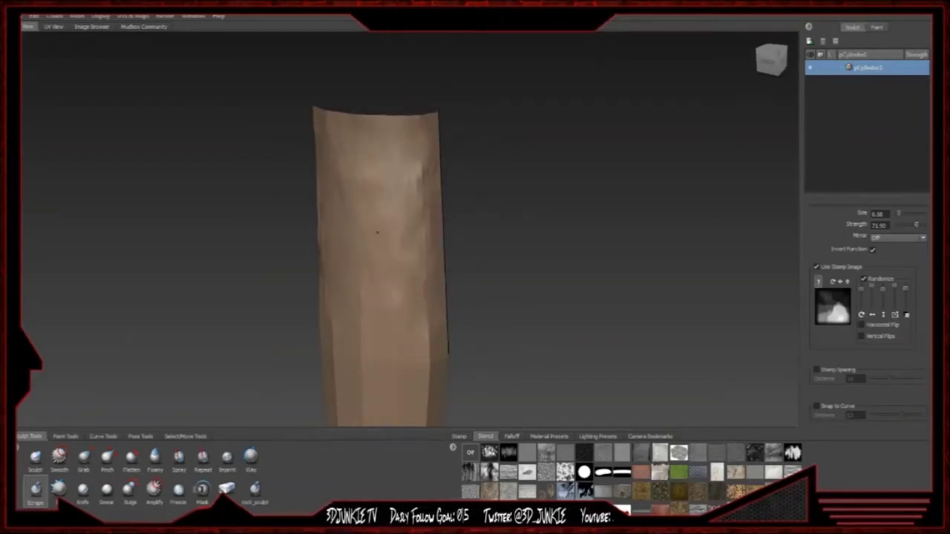
left_click_drag(417, 326, 371, 312, "alt")
mouse_move(397, 356)
middle_mouse_down("alt")
mouse_move(348, 185)
mouse_move(319, 167)
middle_mouse_up("alt")
mouse_move(356, 172)
left_mouse_down()
mouse_move(377, 289)
mouse_move(333, 170)
mouse_move(317, 289)
mouse_move(305, 178)
left_mouse_up()
left_click_drag(386, 222, 304, 222, "alt")
left_click_drag(456, 239, 456, 81)
middle_click_drag(456, 81, 403, 287, "alt")
mouse_move(403, 287)
left_mouse_down()
mouse_move(398, 149)
mouse_move(425, 163)
mouse_move(412, 308)
left_mouse_up()
- Scrape the facet edges on the back of the handle's upper section
left_click_drag(475, 223, 416, 215, "alt")
mouse_move(549, 188)
middle_mouse_down("alt")
mouse_move(462, 161)
mouse_move(409, 159)
middle_mouse_up("alt")
mouse_move(390, 137)
left_mouse_down()
mouse_move(376, 116)
mouse_move(352, 130)
left_mouse_up()
mouse_move(357, 331)
left_mouse_down()
mouse_move(352, 220)
mouse_move(380, 171)
mouse_move(343, 161)
left_mouse_up()
mouse_move(371, 132)
left_mouse_down()
mouse_move(330, 137)
mouse_move(316, 198)
mouse_move(373, 312)
left_mouse_up()
middle_click_drag(381, 296, 359, 115, "alt")
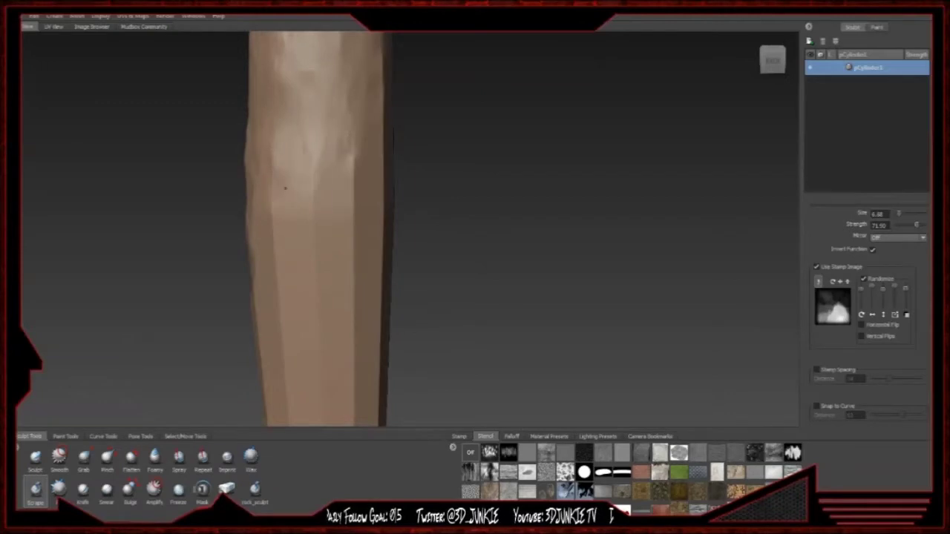
- Extend the scraping down the handle's middle section, breaking up the facet edges from the back around one side
mouse_move(287, 278)
left_mouse_down("alt")
mouse_move(197, 244)
mouse_move(220, 191)
mouse_move(364, 205)
mouse_move(339, 291)
mouse_move(329, 275)
mouse_move(416, 305)
left_mouse_up("alt")
mouse_move(360, 198)
left_mouse_down("alt")
mouse_move(323, 223)
mouse_move(322, 262)
left_mouse_up("alt")
mouse_move(322, 261)
left_mouse_down()
mouse_move(314, 161)
mouse_move(314, 289)
left_mouse_up()
middle_click_drag(313, 289, 354, 176, "alt")
right_click_drag(355, 176, 311, 178, "alt")
left_click_drag(312, 178, 458, 218, "alt")
mouse_move(397, 137)
left_mouse_down()
mouse_move(403, 212)
mouse_move(395, 160)
left_mouse_up()
left_click_drag(395, 159, 446, 178, "alt")
right_click_drag(445, 178, 469, 181, "alt")
mouse_move(462, 186)
left_mouse_down()
mouse_move(466, 235)
mouse_move(413, 153)
mouse_move(377, 185)
left_mouse_up()
mouse_move(377, 100)
left_mouse_down()
mouse_move(378, 140)
mouse_move(371, 118)
left_mouse_up()
mouse_move(359, 294)
left_mouse_down()
mouse_move(403, 340)
mouse_move(401, 253)
mouse_move(475, 259)
left_mouse_up()
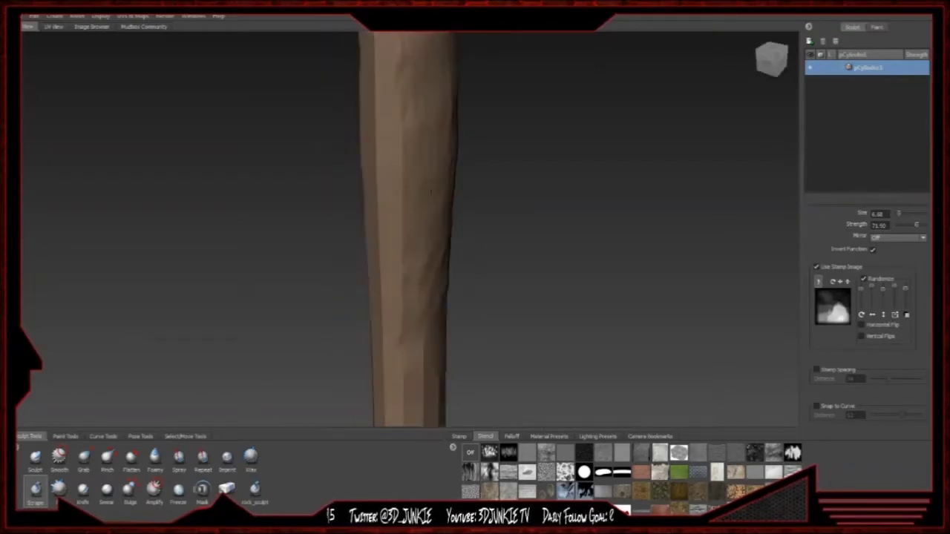
- Check the upper handle for untouched facets and scrape the remaining hard edge along its middle section
right_click_drag(469, 299, 354, 255, "alt")
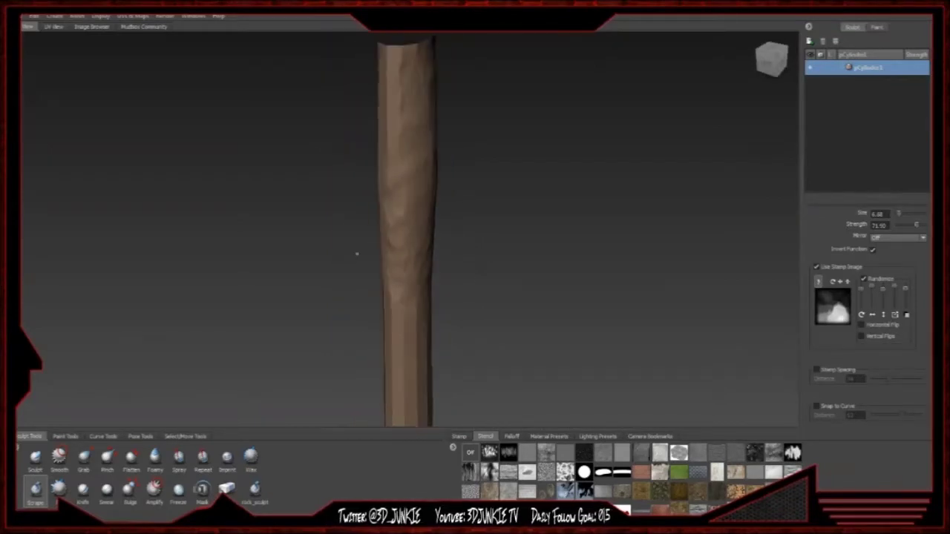
left_click_drag(354, 254, 508, 238, "alt")
middle_click_drag(433, 128, 413, 305, "alt")
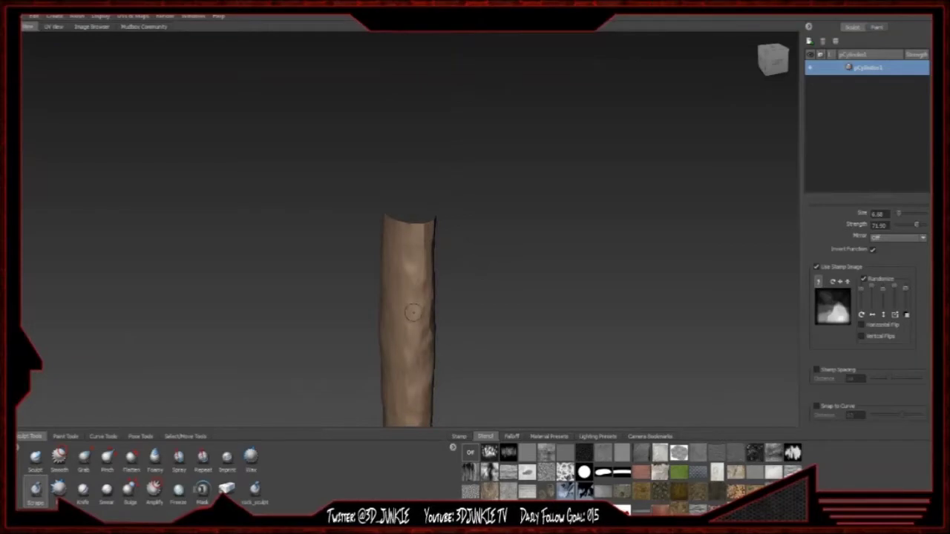
mouse_move(406, 248)
left_mouse_down("alt")
mouse_move(338, 210)
mouse_move(379, 215)
left_mouse_up("alt")
middle_click_drag(435, 364, 414, 233, "alt")
left_click_drag(413, 233, 432, 236, "alt")
middle_click_drag(349, 315, 346, 199, "alt")
right_click_drag(346, 199, 382, 204, "alt")
mouse_move(383, 204)
left_mouse_down("alt")
mouse_move(333, 184)
mouse_move(340, 259)
left_mouse_up("alt")
left_click_drag(324, 190, 328, 305)
mouse_move(328, 304)
left_mouse_down("alt")
mouse_move(333, 265)
mouse_move(315, 359)
left_mouse_up("alt")
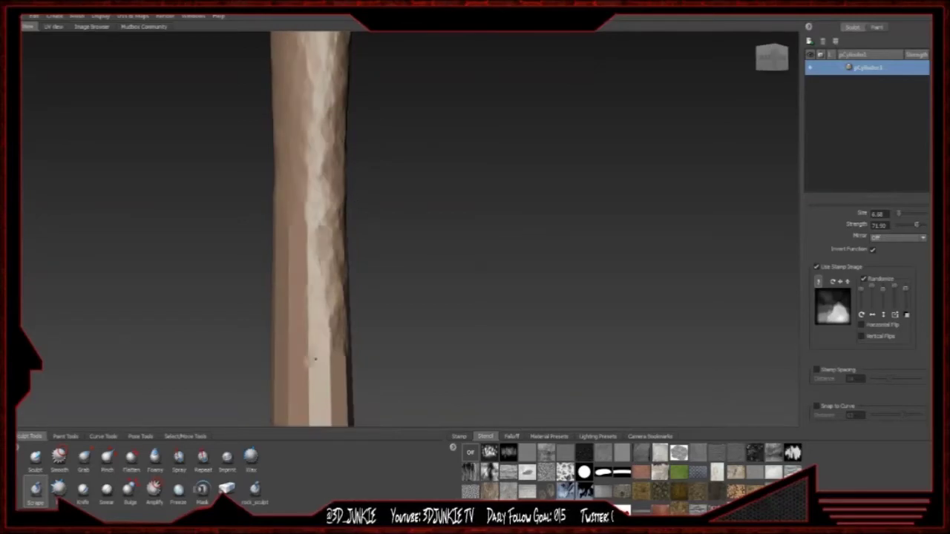
- Scrape the neighbouring facet edges downward from the middle of the handle
left_click_drag(296, 312, 289, 252)
left_click_drag(289, 253, 320, 324, "alt")
mouse_move(321, 323)
left_mouse_down()
mouse_move(299, 182)
mouse_move(308, 301)
mouse_move(371, 296)
left_mouse_up()
scroll(377, 265, "down", 3)
mouse_move(377, 265)
left_mouse_down()
mouse_move(357, 195)
mouse_move(370, 297)
left_mouse_up()
mouse_move(369, 297)
left_mouse_down("alt")
mouse_move(438, 290)
mouse_move(404, 260)
mouse_move(424, 220)
left_mouse_up("alt")
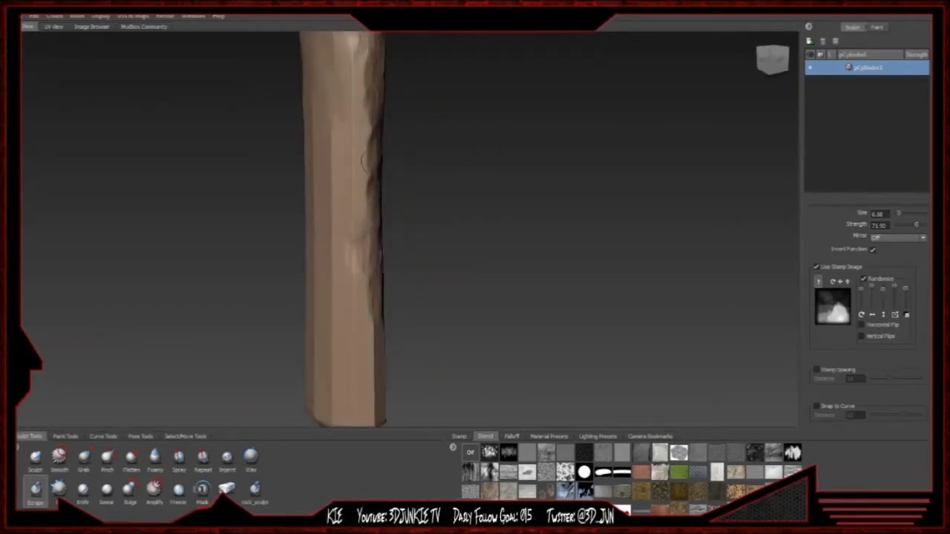
- Scrape the hard facet edges on the lower part of the handle toward its butt end
key("w")
right_click_drag(365, 162, 603, 254, "alt")
middle_click_drag(89, 180, 277, 181, "alt")
right_click_drag(277, 180, 400, 223, "alt")
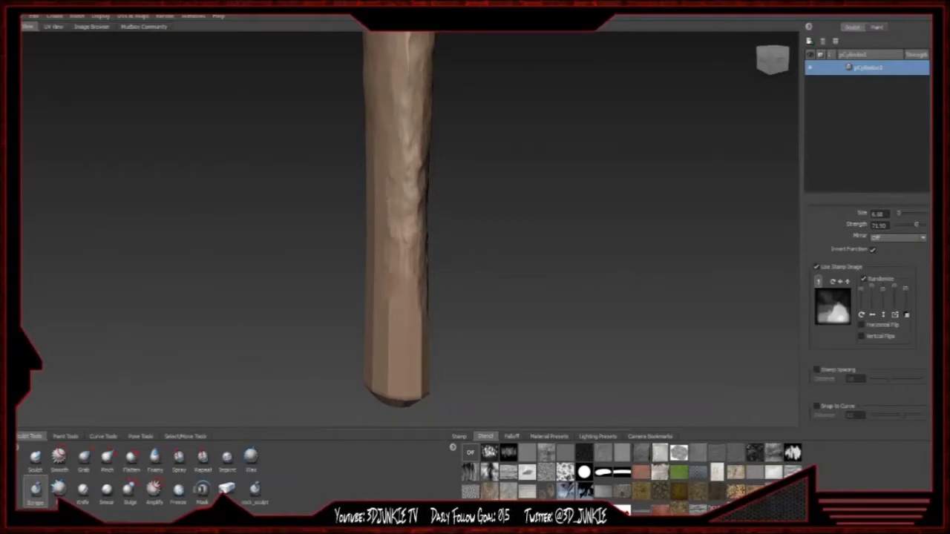
left_click_drag(387, 200, 404, 266)
mouse_move(411, 329)
left_mouse_down("alt")
mouse_move(459, 279)
mouse_move(543, 230)
left_mouse_up("alt")
left_click_drag(452, 319, 423, 312, "alt")
middle_click_drag(423, 312, 383, 259, "alt")
right_click_drag(334, 267, 388, 271, "alt")
middle_click_drag(388, 272, 312, 188, "alt")
left_click_drag(312, 188, 317, 296)
mouse_move(230, 244)
left_mouse_down()
mouse_move(294, 252)
mouse_move(252, 301)
left_mouse_up()
- Rotate around the lower handle and scrape the facets that are still smooth on its remaining sides
left_click_drag(252, 300, 375, 274, "alt")
mouse_move(374, 200)
left_mouse_down()
mouse_move(361, 224)
mouse_move(412, 337)
mouse_move(334, 326)
left_mouse_up()
left_click_drag(334, 327, 557, 337, "alt")
middle_click_drag(557, 338, 438, 326, "alt")
mouse_move(438, 327)
left_mouse_down()
mouse_move(423, 182)
mouse_move(363, 245)
mouse_move(349, 193)
left_mouse_up()
mouse_move(349, 193)
left_mouse_down("alt")
mouse_move(428, 269)
mouse_move(501, 293)
left_mouse_up("alt")
mouse_move(501, 293)
left_mouse_down()
mouse_move(505, 334)
mouse_move(450, 156)
mouse_move(475, 252)
mouse_move(460, 311)
mouse_move(446, 319)
mouse_move(474, 295)
left_mouse_up()
mouse_move(474, 327)
left_mouse_down("alt")
mouse_move(467, 290)
mouse_move(458, 304)
mouse_move(464, 297)
mouse_move(349, 327)
left_mouse_up("alt")
left_click_drag(282, 312, 334, 264, "alt")
mouse_move(334, 263)
left_mouse_down()
mouse_move(322, 248)
mouse_move(473, 277)
mouse_move(484, 225)
mouse_move(452, 208)
mouse_move(445, 223)
mouse_move(475, 245)
left_mouse_up()
- Examine the sculpted handle from all sides and along its full length for missed facets
mouse_move(475, 245)
left_mouse_down("alt")
mouse_move(482, 279)
mouse_move(415, 249)
mouse_move(304, 311)
mouse_move(319, 319)
mouse_move(405, 225)
mouse_move(408, 209)
mouse_move(570, 233)
left_mouse_up("alt")
right_click_drag(570, 233, 422, 276, "alt")
left_click_drag(422, 275, 520, 285, "alt")
middle_click_drag(520, 285, 475, 112, "alt")
right_click_drag(475, 112, 401, 186, "alt")
middle_click_drag(435, 223, 393, 222, "alt")
right_click_drag(393, 222, 512, 219, "alt")
left_click_drag(512, 219, 352, 310, "alt")
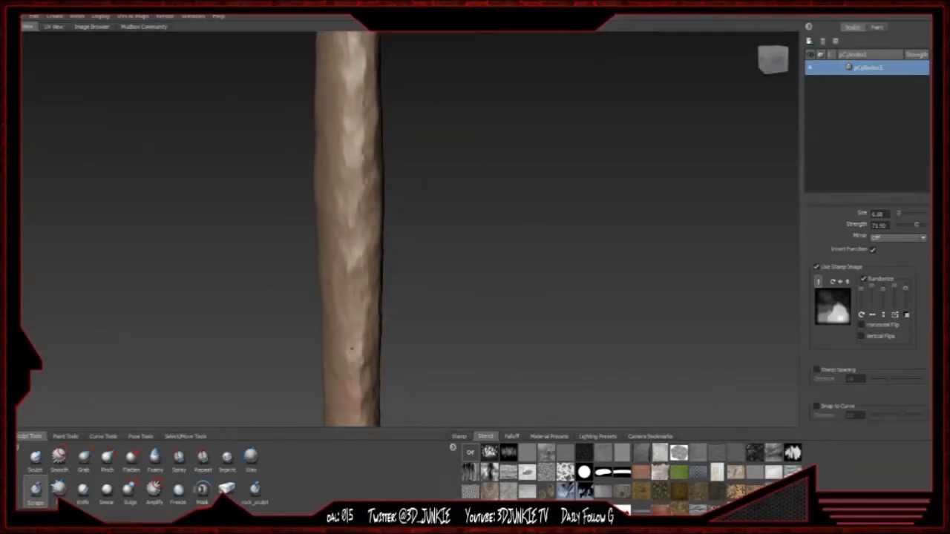
left_click_drag(351, 349, 351, 199, "alt")
left_click_drag(369, 269, 416, 267, "alt")
right_click_drag(416, 267, 457, 185, "alt")
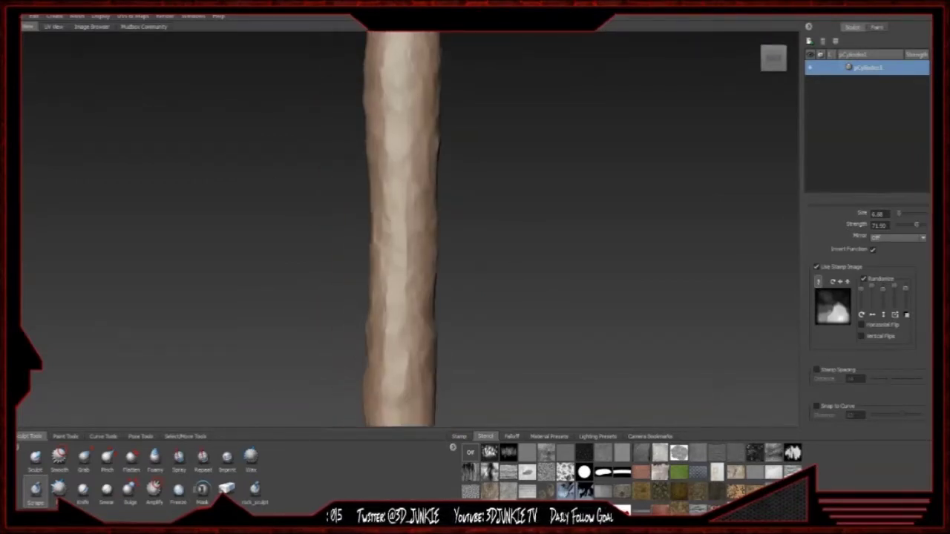
- Bring the hammer head back, isolate it from the handle and subdivide it up to level 5
middle_click_drag(457, 185, 410, 282, "alt")
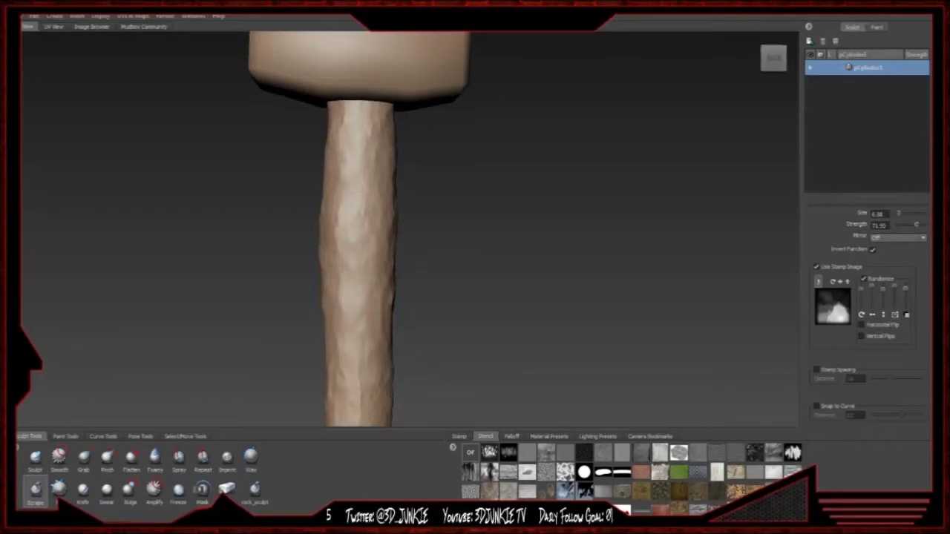
mouse_move(386, 282)
right_mouse_down("alt")
mouse_move(349, 268)
mouse_move(369, 283)
right_mouse_up("alt")
key("shift+i")
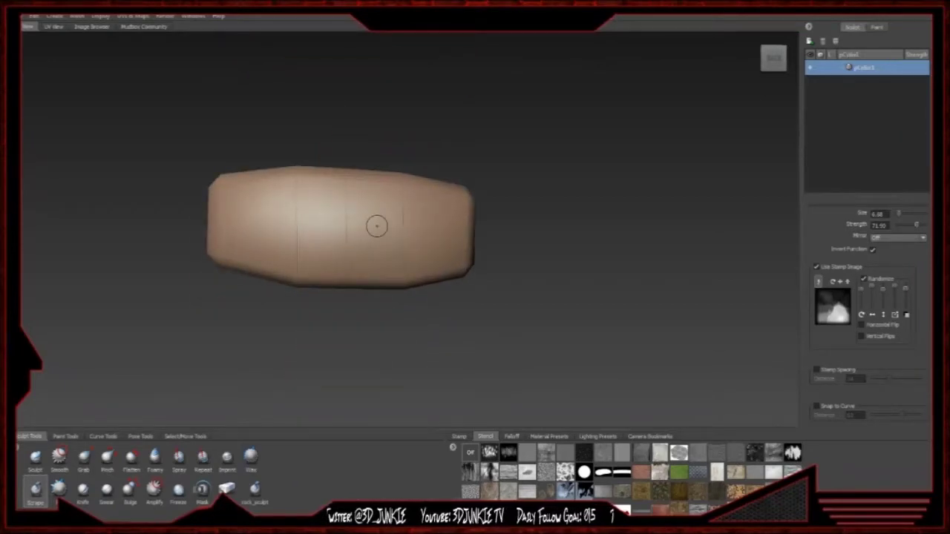
key("shift+d")
key("shift+d")
key("shift+d")
key("shift+d")
key("shift+d")
- Make a test scrape on the head's upper long edge and subdivide the head once more after checking its wireframe density
right_click_drag(269, 206, 439, 250, "alt")
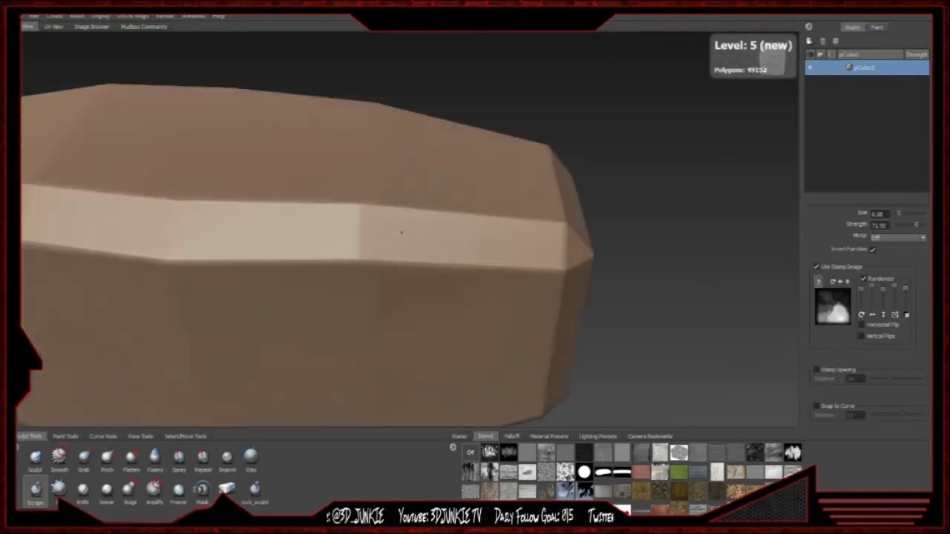
mouse_move(438, 250)
left_mouse_down()
mouse_move(393, 250)
mouse_move(398, 266)
left_mouse_up()
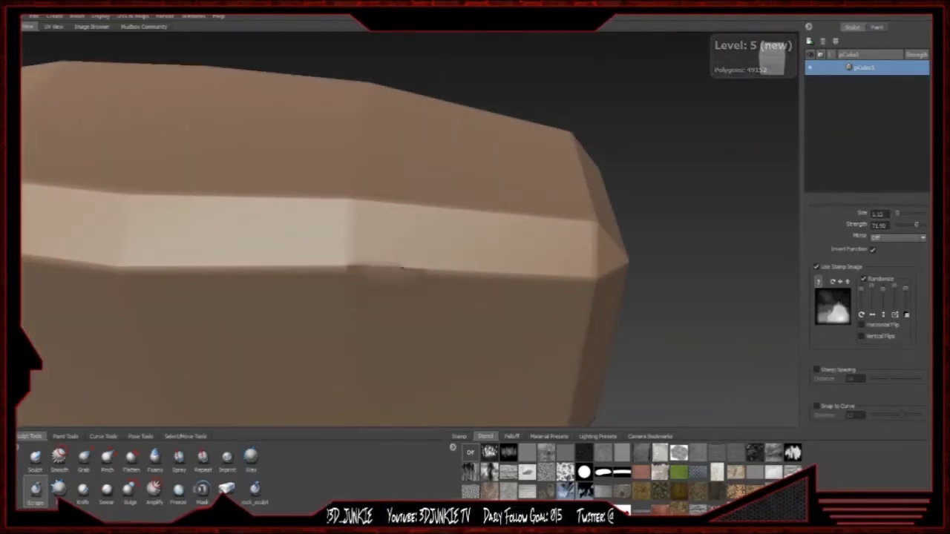
key("shift+w")
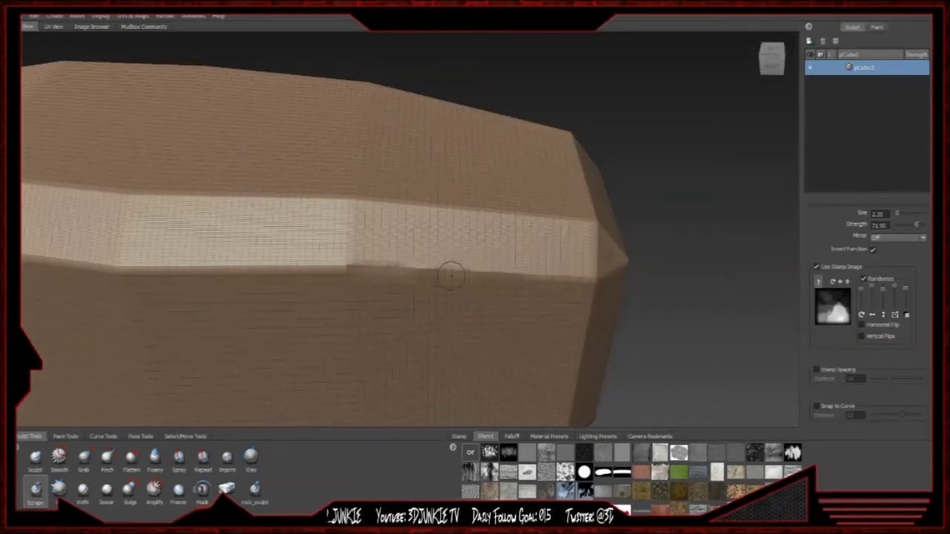
key("shift+d")
key("shift+w")
- Scrape along the upper long edge of the head to give it a chipped, worn look
mouse_move(435, 269)
left_mouse_down()
mouse_move(529, 270)
mouse_move(272, 267)
mouse_move(193, 254)
mouse_move(371, 239)
left_mouse_up()
middle_click_drag(371, 239, 389, 169, "alt")
left_click_drag(475, 170, 246, 206)
middle_click_drag(245, 205, 475, 119, "alt")
mouse_move(511, 123)
left_mouse_down()
mouse_move(343, 152)
mouse_move(215, 189)
left_mouse_up()
right_click_drag(445, 178, 352, 178, "alt")
middle_click_drag(278, 190, 325, 167, "alt")
- Enlarge the Scrape brush slightly and continue chipping the upper long edge toward the head's end corner
left_click_drag(324, 168, 349, 193, "alt")
right_click_drag(349, 193, 465, 51, "alt")
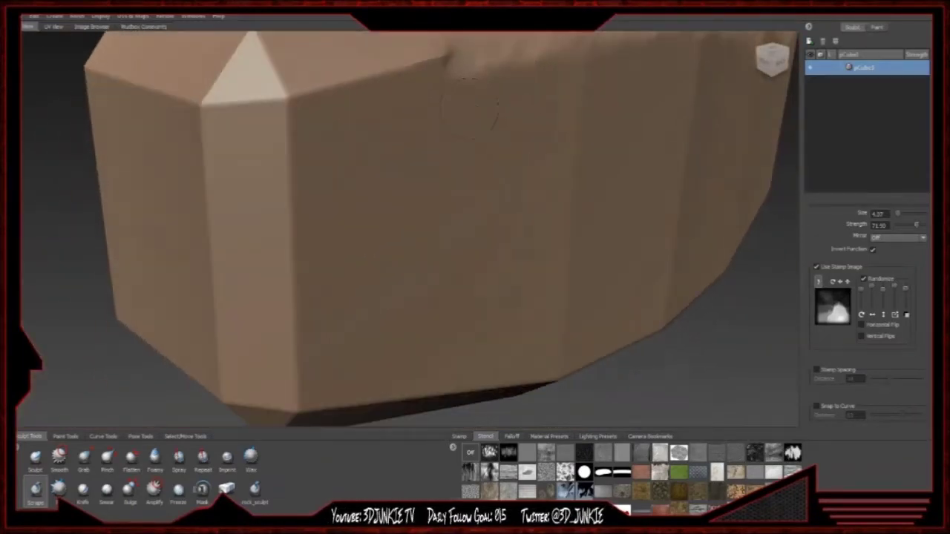
middle_click_drag(465, 51, 450, 105, "alt")
mouse_move(449, 104)
left_mouse_down()
mouse_move(297, 141)
mouse_move(194, 149)
mouse_move(222, 111)
mouse_move(259, 144)
mouse_move(232, 109)
left_mouse_up()
- Scrape the upright bevel edges at the end of the head, down to the lower corner
mouse_move(266, 169)
left_mouse_down("alt")
mouse_move(335, 145)
mouse_move(334, 52)
left_mouse_up("alt")
middle_click_drag(334, 52, 334, 68, "alt")
mouse_move(334, 68)
left_mouse_down()
mouse_move(322, 301)
mouse_move(408, 208)
left_mouse_up()
mouse_move(380, 280)
left_mouse_down()
mouse_move(356, 210)
mouse_move(382, 221)
left_mouse_up()
middle_click_drag(368, 159, 376, 265, "alt")
mouse_move(362, 303)
left_mouse_down()
mouse_move(352, 187)
mouse_move(358, 66)
mouse_move(386, 121)
mouse_move(379, 278)
left_mouse_up()
right_click_drag(379, 278, 356, 289, "alt")
- Scrape the lower edge of the head's end face and the long edge running along the underside
mouse_move(356, 289)
left_mouse_down("alt")
mouse_move(501, 193)
mouse_move(357, 195)
mouse_move(419, 180)
mouse_move(412, 164)
mouse_move(390, 185)
mouse_move(423, 167)
left_mouse_up("alt")
mouse_move(423, 167)
left_mouse_down("alt")
mouse_move(406, 175)
mouse_move(326, 132)
mouse_move(339, 130)
mouse_move(334, 123)
left_mouse_up("alt")
mouse_move(334, 123)
left_mouse_down()
mouse_move(327, 155)
mouse_move(338, 156)
mouse_move(208, 177)
left_mouse_up()
mouse_move(284, 175)
left_mouse_down("alt")
mouse_move(460, 271)
mouse_move(460, 83)
mouse_move(419, 267)
mouse_move(404, 120)
left_mouse_up("alt")
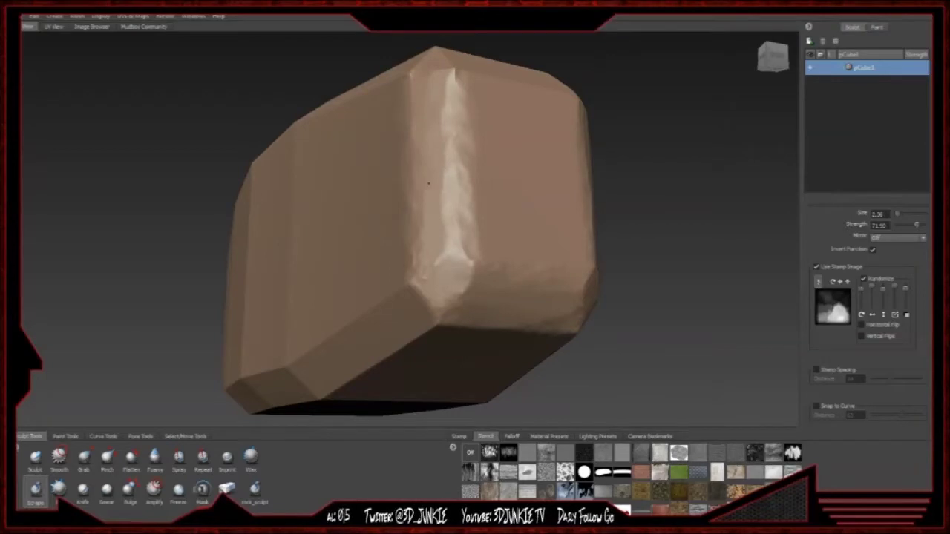
left_click_drag(417, 249, 431, 215, "alt")
mouse_move(475, 46)
left_mouse_down()
mouse_move(460, 81)
mouse_move(357, 194)
mouse_move(327, 246)
left_mouse_up()
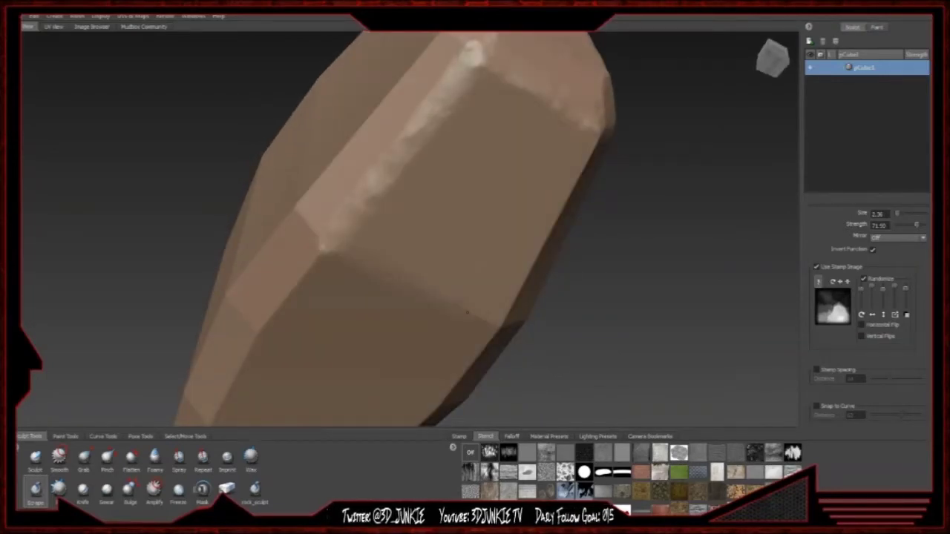
- Scrape the remaining lower edges around the head's end and along its long side for a chipped look
left_click_drag(486, 309, 359, 295, "alt")
mouse_move(412, 243)
left_mouse_down()
mouse_move(303, 77)
mouse_move(261, 100)
left_mouse_up()
mouse_move(236, 138)
left_mouse_down()
mouse_move(404, 258)
mouse_move(412, 250)
left_mouse_up()
left_click_drag(422, 125, 267, 269, "alt")
left_click_drag(215, 245, 491, 343)
mouse_move(473, 297)
left_mouse_down()
mouse_move(382, 248)
mouse_move(284, 213)
mouse_move(333, 299)
left_mouse_up()
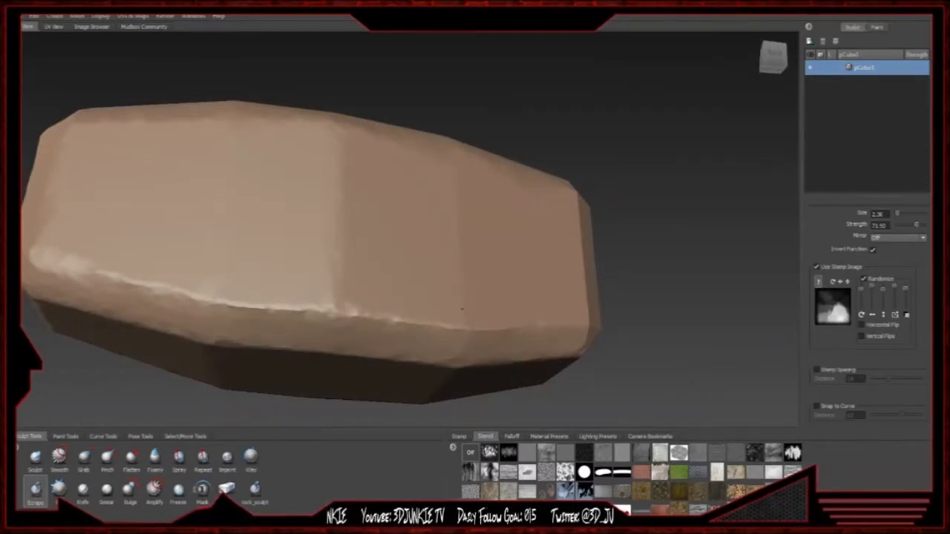
mouse_move(324, 305)
left_mouse_down()
mouse_move(207, 304)
mouse_move(348, 313)
left_mouse_up()
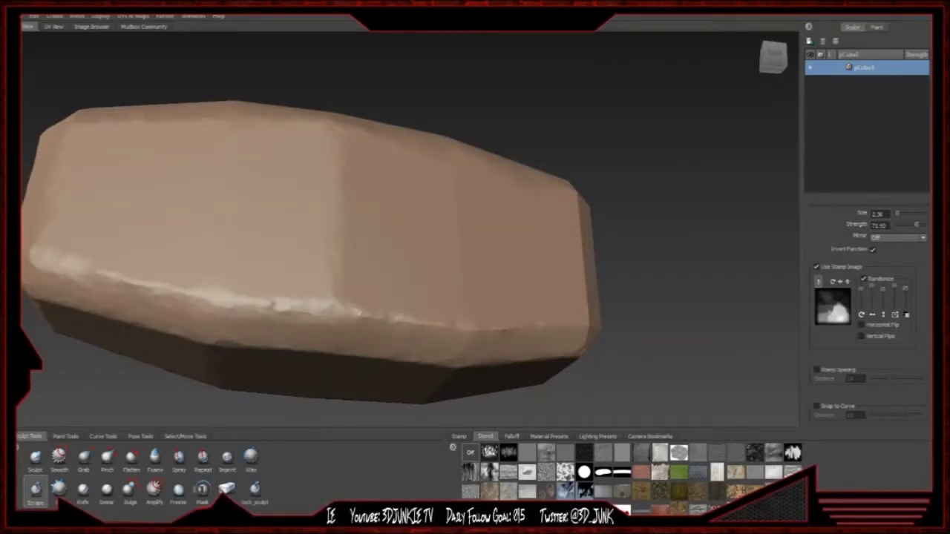
left_click_drag(208, 301, 313, 313)
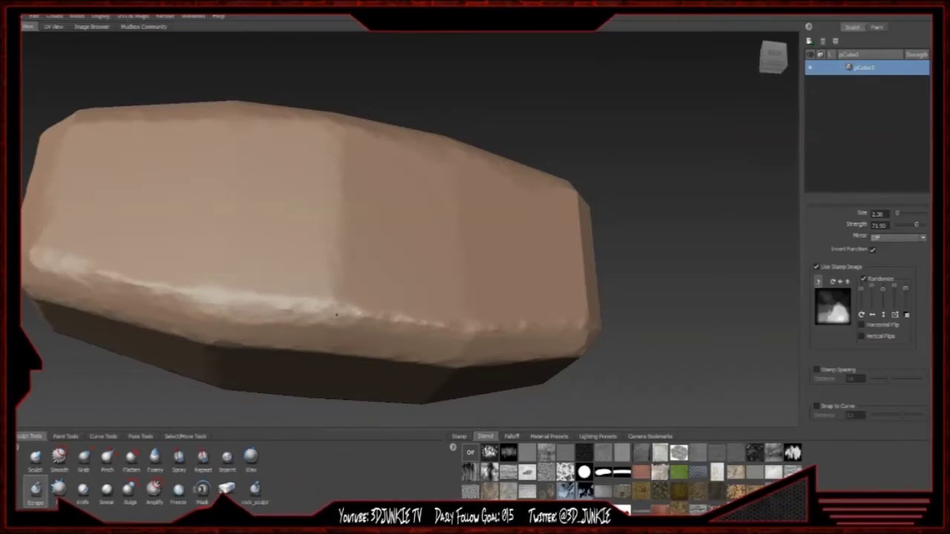
- Scrape the upright bevel edges and lower edge at the opposite end of the head
left_click_drag(329, 253, 405, 282, "alt")
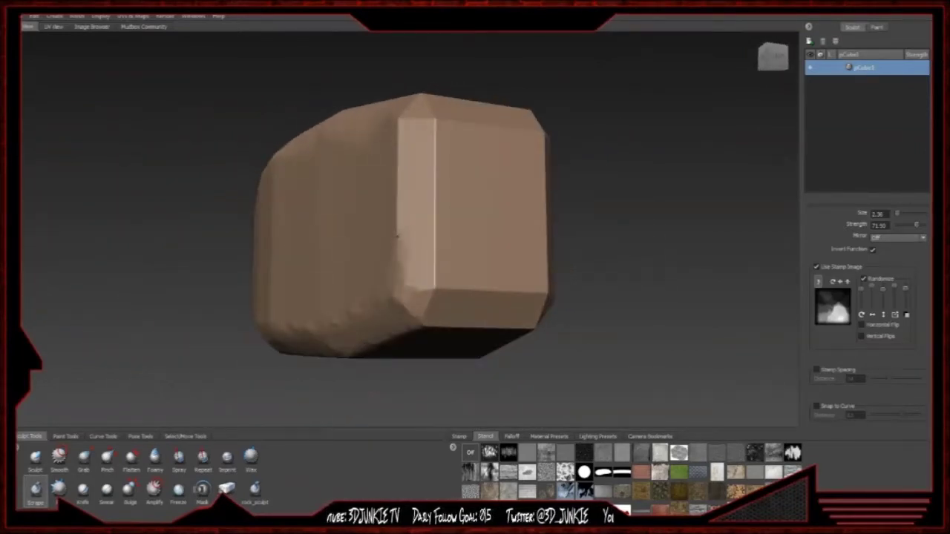
mouse_move(423, 97)
left_mouse_down()
mouse_move(434, 167)
mouse_move(435, 266)
mouse_move(425, 294)
mouse_move(377, 238)
mouse_move(390, 227)
mouse_move(233, 236)
mouse_move(403, 232)
mouse_move(241, 238)
left_mouse_up()
mouse_move(414, 251)
left_mouse_down()
mouse_move(334, 233)
mouse_move(322, 247)
mouse_move(344, 249)
mouse_move(324, 245)
mouse_move(354, 213)
left_mouse_up()
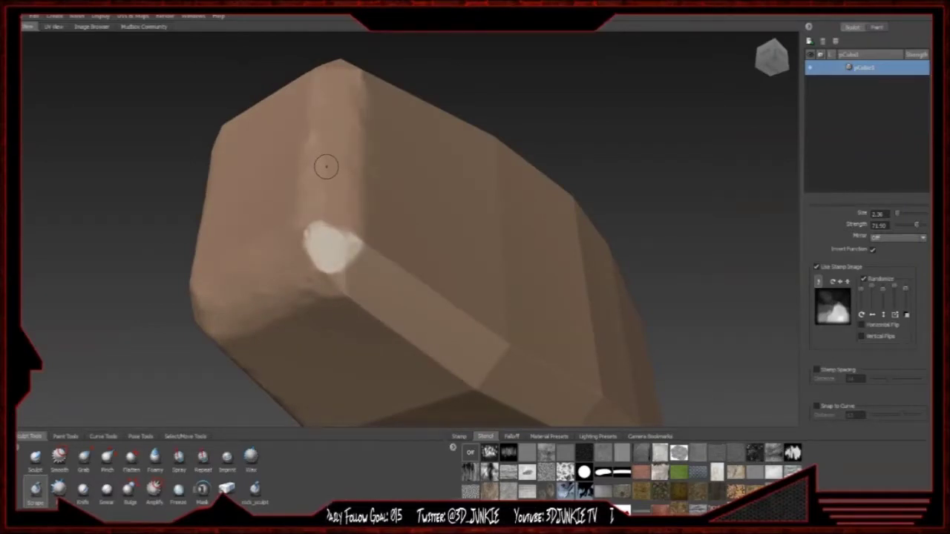
- Scrape the pointed upper corner at the head's end and chip the adjoining long upper bevel
left_click_drag(326, 167, 393, 233, "alt")
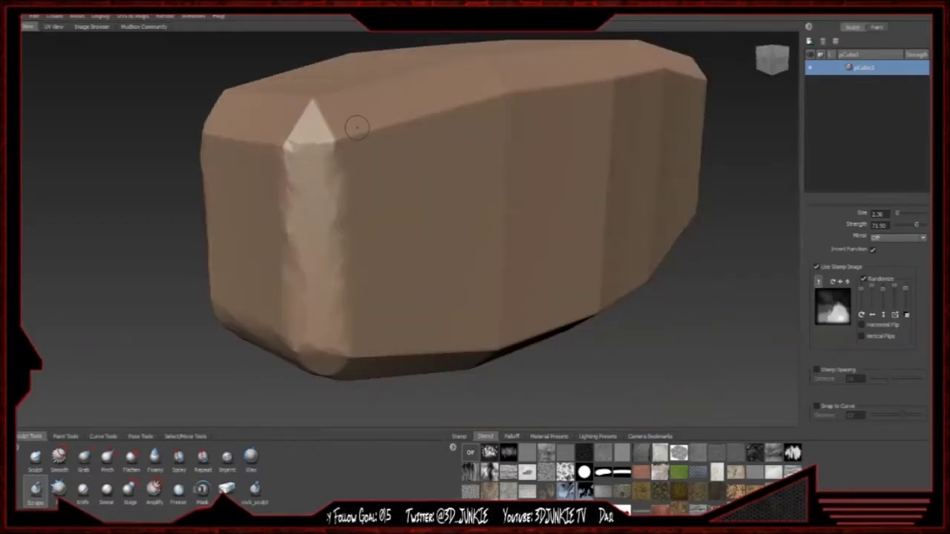
left_click_drag(356, 127, 228, 132)
left_click_drag(305, 114, 328, 138)
left_click_drag(269, 118, 293, 116, "alt")
left_click_drag(382, 104, 356, 207, "alt")
left_click_drag(327, 204, 455, 179, "alt")
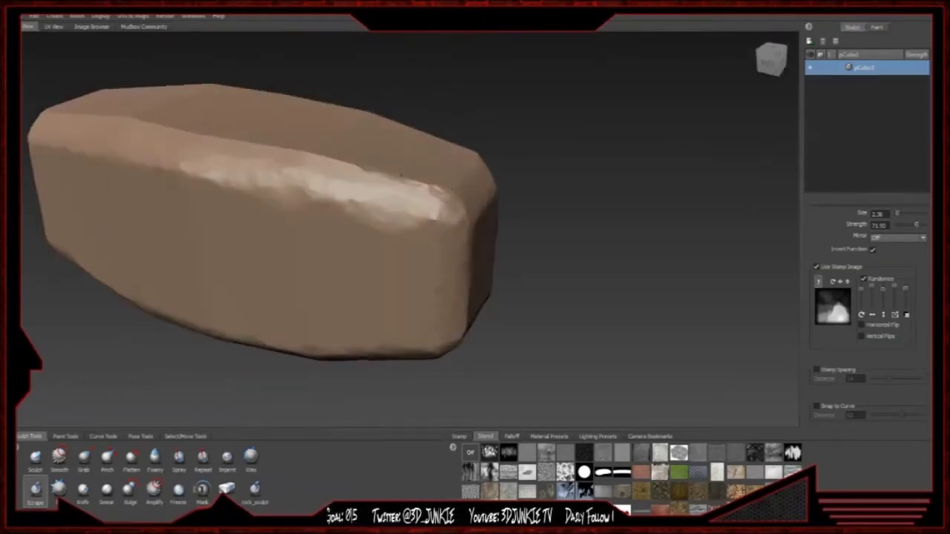
- Scrape both borders of the upper long bevel from the end corner along the side of the head
mouse_move(148, 126)
left_mouse_down("alt")
mouse_move(213, 176)
mouse_move(368, 173)
mouse_move(286, 190)
left_mouse_up("alt")
mouse_move(397, 198)
left_mouse_down()
mouse_move(394, 226)
mouse_move(339, 228)
mouse_move(375, 229)
left_mouse_up()
mouse_move(375, 230)
left_mouse_down("alt")
mouse_move(414, 231)
mouse_move(517, 199)
left_mouse_up("alt")
mouse_move(445, 213)
left_mouse_down("alt")
mouse_move(594, 197)
mouse_move(475, 178)
mouse_move(348, 174)
left_mouse_up("alt")
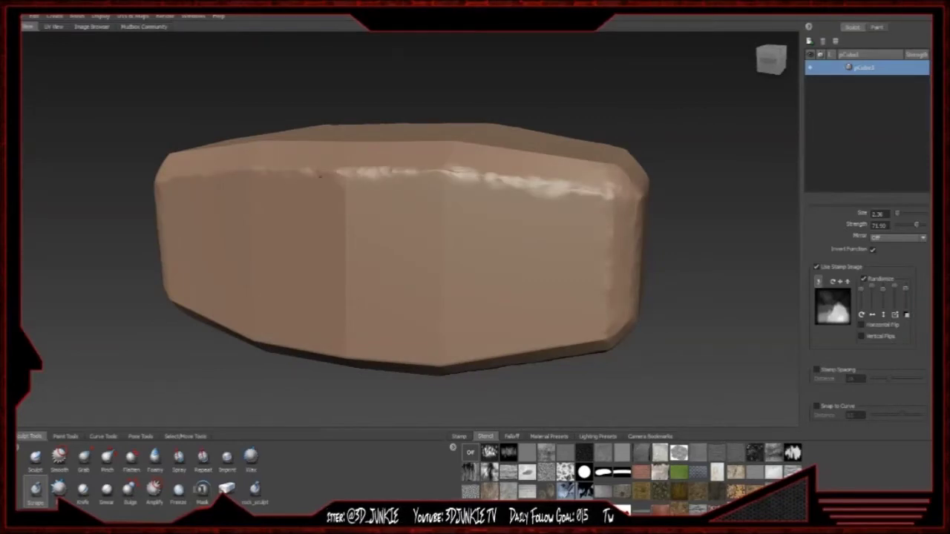
mouse_move(264, 161)
left_mouse_down("alt")
mouse_move(552, 239)
mouse_move(438, 197)
mouse_move(319, 172)
left_mouse_up("alt")
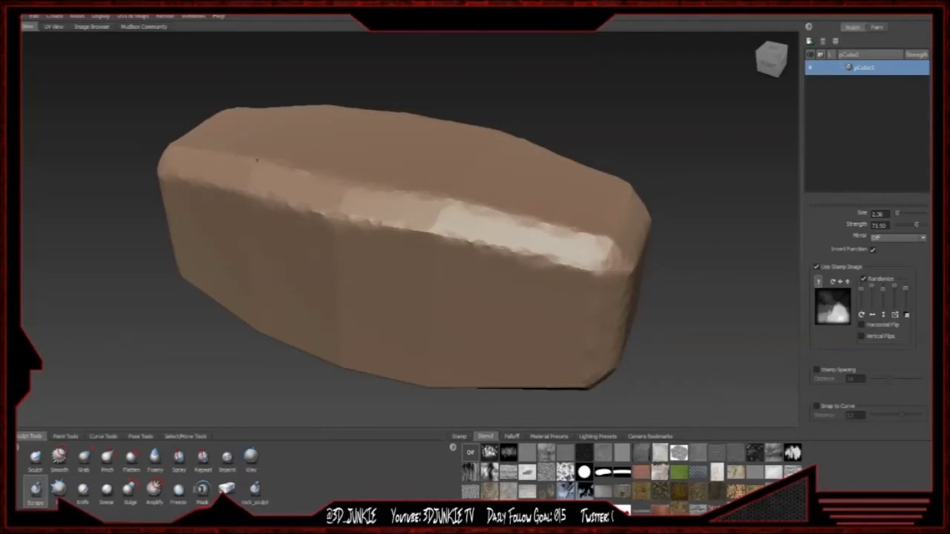
- Scrape the upper border of the long bevel across the full length of the head
left_click_drag(238, 161, 477, 228, "alt")
mouse_move(523, 167)
left_mouse_down()
mouse_move(382, 173)
mouse_move(218, 220)
left_mouse_up()
left_click_drag(154, 220, 153, 243, "alt")
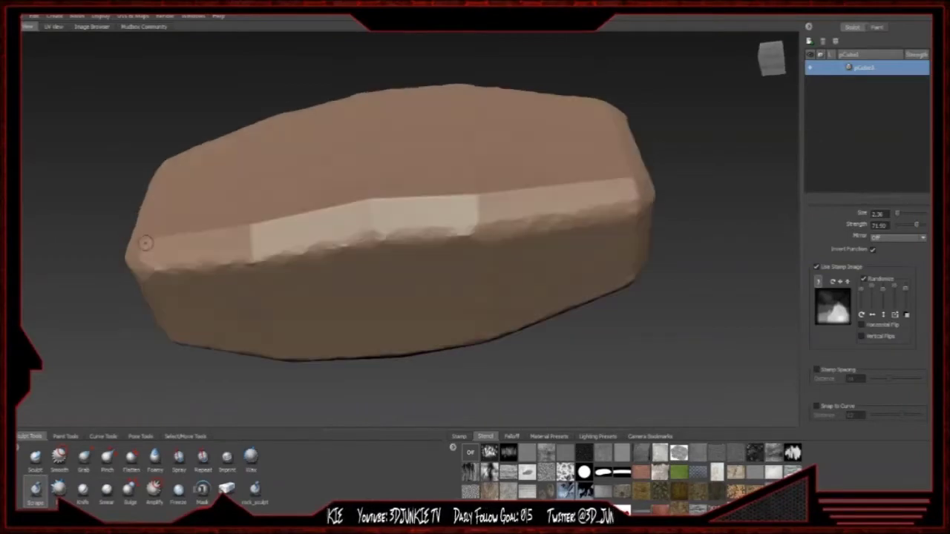
left_click_drag(332, 219, 440, 199)
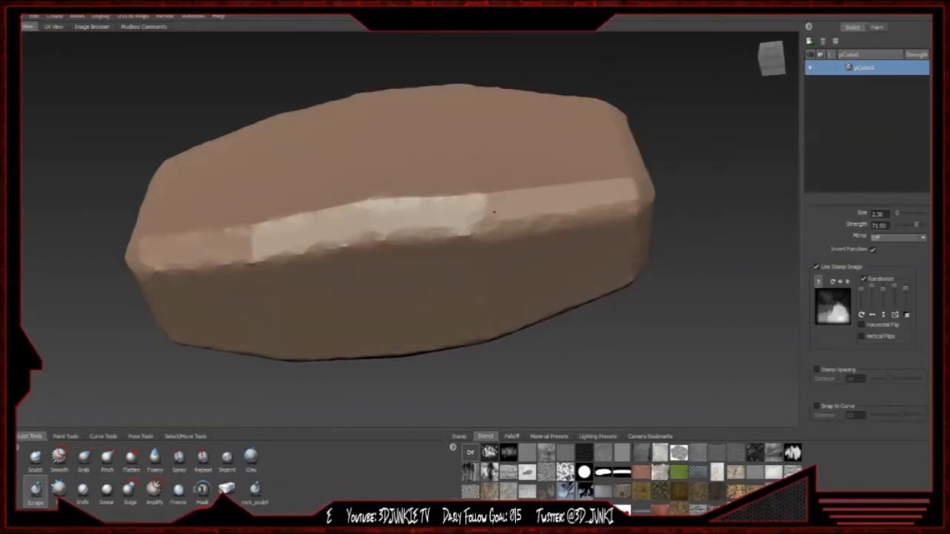
- Enlarge the Scrape brush to about 7.81 and gouge bigger chips into the head's upper and lower long edges
right_click_drag(258, 258, 194, 258, "alt")
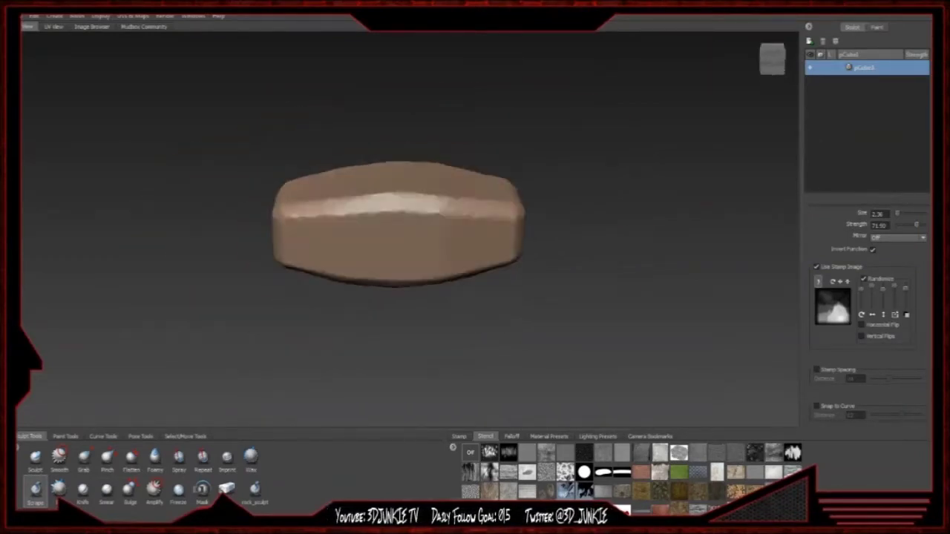
left_click_drag(445, 252, 458, 183, "alt")
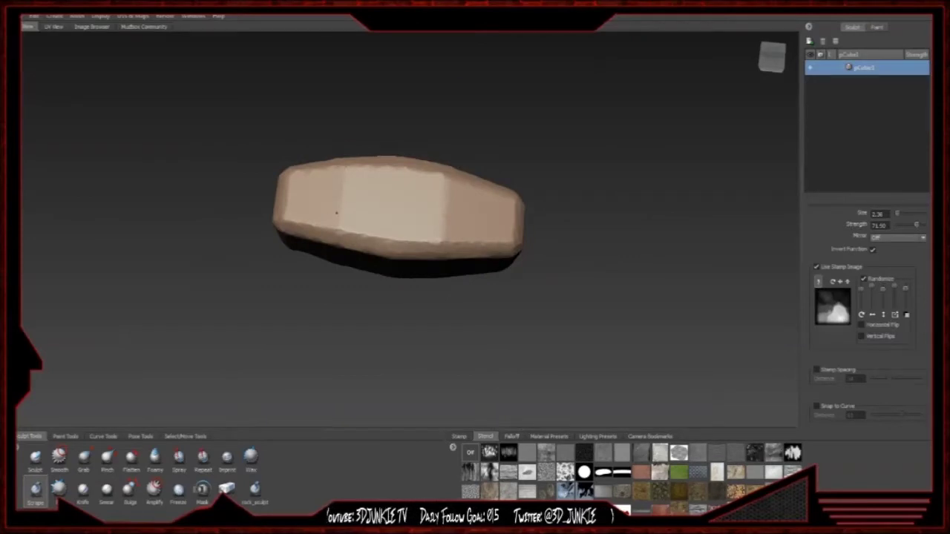
left_click_drag(340, 201, 388, 181, "alt")
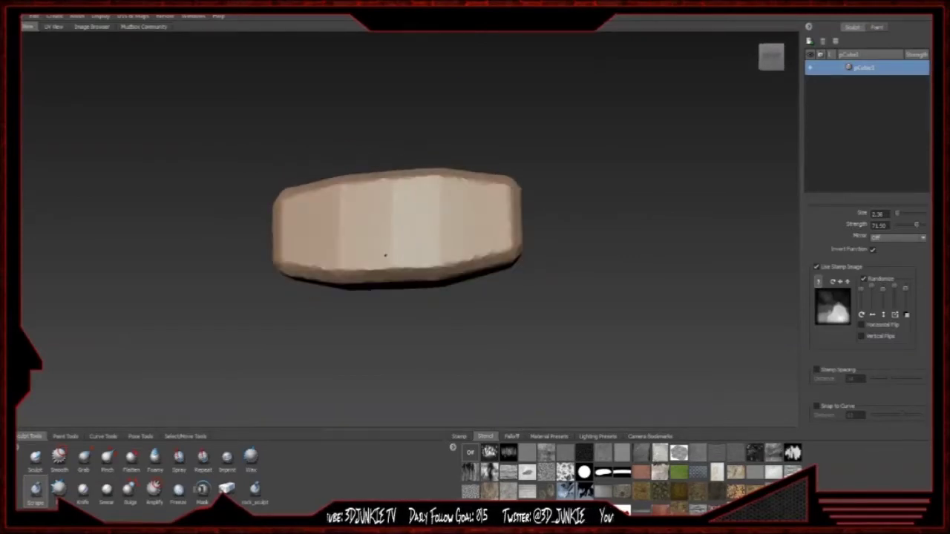
key("b")
mouse_move(431, 211)
left_mouse_down()
mouse_move(440, 211)
mouse_move(436, 265)
left_mouse_up()
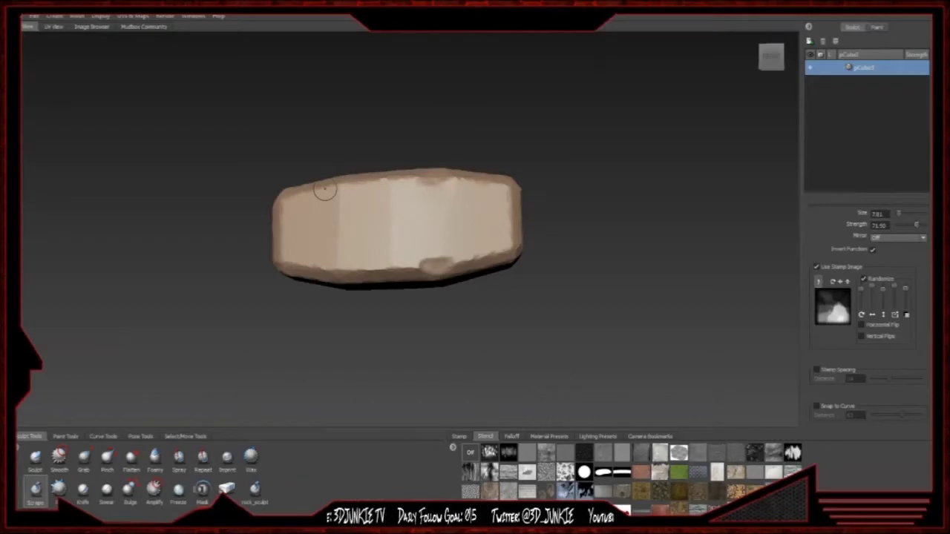
left_click_drag(339, 252, 334, 269)
- Scrape larger dents into the long edges and end bevels around the rest of the head
left_click_drag(334, 269, 401, 232, "alt")
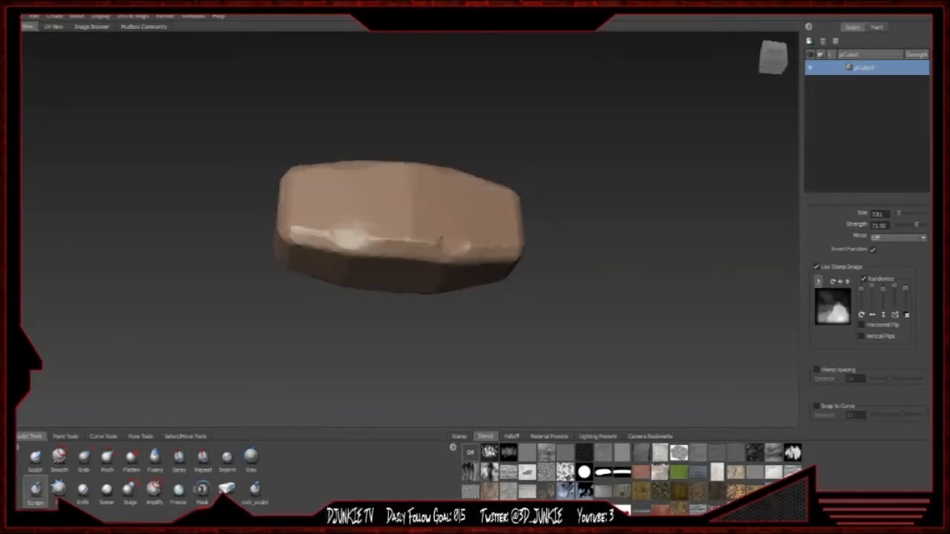
right_click_drag(401, 231, 460, 242, "alt")
mouse_move(460, 243)
left_mouse_down("alt")
mouse_move(520, 275)
mouse_move(541, 263)
left_mouse_up("alt")
mouse_move(354, 263)
left_mouse_down()
mouse_move(356, 240)
mouse_move(339, 225)
mouse_move(351, 205)
mouse_move(355, 235)
mouse_move(262, 221)
mouse_move(388, 242)
mouse_move(405, 223)
mouse_move(396, 244)
mouse_move(379, 200)
left_mouse_up()
left_click_drag(386, 297, 307, 201, "alt")
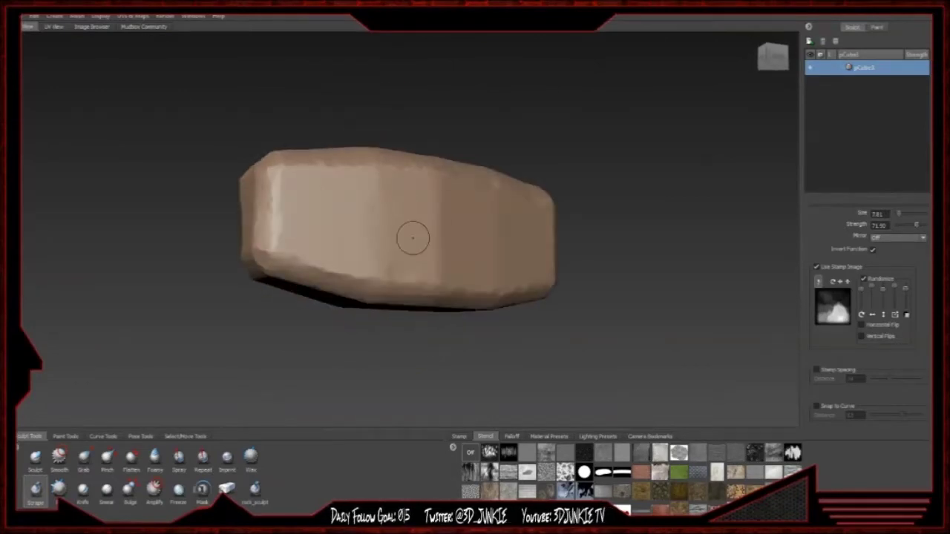
left_click_drag(438, 189, 295, 212)
- Resize the brush, add a new sculpt layer, and try a short crack near the end corner using the Sculpt tool
right_click_drag(171, 194, 320, 209, "alt")
key("b")
mouse_move(192, 186)
left_mouse_down()
mouse_move(165, 185)
mouse_move(184, 186)
left_mouse_up()
left_click(816, 42)
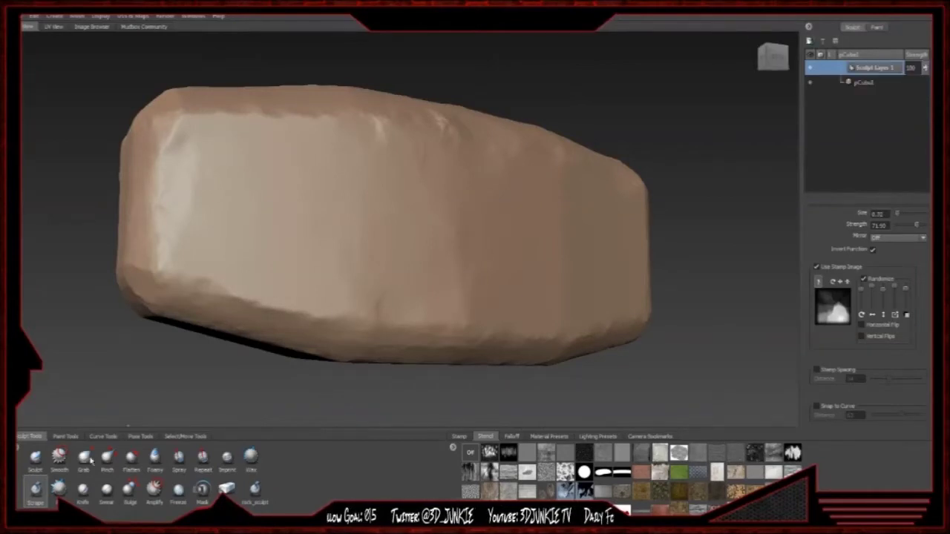
left_click(37, 459)
right_click_drag(216, 198, 257, 170, "alt")
mouse_move(257, 170)
left_mouse_down("alt")
mouse_move(247, 178)
mouse_move(267, 174)
left_mouse_up("alt")
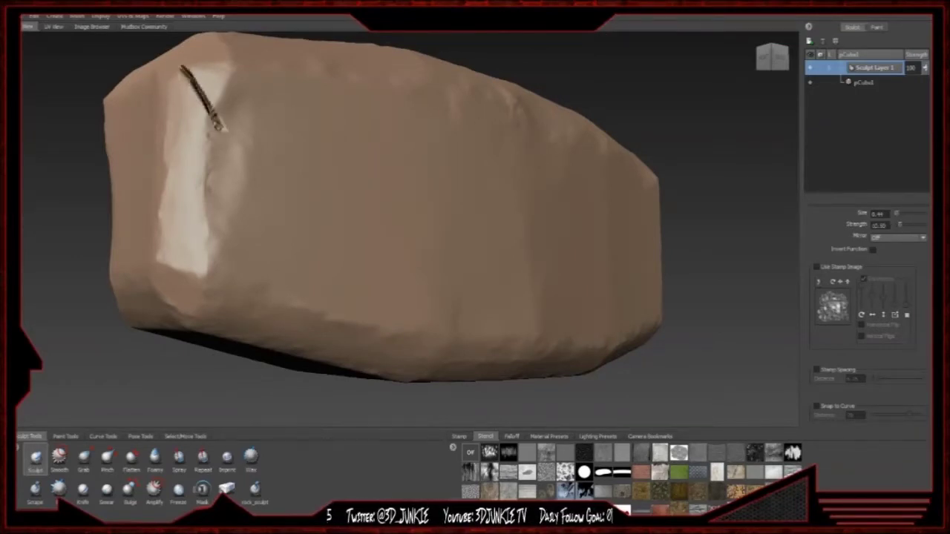
left_click_drag(238, 153, 236, 142, "alt")
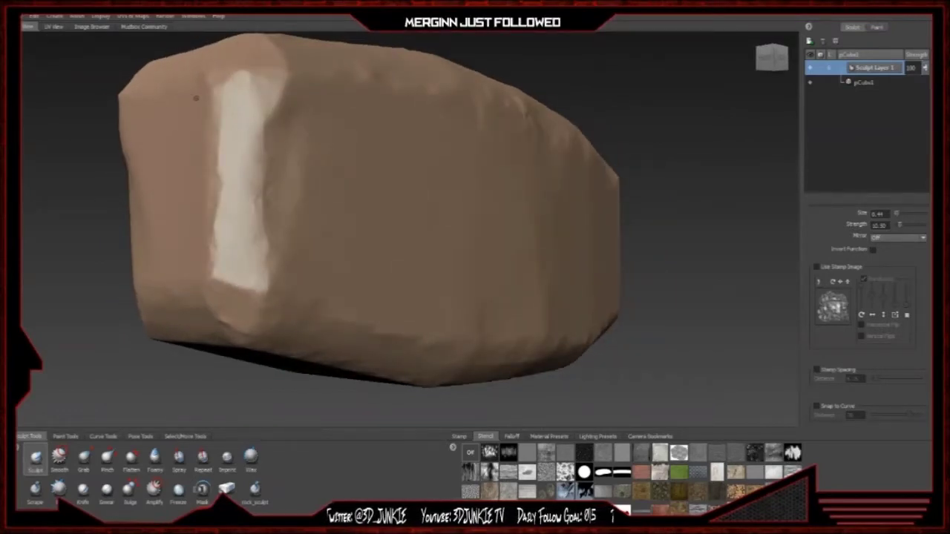
- Sculpt thin cracks on the head's end and side, undoing an unwanted stroke along the way
left_click_drag(180, 89, 225, 172)
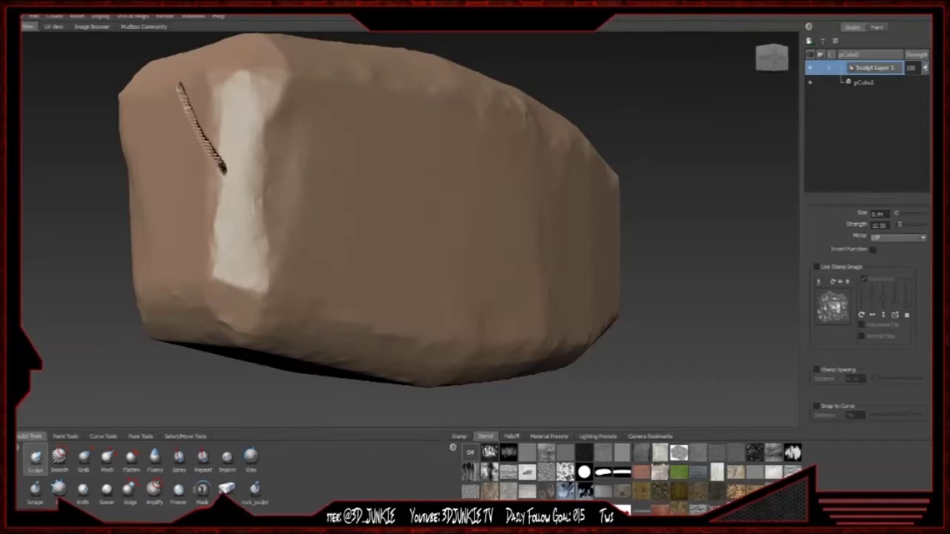
mouse_move(273, 257)
left_mouse_down("alt")
mouse_move(352, 281)
mouse_move(403, 260)
mouse_move(321, 265)
mouse_move(558, 220)
mouse_move(383, 209)
left_mouse_up("alt")
key("ctrl+z")
left_click_drag(345, 164, 393, 244)
left_click_drag(453, 279, 527, 191)
left_click_drag(527, 192, 443, 216, "alt")
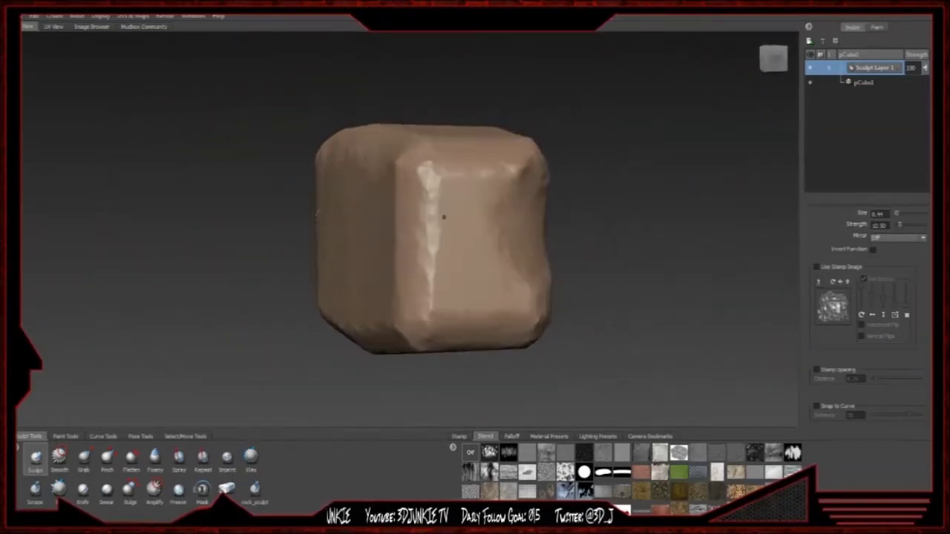
- Sculpt diagonal crack lines across the head's long side faces and over their edges
left_click_drag(317, 212, 319, 212, "alt")
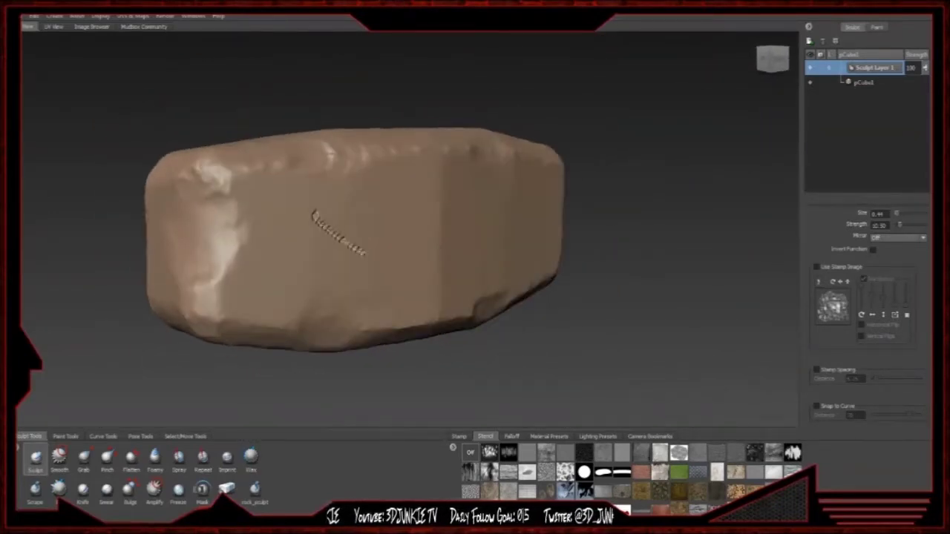
left_click_drag(431, 285, 463, 295)
mouse_move(463, 295)
left_mouse_down("alt")
mouse_move(229, 275)
mouse_move(474, 240)
left_mouse_up("alt")
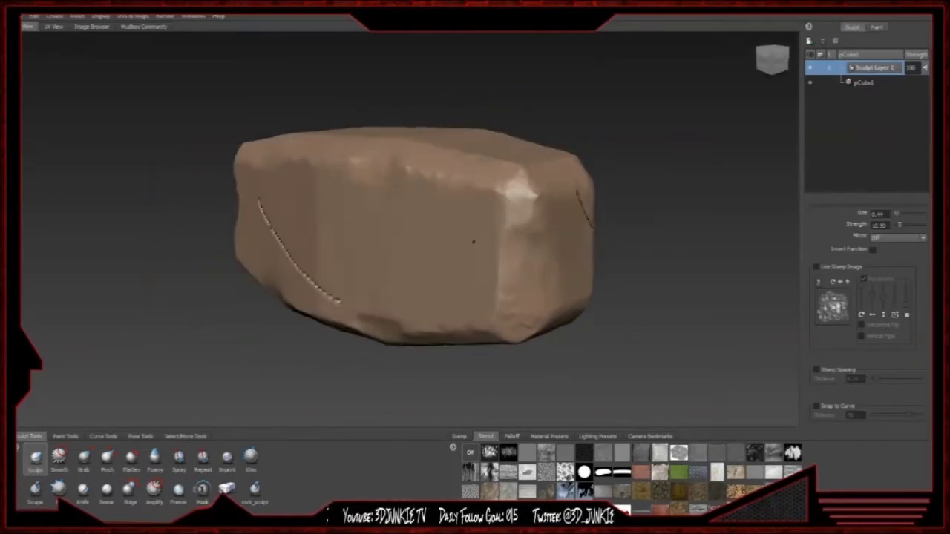
left_click_drag(415, 238, 520, 234, "alt")
mouse_move(403, 154)
left_mouse_down()
mouse_move(382, 236)
mouse_move(327, 251)
mouse_move(407, 218)
left_mouse_up()
mouse_move(407, 219)
left_mouse_down()
mouse_move(302, 267)
mouse_move(407, 293)
mouse_move(468, 265)
left_mouse_up()
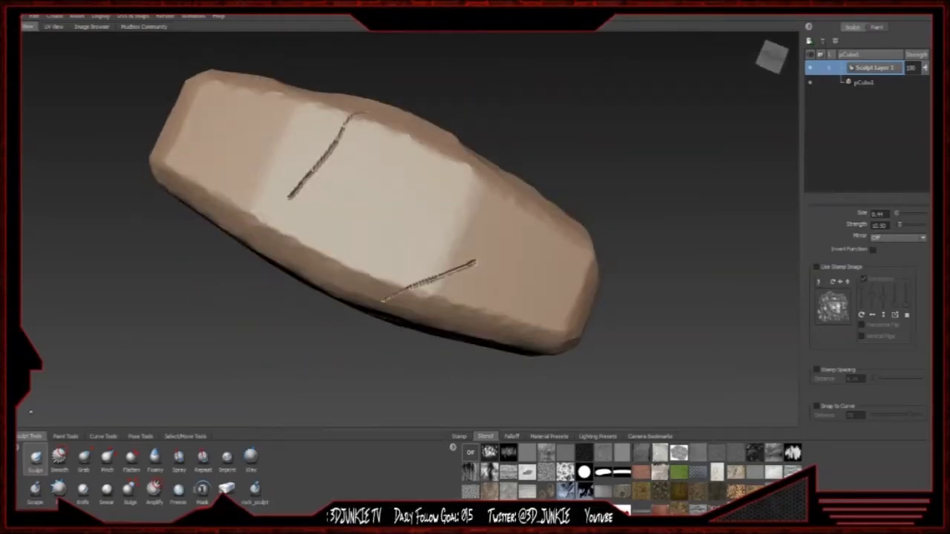
- Switch to the Pinch tool, enlarge its brush, and tighten the two cracks on the head's side face
left_click(108, 456)
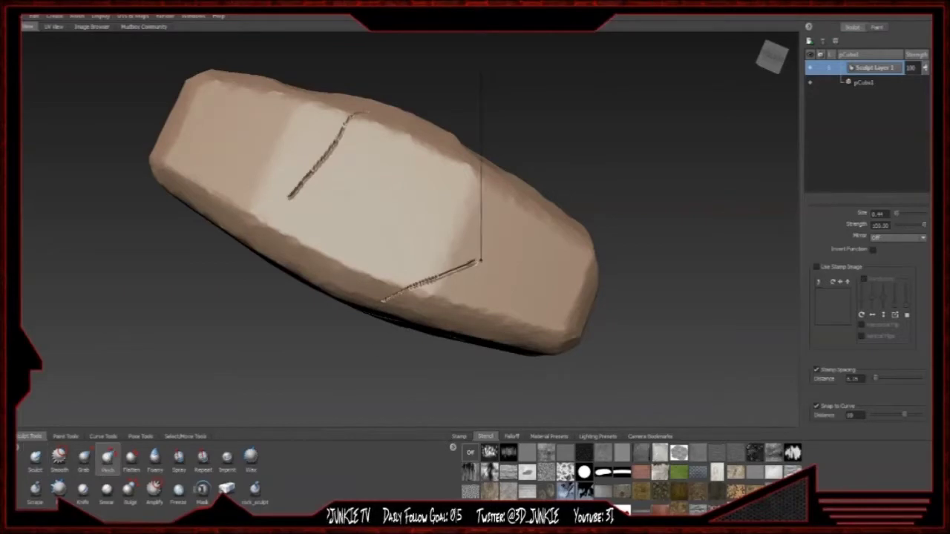
left_click_drag(466, 267, 412, 291)
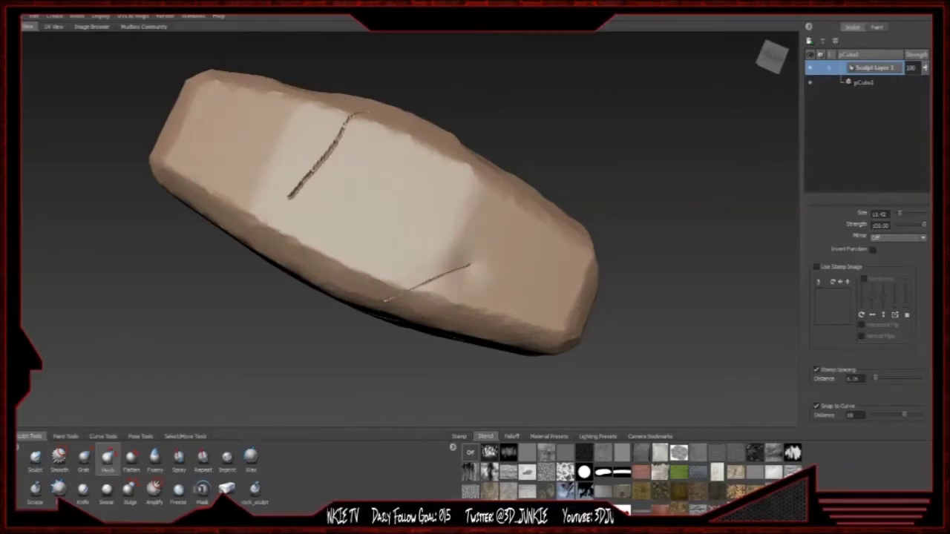
left_click_drag(423, 222, 344, 144, "alt")
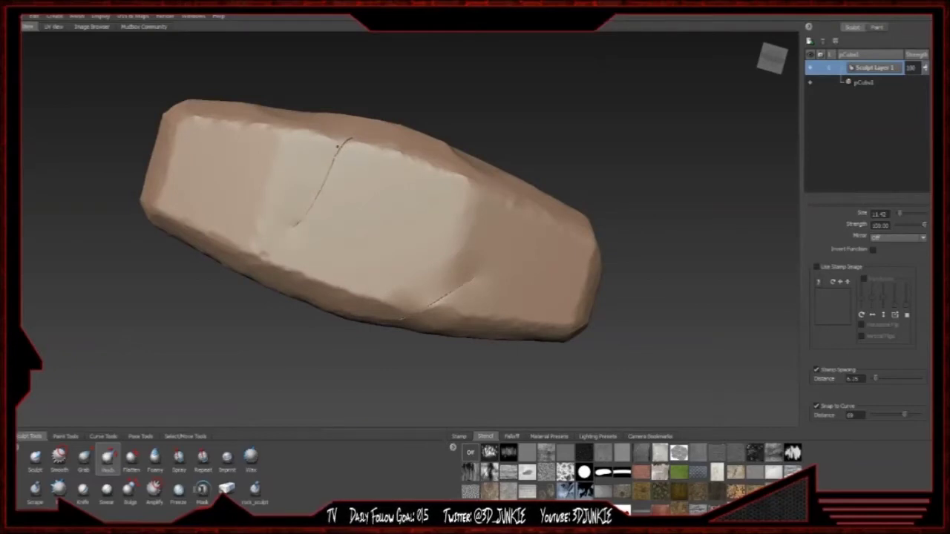
- Undo the last stroke, then pinch and soften the cracks on the opposite long side of the head
left_click_drag(339, 144, 371, 216, "alt")
key("ctrl+z")
left_click_drag(371, 216, 361, 201, "alt")
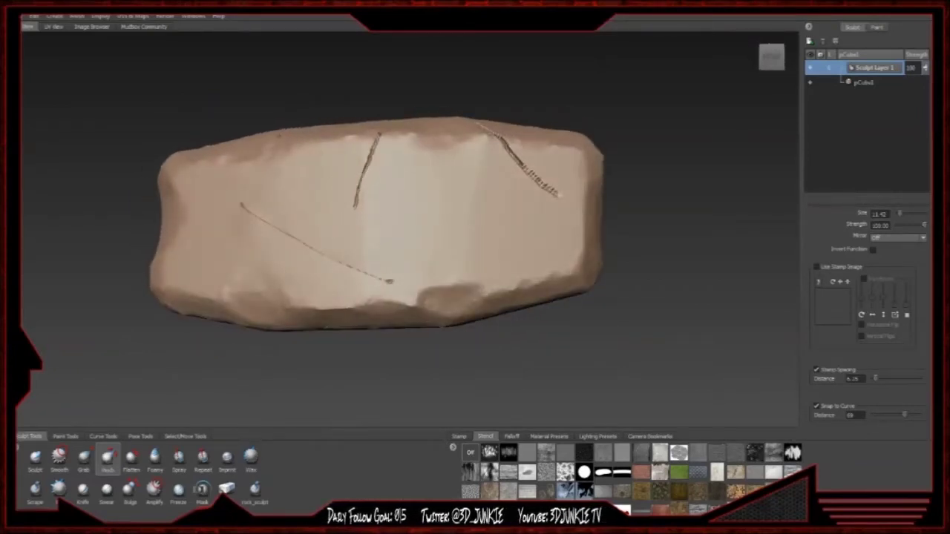
left_click_drag(362, 188, 358, 200, "shift")
mouse_move(561, 189)
left_mouse_down("shift")
mouse_move(533, 184)
mouse_move(530, 207)
left_mouse_up("shift")
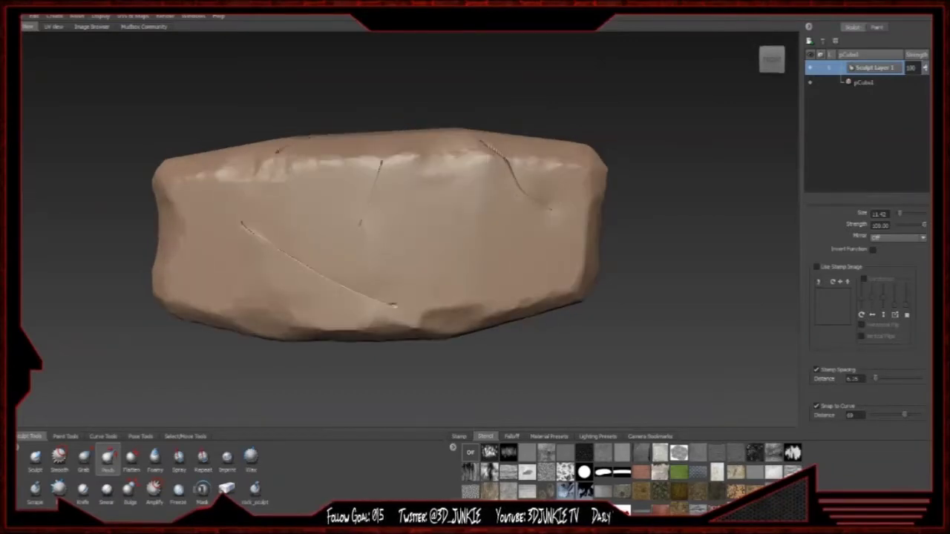
- Pinch the diagonal crack on the head's upper face and smooth its fading end
left_click_drag(371, 223, 402, 155, "alt")
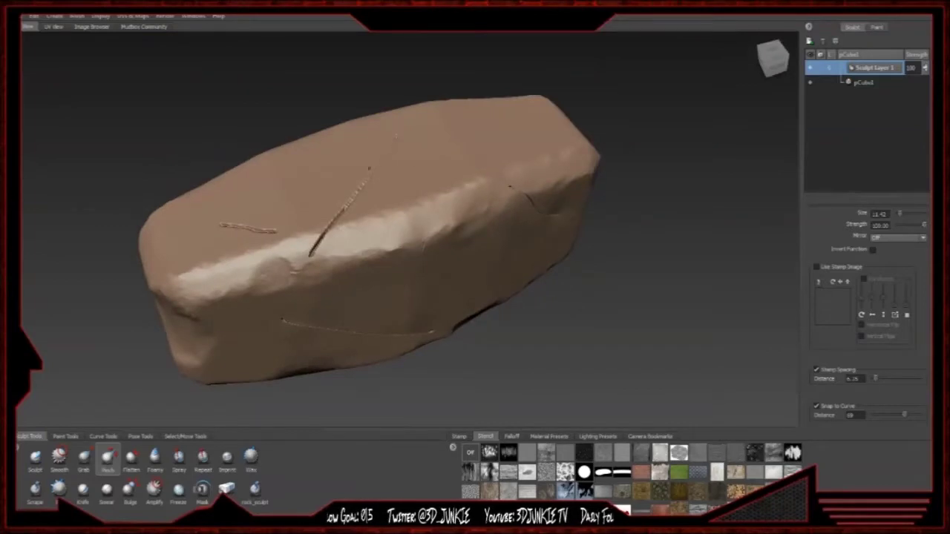
mouse_move(317, 246)
left_mouse_down()
mouse_move(313, 255)
mouse_move(356, 224)
left_mouse_up()
mouse_move(360, 225)
left_mouse_down("shift")
mouse_move(296, 241)
mouse_move(377, 206)
left_mouse_up("shift")
- Pinch the remaining cracks on the other faces of the head into thin lines
mouse_move(360, 241)
left_mouse_down("alt")
mouse_move(473, 189)
mouse_move(446, 233)
mouse_move(457, 210)
left_mouse_up("alt")
left_click_drag(417, 183, 353, 230)
mouse_move(291, 178)
left_mouse_down()
mouse_move(307, 204)
mouse_move(379, 212)
left_mouse_up()
left_click_drag(352, 267, 290, 165)
left_click_drag(340, 248, 498, 159, "alt")
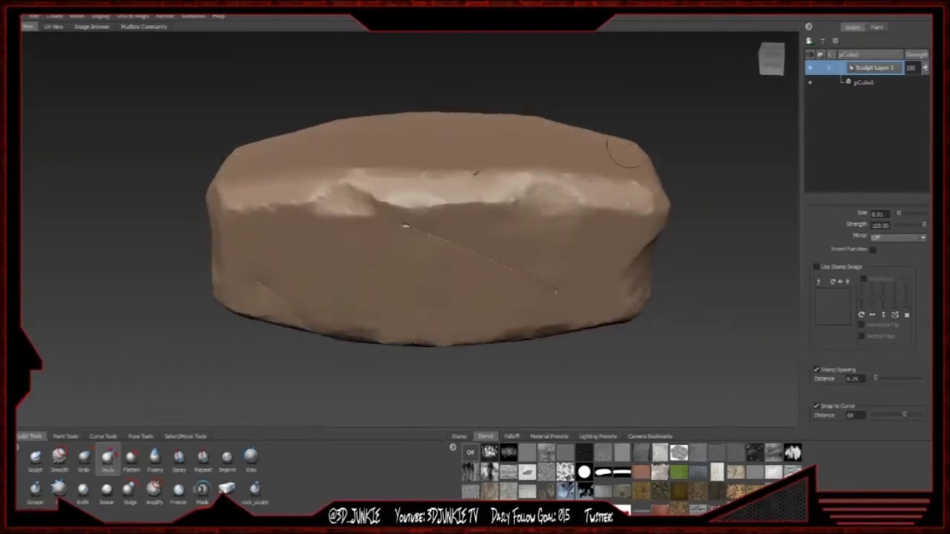
- Adjust the Pinch strength and refine the long diagonal crack and small edge cracks around the head
key("m")
left_click_drag(490, 171, 458, 185)
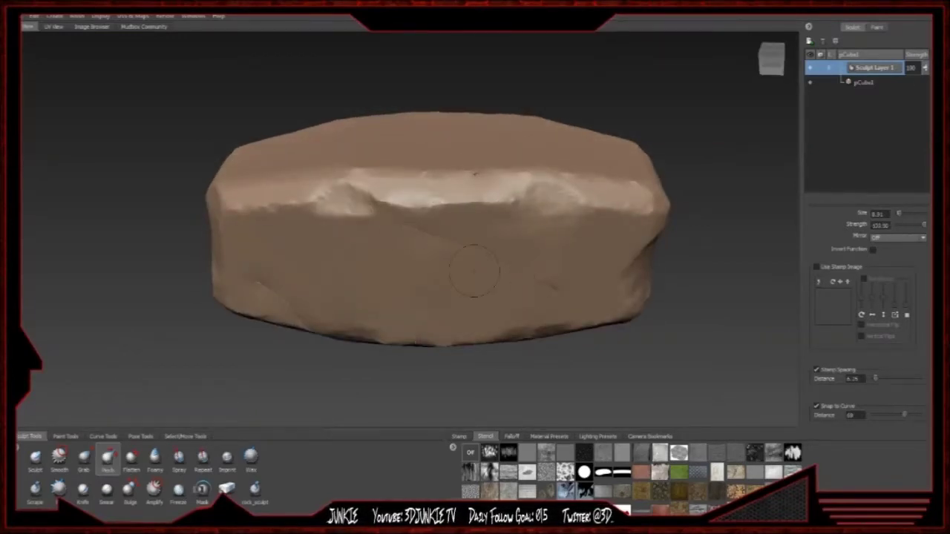
left_click_drag(535, 277, 437, 198, "alt")
left_click_drag(416, 253, 487, 201, "alt")
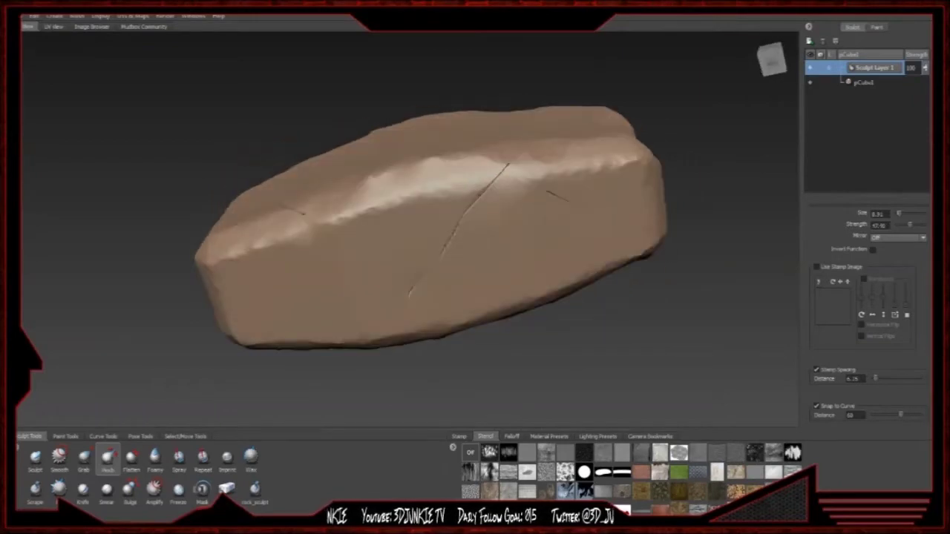
left_click_drag(433, 188, 384, 230, "alt")
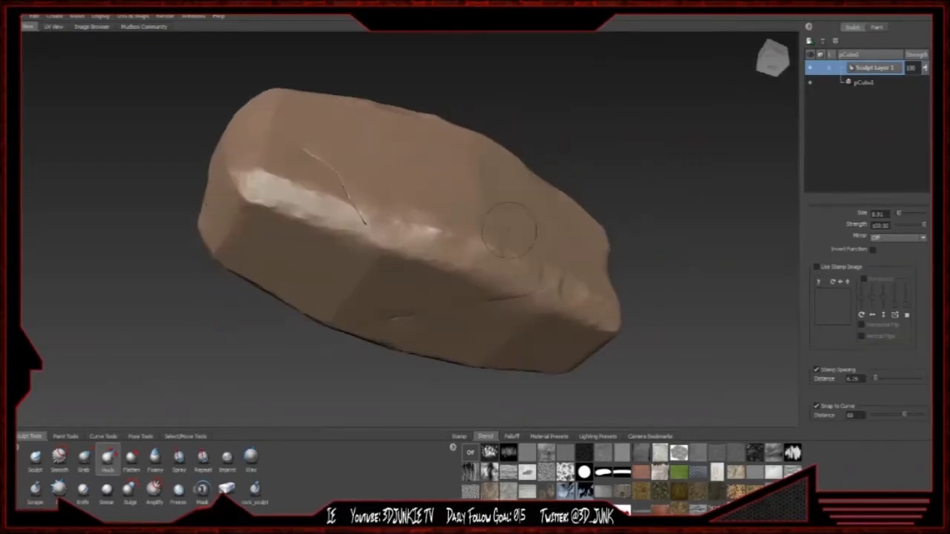
- Lower the strength of Sculpt Layer 1 to 72 and toggle its visibility to compare the head with and without the sculpted detail
mouse_move(313, 223)
left_mouse_down("alt")
mouse_move(405, 301)
mouse_move(409, 287)
mouse_move(352, 248)
mouse_move(386, 293)
mouse_move(530, 324)
left_mouse_up("alt")
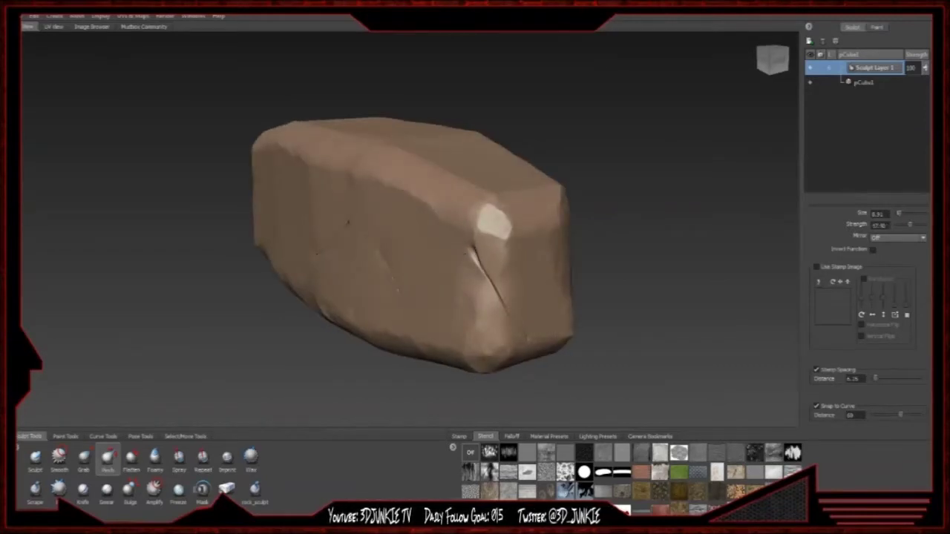
left_click_drag(434, 278, 400, 245, "alt")
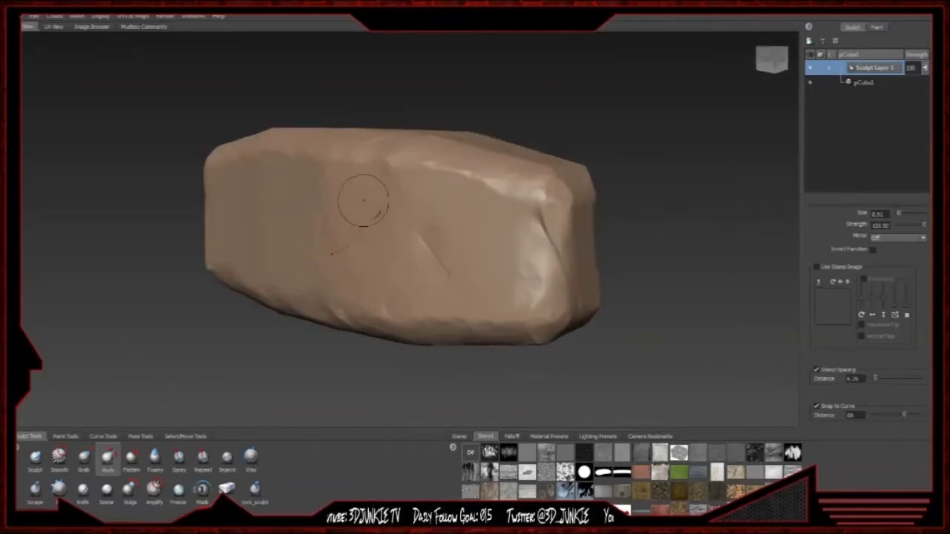
left_click_drag(378, 213, 471, 247, "alt")
mouse_move(276, 211)
left_mouse_down("alt")
mouse_move(225, 201)
mouse_move(252, 190)
mouse_move(277, 141)
mouse_move(347, 176)
mouse_move(364, 153)
mouse_move(316, 261)
mouse_move(371, 248)
mouse_move(452, 273)
left_mouse_up("alt")
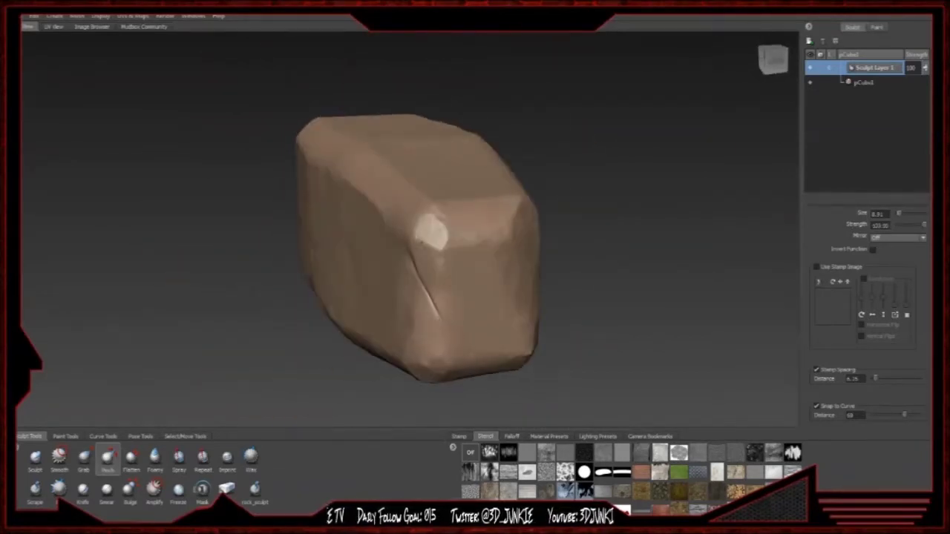
mouse_move(927, 68)
left_mouse_down()
mouse_move(920, 132)
mouse_move(925, 72)
mouse_move(925, 89)
left_mouse_up()
left_click_drag(772, 61, 891, 58)
left_click(811, 68)
left_click(811, 68)
left_click(810, 68)
left_click(811, 69)
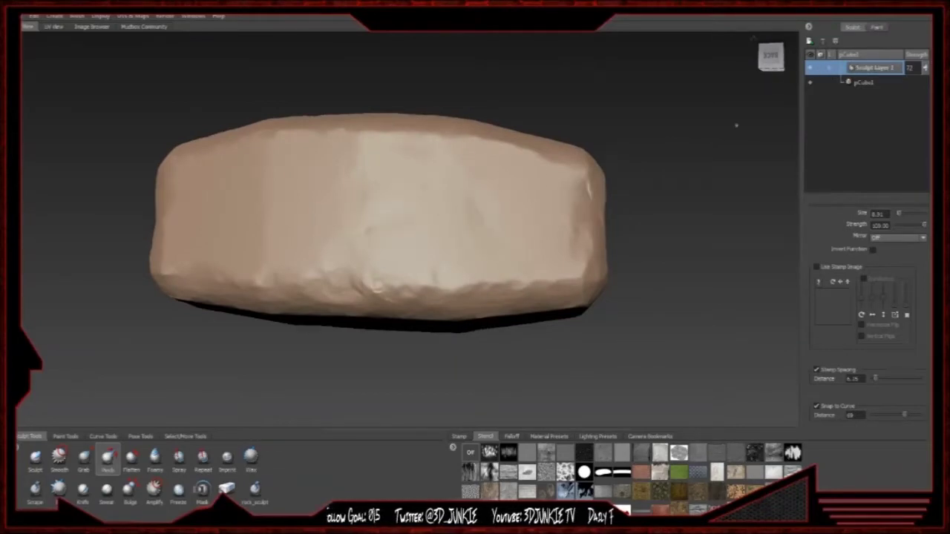
- Examine the sculpted head and the complete hammer from several angles and distances
right_click_drag(490, 191, 367, 168, "alt")
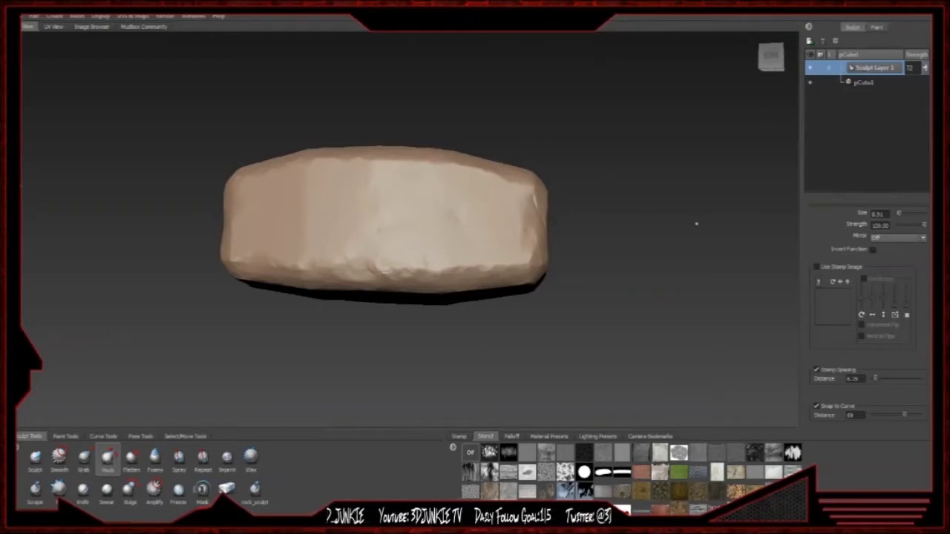
scroll(406, 229, "down", 3)
mouse_move(370, 224)
left_mouse_down("alt")
mouse_move(408, 226)
mouse_move(305, 206)
mouse_move(312, 312)
left_mouse_up("alt")
scroll(305, 205, "down", 3)
scroll(400, 228, "down", 4)
left_click_drag(401, 228, 416, 237, "alt")
left_click_drag(504, 276, 709, 245, "alt")
scroll(526, 282, "up", 5)
left_click_drag(445, 222, 449, 257, "alt")
scroll(450, 256, "down", 5)
scroll(450, 257, "up", 2)
middle_click_drag(450, 257, 448, 198, "alt")
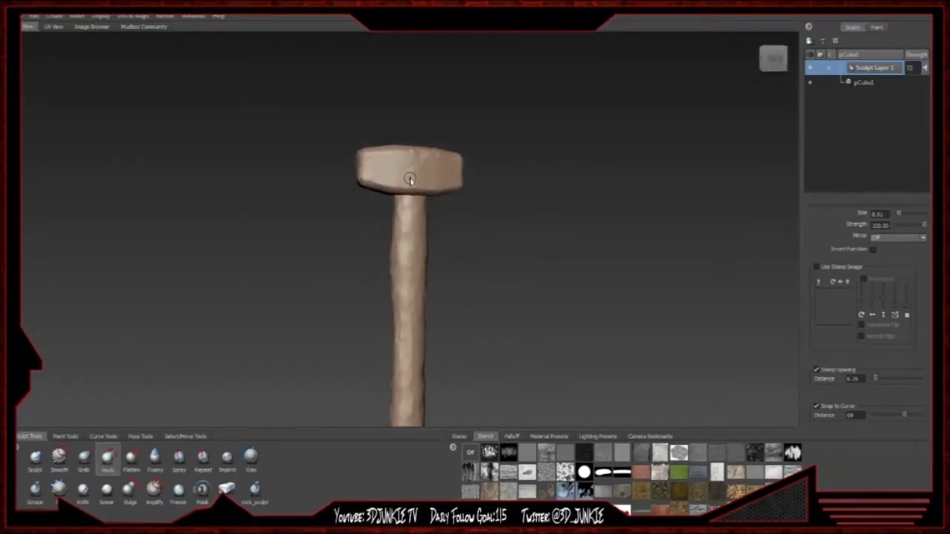
- Select the head and handle, start exporting the selection, and create a folder named hammer on the Desktop
left_click(410, 178)
left_click(406, 247, "shift")
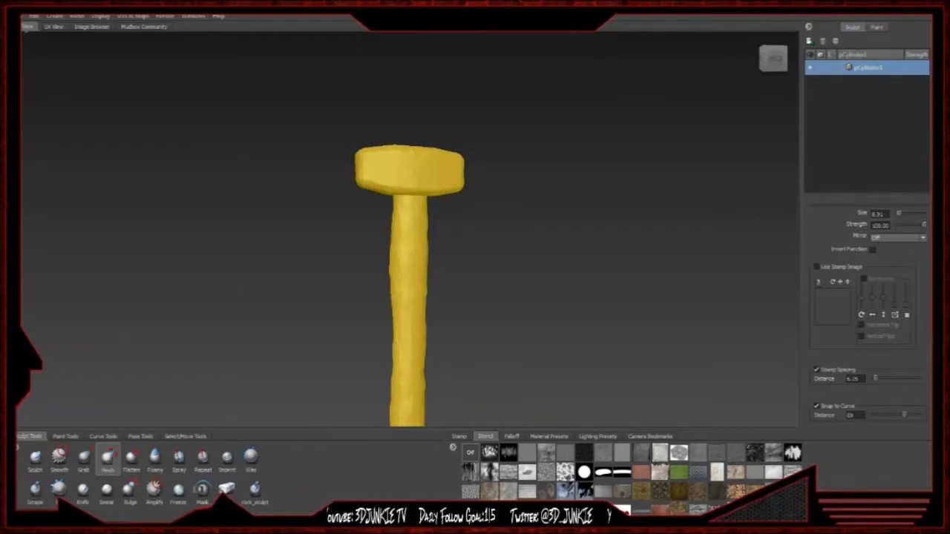
left_click(31, 16)
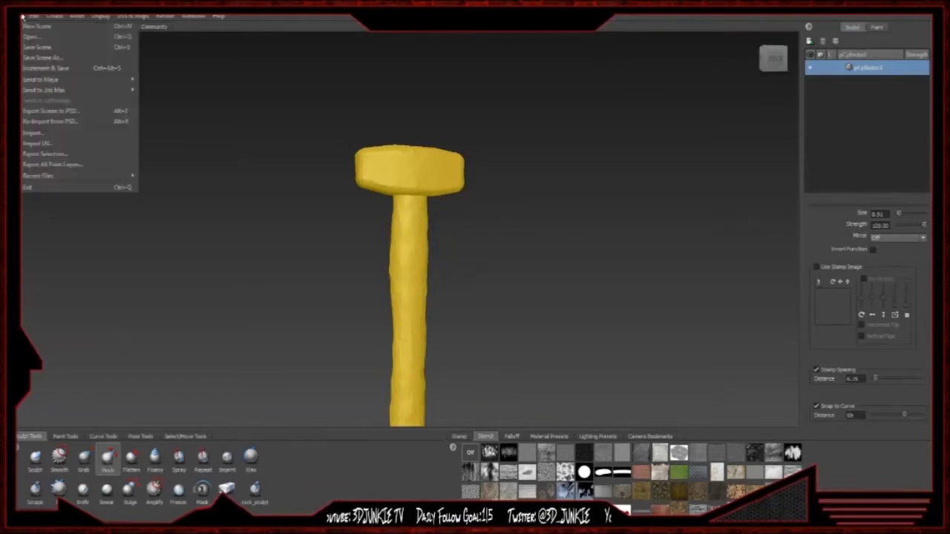
left_click(60, 153)
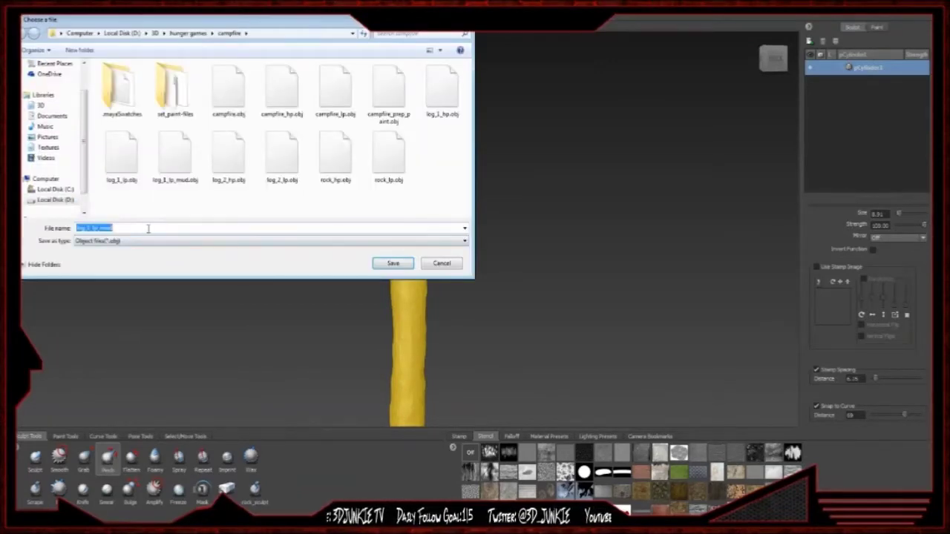
left_click_drag(86, 150, 86, 85)
left_click(48, 78)
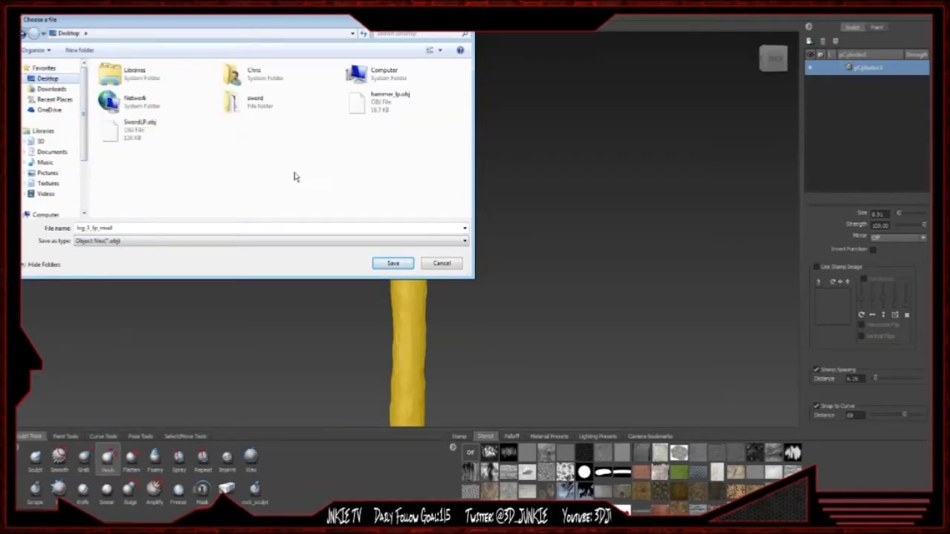
left_click(80, 50)
type("hammer")
key("Return")
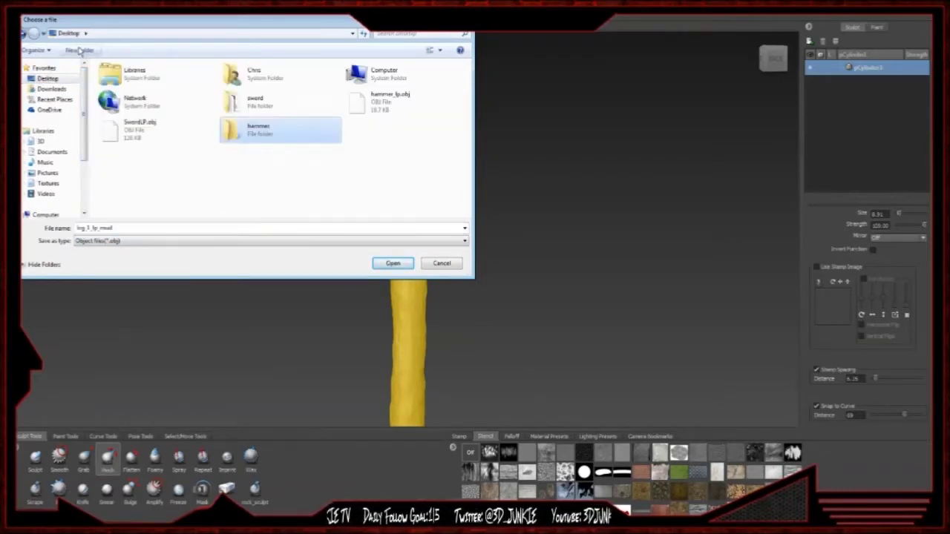
- Move hammer_lp.obj into the hammer folder and export the sculpted meshes there as hammer_hp in OBJ format
left_click(369, 105)
left_click_drag(367, 104, 248, 132)
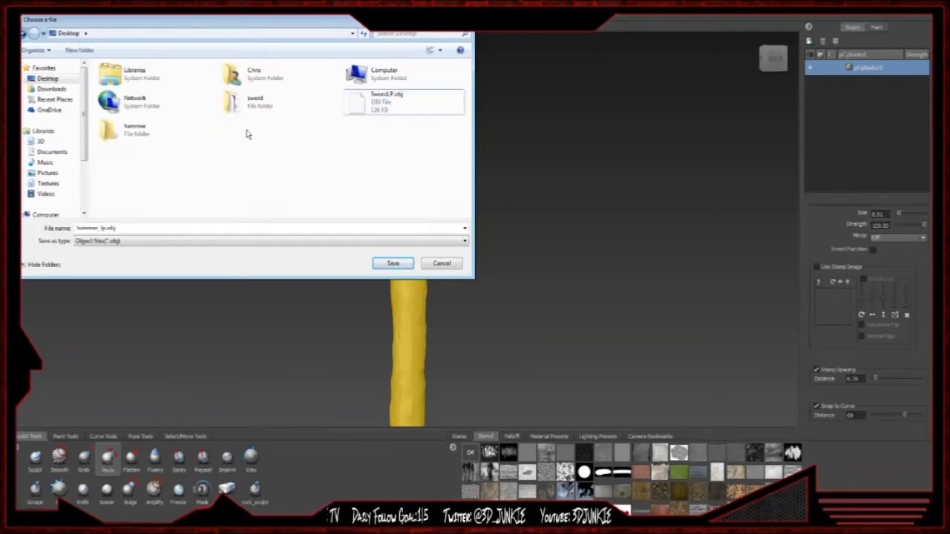
double_click(128, 136)
left_click(123, 224)
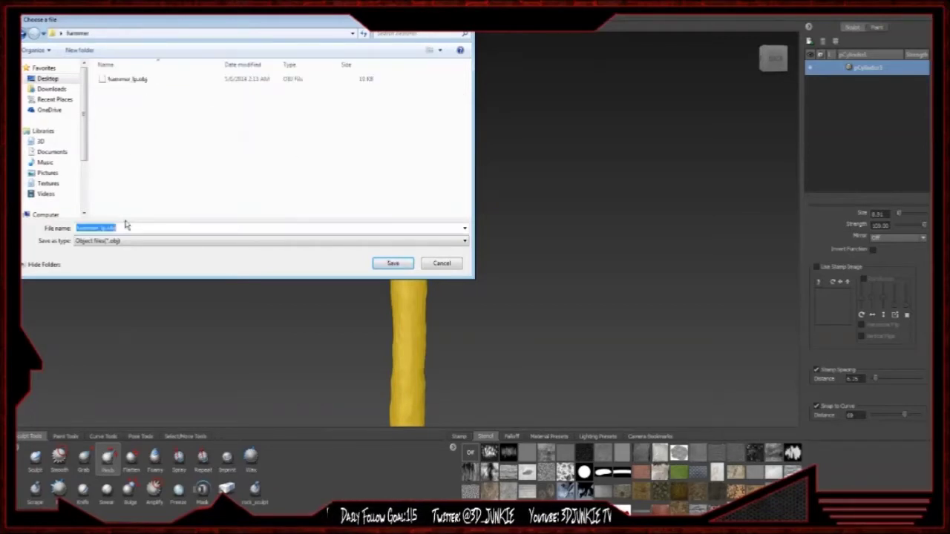
type("hammer_hp")
key("Return")
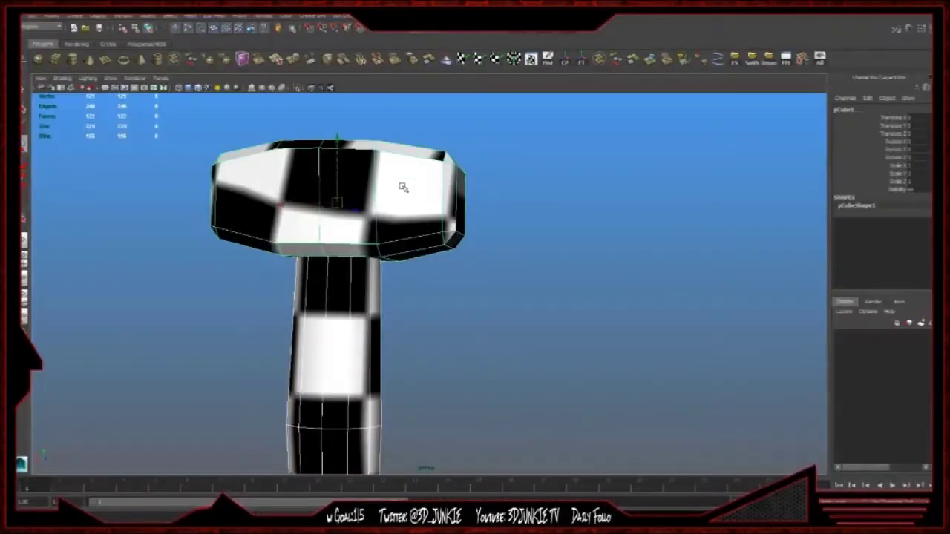
- Switch to Maya, soften the edges of the low-poly head and handle, and restore their selection
left_click(510, 273)
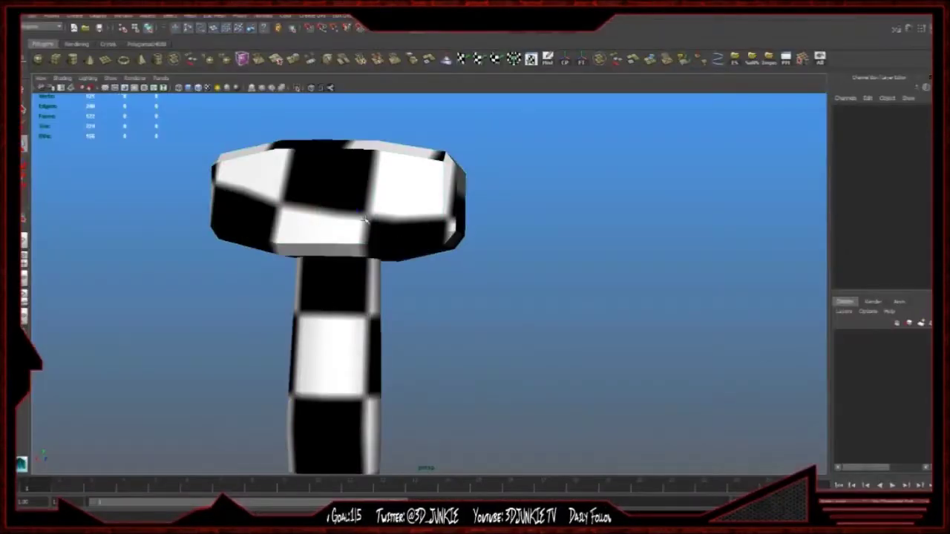
left_click(359, 219)
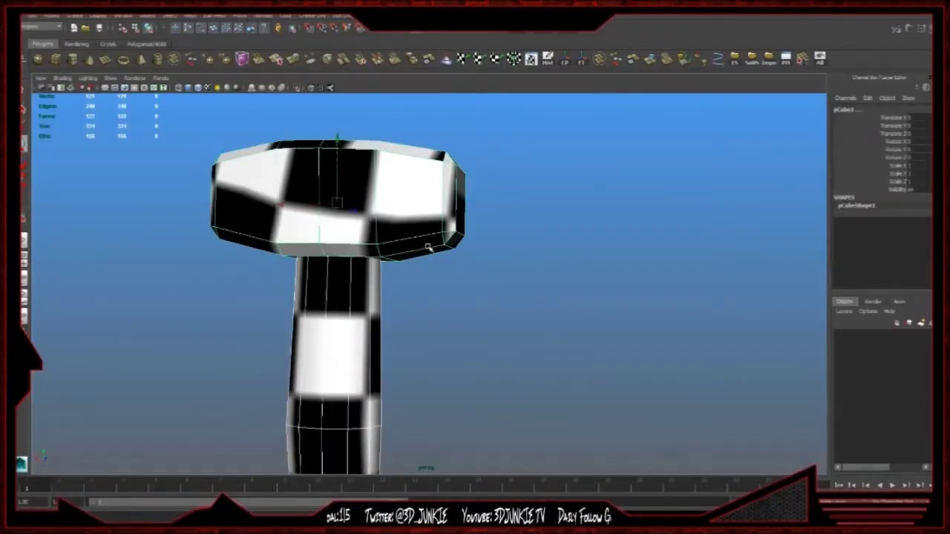
key("g")
left_click(592, 188)
key("ctrl+z")
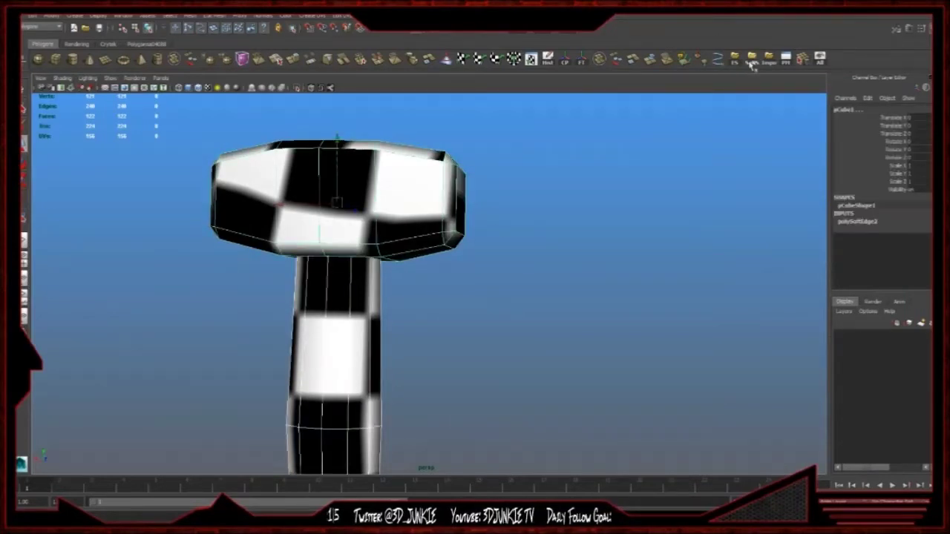
- Export the selected low-poly hammer into the Desktop hammer folder, replacing hammer_lp.obj
left_click(734, 59)
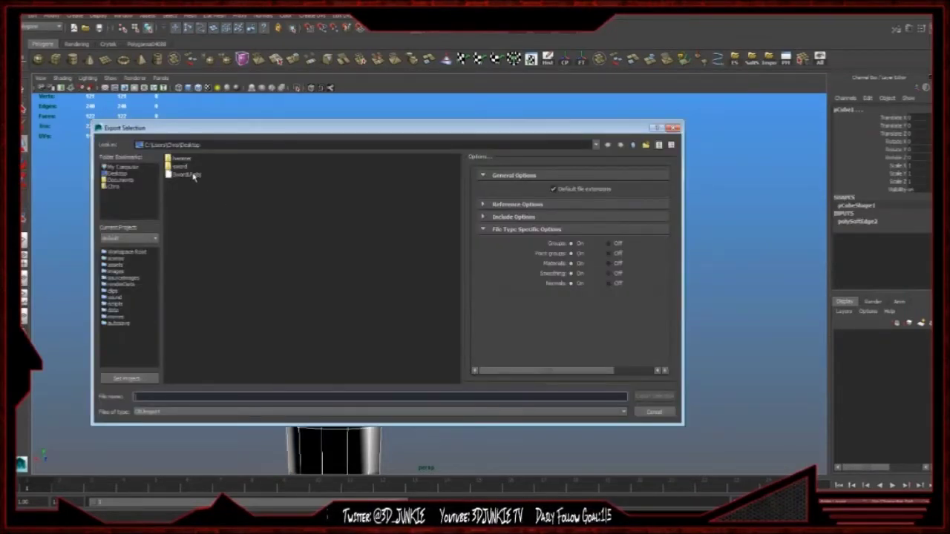
double_click(189, 162)
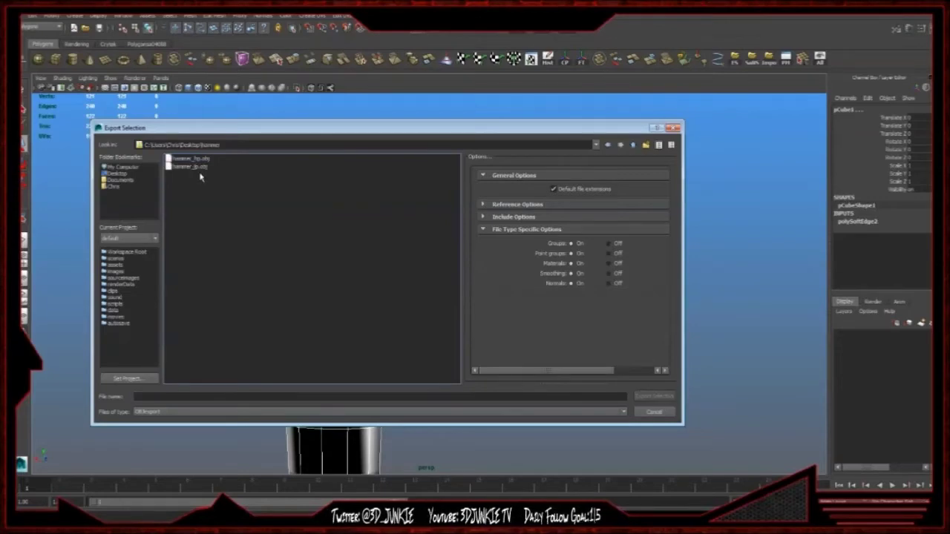
double_click(199, 168)
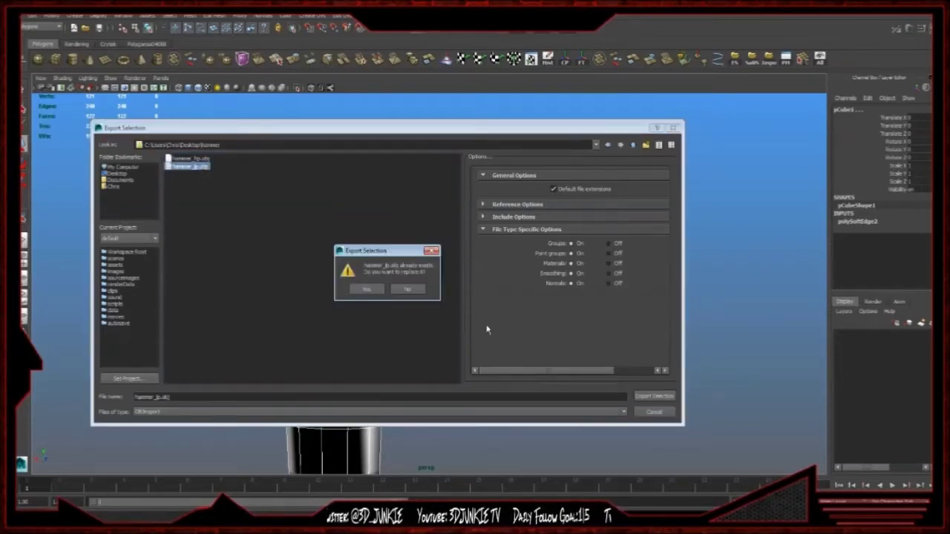
left_click(365, 290)
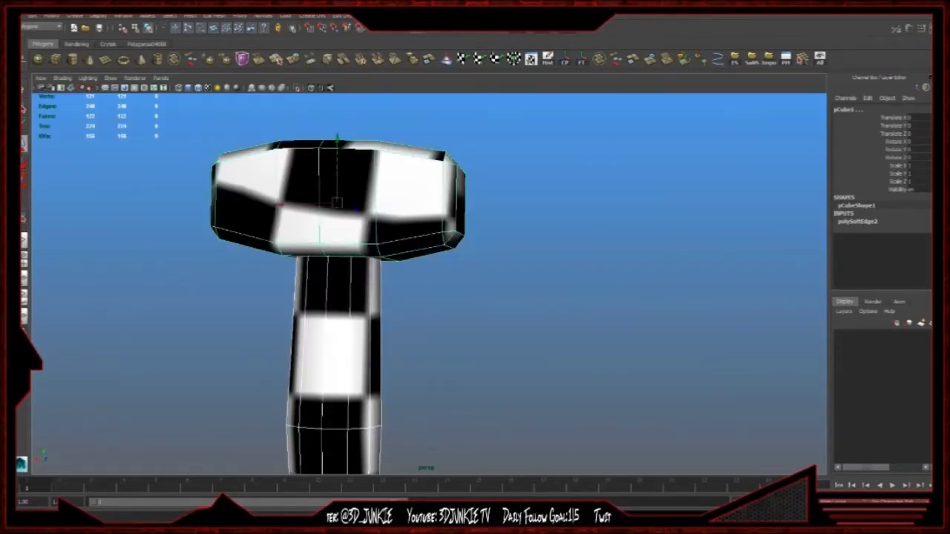
- Switch to xNormal and remove the old meshes from the high definition and low definition mesh lists
key("super+d")
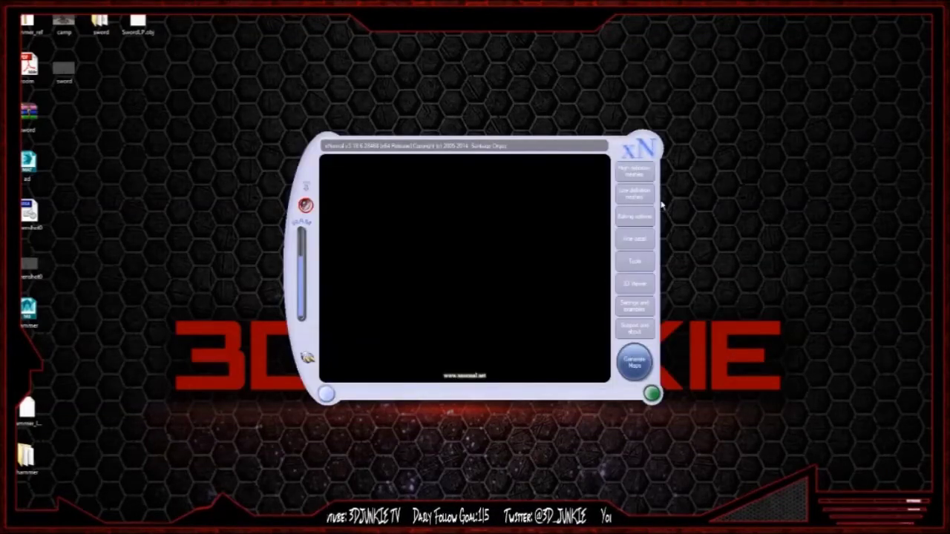
left_click(630, 175)
right_click(448, 190)
left_click(512, 245)
left_click(628, 194)
right_click(404, 184)
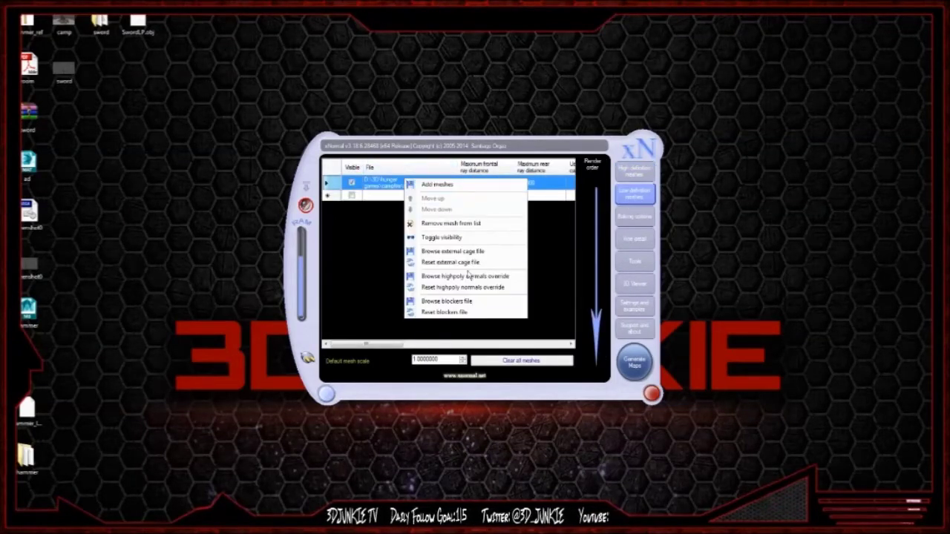
left_click(445, 219)
- Add hammer_hp.obj from the Desktop hammer folder as the high definition mesh
left_click(631, 175)
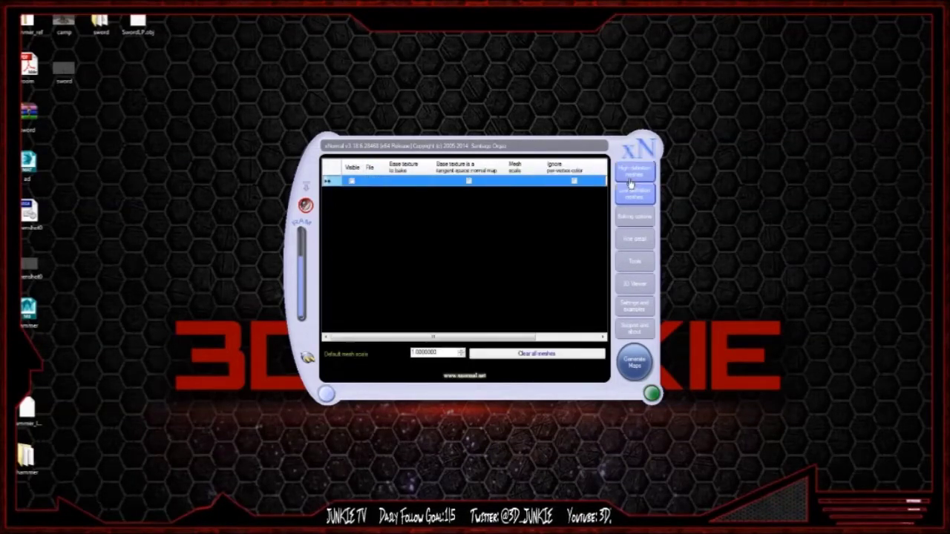
right_click(428, 183)
left_click(457, 188)
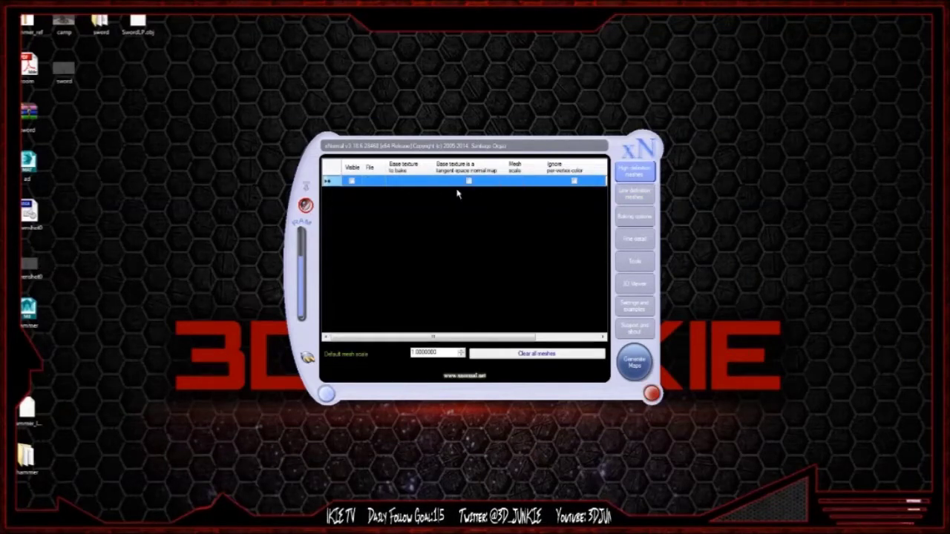
left_click(320, 189)
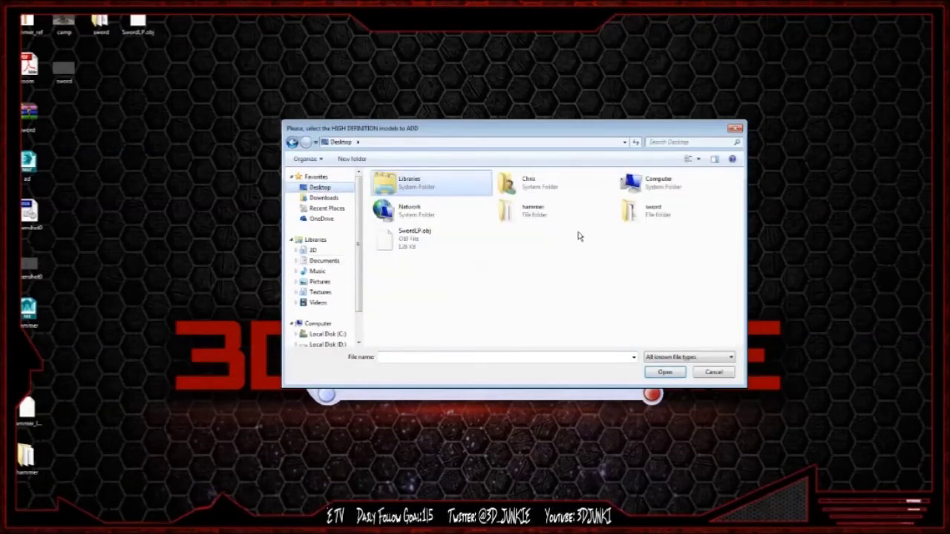
double_click(529, 212)
left_click(415, 191)
double_click(416, 191)
- Add hammer_lp.obj from the hammer folder as the low definition mesh
left_click(635, 194)
right_click(396, 178)
left_click(428, 188)
double_click(401, 198)
- Set the baking output size to 256 by 256
left_click(636, 261)
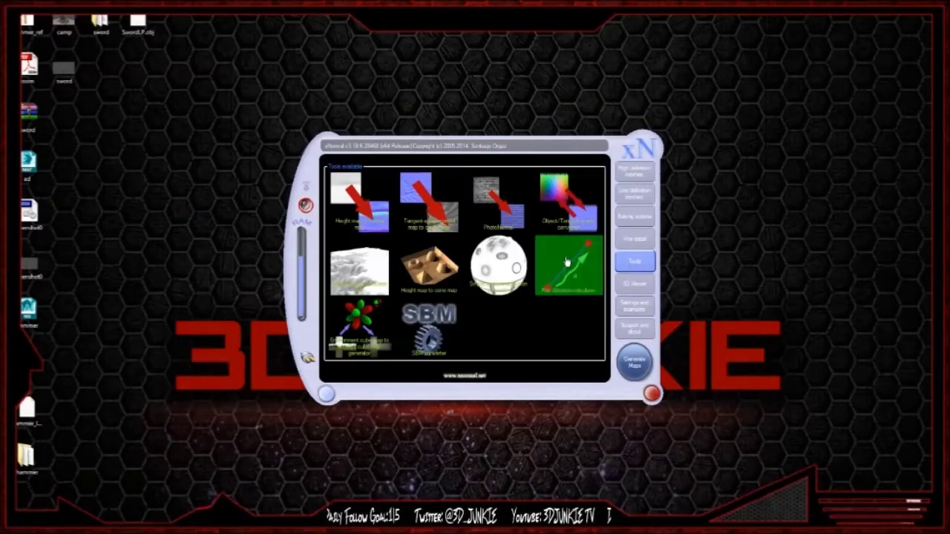
left_click(635, 238)
left_click(635, 218)
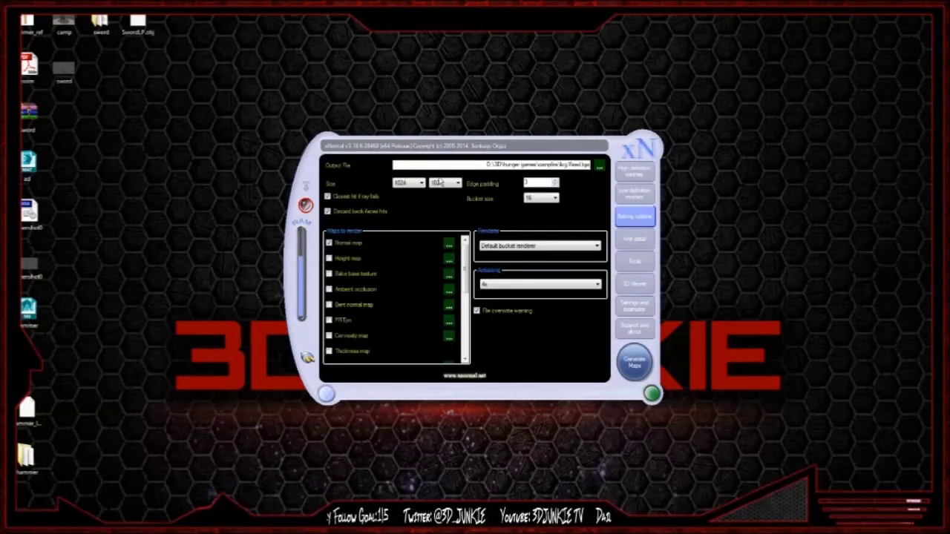
left_click(409, 183)
left_click(408, 221)
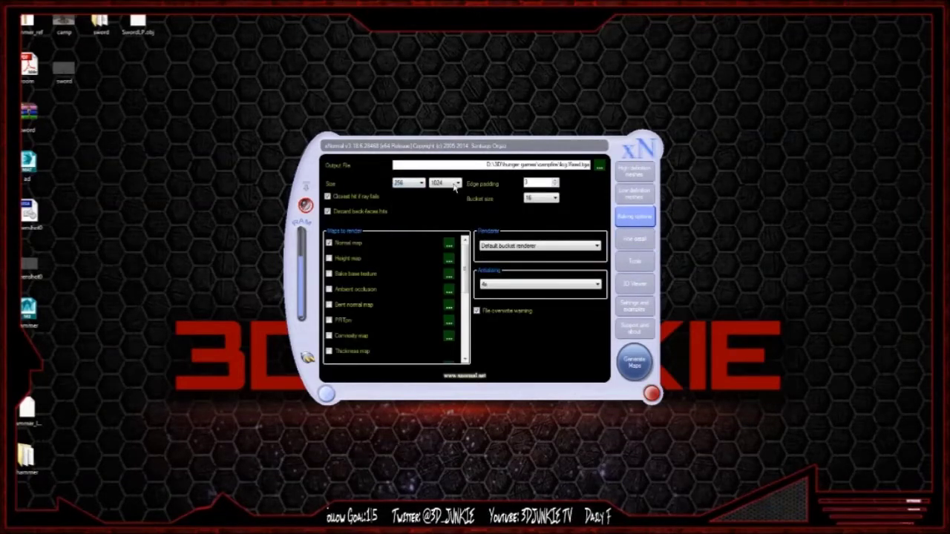
left_click(455, 186)
left_click(443, 223)
- Set the bake output to a TGA file named hammer in the Desktop hammer folder
left_click(599, 166)
left_click(320, 187)
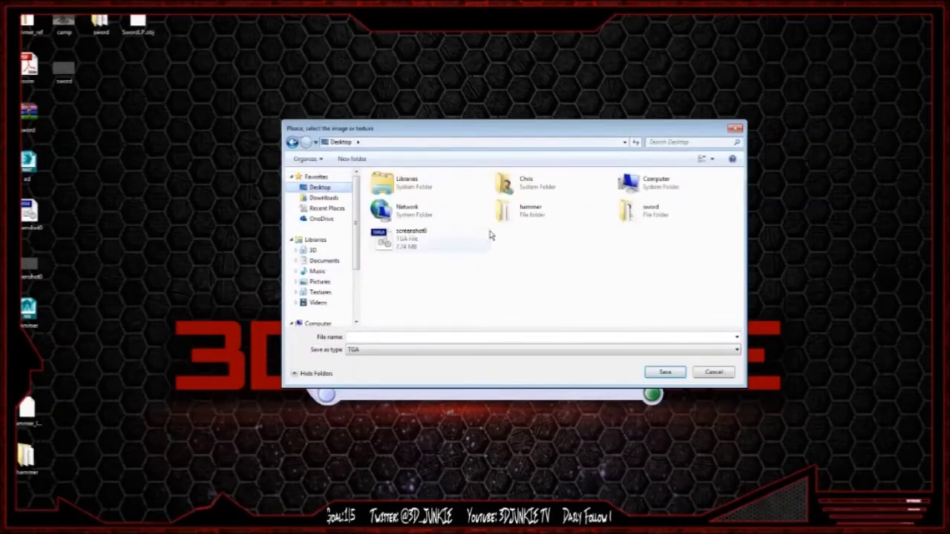
double_click(533, 212)
left_click(410, 336)
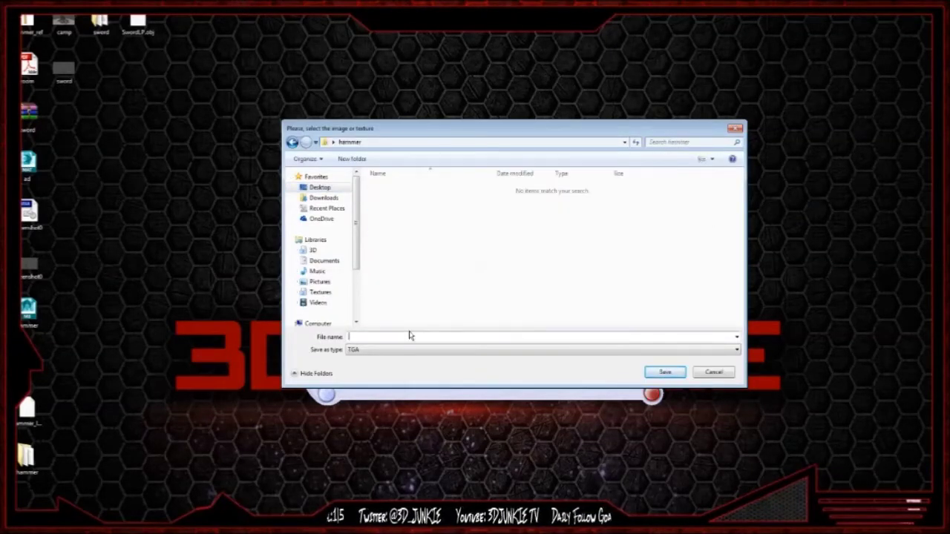
type("hammer")
key("Return")
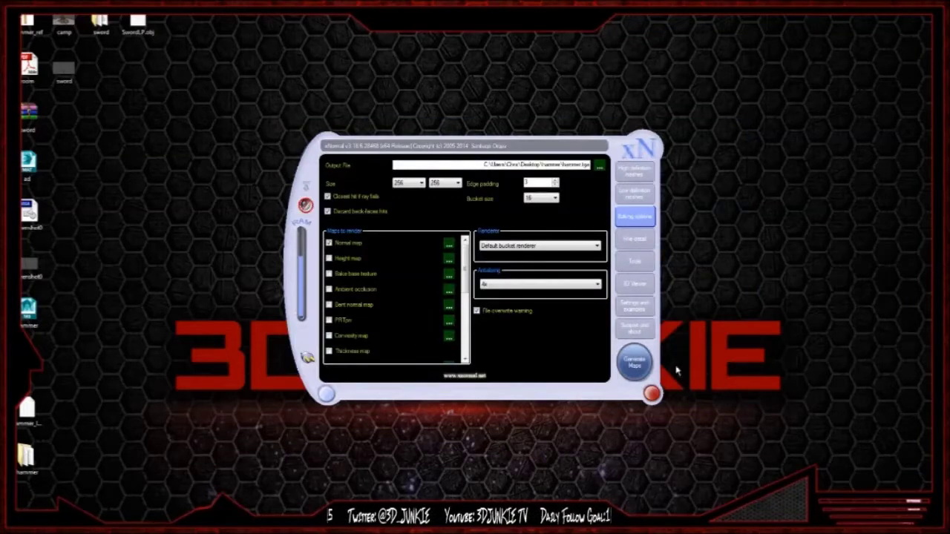
- Try baking the normal map at 256 by 256, abort the bake, and close the preview
left_click(637, 363)
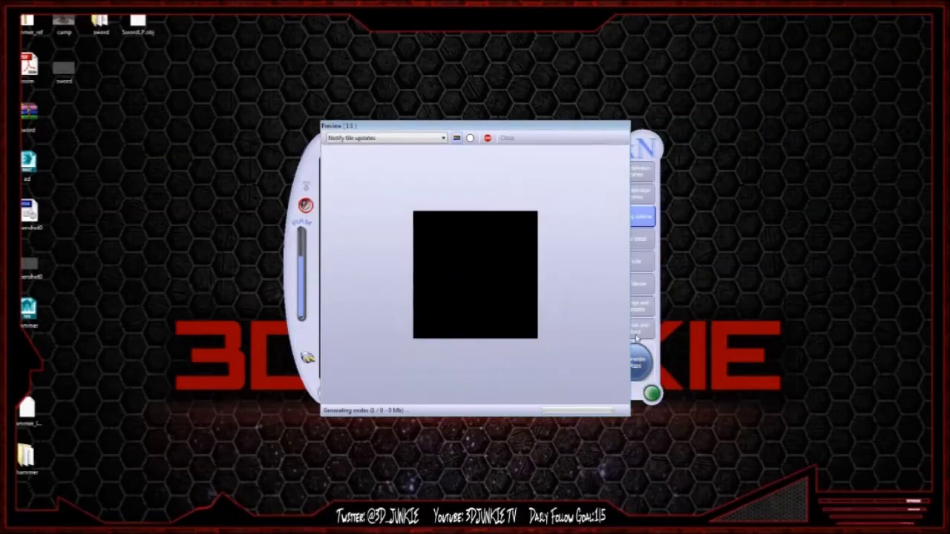
left_click(487, 138)
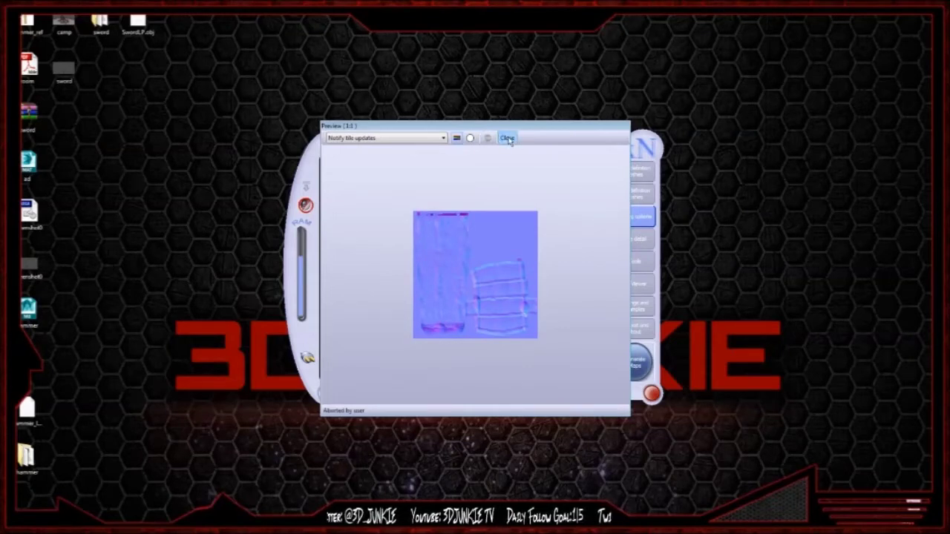
left_click(508, 139)
- Set the baking output size to 2048 by 2048
left_click(418, 186)
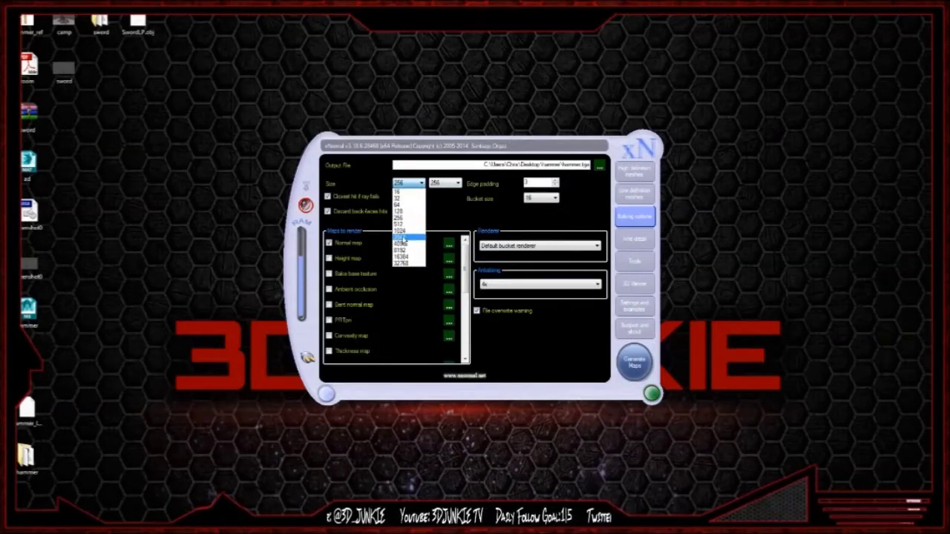
left_click(410, 236)
left_click(452, 186)
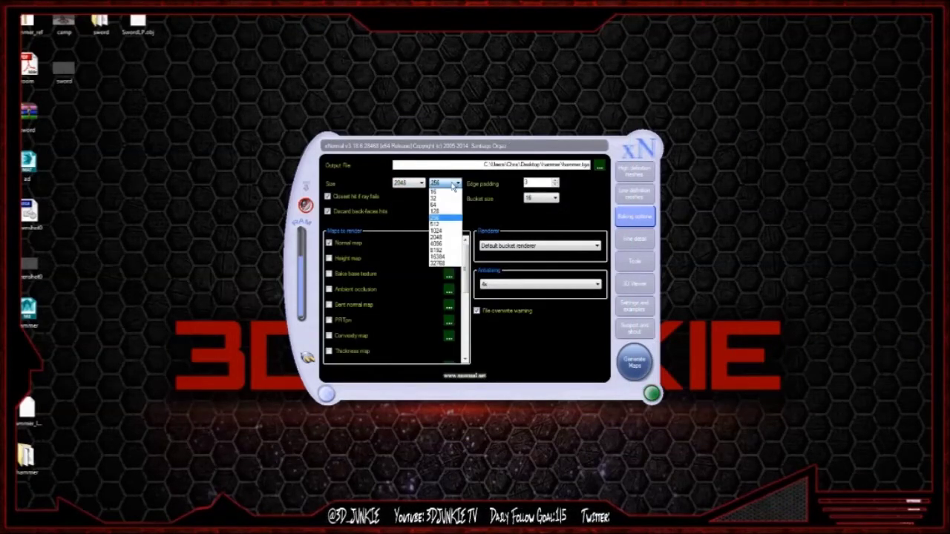
left_click(448, 237)
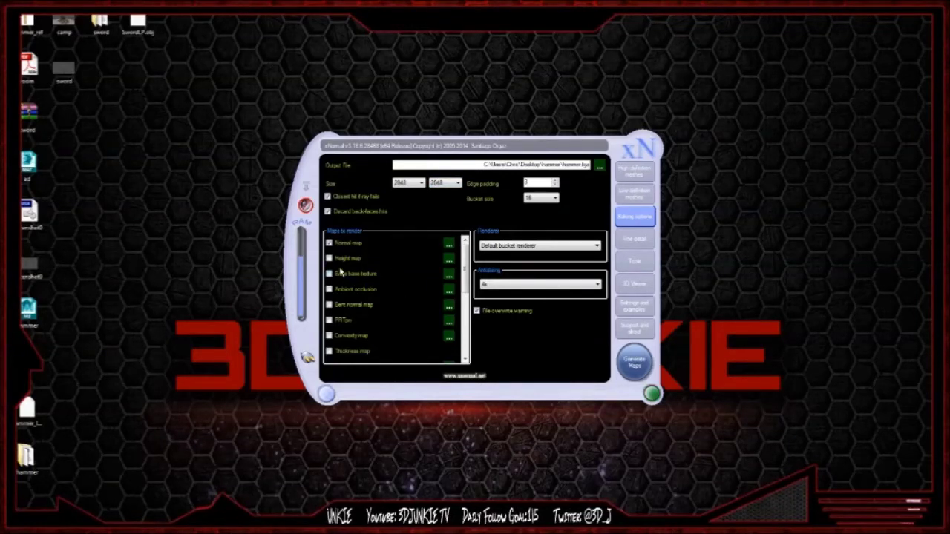
- Enable the ambient occlusion and cavity maps alongside the normal map, keeping the bucket size at 16
left_click_drag(462, 282, 457, 316)
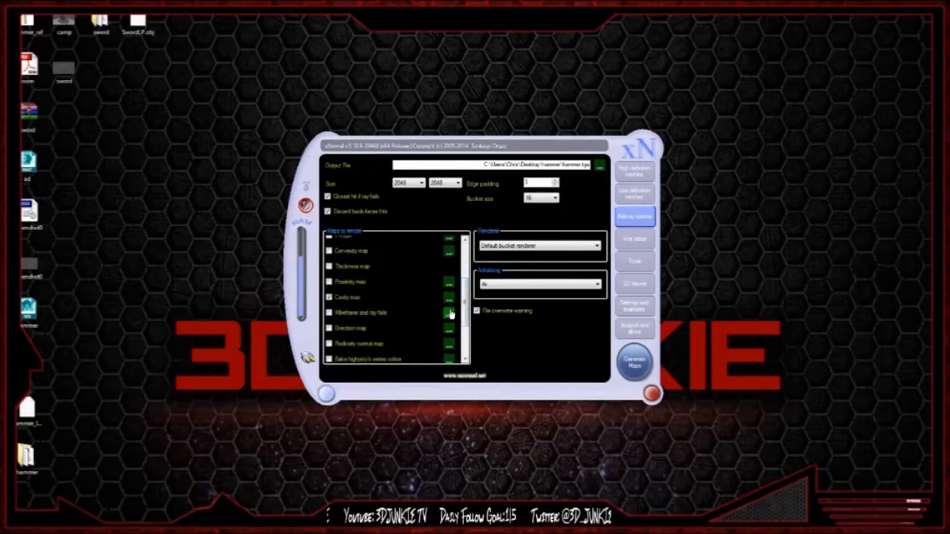
scroll(363, 282, "up", 3)
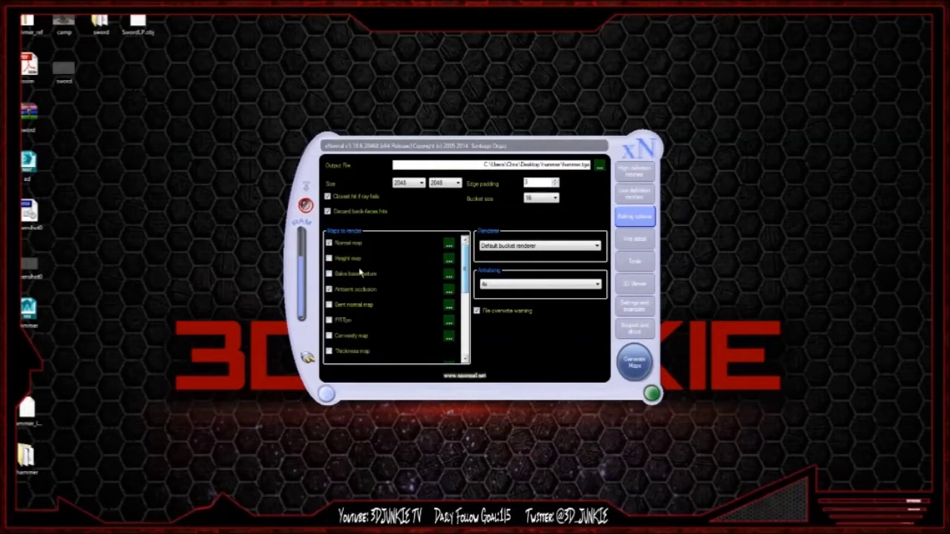
left_click(544, 199)
left_click(544, 204)
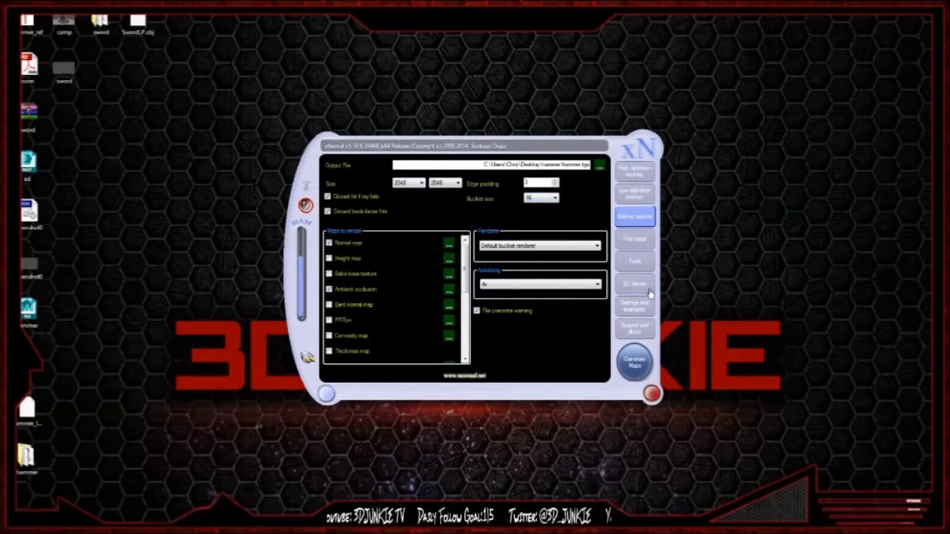
- Start the ray distance calculator on hammer_lp.obj
left_click(636, 263)
left_click(561, 266)
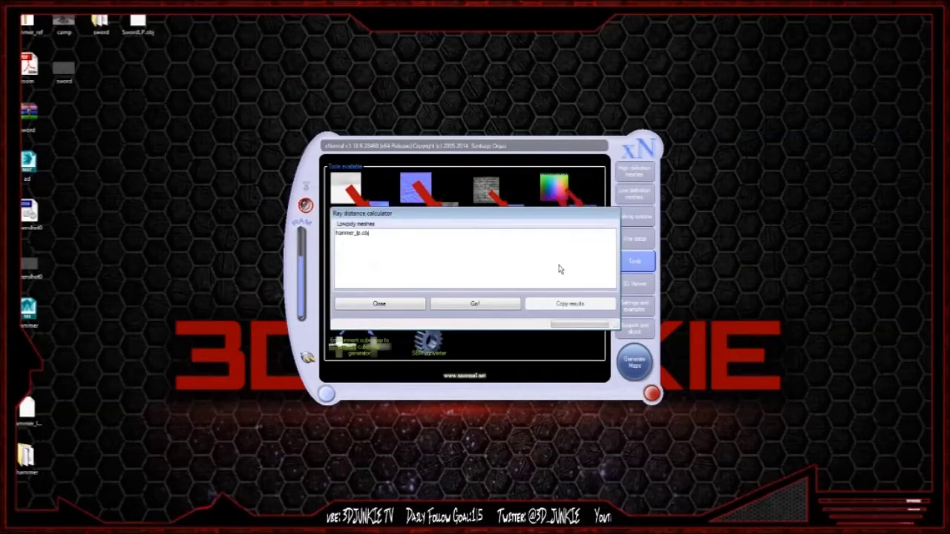
left_click(478, 303)
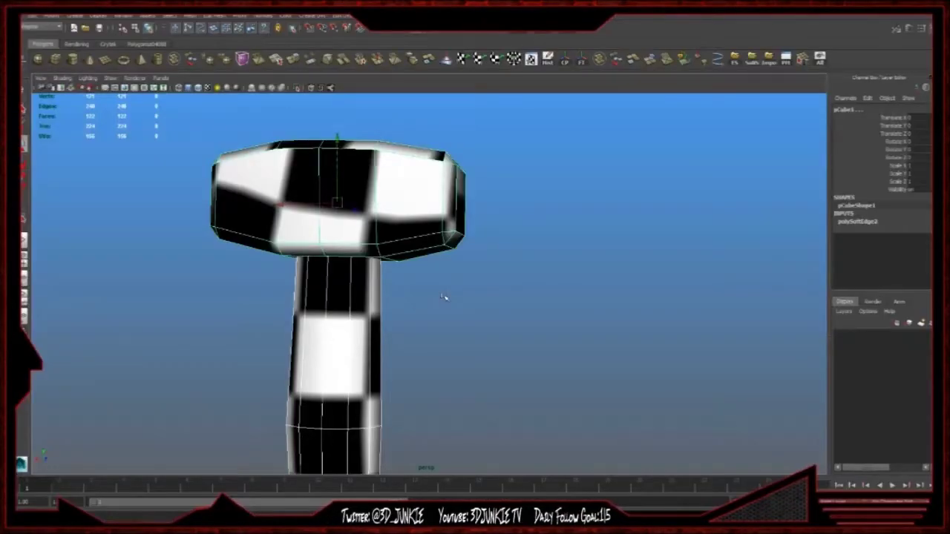
- Switch to Maya, show the hammer in untextured shading, and examine its overall shape
left_click(439, 295)
left_click(354, 278)
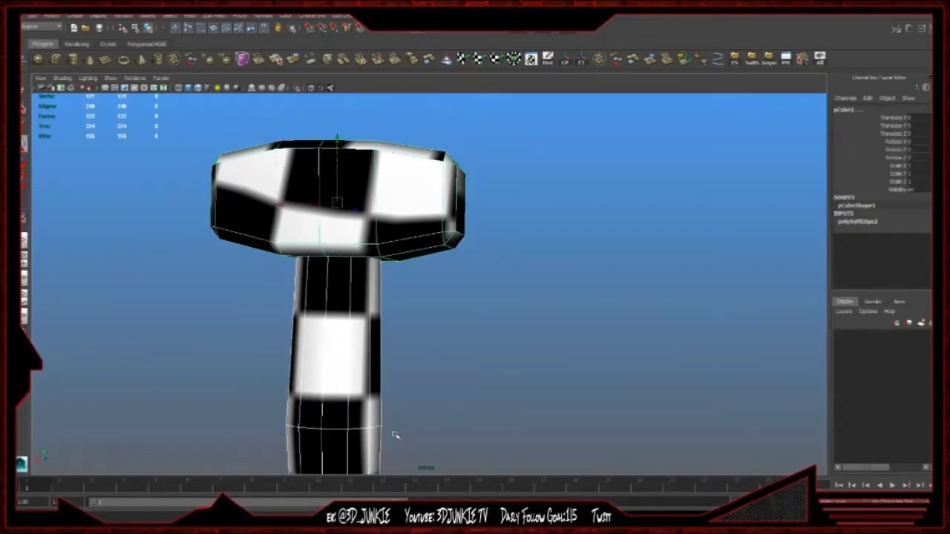
key("5")
left_click(556, 300)
right_click_drag(582, 295, 431, 277, "alt")
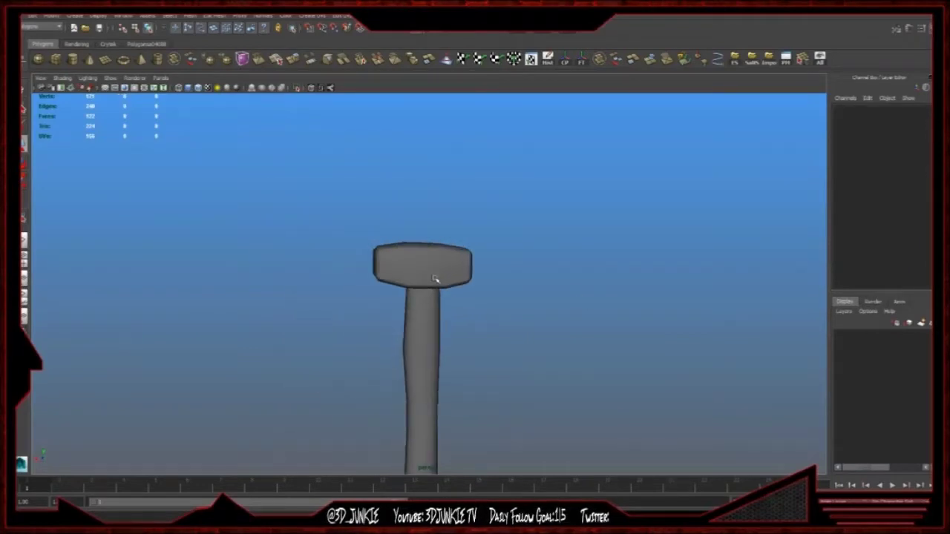
key("ctrl+z")
key("f")
left_click(604, 292)
right_click_drag(604, 292, 401, 286, "alt")
left_click_drag(401, 286, 554, 259, "alt")
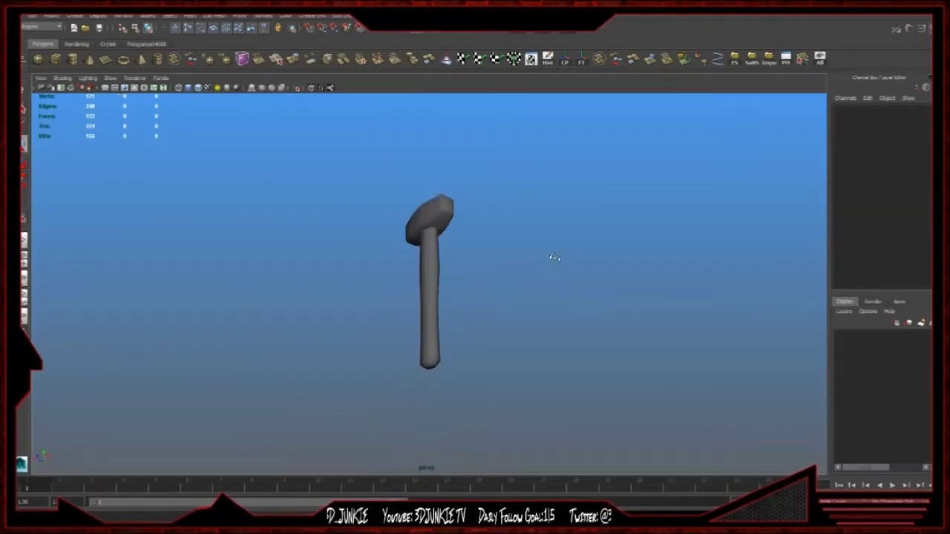
- Examine the hammer's separate head and handle meshes up close and frame the whole model
right_click_drag(312, 241, 491, 250, "alt")
middle_click_drag(455, 218, 438, 254, "alt")
left_click(431, 263)
left_click(464, 185)
left_click_drag(466, 186, 419, 265, "alt")
left_click(454, 245)
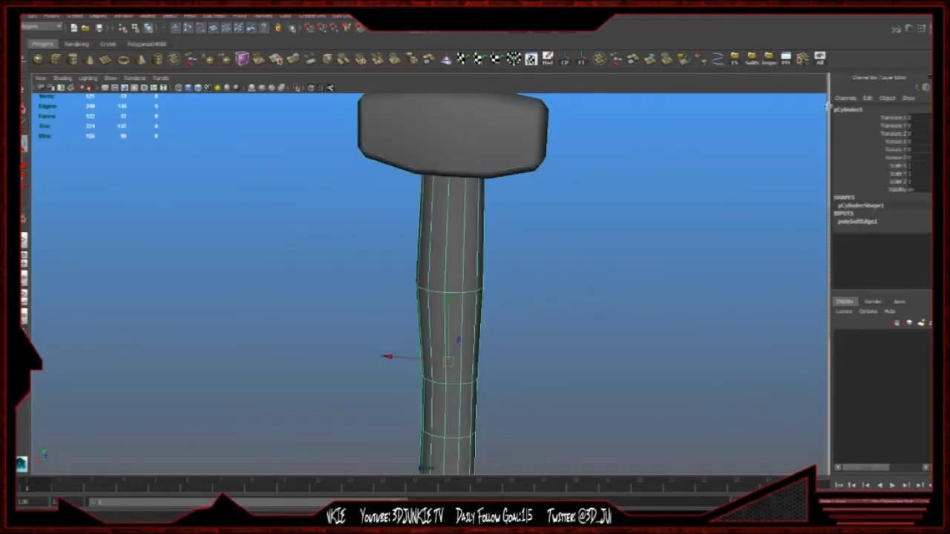
left_click(578, 246)
key("f")
left_click_drag(356, 112, 507, 218)
left_click(599, 219)
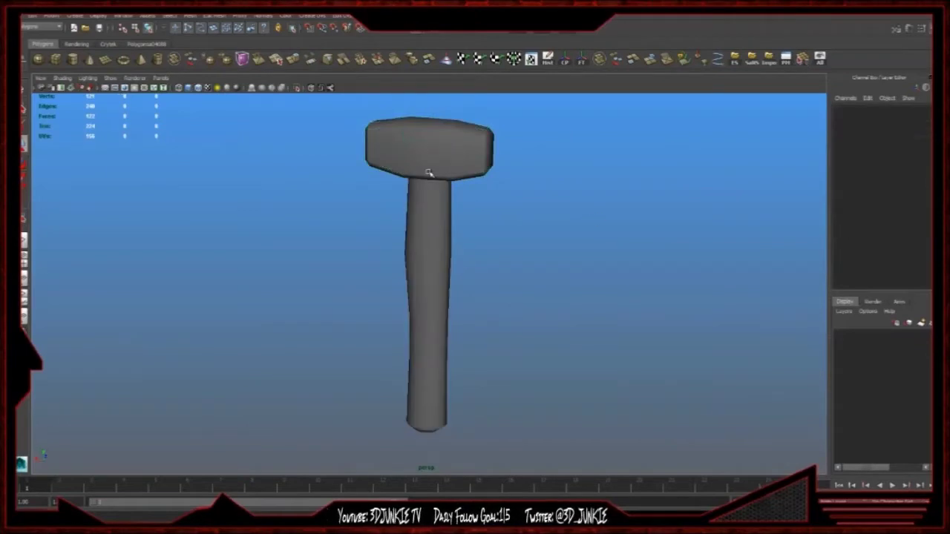
- Combine the hammer's head and handle into one mesh and name it hammer
left_click_drag(364, 152, 594, 239)
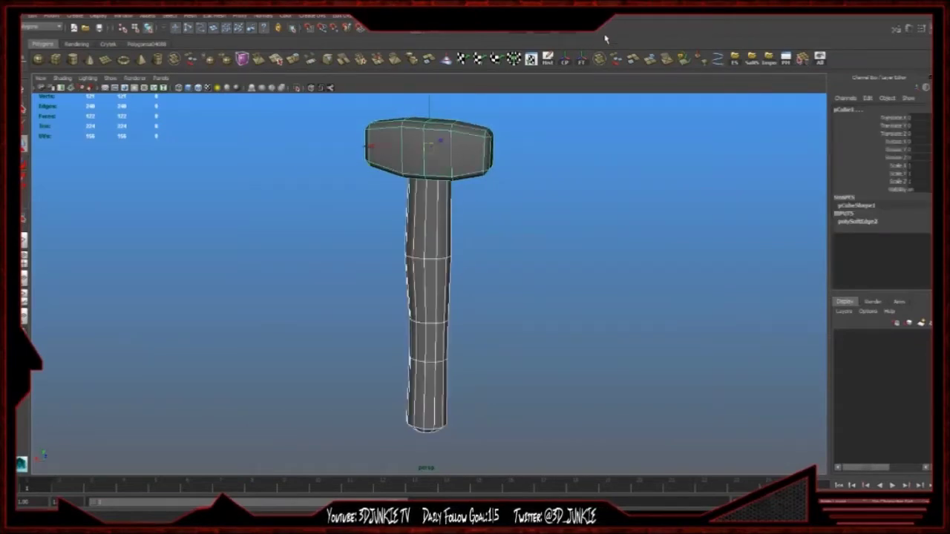
left_click(600, 58)
left_click(877, 112)
type("hammer")
key("Return")
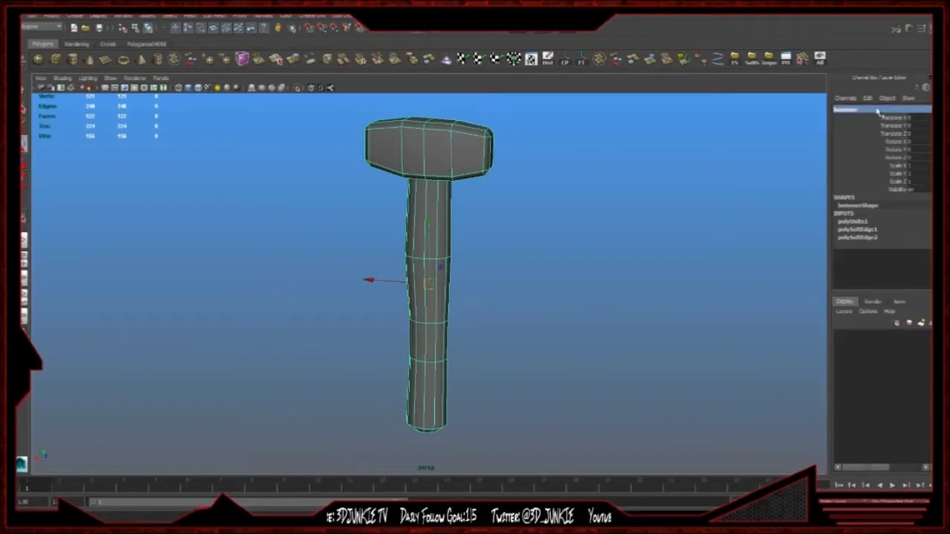
- Delete the construction history of the combined hammer mesh
left_click(548, 58)
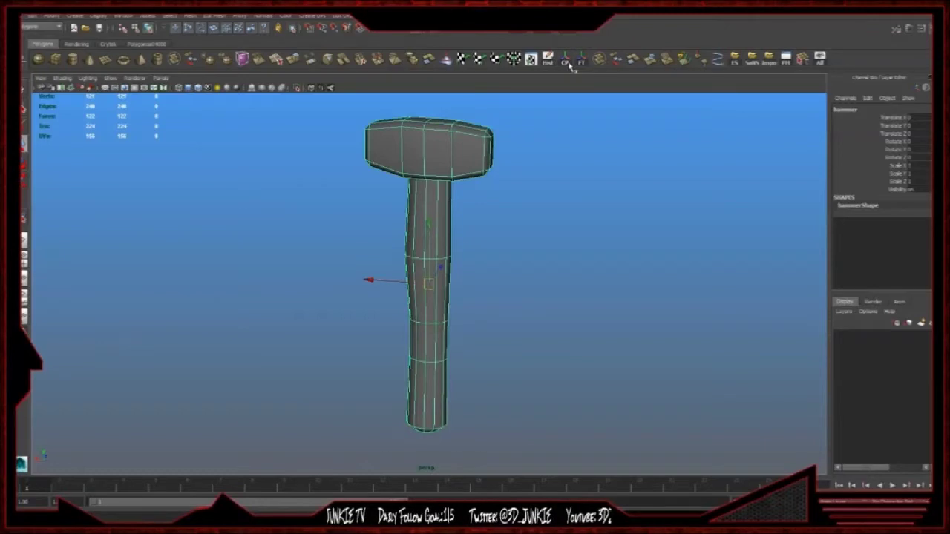
left_click(478, 246)
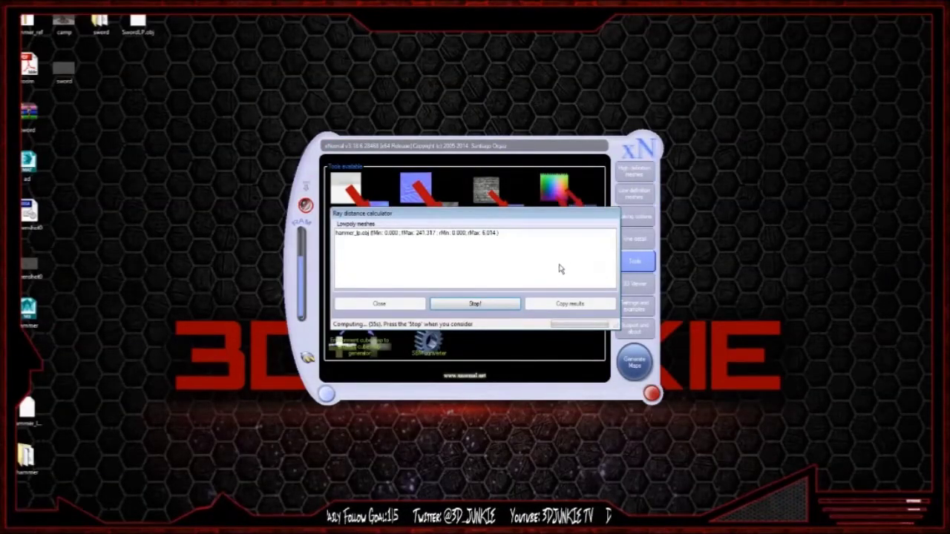
- Return to xNormal, stop the ray distance calculation, copy its results, and close the calculator
left_click(480, 305)
left_click(562, 304)
left_click(499, 309)
left_click(380, 304)
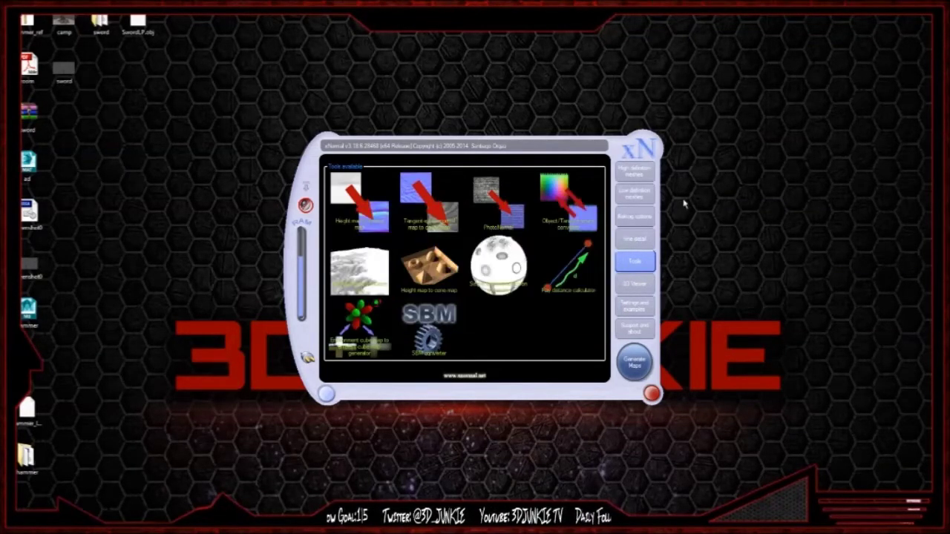
- Generate the hammer's normal, ambient occlusion and cavity maps at 2048 by 2048
left_click(634, 362)
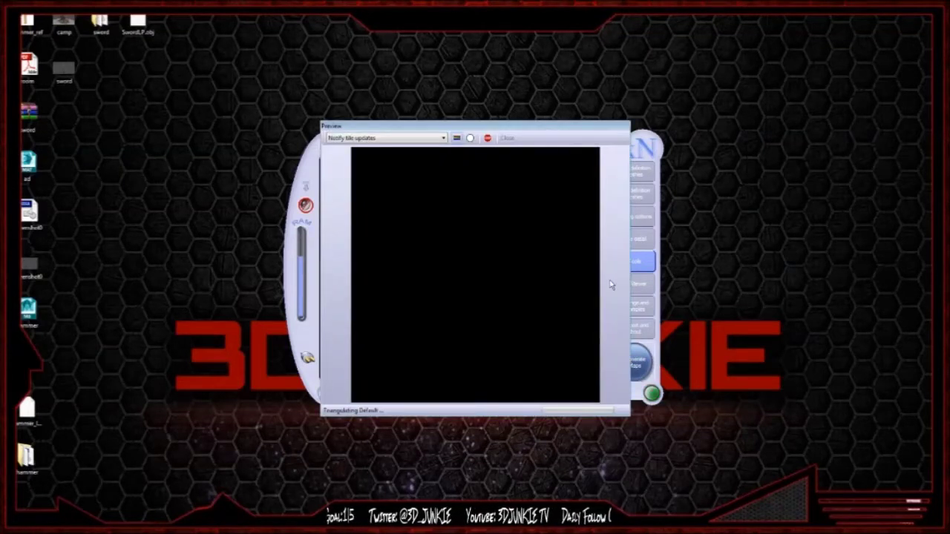
left_click(520, 308)
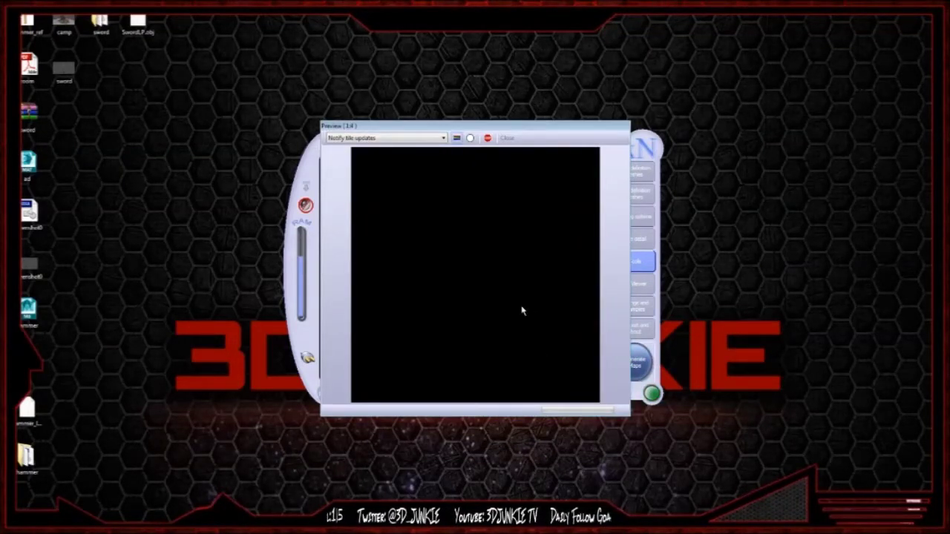
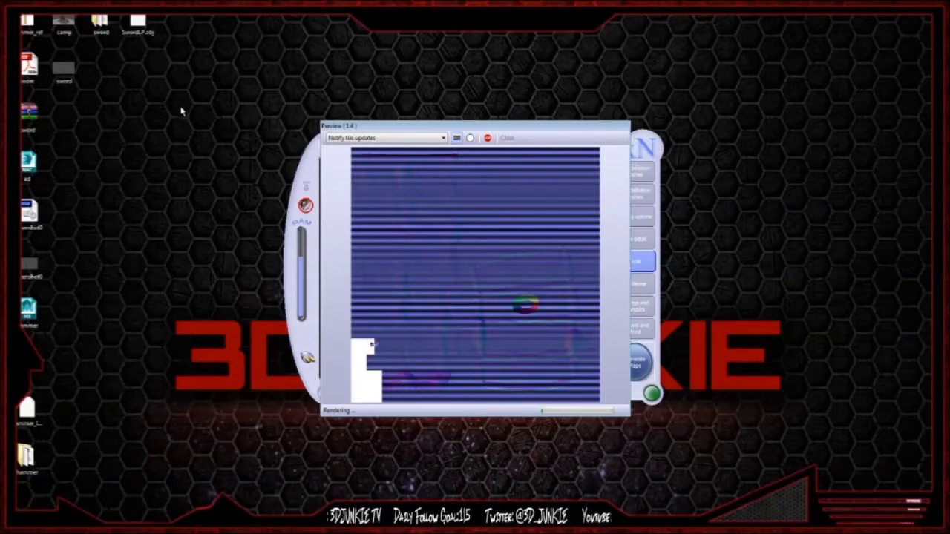
- Open the baked hammer_normals.tga from the Desktop hammer folder in Photoshop
double_click(104, 24)
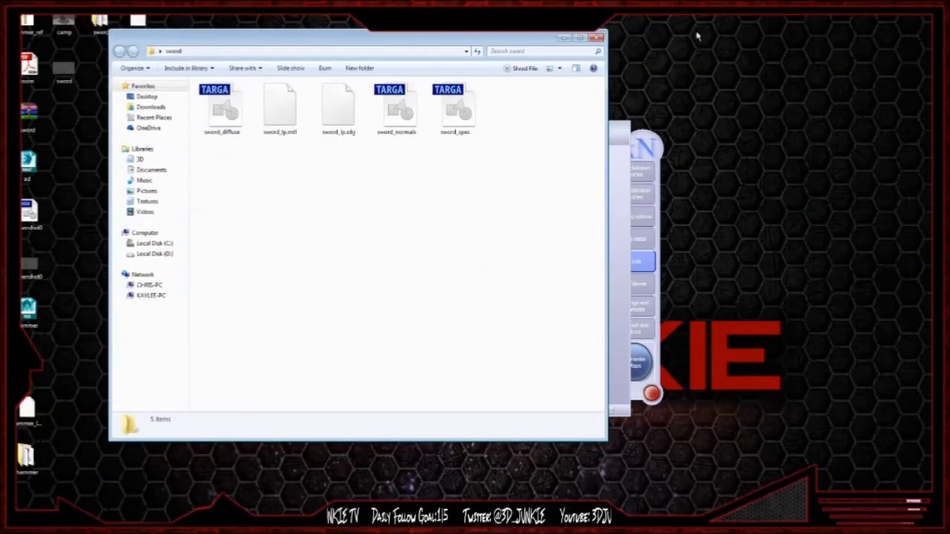
left_click(594, 37)
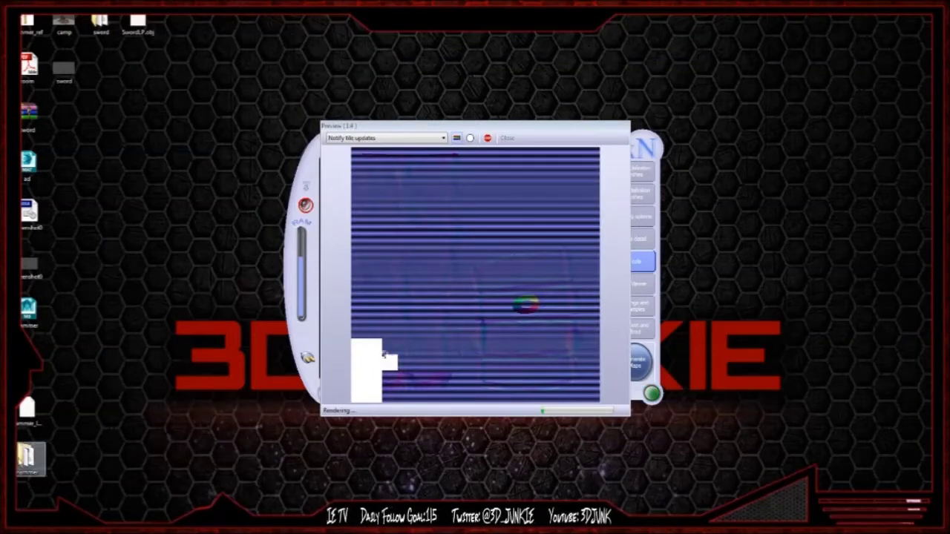
double_click(26, 456)
left_click(249, 140)
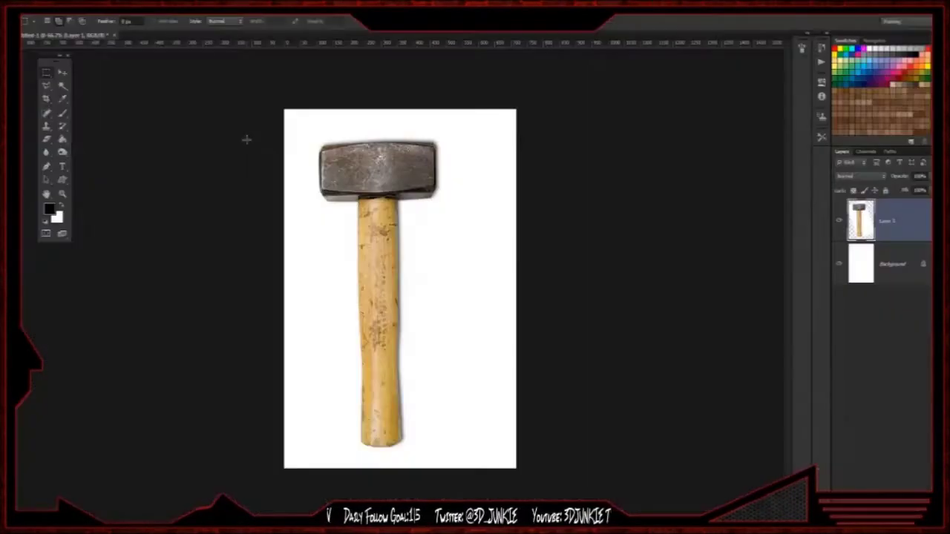
scroll(415, 299, "up", 10, "alt")
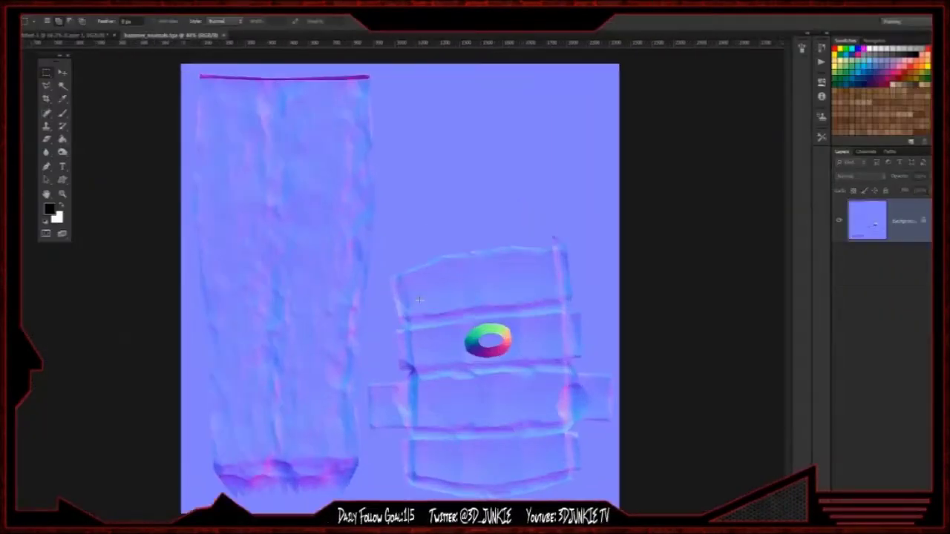
- Convert the normal map's locked background into an editable layer with the default settings
left_click_drag(495, 330, 333, 223)
scroll(416, 282, "up", 5, "alt")
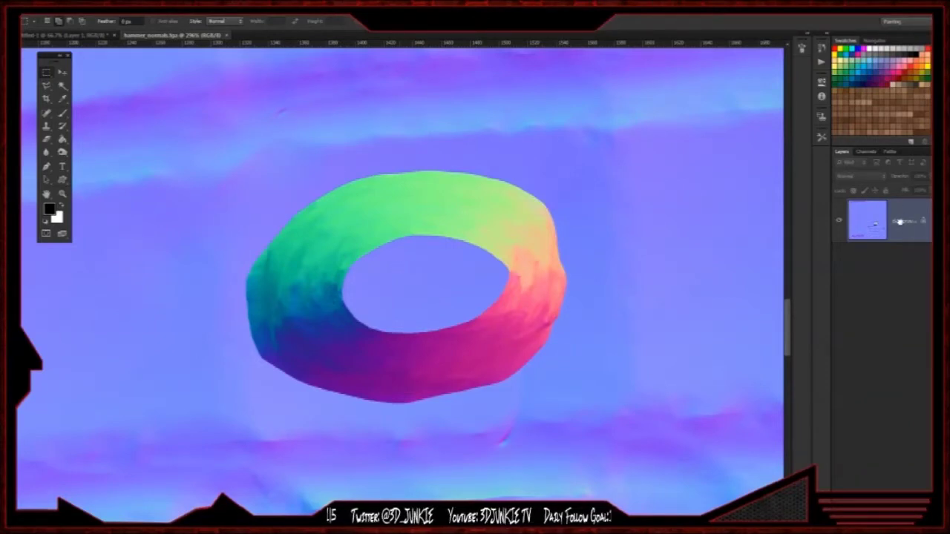
key("ctrl+shift+n")
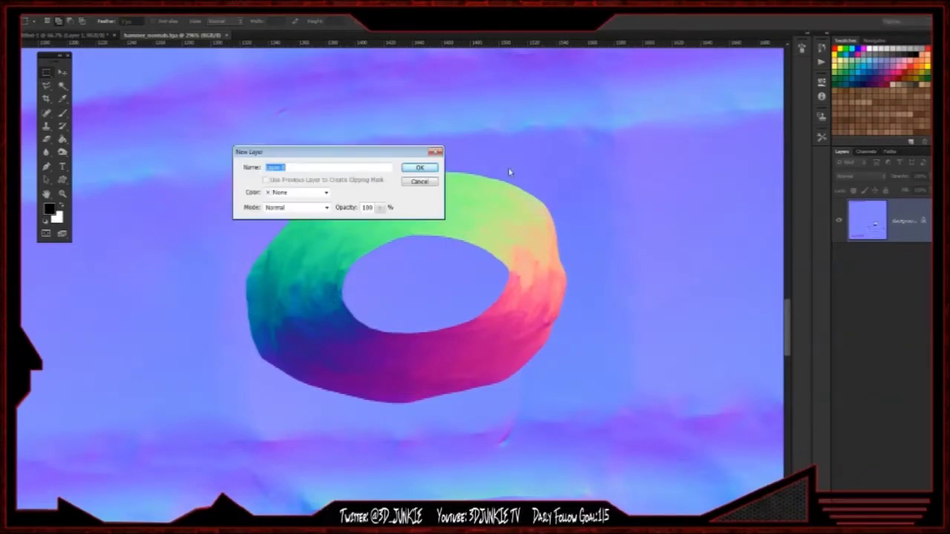
left_click(406, 169)
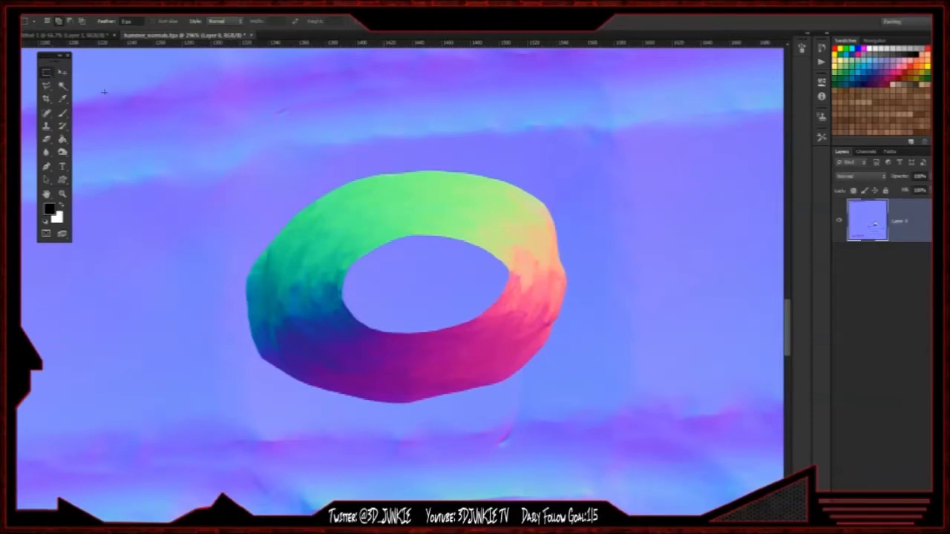
- Activate the Brush tool and sample the map's flat background blue, #8080ff, as the foreground colour
key("b")
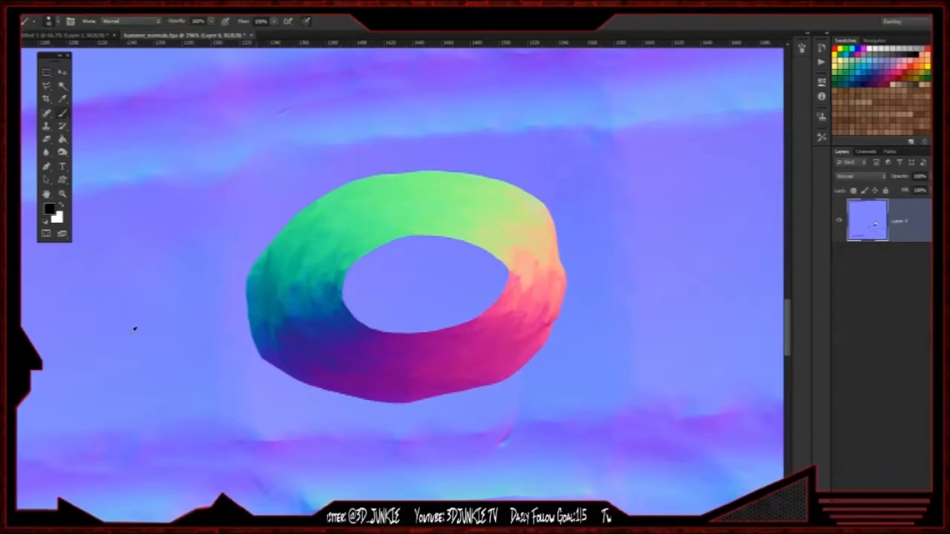
left_click(168, 311, "alt")
left_click(51, 210)
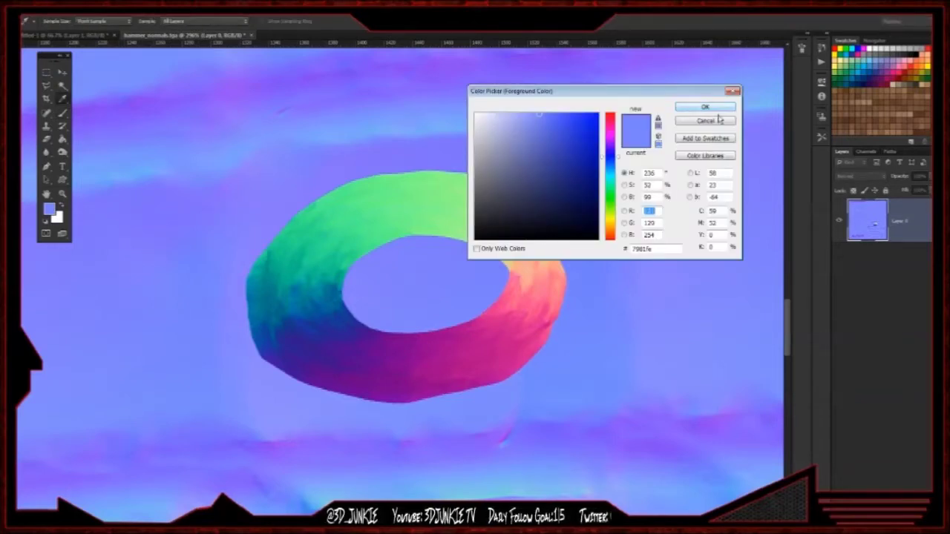
left_click(732, 92)
mouse_move(577, 60)
left_mouse_down()
mouse_move(555, 239)
mouse_move(397, 453)
left_mouse_up()
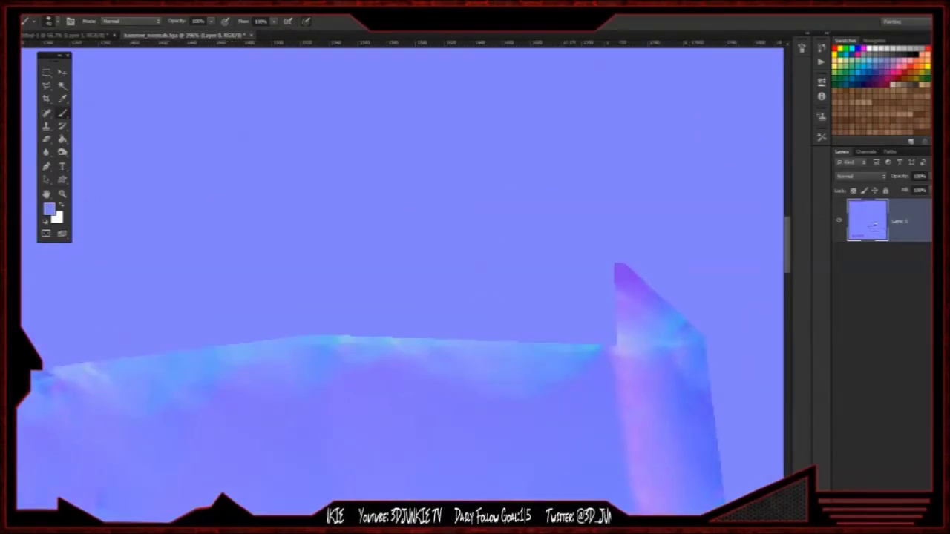
left_click(49, 209)
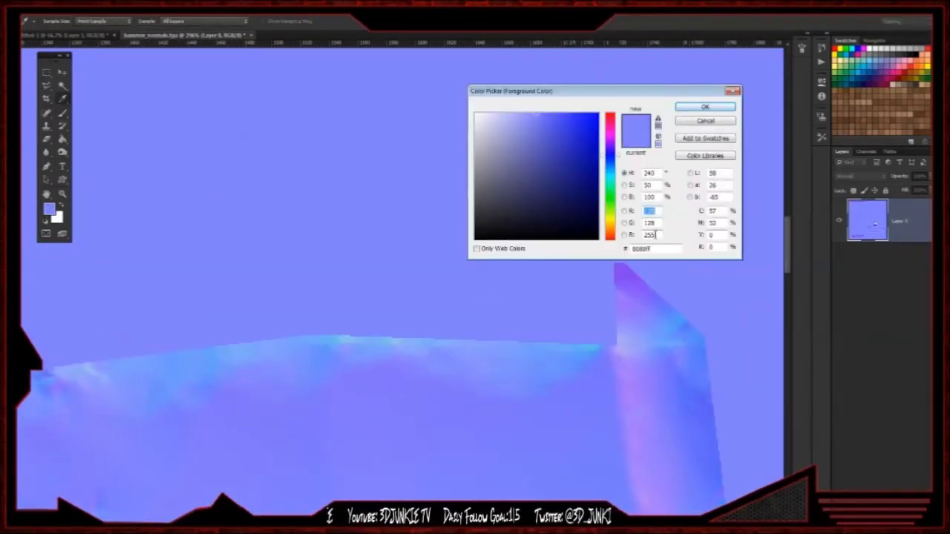
left_click(709, 110)
- Paint over the coloured ring artifact on the hammer head's part of the normal map with the sampled blue
left_click_drag(469, 256, 517, 139)
scroll(401, 223, "down", 2)
scroll(384, 204, "down", 4, "alt")
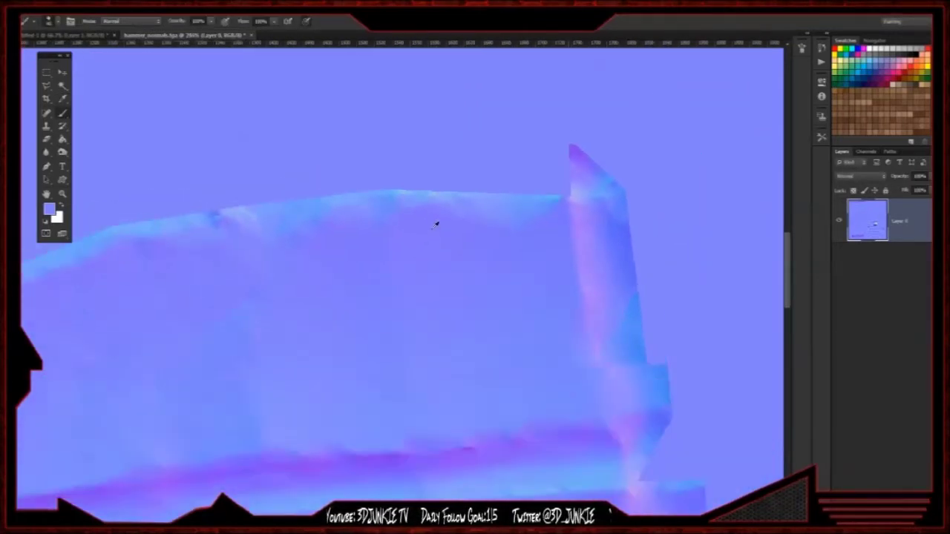
mouse_move(485, 290)
left_mouse_down()
mouse_move(483, 233)
mouse_move(550, 107)
left_mouse_up()
mouse_move(473, 257)
left_mouse_down()
mouse_move(481, 279)
mouse_move(454, 301)
mouse_move(417, 310)
mouse_move(426, 297)
mouse_move(404, 299)
mouse_move(375, 282)
mouse_move(393, 253)
mouse_move(437, 234)
mouse_move(450, 245)
mouse_move(411, 260)
mouse_move(376, 294)
mouse_move(405, 292)
mouse_move(479, 246)
mouse_move(413, 239)
left_mouse_up()
mouse_move(384, 274)
left_mouse_down()
mouse_move(425, 229)
mouse_move(492, 195)
left_mouse_up()
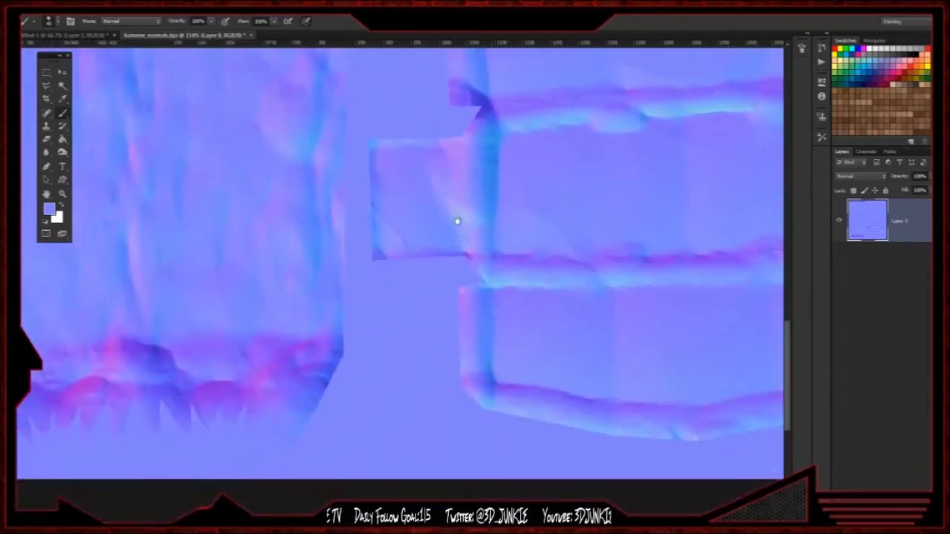
- Lower the brush opacity and paint over the jagged spikes along the lower edge of the handle's normal map
left_click_drag(394, 256, 389, 259)
scroll(388, 259, "up", 2)
scroll(389, 274, "right", 3, "shift")
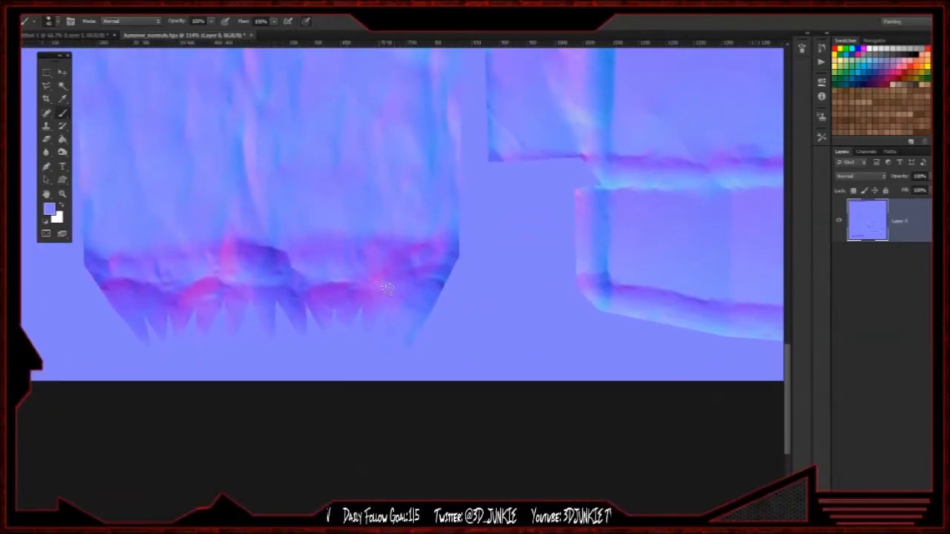
left_click(211, 21)
left_click_drag(211, 35, 192, 36)
left_click_drag(323, 307, 353, 281)
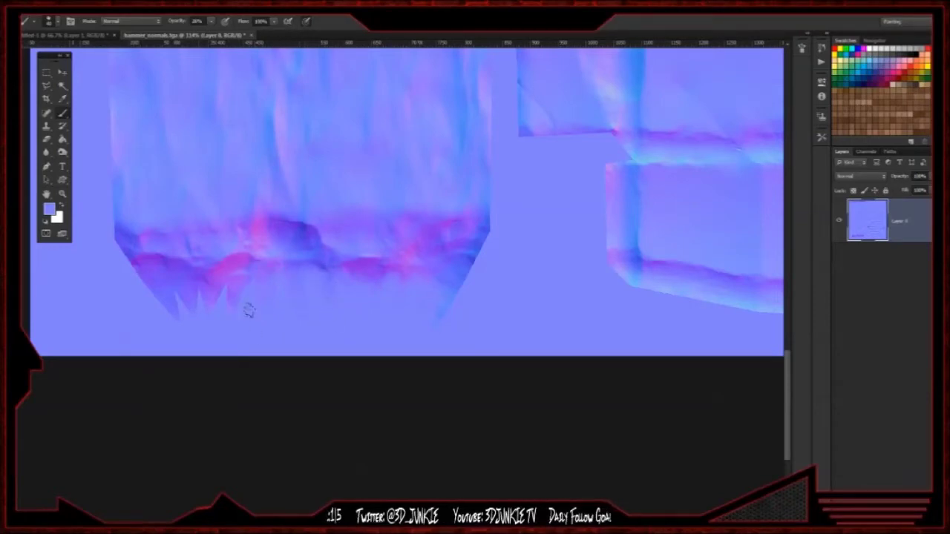
left_click_drag(235, 274, 210, 318)
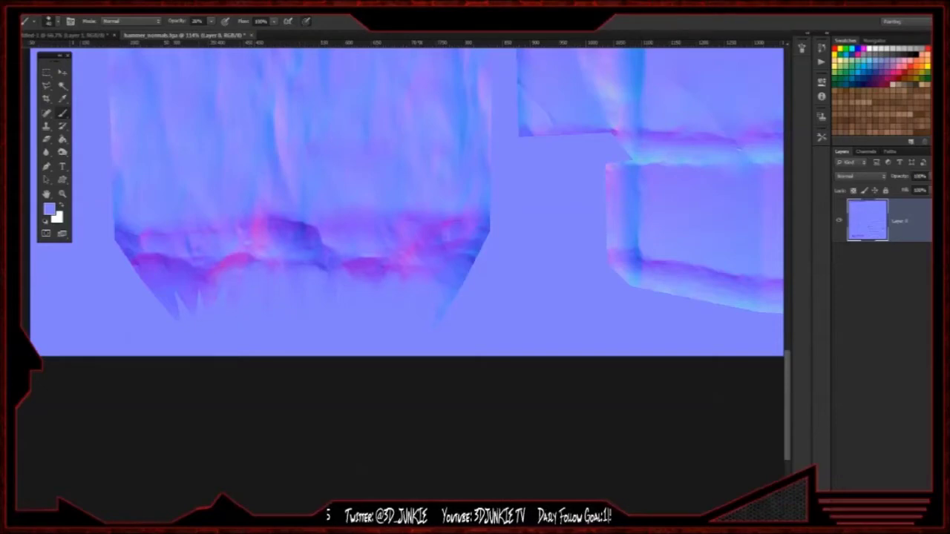
left_click_drag(205, 276, 187, 340)
left_click_drag(180, 299, 200, 331)
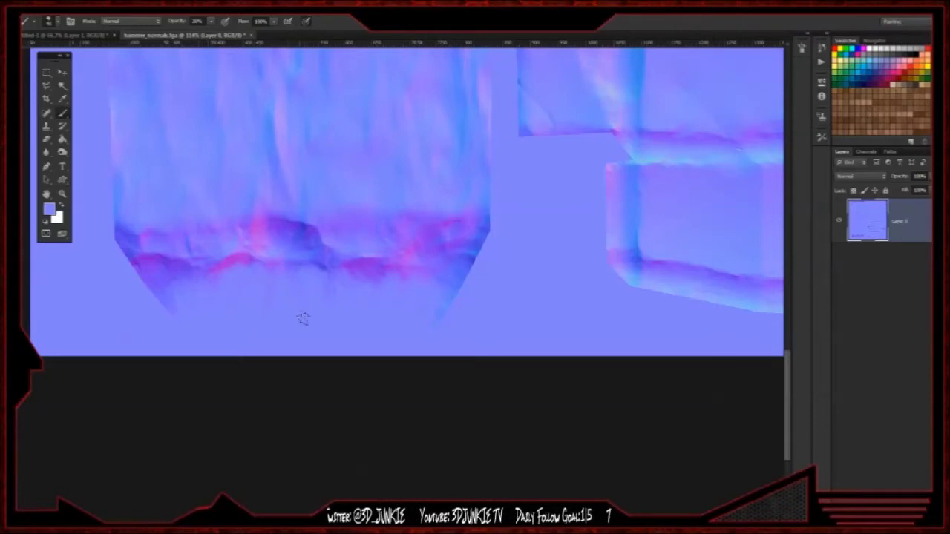
- Examine the edges of the hammer-head pieces and the handle in the normal map for leftover baking artefacts
left_click_drag(477, 277, 199, 362)
mouse_move(510, 203)
left_mouse_down()
mouse_move(416, 316)
mouse_move(455, 311)
left_mouse_up()
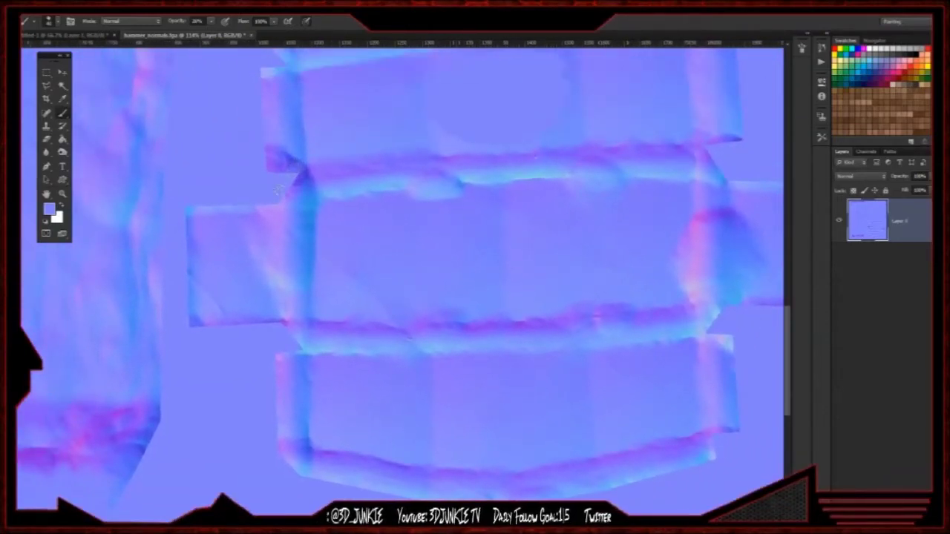
left_click_drag(471, 188, 371, 230)
left_click_drag(483, 224, 334, 195)
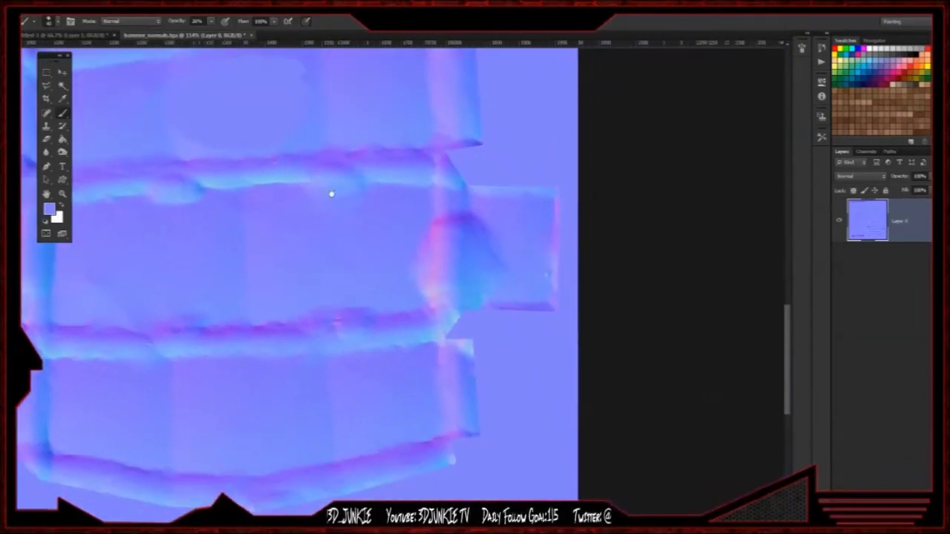
left_click_drag(433, 187, 433, 221)
left_click_drag(414, 161, 564, 339)
left_click_drag(333, 184, 413, 260)
left_click_drag(441, 220, 394, 265)
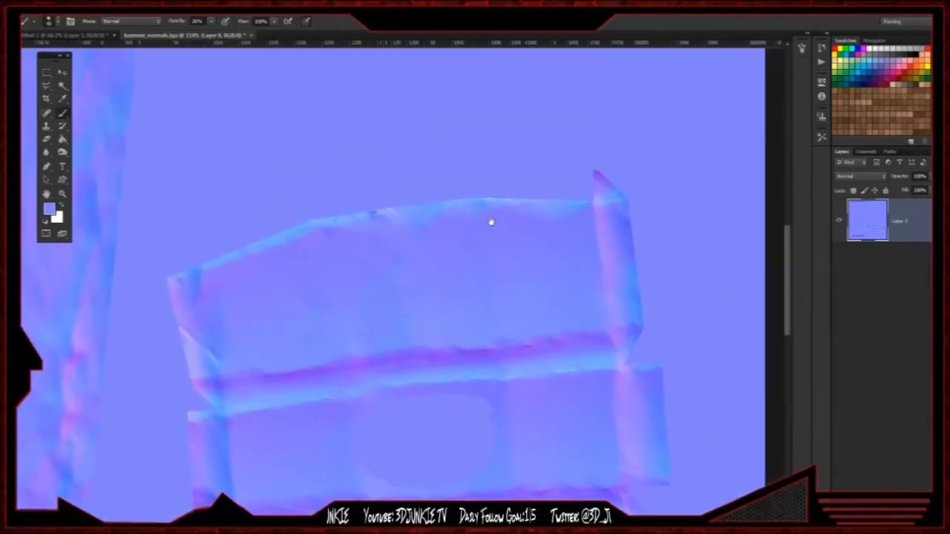
left_click_drag(329, 265, 520, 123)
left_click_drag(297, 261, 519, 97)
left_click_drag(399, 284, 484, 147)
scroll(483, 147, "down", 5)
scroll(374, 250, "right", 4, "ctrl")
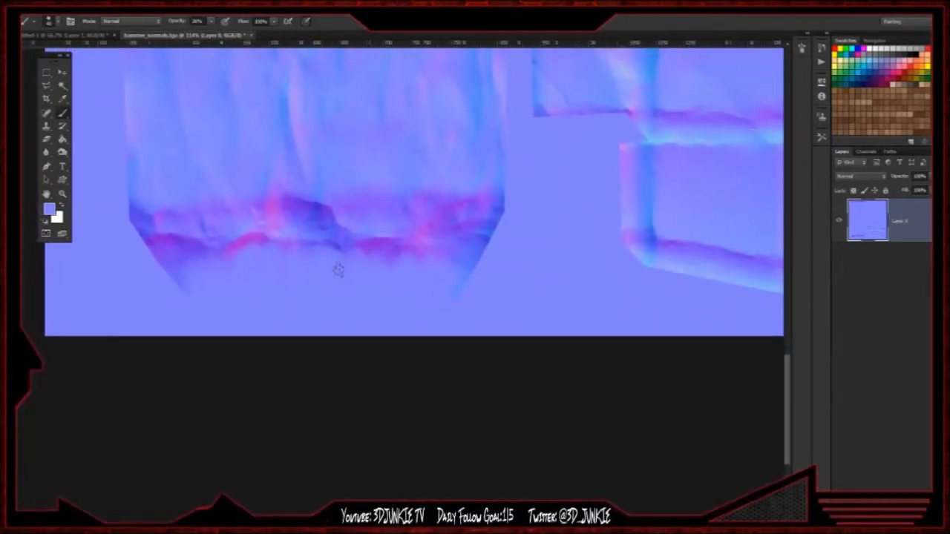
- Brush flat normal blue over the dark and magenta artefacts along the handle's lower edge
mouse_move(170, 271)
left_mouse_down()
mouse_move(152, 244)
mouse_move(228, 222)
left_mouse_up()
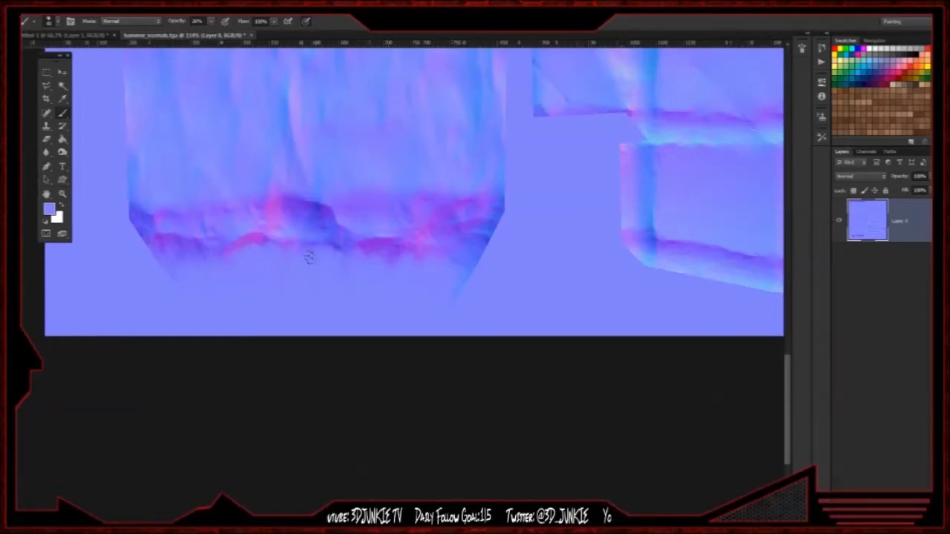
mouse_move(455, 216)
left_mouse_down()
mouse_move(393, 245)
mouse_move(178, 248)
mouse_move(152, 237)
left_mouse_up()
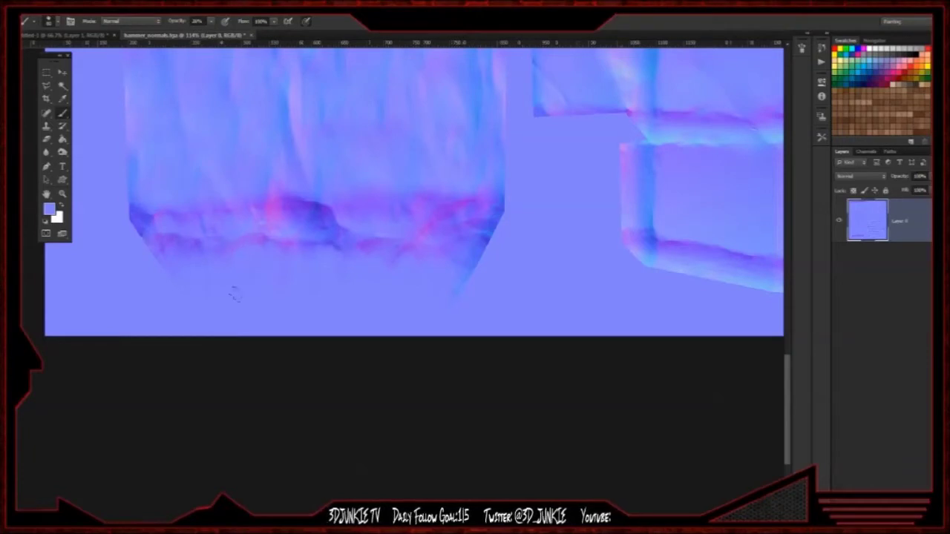
- Paint out the magenta strips along the handle's upper edge with the flat normal-map blue
left_click_drag(318, 254, 259, 481)
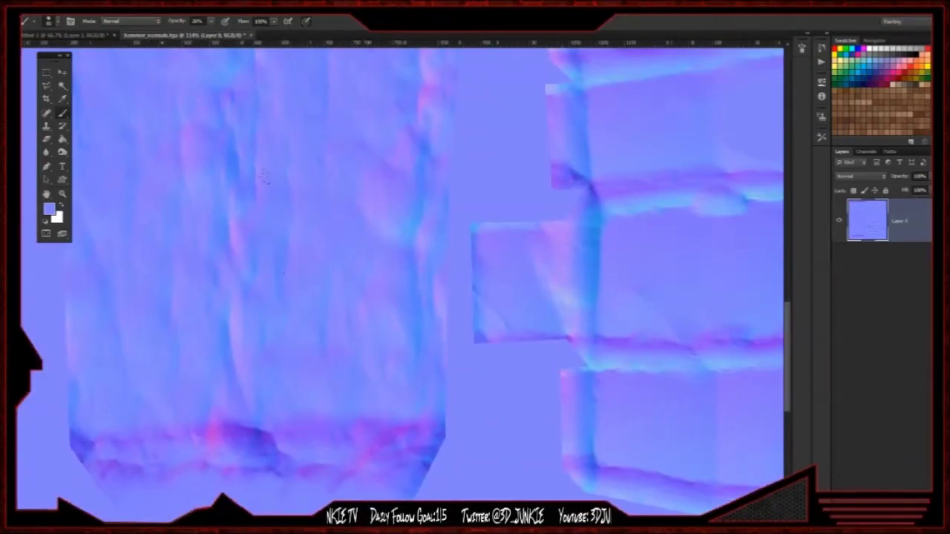
scroll(314, 229, "up", 10)
scroll(322, 260, "left", 3)
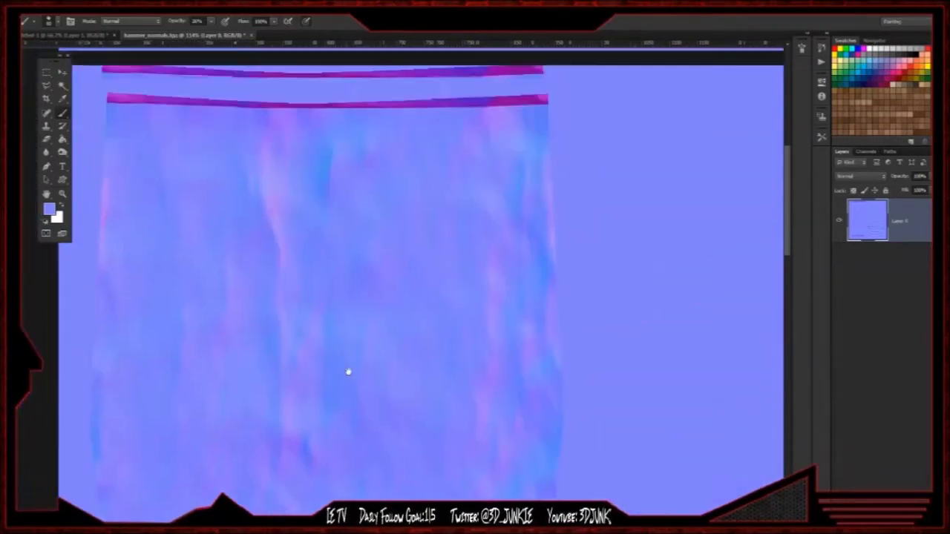
left_click_drag(339, 315, 299, 262)
mouse_move(520, 178)
left_mouse_down()
mouse_move(496, 182)
mouse_move(514, 159)
mouse_move(449, 183)
mouse_move(379, 184)
left_mouse_up()
mouse_move(442, 172)
left_mouse_down()
mouse_move(409, 182)
mouse_move(439, 179)
left_mouse_up()
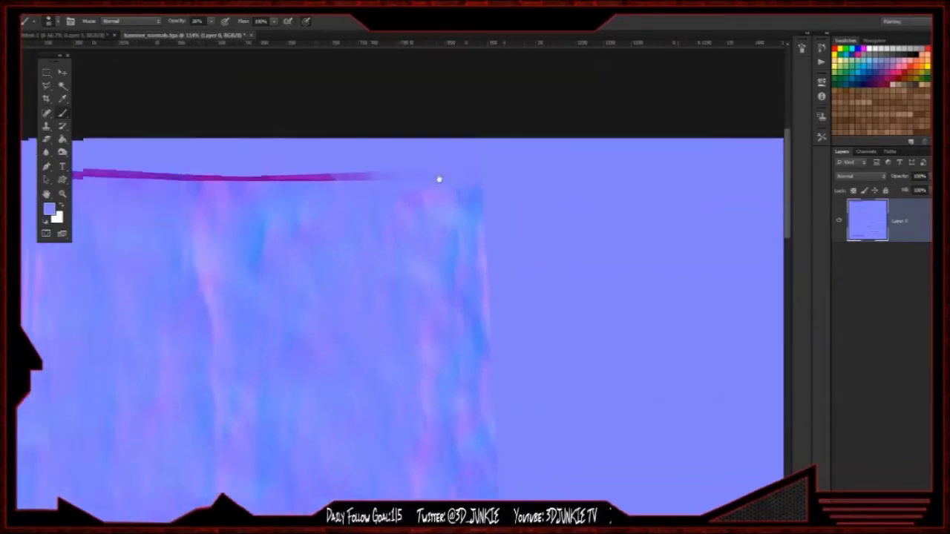
mouse_move(376, 150)
left_mouse_down()
mouse_move(341, 153)
mouse_move(425, 167)
mouse_move(329, 140)
mouse_move(391, 146)
mouse_move(171, 147)
mouse_move(225, 141)
left_mouse_up()
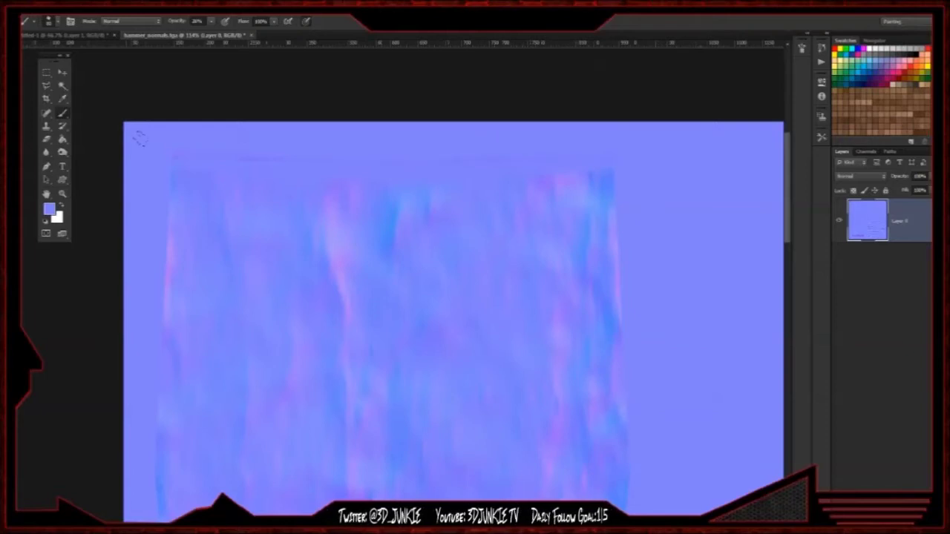
- Save the cleaned normal map as hammer_normals in Targa format in the hammer folder, replacing the existing file
left_click_drag(305, 251, 219, 139)
left_click_drag(424, 393, 265, 208)
left_click_drag(358, 439, 182, 166)
scroll(309, 275, "down", 6, "alt")
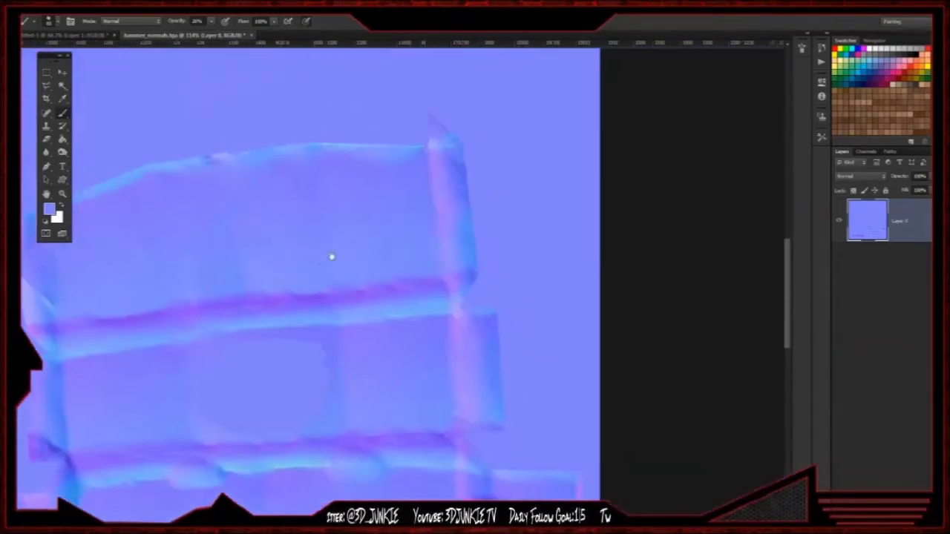
scroll(363, 259, "down", 2, "alt")
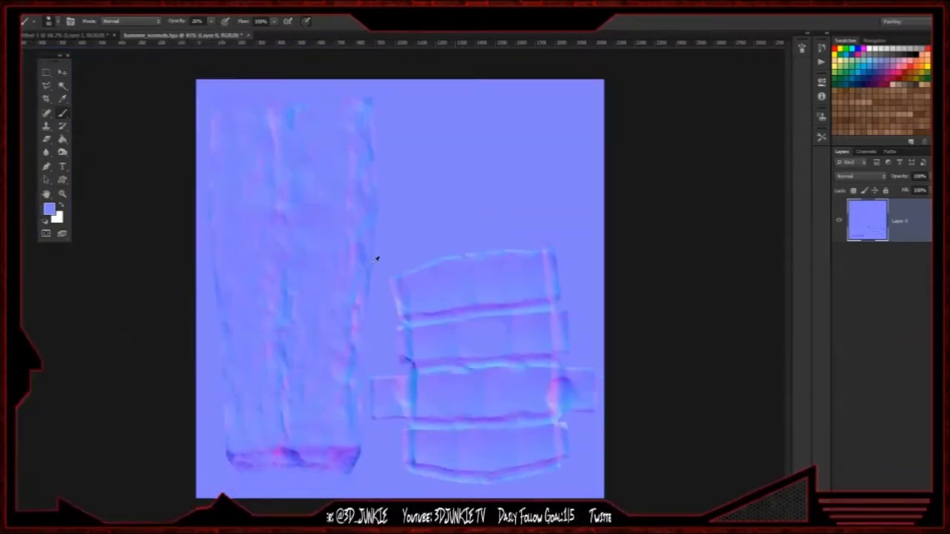
scroll(442, 314, "up", 2, "alt")
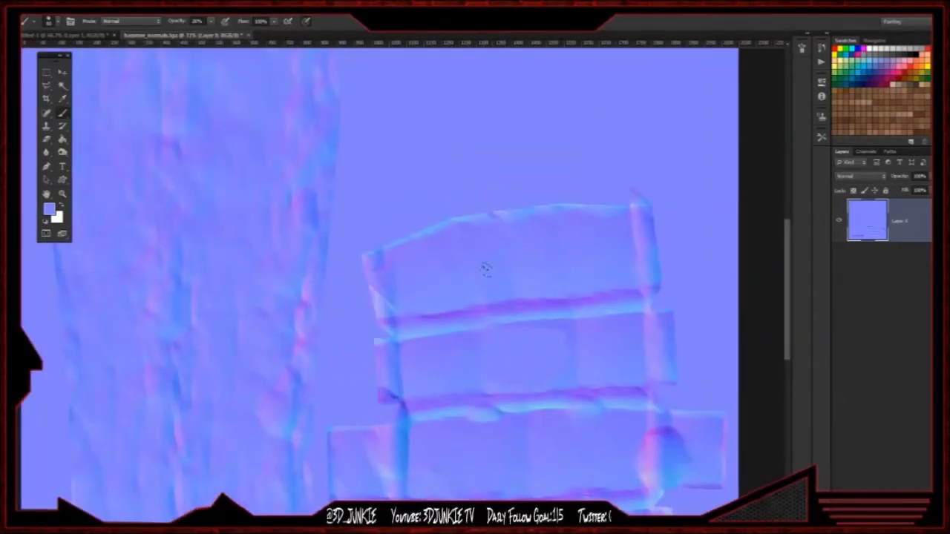
key("ctrl+shift+s")
left_click(536, 268)
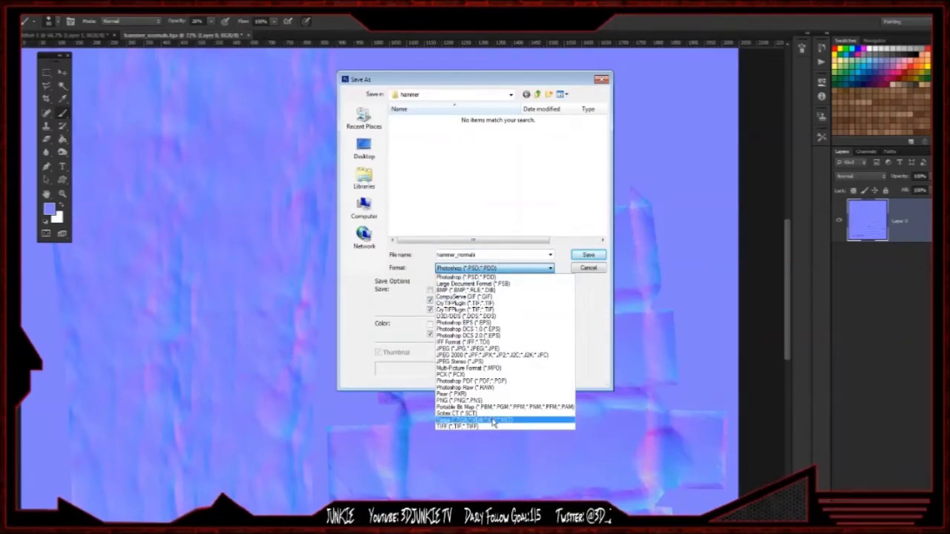
left_click(493, 420)
left_click(589, 254)
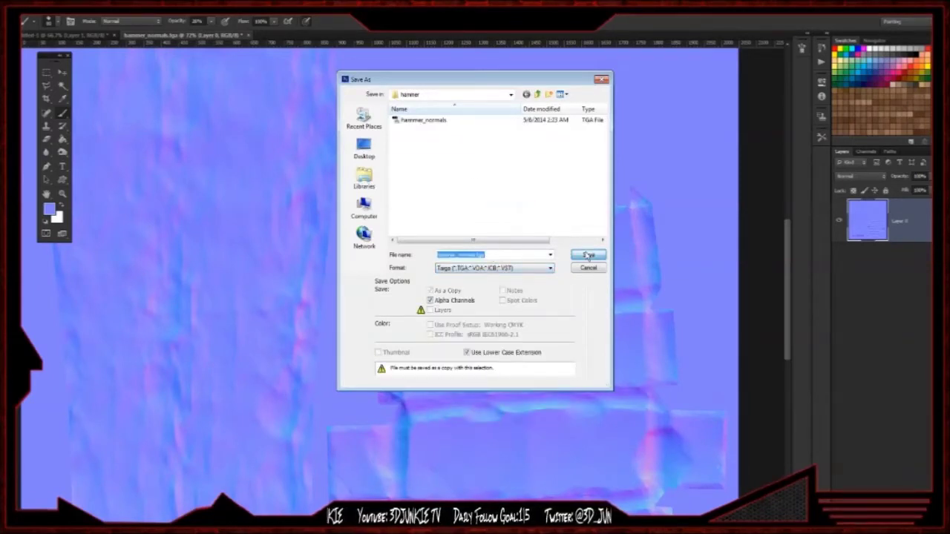
left_click(439, 203)
left_click(415, 164)
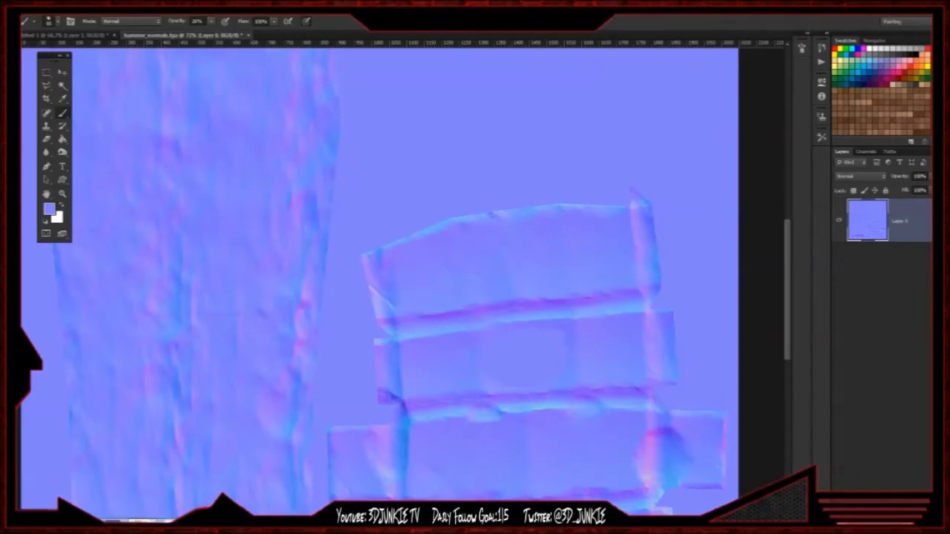
- Switch to Maya and add a file texture to the hammer material's Bump Mapping, set for use as a normal map
key("alt+Tab")
left_click(444, 234)
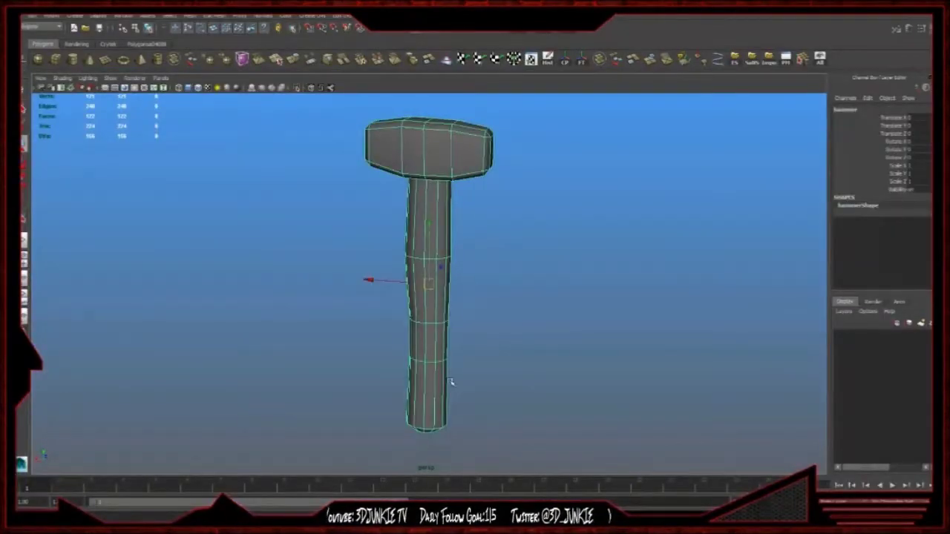
left_click(401, 260)
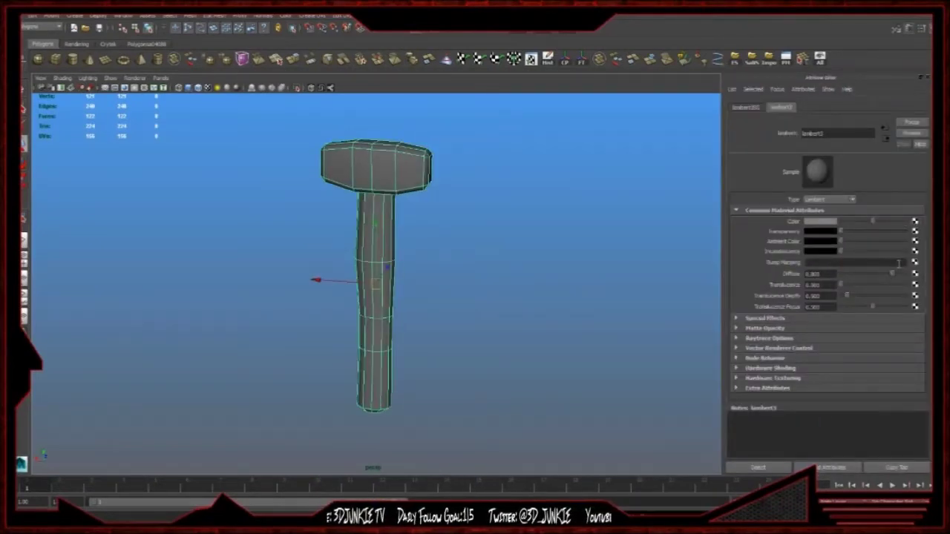
left_click(915, 263)
left_click(425, 265)
left_click(828, 233)
left_click(822, 247)
left_click(915, 211)
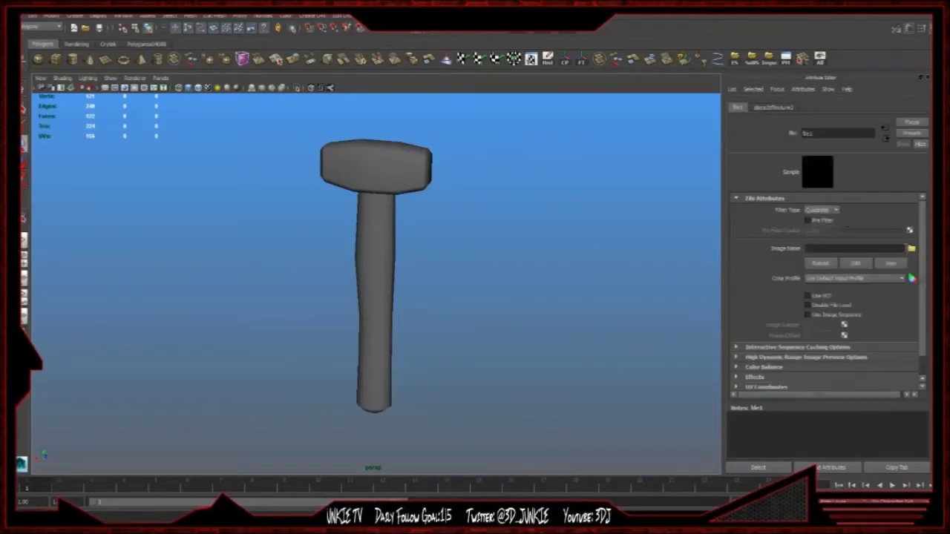
- Load hammer_normals.tga from the Desktop's hammer folder as the file texture's image
left_click(911, 249)
left_click(121, 173)
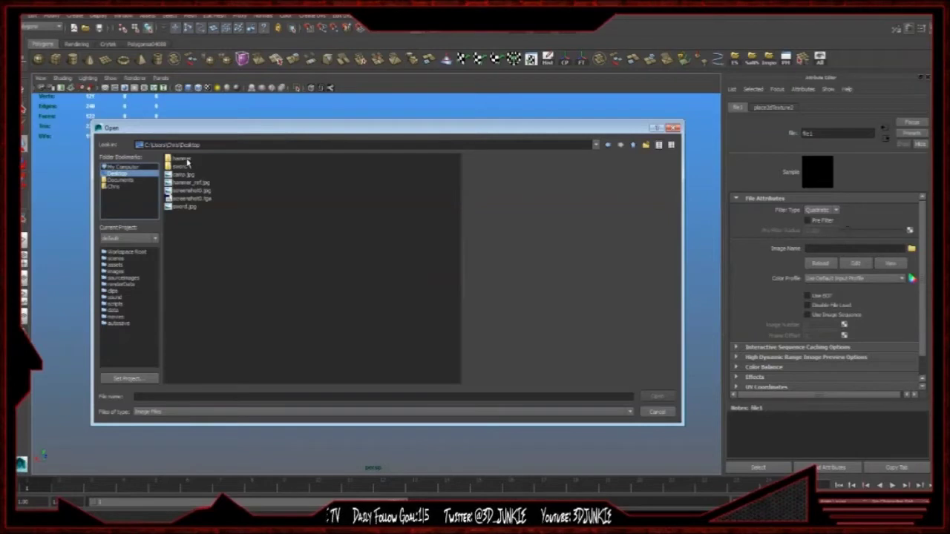
double_click(182, 159)
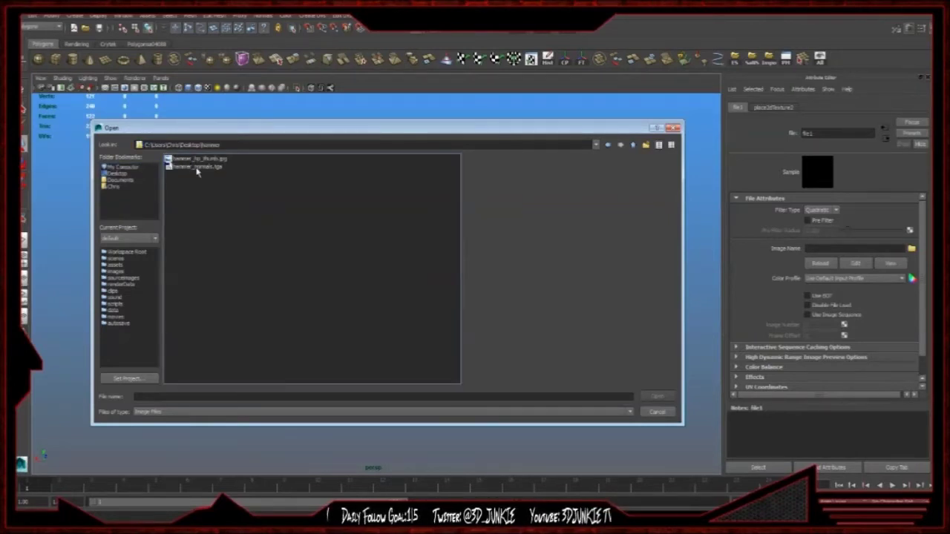
left_click(197, 167)
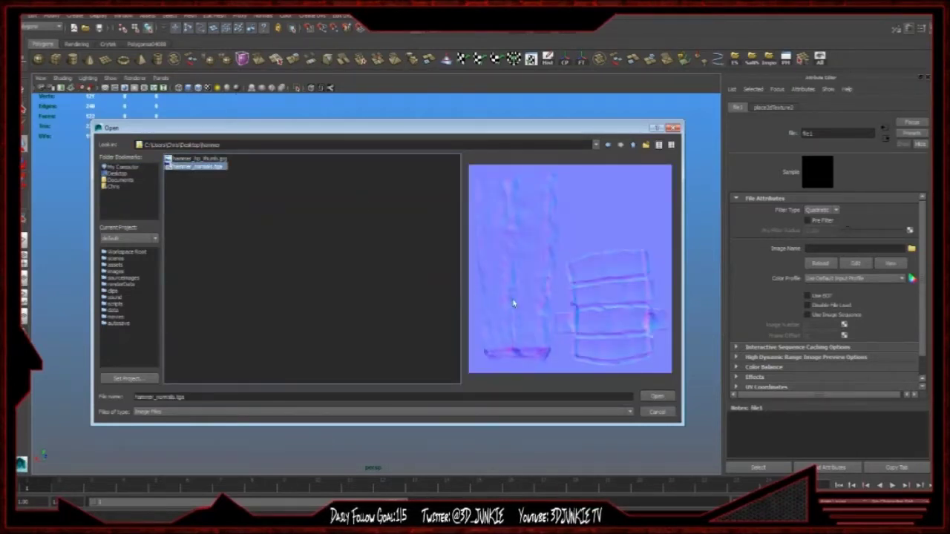
left_click(656, 398)
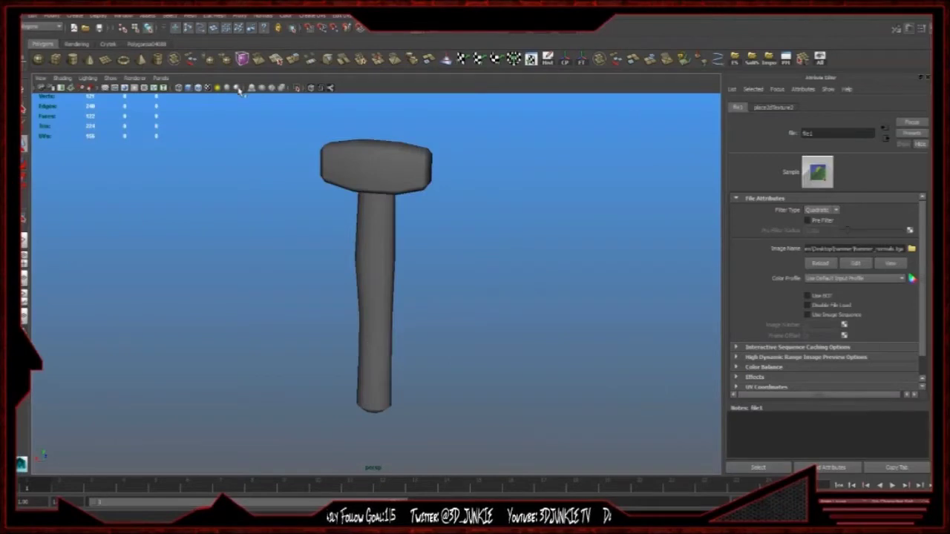
- Turn on High Quality viewport rendering and check the normal map on the hammer's head and handle from several angles
left_click(240, 89)
mouse_move(389, 190)
right_mouse_down("alt")
mouse_move(413, 220)
mouse_move(313, 183)
right_mouse_up("alt")
middle_click_drag(314, 183, 313, 213, "alt")
right_click_drag(313, 212, 405, 215, "alt")
left_click_drag(405, 214, 200, 223, "alt")
right_click_drag(200, 223, 278, 233, "alt")
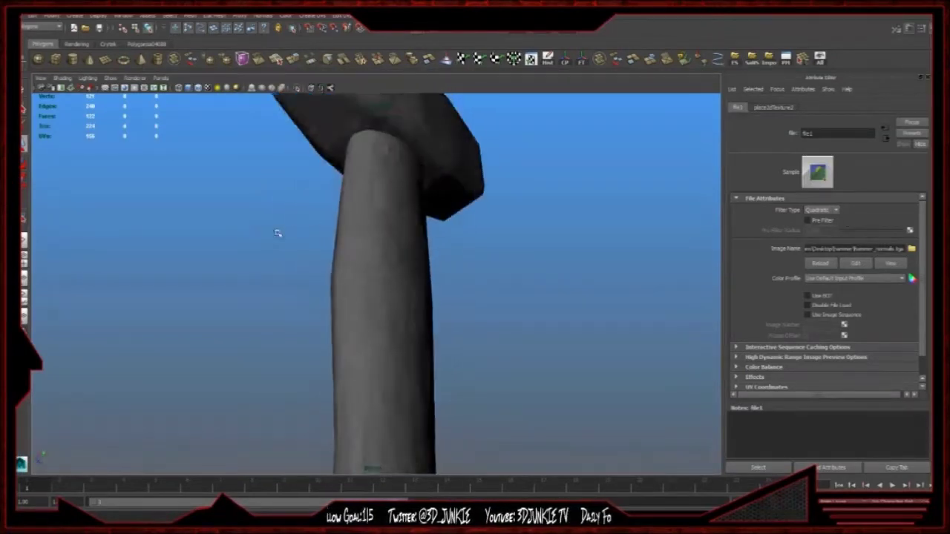
left_click_drag(277, 233, 445, 205, "alt")
right_click_drag(445, 205, 377, 185, "alt")
left_click(377, 185)
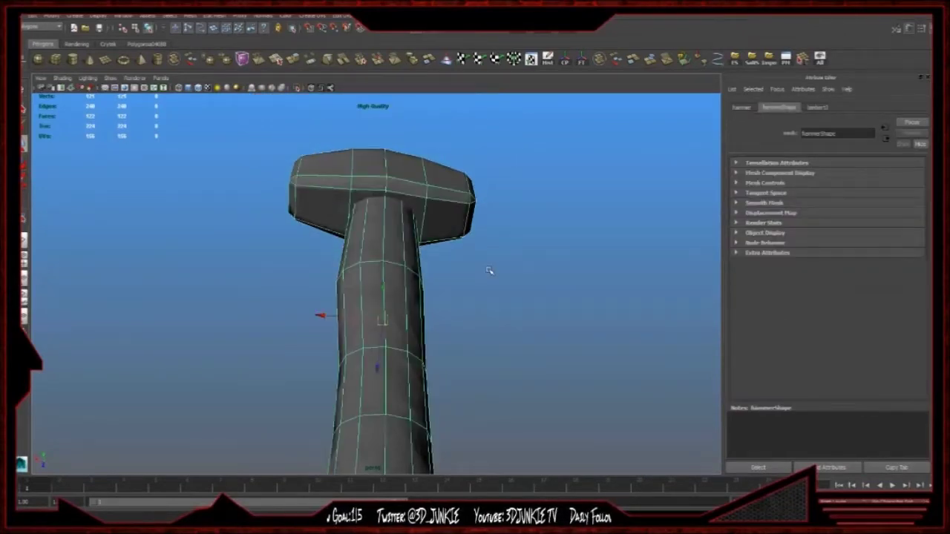
left_click(489, 271)
right_click_drag(490, 262, 384, 233, "alt")
left_click_drag(391, 239, 329, 295, "alt")
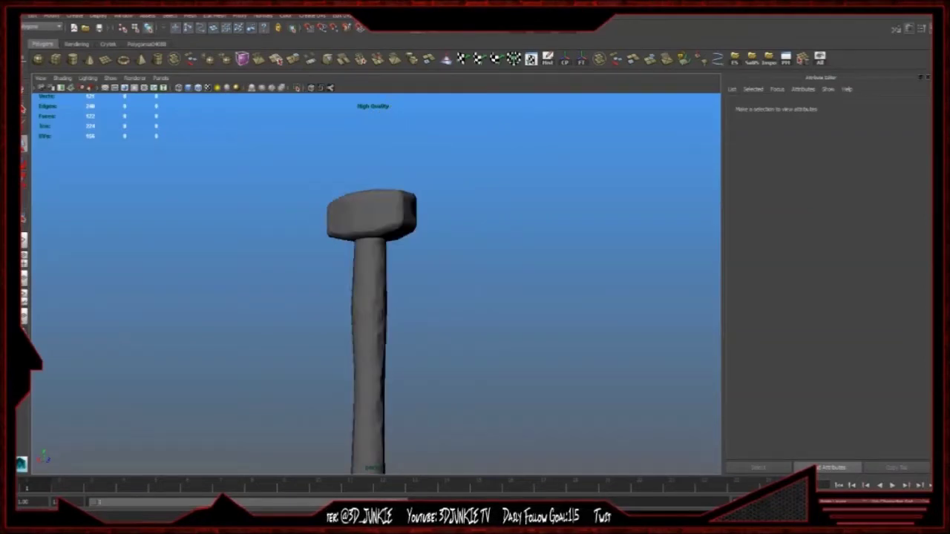
- Switch to Mudbox and save the sculpted hammer scene as hammersculpt in the hammer folder
key("alt+Tab")
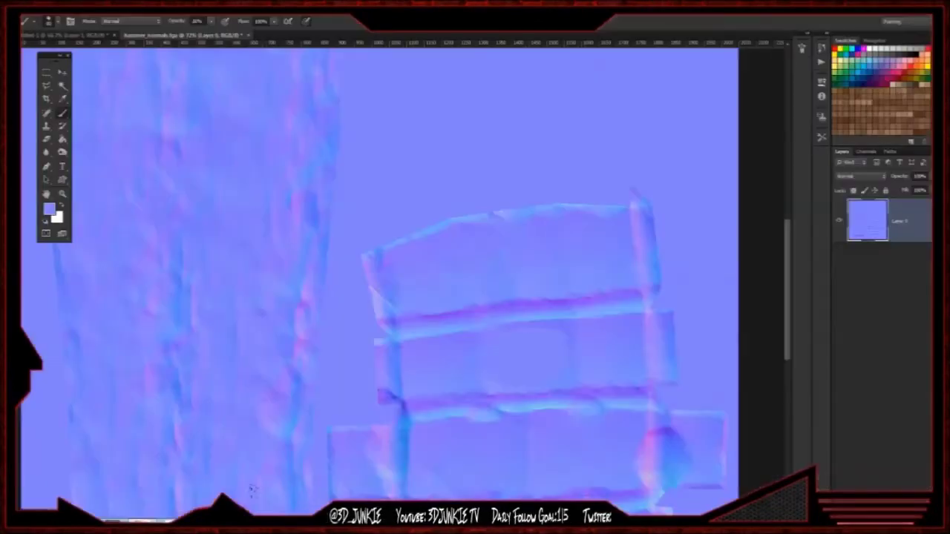
key("alt+Tab")
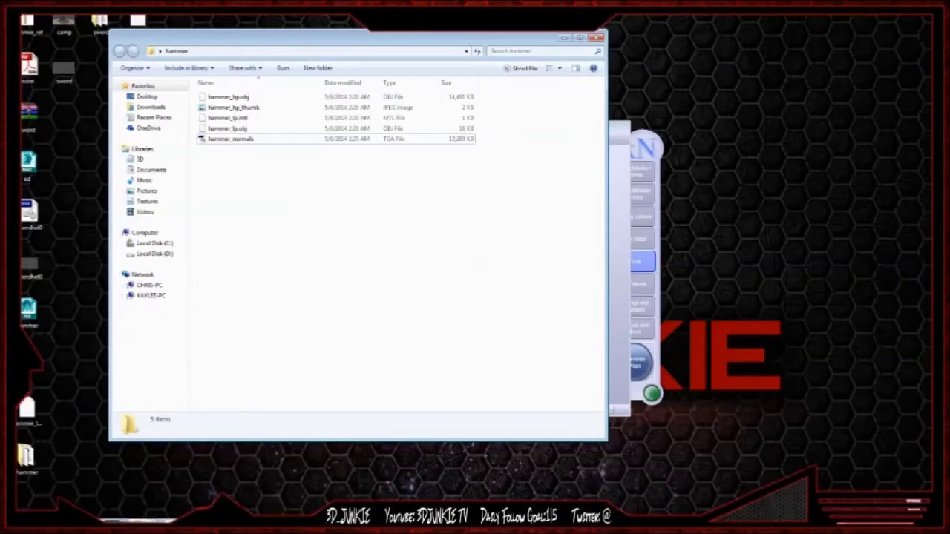
key("alt+Tab")
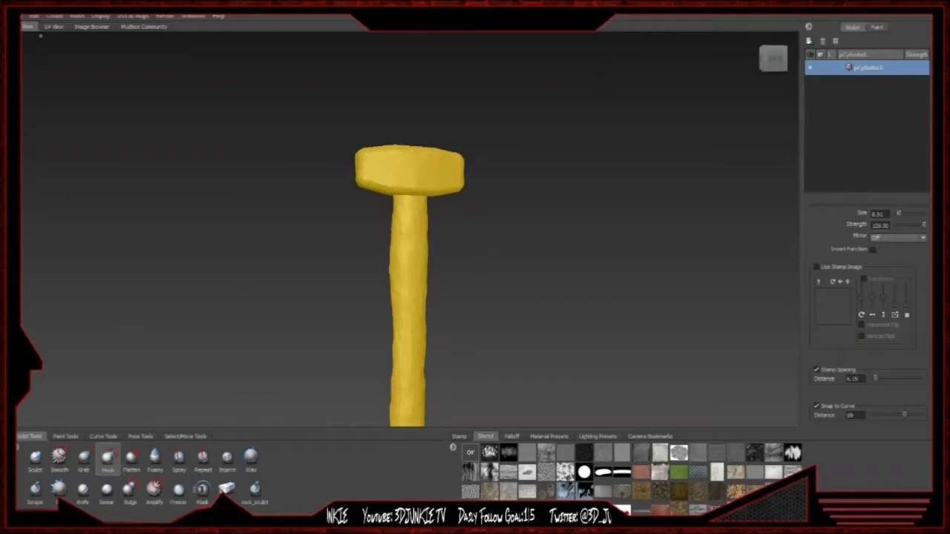
left_click(22, 16)
left_click(309, 209)
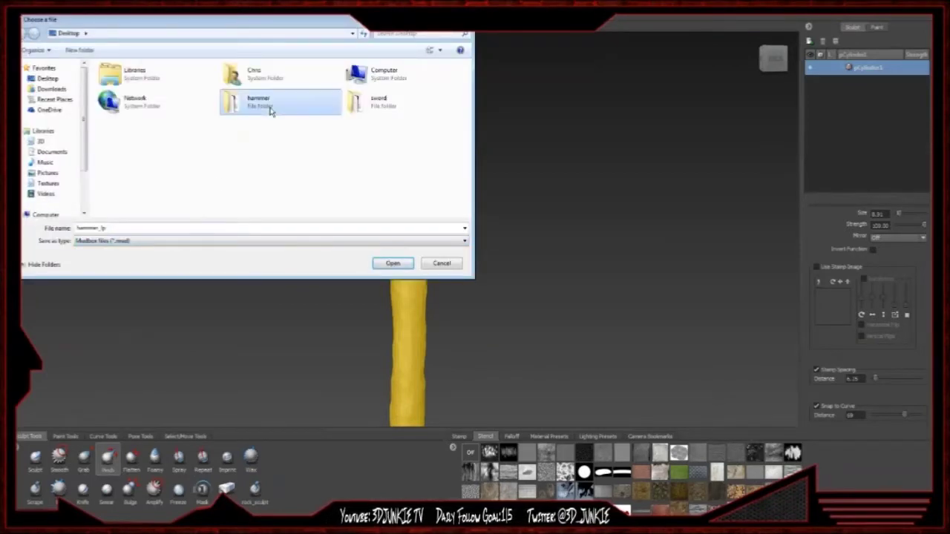
double_click(270, 104)
type("hammer")
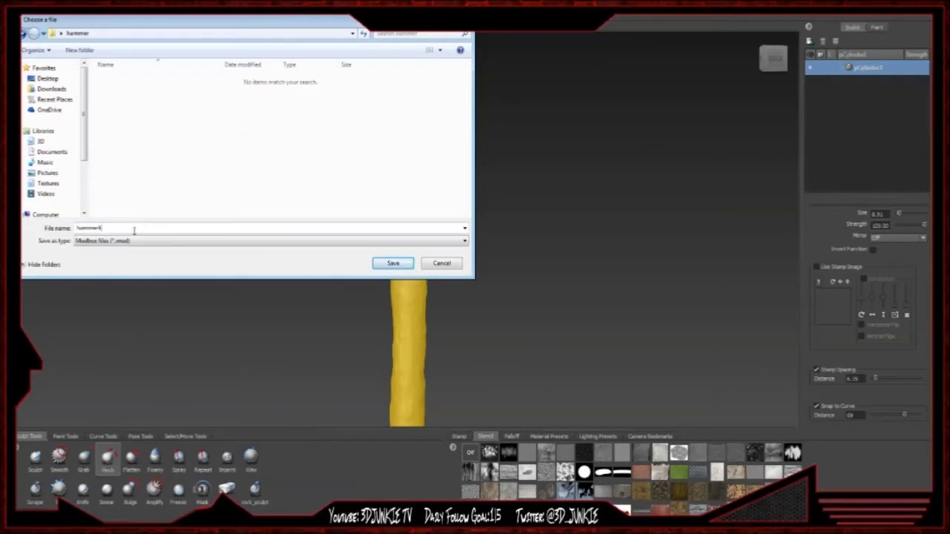
key("Return")
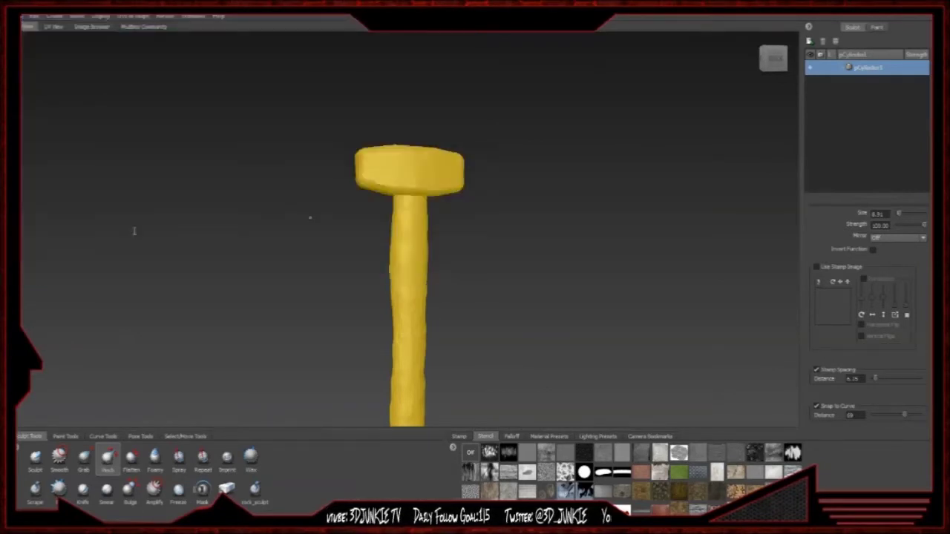
- Start a new scene and open the low-poly hammer model hammer_lp.obj from the hammer folder
left_click(31, 16)
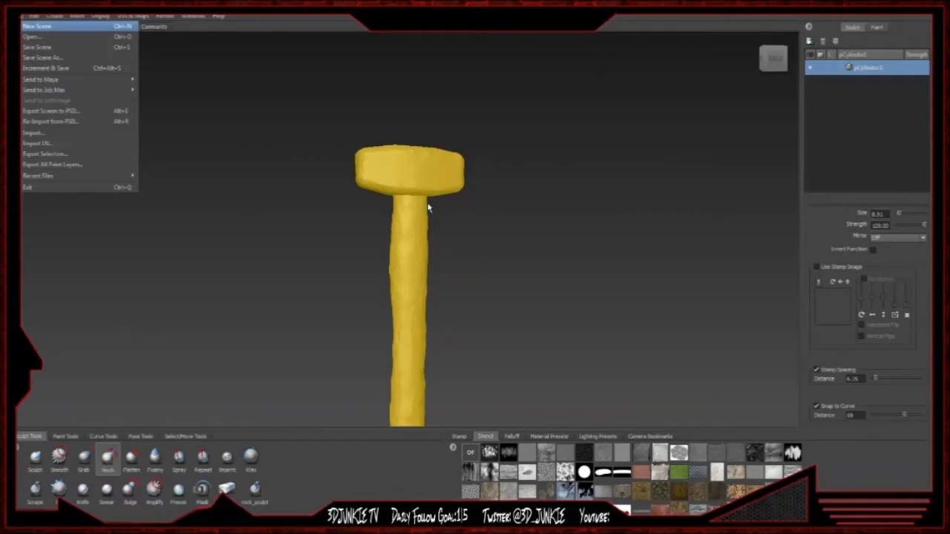
key("Return")
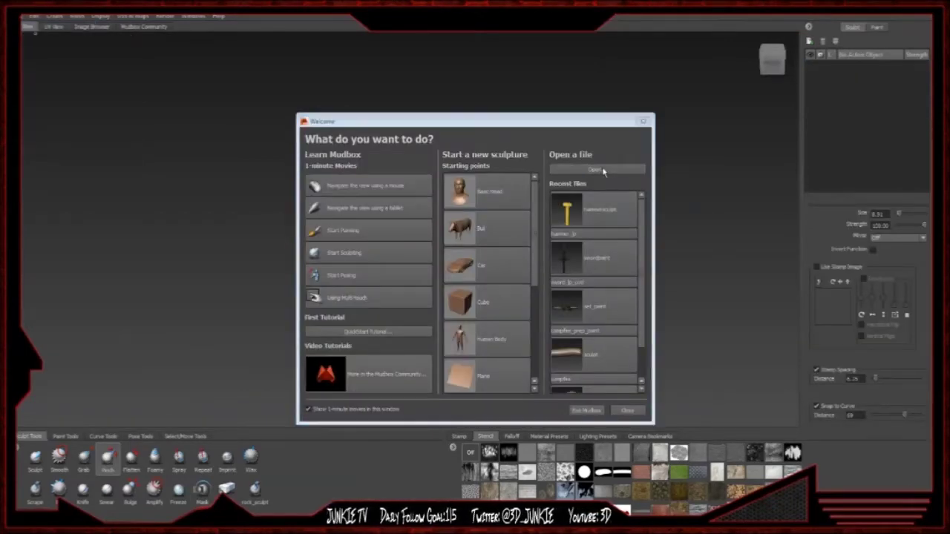
left_click(602, 166)
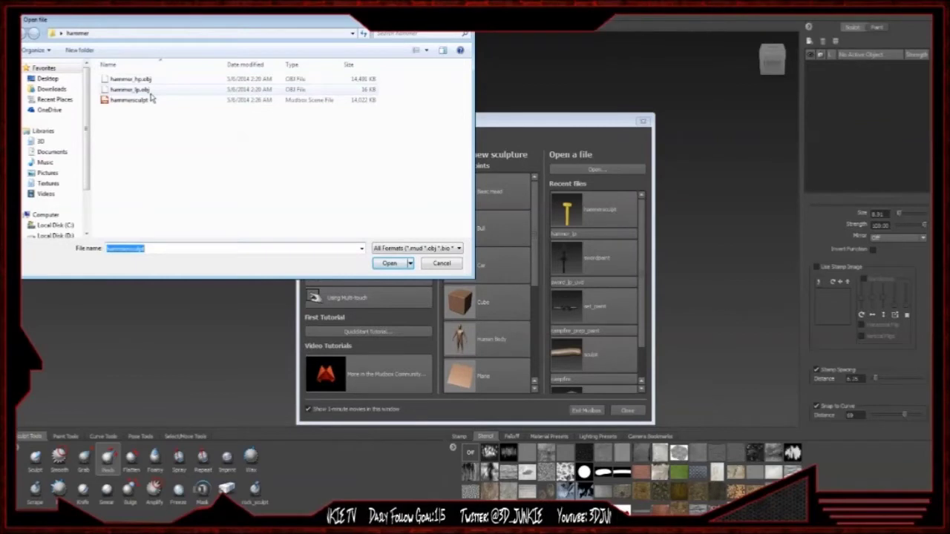
double_click(153, 89)
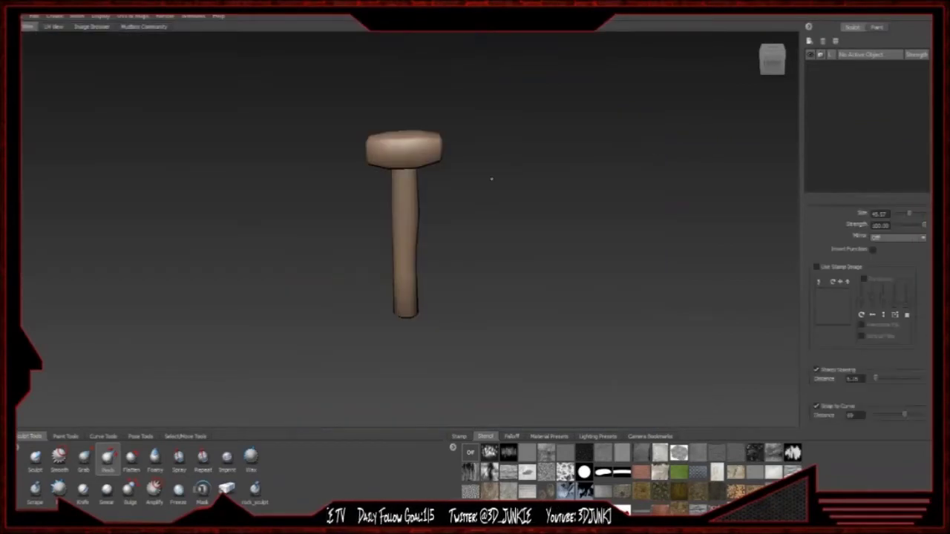
- Isolate the hammer's handle so the head is hidden
right_click_drag(491, 178, 563, 179, "alt")
left_click_drag(564, 179, 568, 171, "alt")
key("q")
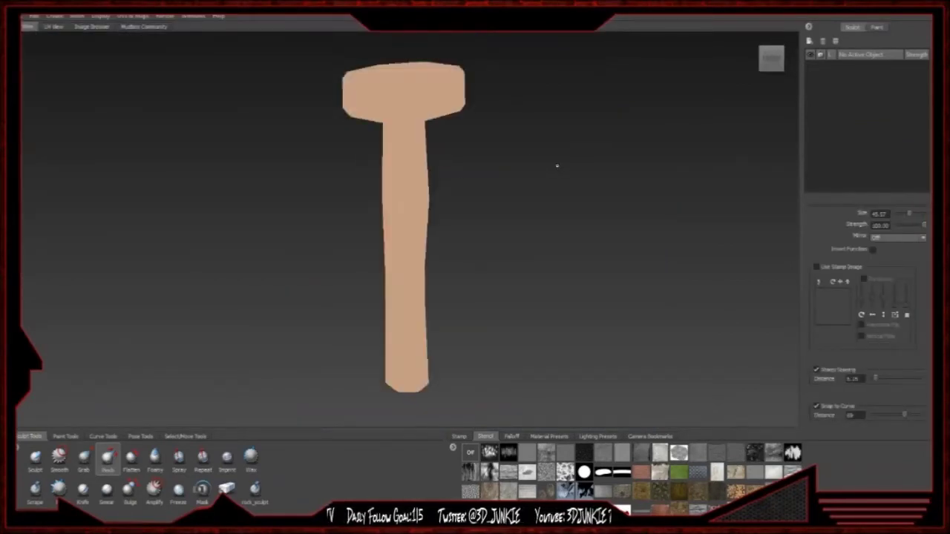
left_click(407, 170)
key("shift+i")
left_click_drag(393, 160, 313, 140, "alt")
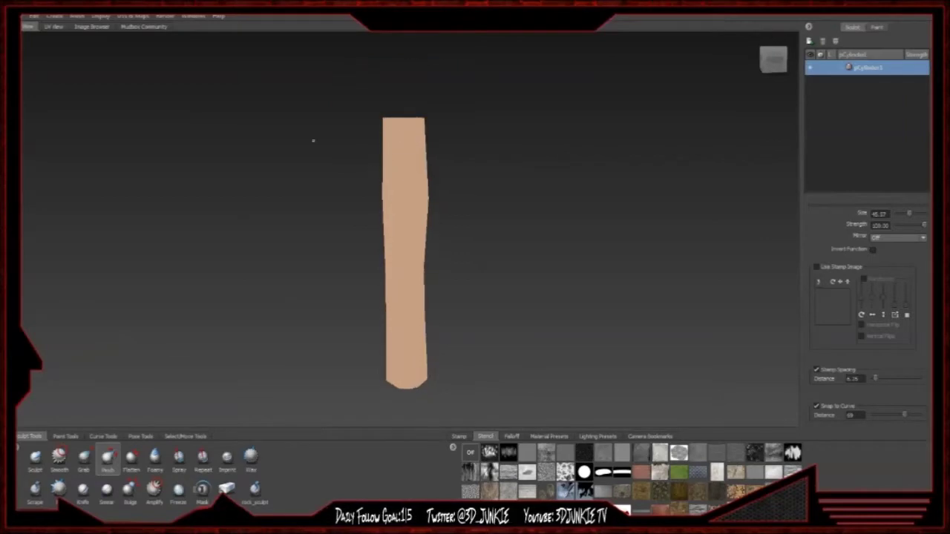
- Flatten the isolated handle to UV space
left_click(124, 17)
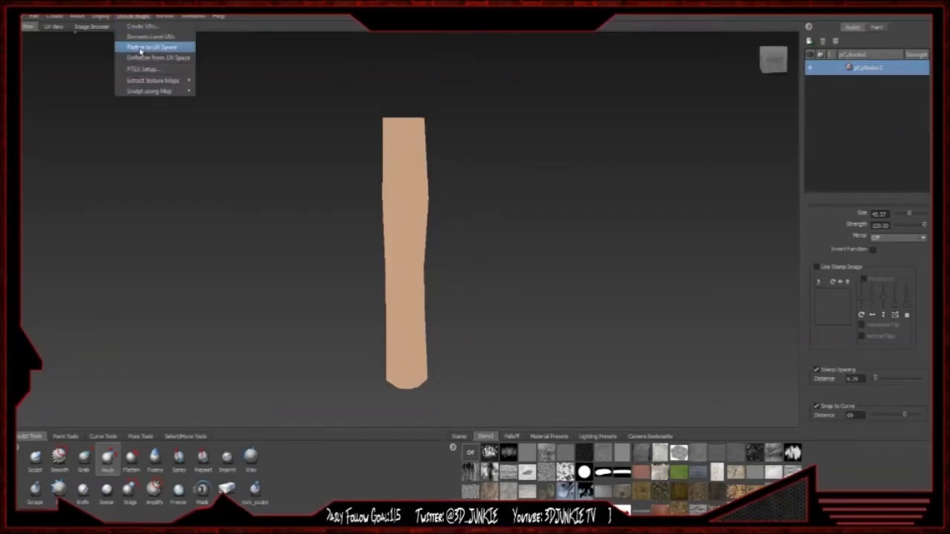
left_click(141, 43)
right_click_drag(382, 172, 401, 172, "alt")
left_click_drag(400, 172, 375, 171, "alt")
middle_click_drag(375, 172, 419, 181, "alt")
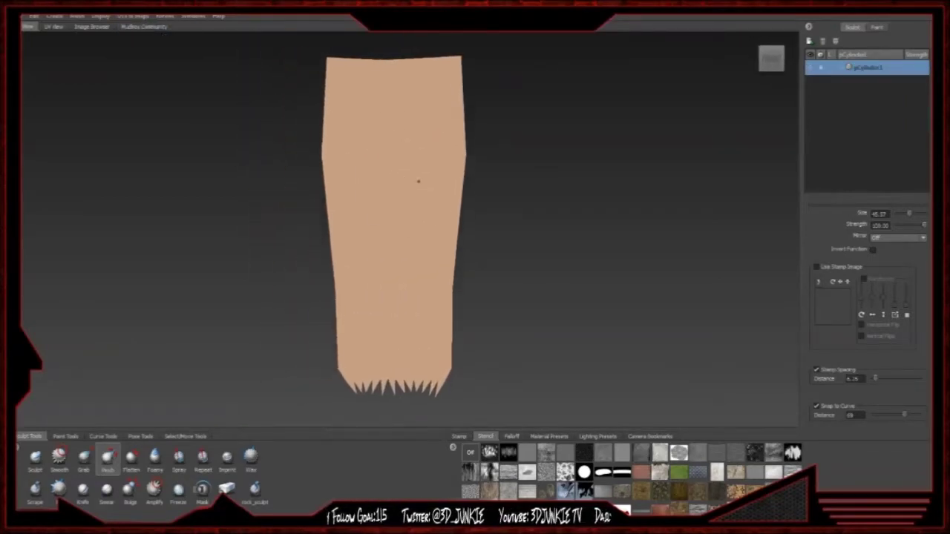
- Activate the Projection paint brush, choose the dark vertical-grain wood stencil and shrink it over the flattened handle
left_click(66, 437)
left_click(72, 456)
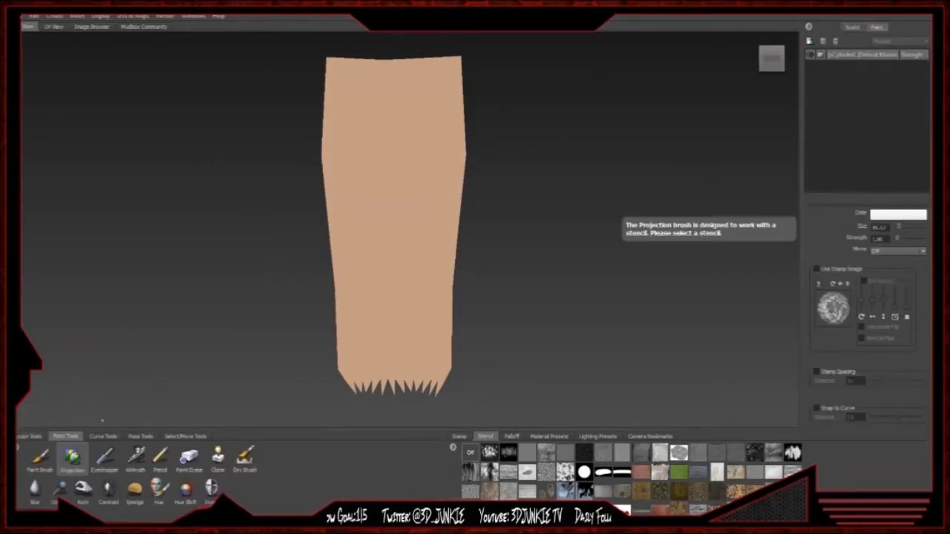
left_click(716, 491)
right_click_drag(475, 229, 330, 233)
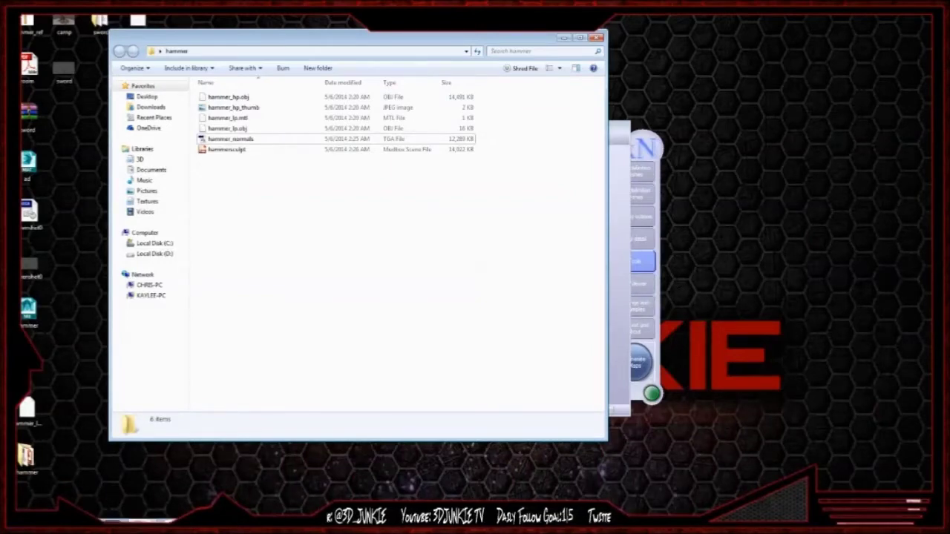
- Switch to Windows Explorer and open the wood folder inside the 3D Textures folder on drive D
left_click(19, 524)
left_click(44, 216)
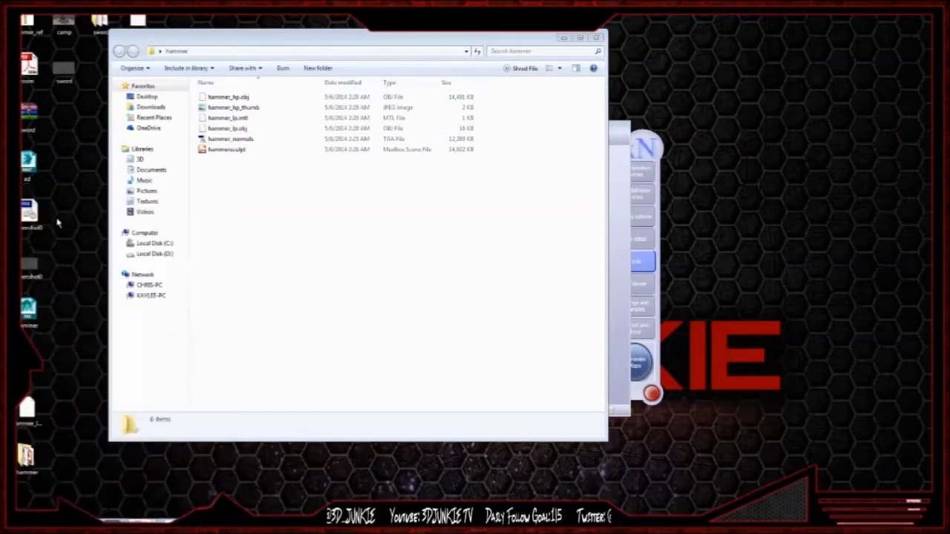
left_click(305, 248)
type("w")
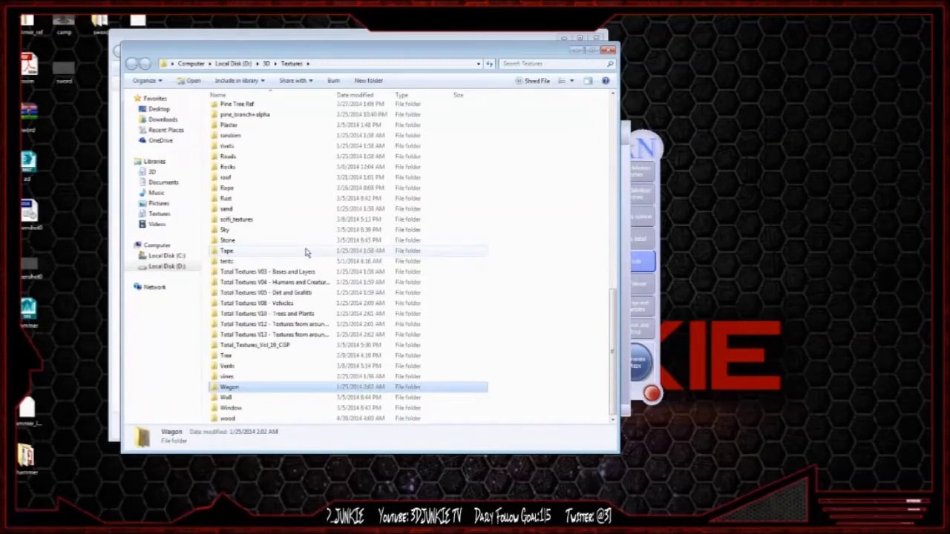
double_click(248, 417)
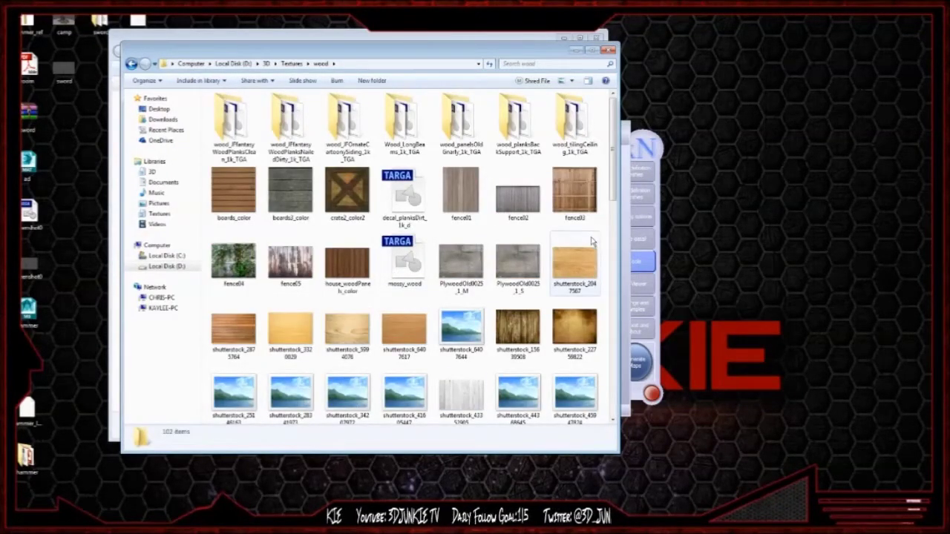
- Look through the wood textures for a handle material, previewing wood_color and wood07 at full size
left_click_drag(613, 204, 612, 288)
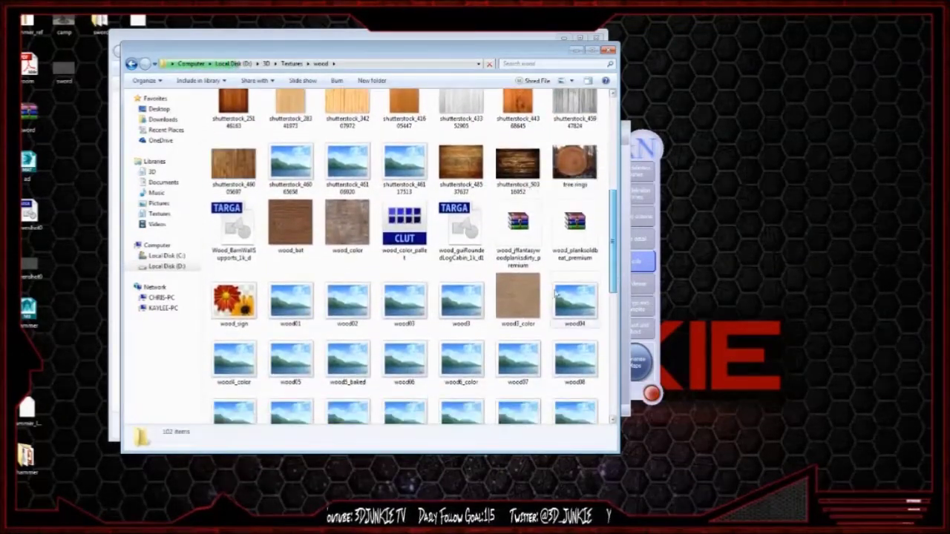
left_click(525, 296)
double_click(525, 296)
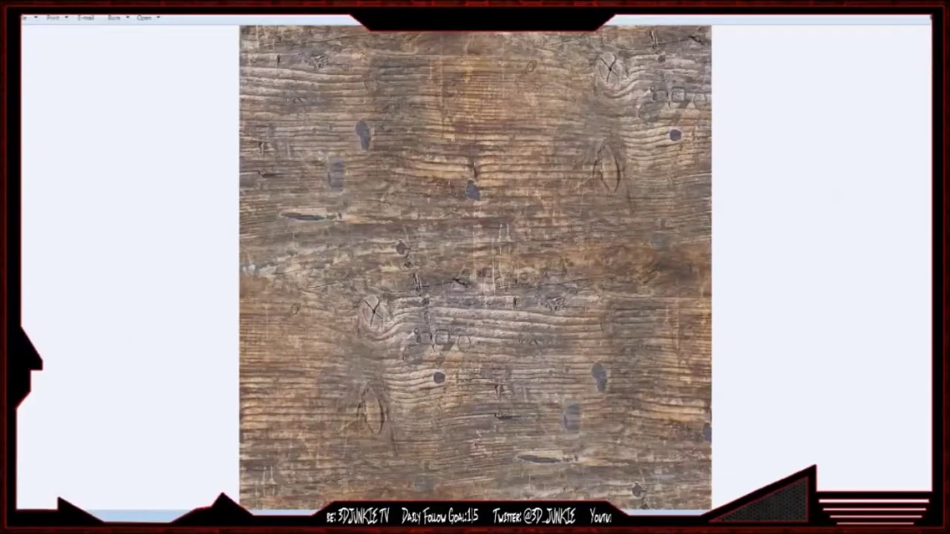
left_click(928, 11)
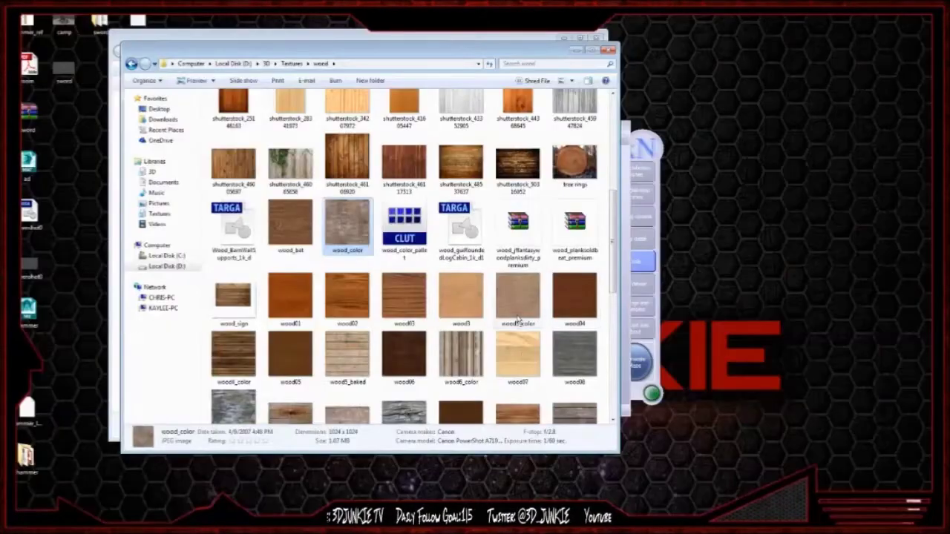
double_click(519, 355)
key("alt+F4")
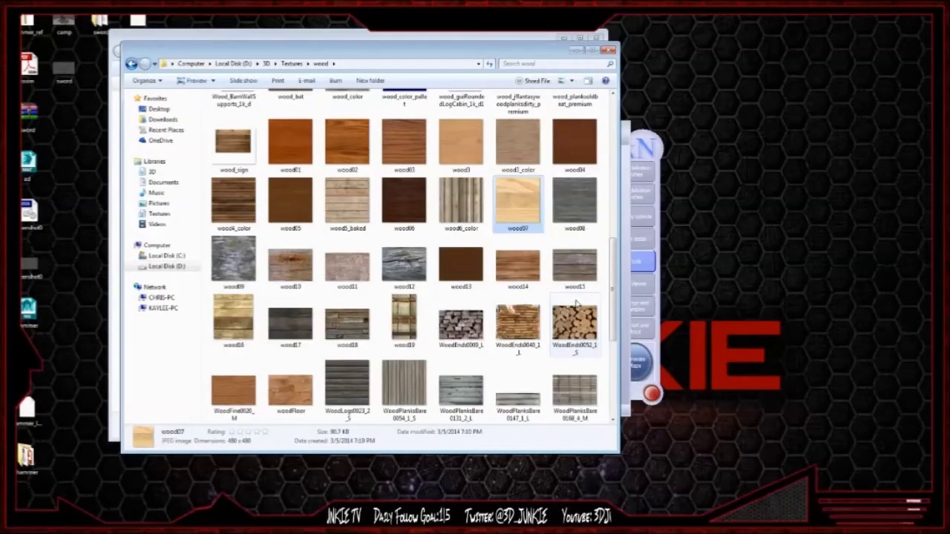
scroll(575, 303, "down", 3)
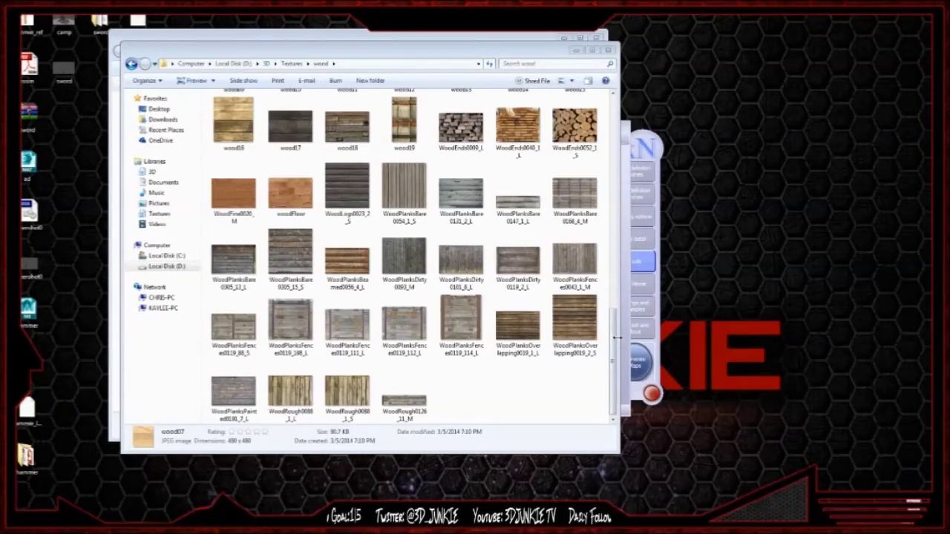
left_click(616, 338)
left_click_drag(613, 348, 620, 243)
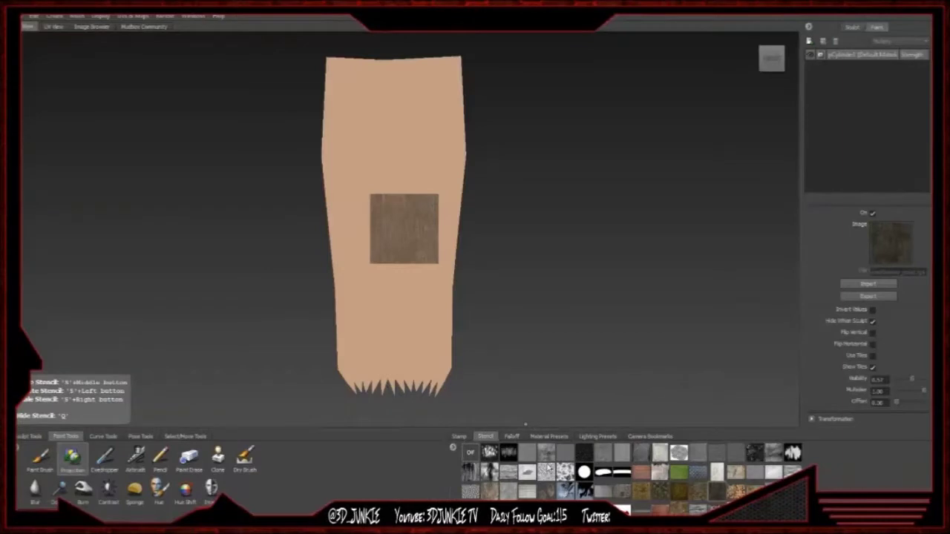
- Switch to Mudbox, enlarge the stencil over the handle and try several existing stencils, including rock, ending on the dark wood
left_click(678, 509)
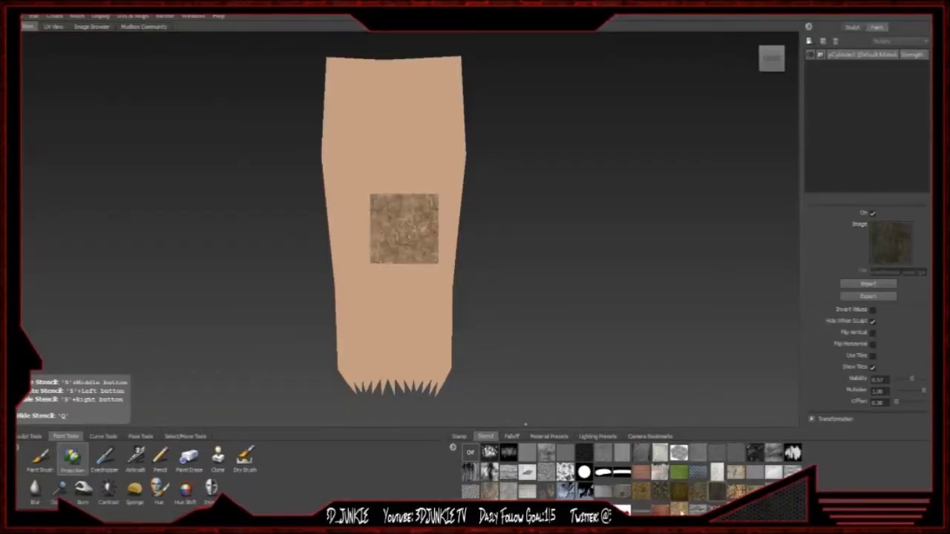
right_click_drag(388, 221, 638, 424)
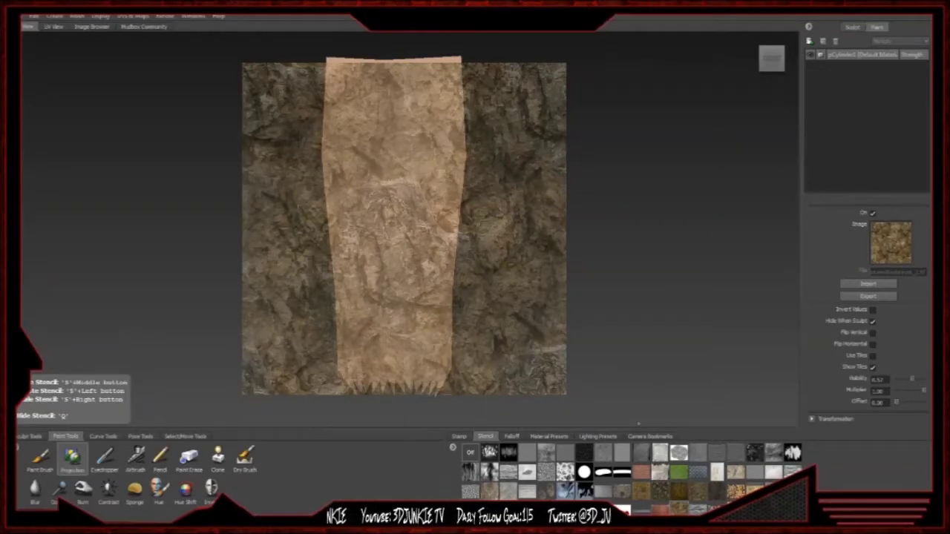
left_click(661, 491)
left_click(735, 491)
left_click(716, 490)
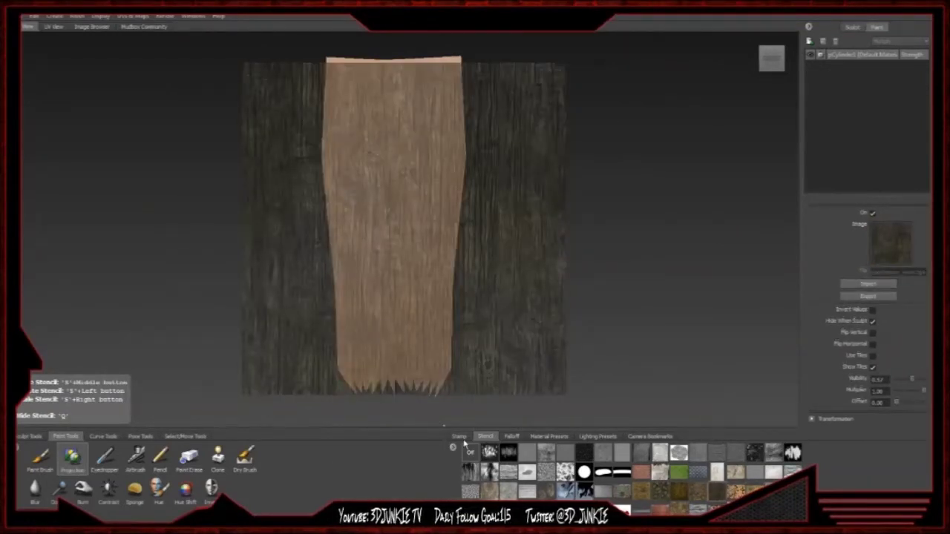
- Add the wood_color image from the Textures wood folder as a new stencil
left_click(451, 449)
left_click(474, 457)
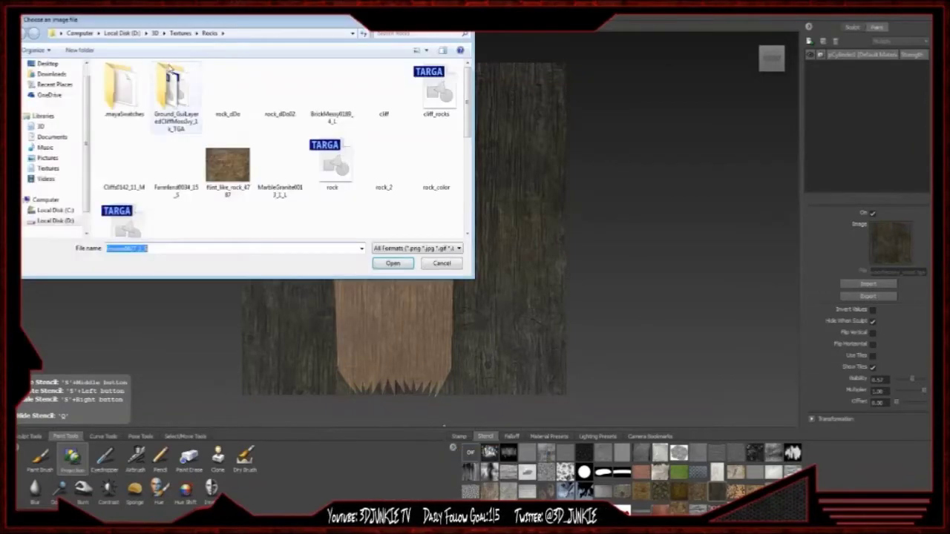
left_click(171, 34)
left_click(175, 152)
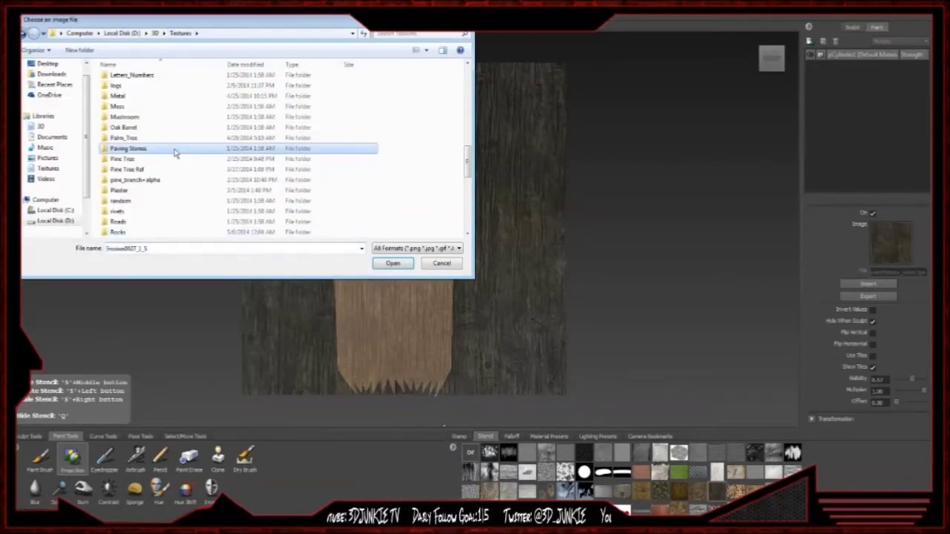
key("w")
double_click(131, 233)
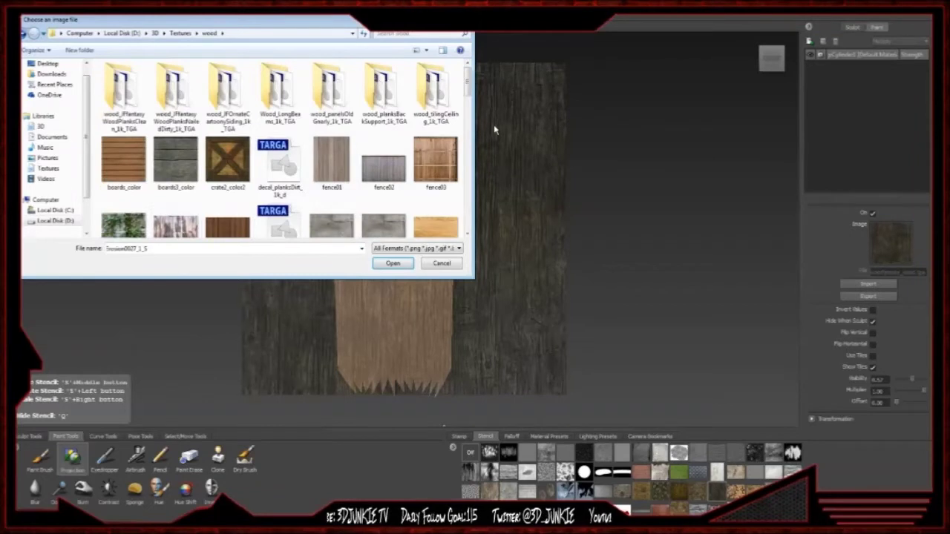
left_click_drag(467, 87, 449, 213)
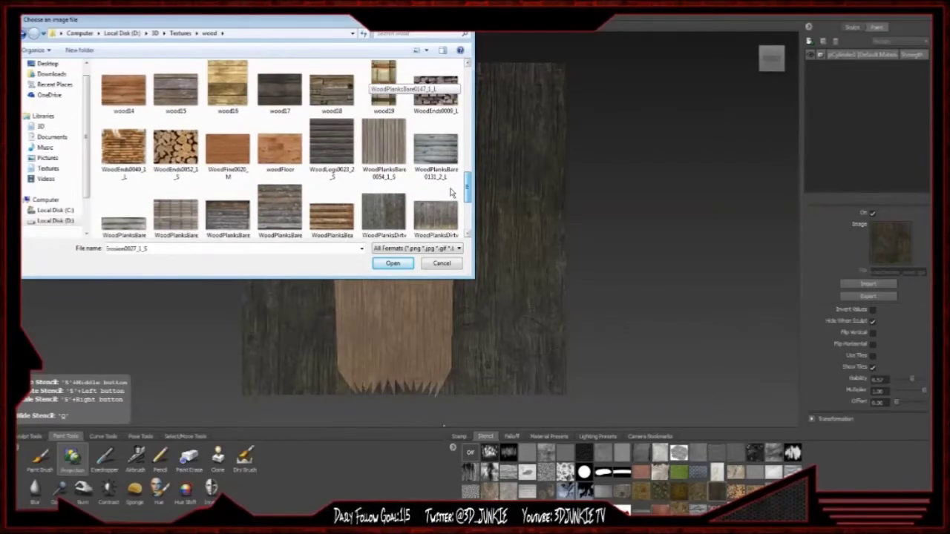
scroll(451, 185, "up", 3)
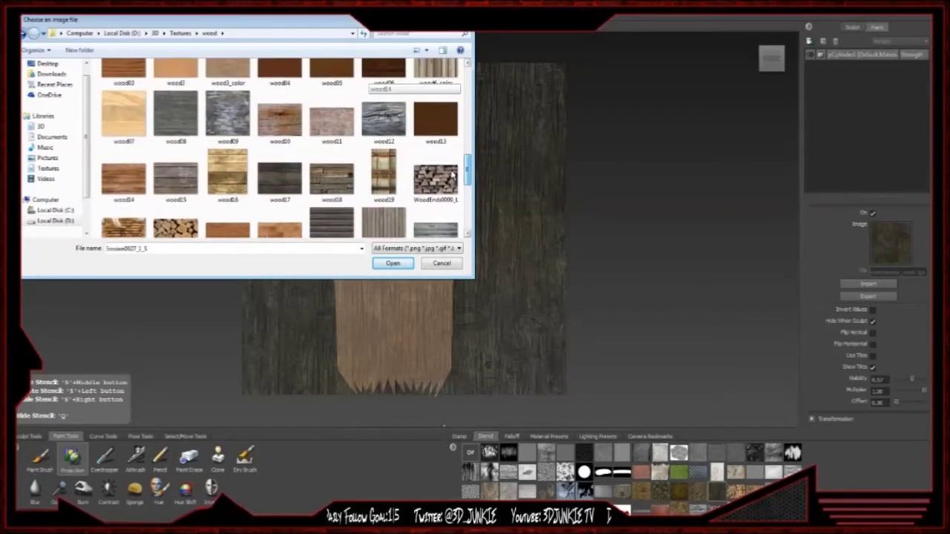
scroll(454, 170, "up", 3)
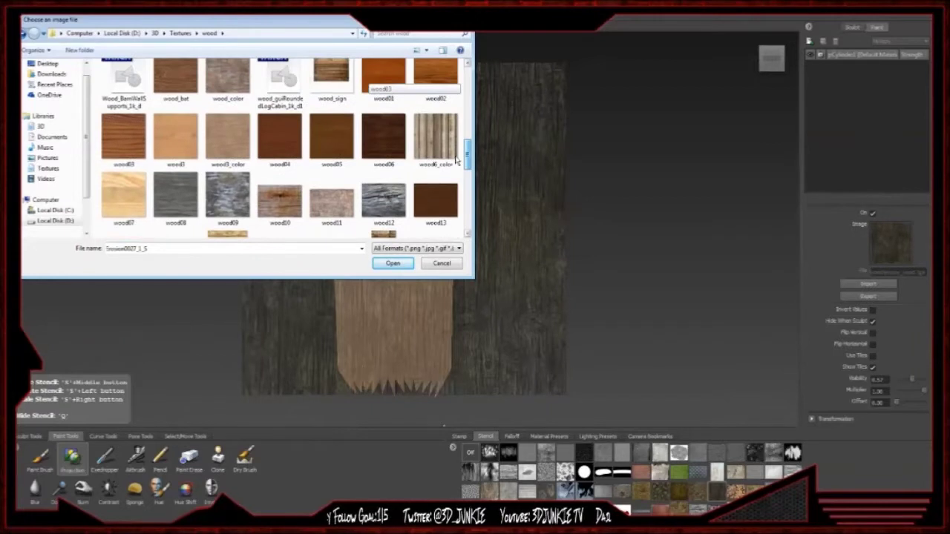
scroll(334, 152, "up", 2)
left_click(228, 113)
left_click(393, 263)
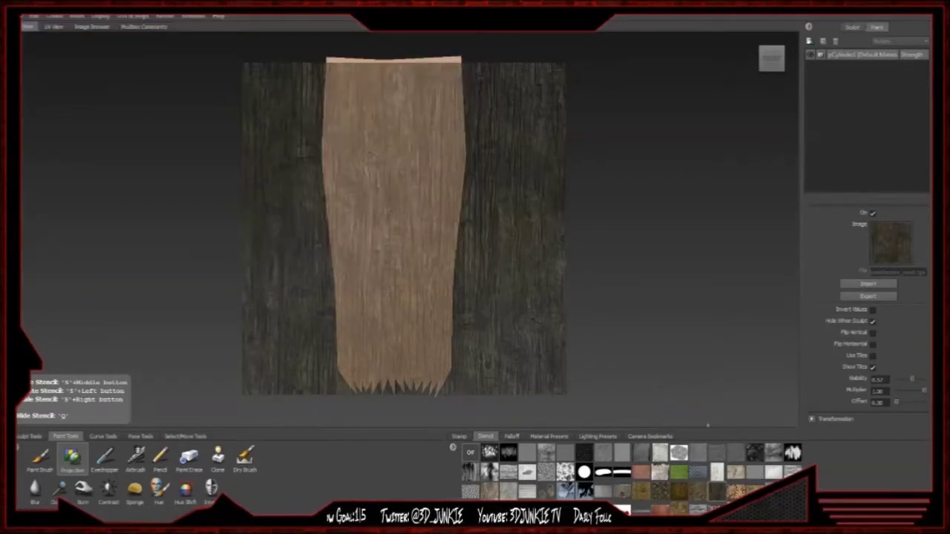
- Rotate the wood_color stencil so its grain runs along the handle, scale it slightly wider than the handle and turn on tiling
mouse_move(491, 244)
right_mouse_down()
mouse_move(505, 185)
mouse_move(478, 252)
right_mouse_up()
left_click_drag(515, 214, 520, 288)
mouse_move(519, 288)
right_mouse_down()
mouse_move(461, 245)
mouse_move(499, 268)
right_mouse_up()
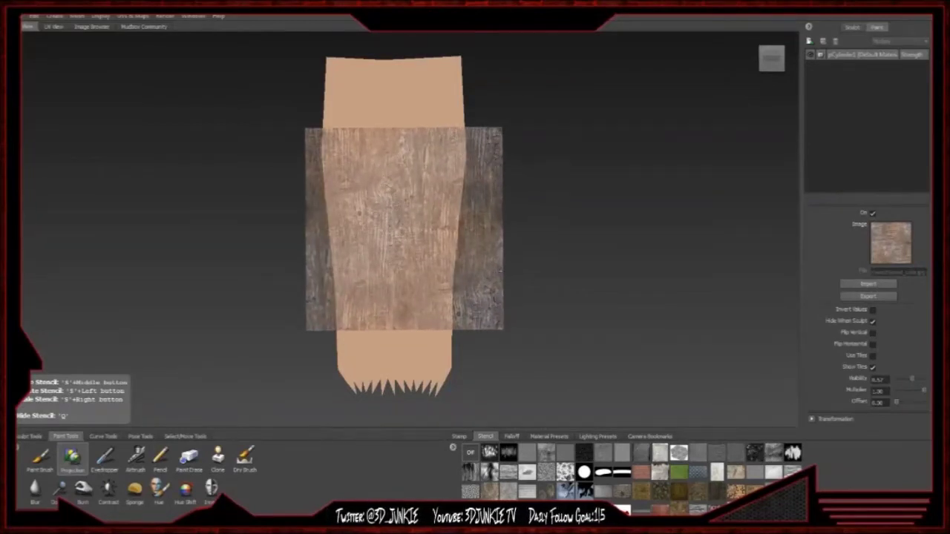
left_click(873, 356)
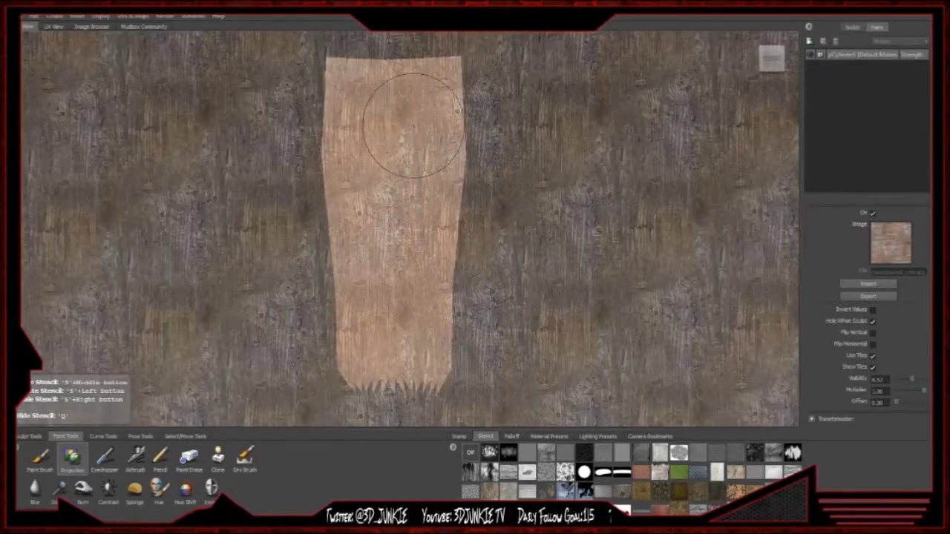
- Create a Diffuse paint layer on the handle and set the Projection brush strength to 100
left_click(346, 92)
left_click(481, 304)
left_click_drag(353, 85, 413, 98)
key("q")
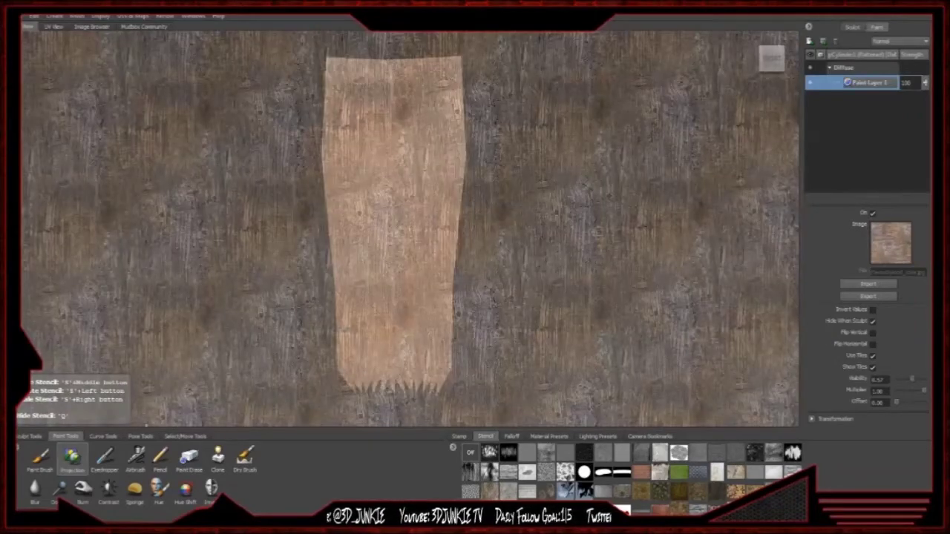
left_click_drag(898, 238, 925, 238)
- Project the tiled wood texture over the entire flattened handle and hide the stencil
mouse_move(417, 106)
left_mouse_down()
mouse_move(385, 175)
mouse_move(379, 260)
left_mouse_up()
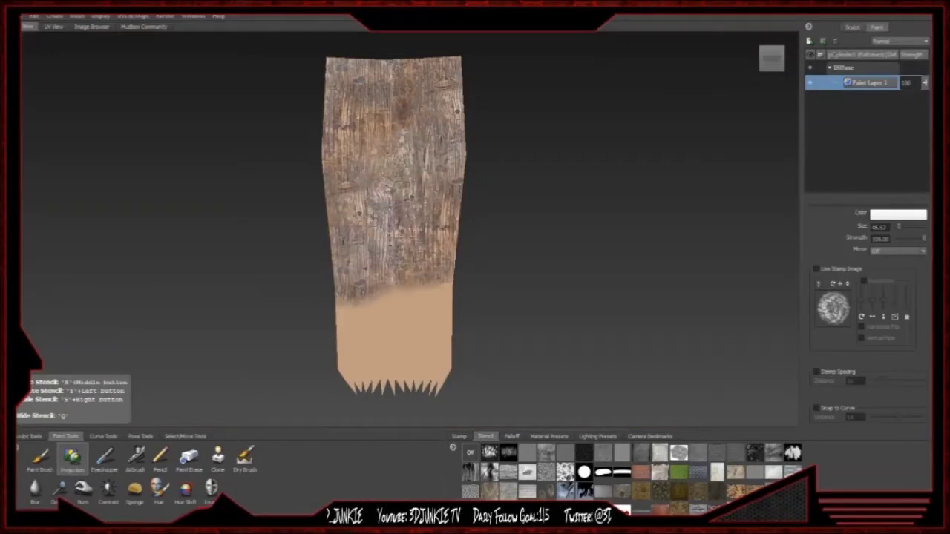
left_click_drag(393, 297, 394, 386)
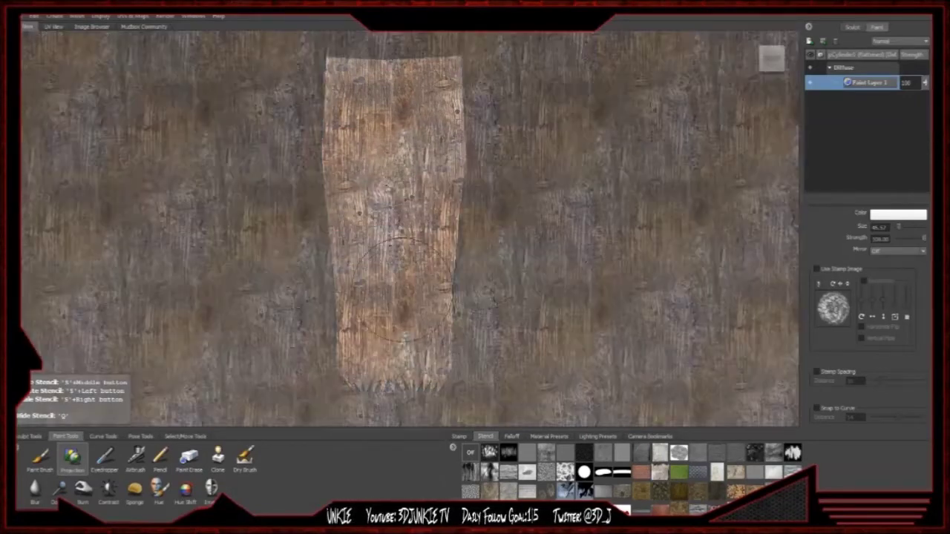
key("q")
- Unflatten the handle from UV space to restore its 3D shape with the projected wood texture
left_click(141, 16)
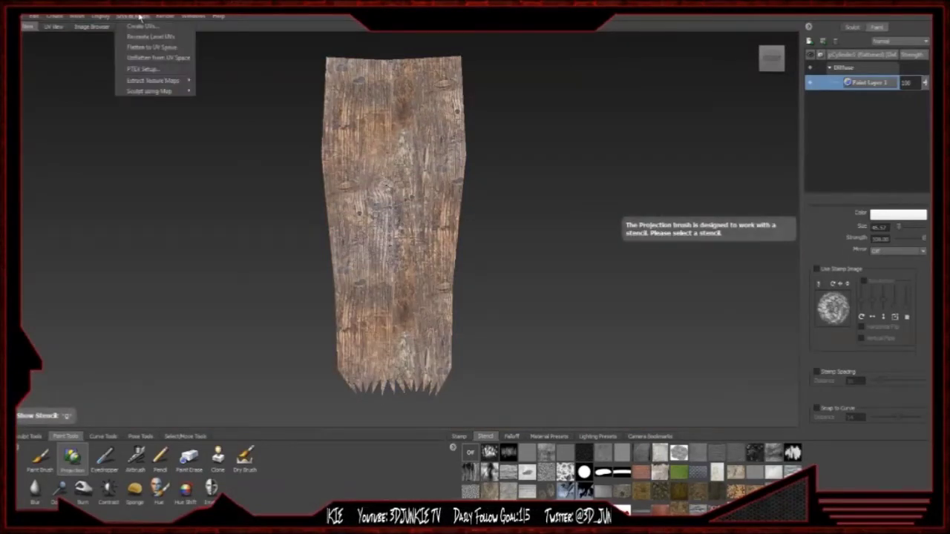
left_click(157, 57)
left_click_drag(373, 194, 373, 218, "alt")
right_click_drag(416, 218, 373, 219, "alt")
left_click_drag(374, 219, 364, 199, "alt")
right_click_drag(363, 199, 412, 231, "alt")
left_click_drag(413, 231, 441, 257, "alt")
middle_click_drag(441, 257, 415, 170, "alt")
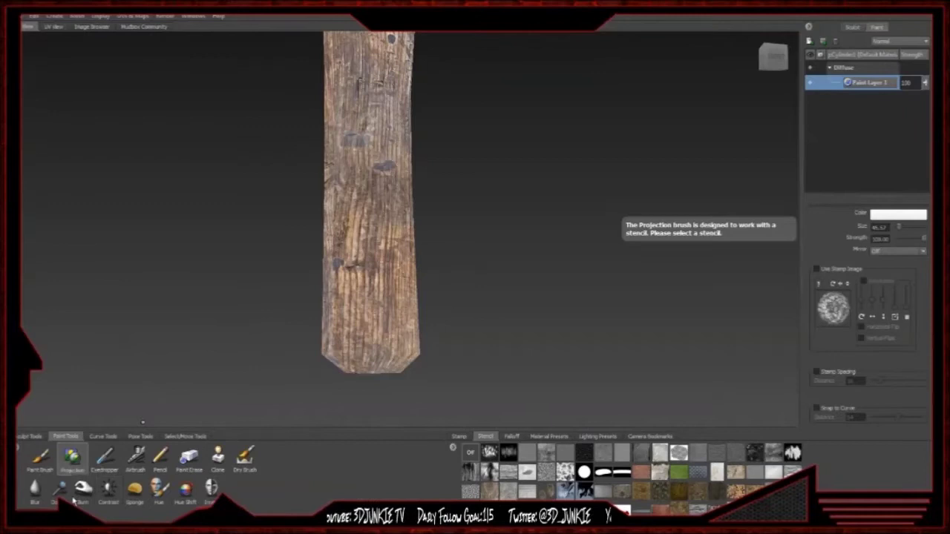
- Examine the projected wood texture around the lower end and along the sides of the handle
middle_click_drag(360, 267, 415, 290, "alt")
mouse_move(416, 290)
left_mouse_down("alt")
mouse_move(401, 185)
mouse_move(398, 245)
left_mouse_up("alt")
right_click_drag(398, 245, 446, 250, "alt")
left_click_drag(445, 249, 438, 312, "alt")
right_click_drag(438, 312, 482, 315, "alt")
left_click_drag(416, 222, 408, 297, "alt")
middle_click_drag(334, 268, 431, 236, "alt")
mouse_move(431, 236)
right_mouse_down("alt")
mouse_move(541, 246)
mouse_move(415, 242)
right_mouse_up("alt")
left_click_drag(416, 223, 413, 274, "alt")
right_click_drag(438, 256, 349, 222, "alt")
left_click_drag(348, 222, 342, 271, "alt")
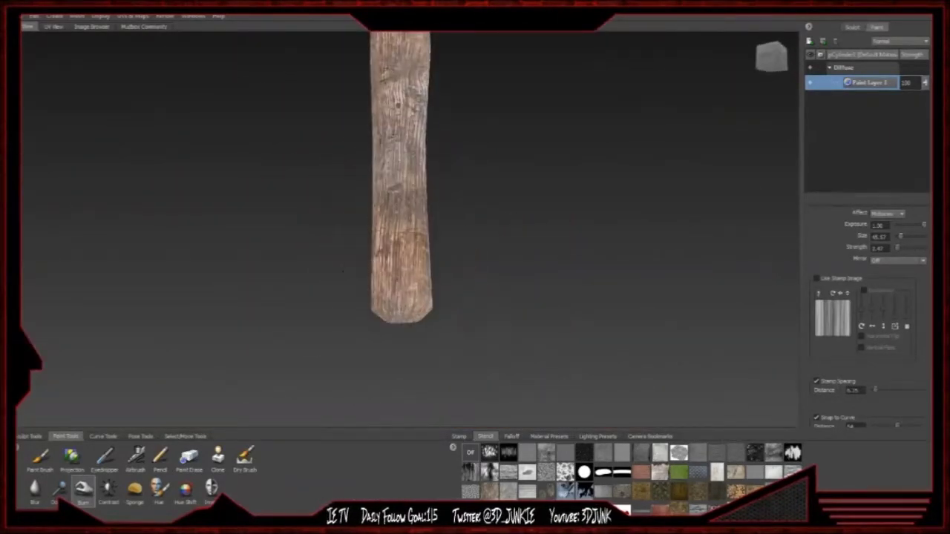
- Reduce the Burn brush size to about 29 and darken the midtones on the handle's bottom end
scroll(342, 272, "up", 4)
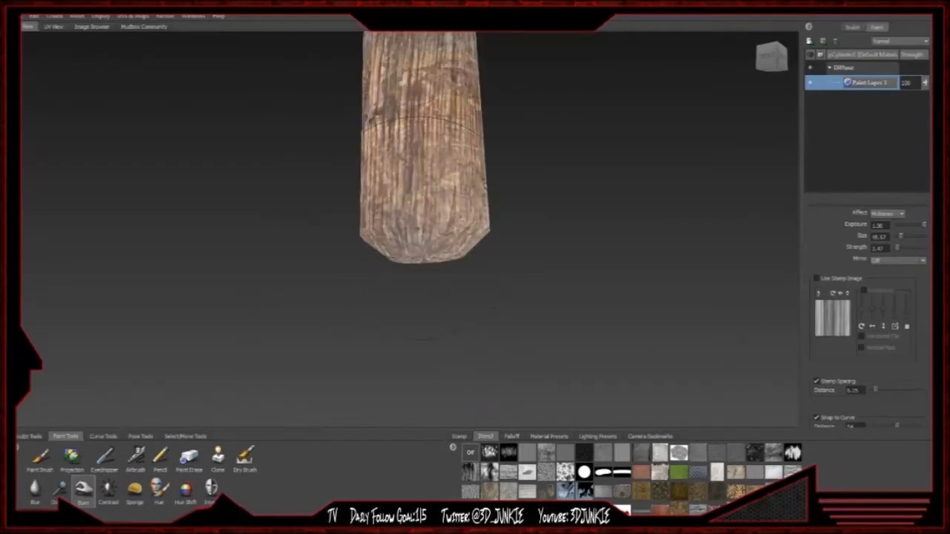
middle_click_drag(420, 228, 361, 401, "alt")
right_click_drag(437, 222, 416, 221, "alt")
left_click_drag(401, 252, 400, 208, "alt")
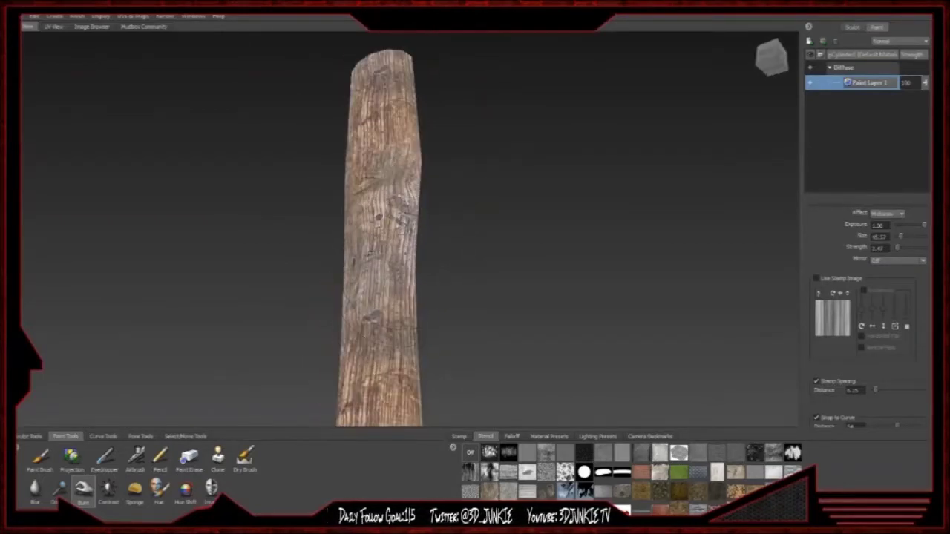
middle_click_drag(401, 348, 400, 149, "alt")
left_click_drag(401, 282, 401, 185, "alt")
middle_click_drag(401, 185, 399, 196, "alt")
right_click_drag(395, 172, 363, 172, "alt")
middle_click_drag(364, 172, 271, 325, "alt")
right_click_drag(349, 326, 315, 327, "alt")
mouse_move(326, 238)
left_mouse_down()
mouse_move(301, 271)
mouse_move(312, 256)
left_mouse_up()
left_click_drag(349, 223, 349, 330, "alt")
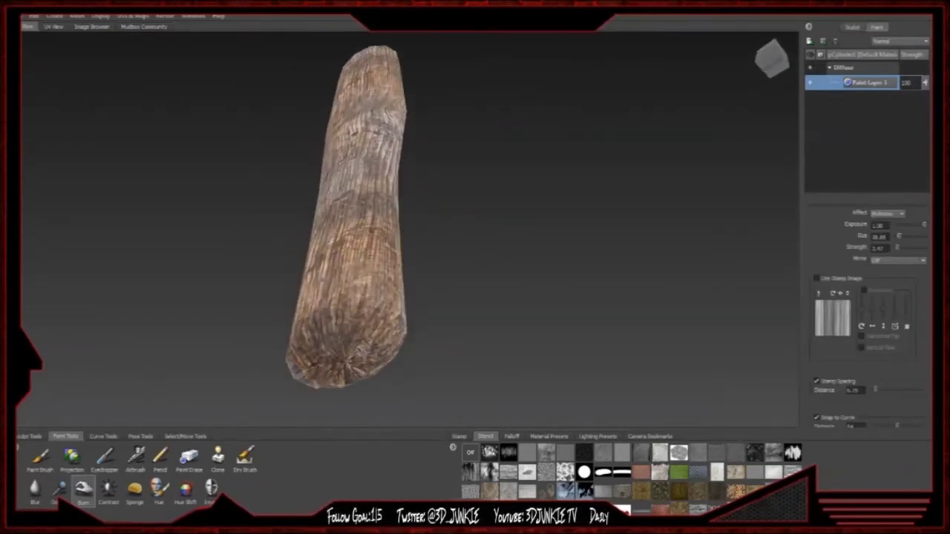
right_click_drag(349, 296, 312, 296, "alt")
left_click_drag(311, 297, 341, 297, "alt")
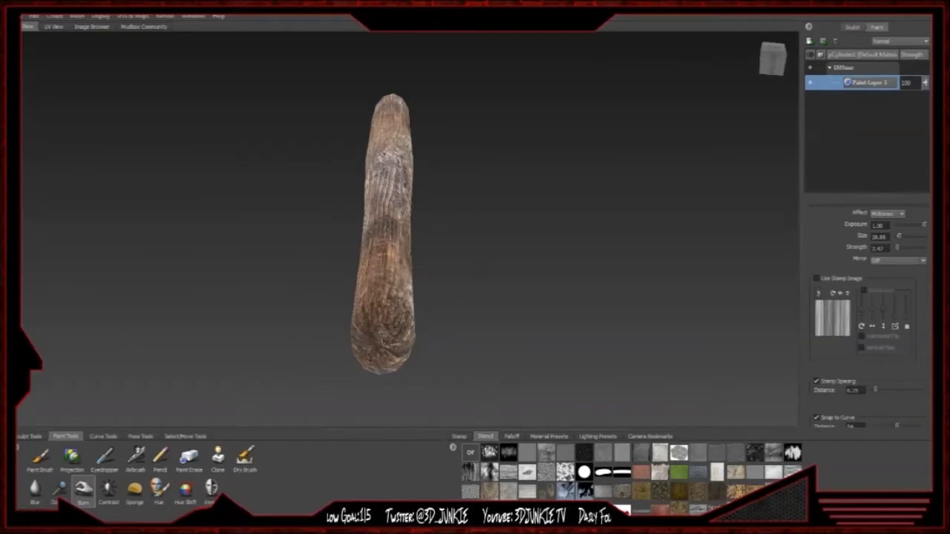
- Burn the midtones around the handle's sides and up to its top end to darken the wood
left_click_drag(371, 268, 380, 303, "alt")
left_click_drag(423, 252, 446, 312, "alt")
mouse_move(453, 148)
left_mouse_down()
mouse_move(452, 297)
mouse_move(423, 222)
left_mouse_up()
left_click_drag(434, 274, 464, 244, "alt")
left_click_drag(450, 112, 434, 123)
left_click_drag(434, 123, 393, 117, "alt")
mouse_move(394, 112)
left_mouse_down()
mouse_move(395, 123)
mouse_move(401, 115)
left_mouse_up()
mouse_move(401, 115)
left_mouse_down("alt")
mouse_move(375, 113)
mouse_move(438, 111)
mouse_move(408, 117)
left_mouse_up("alt")
mouse_move(381, 256)
left_mouse_down()
mouse_move(368, 157)
mouse_move(490, 193)
left_mouse_up()
left_click_drag(449, 185, 438, 292)
left_click_drag(482, 133, 452, 127, "alt")
mouse_move(427, 179)
left_mouse_down()
mouse_move(420, 208)
mouse_move(412, 171)
left_mouse_up()
left_click_drag(412, 171, 549, 210, "alt")
left_click_drag(378, 171, 375, 230)
left_click_drag(415, 208, 519, 211, "alt")
left_click_drag(377, 171, 378, 226)
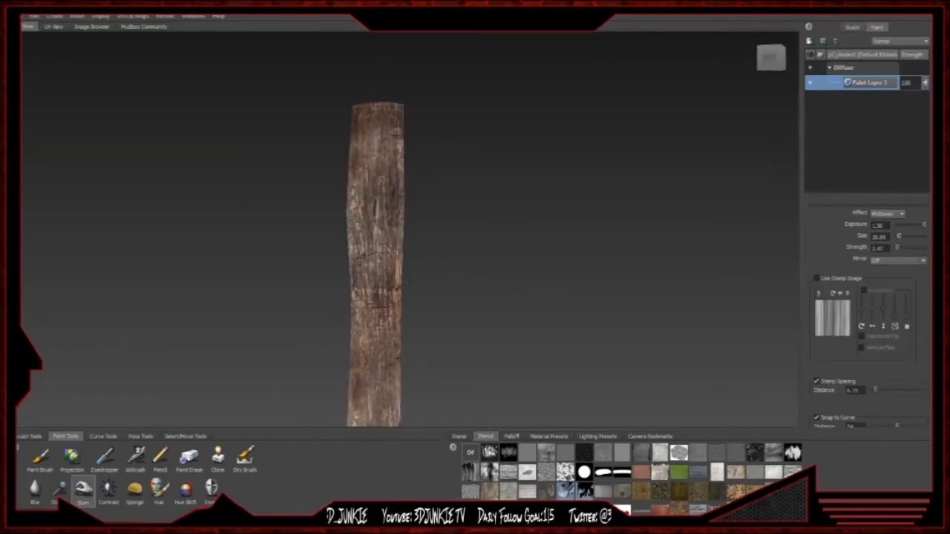
- Create Paint Layer 2 at size 2048 in the Diffuse channel and flatten the handle to UV space again
left_click(808, 42)
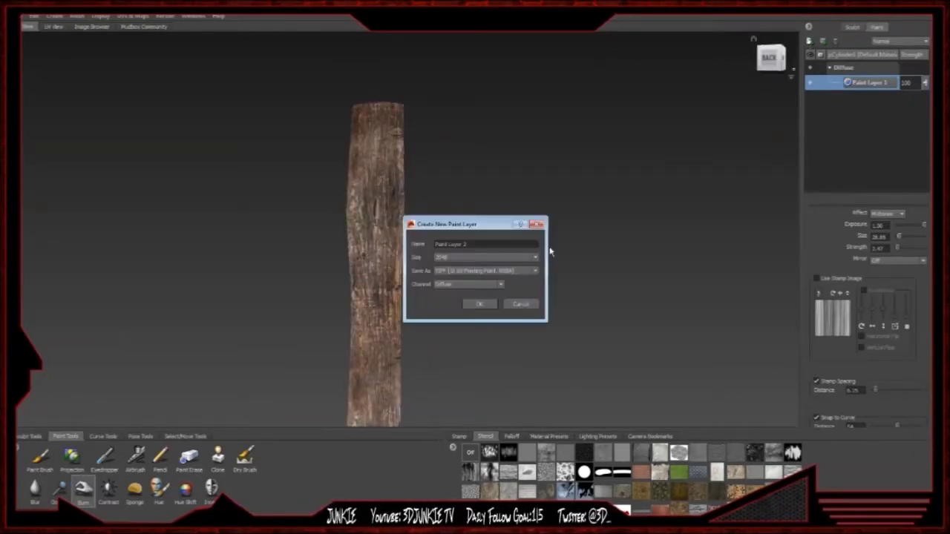
left_click(476, 305)
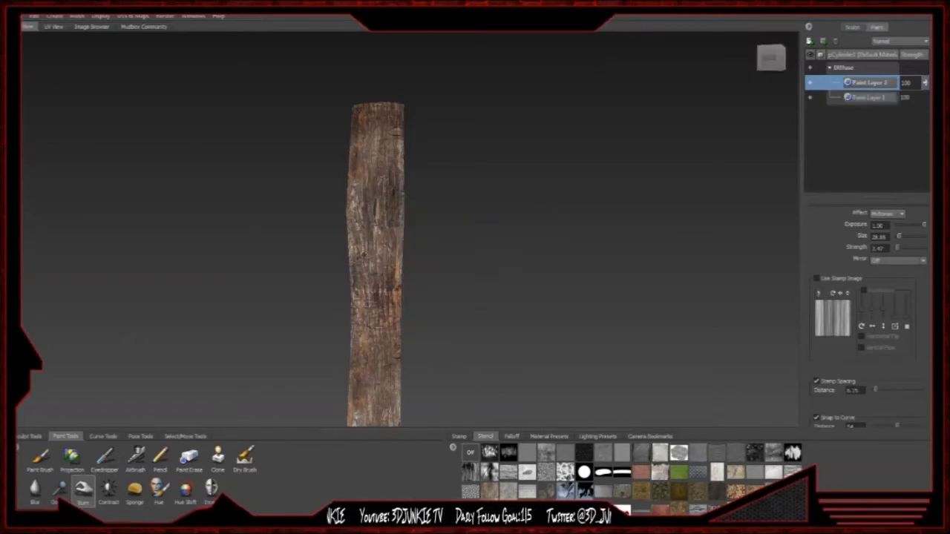
left_click(132, 15)
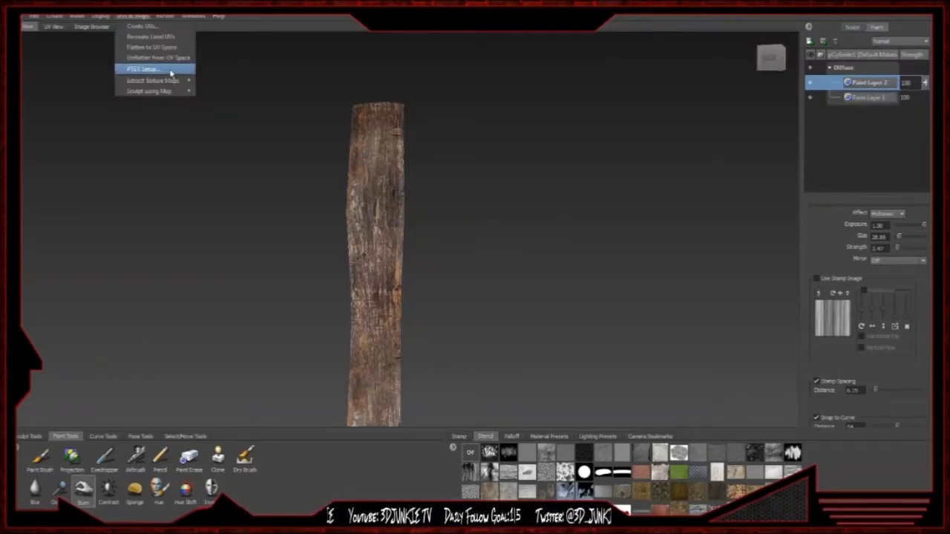
left_click(160, 47)
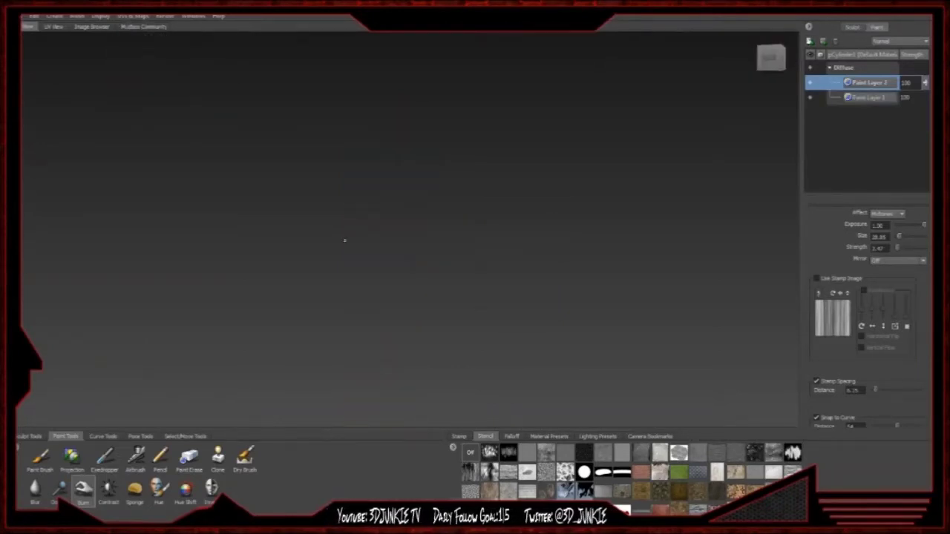
left_click_drag(327, 163, 393, 178, "alt")
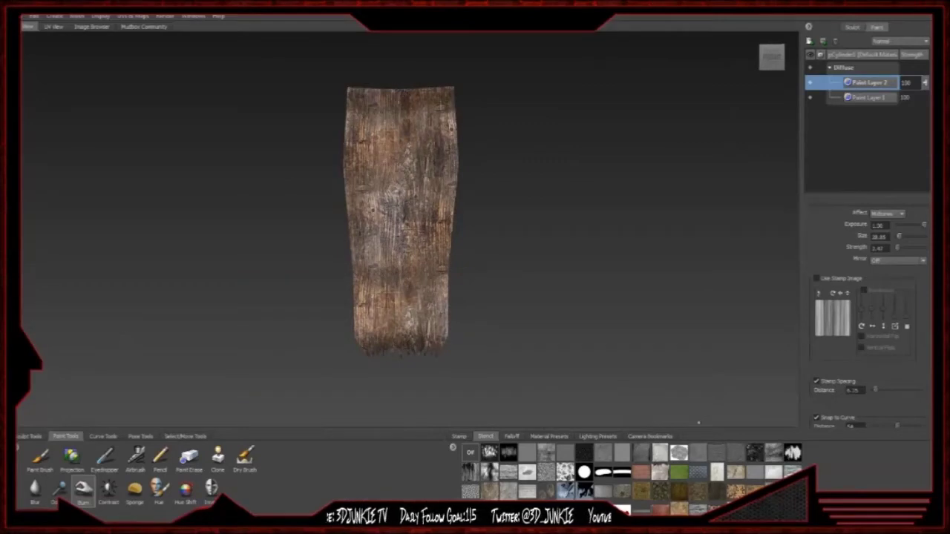
- Try several texture stencils over the flattened handle and choose the mossy yellow-green one
left_click(489, 451)
left_click(639, 496)
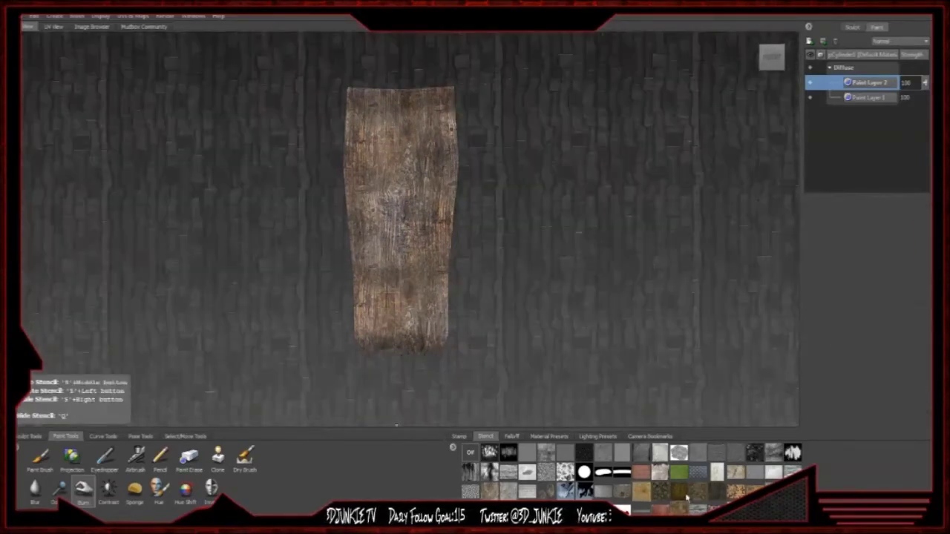
left_click(682, 496)
left_click(697, 491)
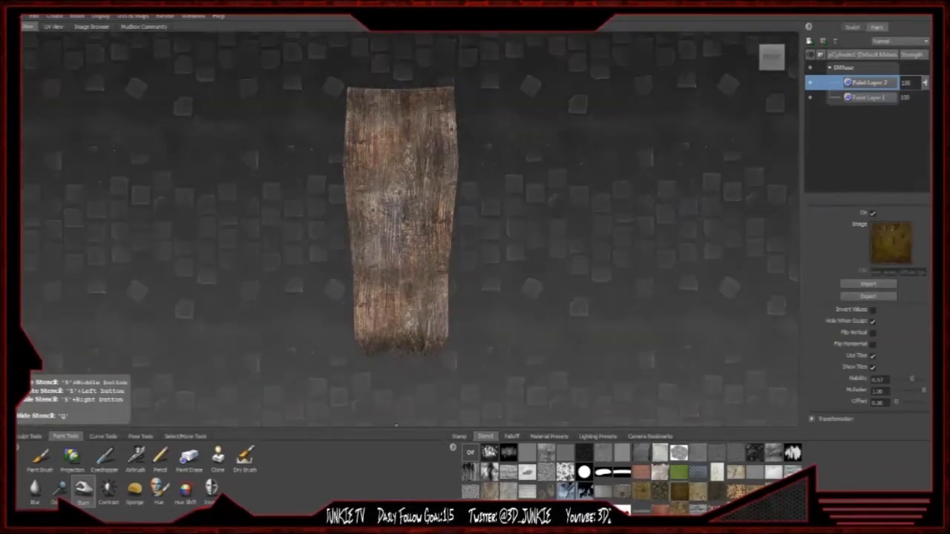
left_click(661, 509)
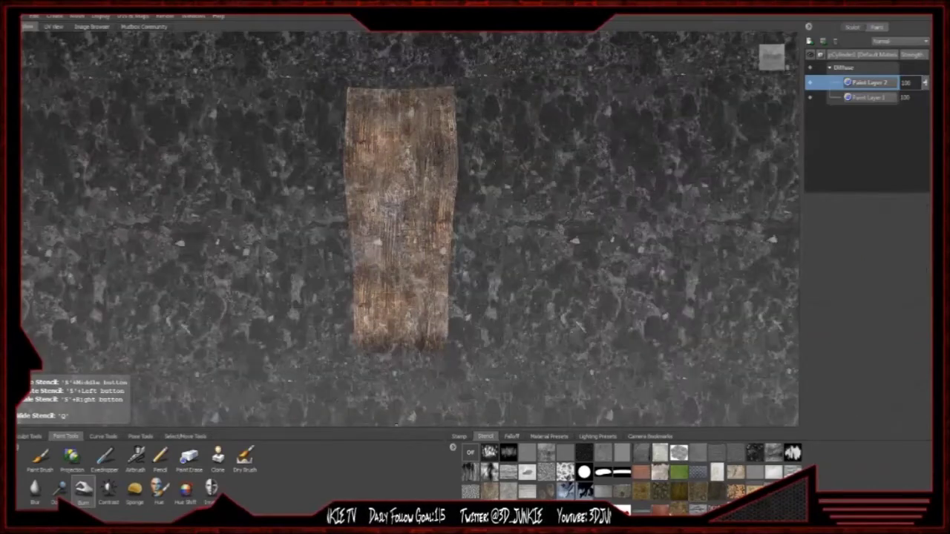
left_click(682, 497)
- Project the mossy stencil over the entire flattened handle on Paint Layer 2 with the Projection brush
left_click(72, 458)
mouse_move(328, 188)
right_mouse_down()
mouse_move(297, 191)
mouse_move(401, 191)
mouse_move(305, 191)
mouse_move(320, 191)
right_mouse_up()
mouse_move(416, 260)
left_mouse_down()
mouse_move(419, 271)
mouse_move(393, 296)
mouse_move(393, 107)
left_mouse_up()
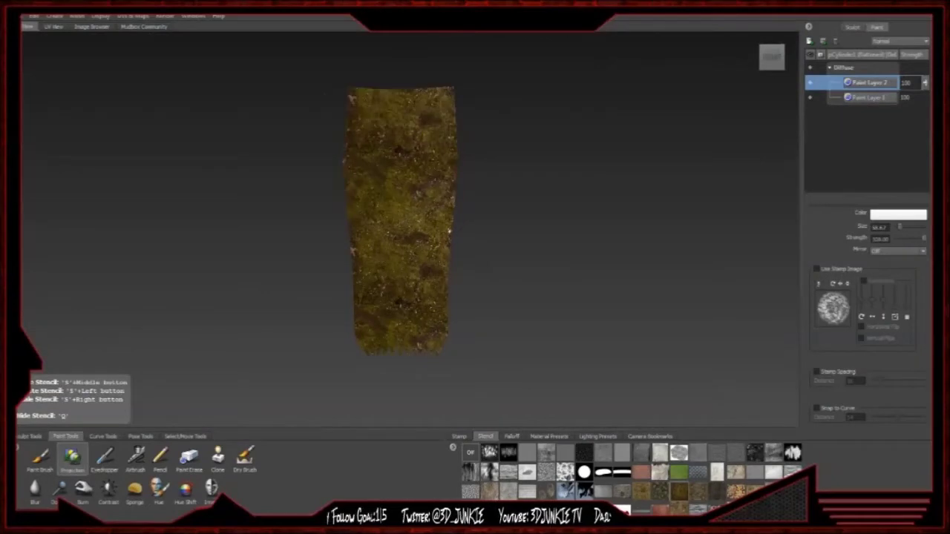
- Set the blend mode of Paint Layer 2 to Darker Color and lower its strength to 55
left_click(900, 42)
left_click(902, 56)
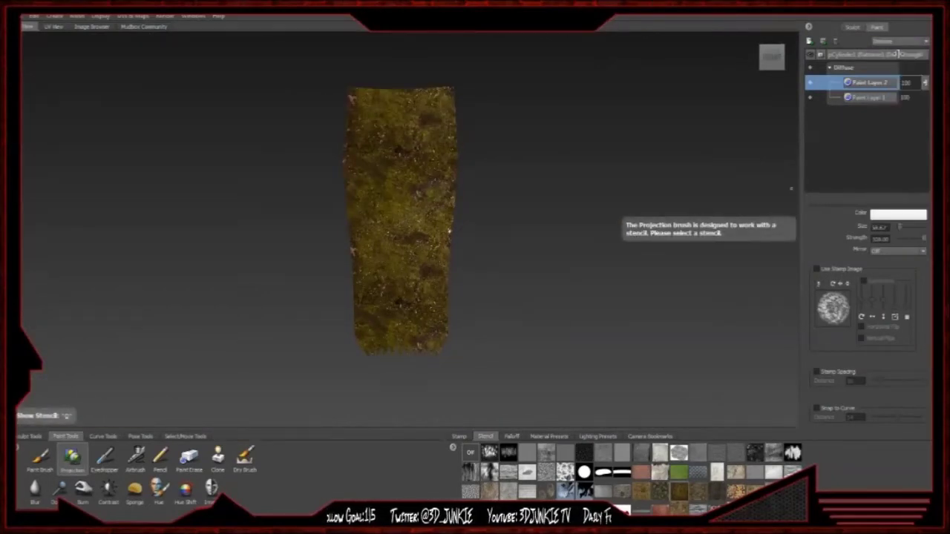
key("Down")
key("Down")
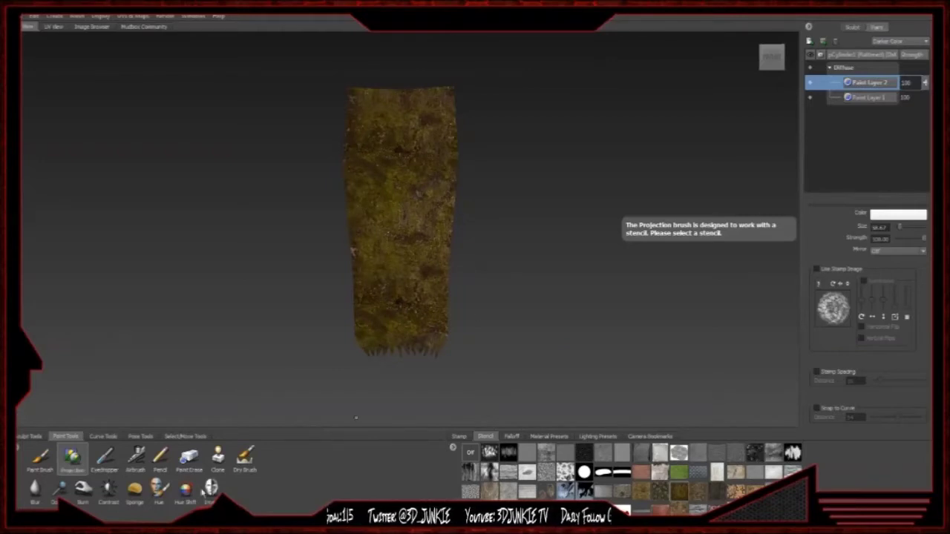
left_click_drag(925, 83, 924, 120)
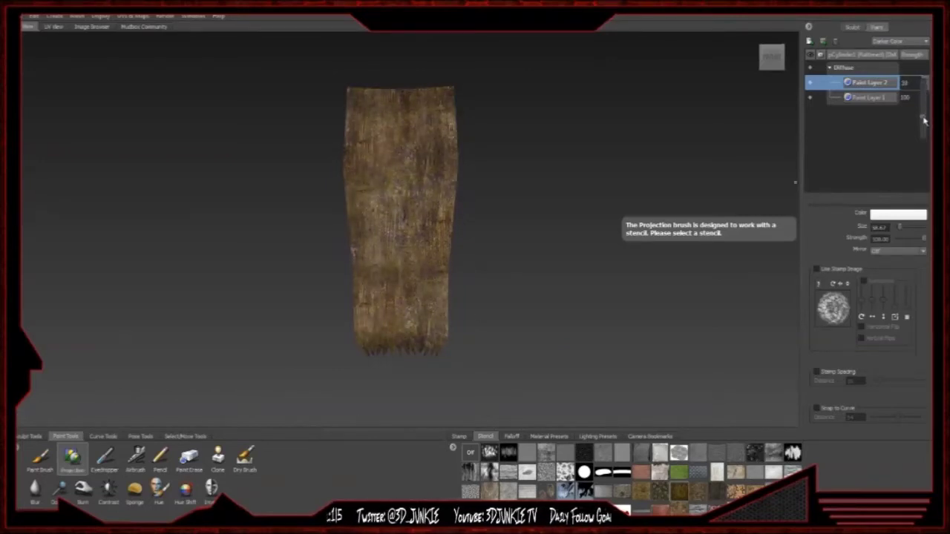
left_click_drag(925, 108, 924, 103)
- Erase patches of moss across the handle on Paint Layer 2 with Paint Erase through a tiled white splatter stencil
left_click(194, 461)
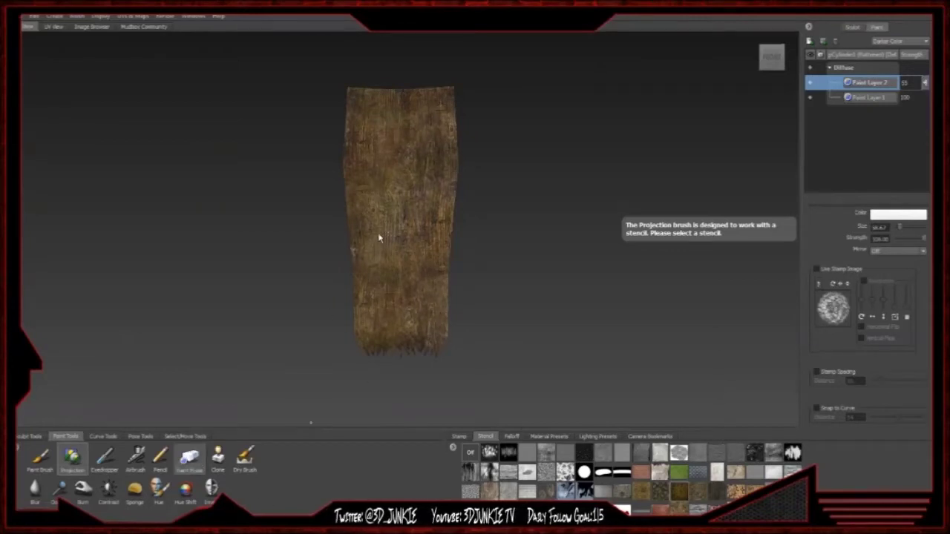
mouse_move(387, 253)
left_mouse_down()
mouse_move(378, 204)
mouse_move(405, 195)
left_mouse_up()
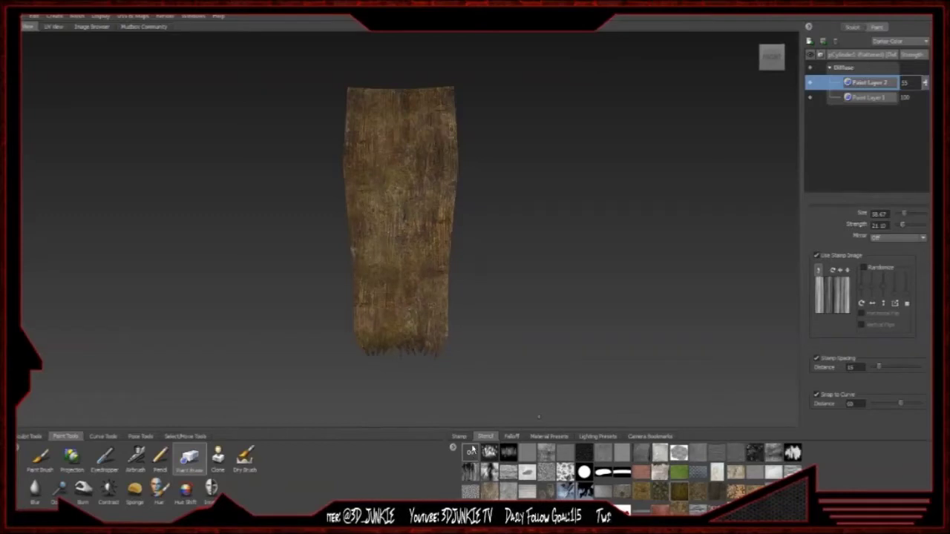
left_click(458, 438)
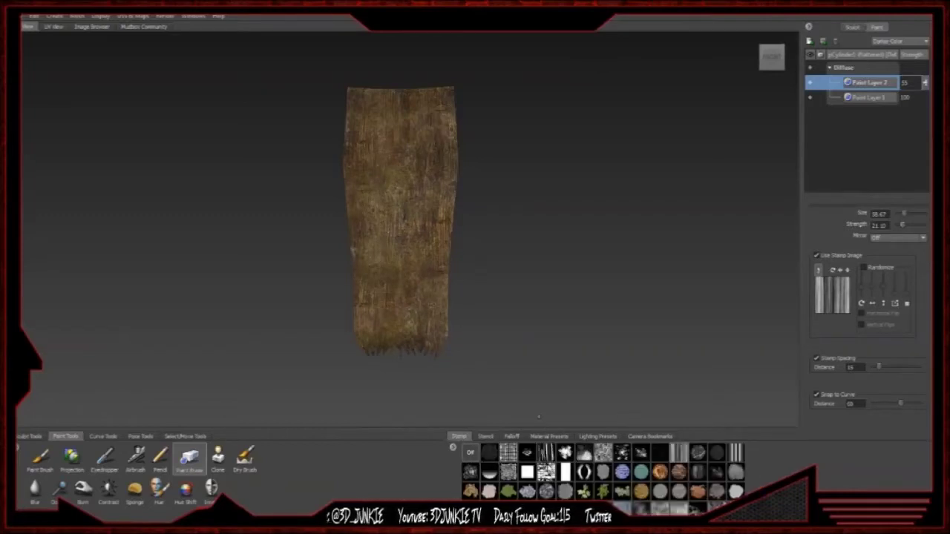
left_click(484, 437)
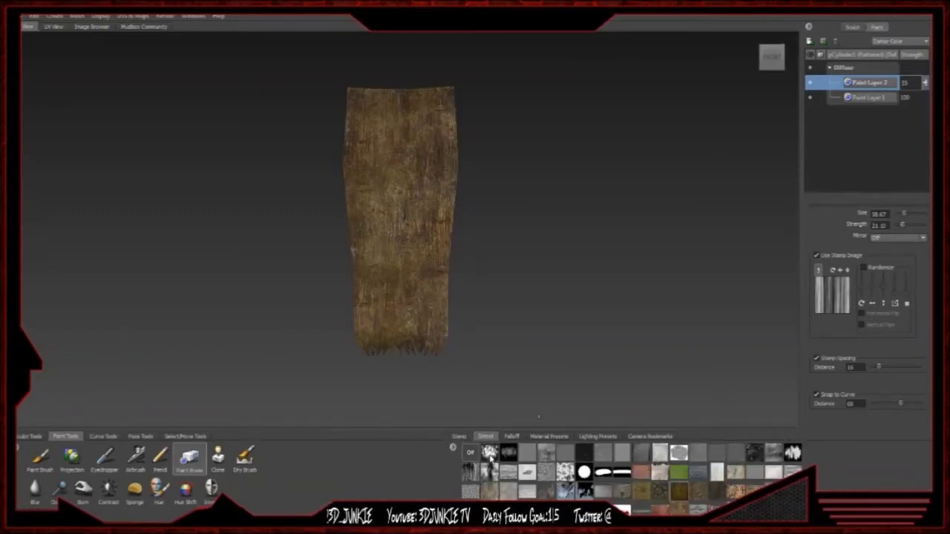
right_click_drag(427, 256, 438, 157)
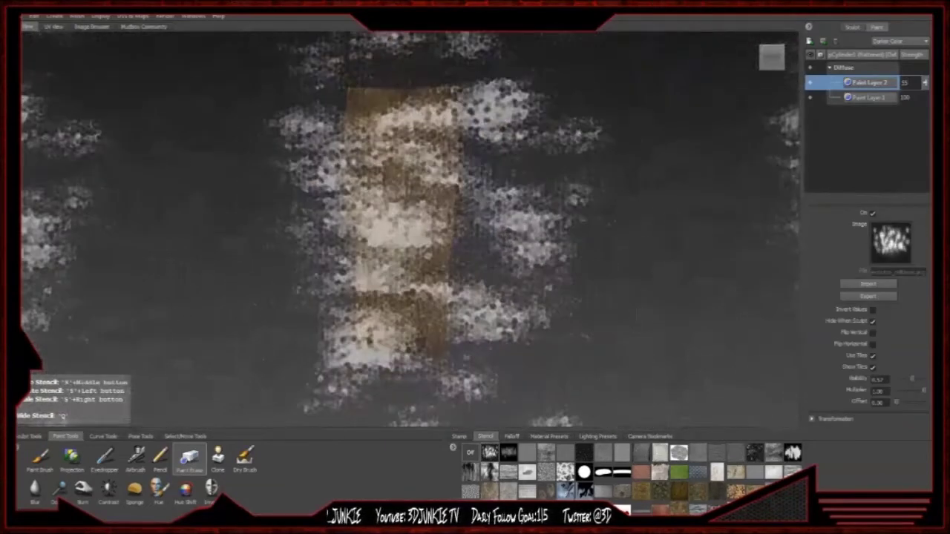
key("q")
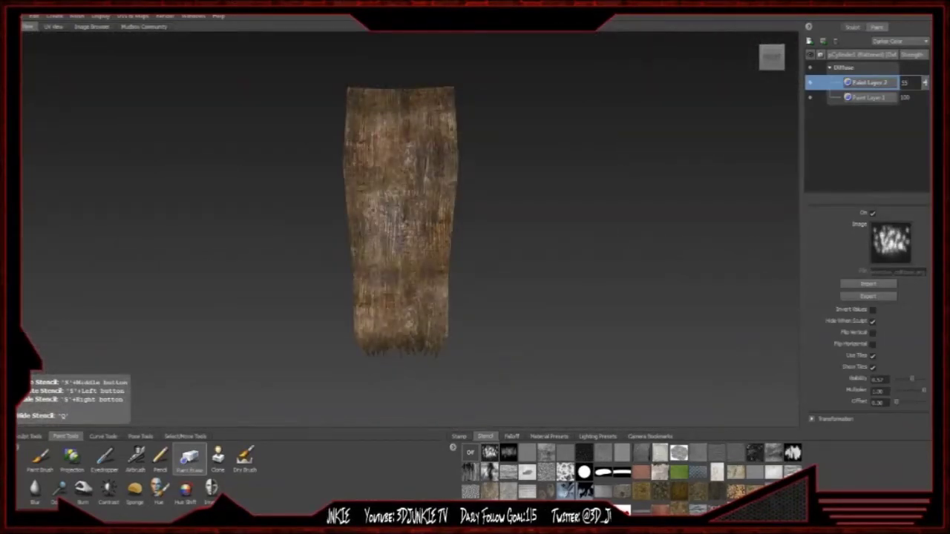
key("q")
key("q")
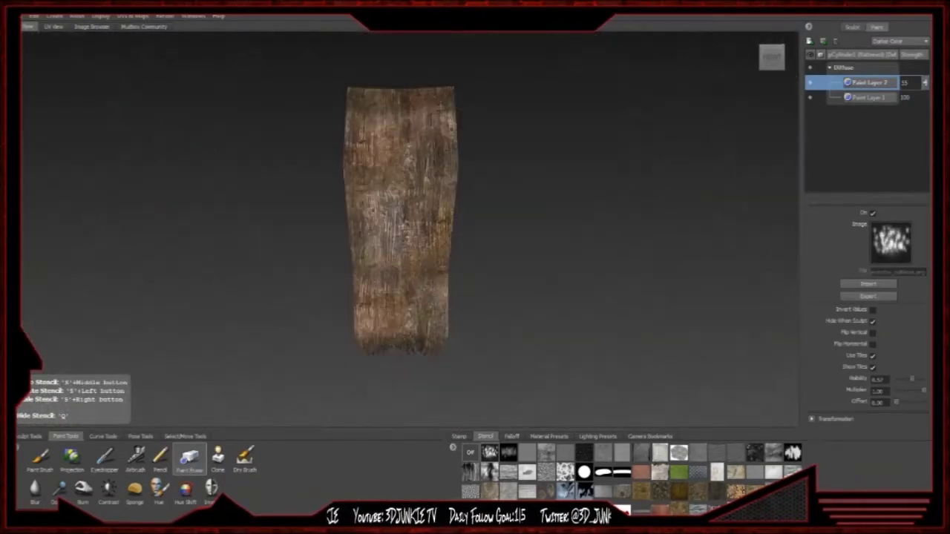
key("q")
- Compare the handle up close with Paint Layer 2 hidden and shown
right_click_drag(400, 223, 504, 222, "alt")
mouse_move(505, 223)
left_mouse_down("alt")
mouse_move(505, 186)
mouse_move(504, 215)
left_mouse_up("alt")
scroll(505, 216, "down", 2)
left_click(810, 83)
left_click(810, 83)
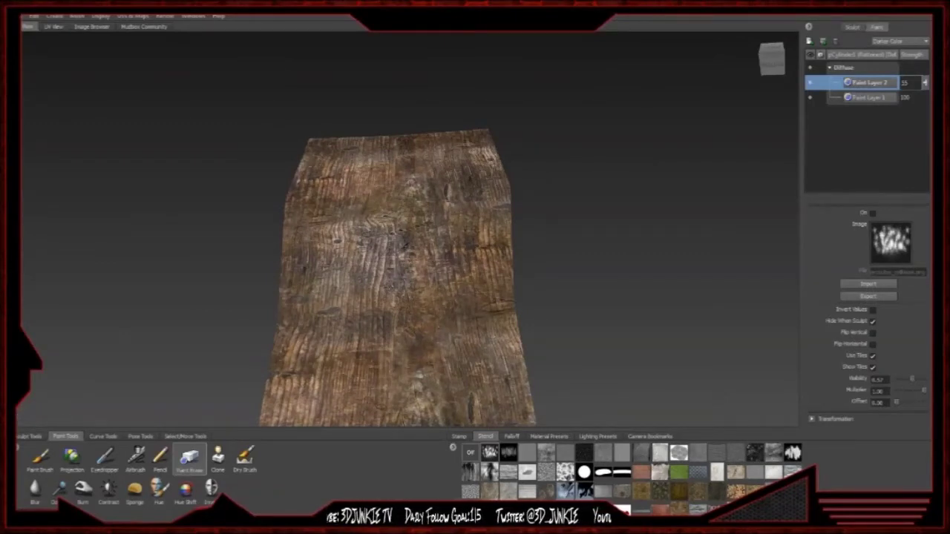
right_click_drag(580, 222, 504, 223, "alt")
left_click_drag(505, 223, 505, 256, "alt")
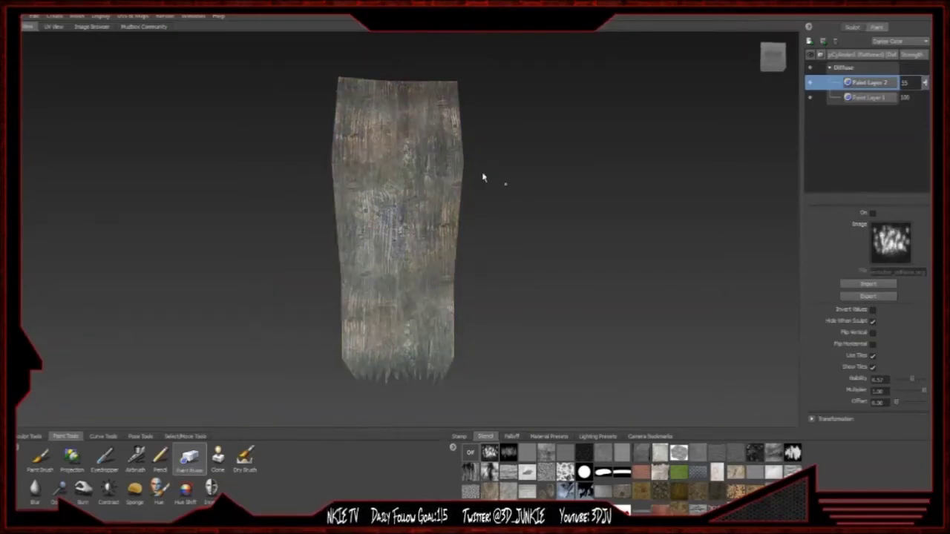
- Set the Burn tool's effect to Shadows, try a stroke on Paint Layer 1 and undo it
left_click(868, 97)
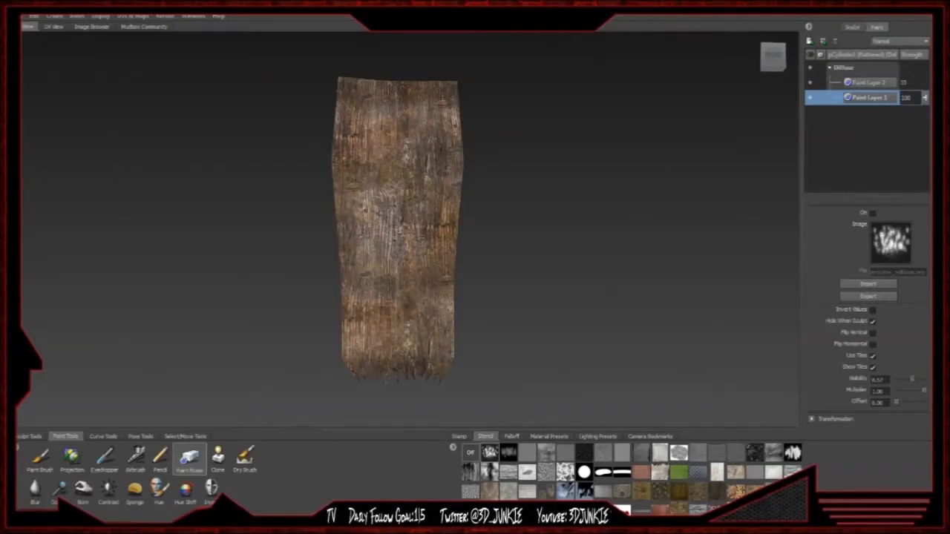
left_click(869, 82)
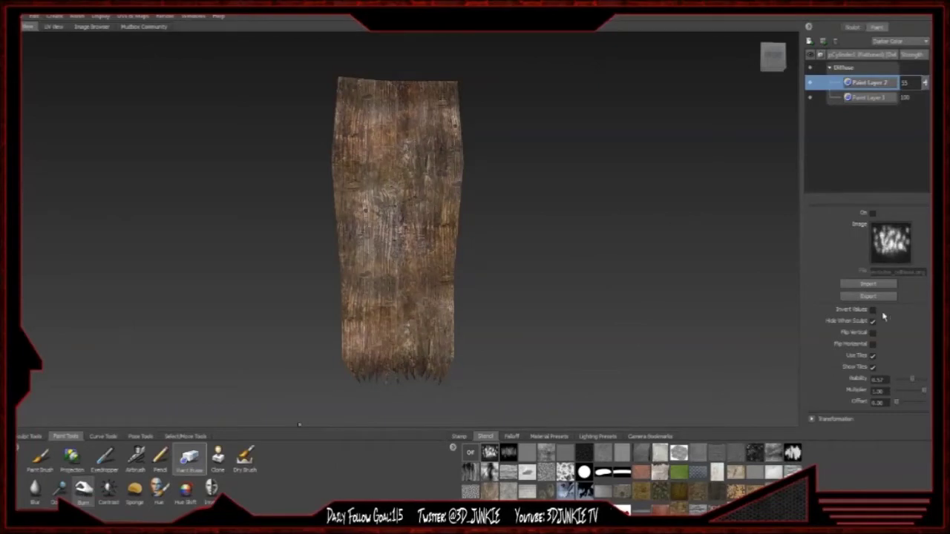
left_click(83, 489)
left_click(898, 216)
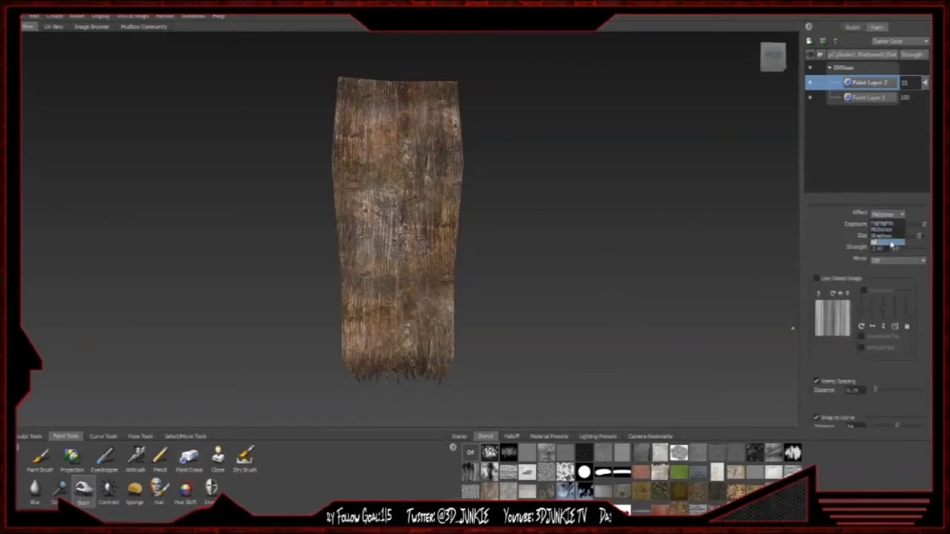
left_click(889, 236)
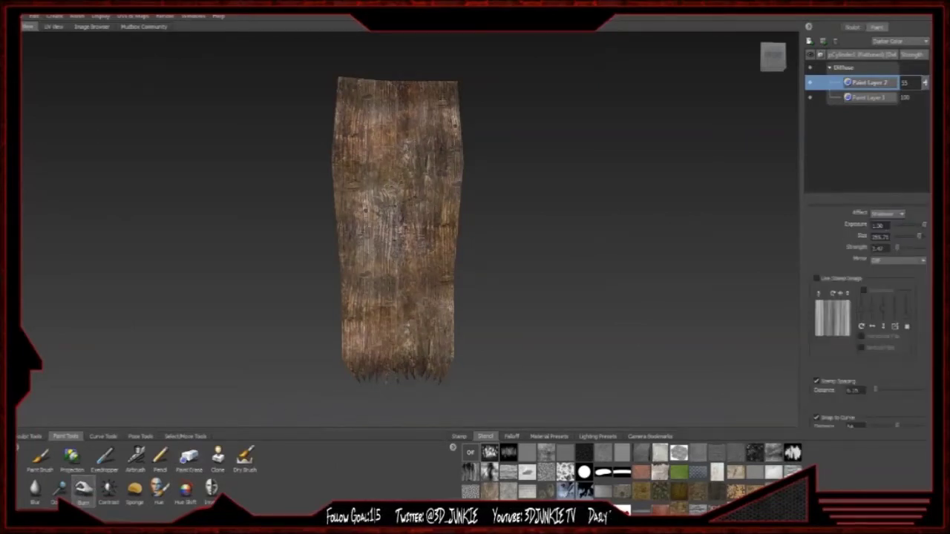
left_click(863, 99)
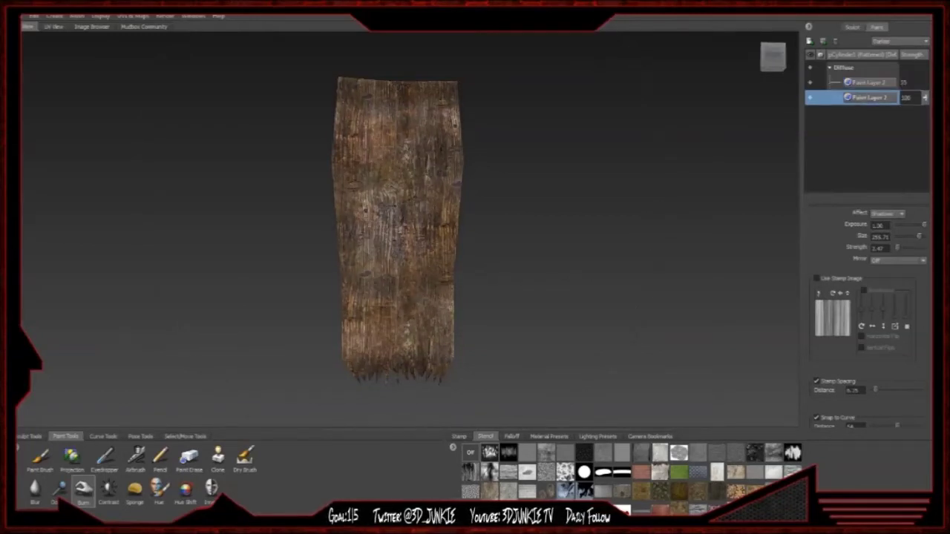
key("ctrl+z")
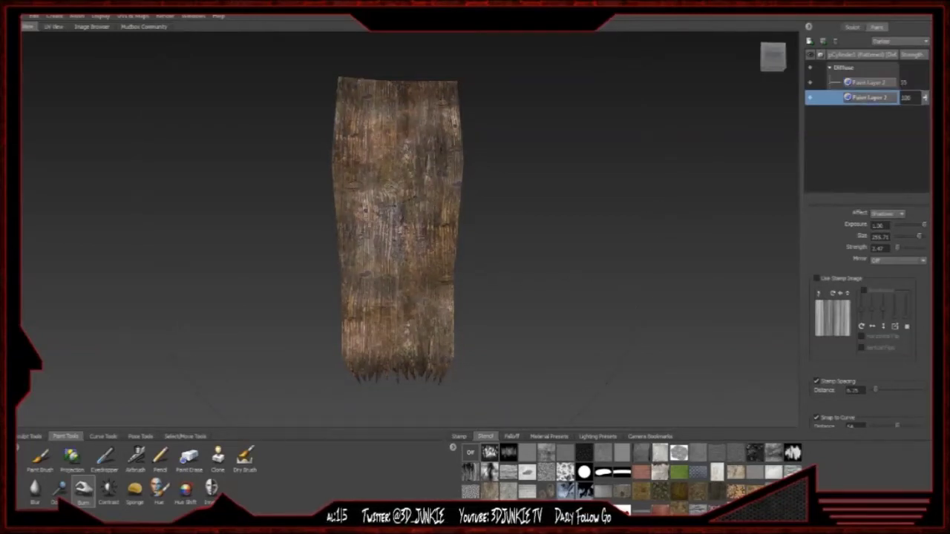
- Unflatten the handle from UV space, then flatten the hammer head to UV space
left_click(869, 82)
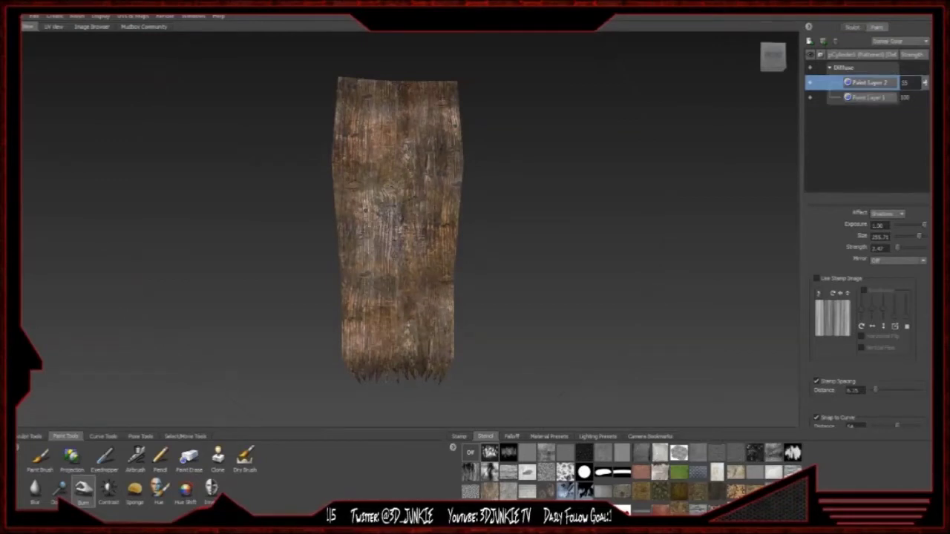
left_click(878, 97)
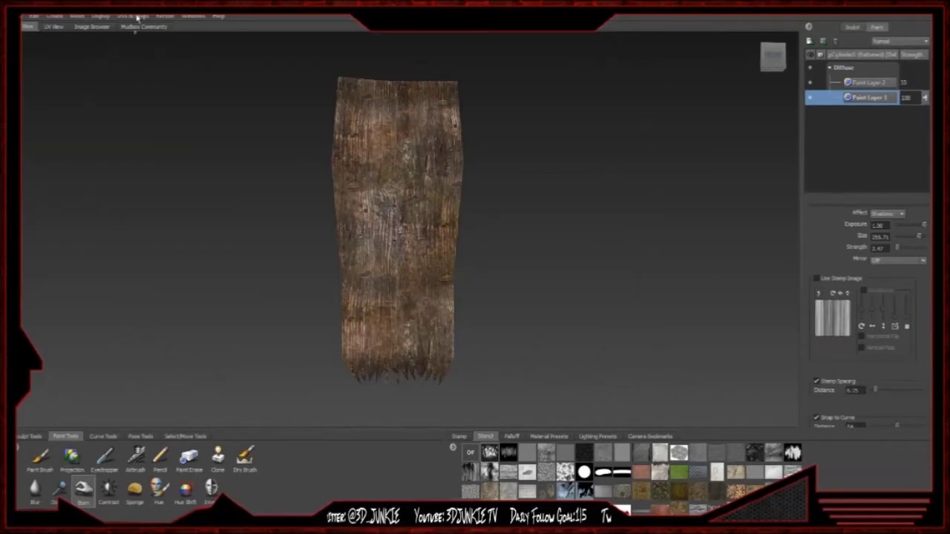
left_click(102, 16)
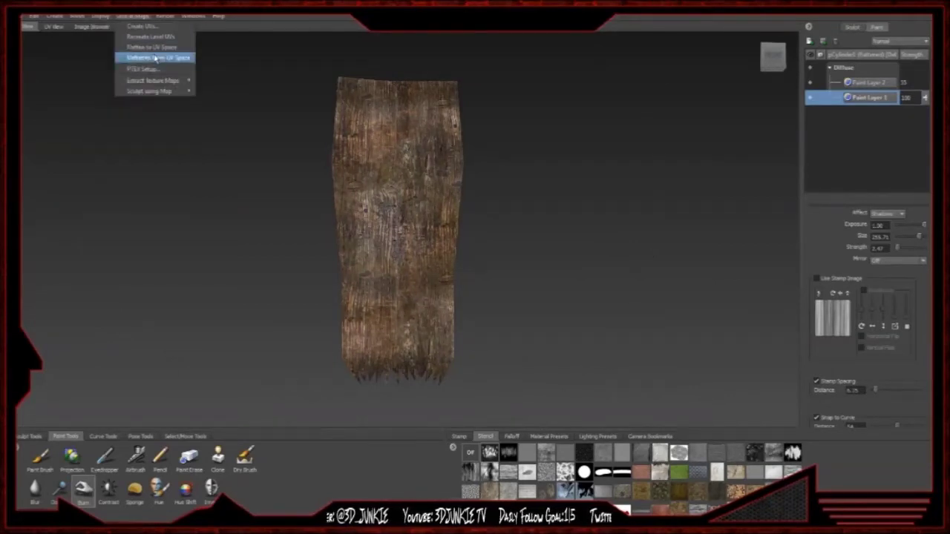
left_click(156, 57)
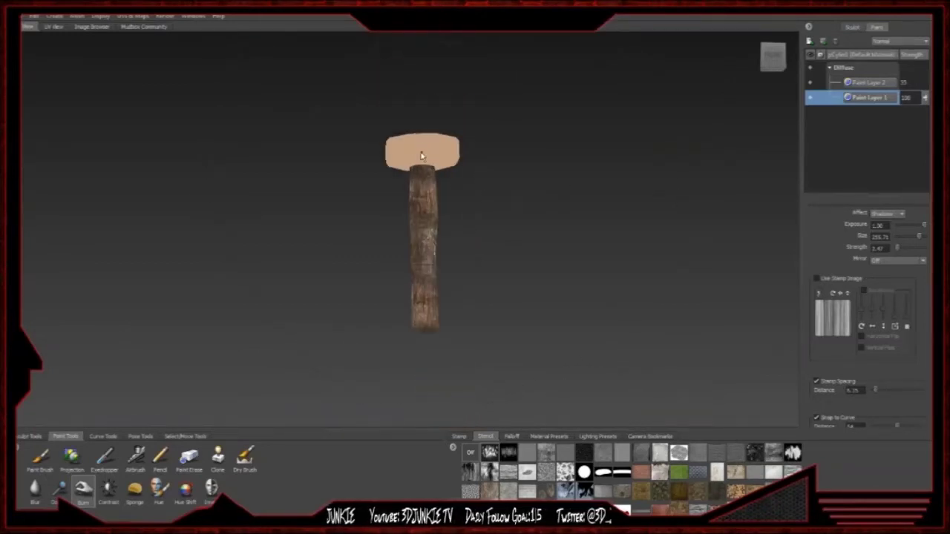
left_click(134, 16)
left_click(156, 47)
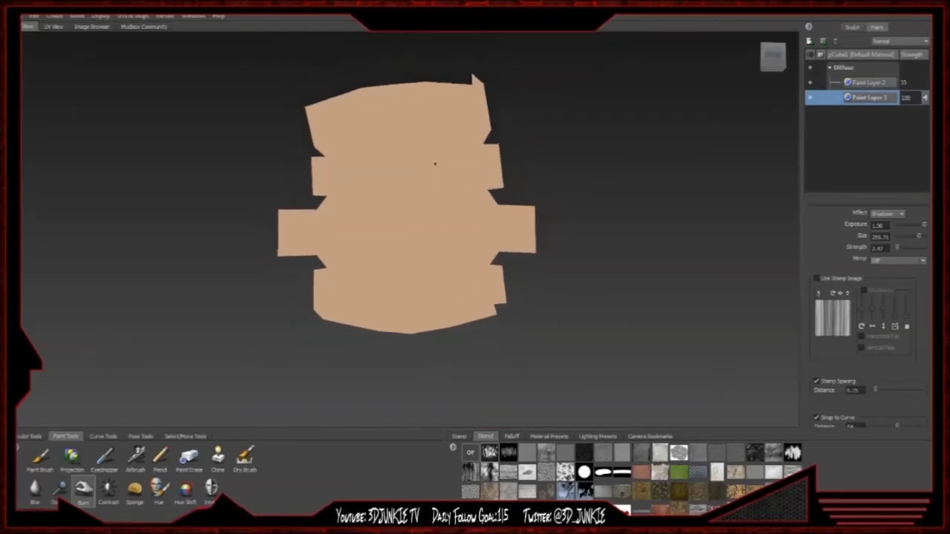
- Tile the dark metal projection stencil more densely over the flattened head and create a new Diffuse layer, Paint Layer 3
left_click(71, 456)
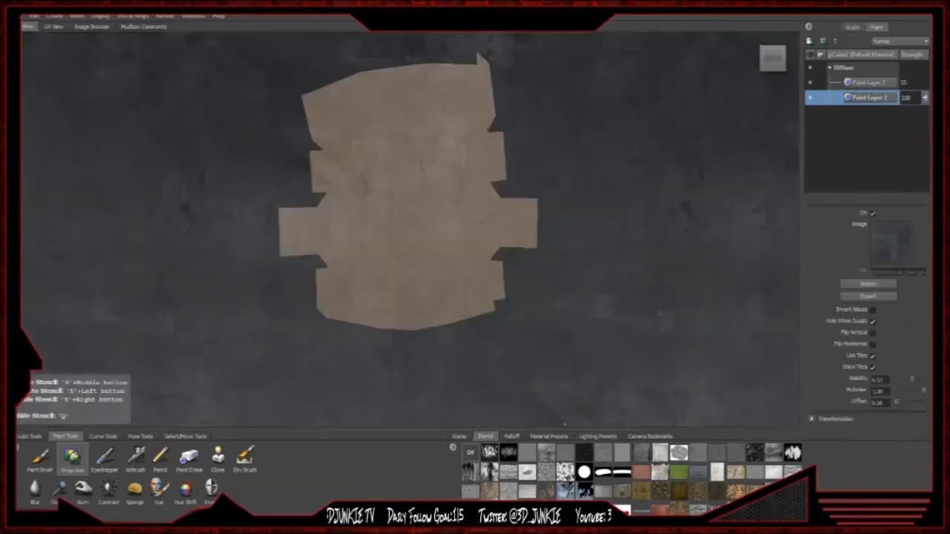
right_click_drag(527, 257, 372, 264)
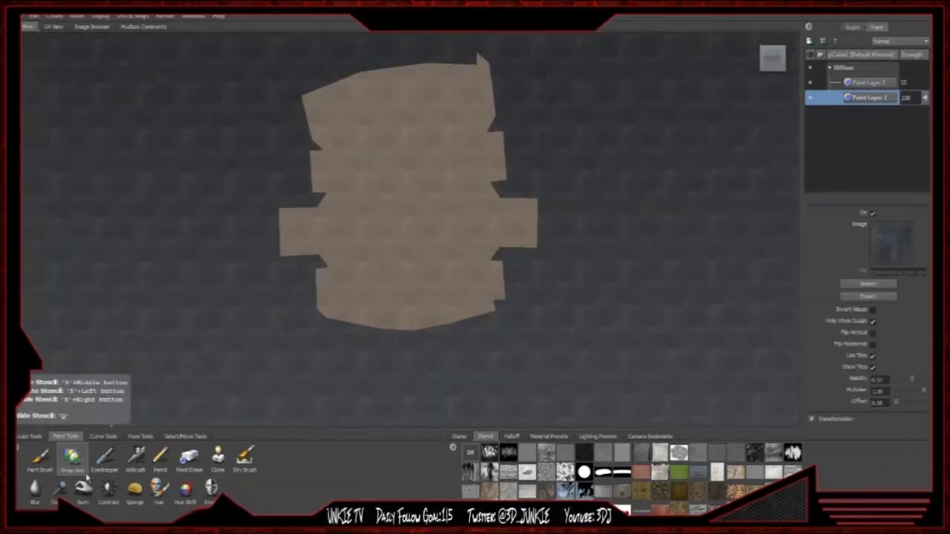
left_click(866, 82)
left_click(810, 41)
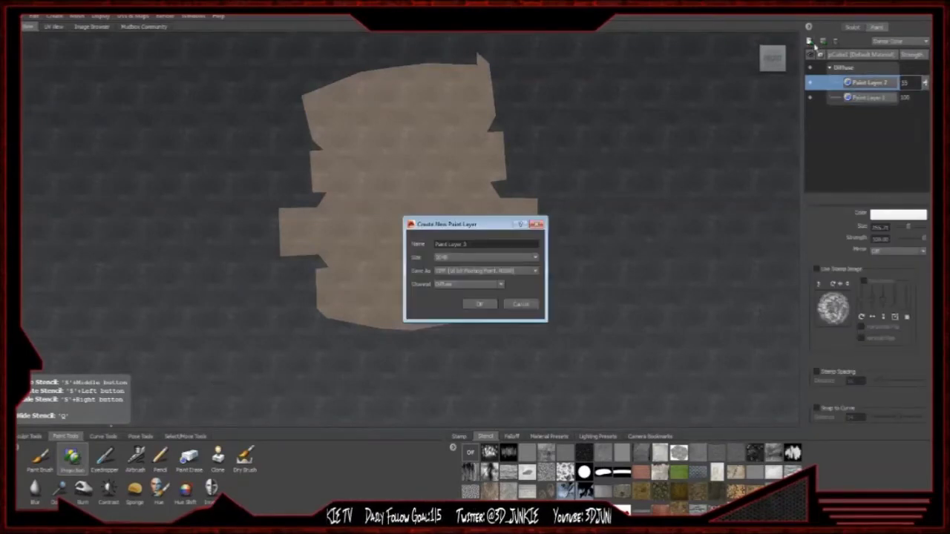
- Project the tiled metal stencil over the whole flattened hammer head on Paint Layer 3, then turn the stencil off
right_click_drag(448, 295, 588, 278)
mouse_move(394, 186)
left_mouse_down()
mouse_move(345, 184)
mouse_move(410, 199)
mouse_move(394, 230)
mouse_move(412, 297)
mouse_move(405, 111)
left_mouse_up()
left_click(765, 477)
mouse_move(540, 265)
left_mouse_down()
mouse_move(409, 215)
mouse_move(404, 111)
mouse_move(419, 75)
left_mouse_up()
key("q")
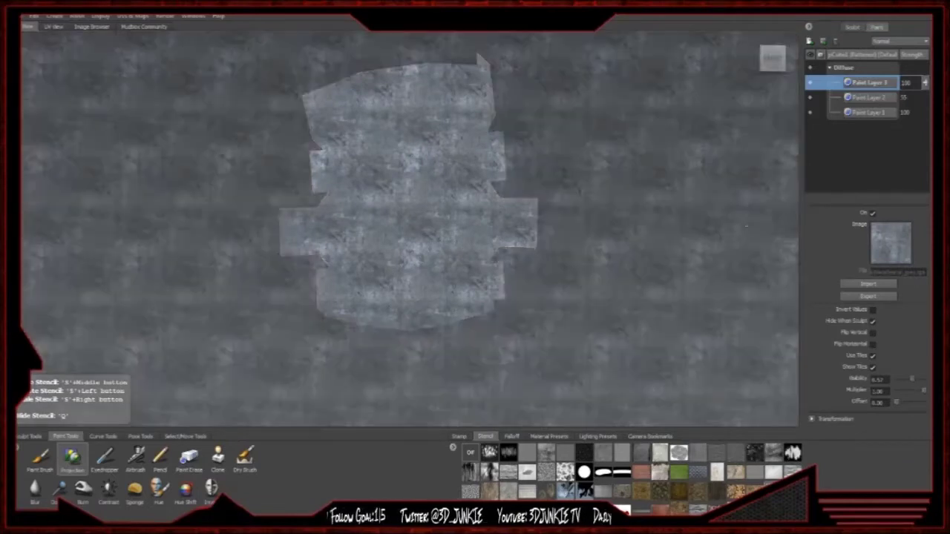
key("q")
key("q")
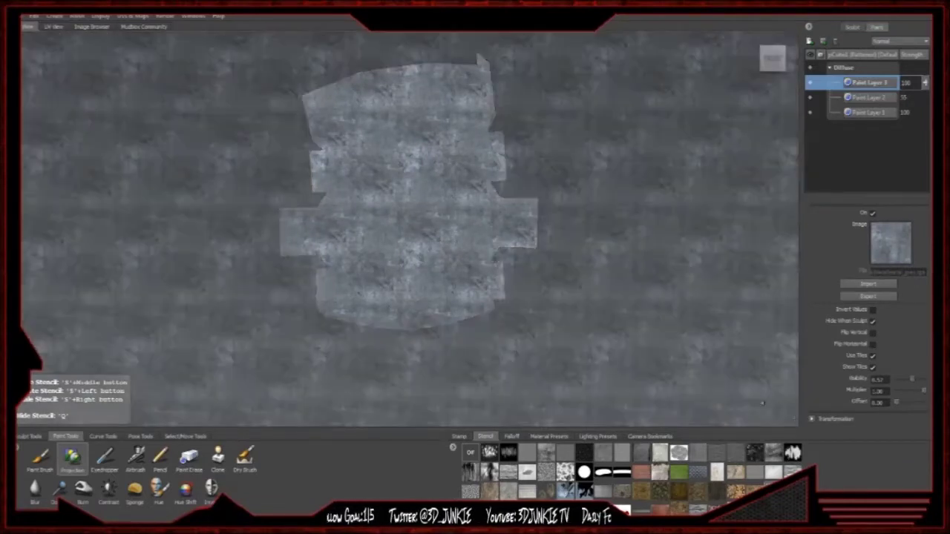
key("q")
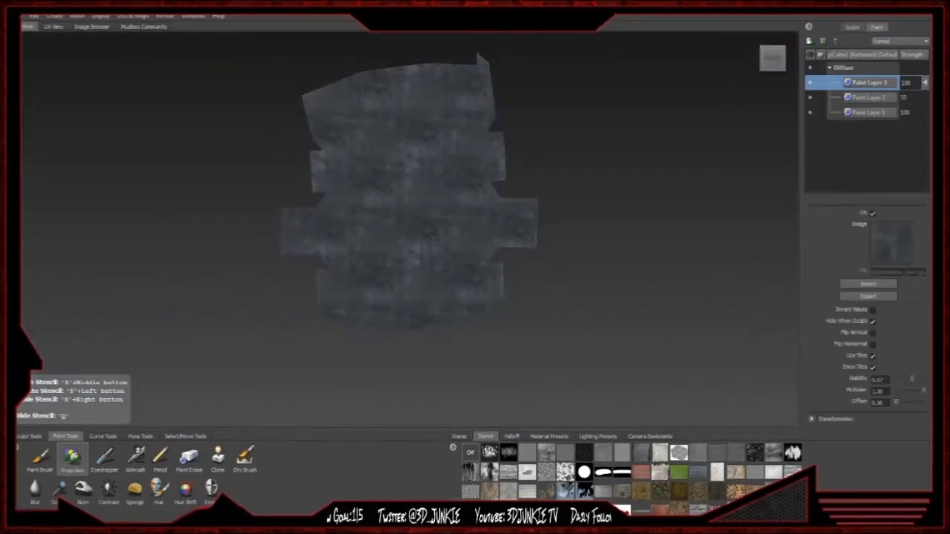
key("q")
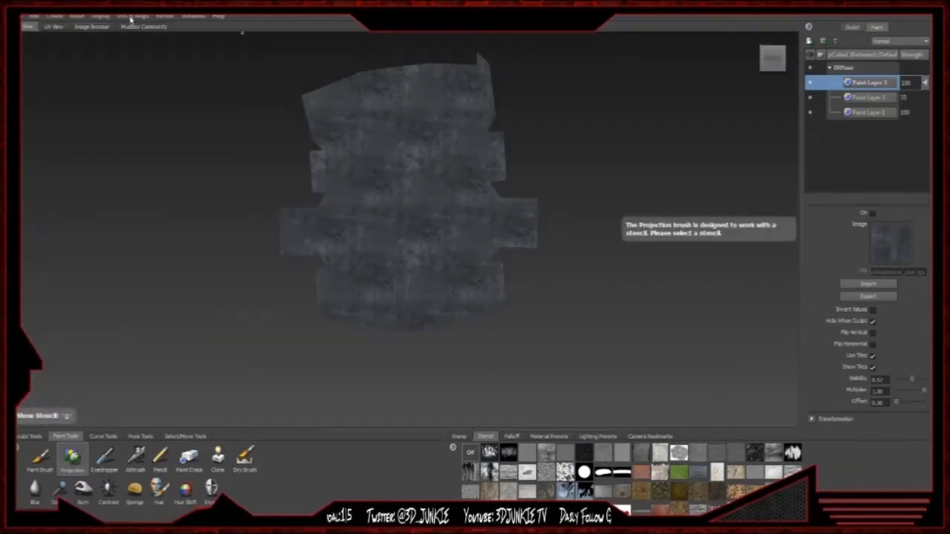
- Unflatten the hammer head from UV space and frame it in the view
left_click(128, 17)
left_click(151, 58)
right_click_drag(425, 182, 260, 171, "alt")
key("f")
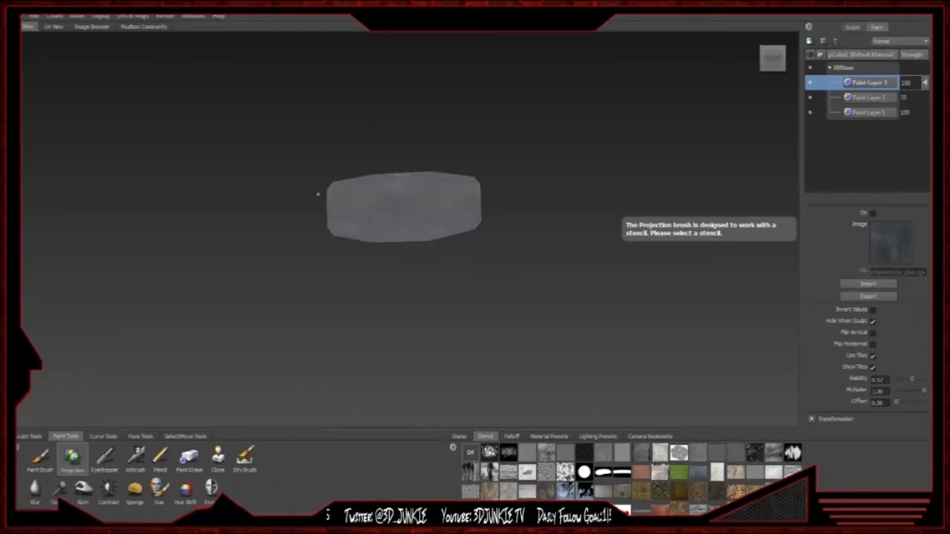
- Examine the projected metal texture on the hammer head up close from several sides
right_click_drag(328, 197, 432, 203, "alt")
left_click_drag(395, 190, 294, 175, "alt")
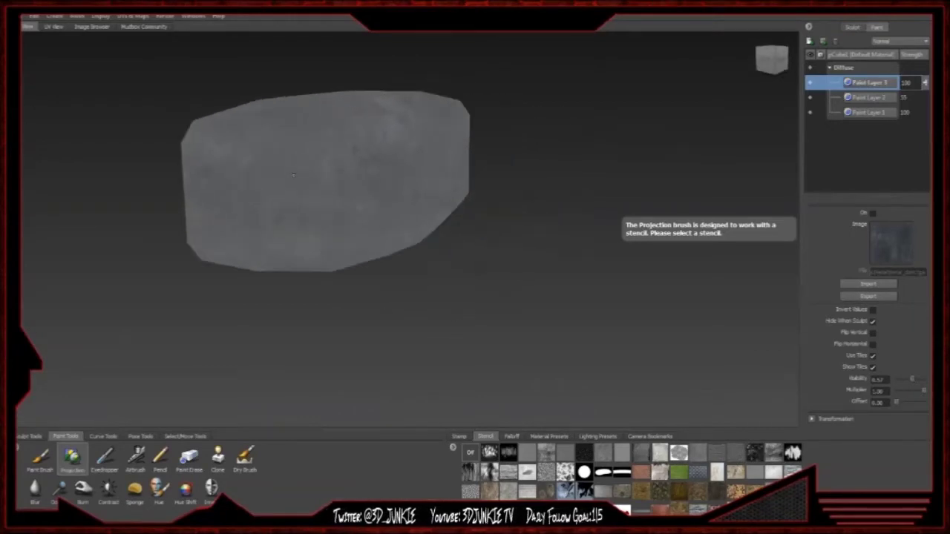
left_click_drag(467, 196, 414, 208, "alt")
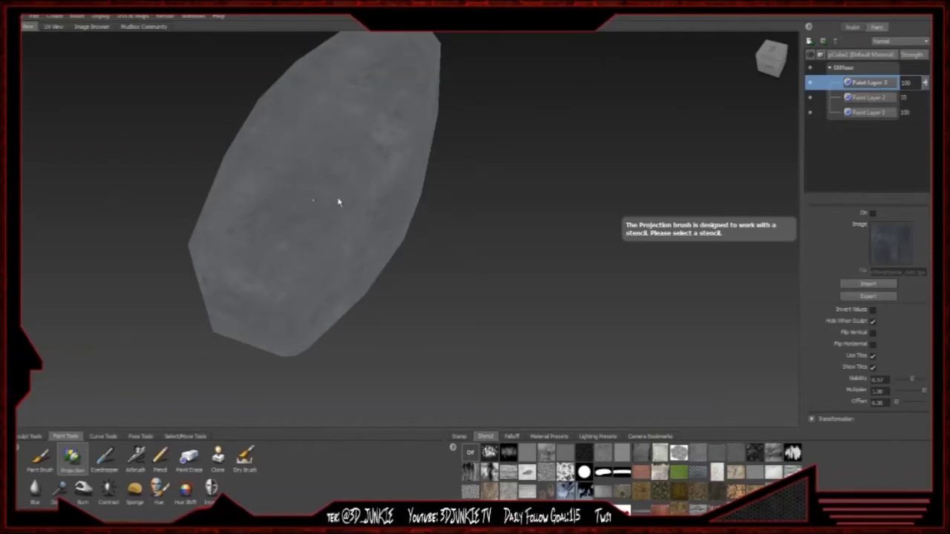
left_click_drag(338, 202, 416, 208, "alt")
right_click_drag(337, 202, 430, 202, "alt")
left_click_drag(386, 202, 334, 186, "alt")
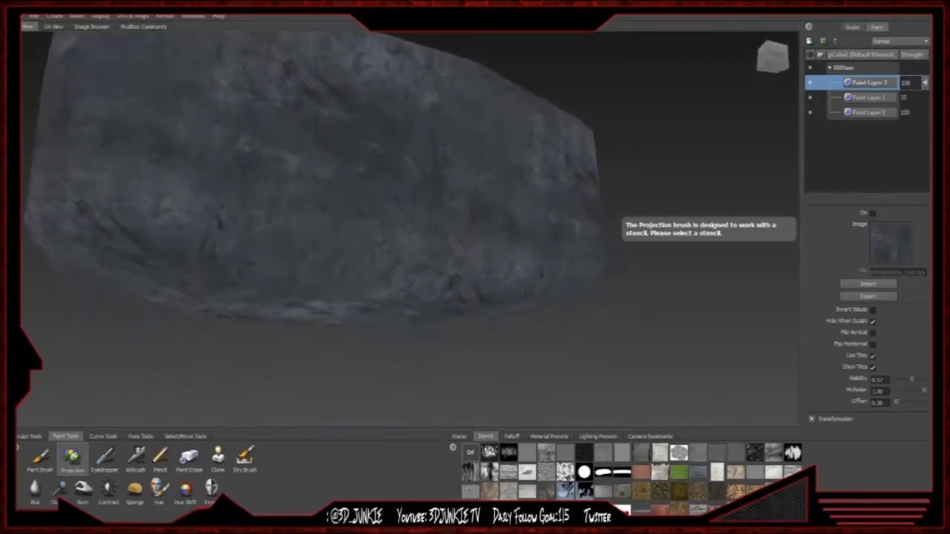
left_click_drag(416, 207, 326, 252, "alt")
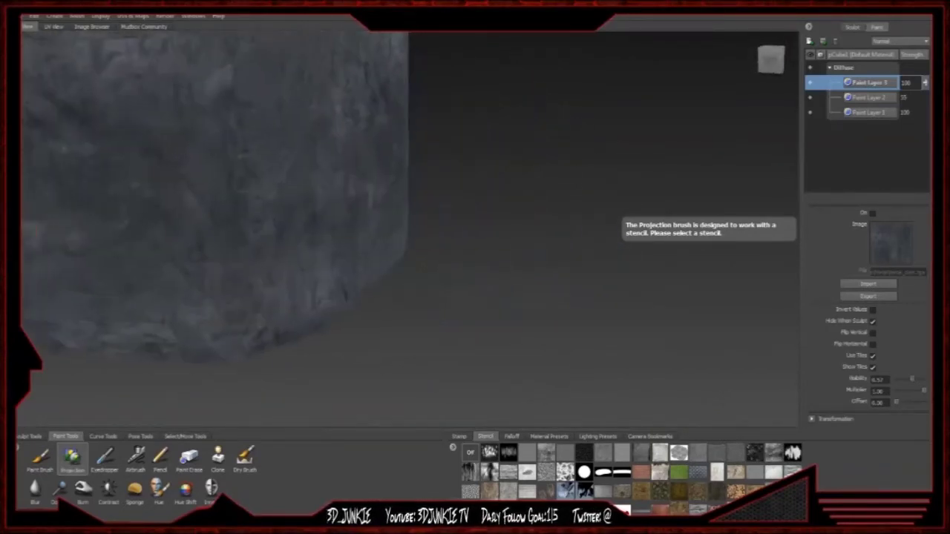
right_click_drag(326, 252, 223, 311, "alt")
left_click_drag(222, 312, 149, 401, "alt")
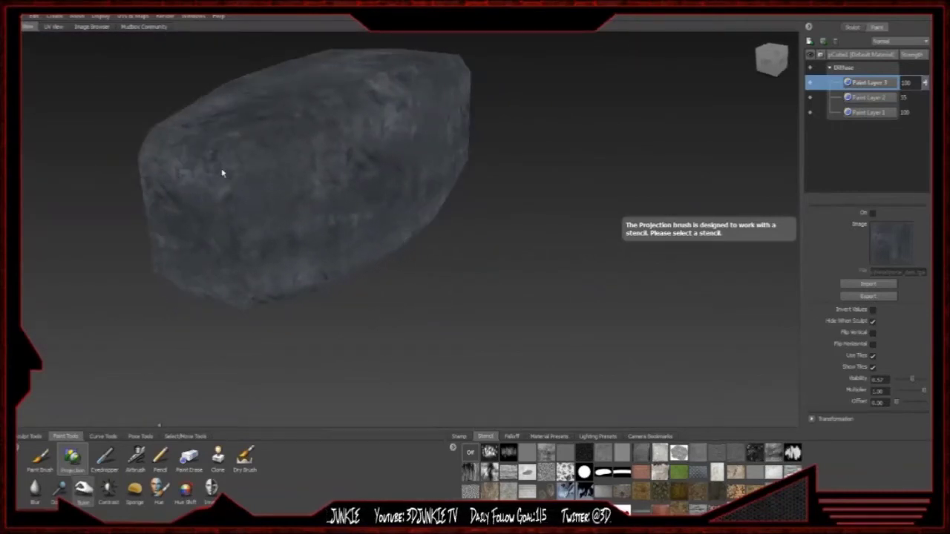
- Darken the edges and corners all around the hammer head on Paint Layer 3 with Burn on Shadows, then reduce the brush size
key("0")
mouse_move(257, 145)
left_mouse_down("alt")
mouse_move(276, 227)
mouse_move(276, 170)
mouse_move(250, 137)
mouse_move(250, 93)
left_mouse_up("alt")
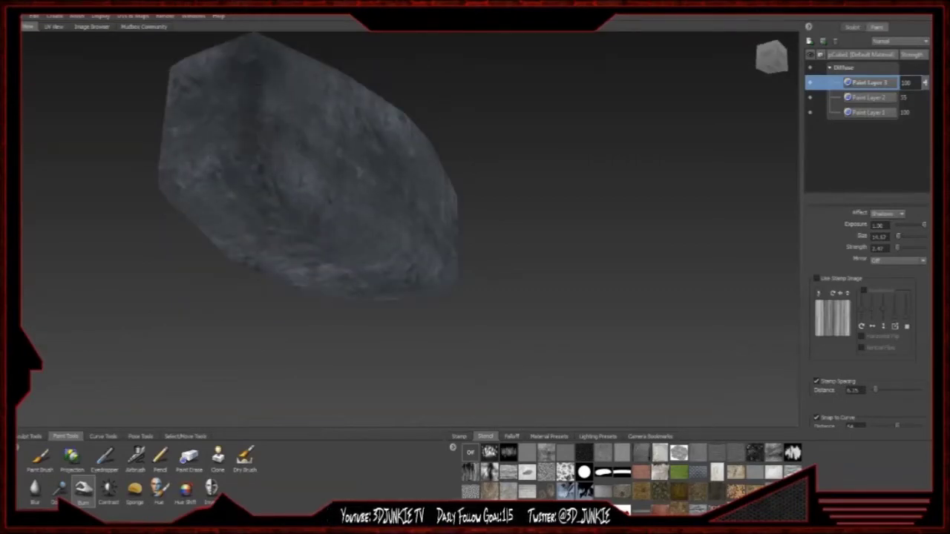
left_click_drag(311, 171, 371, 156, "alt")
left_click_drag(282, 101, 326, 97)
mouse_move(327, 149)
left_mouse_down("alt")
mouse_move(274, 171)
mouse_move(258, 144)
mouse_move(354, 165)
left_mouse_up("alt")
mouse_move(354, 164)
left_mouse_down()
mouse_move(358, 34)
mouse_move(275, 89)
left_mouse_up()
left_click_drag(374, 218, 285, 156)
mouse_move(312, 167)
left_mouse_down("alt")
mouse_move(252, 148)
mouse_move(245, 112)
left_mouse_up("alt")
mouse_move(252, 149)
left_mouse_down("alt")
mouse_move(304, 118)
mouse_move(331, 201)
mouse_move(325, 242)
mouse_move(289, 171)
mouse_move(349, 94)
mouse_move(267, 112)
mouse_move(352, 328)
mouse_move(349, 356)
mouse_move(446, 245)
mouse_move(443, 236)
left_mouse_up("alt")
mouse_move(344, 194)
left_mouse_down()
mouse_move(438, 177)
mouse_move(356, 194)
left_mouse_up()
mouse_move(356, 195)
left_mouse_down("alt")
mouse_move(475, 185)
mouse_move(515, 205)
left_mouse_up("alt")
left_click_drag(467, 175, 408, 141)
mouse_move(408, 141)
left_mouse_down("alt")
mouse_move(453, 148)
mouse_move(343, 108)
mouse_move(415, 66)
left_mouse_up("alt")
left_click_drag(435, 119, 445, 230)
mouse_move(446, 229)
left_mouse_down("alt")
mouse_move(449, 221)
mouse_move(356, 256)
mouse_move(437, 237)
mouse_move(385, 216)
mouse_move(466, 253)
left_mouse_up("alt")
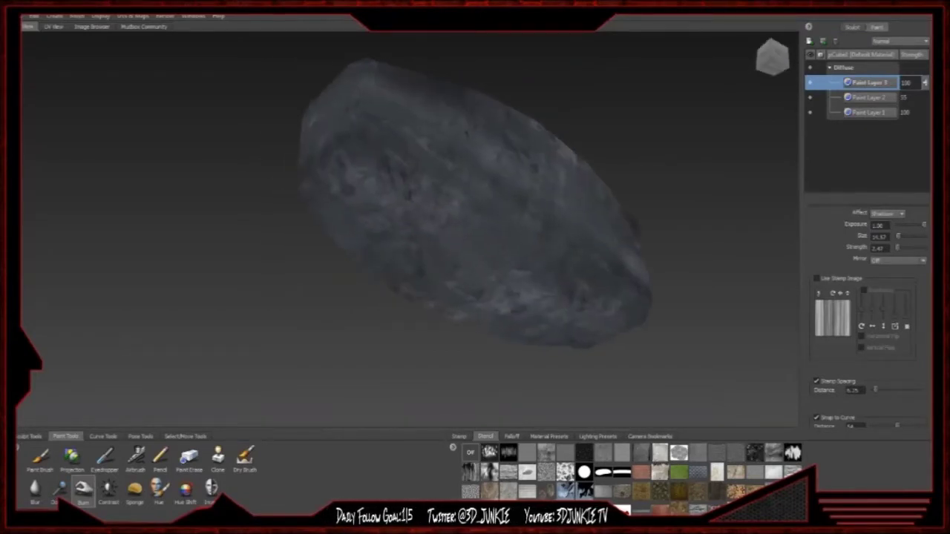
left_click_drag(468, 215, 401, 195)
left_click_drag(401, 194, 468, 163, "alt")
mouse_move(401, 221)
left_mouse_down("alt")
mouse_move(311, 245)
mouse_move(460, 223)
mouse_move(401, 236)
left_mouse_up("alt")
mouse_move(401, 236)
left_mouse_down("alt")
mouse_move(430, 223)
mouse_move(394, 185)
mouse_move(312, 223)
mouse_move(282, 215)
mouse_move(242, 229)
left_mouse_up("alt")
key("b")
left_click_drag(336, 114, 340, 121)
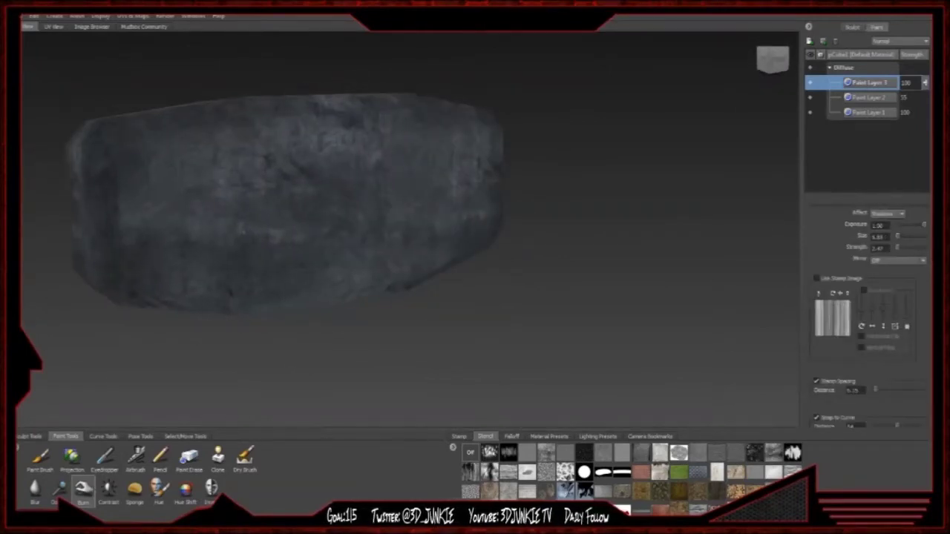
- Switch to the Dodge tool, try a Shadows stroke near the hammer head's upper edge and undo it
left_click(59, 487)
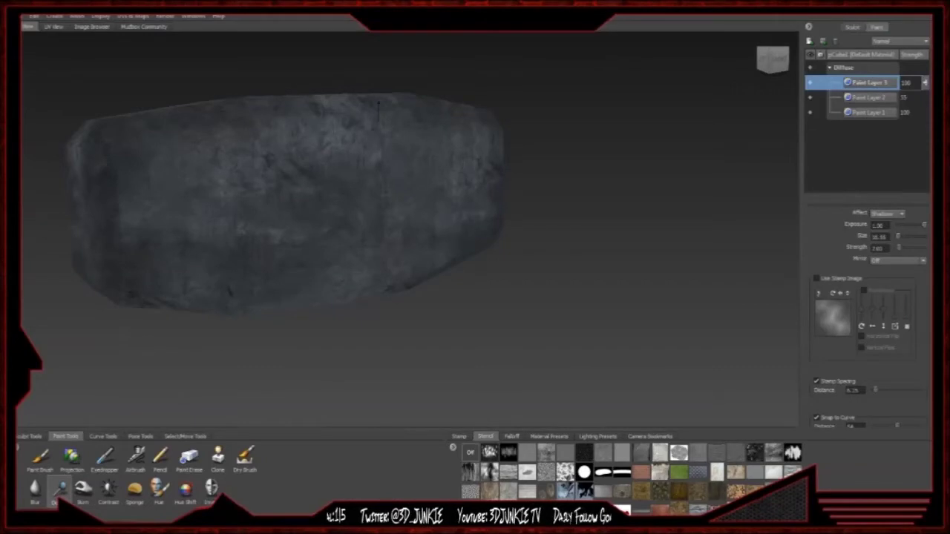
left_click_drag(466, 131, 386, 122)
key("ctrl+z")
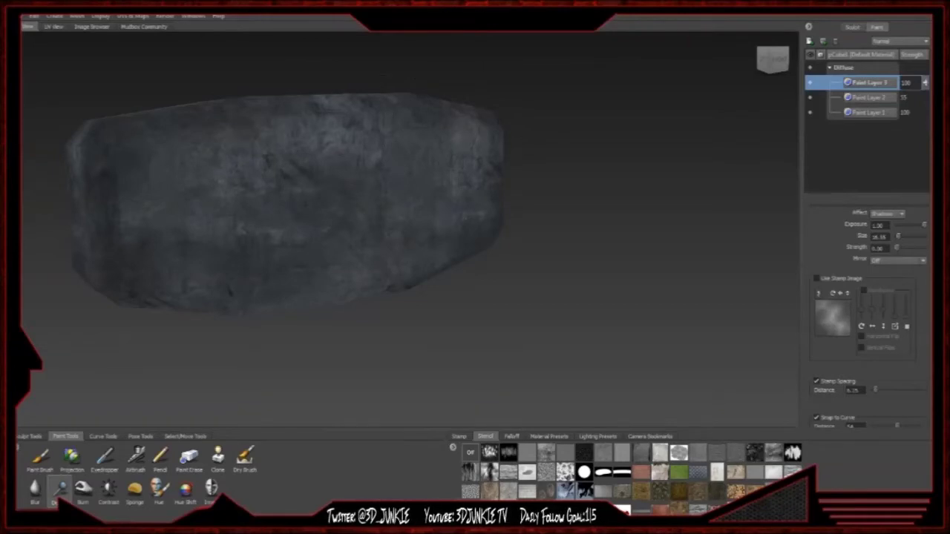
left_click_drag(475, 193, 475, 252, "alt")
left_click_drag(435, 118, 443, 157, "alt")
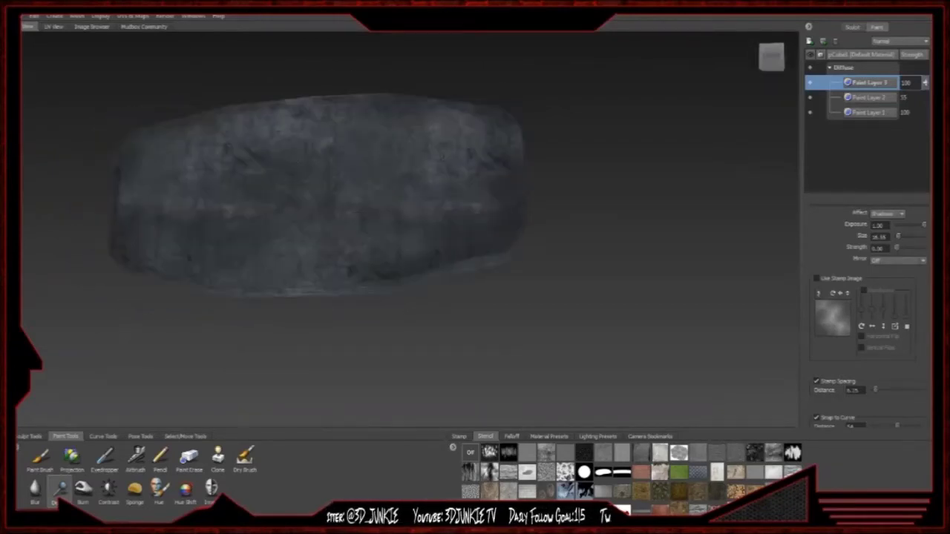
- Set the Dodge effect to Highlights and brighten patches across one broad side of the hammer head
left_click(894, 216)
left_click(892, 223)
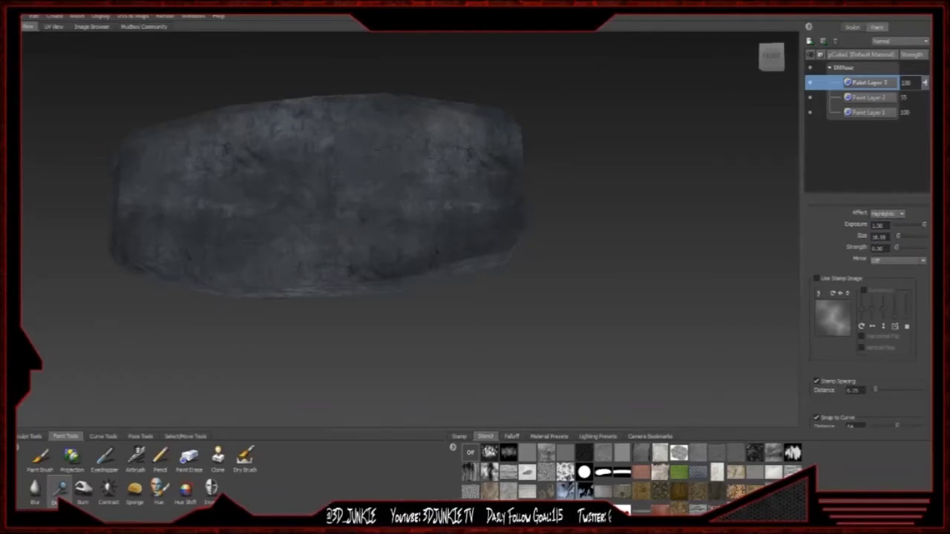
left_click_drag(438, 152, 486, 132)
left_click_drag(276, 130, 175, 169)
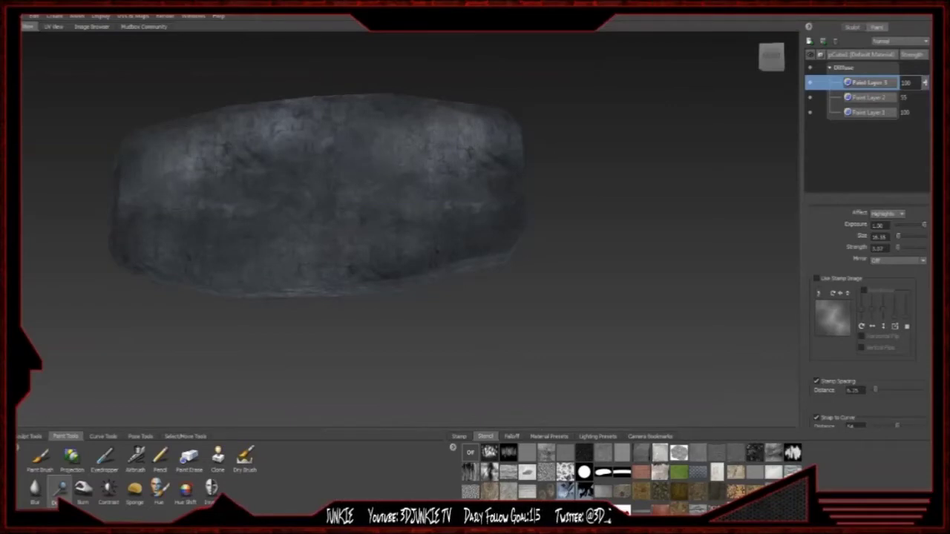
left_click_drag(274, 260, 288, 264)
left_click_drag(427, 244, 404, 244)
left_click_drag(393, 196, 315, 196)
left_click(173, 240)
- Dodge highlight patches onto the hammer head's remaining sides on Paint Layer 3
mouse_move(248, 193)
left_mouse_down("alt")
mouse_move(386, 223)
mouse_move(475, 267)
mouse_move(475, 312)
left_mouse_up("alt")
left_click_drag(619, 300, 401, 191)
left_click(553, 179)
left_click(491, 227)
left_click_drag(490, 227, 491, 165, "alt")
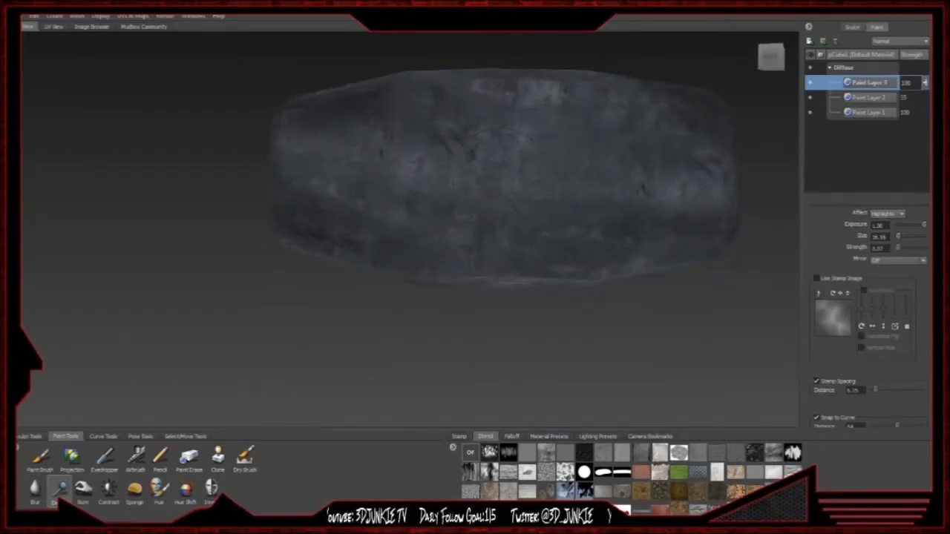
left_click(417, 175)
left_click(531, 103)
mouse_move(531, 194)
left_mouse_down()
mouse_move(513, 221)
mouse_move(491, 119)
left_mouse_up()
left_click(432, 223)
mouse_move(351, 221)
left_mouse_down()
mouse_move(526, 189)
mouse_move(635, 186)
mouse_move(297, 194)
left_mouse_up()
- Bring the hidden handle back into view together with the hammer head
left_click_drag(401, 148, 438, 159, "alt")
key("shift+i")
right_click_drag(438, 160, 371, 159, "alt")
left_click_drag(391, 144, 386, 119, "alt")
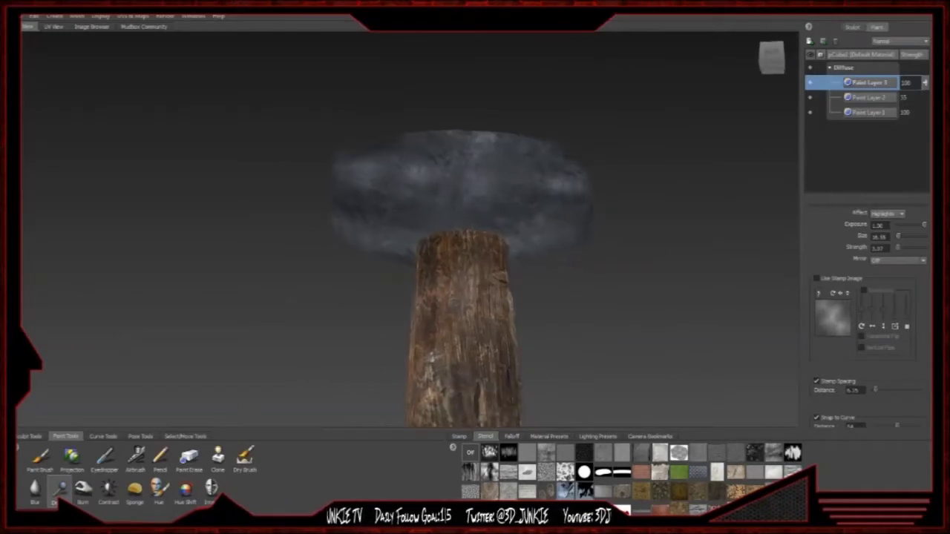
right_click_drag(386, 119, 417, 141, "alt")
- Darken the metal around the handle joint on Paint Layer 3 with a small Burn brush set to Highlights
left_click(83, 487)
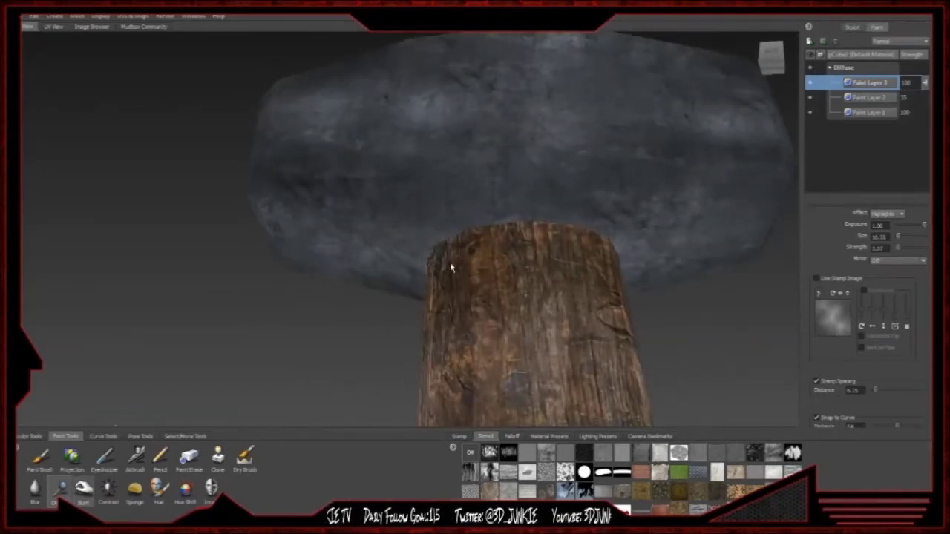
left_click_drag(391, 252, 434, 325, "alt")
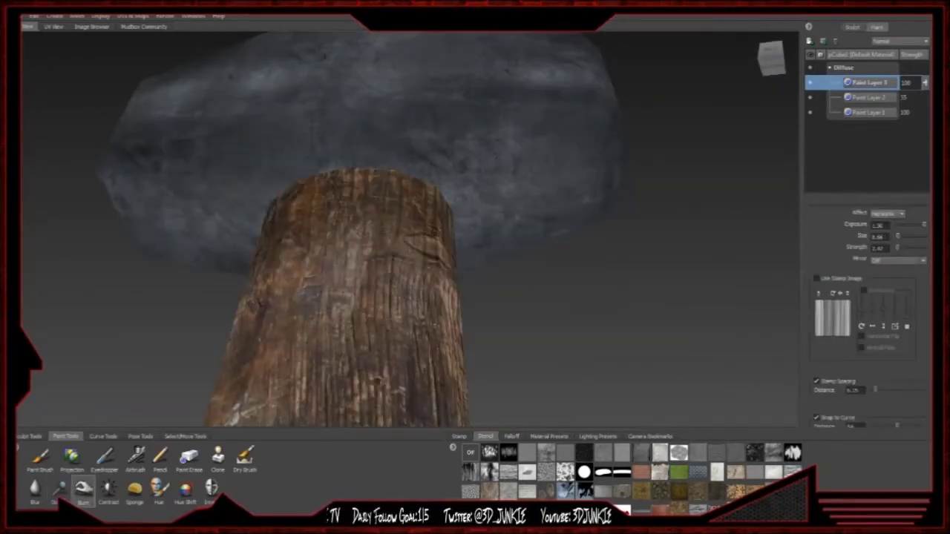
mouse_move(417, 169)
left_mouse_down()
mouse_move(360, 156)
mouse_move(291, 171)
left_mouse_up()
mouse_move(291, 171)
left_mouse_down("alt")
mouse_move(361, 127)
mouse_move(479, 155)
mouse_move(449, 147)
mouse_move(438, 67)
mouse_move(356, 97)
left_mouse_up("alt")
mouse_move(512, 199)
left_mouse_down()
mouse_move(461, 227)
mouse_move(416, 236)
left_mouse_up()
left_click_drag(469, 248, 571, 223, "alt")
mouse_move(411, 198)
left_mouse_down()
mouse_move(356, 215)
mouse_move(321, 208)
left_mouse_up()
left_click_drag(321, 208, 415, 215, "alt")
mouse_move(377, 224)
left_mouse_down()
mouse_move(333, 232)
mouse_move(423, 230)
left_mouse_up()
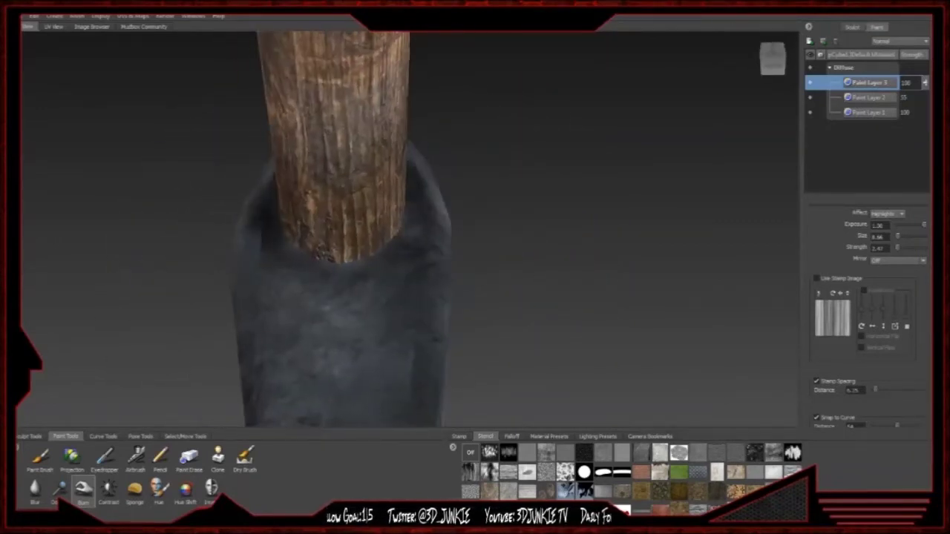
left_click_drag(271, 265, 365, 266)
- Burn the wood at the handle's upper end, where it meets the hammer head, on Paint Layer 1
left_click(863, 115)
left_click_drag(519, 245, 412, 219, "alt")
mouse_move(334, 177)
left_mouse_down()
mouse_move(364, 173)
mouse_move(282, 181)
left_mouse_up()
mouse_move(282, 181)
left_mouse_down("alt")
mouse_move(383, 173)
mouse_move(453, 183)
mouse_move(401, 184)
left_mouse_up("alt")
mouse_move(400, 184)
left_mouse_down("alt")
mouse_move(482, 181)
mouse_move(438, 172)
left_mouse_up("alt")
mouse_move(437, 168)
left_mouse_down()
mouse_move(435, 181)
mouse_move(519, 175)
left_mouse_up()
left_click_drag(403, 114, 403, 130)
mouse_move(443, 107)
left_mouse_down()
mouse_move(443, 123)
mouse_move(505, 120)
left_mouse_up()
left_click_drag(329, 107, 329, 120)
left_click_drag(347, 123, 350, 135)
mouse_move(311, 117)
left_mouse_down()
mouse_move(303, 140)
mouse_move(294, 121)
left_mouse_up()
left_click_drag(311, 119, 416, 122, "alt")
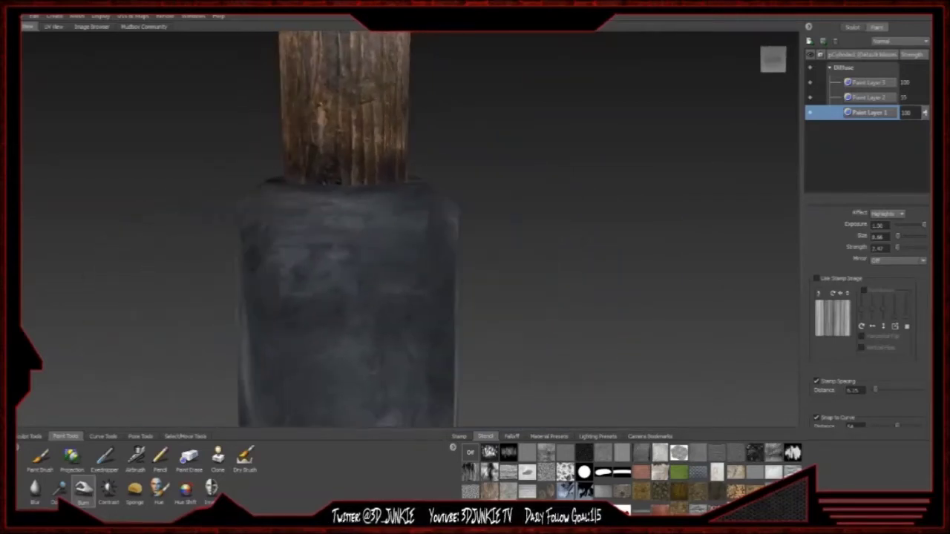
- Merge all visible paint layers of the hammer's Diffuse channel into a single layer
left_click_drag(520, 185, 454, 153, "alt")
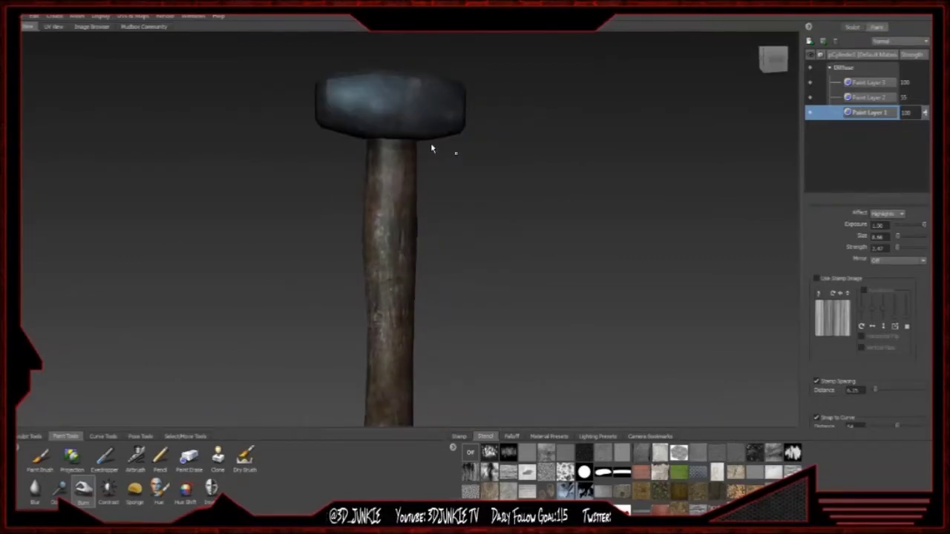
middle_click_drag(435, 165, 409, 218, "alt")
left_click_drag(410, 180, 601, 191, "alt")
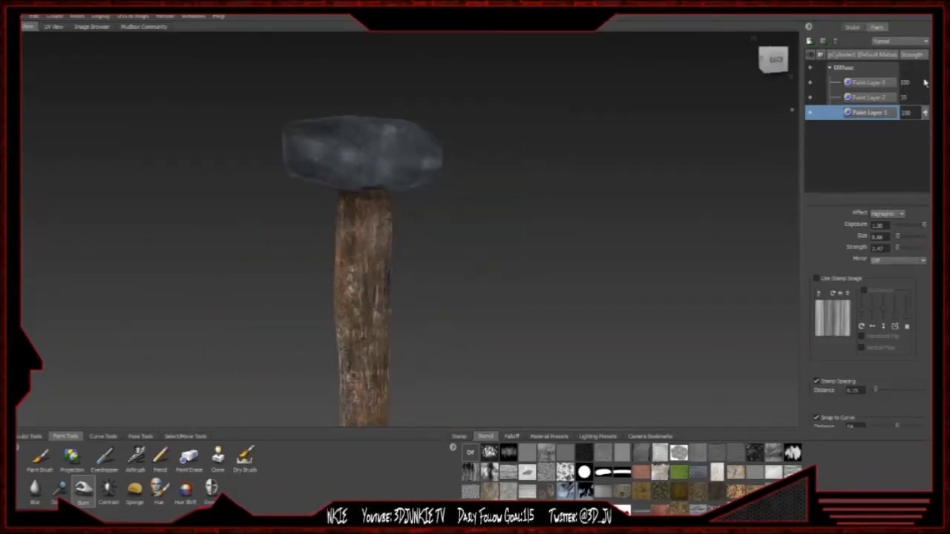
left_click(831, 68)
left_click(831, 68)
right_click(856, 85)
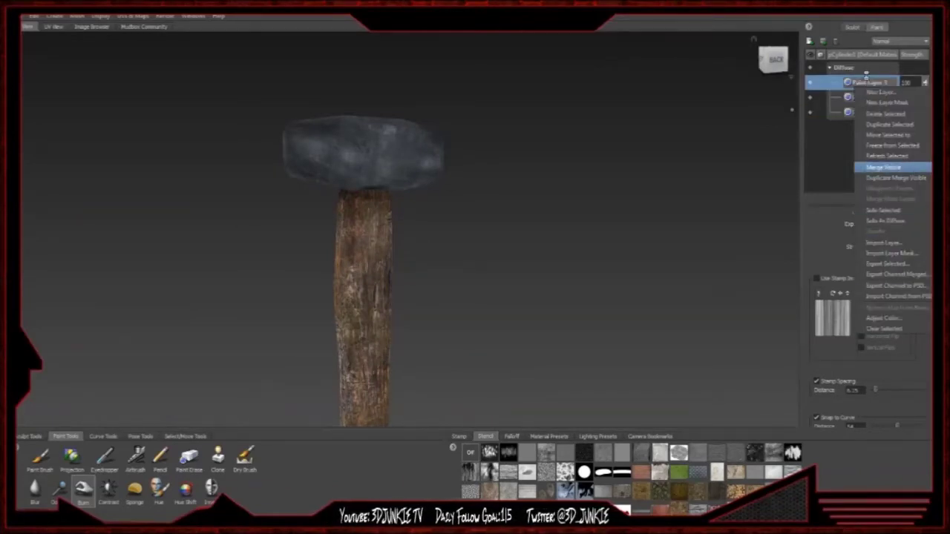
left_click(883, 167)
- Export the merged paint layer to the hammer folder as the 8-bit RGBA Targa file hammer_diffuse
right_click(865, 82)
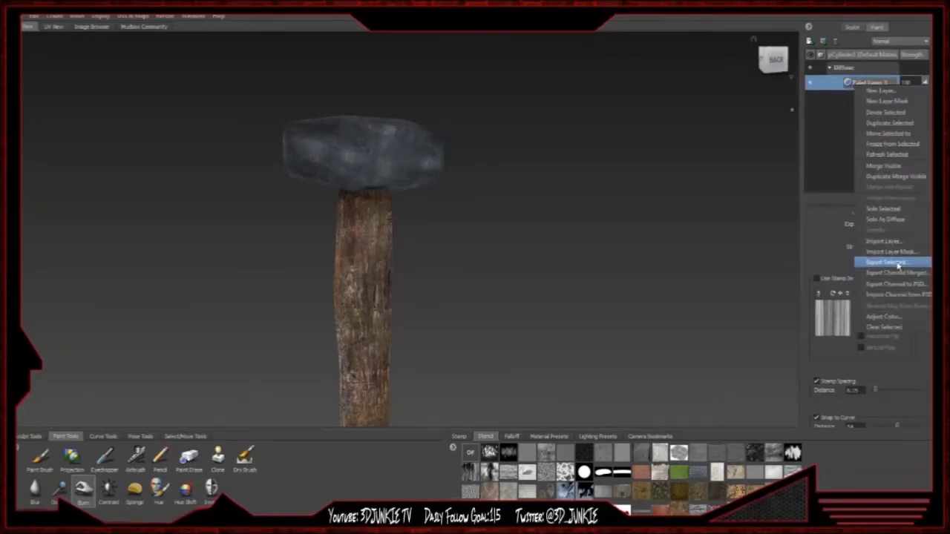
left_click(894, 263)
left_click(230, 33)
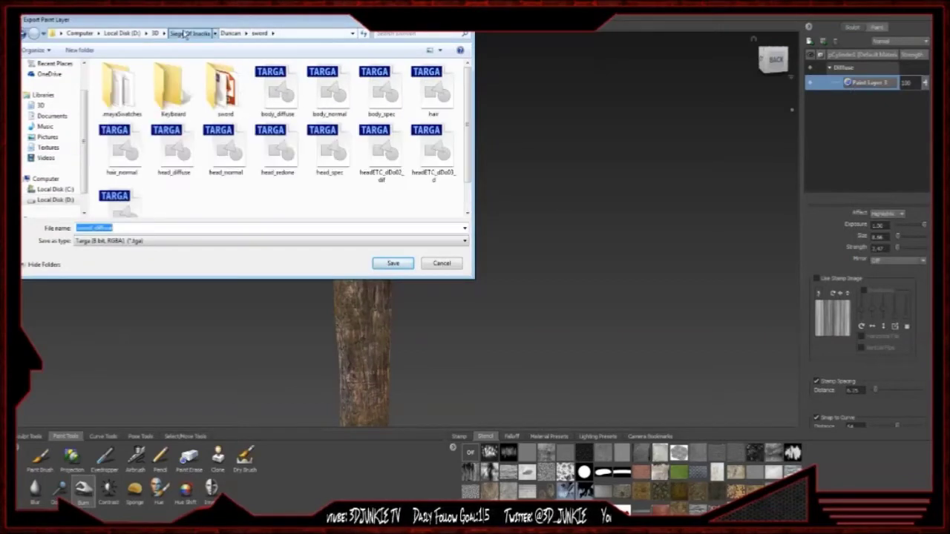
left_click(189, 32)
left_click(41, 104)
scroll(84, 90, "up", 3)
left_click(48, 78)
double_click(253, 103)
double_click(124, 227)
type("hammer_diffuse")
key("Return")
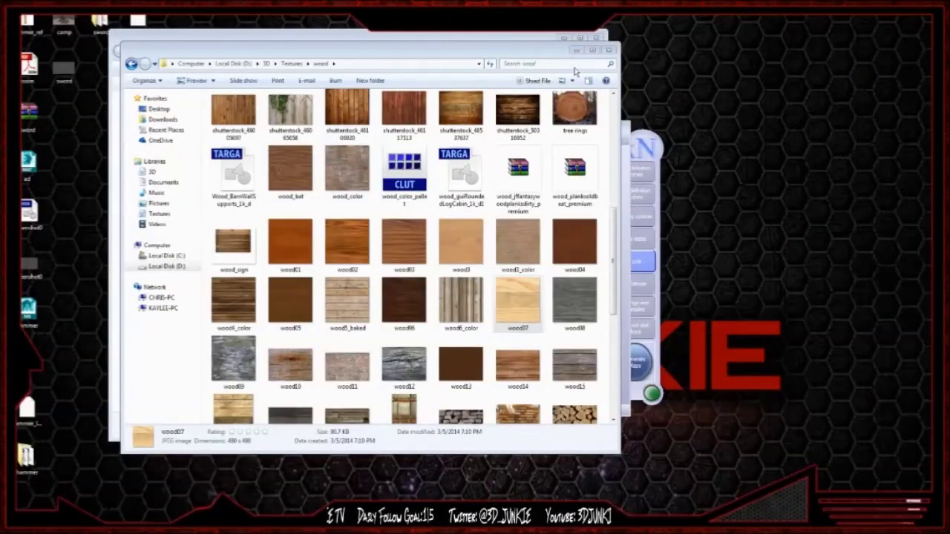
- Close the texture folder windows, open hammer_normals from the hammer folder in Photoshop and copy the entire image
left_click(606, 49)
left_click(597, 40)
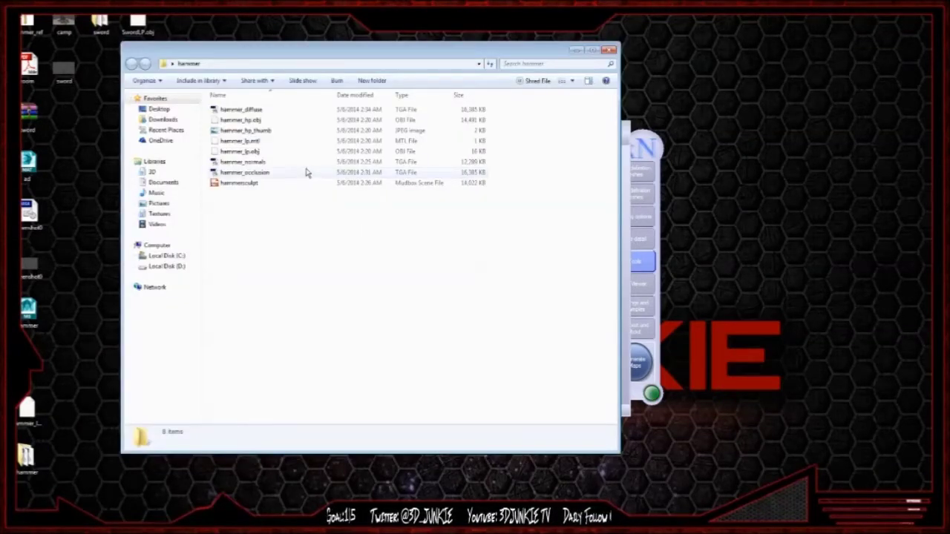
left_click(253, 162)
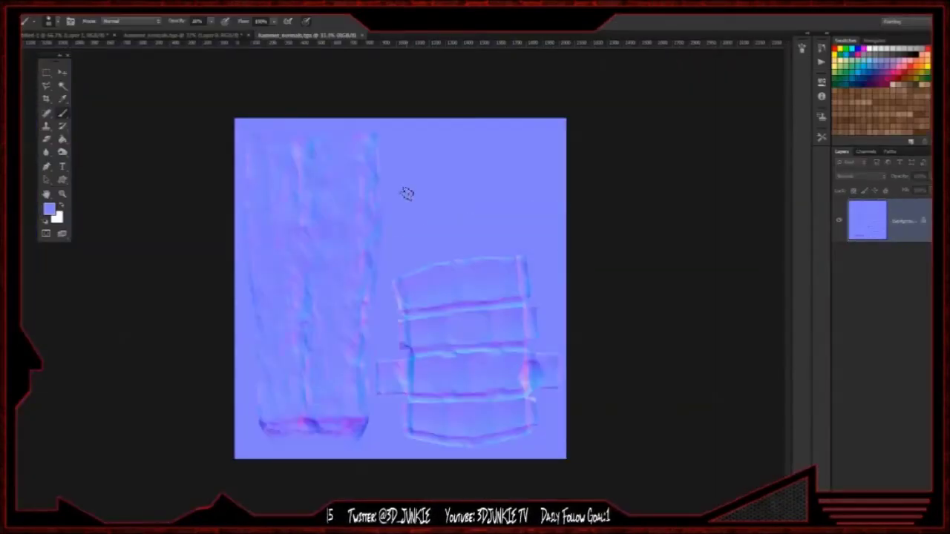
key("ctrl+a")
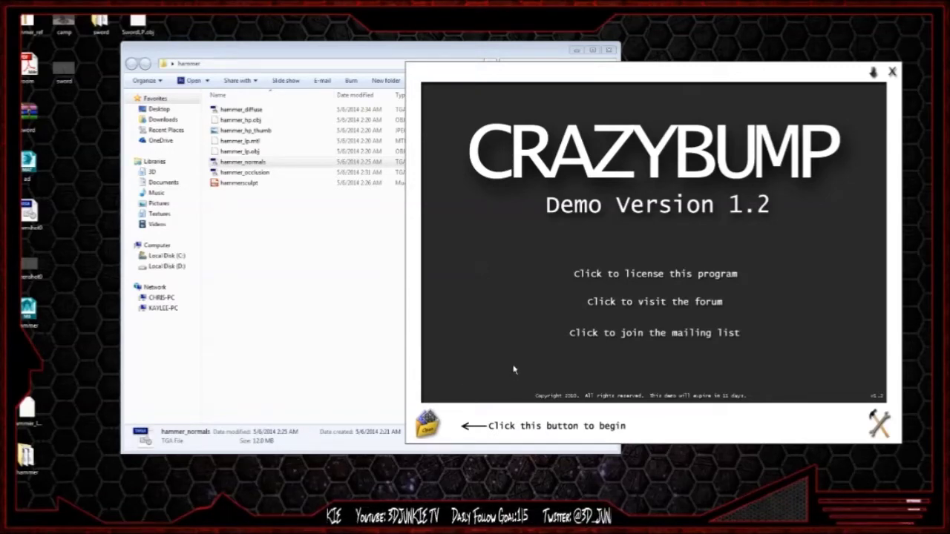
- Switch to CrazyBump and load the copied hammer normal map from the clipboard
left_click(429, 426)
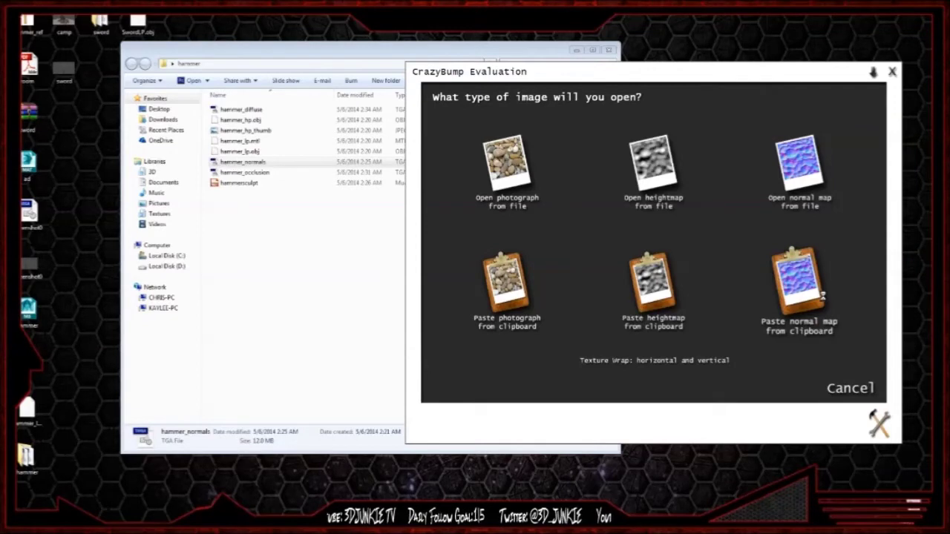
left_click(823, 299)
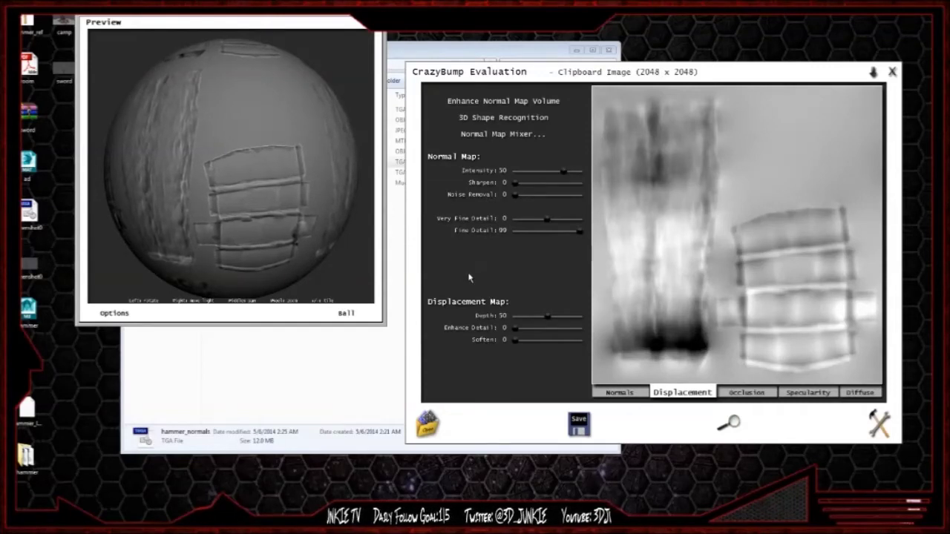
left_click(580, 425)
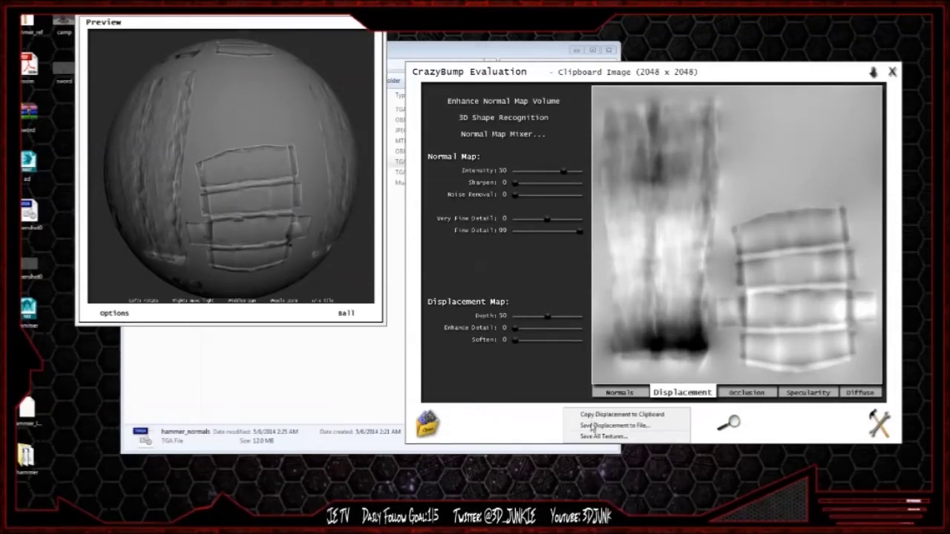
left_click(533, 429)
- Set the diffuse map's Remove Shading to 23 and 3D Highlights to 22, and copy the diffuse map to the clipboard
left_click(860, 392)
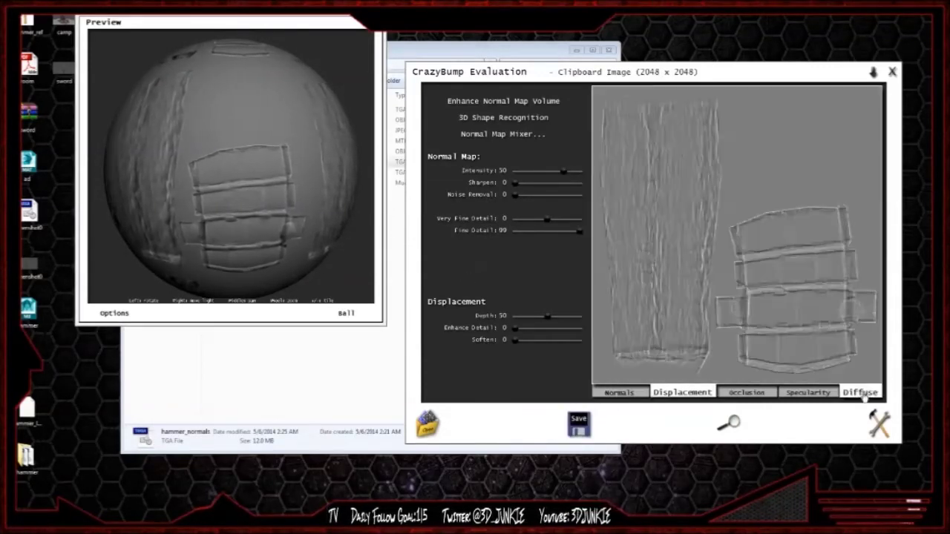
left_click_drag(515, 316, 531, 316)
mouse_move(515, 352)
left_mouse_down()
mouse_move(540, 354)
mouse_move(531, 352)
left_mouse_up()
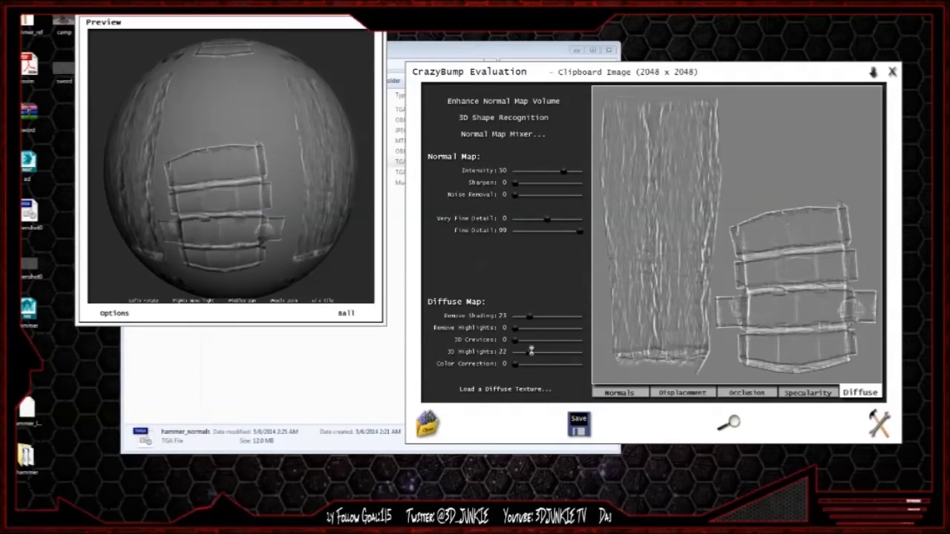
left_click(581, 425)
left_click(618, 432)
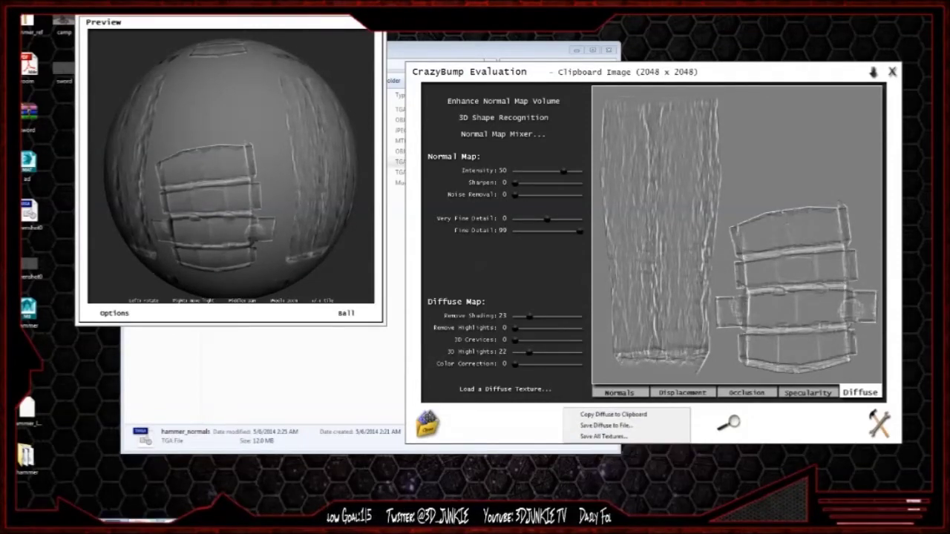
- Return to Photoshop, look through the open documents and close the freshly opened hammer_normals file
left_click(137, 520)
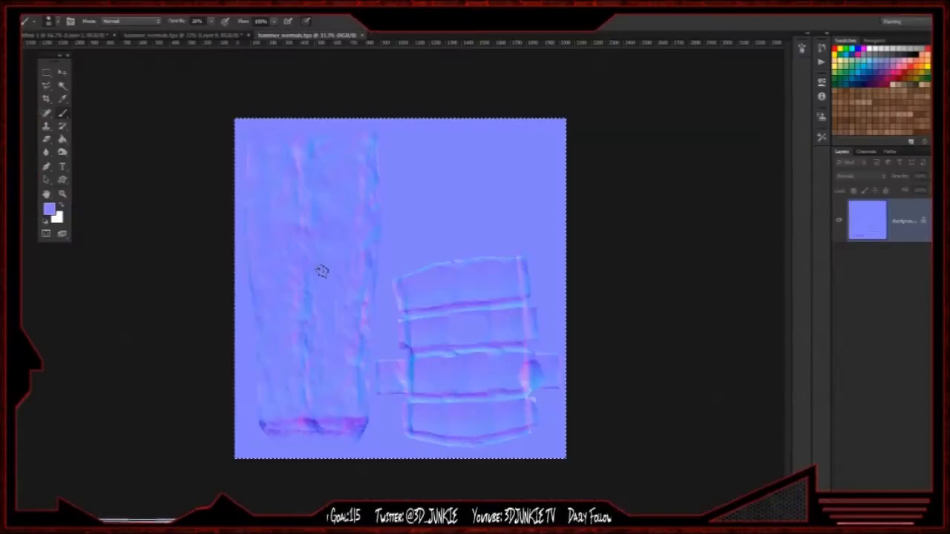
left_click(175, 36)
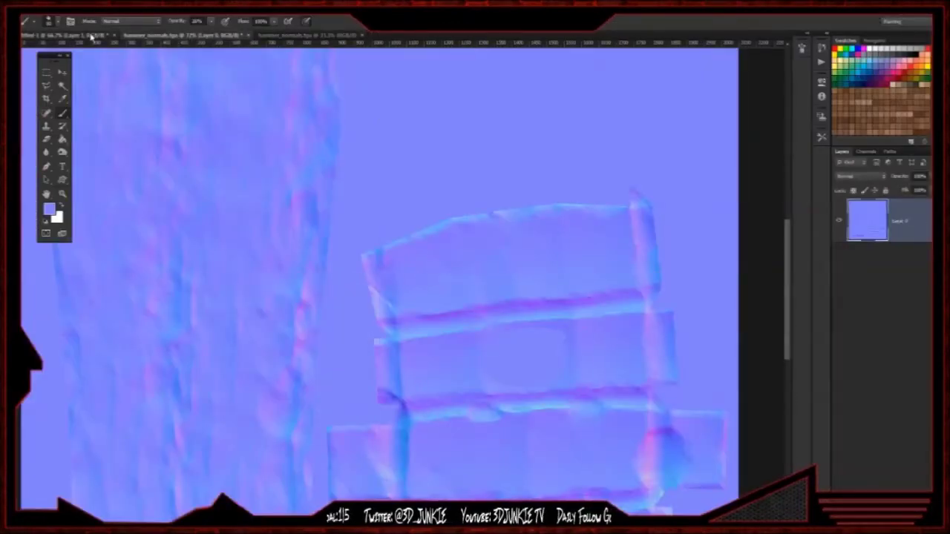
left_click(90, 34)
left_click(62, 72)
left_click(154, 36)
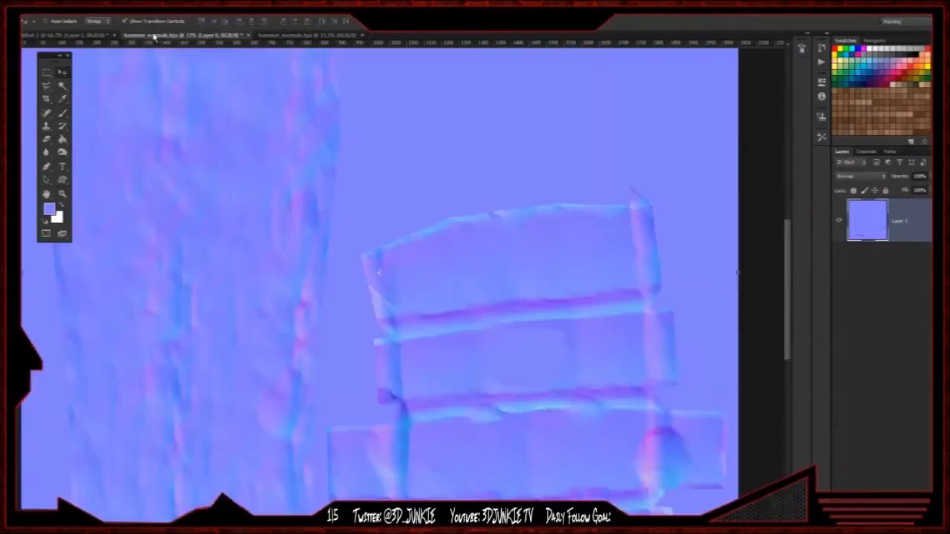
scroll(373, 256, "down", 7, "alt")
scroll(373, 257, "up", 2, "alt")
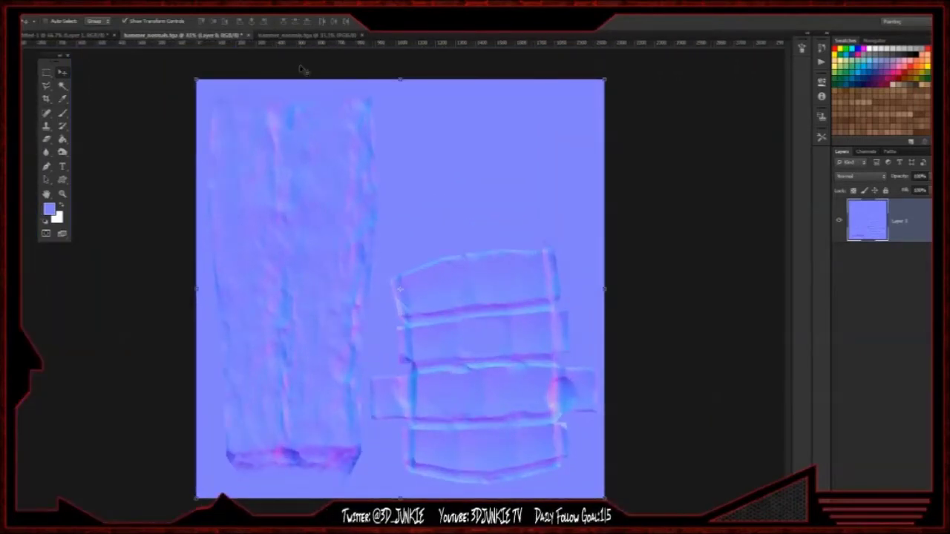
left_click(295, 35)
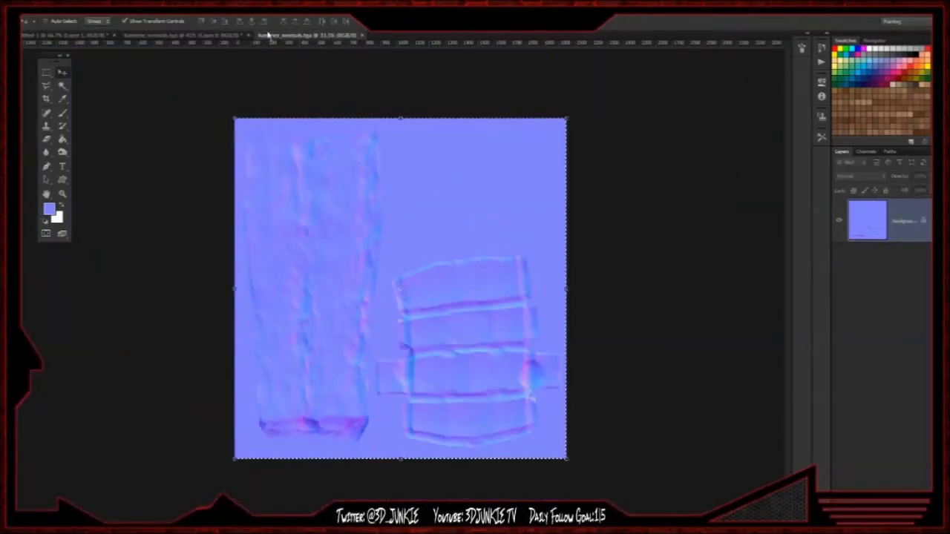
left_click(363, 34)
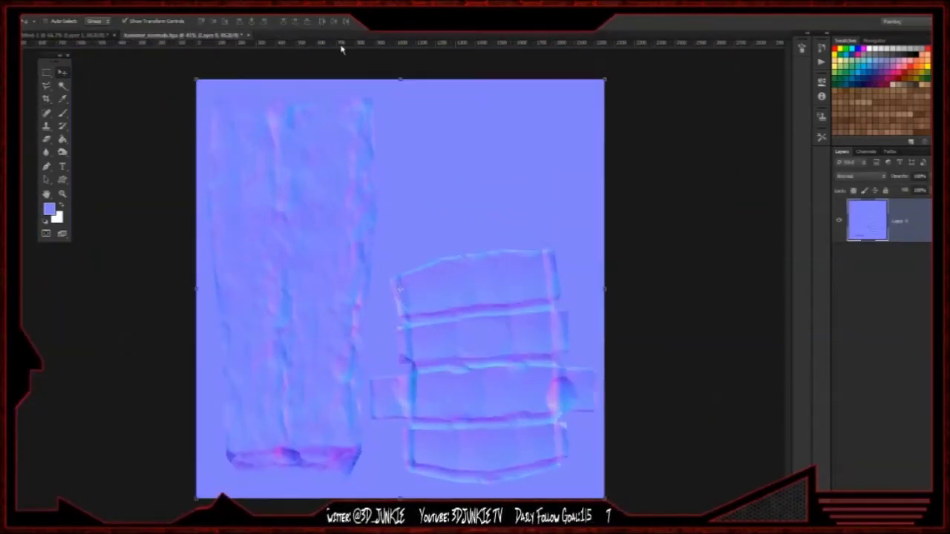
- Close the remaining edited hammer_normals document and the hammer reference photo
left_click(244, 35)
left_click(467, 208)
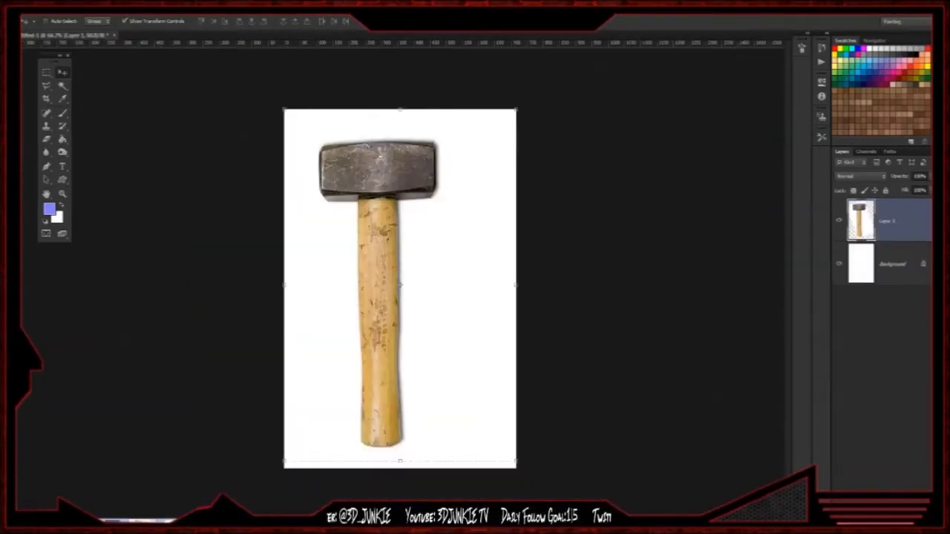
left_click(112, 35)
left_click(482, 213)
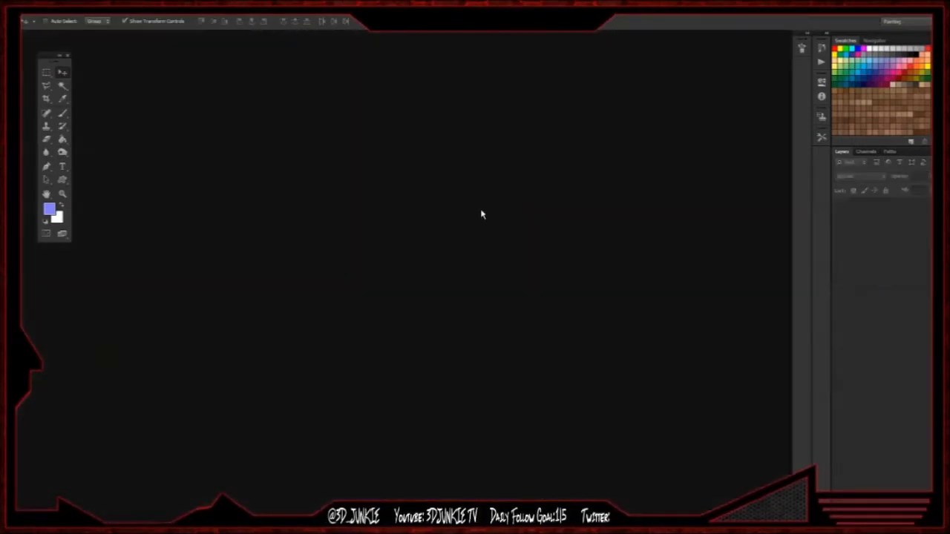
- Open hammer_diffuse from the hammer folder and convert its locked background into a regular layer
key("ctrl+o")
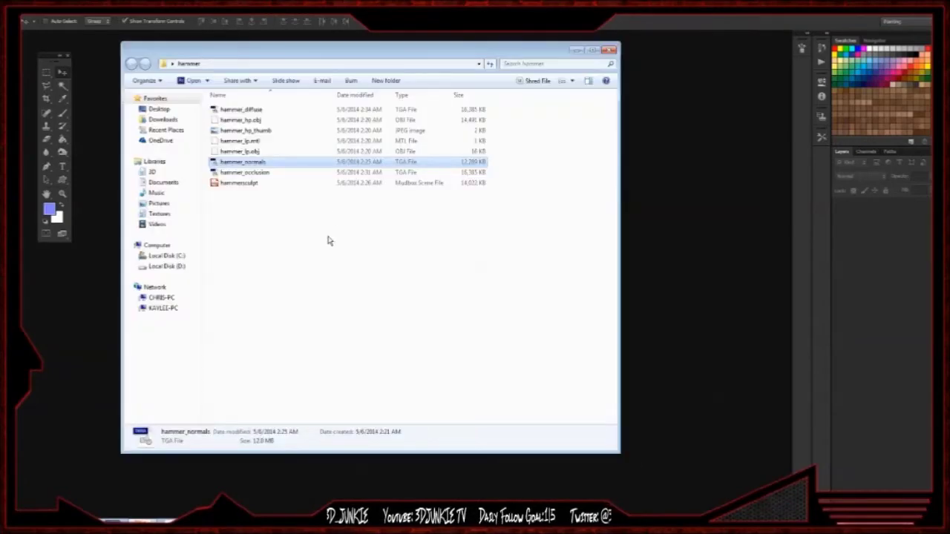
double_click(262, 110)
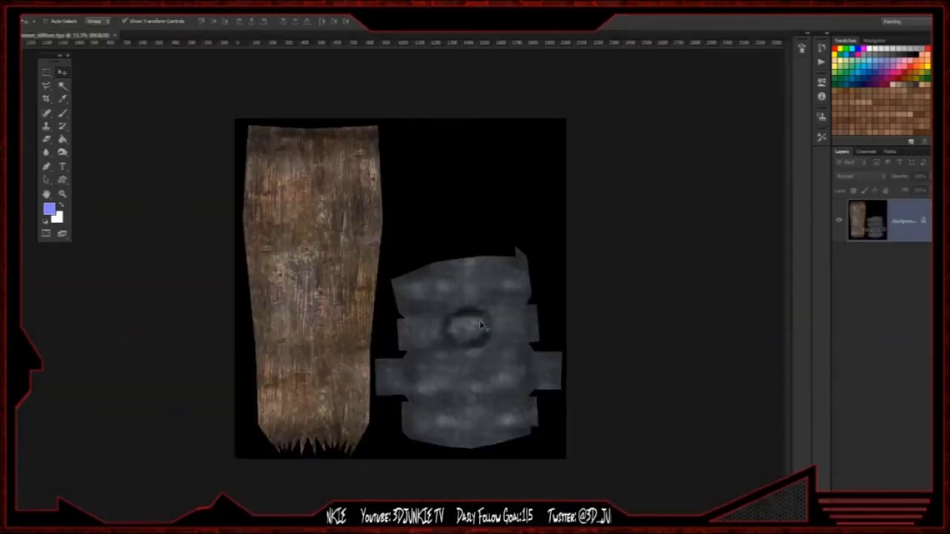
double_click(911, 221)
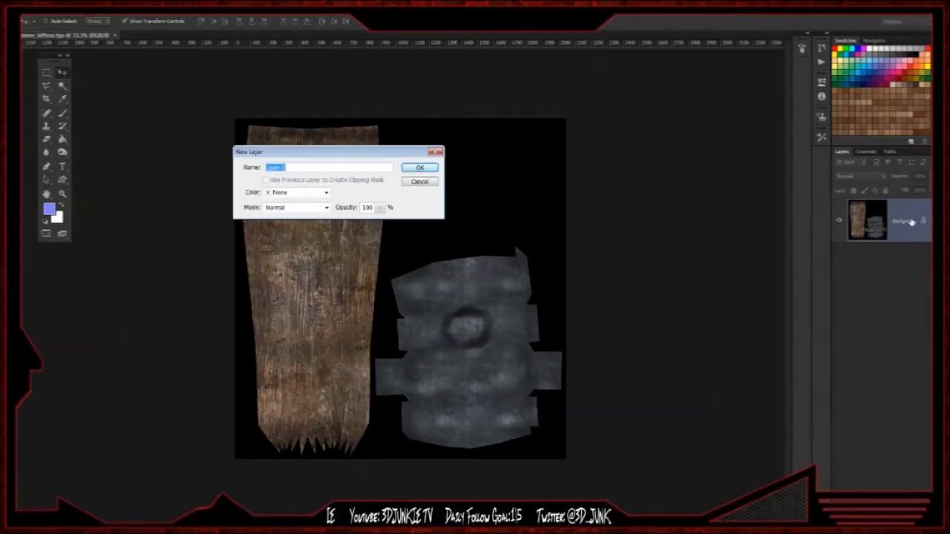
key("Return")
- Paste the CrazyBump diffuse map above the hammer texture and set its layer to Multiply
key("ctrl+v")
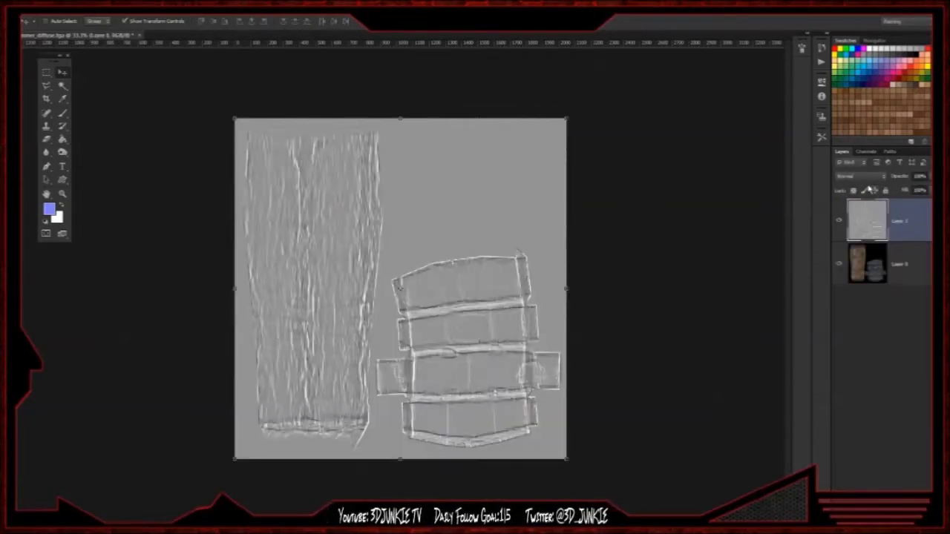
left_click(870, 177)
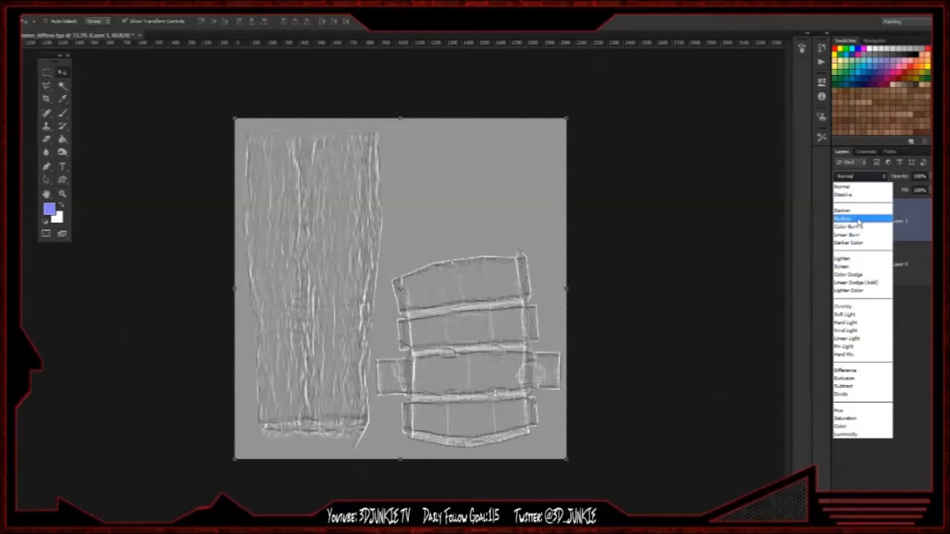
left_click(858, 220)
- Toggle the Multiply layer off and examine the metal head's texture up close without the edge detail
left_click(840, 223)
left_click(839, 222)
left_click(839, 223)
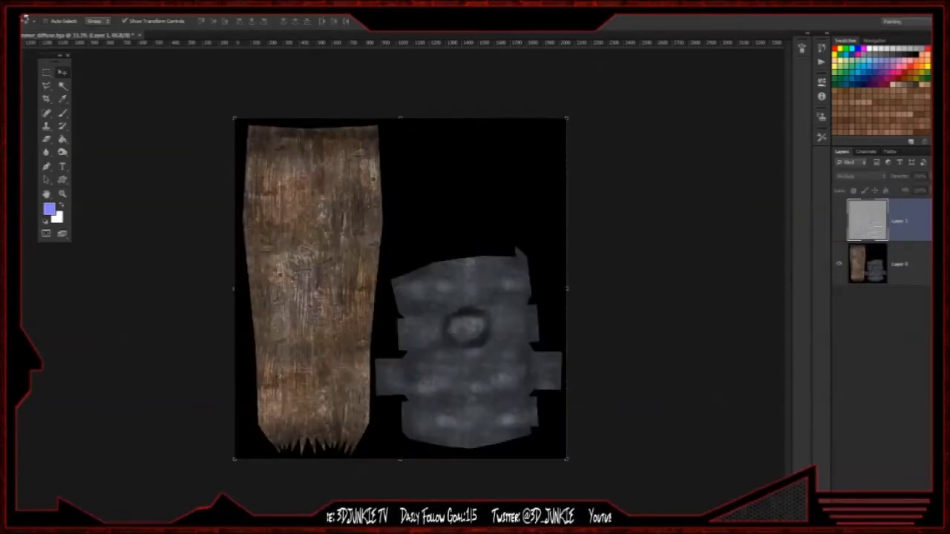
scroll(483, 265, "up", 3, "alt")
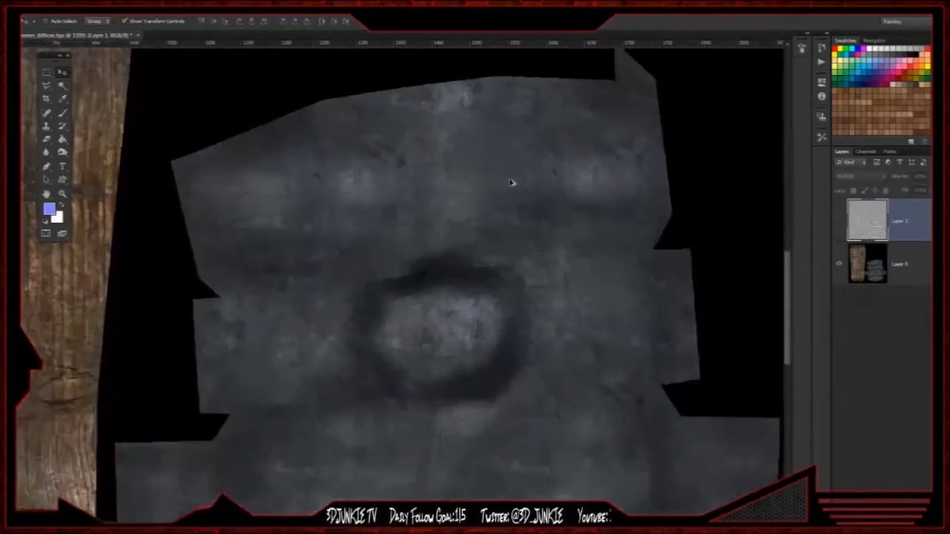
scroll(510, 182, "up", 1, "alt")
scroll(501, 175, "up", 1, "alt")
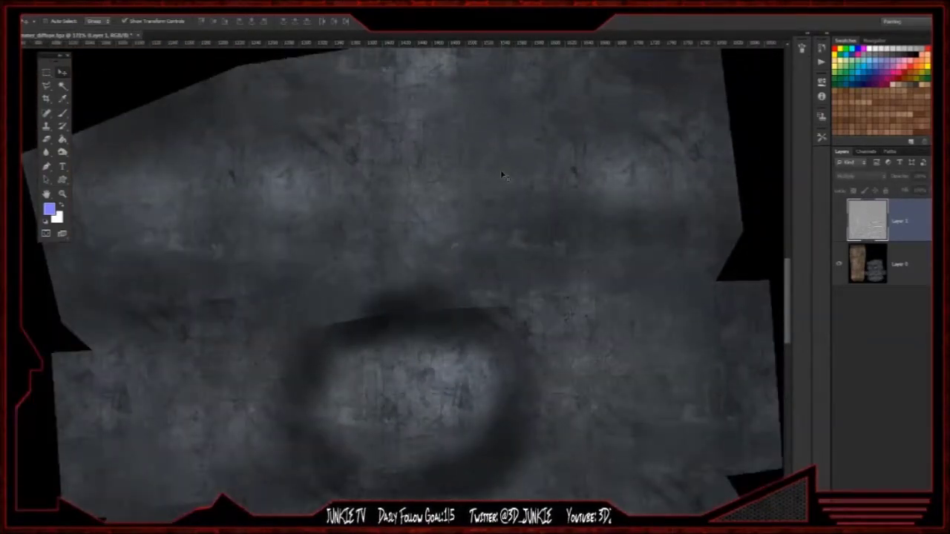
scroll(564, 175, "up", 1)
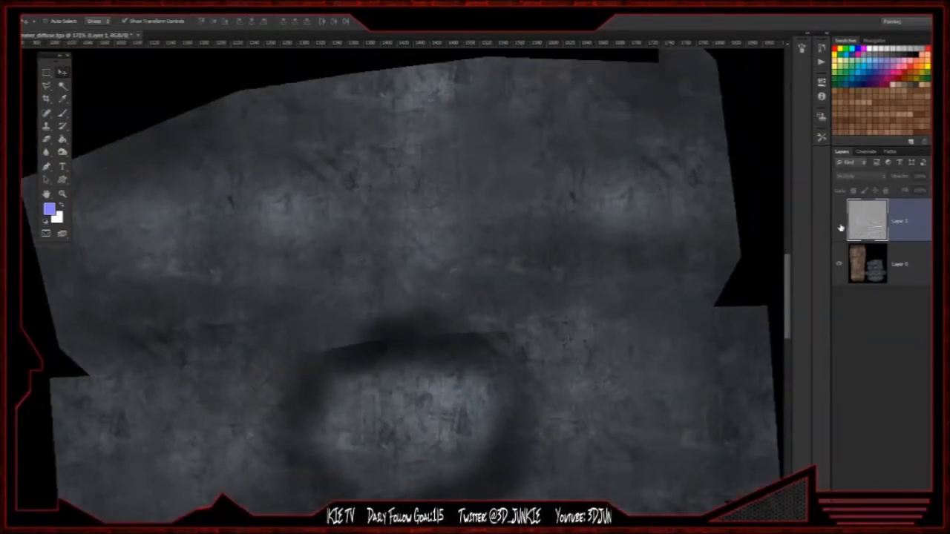
- Show the Multiply layer again and inspect how its edge detail blends over the metal head and wood handle
left_click(840, 226)
scroll(502, 251, "up", 4, "alt")
left_click_drag(657, 290, 322, 237)
scroll(446, 170, "down", 3, "alt")
scroll(407, 282, "up", 1, "alt")
scroll(409, 274, "down", 4, "alt")
scroll(411, 274, "down", 5, "alt")
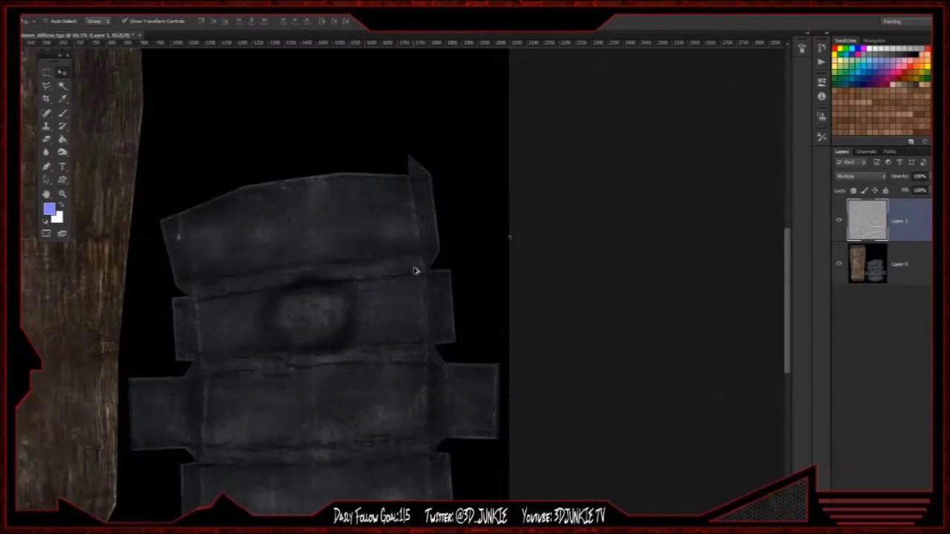
scroll(417, 272, "up", 6, "alt")
left_click_drag(412, 291, 486, 232)
scroll(443, 256, "down", 5, "alt")
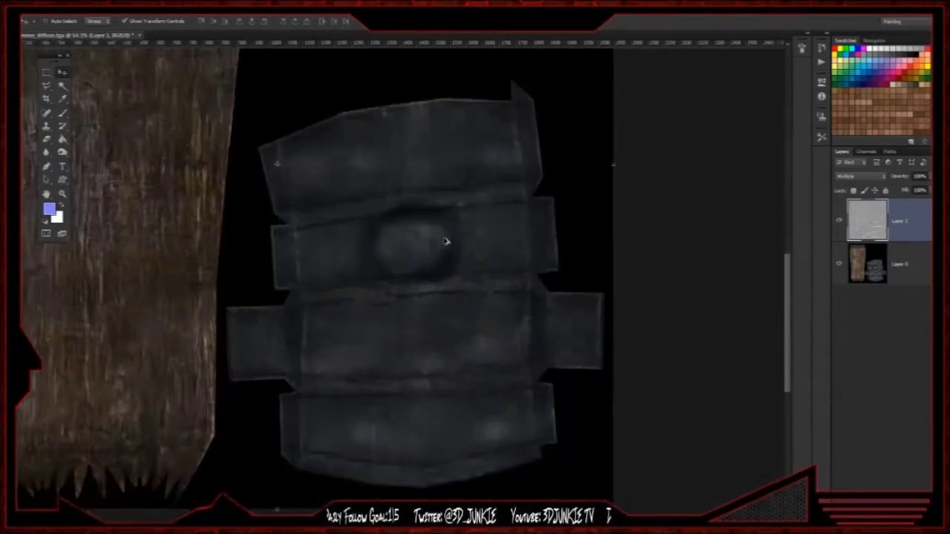
scroll(446, 243, "up", 2, "alt")
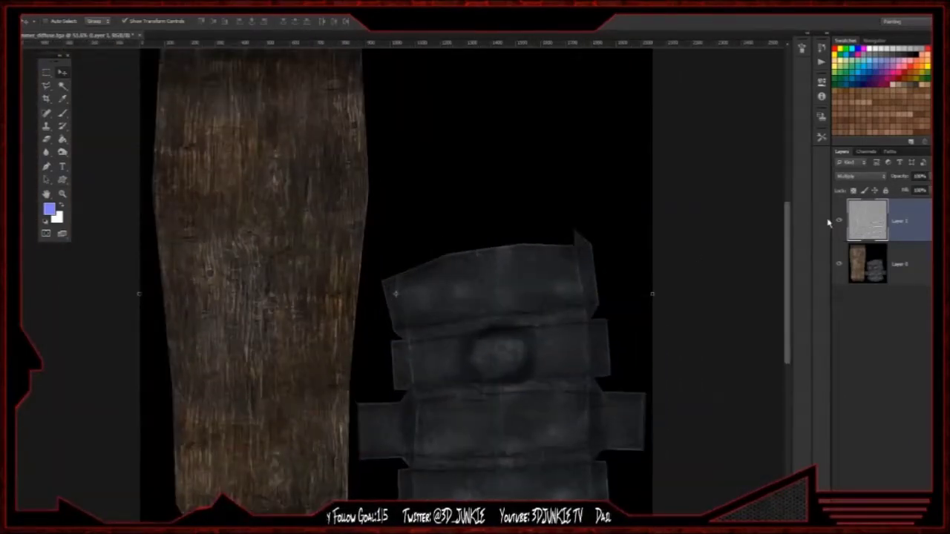
scroll(541, 277, "down", 2, "alt")
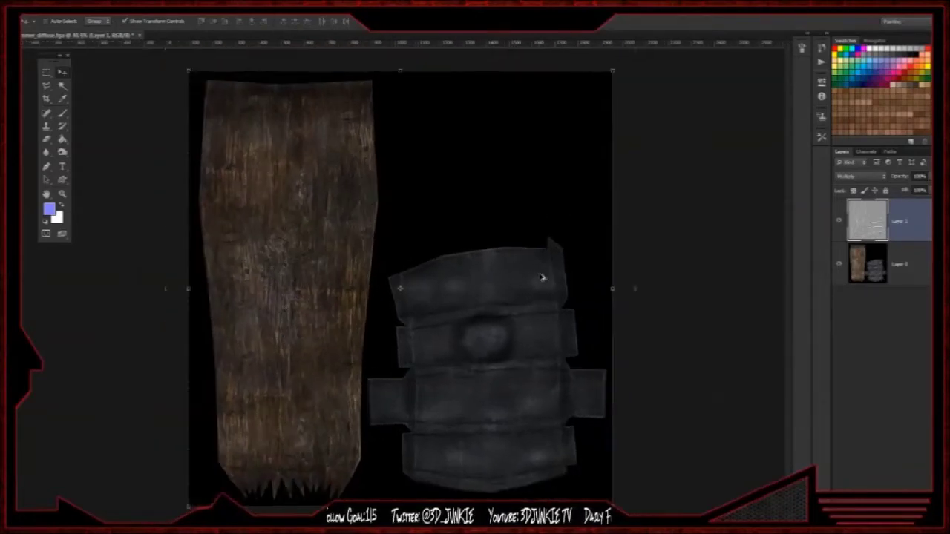
scroll(542, 278, "up", 1, "alt")
key("ctrl+shift+s")
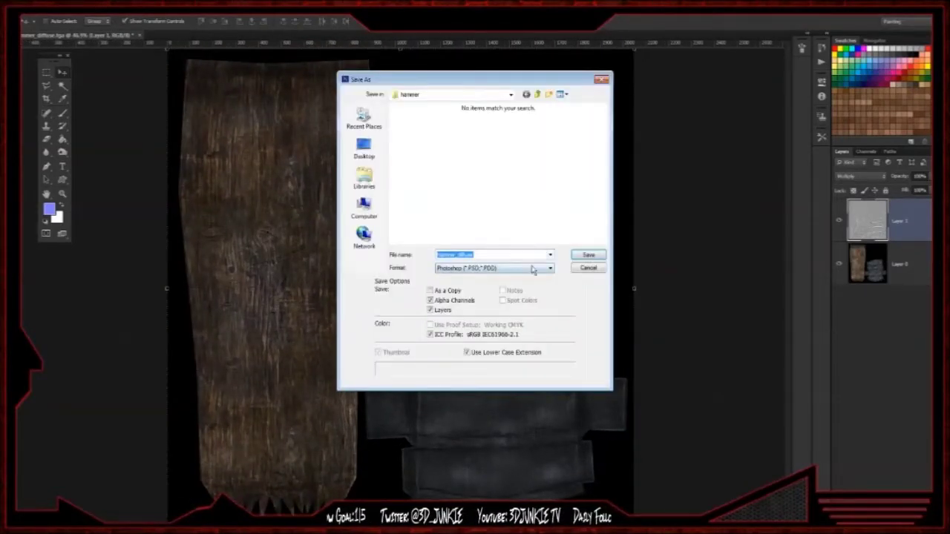
left_click(488, 268)
left_click(601, 270)
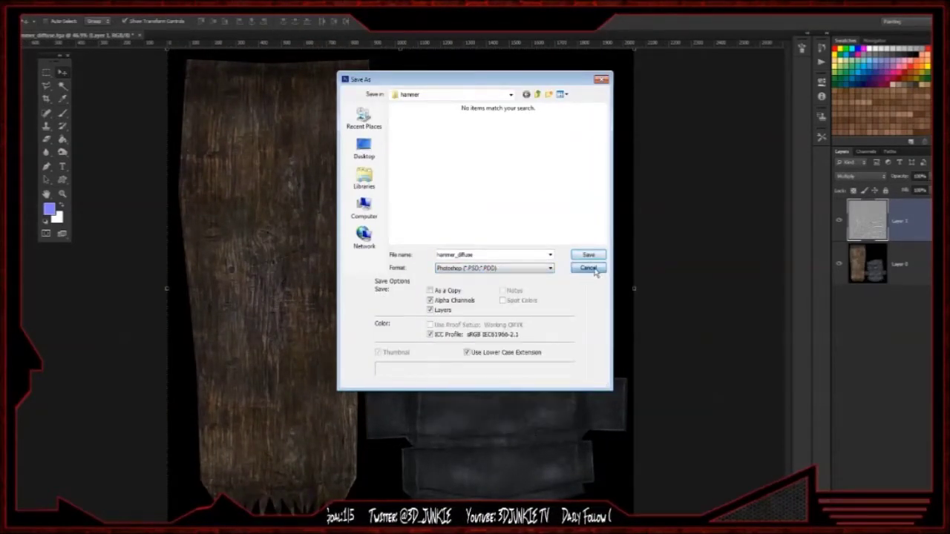
left_click(600, 268)
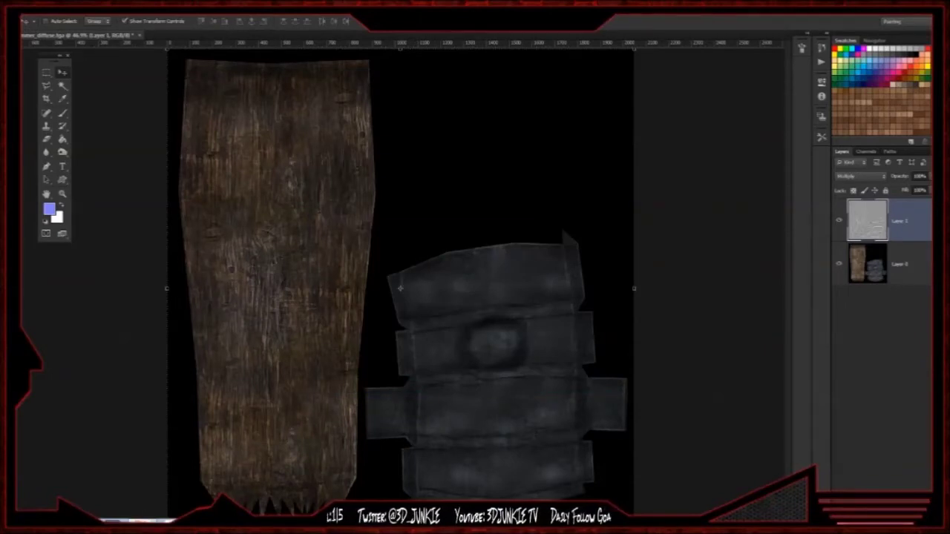
- Open hammer_occlusion from the hammer folder, copy it onto the hammer diffuse document as the top layer and align it with the canvas
key("alt+Tab")
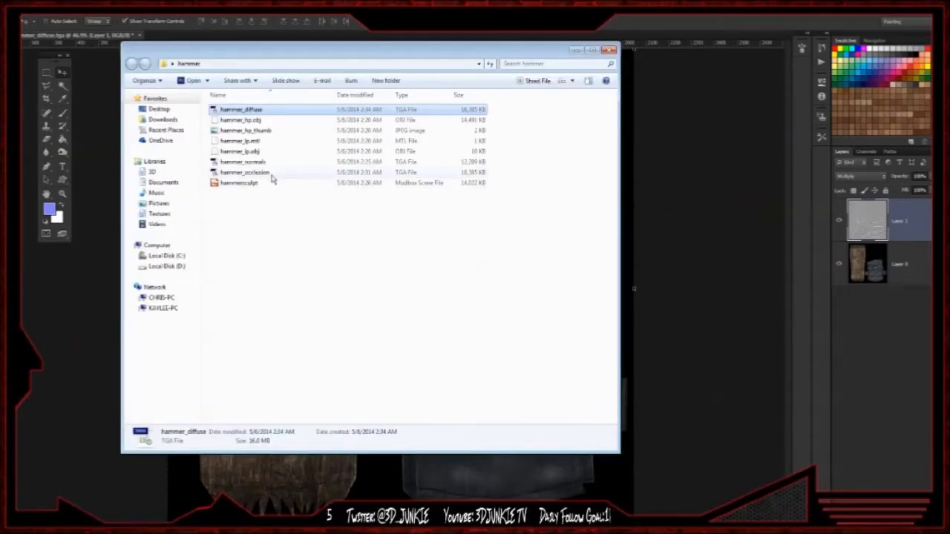
double_click(272, 173)
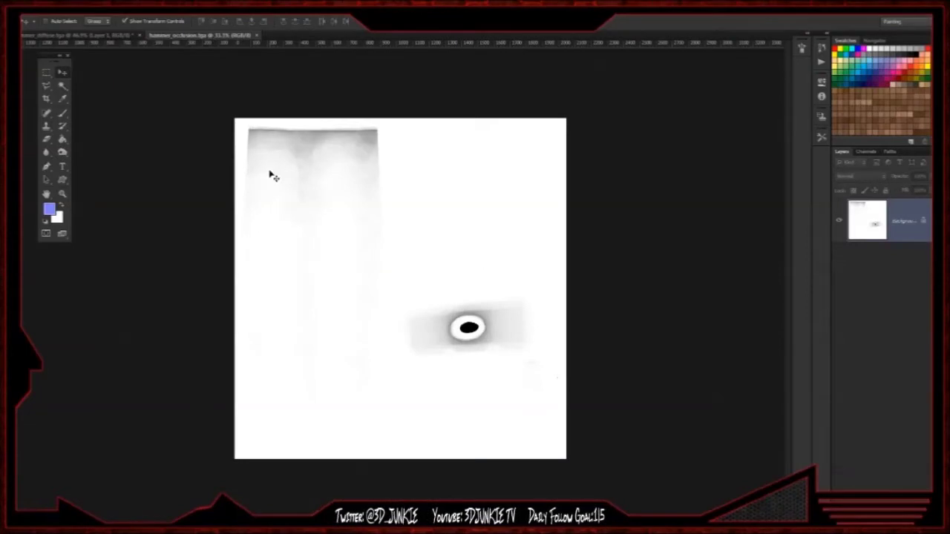
left_click_drag(212, 35, 89, 84)
left_click_drag(279, 180, 448, 175)
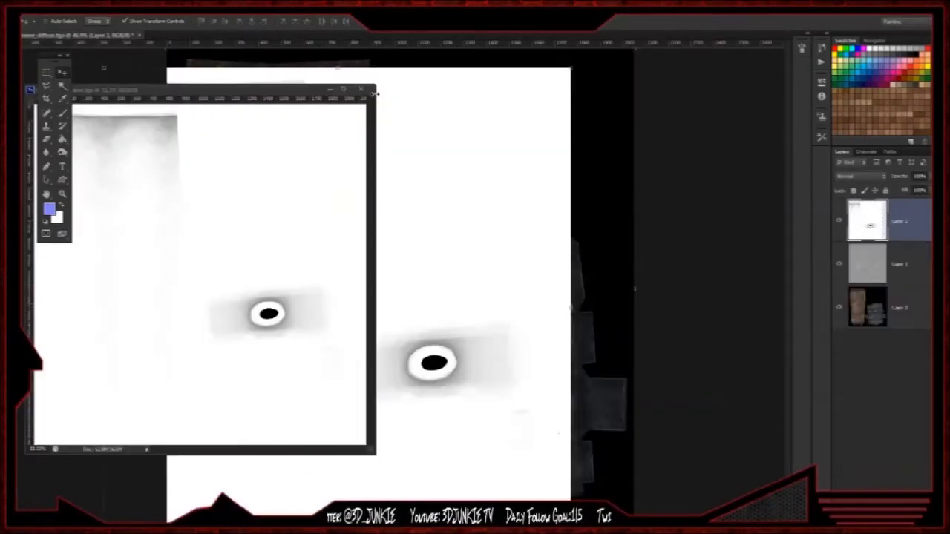
left_click(361, 89)
left_click_drag(410, 148, 474, 127)
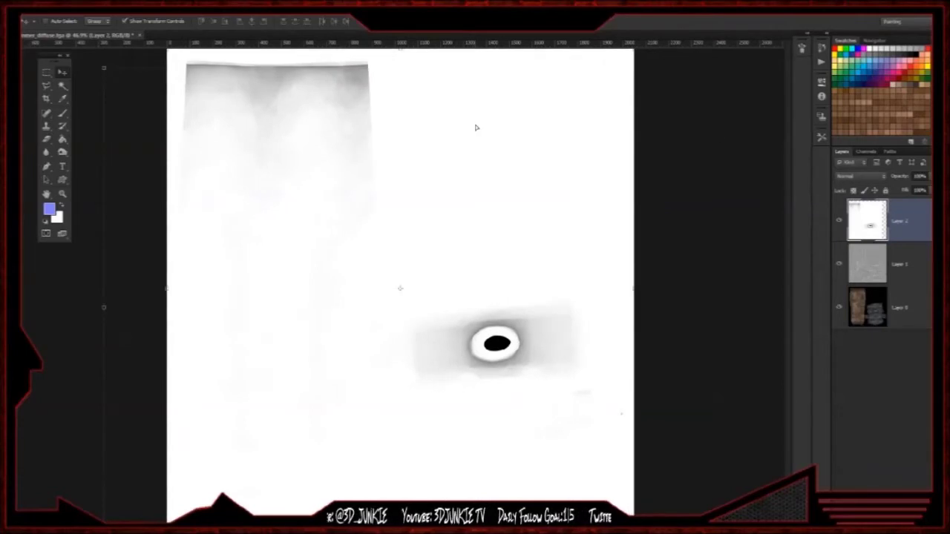
- Set the occlusion layer to Multiply and toggle its visibility to compare the texture with and without its shading
left_click(860, 176)
left_click(864, 220)
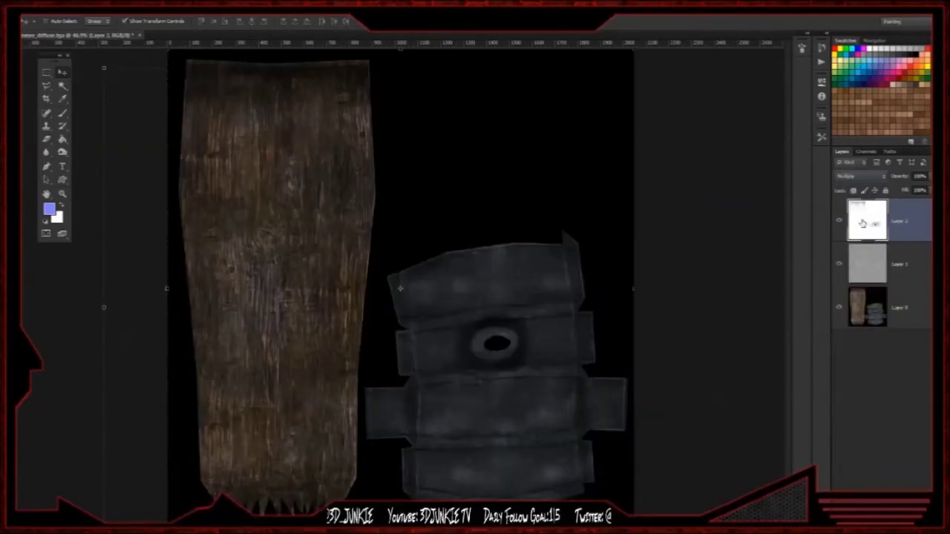
left_click(840, 223)
left_click(840, 223)
left_click(840, 222)
left_click(840, 223)
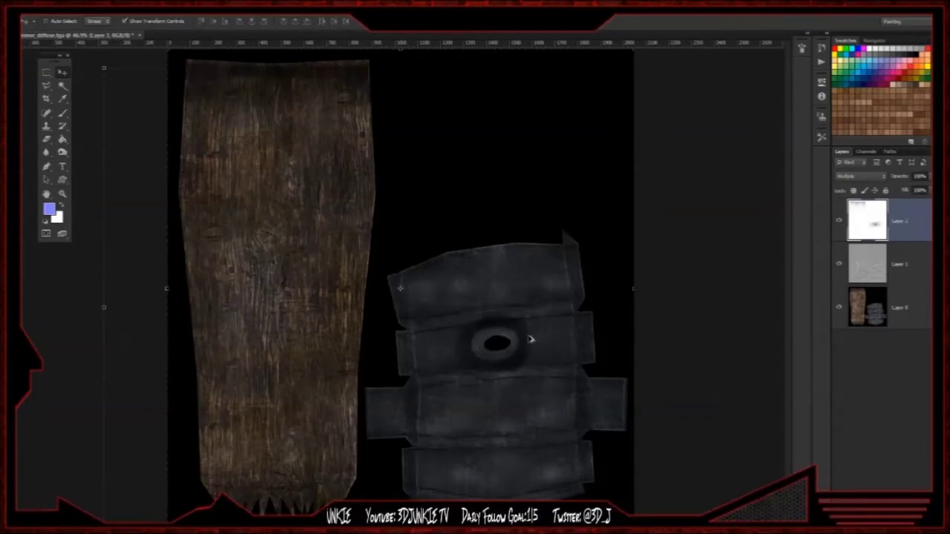
- Erase the black spot inside the oval on the metal head from the occlusion layer and compare the result by toggling the layer
left_click(46, 139)
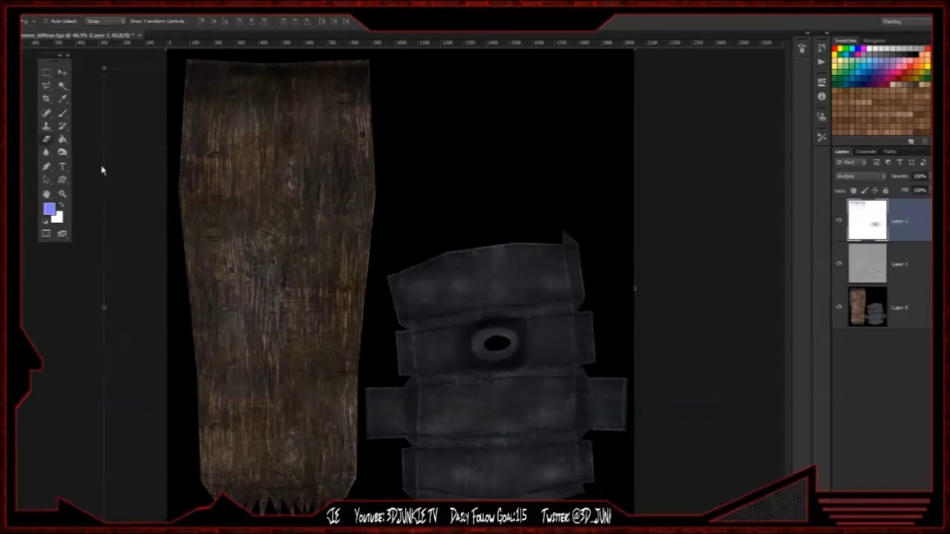
mouse_move(499, 349)
left_mouse_down()
mouse_move(486, 344)
mouse_move(502, 348)
mouse_move(494, 348)
left_mouse_up()
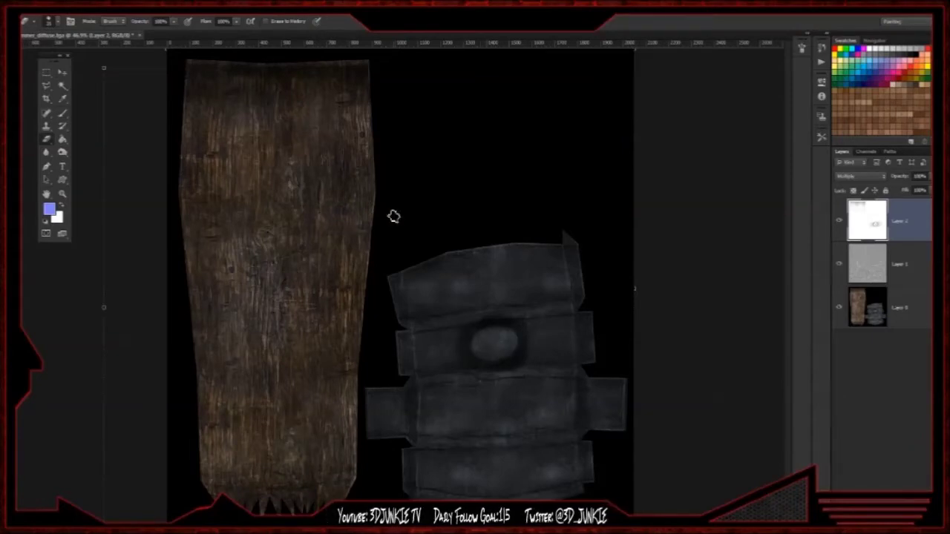
left_click(842, 221)
left_click(843, 221)
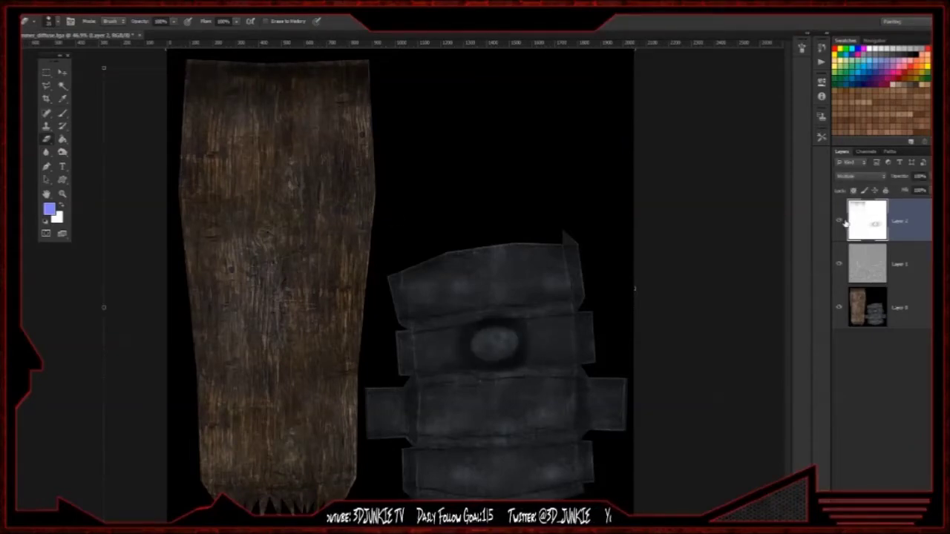
left_click(63, 73)
left_click(64, 75)
scroll(446, 245, "down", 2, "alt")
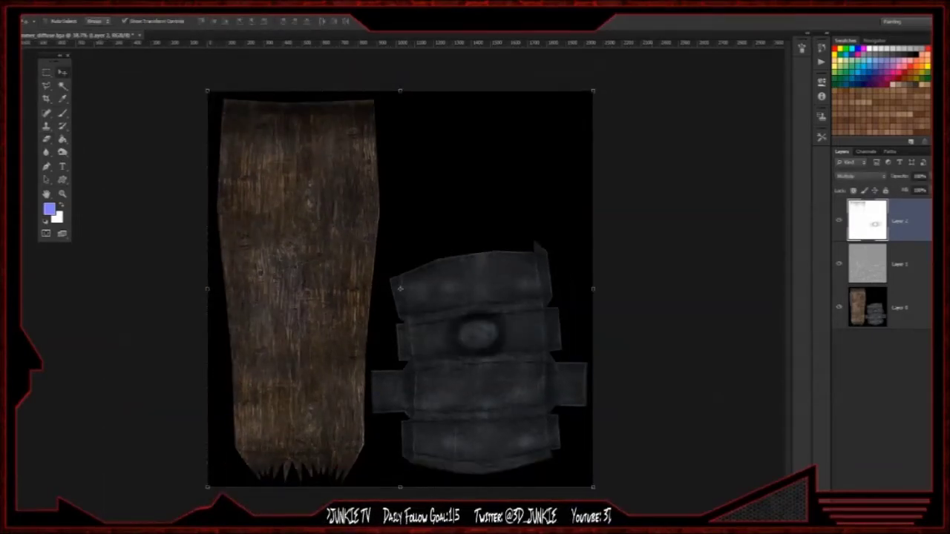
- Switch to Skype, read the latest messages in the siege group chat and minimize the chat window
key("alt+Tab")
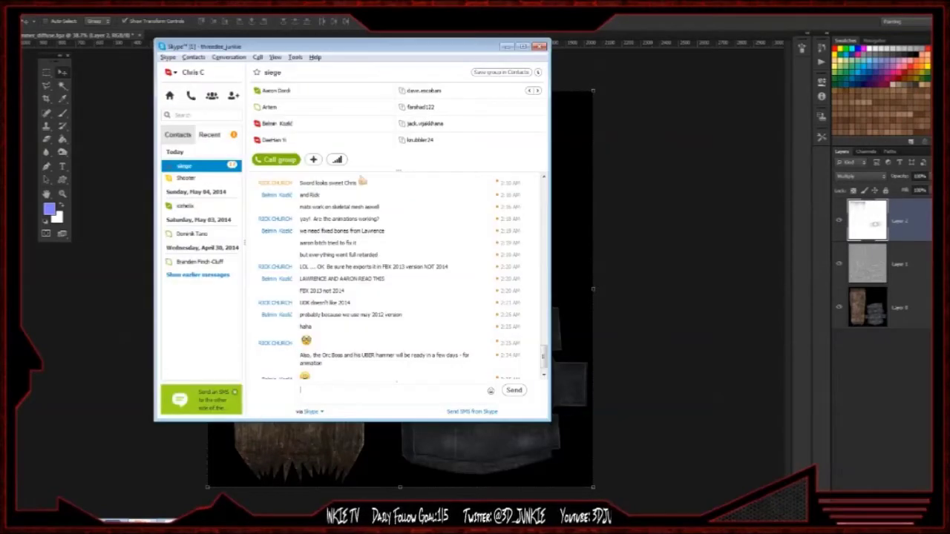
left_click_drag(543, 356, 543, 365)
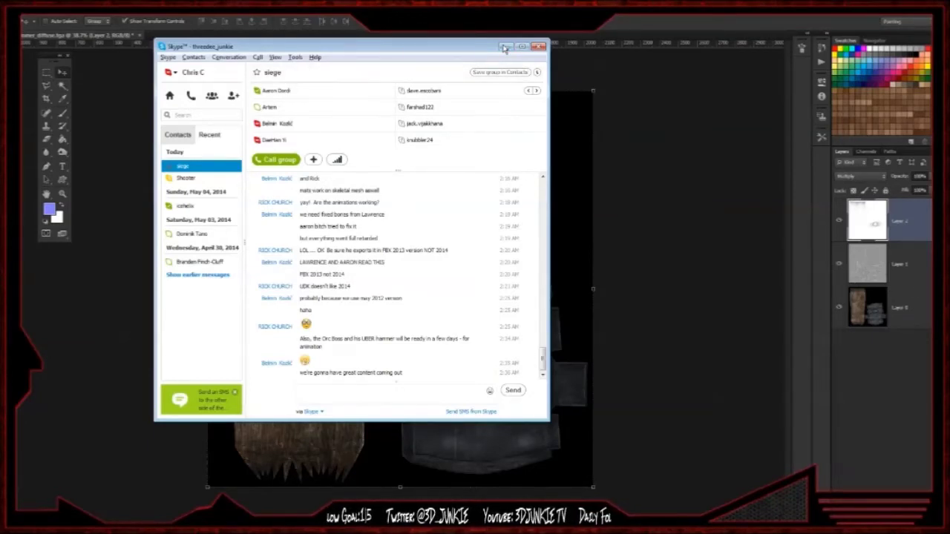
left_click(505, 46)
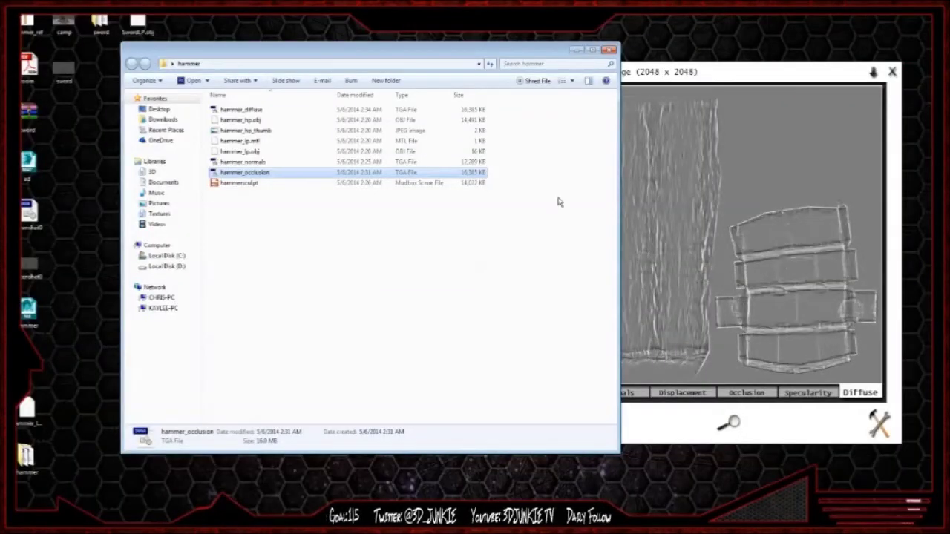
- Close the hammer folder, abort the xNormal render and dismiss its windows, and quit CrazyBump before returning to Photoshop
left_click(609, 50)
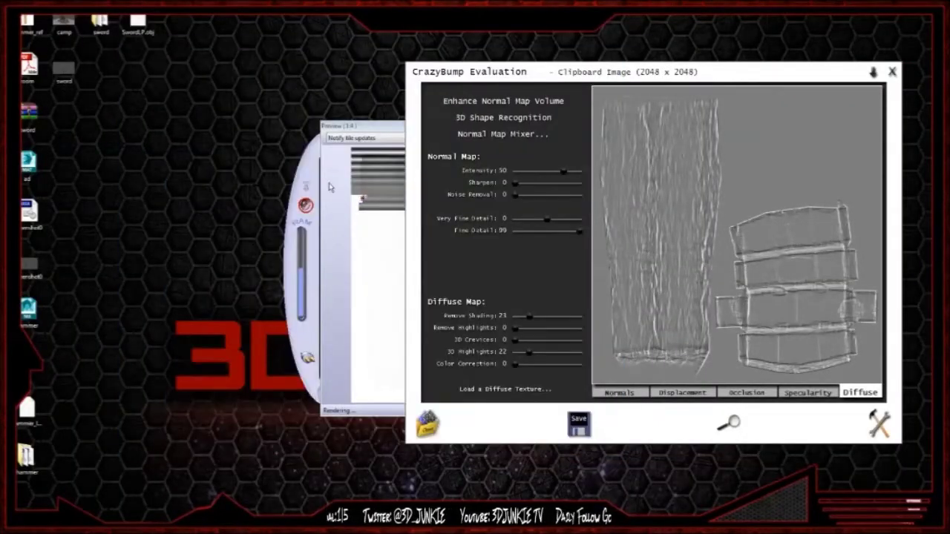
left_click_drag(370, 124, 196, 89)
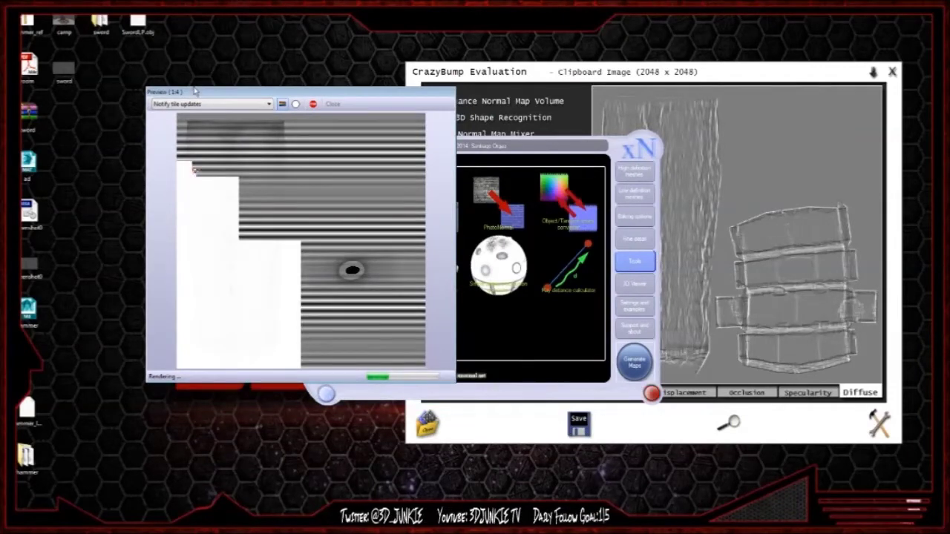
left_click(312, 104)
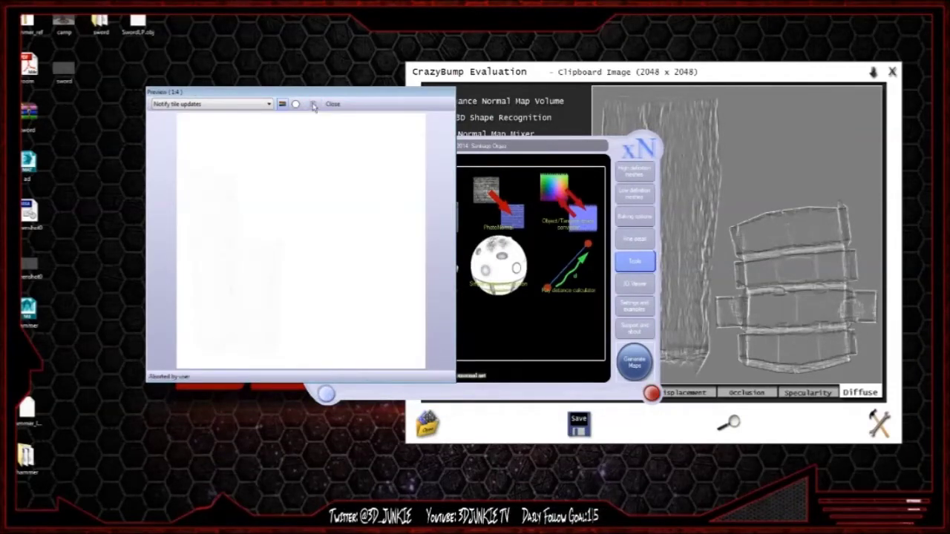
left_click(333, 104)
left_click(325, 395)
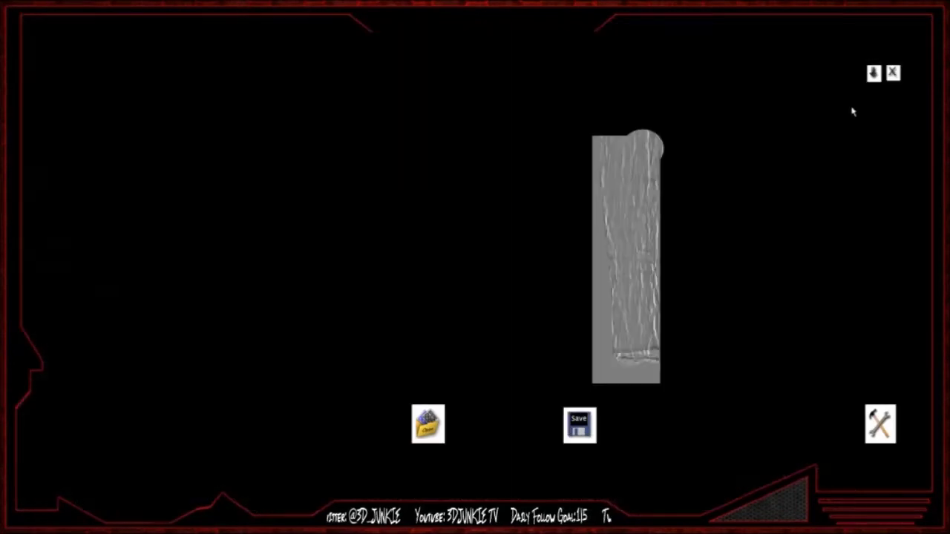
left_click(892, 71)
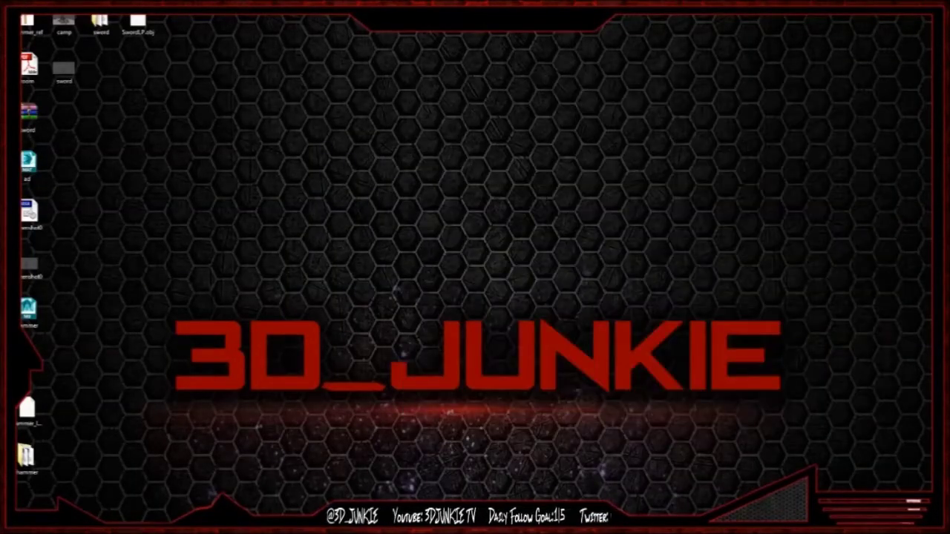
key("alt+Tab")
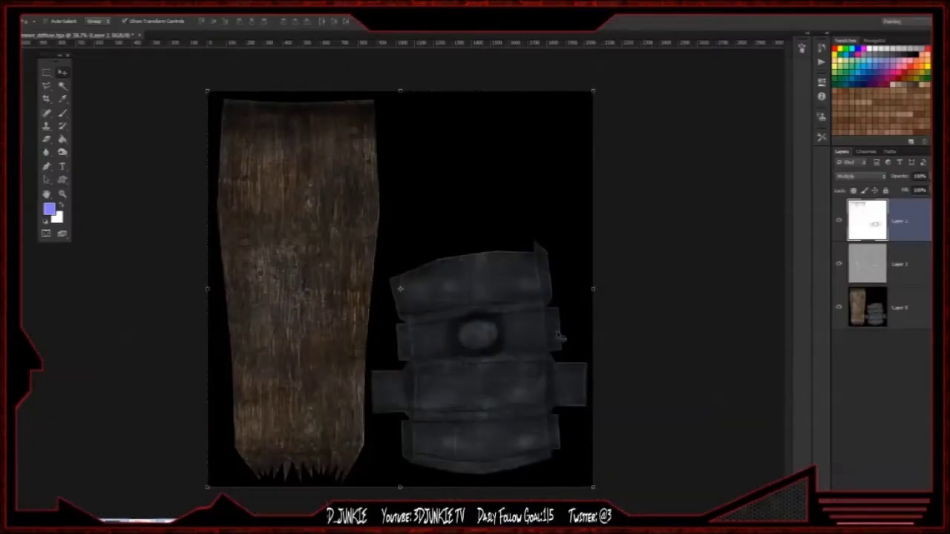
- Merge all three hammer layers into one and set Reds and Yellows to -200 in a Black and White adjustment
left_click(888, 312, "shift")
key("ctrl+e")
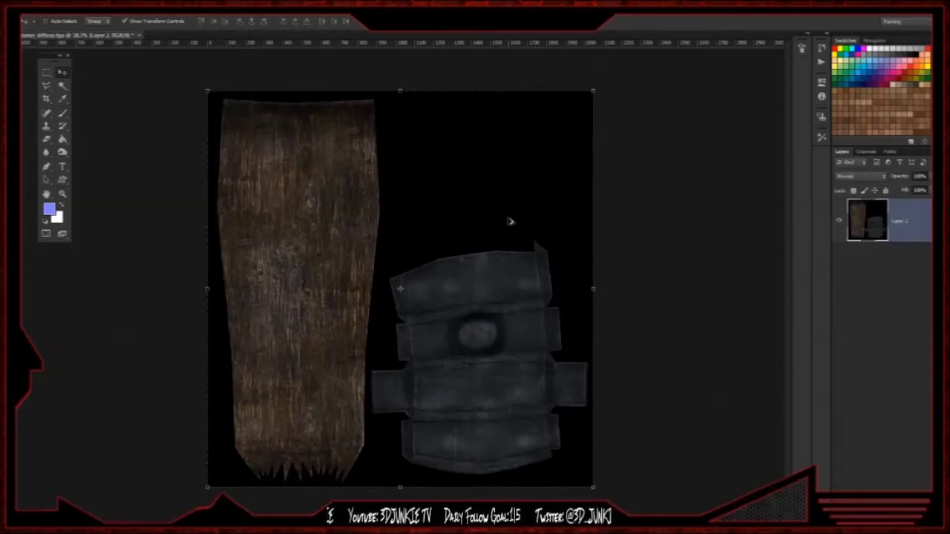
key("ctrl+alt+shift+b")
left_click_drag(623, 147, 530, 155)
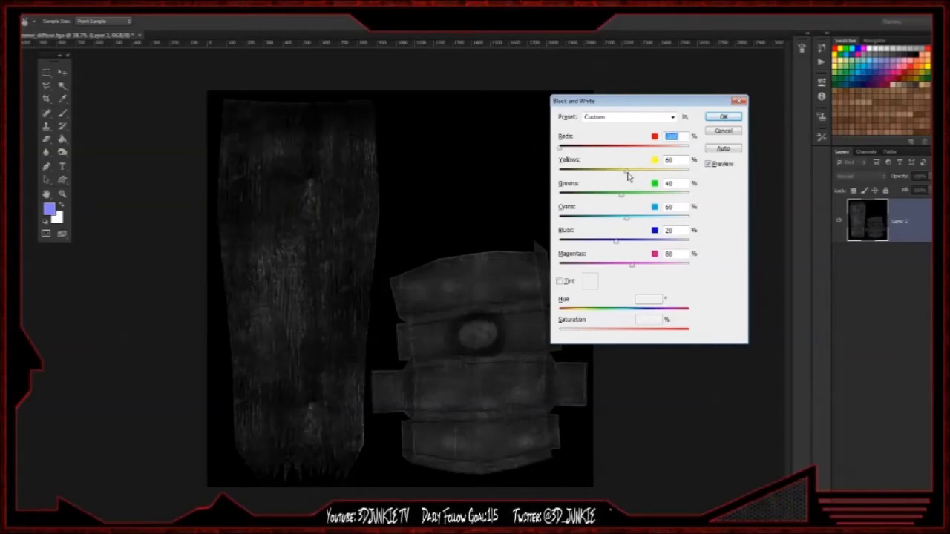
left_click_drag(627, 172, 559, 176)
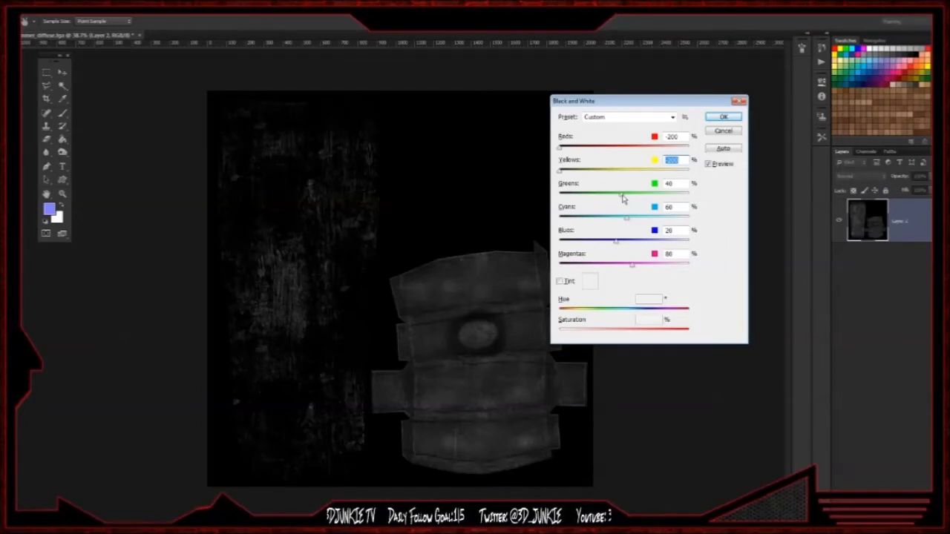
- Set Greens to -166, Cyans to -196 and Blues to -45, raise Magentas to nearly the maximum, and apply the Black and White conversion
left_click_drag(622, 195, 573, 199)
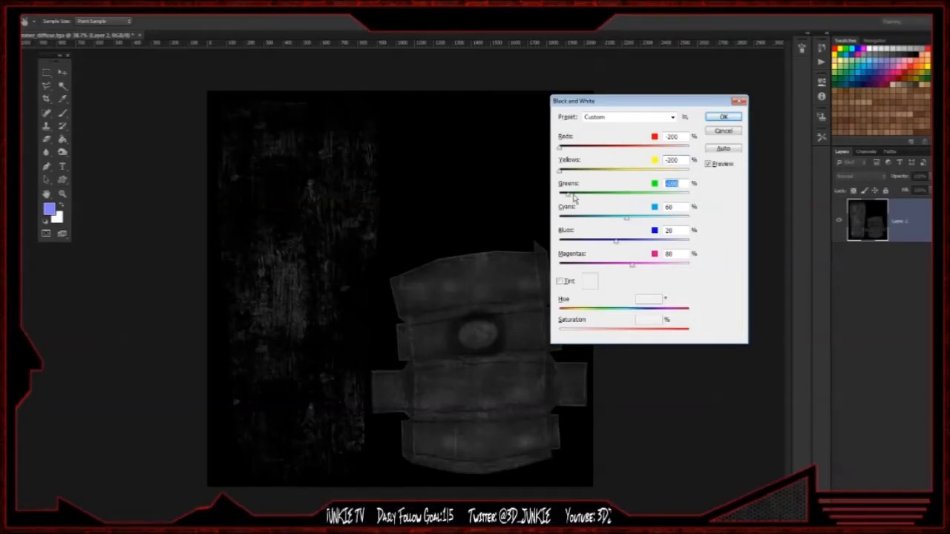
left_click_drag(624, 222, 560, 220)
left_click_drag(616, 242, 689, 269)
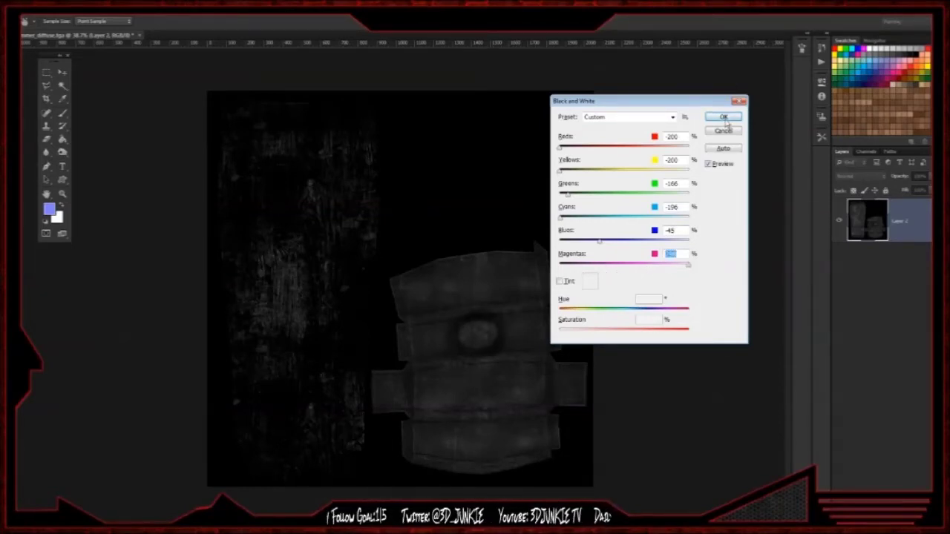
left_click(724, 118)
- Swap the foreground and background colours and set the foreground colour to white for painting on the metal head
scroll(541, 268, "up", 5, "alt")
left_click_drag(560, 366, 492, 201)
left_click(61, 205)
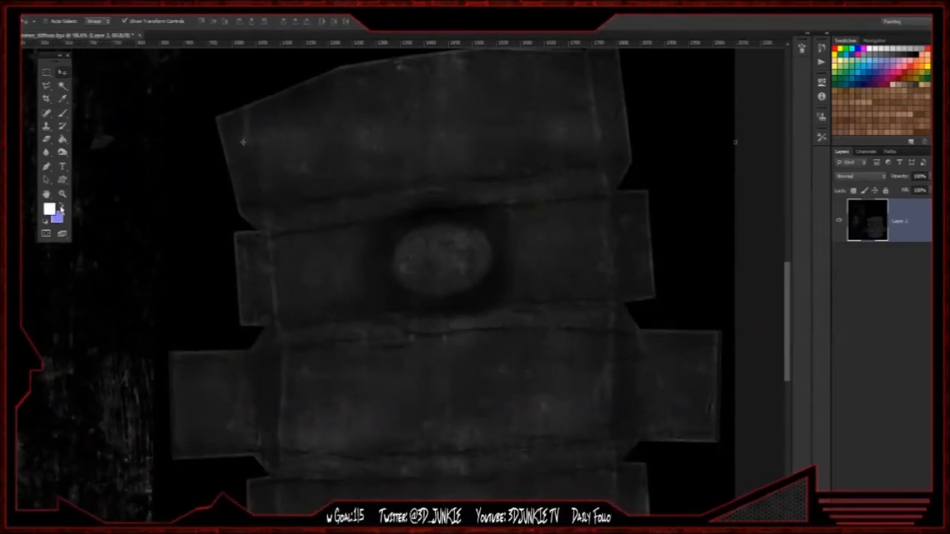
left_click(49, 209)
left_click(489, 148)
mouse_move(488, 148)
left_mouse_down()
mouse_move(452, 144)
mouse_move(462, 109)
left_mouse_up()
left_click(717, 122)
key("v")
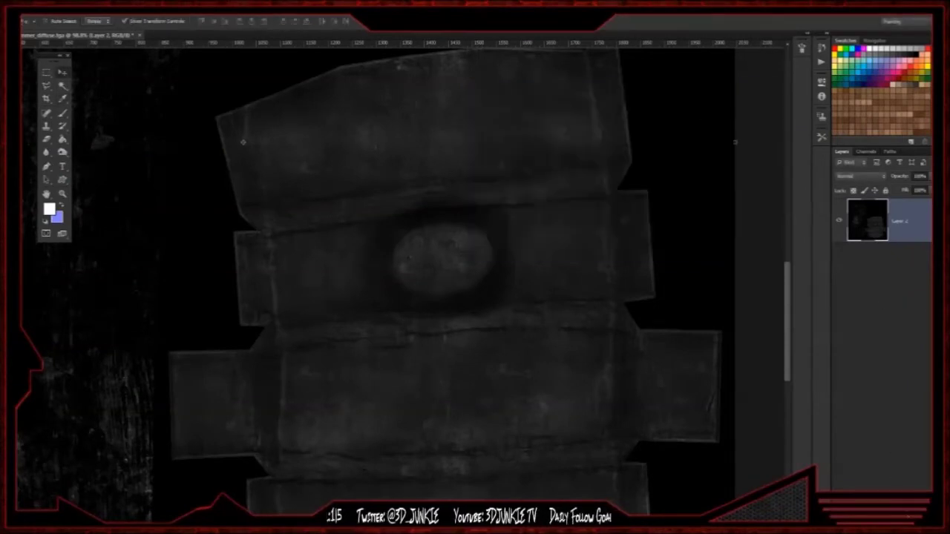
- Add an empty layer above the black and white texture and choose a hard round brush with 100% hardness
left_click(907, 300)
left_click(910, 501)
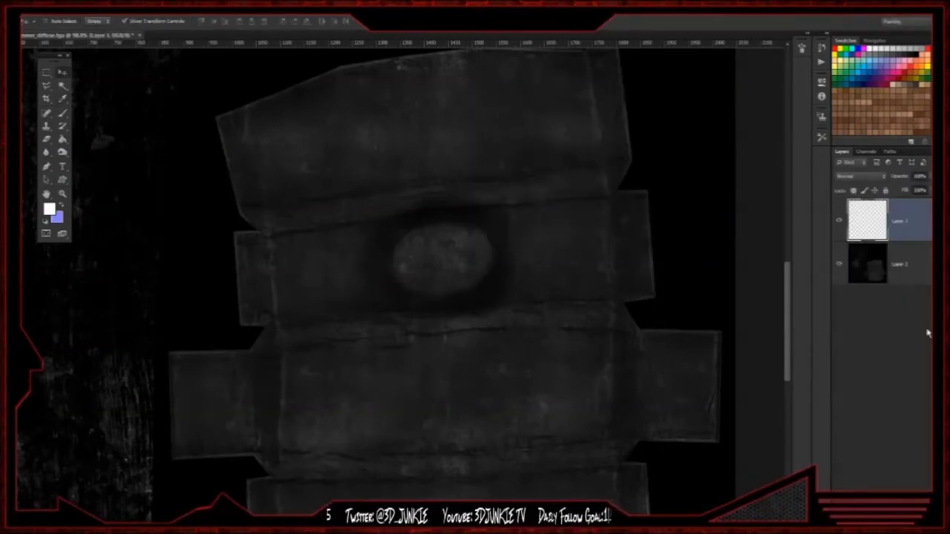
left_click(64, 113)
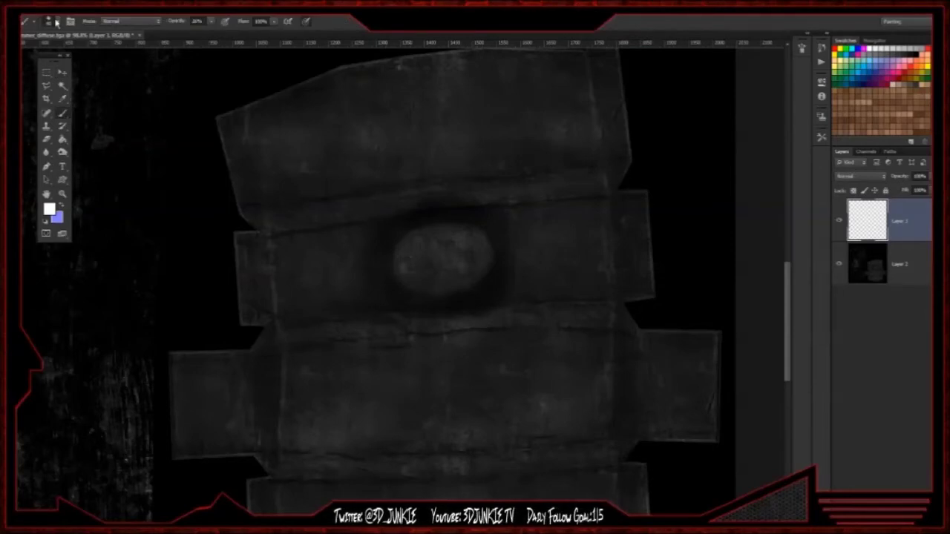
left_click(59, 23)
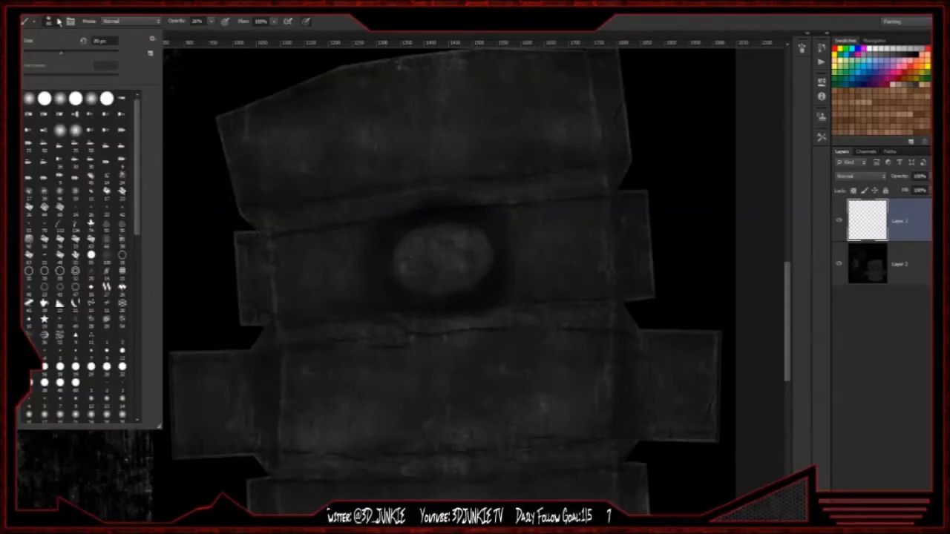
left_click(92, 256)
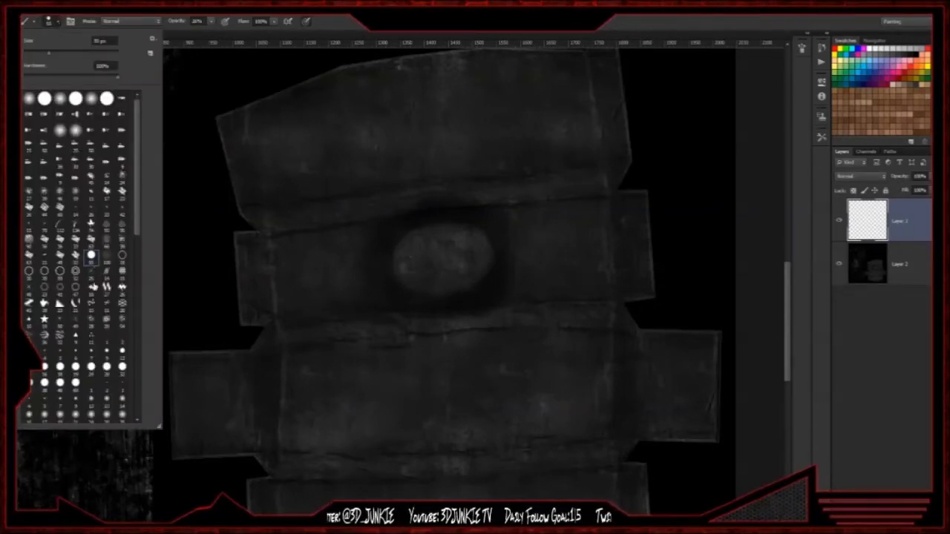
left_click(182, 247)
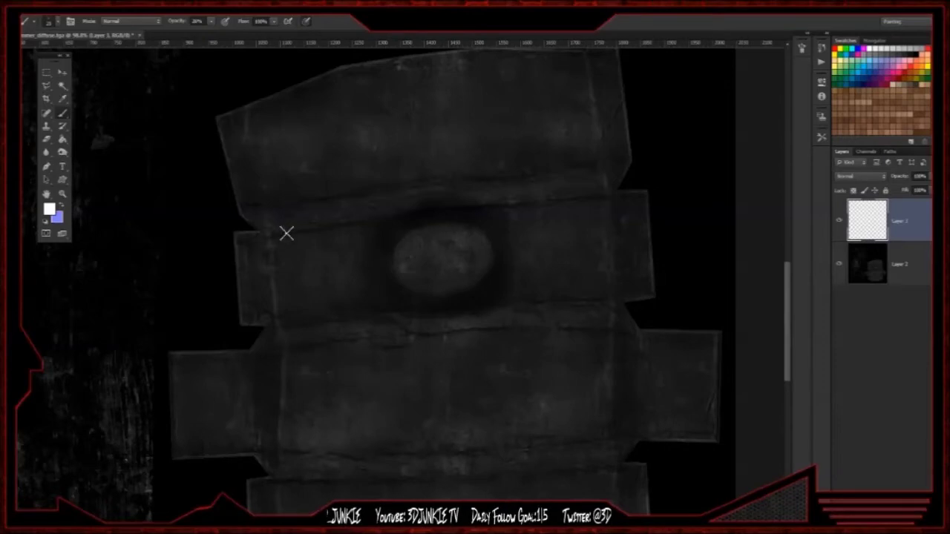
- Set the brush opacity to 100% and paint white star-shaped highlights where the seams meet around the hammer head's socket panel
left_click(212, 21)
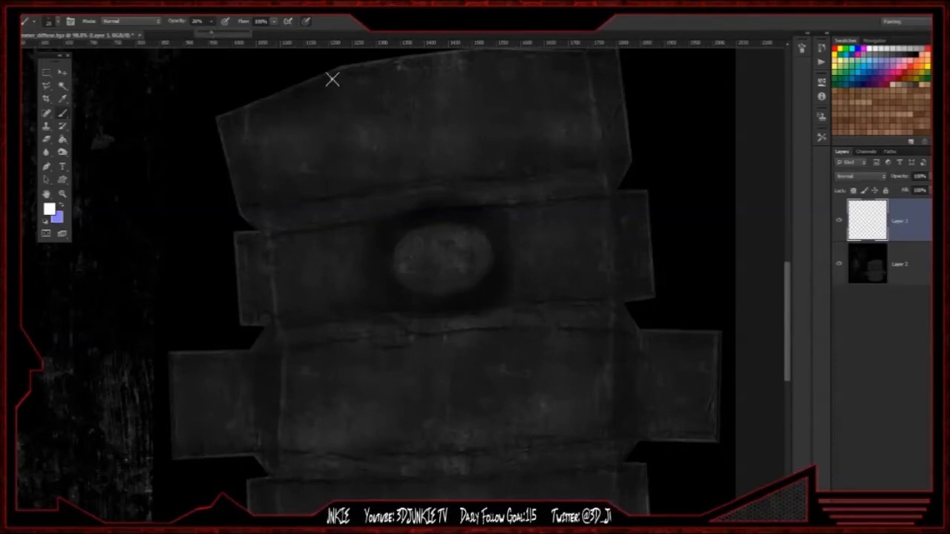
mouse_move(273, 209)
left_mouse_down()
mouse_move(267, 222)
mouse_move(260, 213)
mouse_move(282, 210)
mouse_move(268, 217)
mouse_move(272, 233)
mouse_move(288, 236)
left_mouse_up()
mouse_move(276, 329)
left_mouse_down()
mouse_move(287, 354)
mouse_move(296, 349)
mouse_move(284, 371)
left_mouse_up()
left_click_drag(612, 297, 613, 327)
left_click_drag(628, 327, 607, 329)
mouse_move(597, 193)
left_mouse_down()
mouse_move(621, 193)
mouse_move(604, 178)
mouse_move(609, 186)
left_mouse_up()
left_click_drag(596, 119, 566, 199)
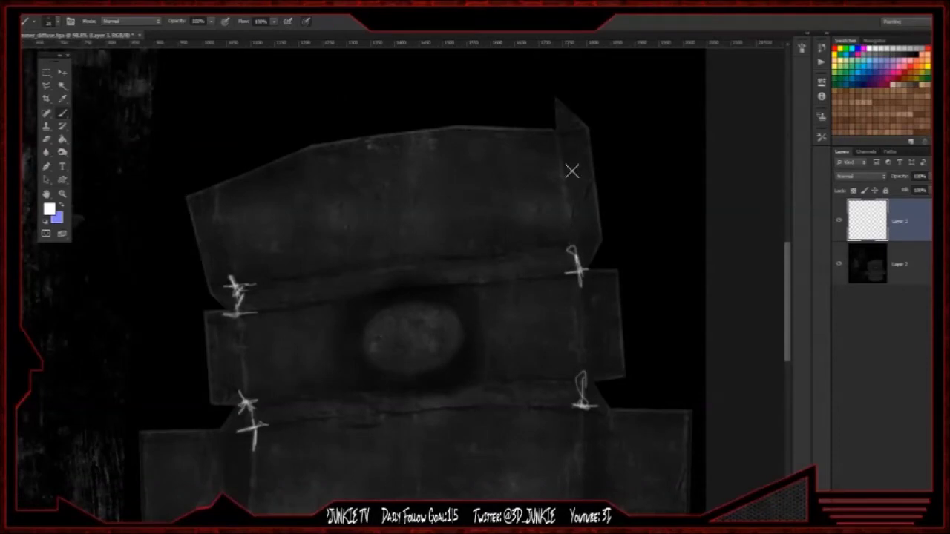
- Paint thin white edge highlights and scratches along the seams, corners and side tabs of the hammer-head panels
mouse_move(553, 133)
left_mouse_down()
mouse_move(557, 144)
mouse_move(556, 128)
left_mouse_up()
left_click_drag(573, 134, 563, 175)
left_click_drag(514, 263, 559, 250)
left_click_drag(469, 262, 491, 257)
mouse_move(522, 246)
left_mouse_down()
mouse_move(475, 257)
mouse_move(582, 231)
left_mouse_up()
left_click_drag(571, 236, 501, 251)
mouse_move(573, 385)
left_mouse_down()
mouse_move(503, 266)
mouse_move(452, 267)
mouse_move(509, 272)
left_mouse_up()
mouse_move(520, 288)
left_mouse_down()
mouse_move(491, 293)
mouse_move(610, 296)
left_mouse_up()
left_click_drag(606, 351, 561, 271)
mouse_move(532, 316)
left_mouse_down()
mouse_move(469, 325)
mouse_move(468, 343)
left_mouse_up()
left_click_drag(479, 345, 424, 355)
left_click_drag(481, 398, 477, 436)
mouse_move(478, 427)
left_mouse_down()
mouse_move(440, 444)
mouse_move(480, 450)
left_mouse_up()
left_click_drag(383, 406, 495, 347)
mouse_move(246, 385)
left_mouse_down()
mouse_move(257, 399)
mouse_move(243, 346)
left_mouse_up()
mouse_move(241, 304)
left_mouse_down()
mouse_move(275, 305)
mouse_move(252, 278)
mouse_move(260, 297)
mouse_move(190, 282)
left_mouse_up()
scroll(253, 286, "left", 1)
left_click_drag(214, 177, 202, 184)
mouse_move(420, 157)
left_mouse_down()
mouse_move(368, 197)
mouse_move(347, 196)
mouse_move(389, 191)
left_mouse_up()
left_click_drag(342, 252, 263, 283)
left_click_drag(319, 353, 320, 429)
mouse_move(466, 405)
left_mouse_down()
mouse_move(452, 435)
mouse_move(474, 433)
left_mouse_up()
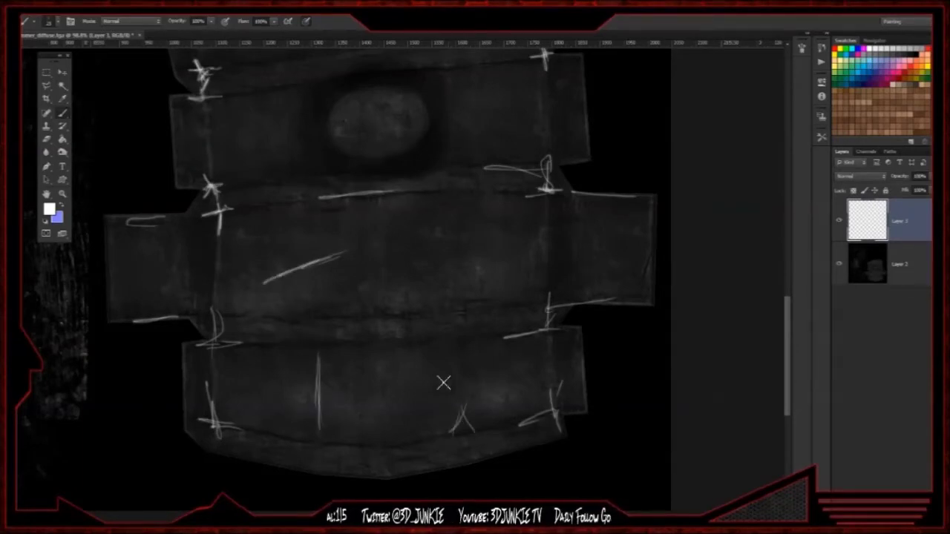
- Add flared strokes at the lower panel's seam and small nicks on the middle panel, then undo the last stroke
left_click_drag(311, 415, 326, 449)
mouse_move(317, 406)
left_mouse_down()
mouse_move(314, 433)
mouse_move(300, 449)
left_mouse_up()
left_click_drag(426, 253, 418, 262)
left_click_drag(445, 249, 440, 259)
mouse_move(495, 228)
left_mouse_down()
mouse_move(436, 219)
mouse_move(470, 250)
mouse_move(511, 236)
left_mouse_up()
key("ctrl+z")
key("ctrl+z")
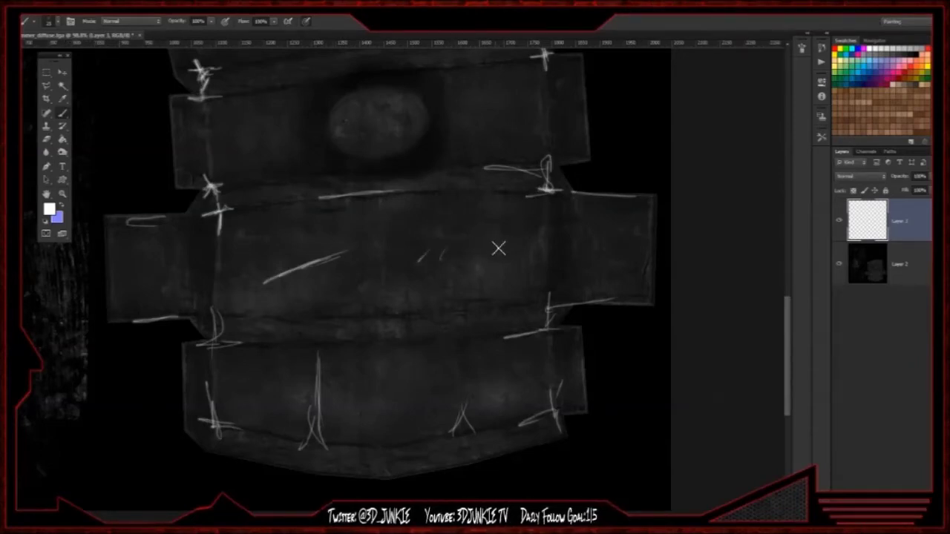
- Paint short radiating scratches and a curved highlight around the oval handle socket, then lower the highlight layer's opacity
left_click_drag(448, 167, 426, 272)
left_click_drag(401, 223, 425, 212)
mouse_move(397, 237)
left_mouse_down()
mouse_move(419, 239)
mouse_move(418, 259)
left_mouse_up()
left_click_drag(399, 267, 420, 278)
left_click(404, 286)
left_click_drag(297, 287, 286, 289)
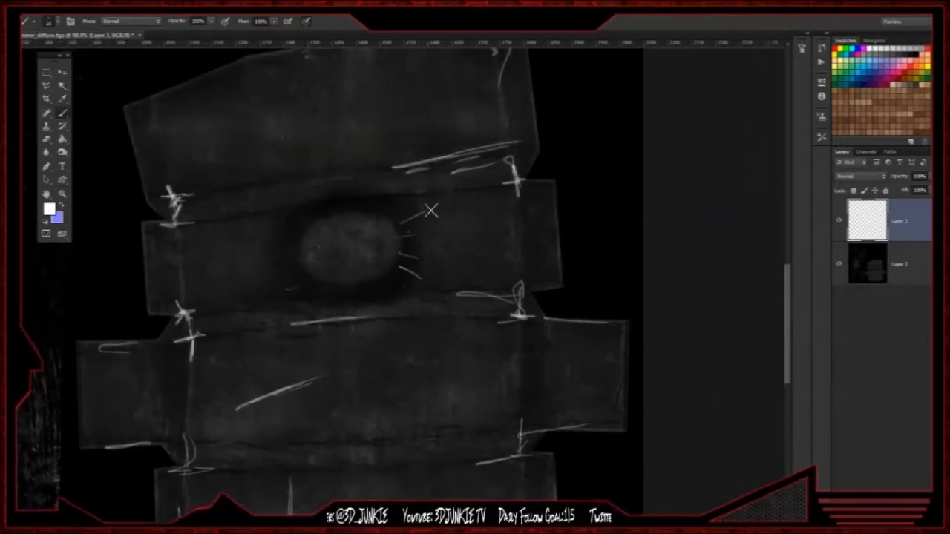
left_click_drag(311, 203, 362, 200)
left_click_drag(334, 198, 277, 208)
mouse_move(330, 169)
left_mouse_down()
mouse_move(347, 237)
mouse_move(410, 143)
left_mouse_up()
left_click(929, 177)
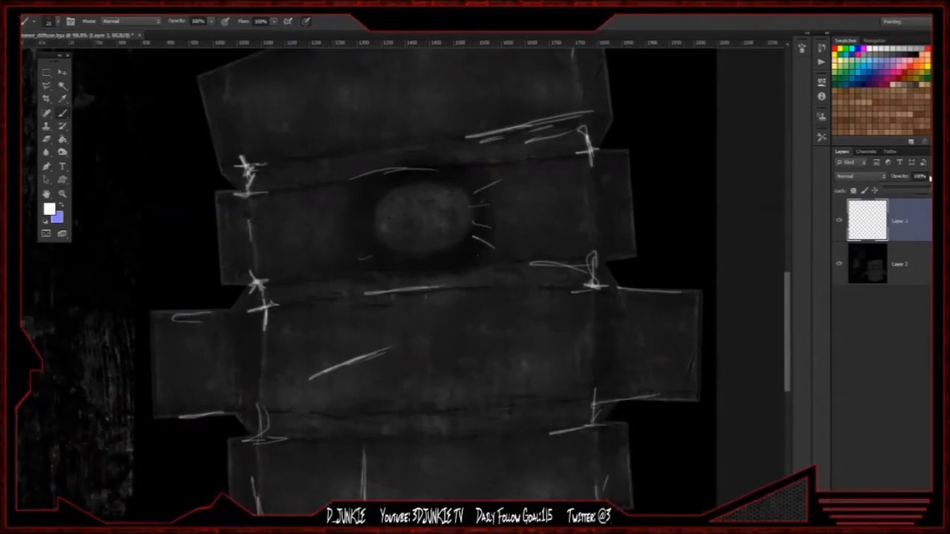
left_click_drag(910, 190, 892, 190)
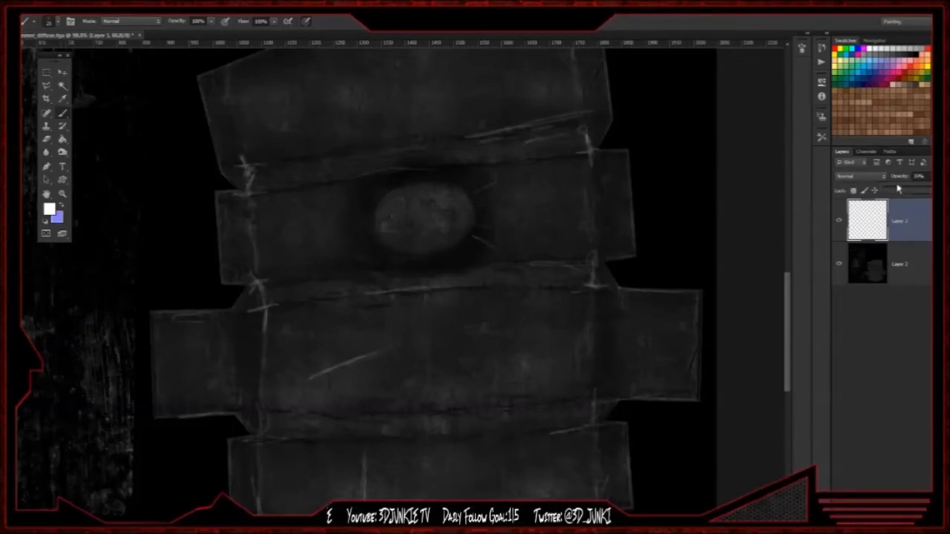
- Save a copy of the map in the hammer folder as the Targa file hammer_spec at 24 bits/pixel
key("ctrl+shift+s")
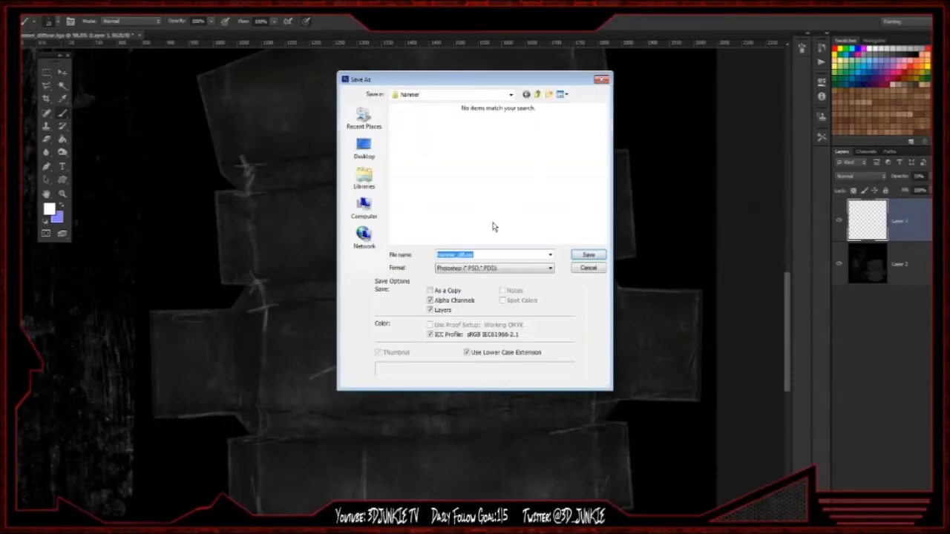
left_click(503, 267)
left_click(481, 421)
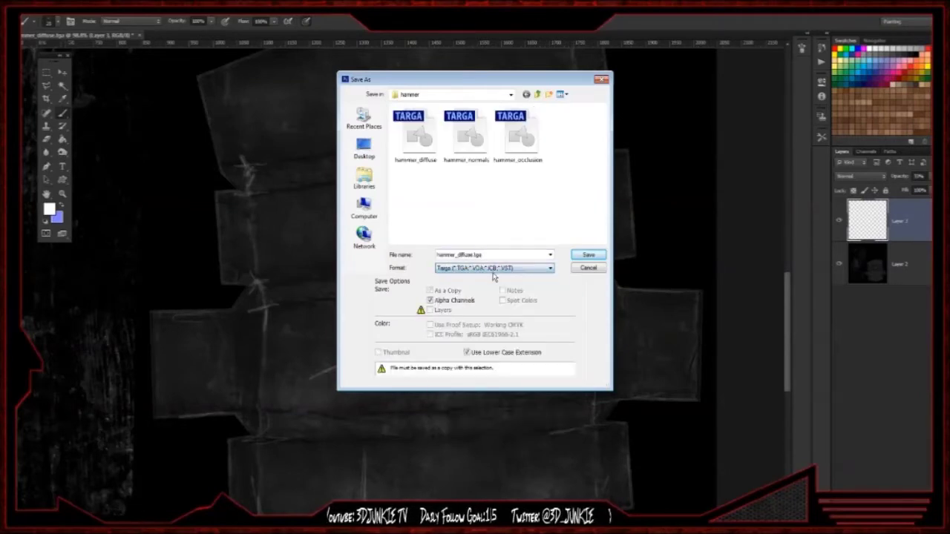
double_click(493, 254)
type("hamme")
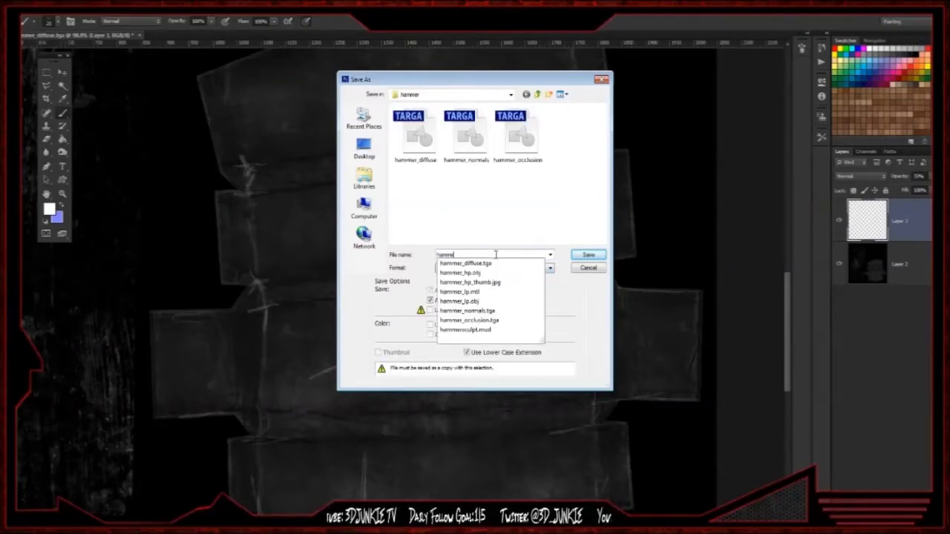
type("r_spec")
key("Return")
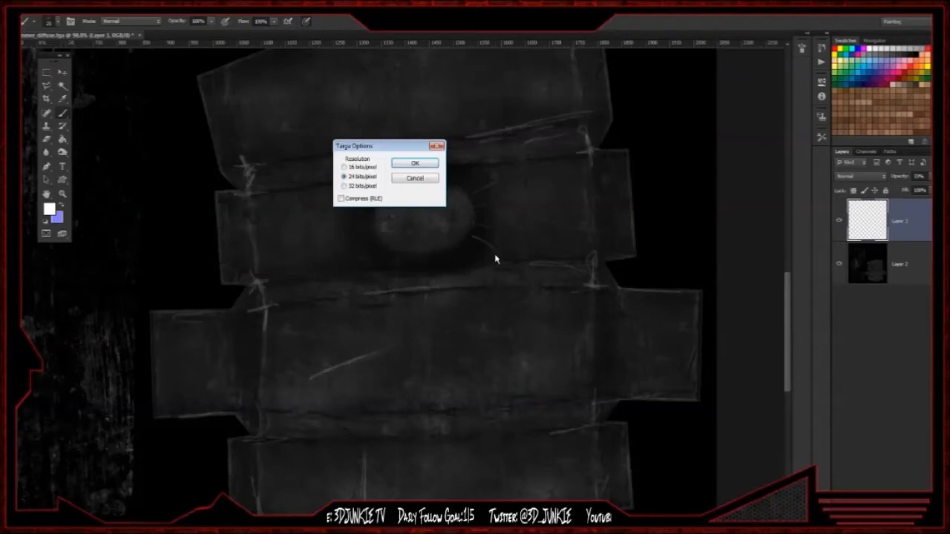
key("Return")
- Switch to Marmoset Toolbag and frame the whole sword model
key("super+d")
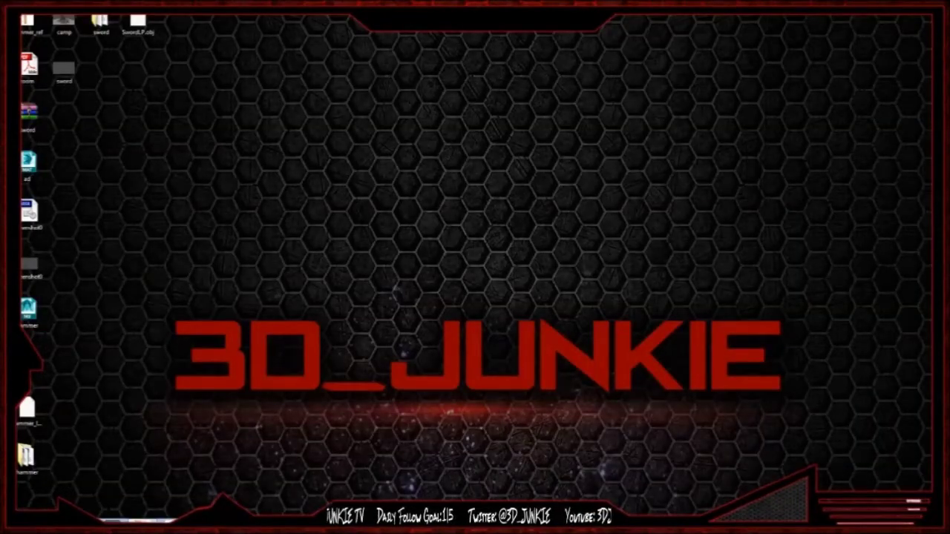
key("alt+Tab")
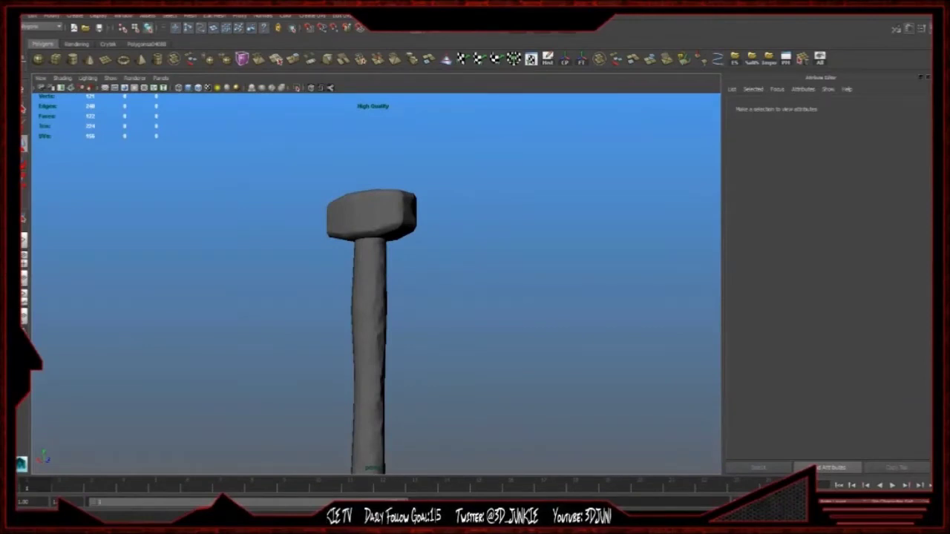
key("super+d")
key("alt+Tab")
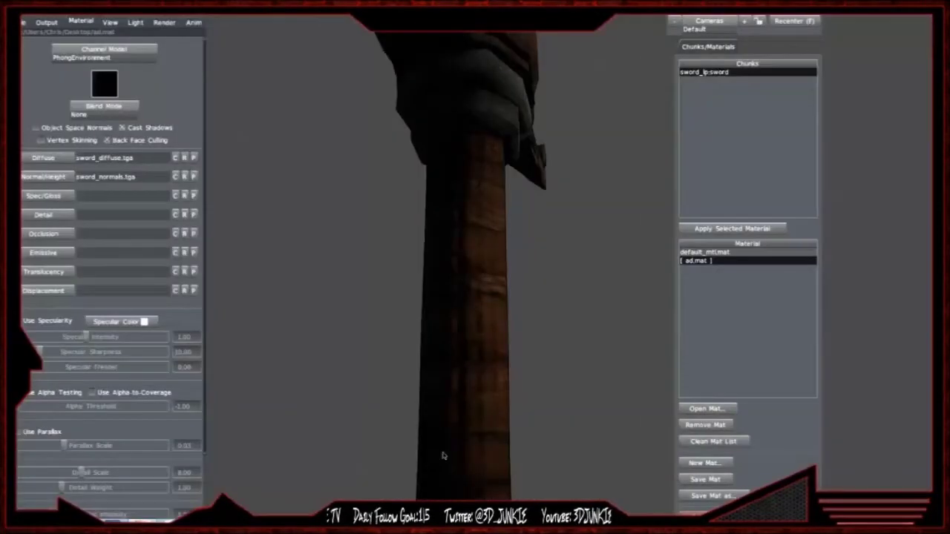
scroll(592, 221, "down", 5)
left_click_drag(433, 232, 517, 278)
left_click_drag(486, 186, 512, 189)
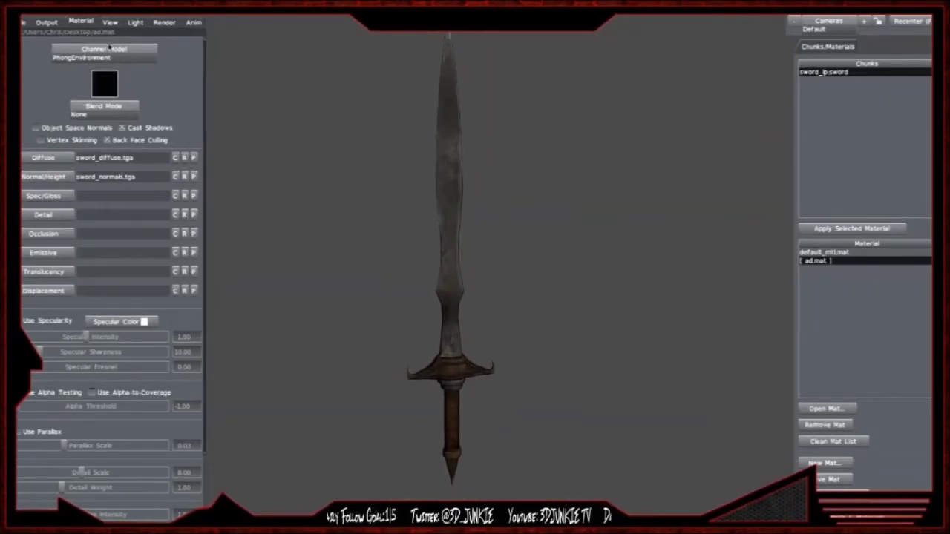
- Replace the sword with the mesh hammer_lp.obj from the desktop's hammer folder, discarding the unsaved sword files
left_click(24, 22)
left_click(41, 67)
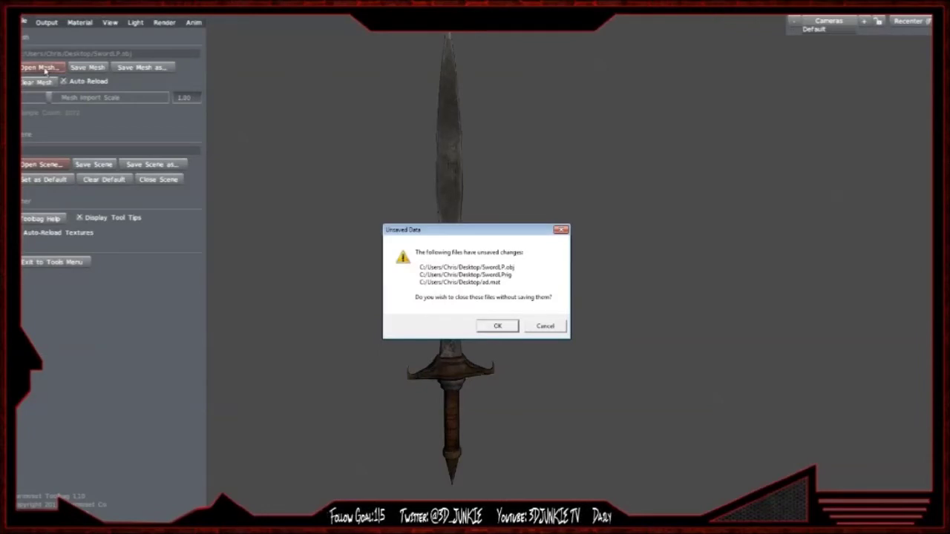
left_click(496, 326)
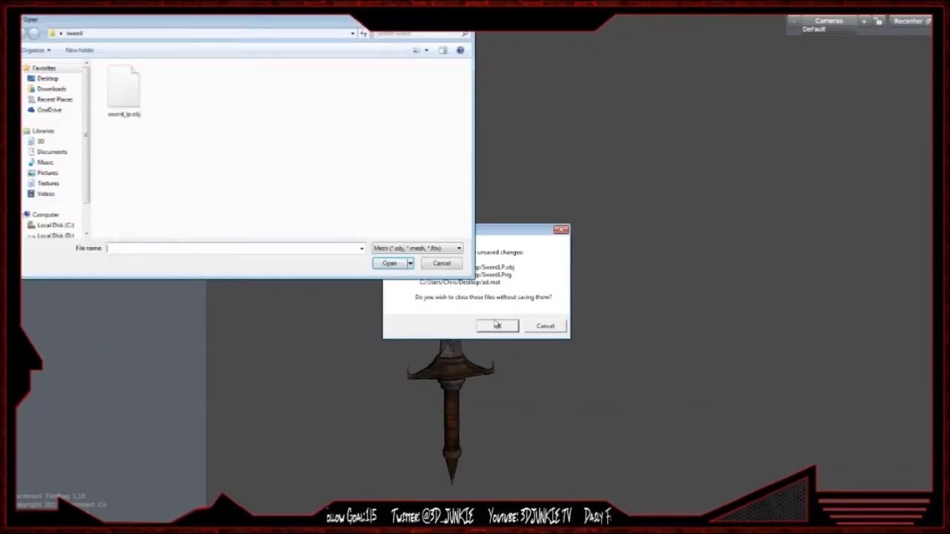
left_click(62, 80)
double_click(275, 110)
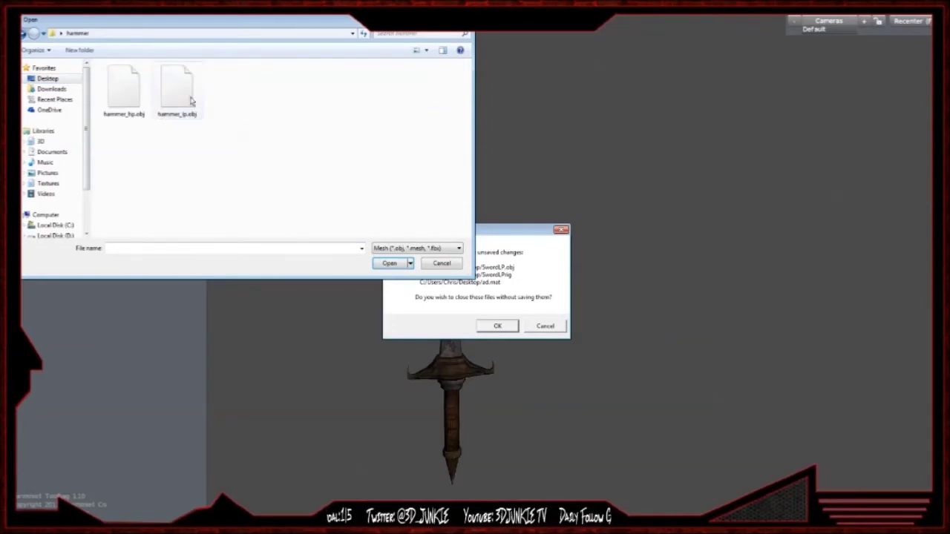
double_click(176, 91)
mouse_move(491, 198)
left_mouse_down()
mouse_move(456, 198)
mouse_move(490, 201)
left_mouse_up()
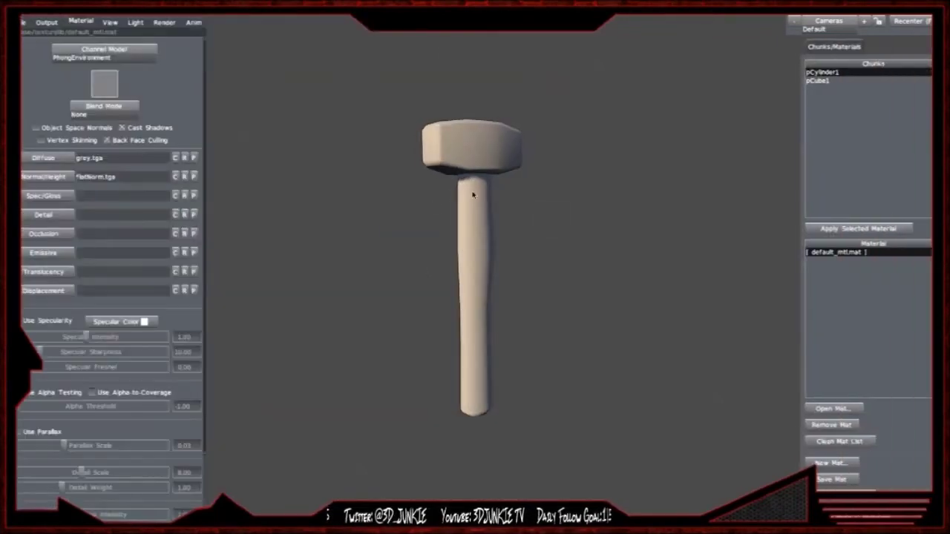
- Create a new material named hammer in the hammer folder
left_click(824, 463)
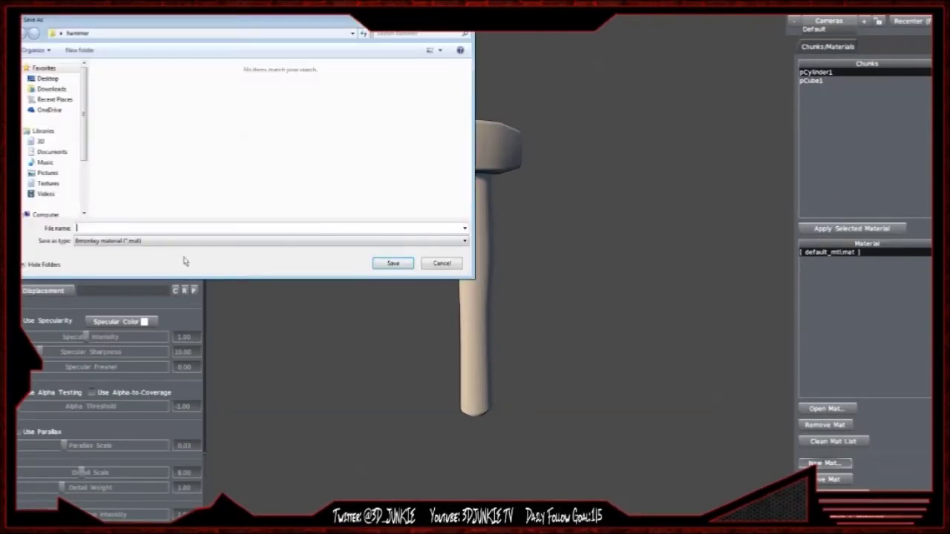
type("hammer")
key("Return")
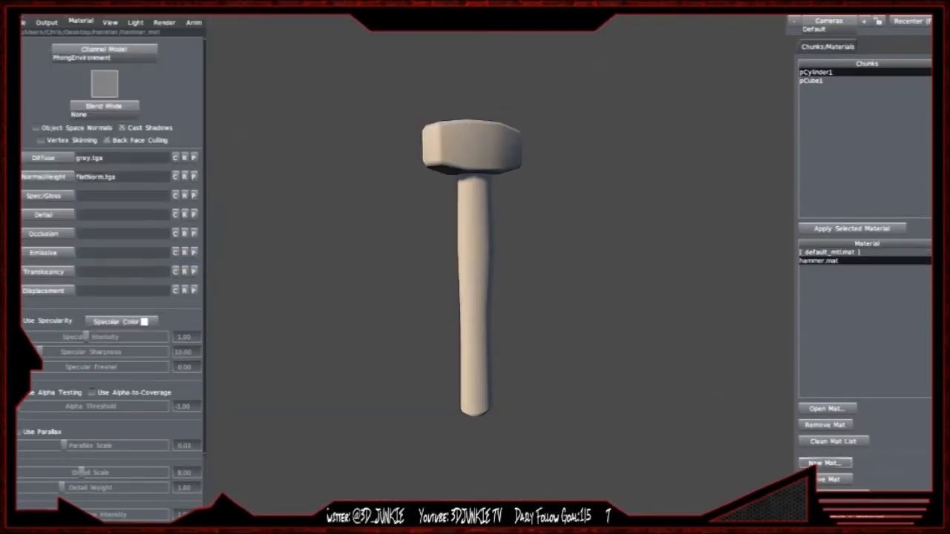
- Assign hammer_diffuse, hammer_normals and hammer_spec to the hammer material's diffuse, normal and specular slots, and select the pCylinder1 chunk
left_click(65, 160)
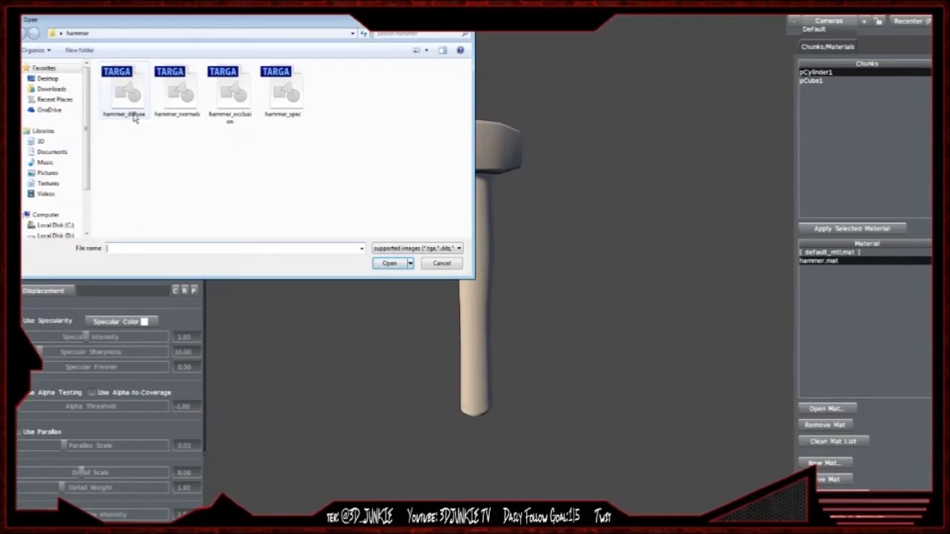
double_click(126, 93)
left_click(49, 179)
left_click(171, 89)
double_click(172, 89)
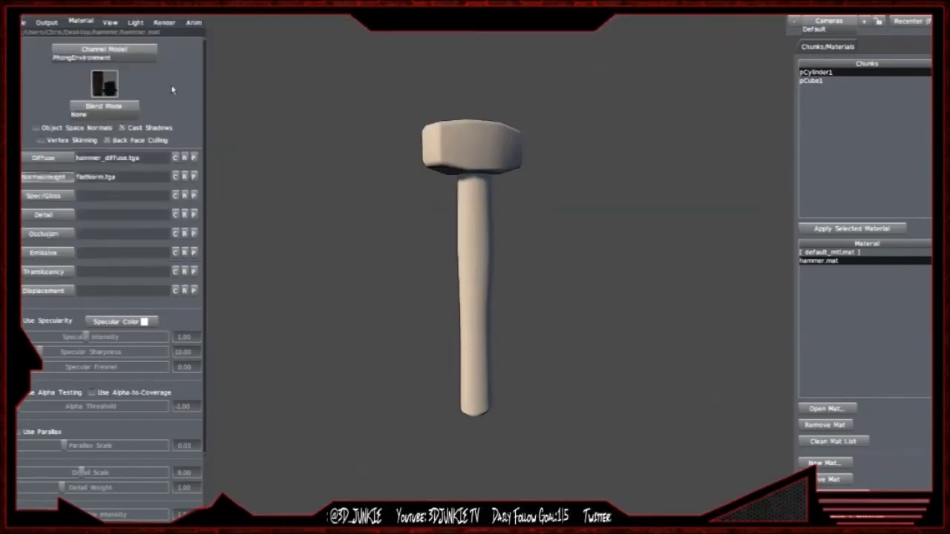
left_click(43, 196)
double_click(270, 90)
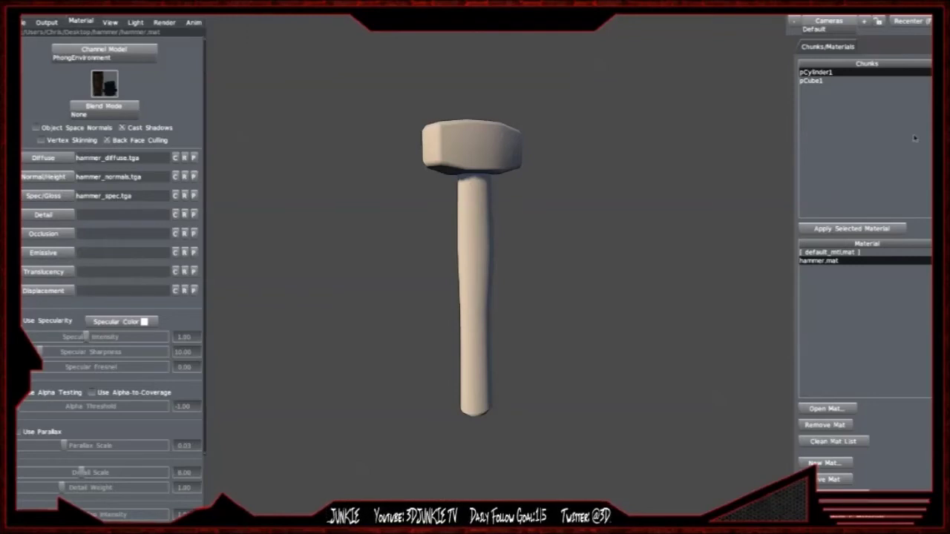
left_click(815, 73)
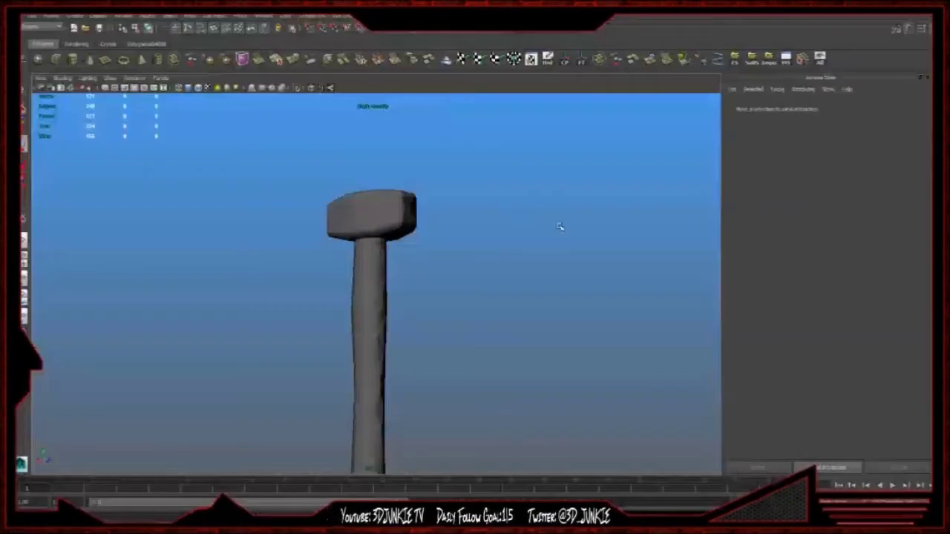
- In Maya, export the selected hammer mesh as an OBJ named hammer in the hammer folder, declining to replace hammer_lp.obj
left_click(383, 220)
left_click(734, 59)
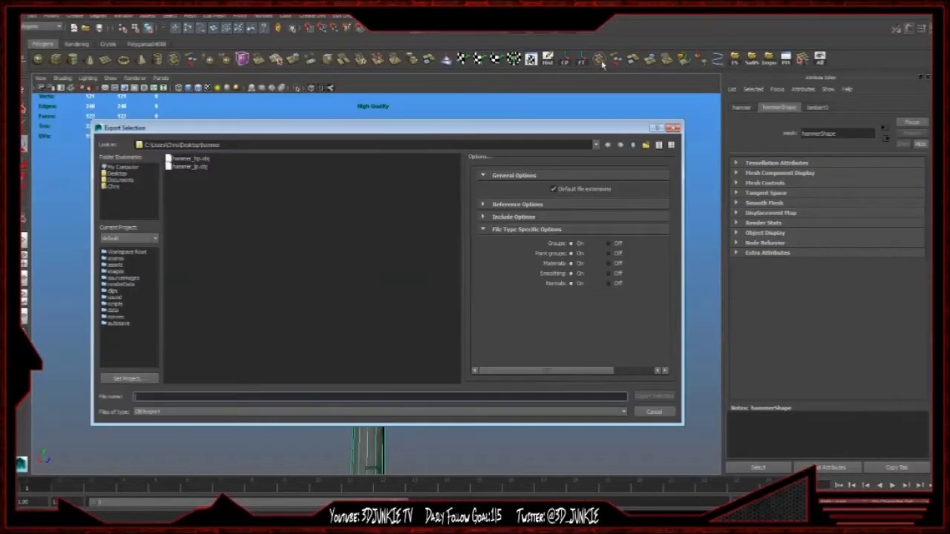
double_click(192, 167)
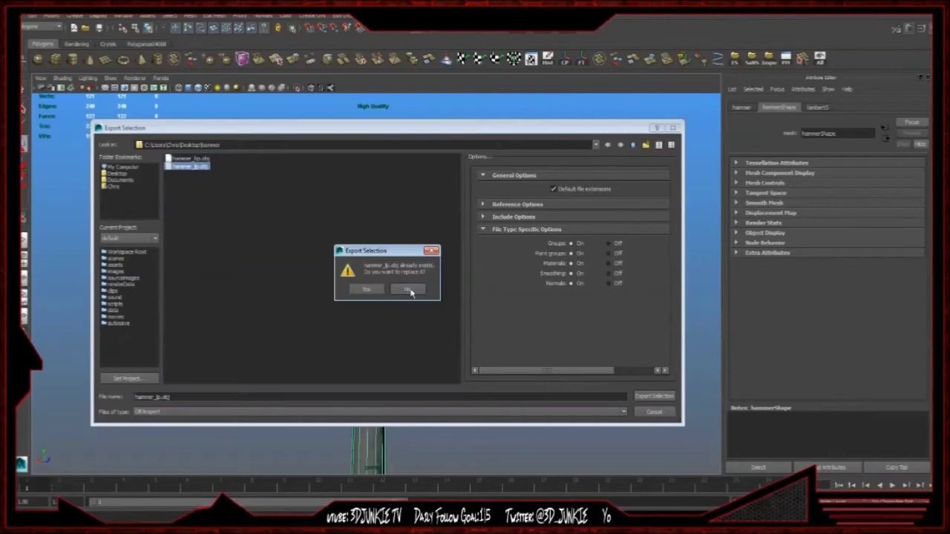
left_click(411, 292)
left_click_drag(195, 398, 134, 397)
type("hamm")
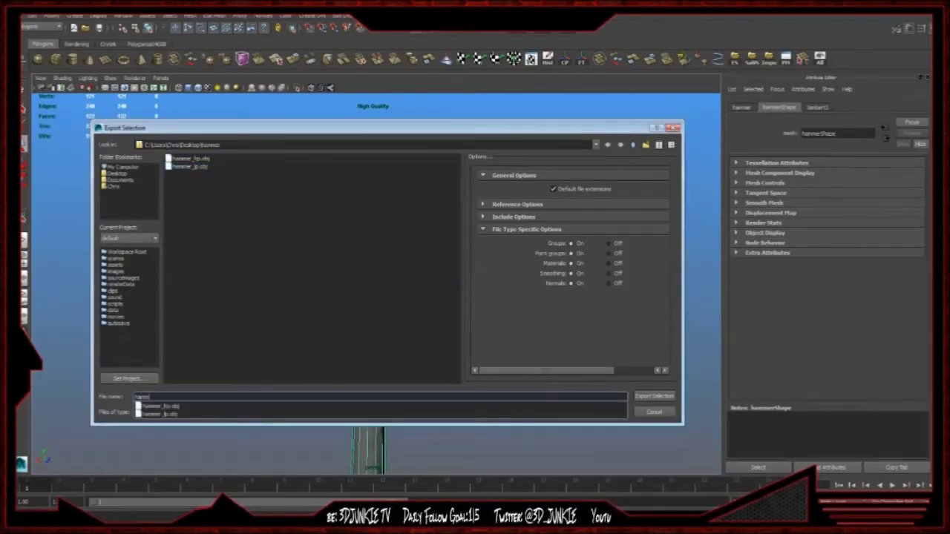
type("er")
key("Return")
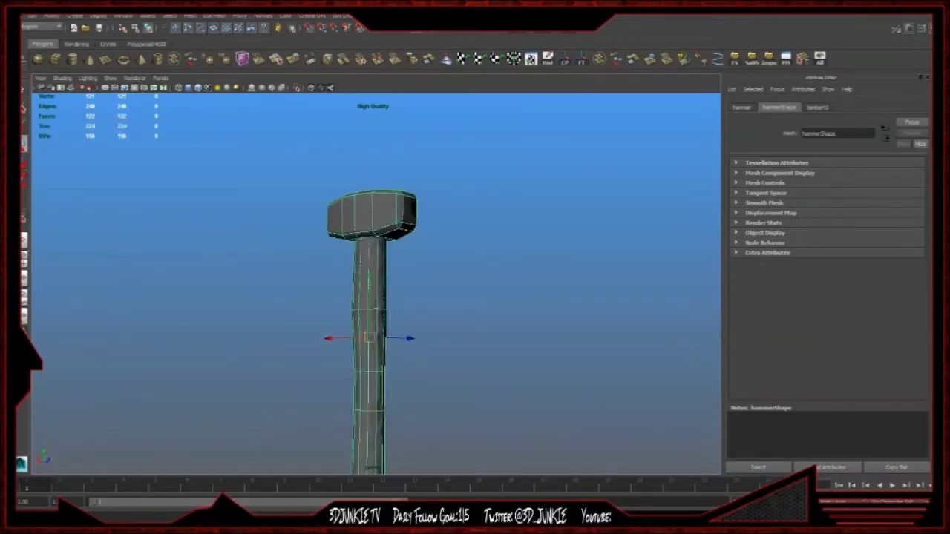
- Switch to Marmoset Toolbag and open hammer.obj from the hammer folder as the mesh, discarding the unsaved hammer_lp files
key("super+d")
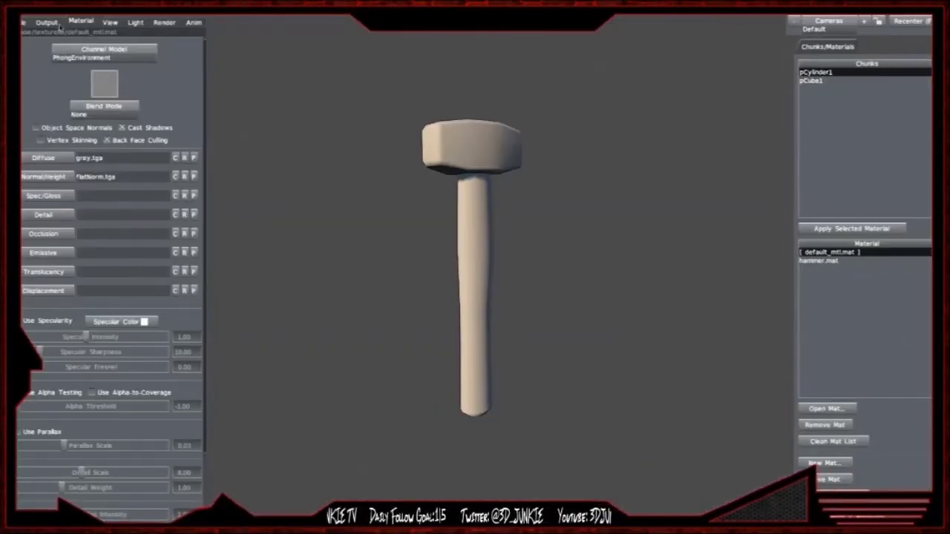
left_click(24, 22)
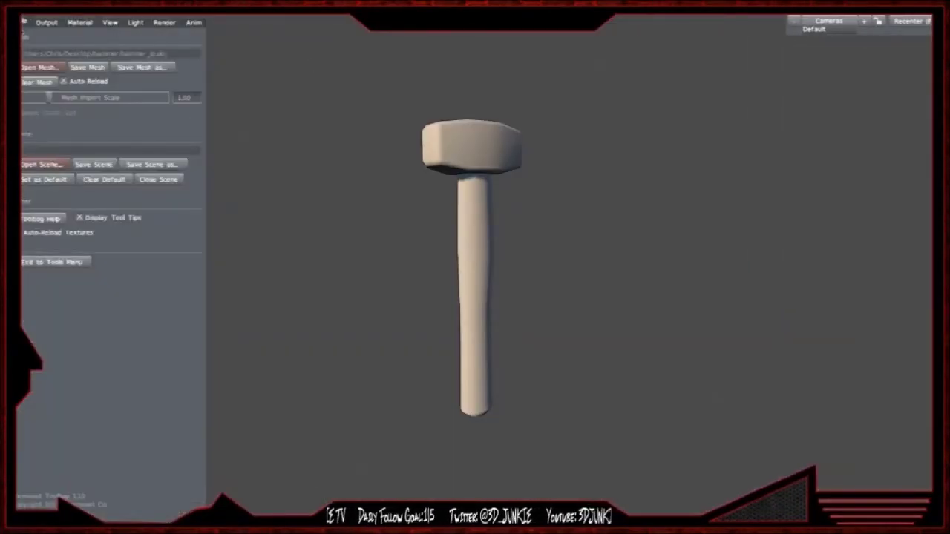
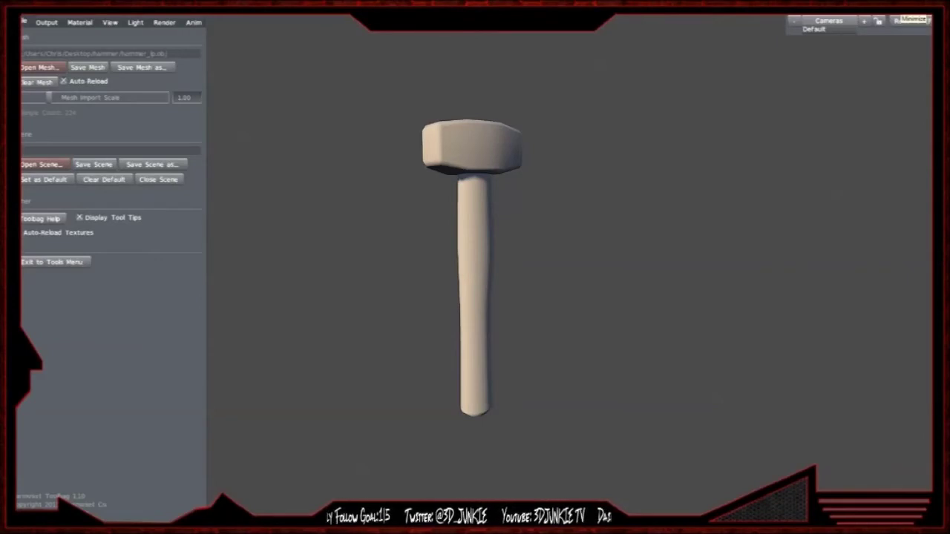
left_click(80, 22)
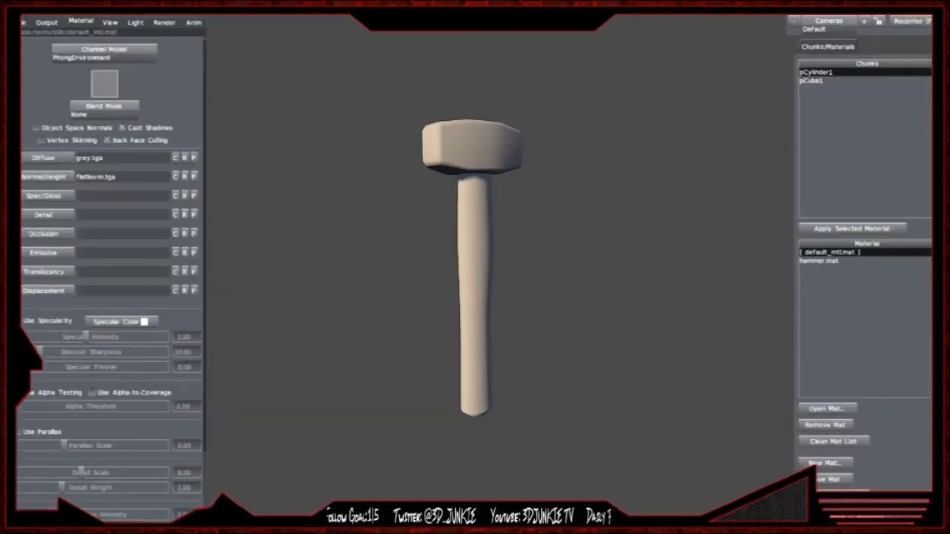
left_click(24, 23)
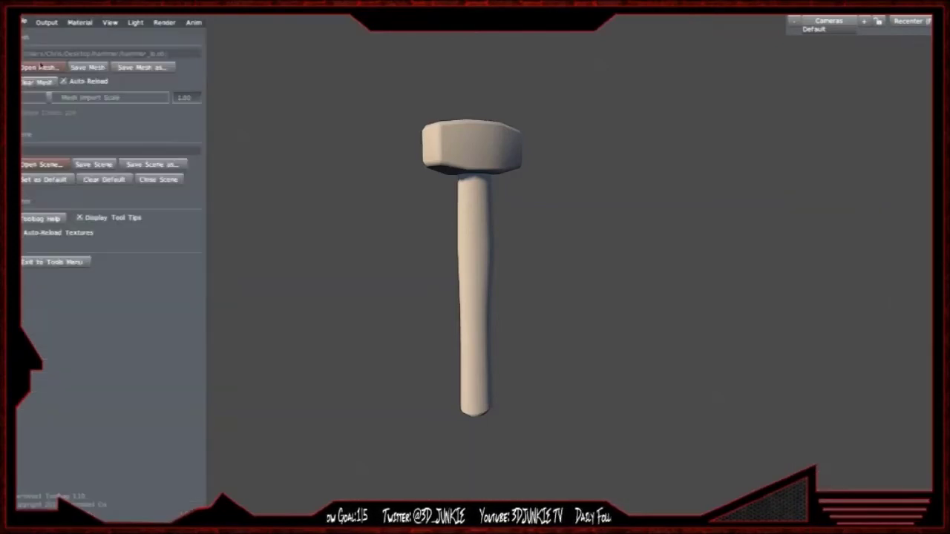
left_click(37, 67)
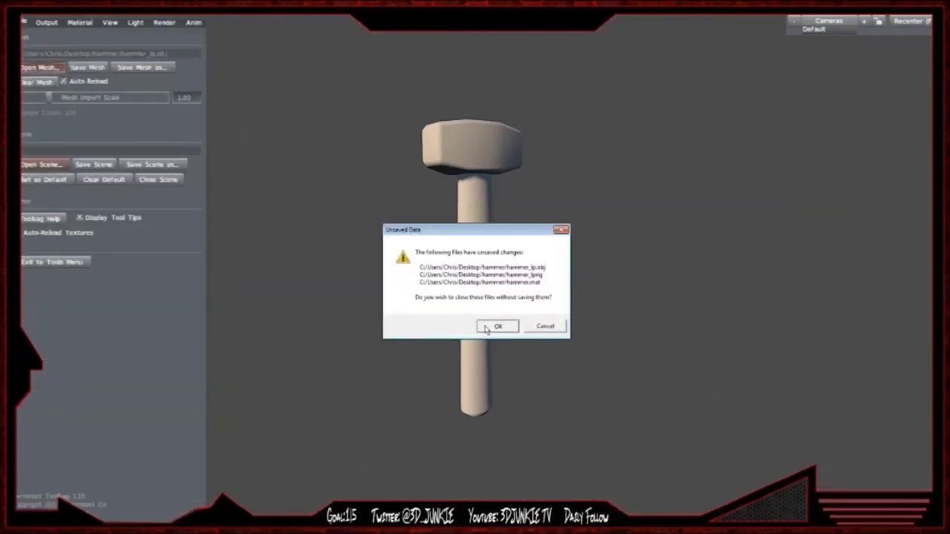
left_click(494, 326)
double_click(123, 83)
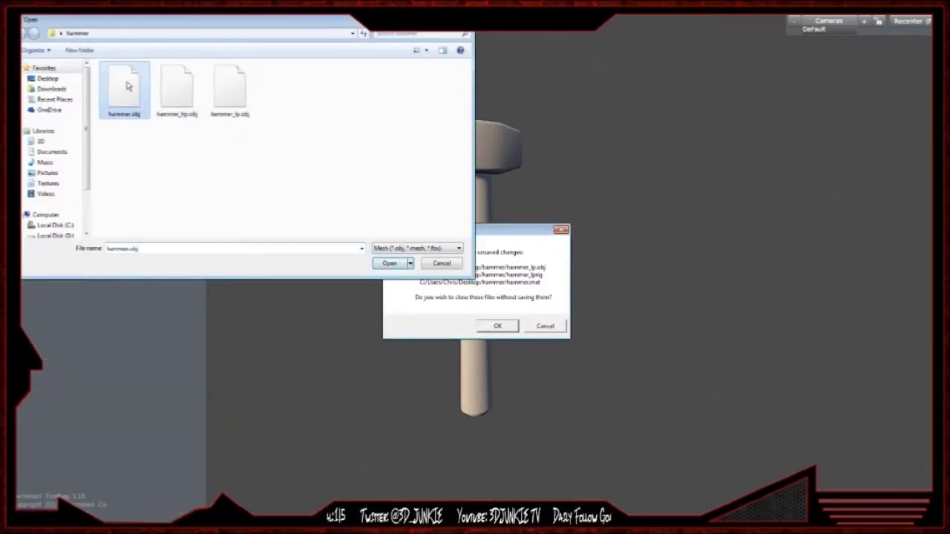
- Create a new material named hammer in the hammer folder, replacing the existing hammer.mat
left_click(79, 22)
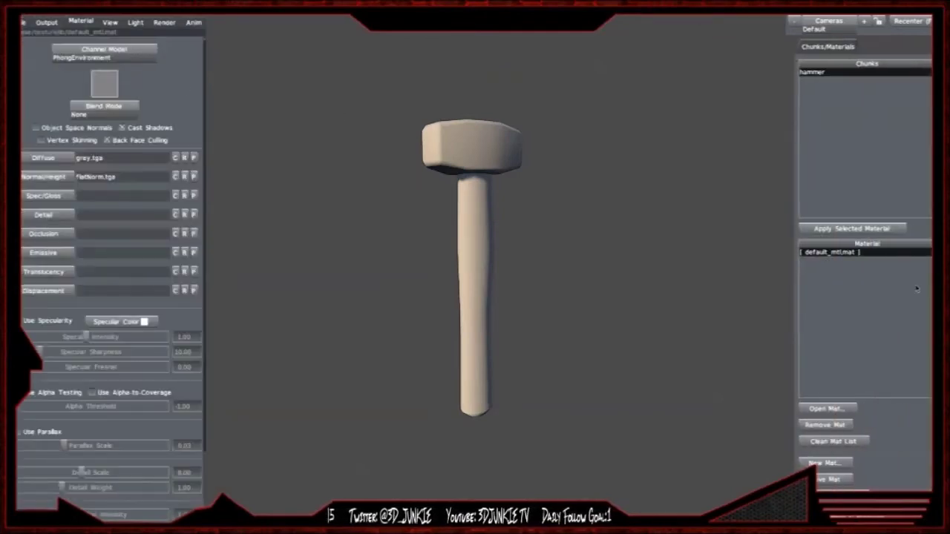
left_click(829, 464)
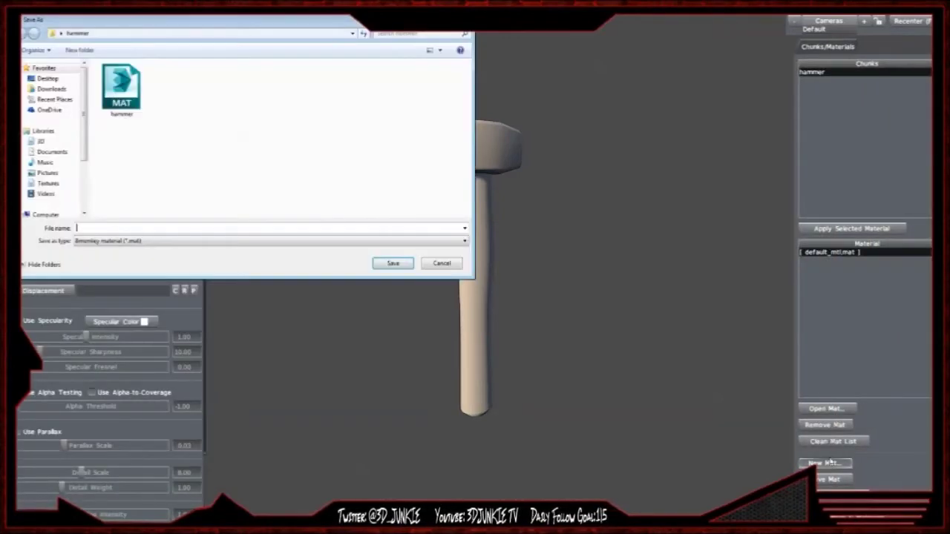
double_click(125, 88)
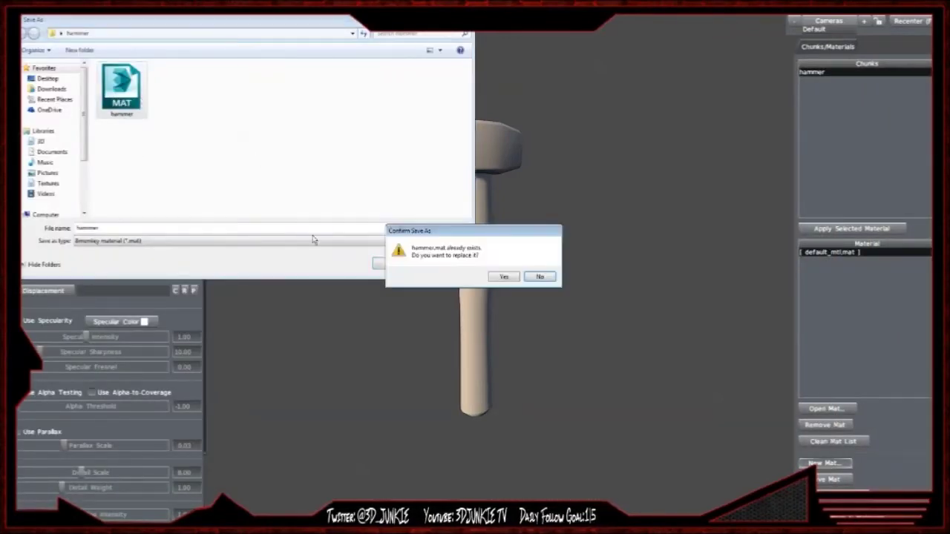
left_click(504, 277)
- Assign hammer_diffuse, hammer_normals and hammer_spec to the material's diffuse, normal and specular slots, and apply the material to the hammer chunk
left_click(47, 157)
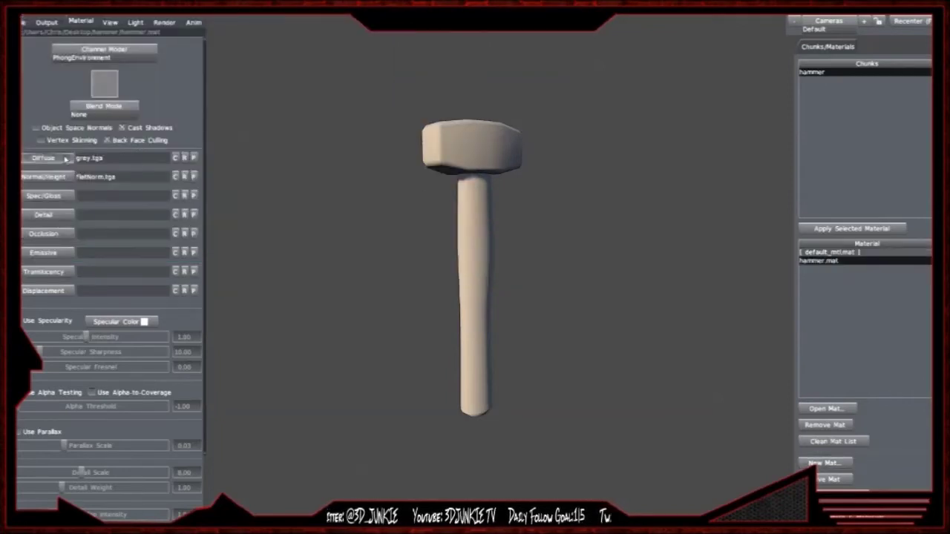
left_click(126, 89)
double_click(133, 89)
left_click(44, 177)
left_click(42, 174)
key("Escape")
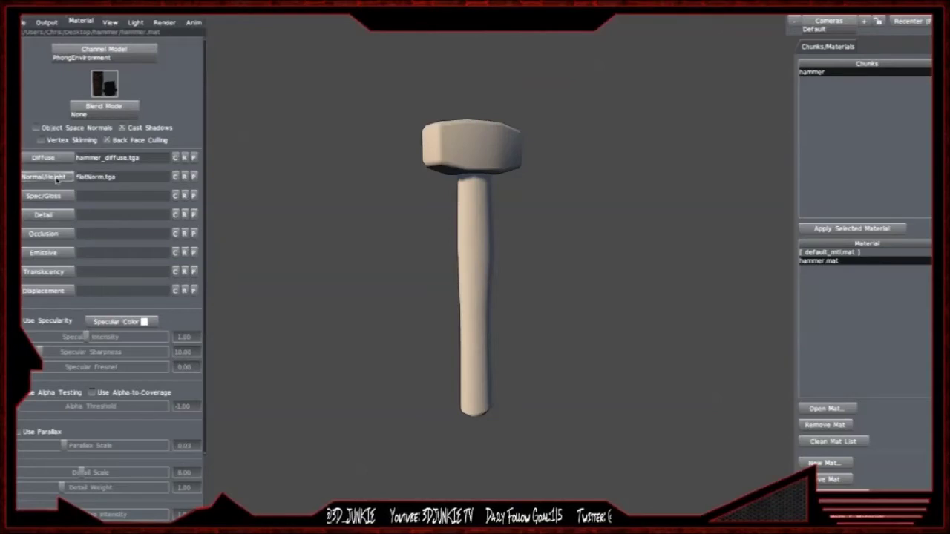
left_click(56, 179)
left_click(238, 96)
double_click(239, 97)
left_click(58, 196)
double_click(288, 87)
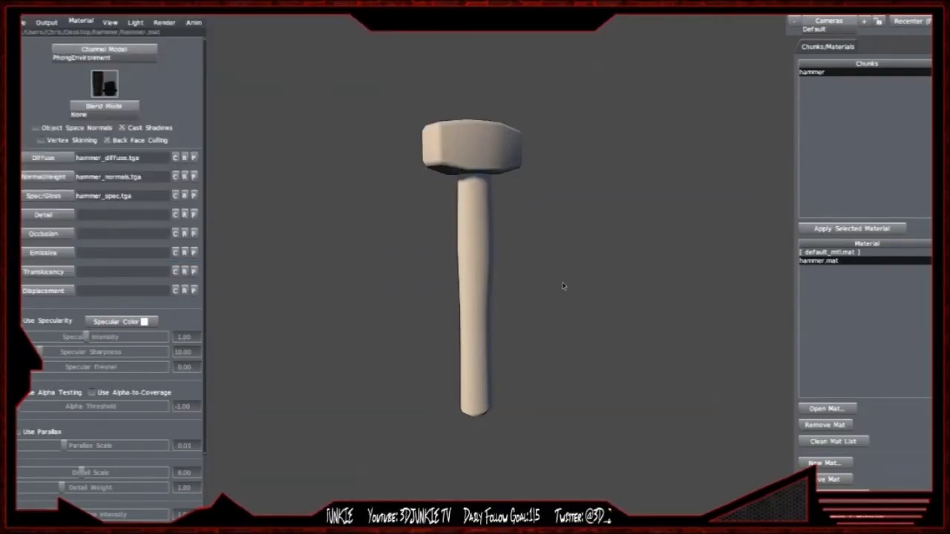
left_click(828, 229)
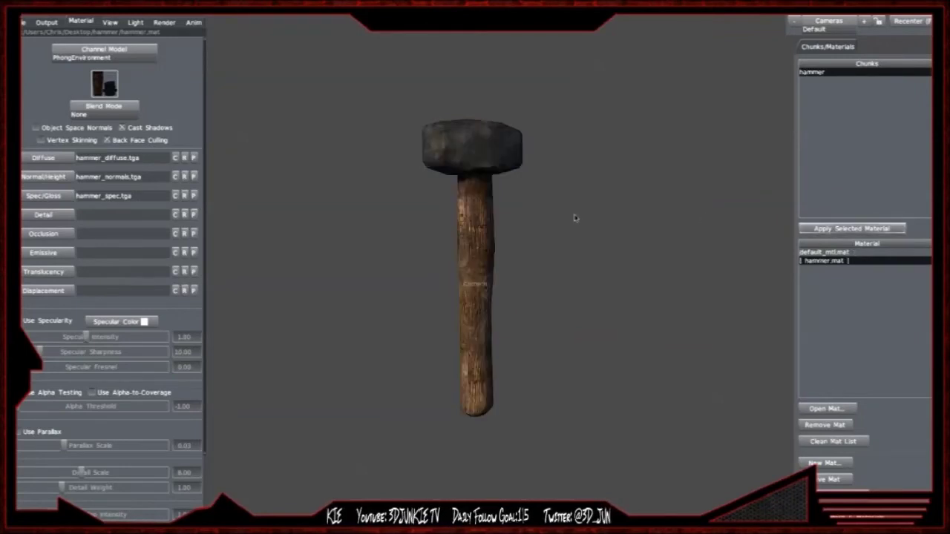
- Examine the textured wooden handle and metal head of the hammer up close and from several angles
left_click_drag(579, 218, 475, 193)
right_click_drag(475, 193, 564, 230)
right_click_drag(418, 148, 596, 252)
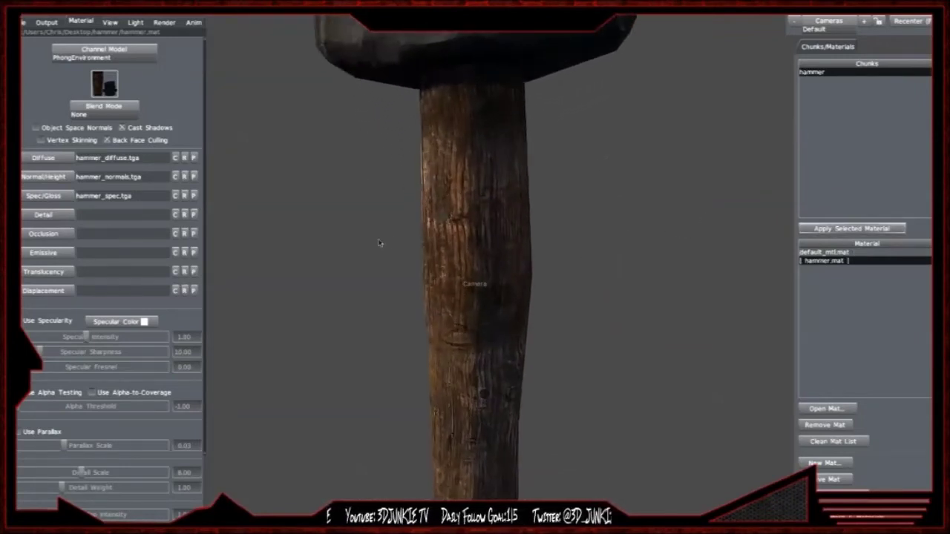
left_click_drag(378, 244, 55, 302)
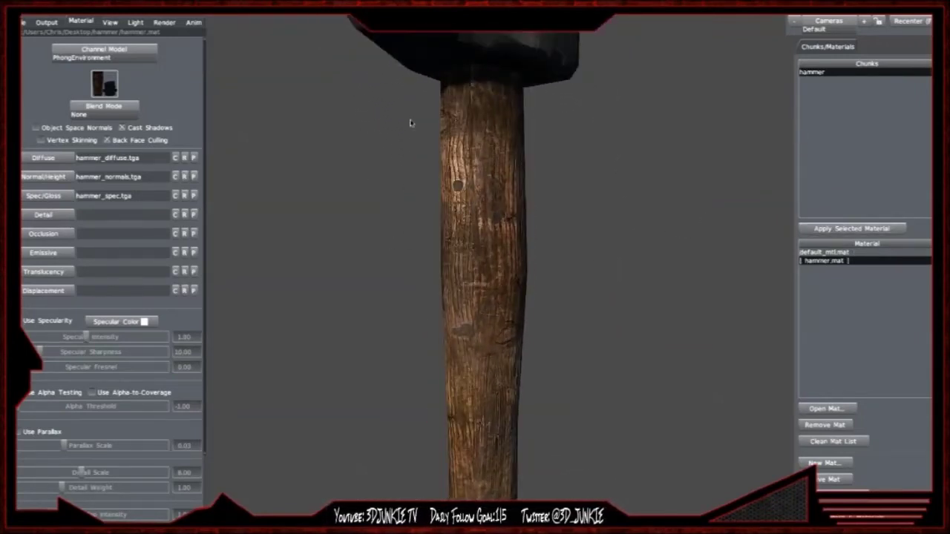
middle_click_drag(414, 120, 411, 213)
right_click_drag(411, 212, 441, 233)
left_click_drag(441, 233, 178, 379)
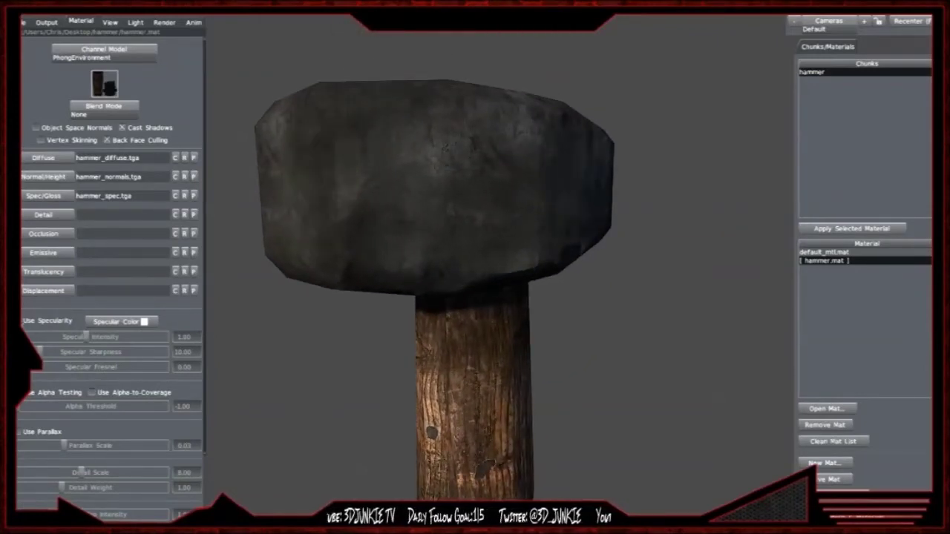
left_click_drag(341, 159, 371, 161)
right_click_drag(371, 161, 408, 216)
left_click_drag(408, 216, 446, 265)
left_click_drag(506, 307, 463, 234)
left_click_drag(467, 271, 483, 310)
scroll(496, 308, "down", 5)
middle_click_drag(483, 310, 449, 270)
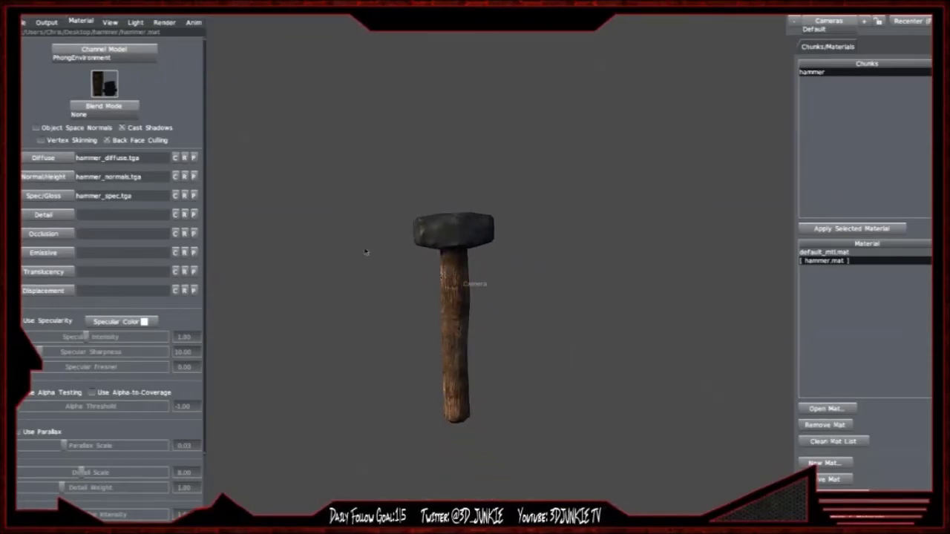
- Frame the hammer larger in the viewport and preview it with the interface hidden
right_click_drag(360, 251, 418, 289)
key("Tab")
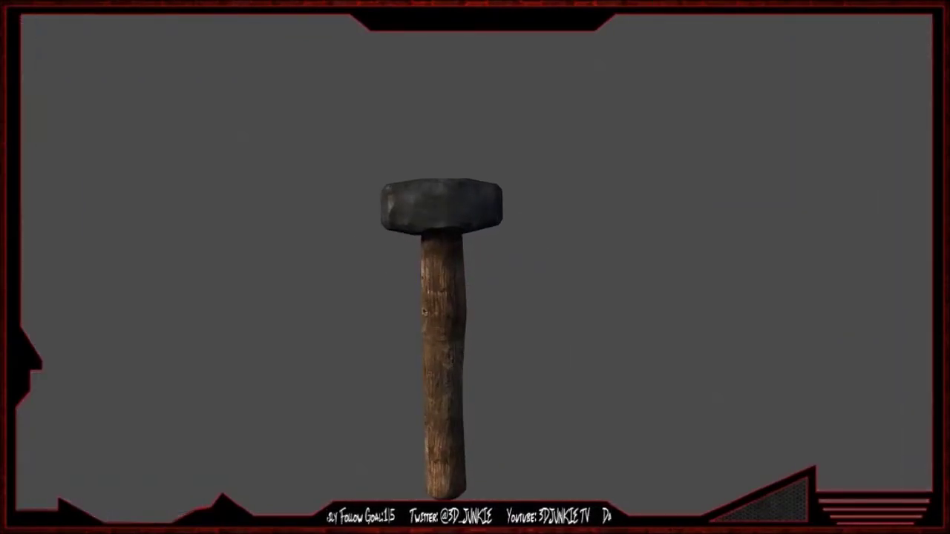
middle_click_drag(417, 289, 406, 262)
right_click_drag(407, 263, 479, 302)
middle_click_drag(480, 302, 498, 311)
key("Tab")
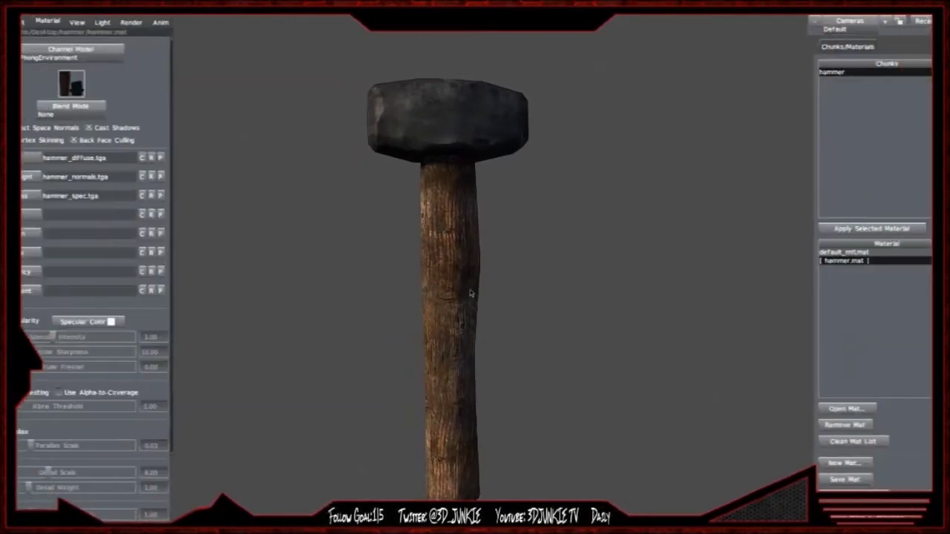
- Raise the Sharpness of the render's post effects to about 5
left_click(161, 23)
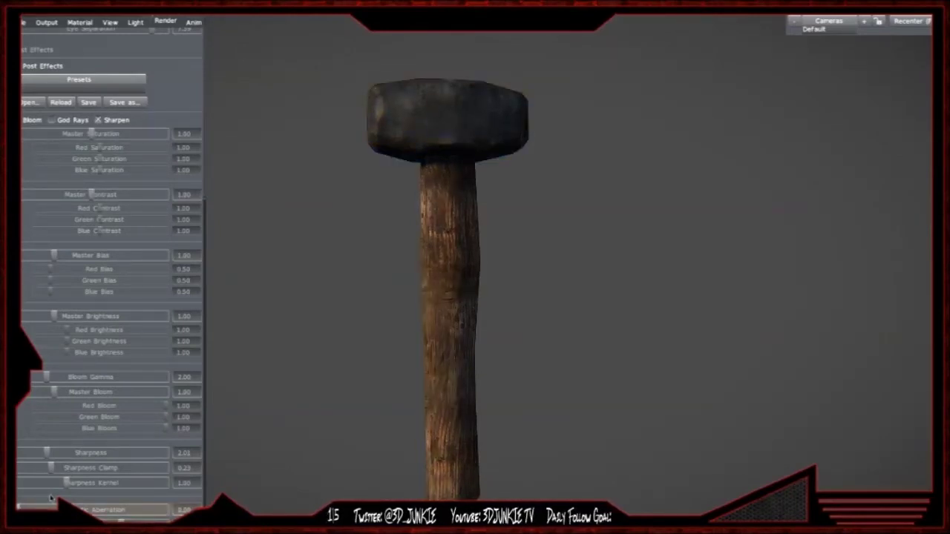
left_click_drag(47, 454, 97, 455)
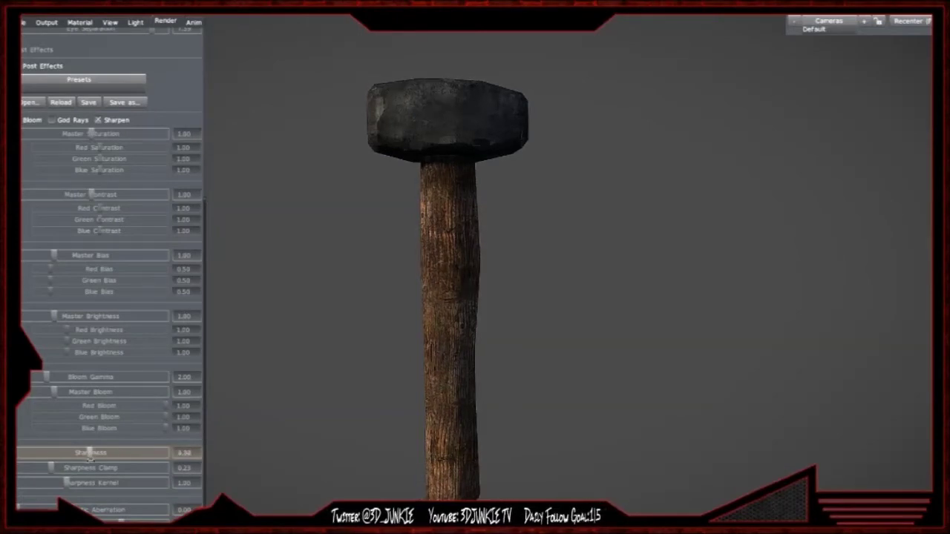
scroll(180, 71, "up", 5)
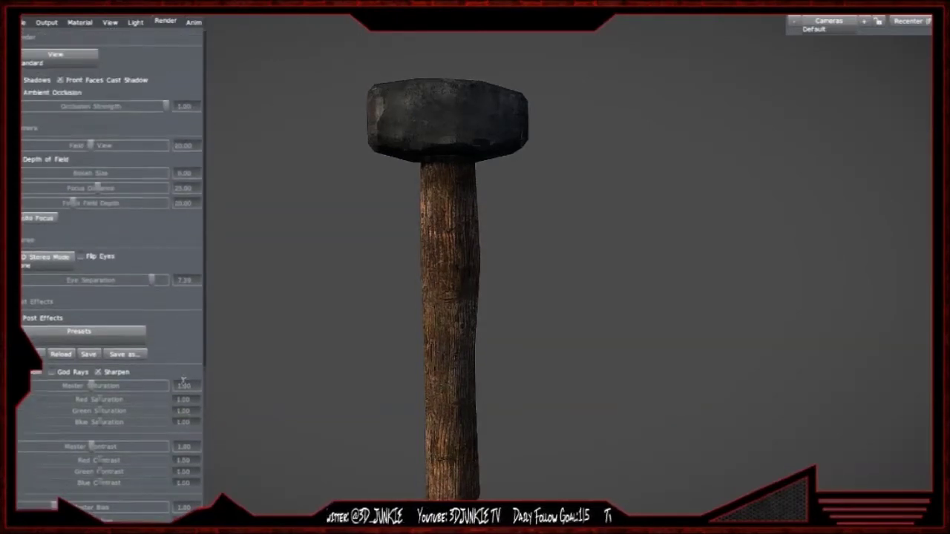
- Set the sky rotation to about 38.5 and the sky brightness to about 1.02, and slightly adjust the hammer's angle
left_click(138, 24)
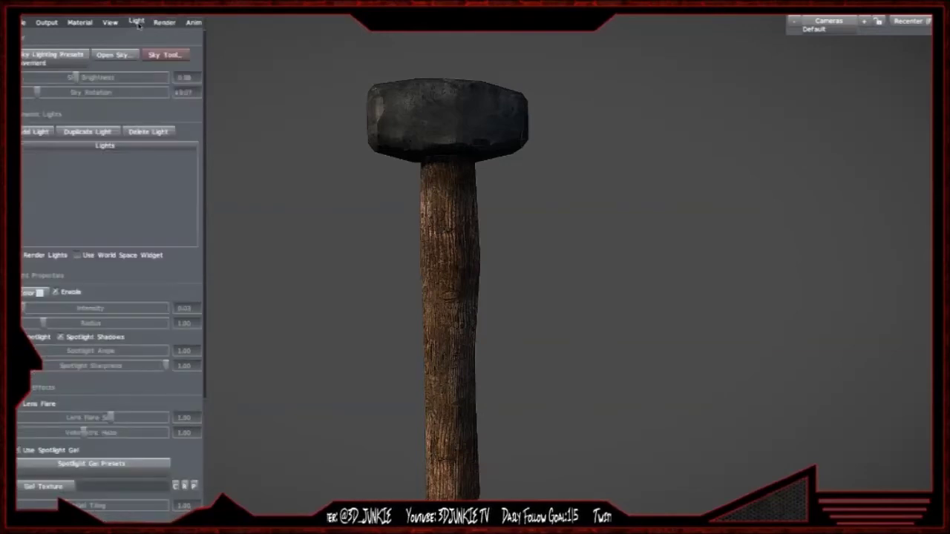
mouse_move(36, 93)
left_mouse_down()
mouse_move(65, 93)
mouse_move(16, 93)
mouse_move(31, 95)
left_mouse_up()
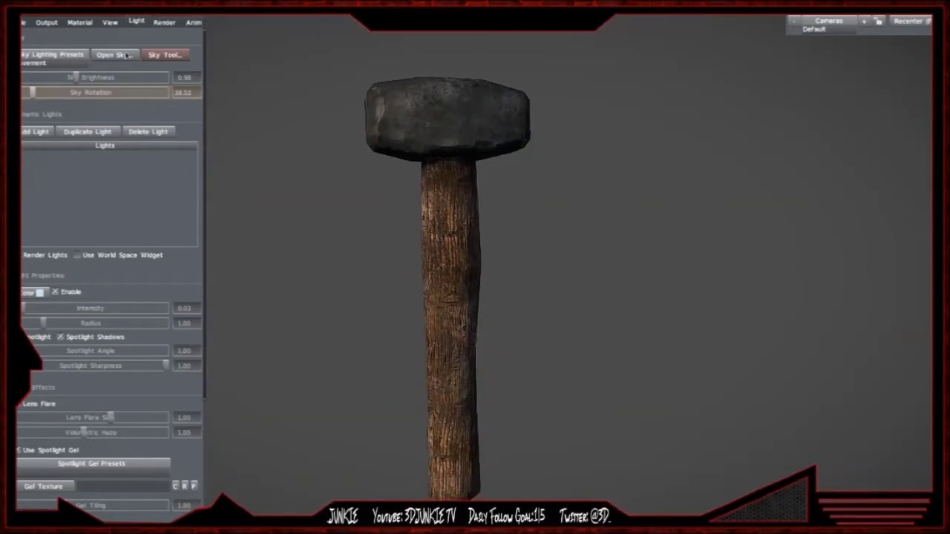
left_click_drag(77, 77, 79, 77)
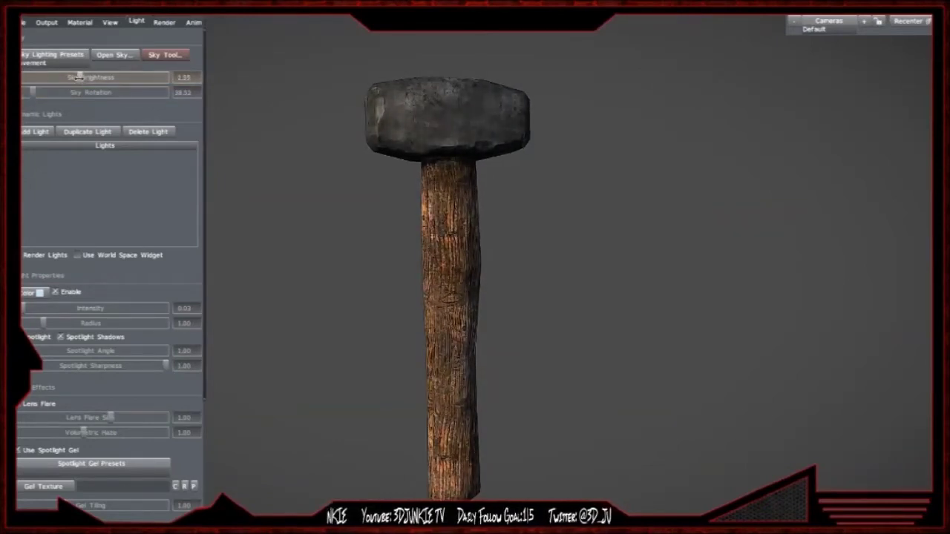
left_click_drag(652, 234, 648, 255)
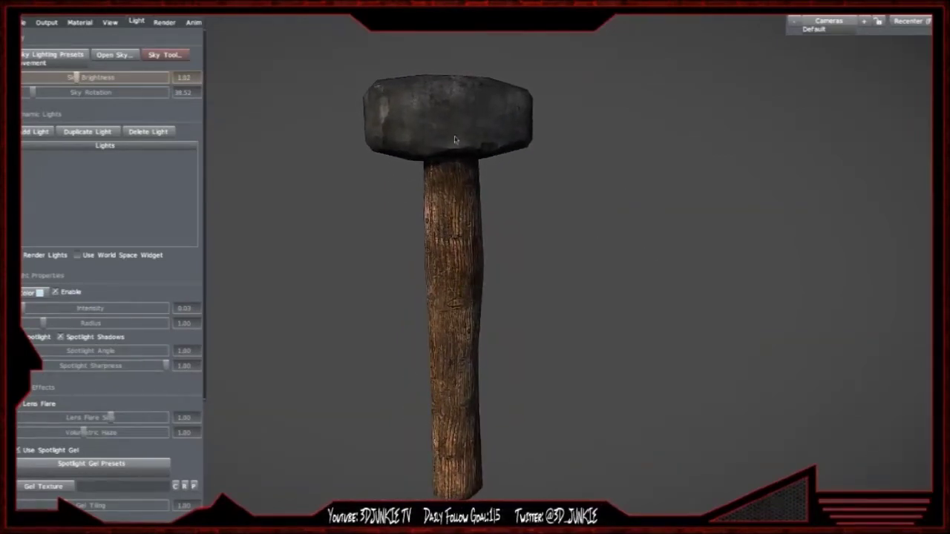
- Capture the hammer view with the interface hidden, minimize Toolbag and open screenshot1.tga from the desktop in Photoshop
key("Tab")
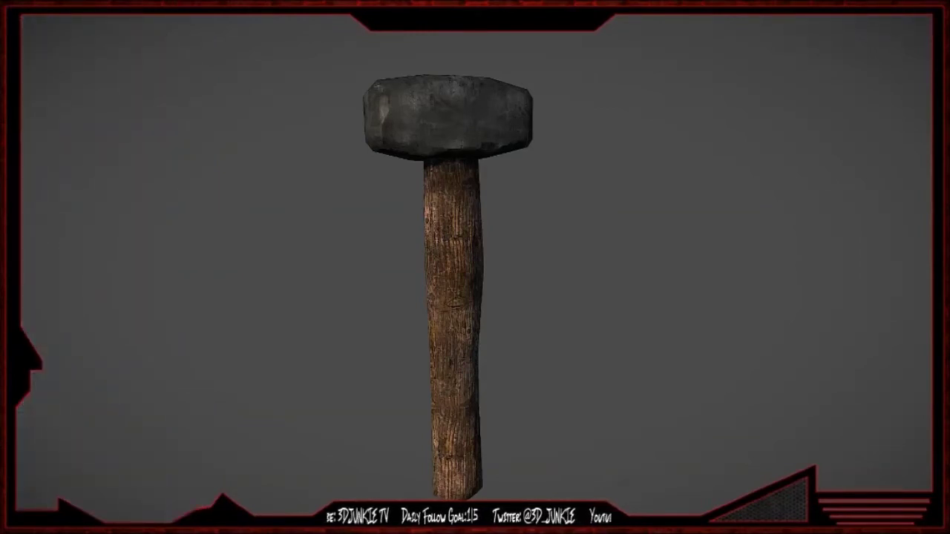
left_click(841, 10)
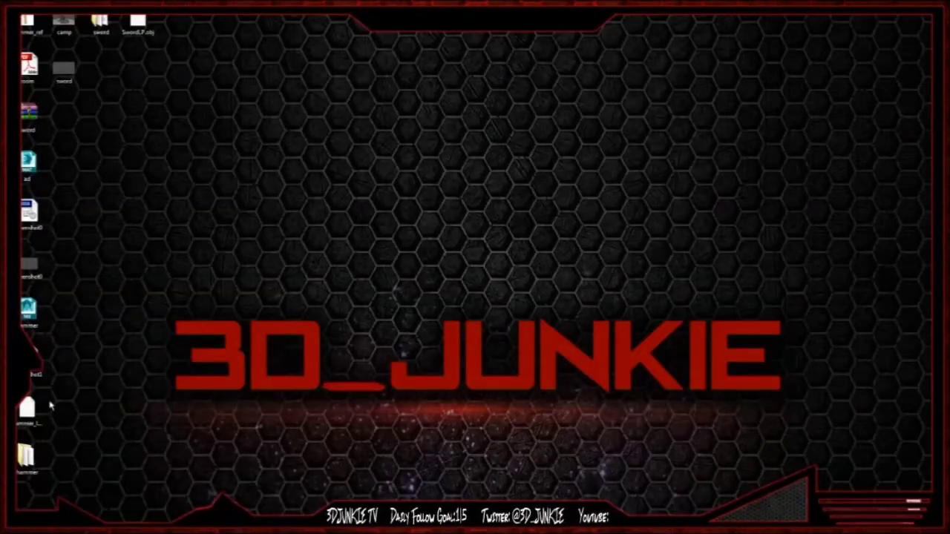
double_click(31, 361)
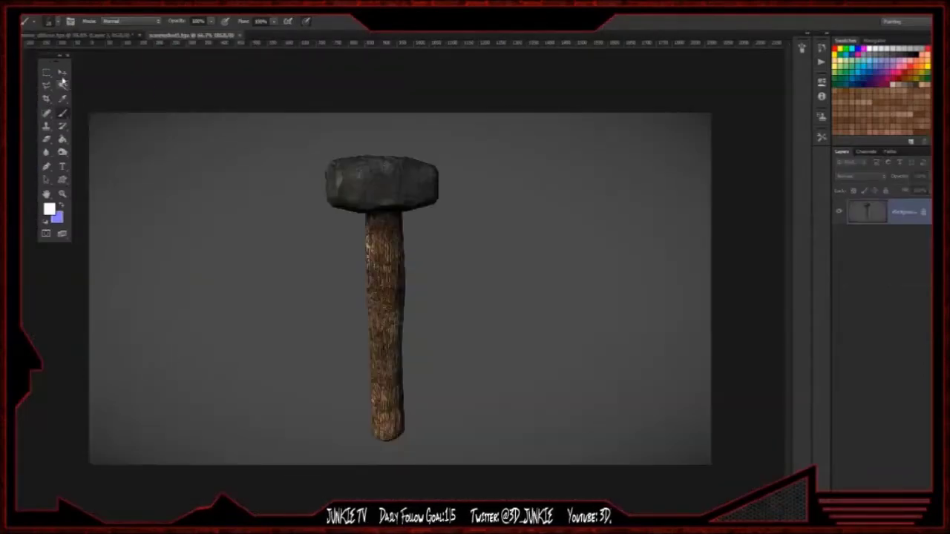
- Fill thin full-width strips along the top and bottom edges of the screenshot with black and clear the selection
left_click(46, 72)
left_click_drag(719, 124, 47, 85)
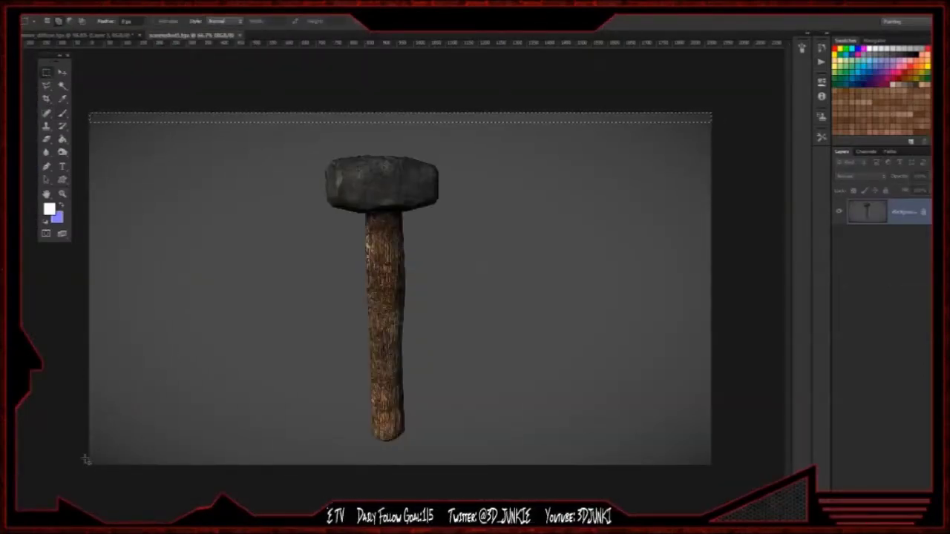
left_click_drag(90, 457, 712, 466, "shift")
key("g")
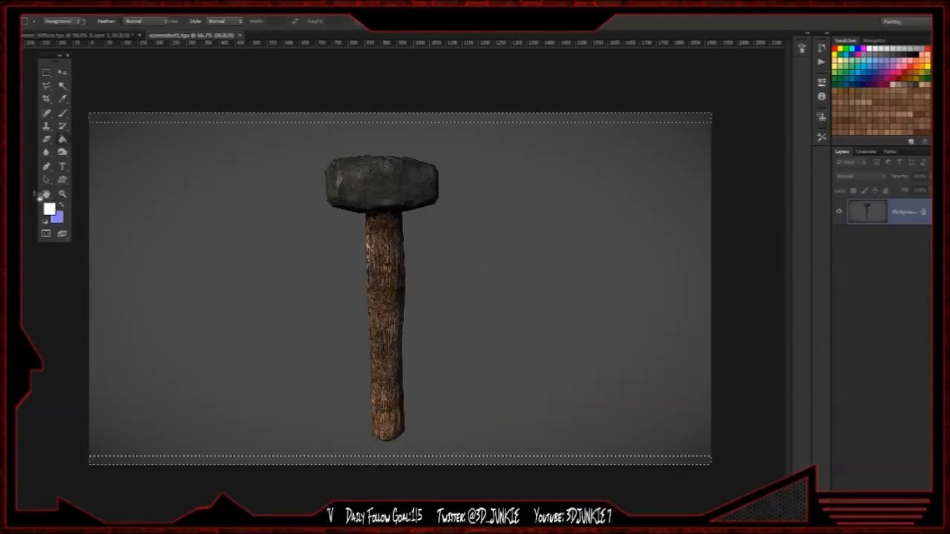
left_click(51, 213)
left_click_drag(591, 222, 457, 248)
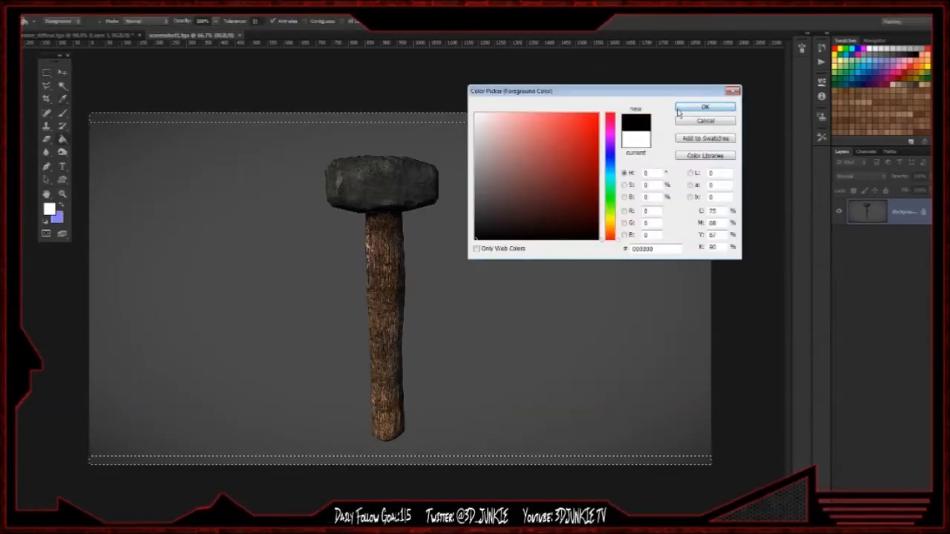
left_click(694, 110)
left_click(467, 120)
key("ctrl+d")
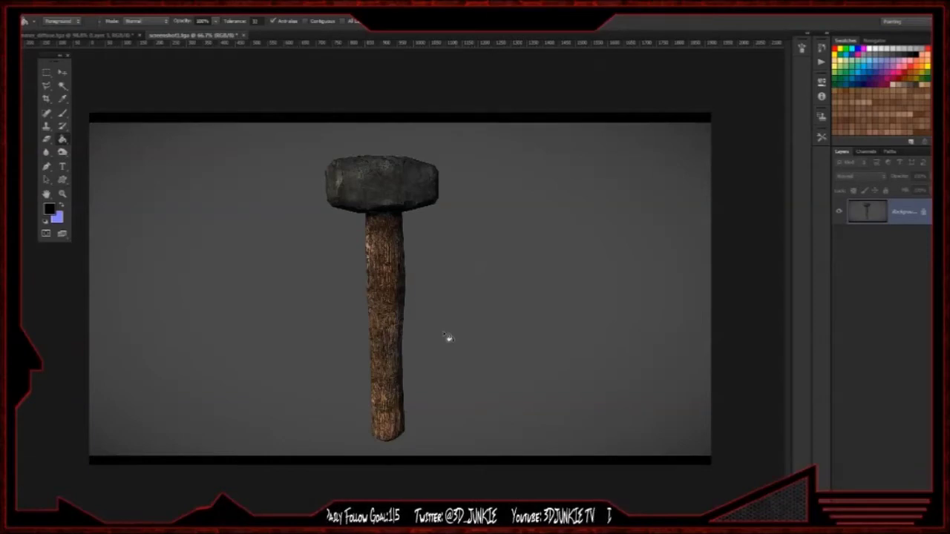
- Set the foreground colour to white
left_click(50, 210)
left_click_drag(500, 187, 415, 72)
left_click(692, 106)
left_click(723, 108)
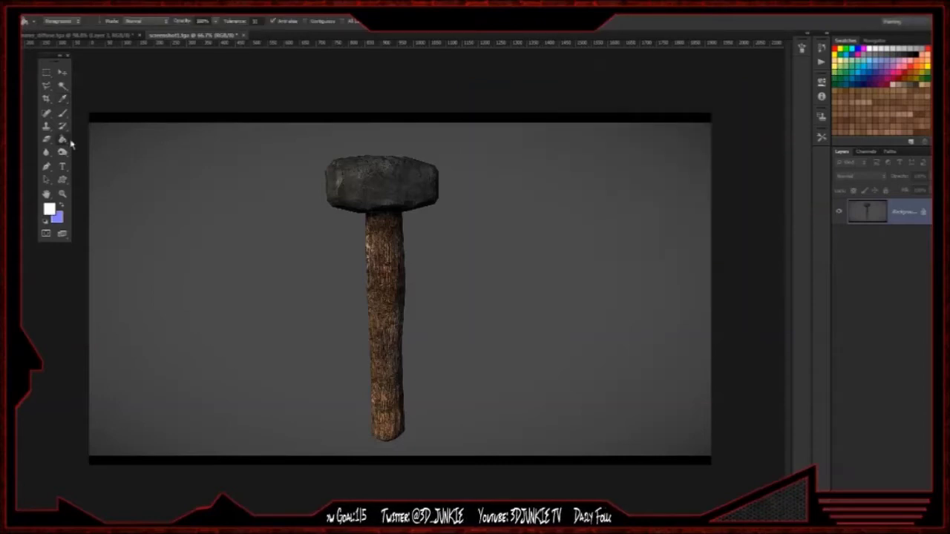
- Paint a thin white vertical line and a crossing horizontal line with the Brush in the image's upper-left corner
left_click(62, 113)
left_click_drag(105, 146, 108, 276)
key("ctrl+z")
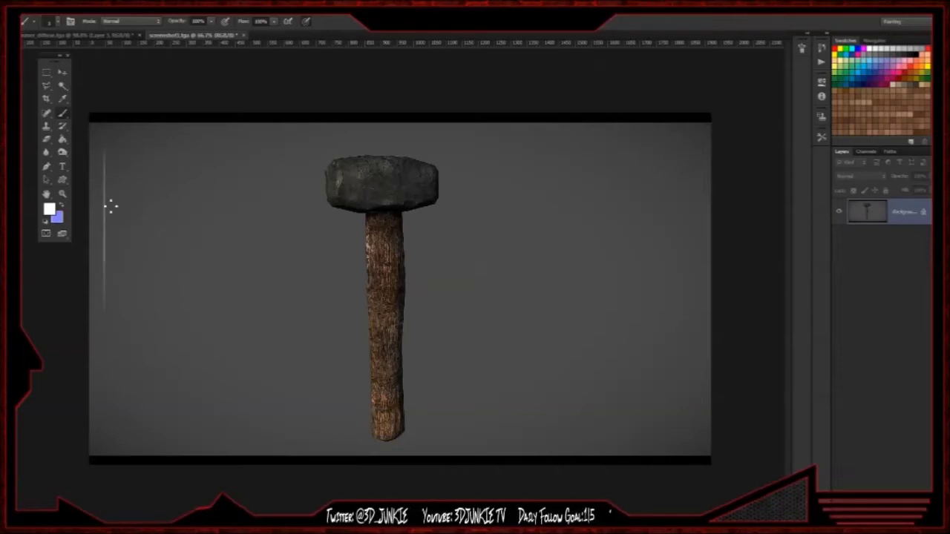
key("ctrl+z")
key("ctrl+z")
key("ctrl+z")
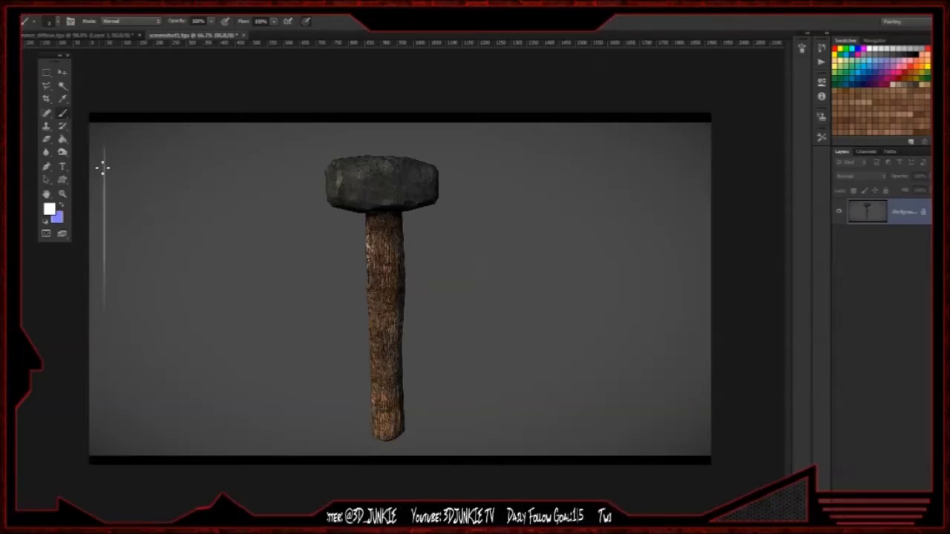
left_click_drag(138, 169, 122, 174, "shift")
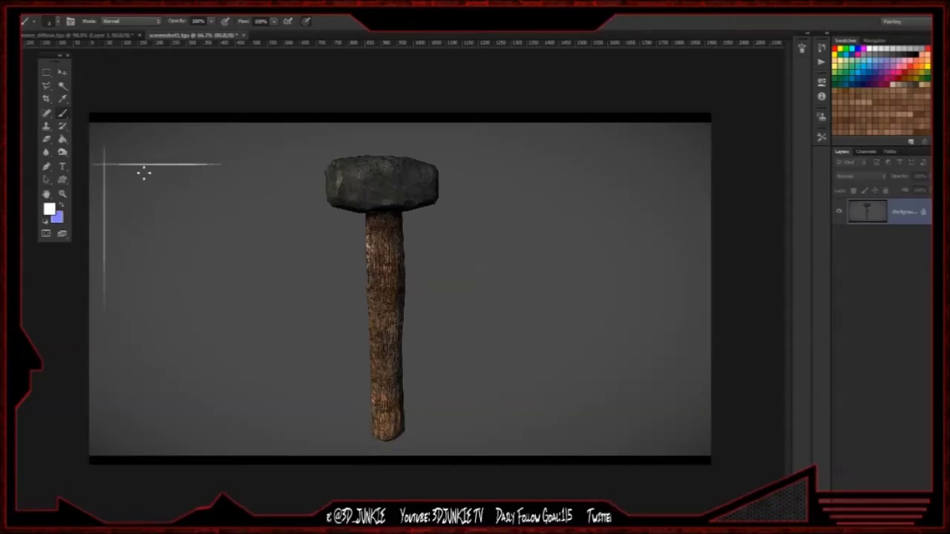
- Add the title text "Hammer" above the horizontal line and enlarge it to about the line's width
left_click(62, 166)
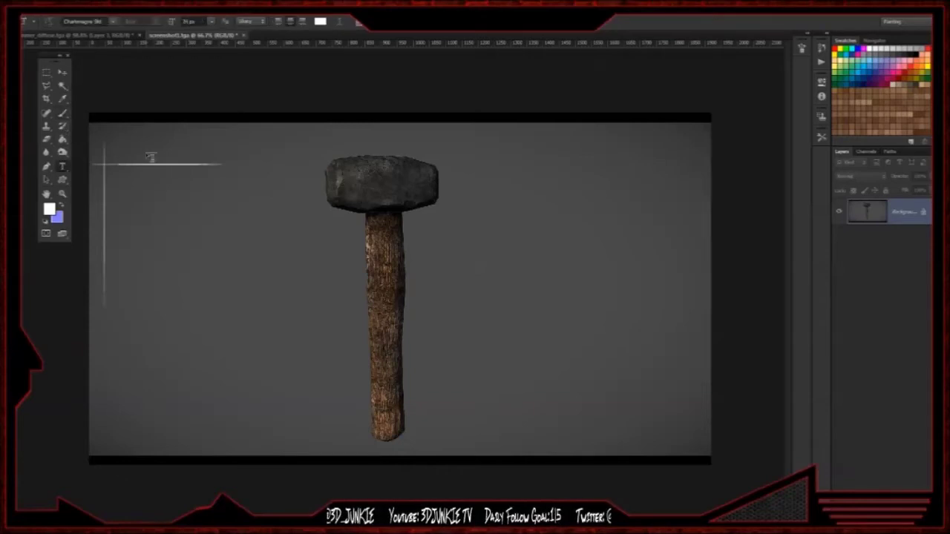
left_click(149, 150)
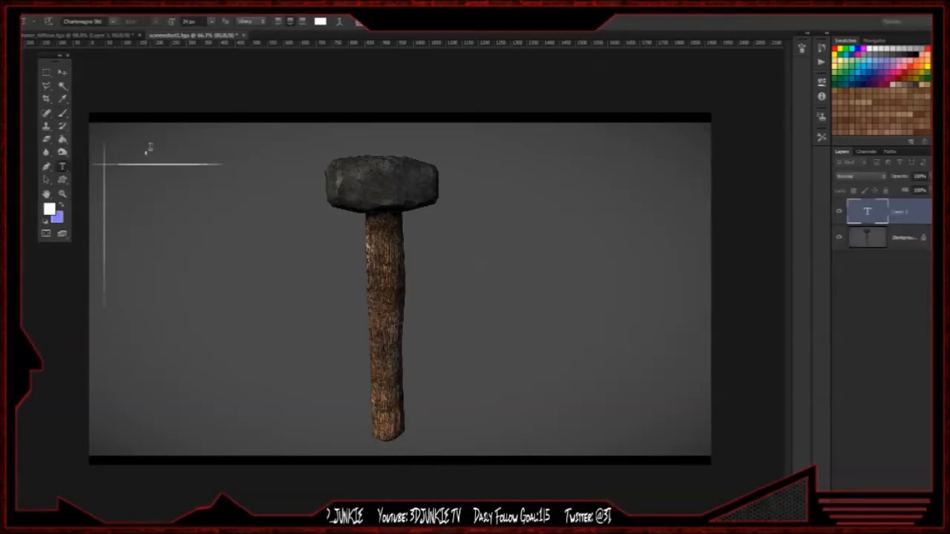
type("HAMMER")
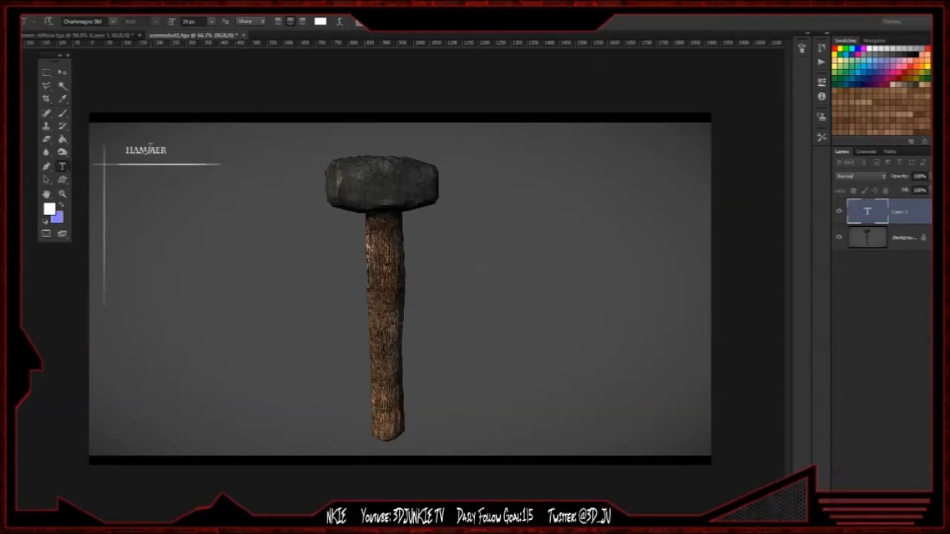
left_click(63, 72)
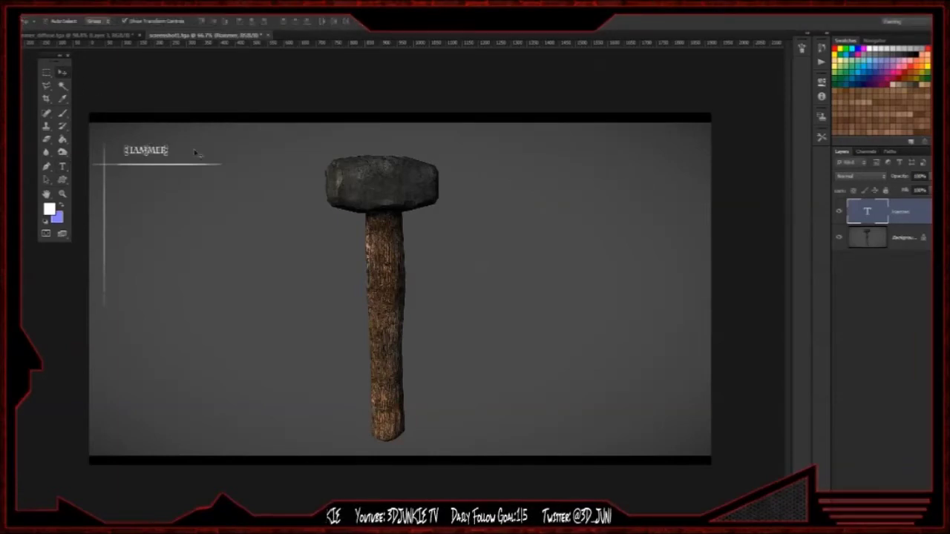
mouse_move(170, 155)
left_mouse_down()
mouse_move(231, 171)
mouse_move(176, 155)
left_mouse_up()
key("Return")
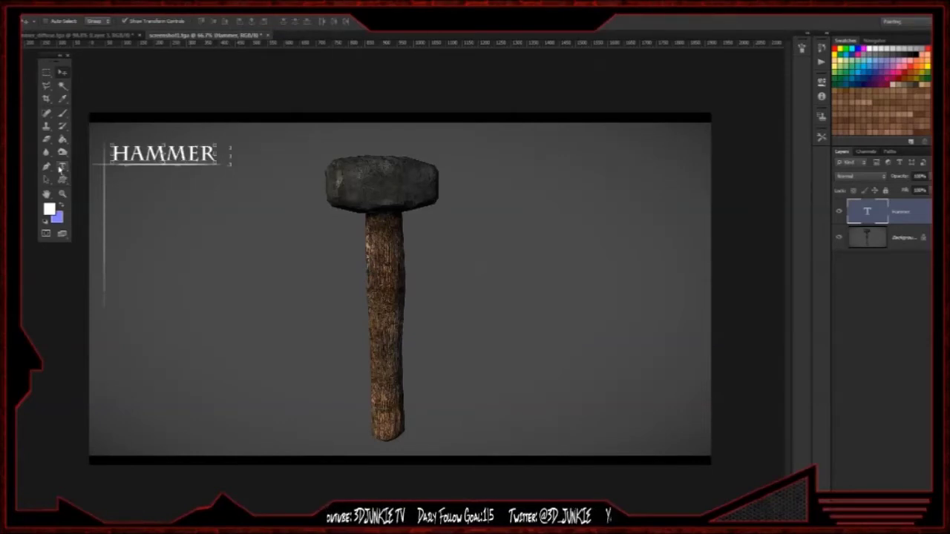
- Add the text "Polys: 122" below the title, looking up the hammer's face count in Maya
left_click(62, 168)
left_click(166, 231)
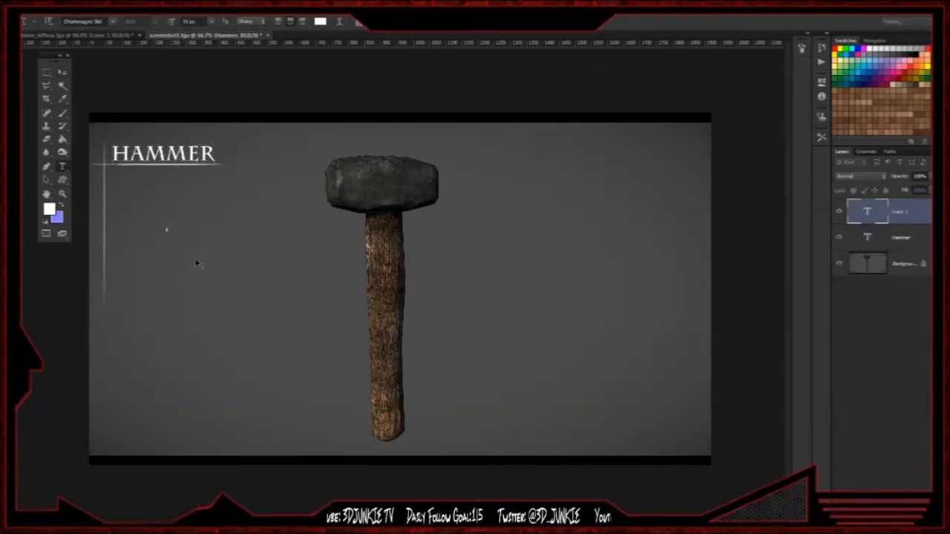
type("Polys:")
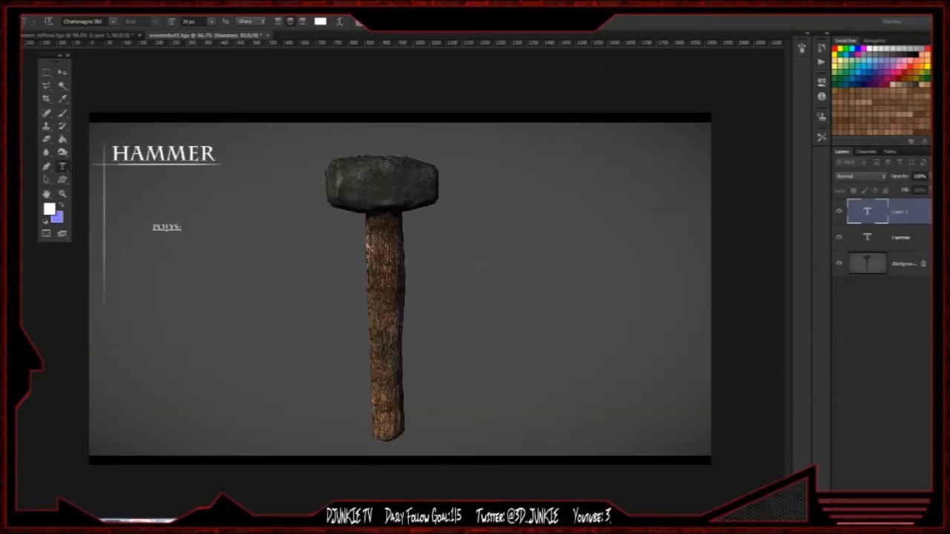
left_click(171, 522)
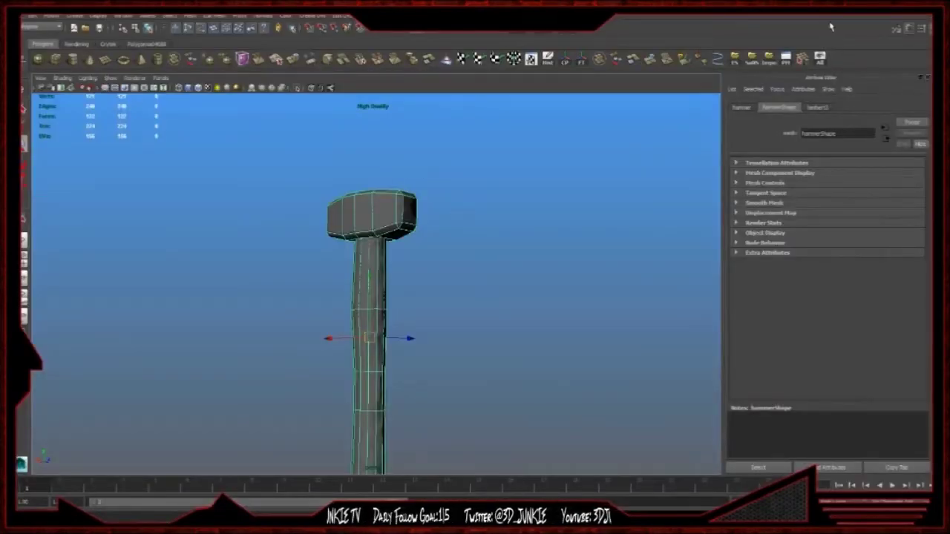
key("alt+Tab")
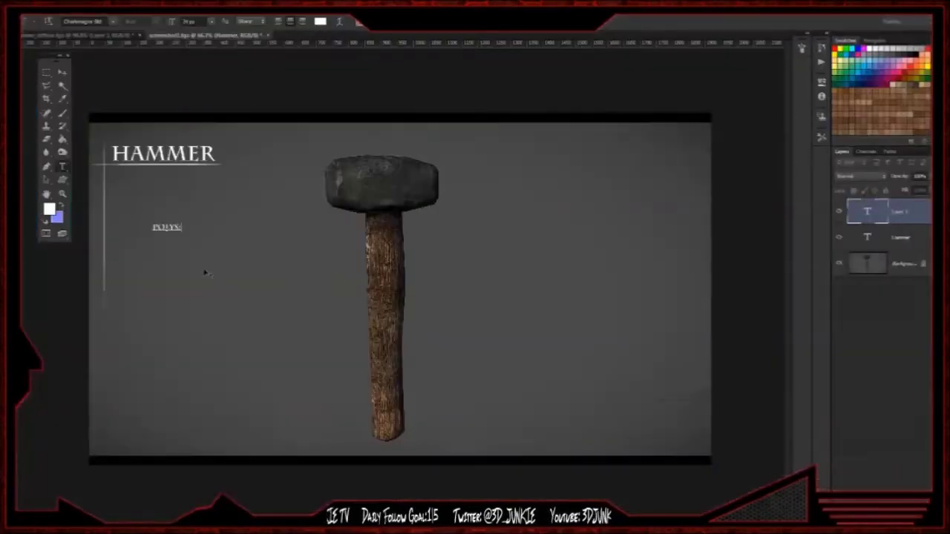
type("122")
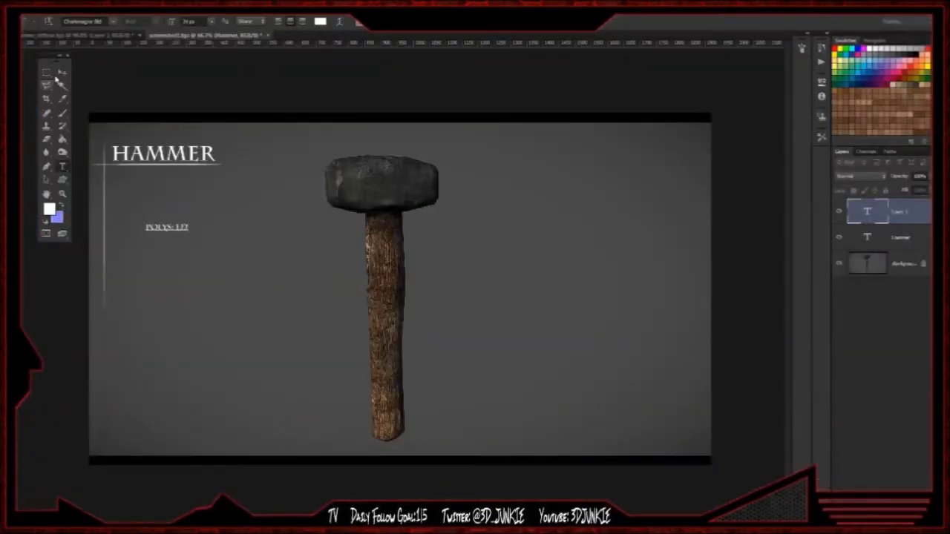
left_click(61, 72)
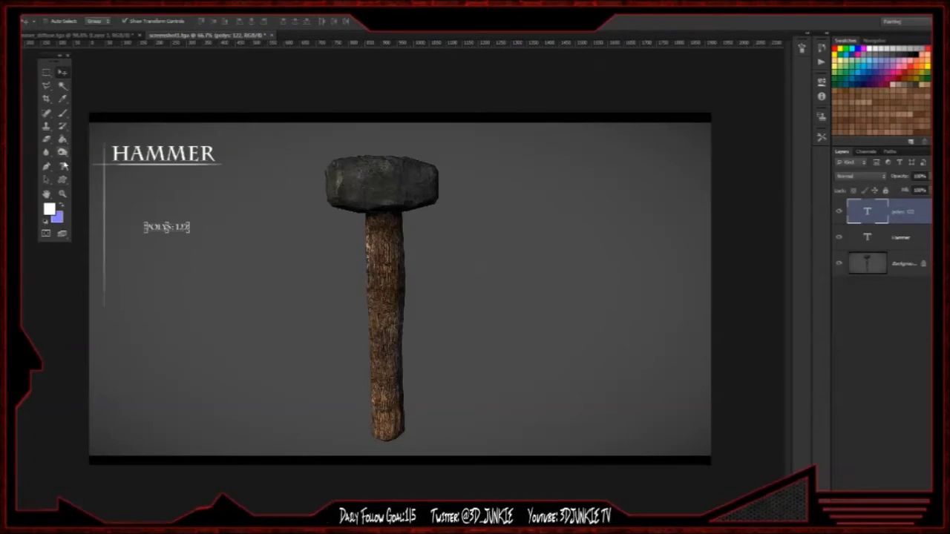
left_click(63, 166)
left_click(189, 225)
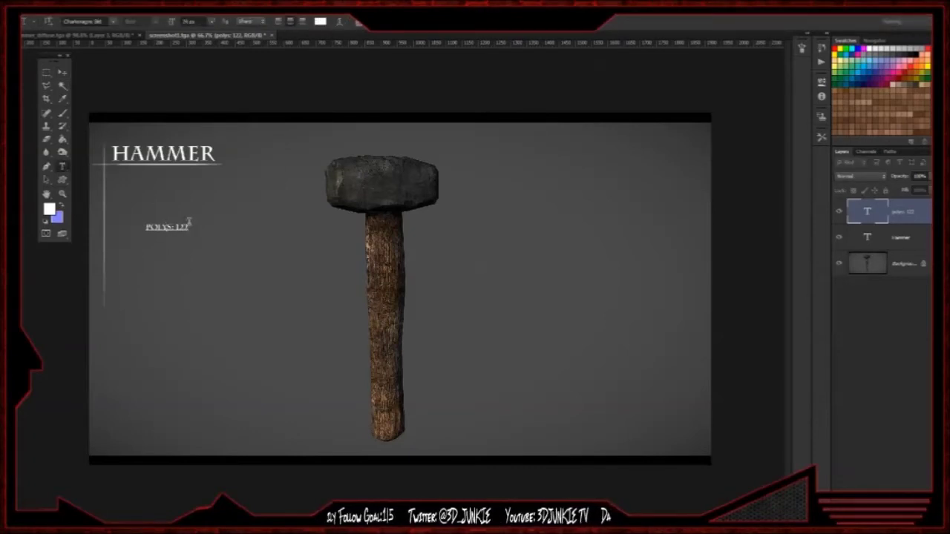
left_click(62, 72)
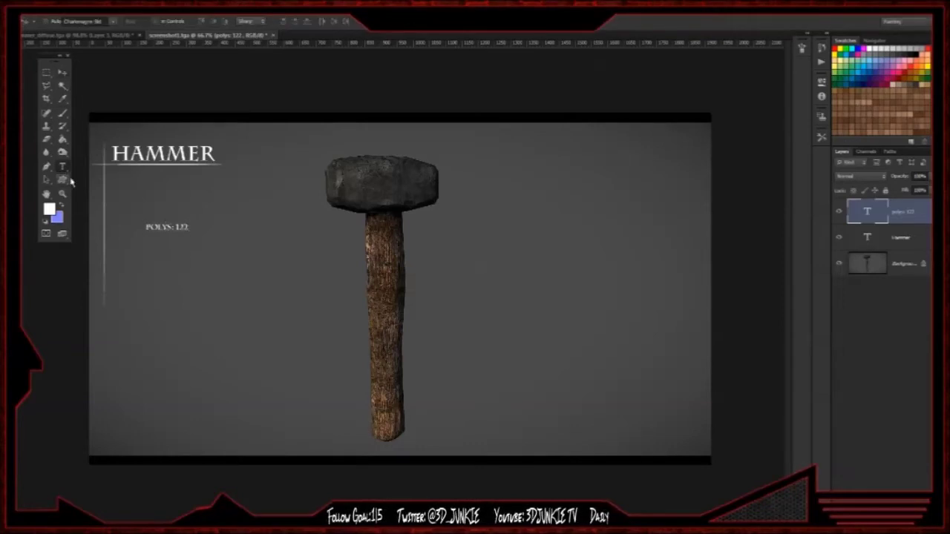
- Add the text "1K Texture Maps" and align it directly beneath the polys line
left_click(62, 166)
left_click(152, 276)
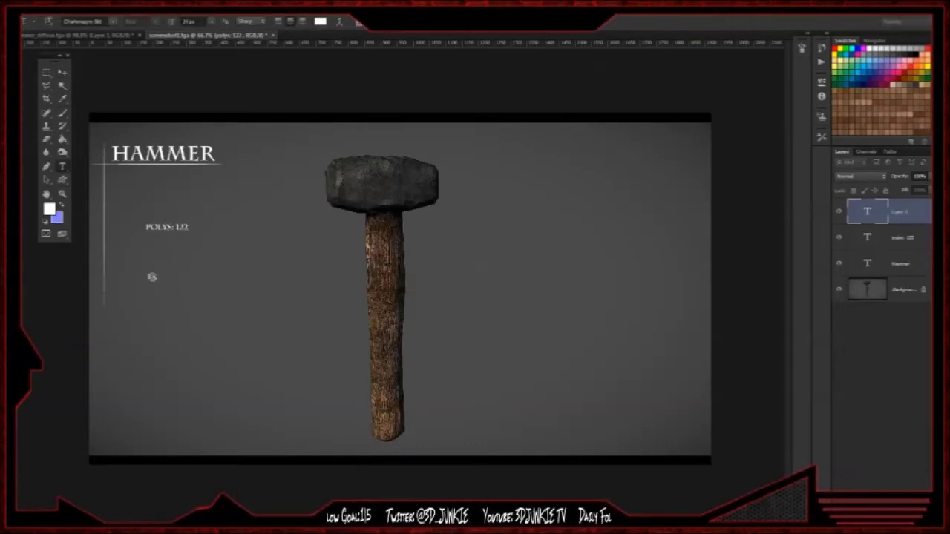
type("2K TEXTURE MAPS")
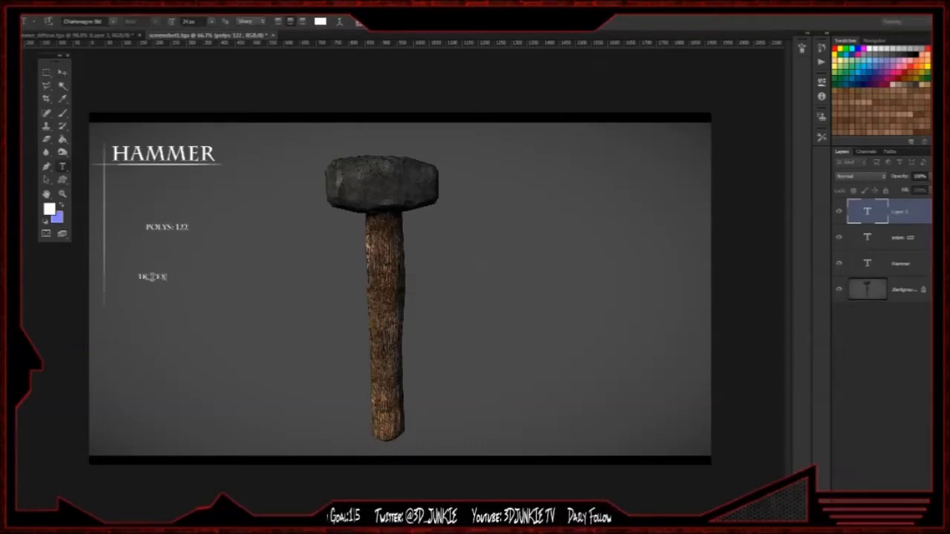
left_click(63, 72)
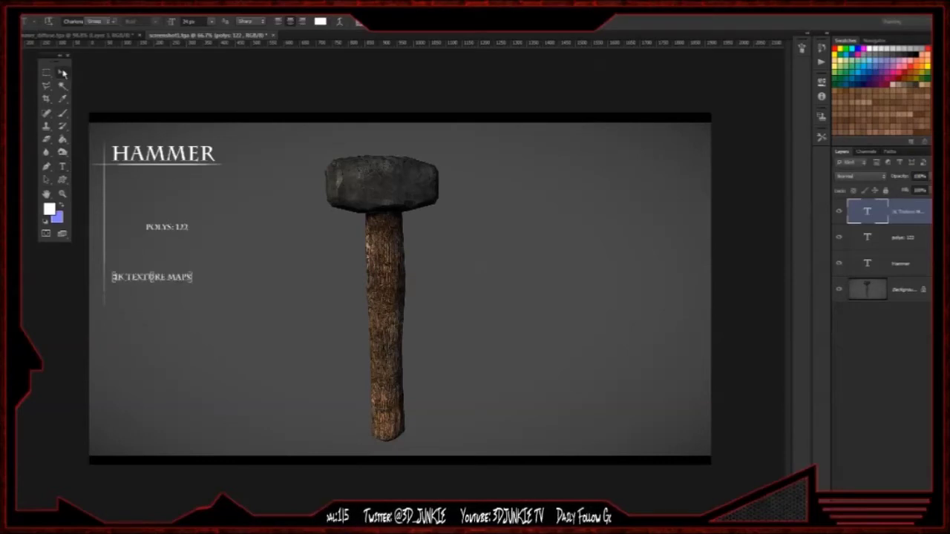
scroll(185, 307, "up", 3, "alt")
left_click_drag(113, 275, 153, 224)
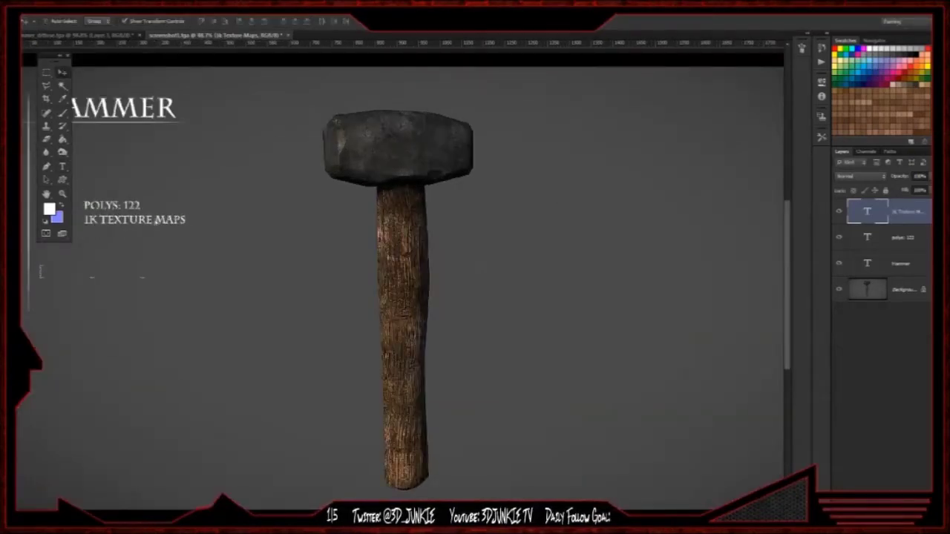
- Merge the two info text layers, enlarge the merged text and place it just under the Hammer title
left_click(906, 236, "shift")
key("ctrl+e")
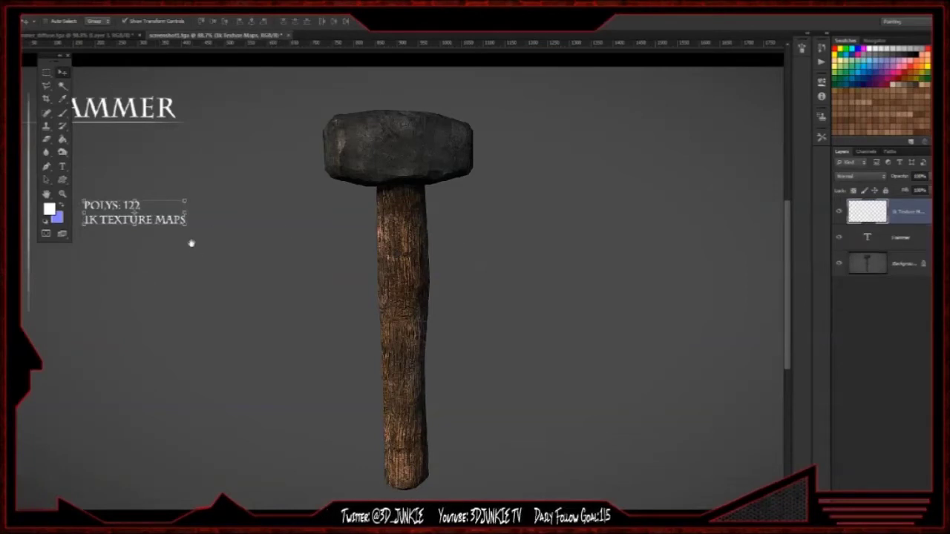
left_click_drag(195, 248, 334, 257)
left_click_drag(324, 210, 410, 190, "shift")
left_click_drag(256, 204, 223, 165)
key("Return")
key("ctrl+0")
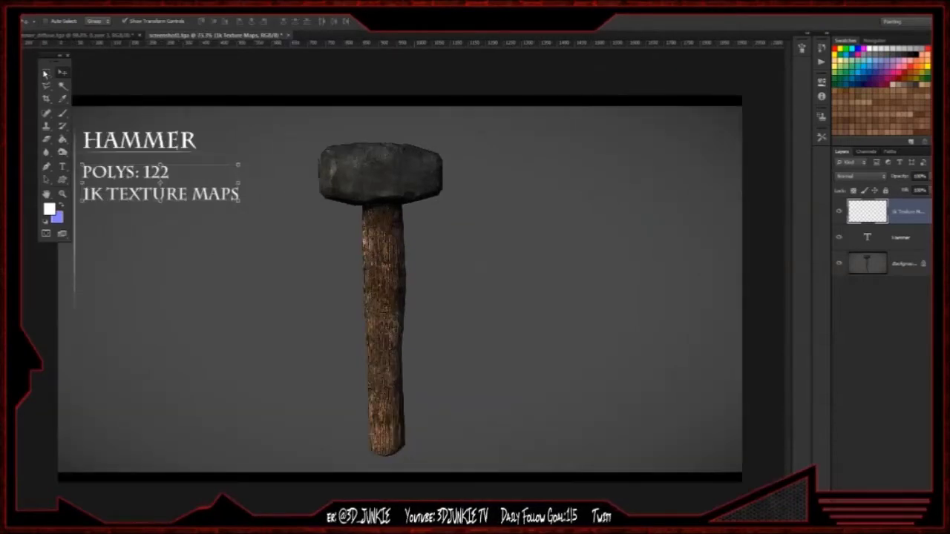
- Save the image as a JPEG named screenshot1 in the hammer folder on the desktop
left_click(46, 73)
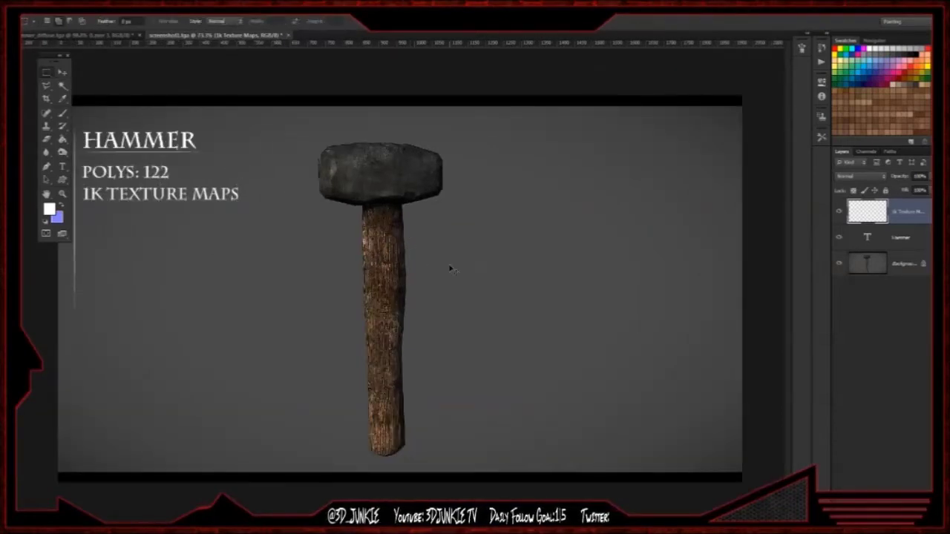
key("ctrl+shift+s")
left_click(495, 267)
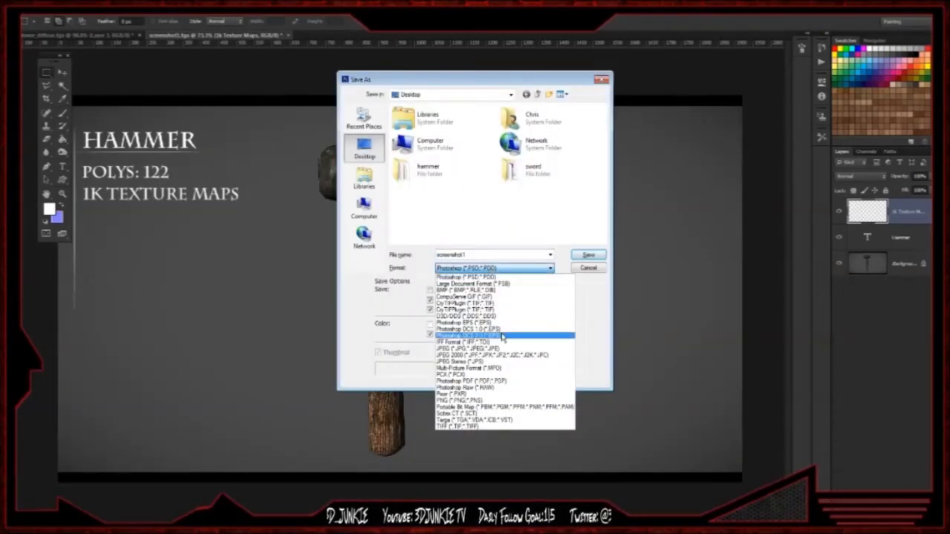
left_click(468, 348)
double_click(487, 255)
type("ham")
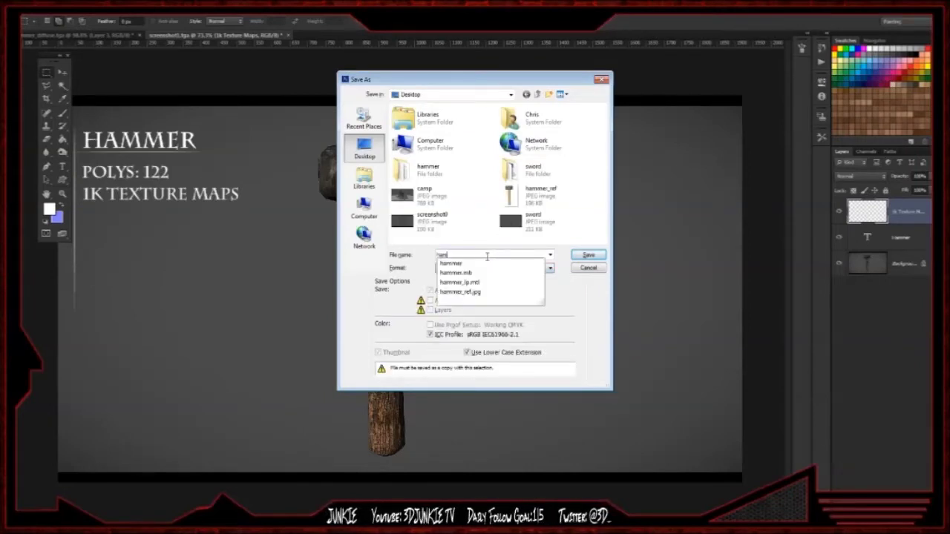
type("mer")
key("Return")
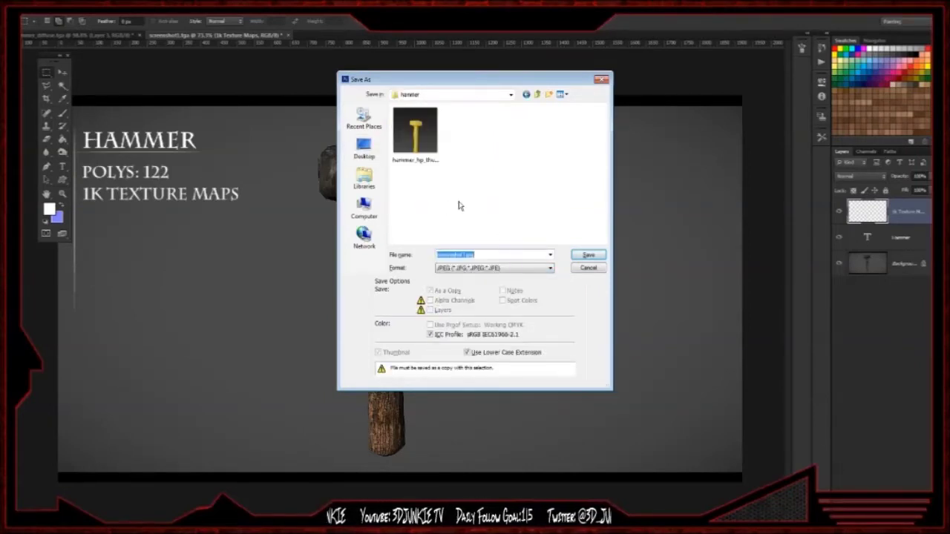
left_click(587, 256)
left_click(532, 142)
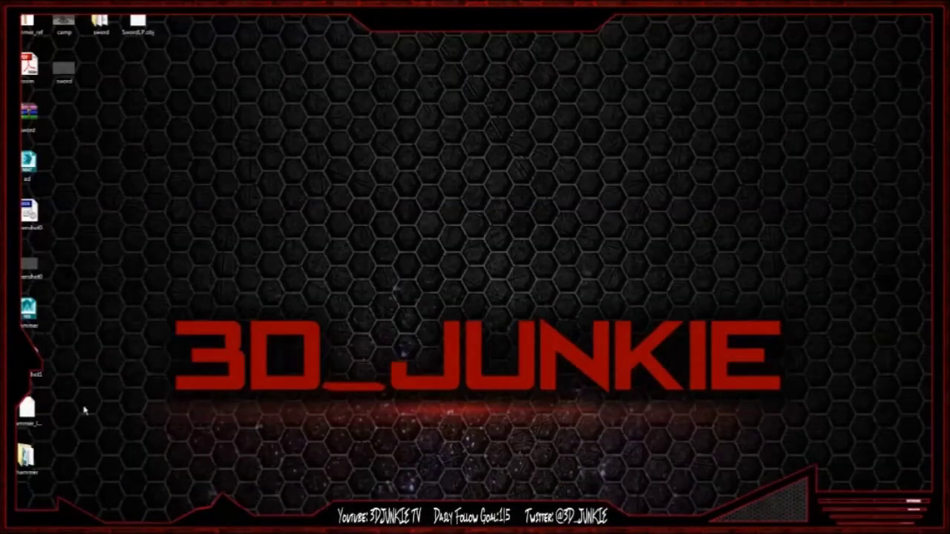
- Open the hammer folder from the desktop, view hammer_hp_thumb and close the viewer
double_click(29, 457)
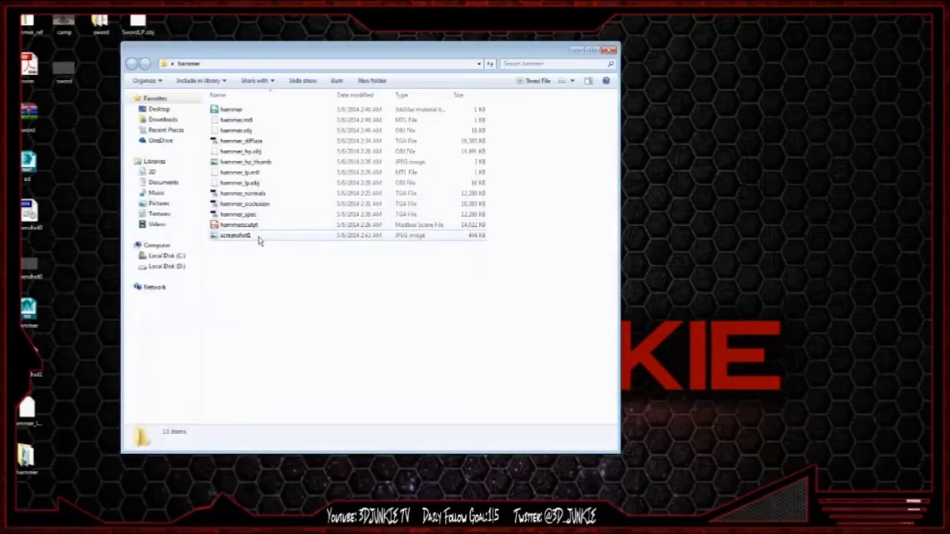
double_click(257, 163)
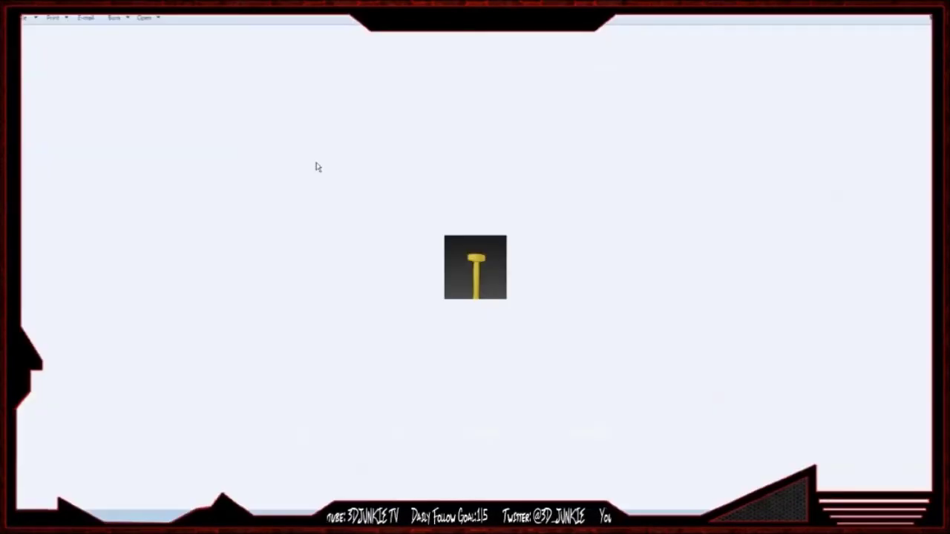
left_click(923, 7)
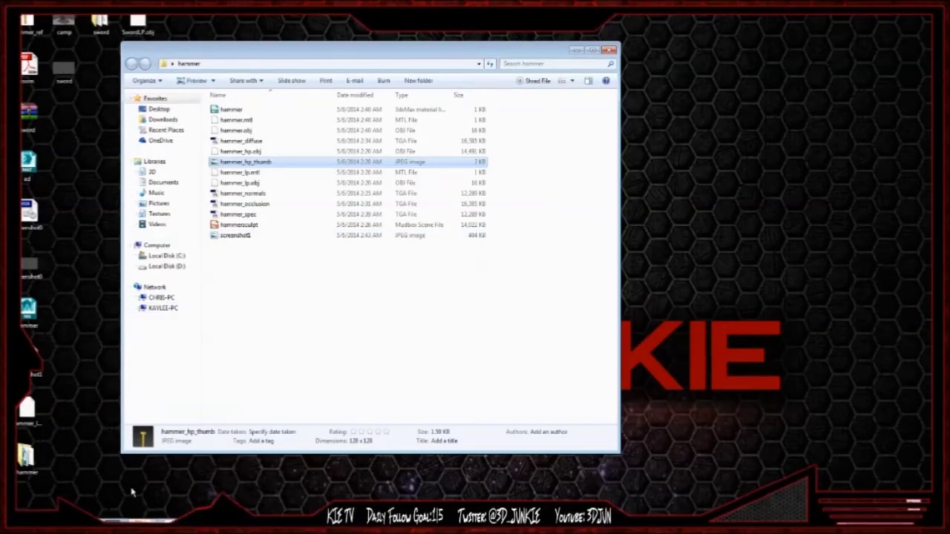
left_click(185, 519)
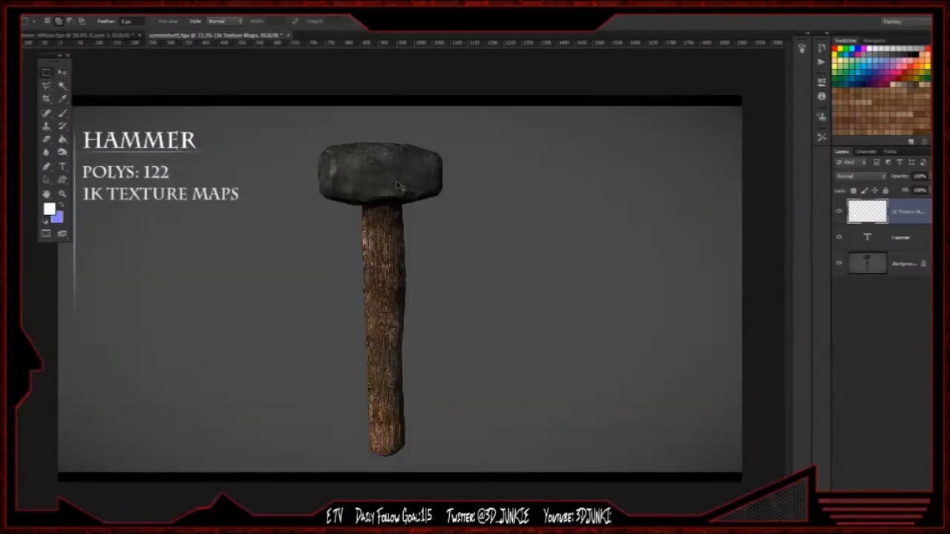
key("ctrl+shift+s")
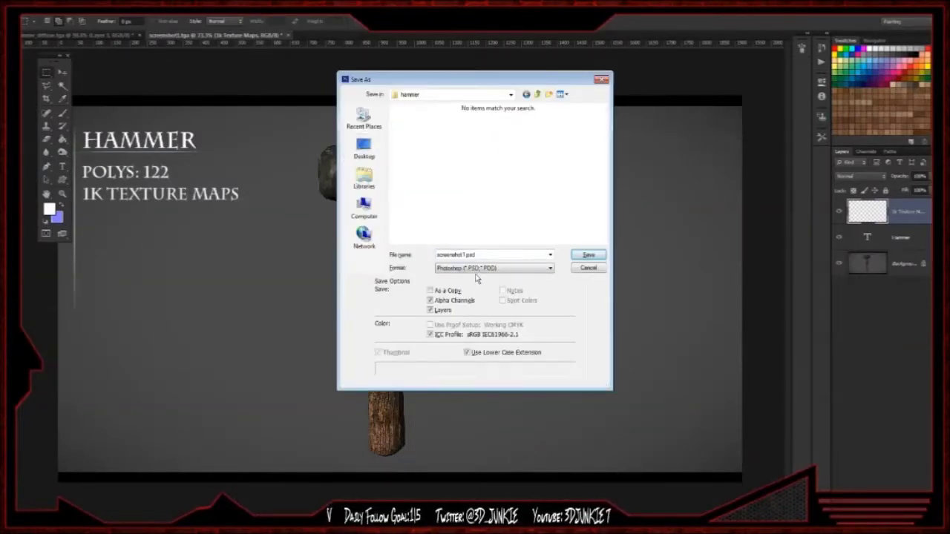
left_click(478, 270)
left_click(471, 349)
left_click(601, 78)
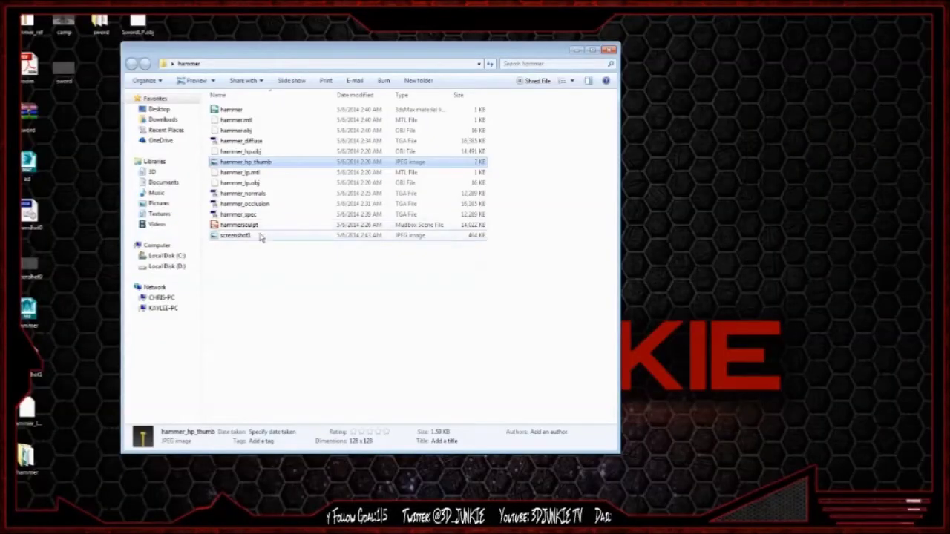
- View the exported screenshot1 JPEG from the hammer folder and close the viewer
left_click(252, 236)
double_click(256, 236)
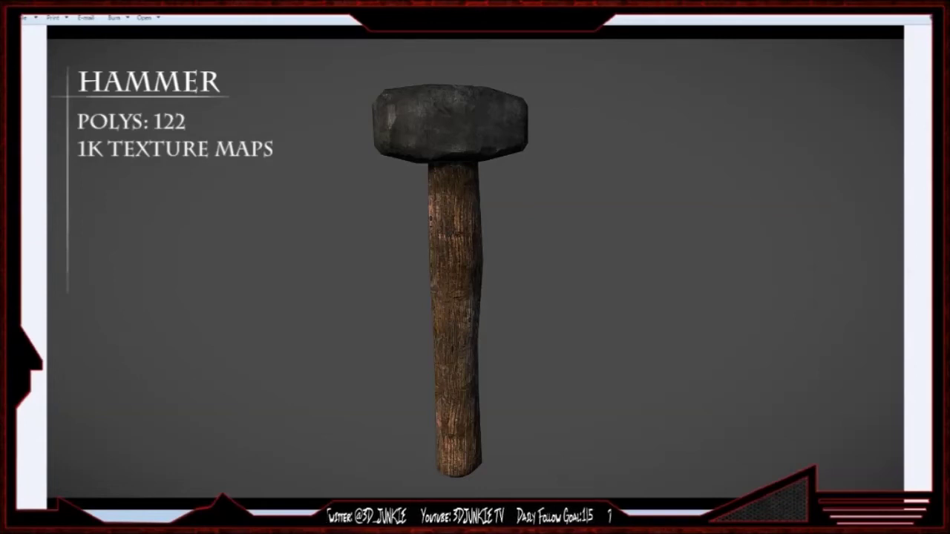
left_click(928, 10)
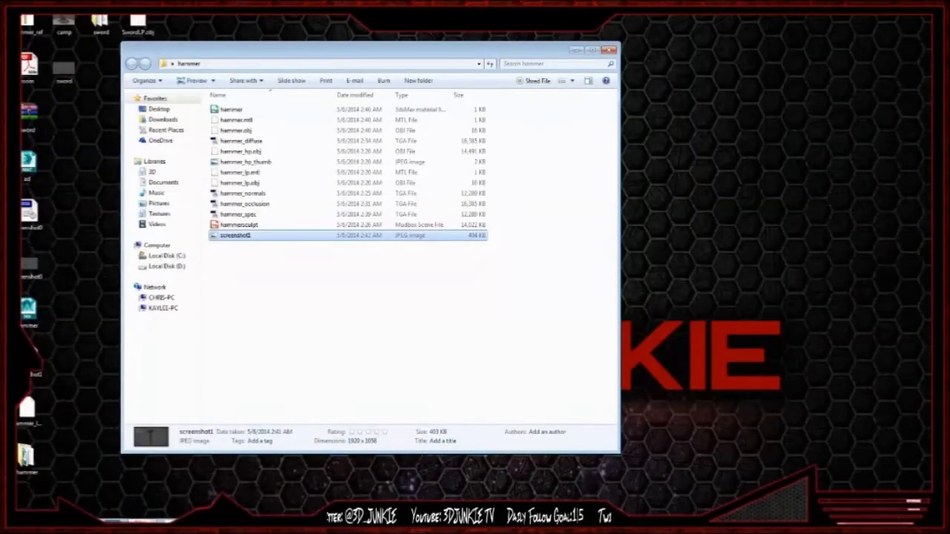
key("alt+Tab")
left_click_drag(408, 54, 0, 74)
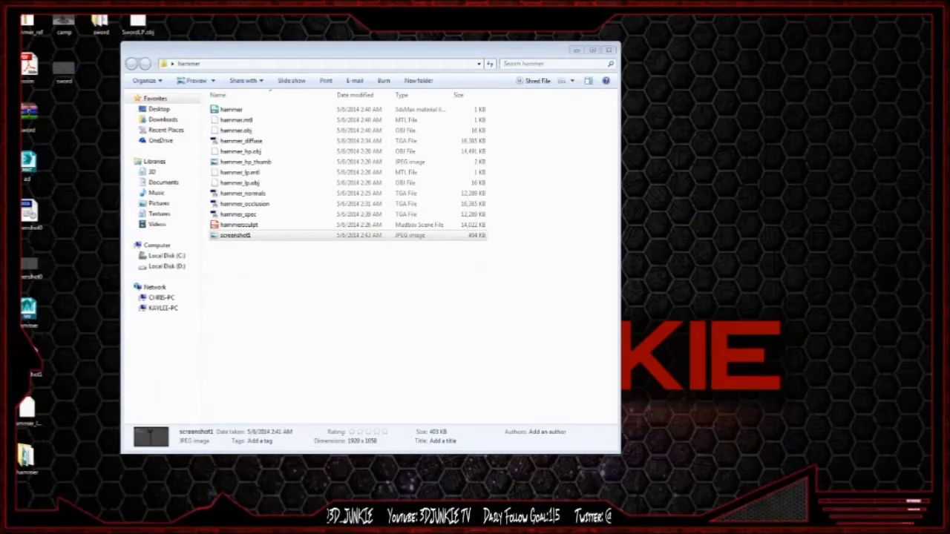
right_click(253, 236)
left_click(335, 273)
mouse_move(255, 237)
left_mouse_down()
mouse_move(201, 412)
mouse_move(256, 251)
mouse_move(242, 240)
left_mouse_up()
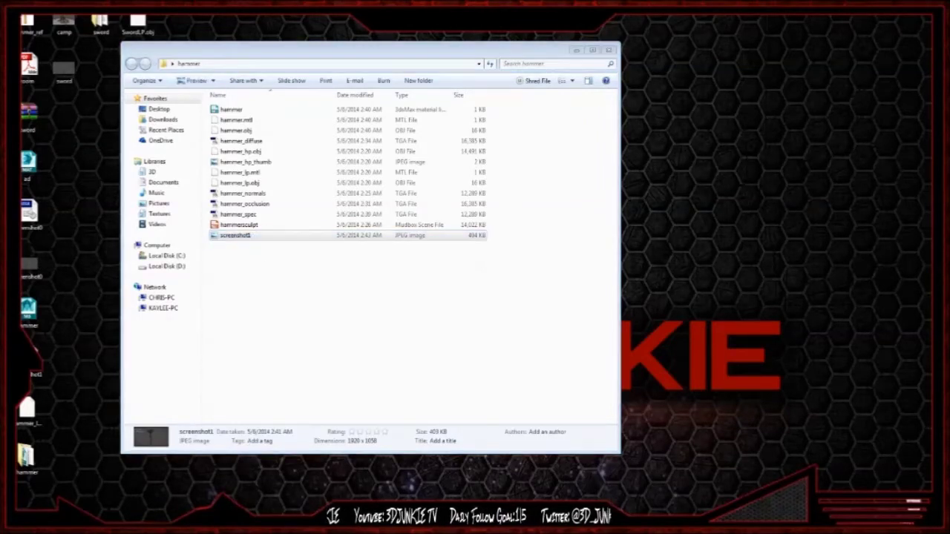
- Minimize the hammer folder window, switch to Photoshop, and close screenshot1.tga and hammer_diffuse.tga without saving changes
left_click(576, 51)
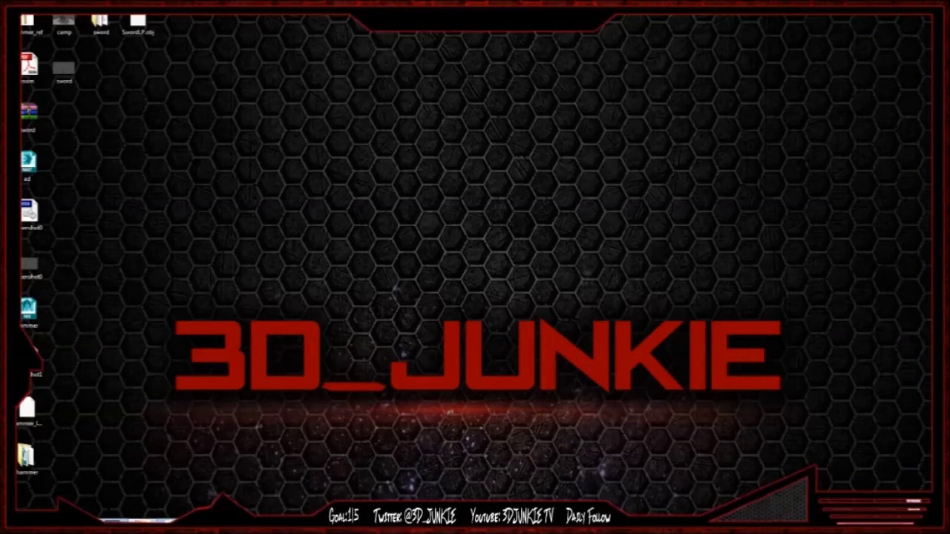
left_click(138, 521)
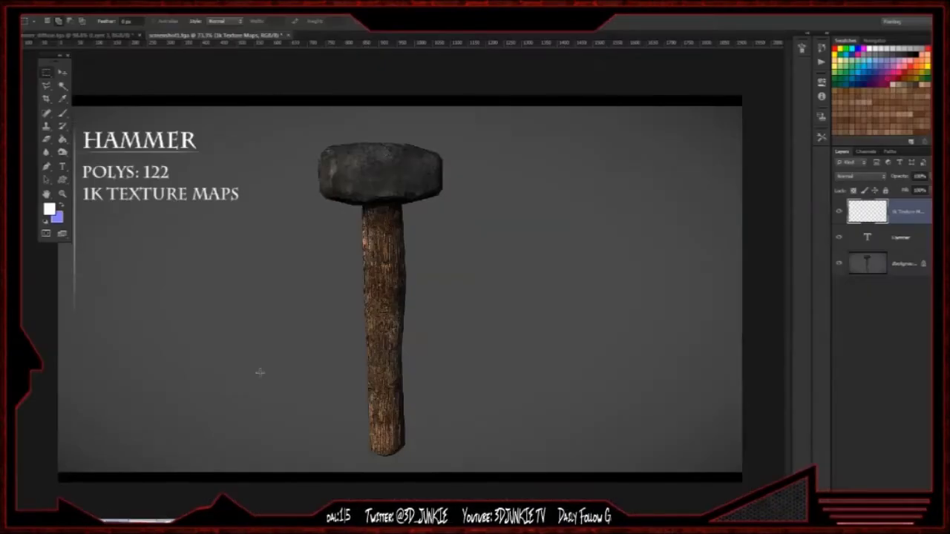
left_click(288, 35)
left_click(474, 208)
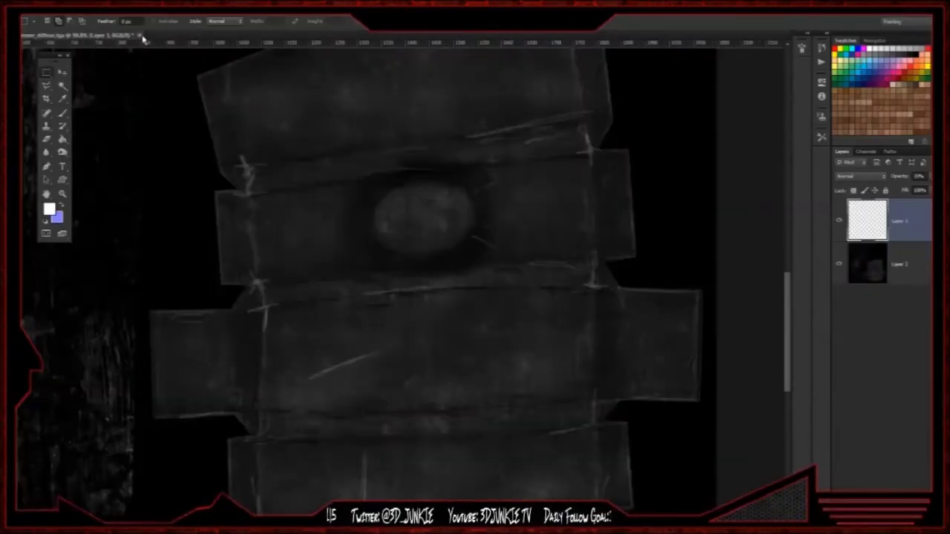
scroll(307, 168, "down", 3, "alt")
scroll(307, 168, "down", 2, "alt")
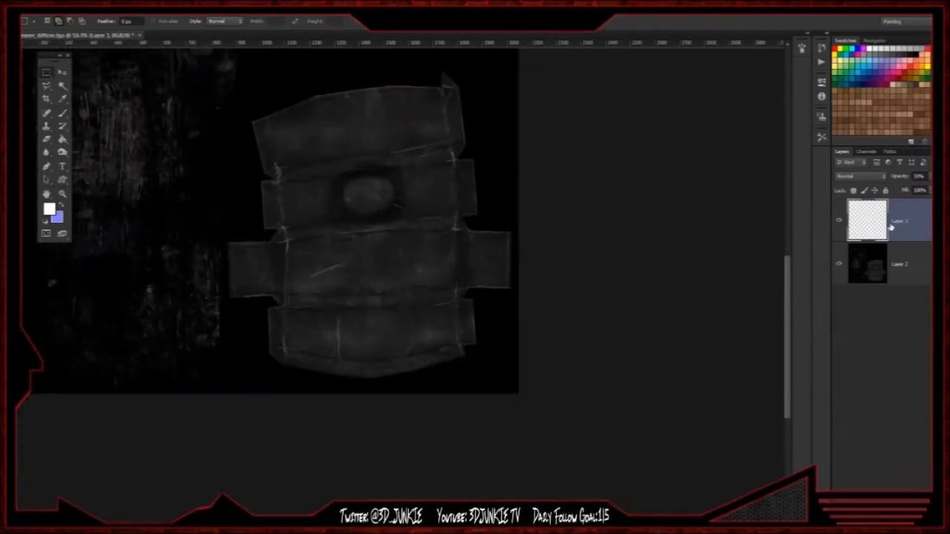
left_click(140, 35)
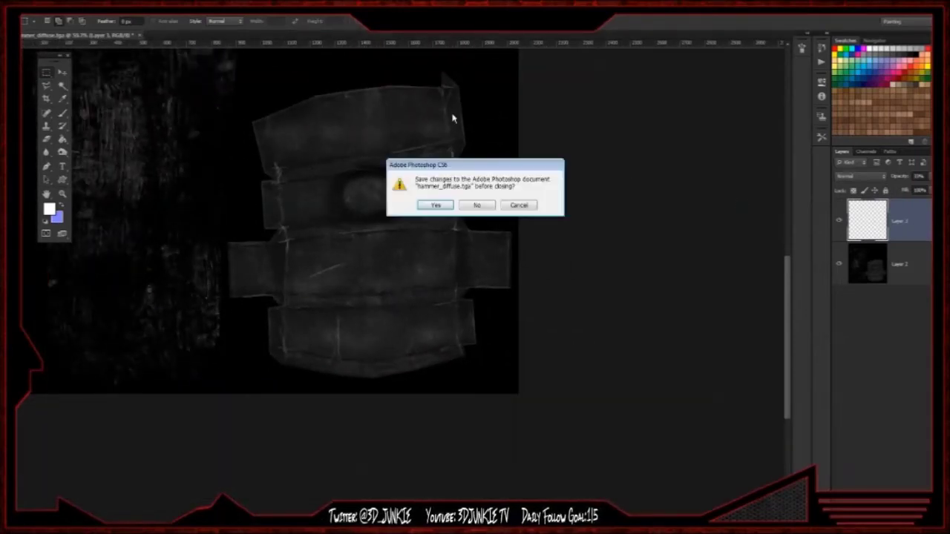
left_click(481, 206)
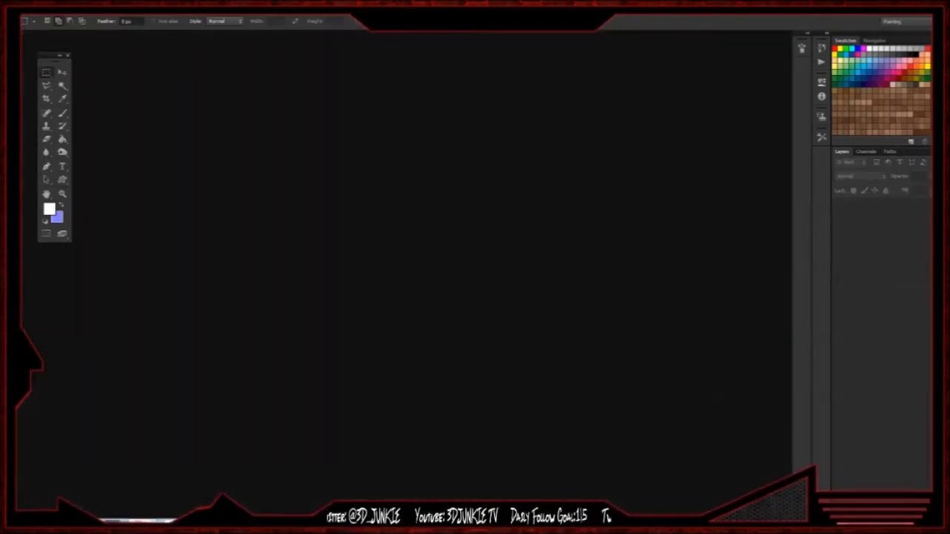
- Bring up the hammer folder and open the hammer_diffuse, hammer_normals and hammer_spec TGA textures in Photoshop
left_click(137, 521)
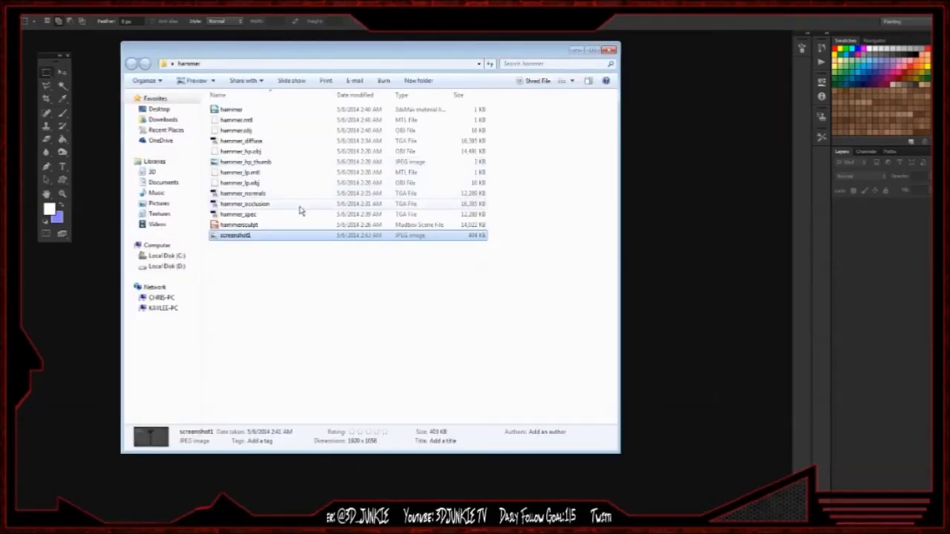
left_click_drag(297, 50, 0, 63)
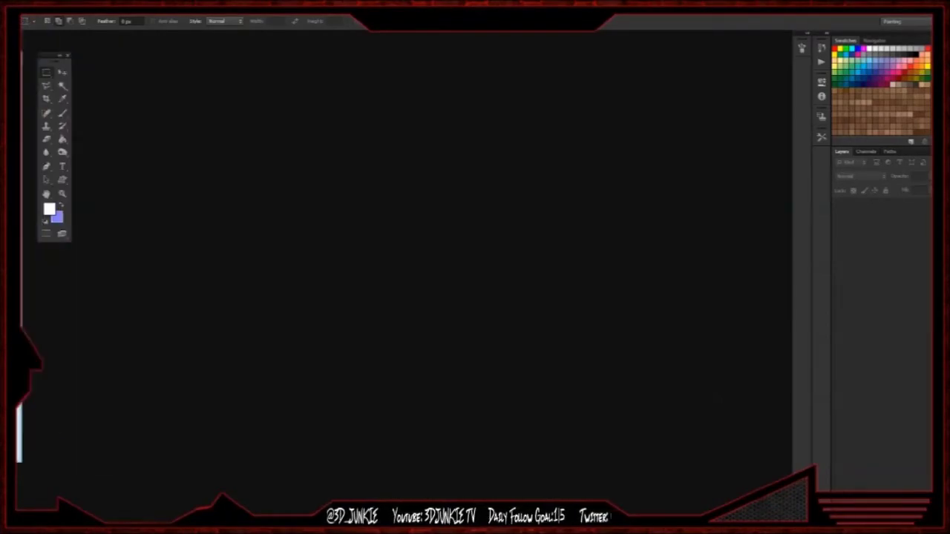
left_click_drag(26, 254, 0, 254)
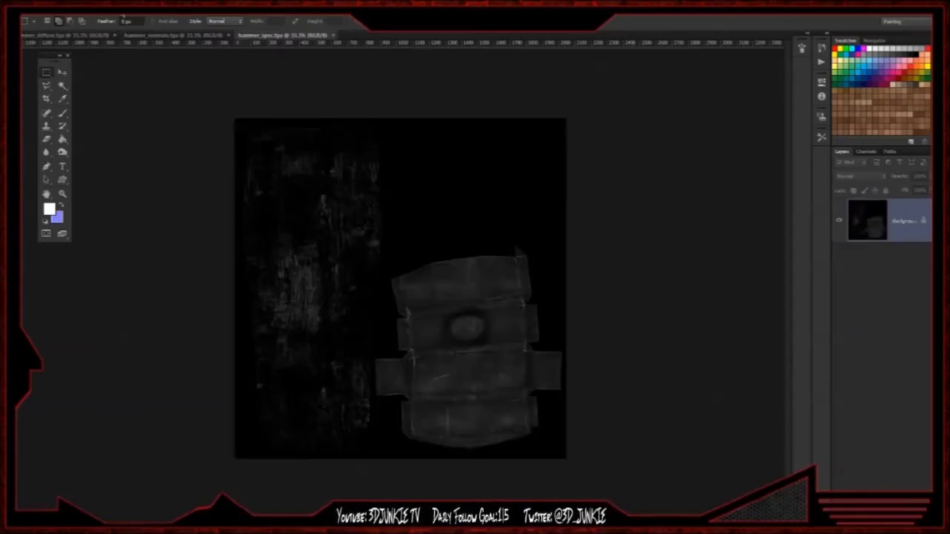
- Begin saving a copy of hammer_diffuse.tga and browse to the Test_Level folder under D:\Cry\GameSDK\Levels
left_click(92, 36)
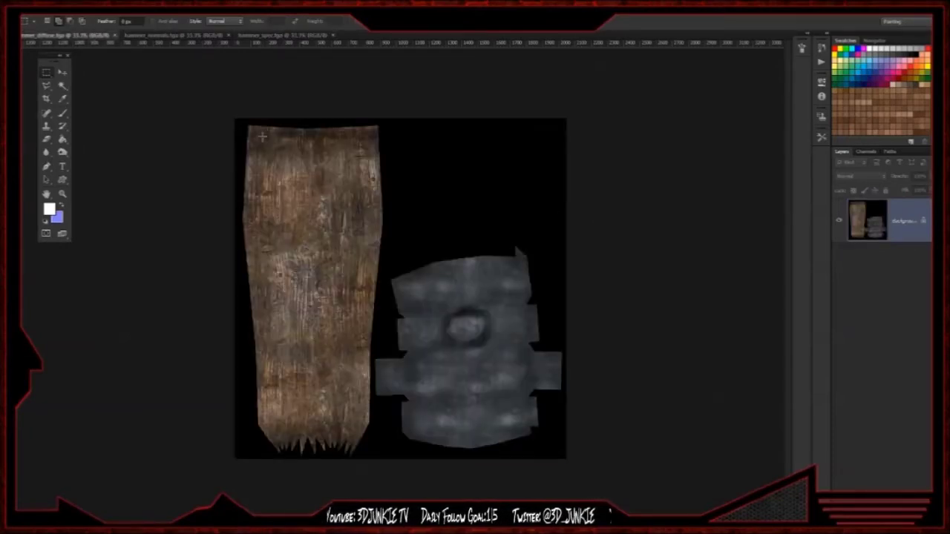
left_click(34, 9)
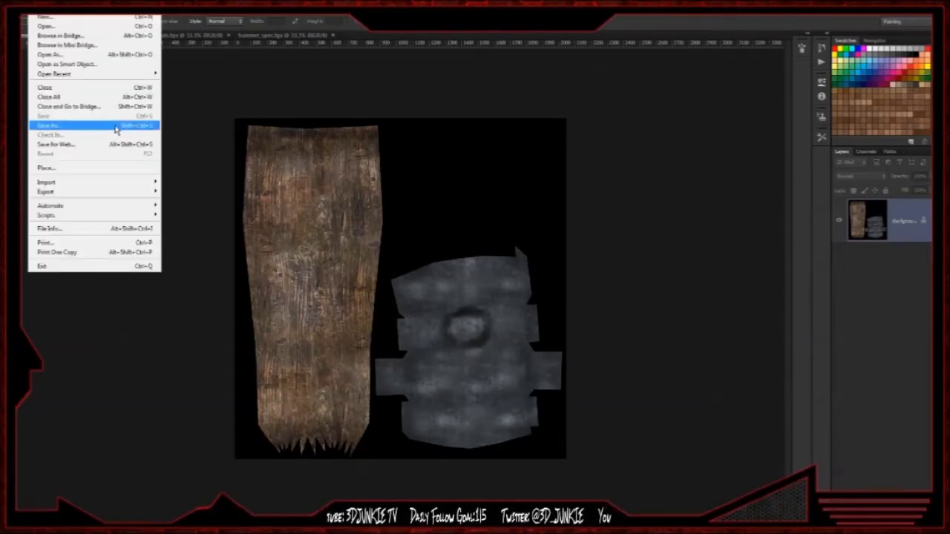
left_click(117, 128)
left_click(364, 148)
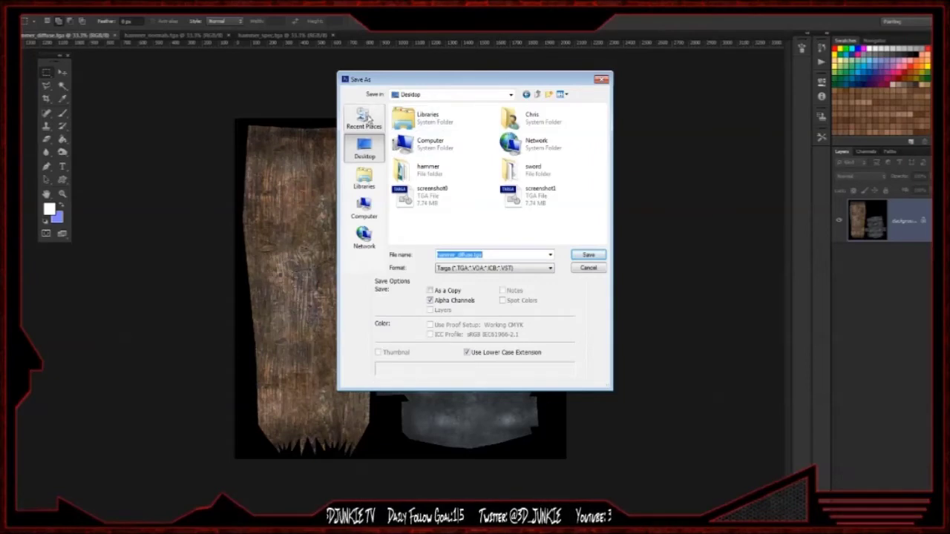
left_click(364, 210)
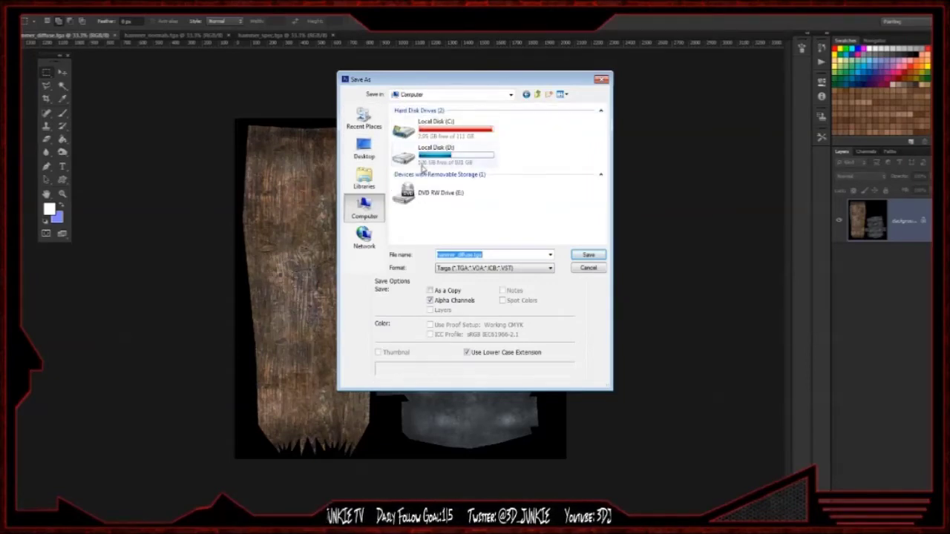
double_click(423, 153)
double_click(407, 177)
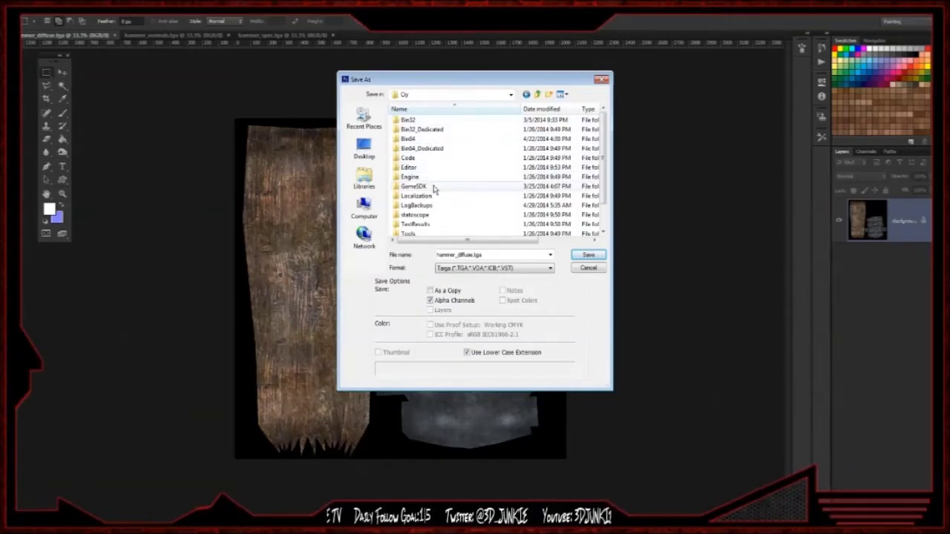
double_click(434, 187)
double_click(426, 148)
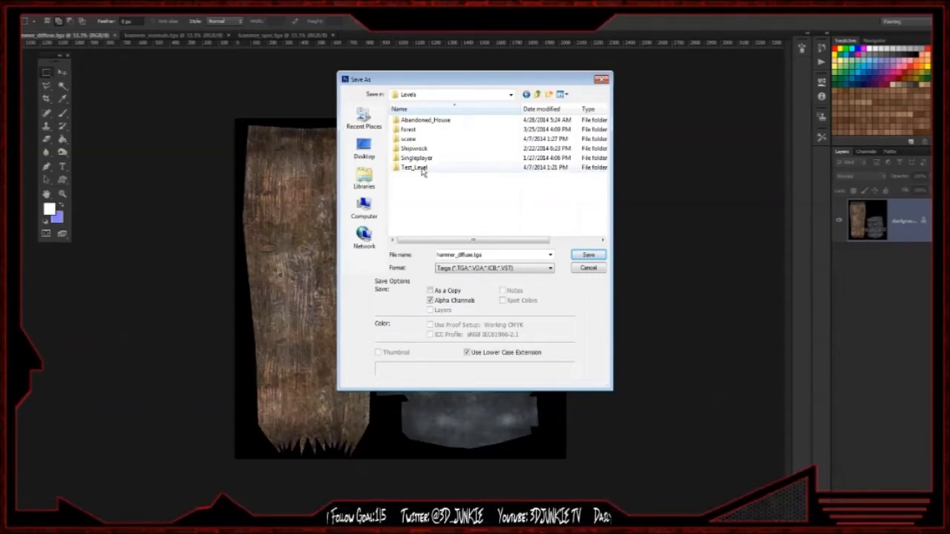
double_click(422, 169)
- Create a new folder named Hammer inside Test_Level and open it as the save location
scroll(431, 175, "down", 2)
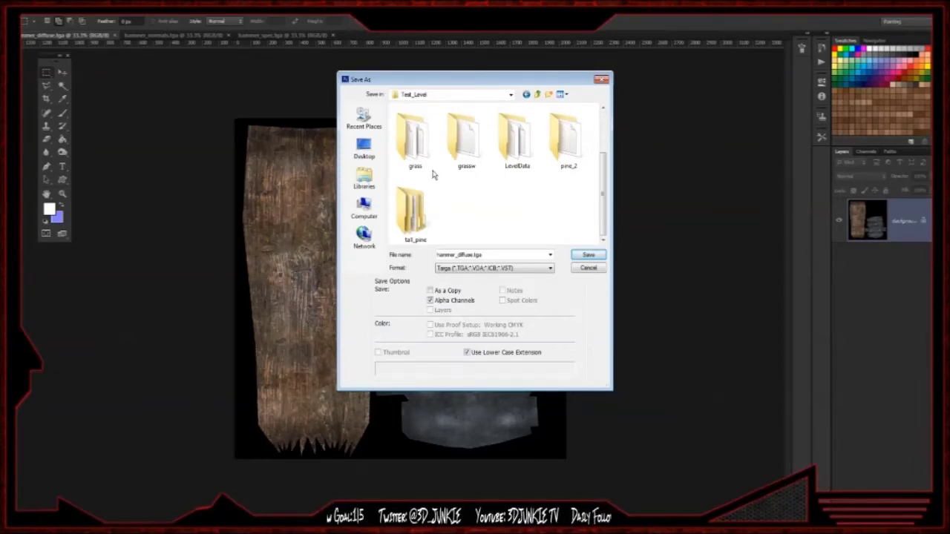
scroll(434, 175, "up", 2)
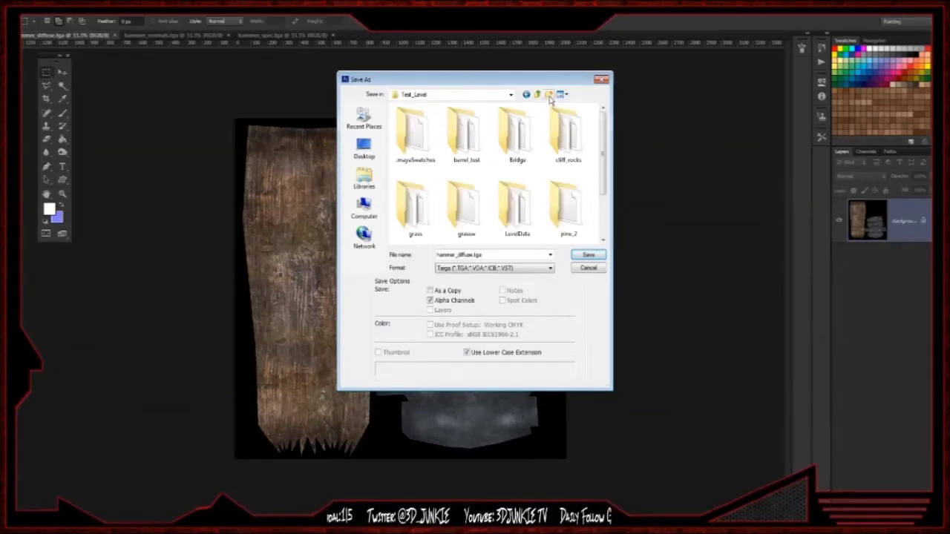
left_click(549, 95)
type("Hammer")
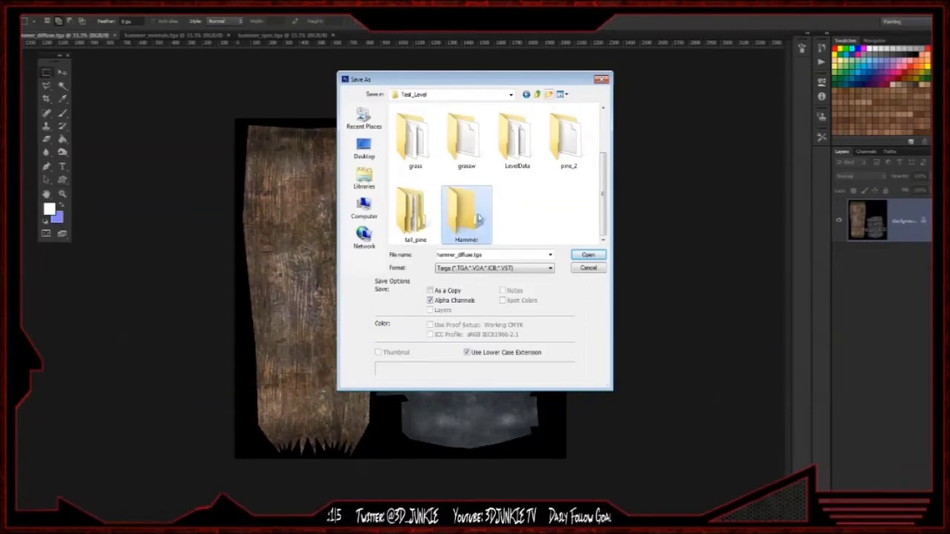
double_click(478, 213)
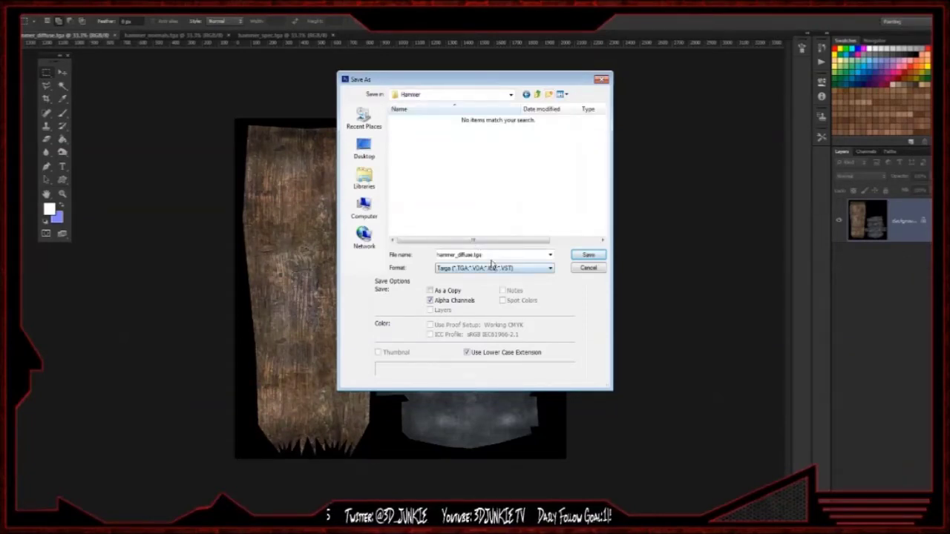
- Save the diffuse texture as hammer_diffuse.tif in the CryTIFPlugin format
left_click(493, 268)
left_click(476, 304)
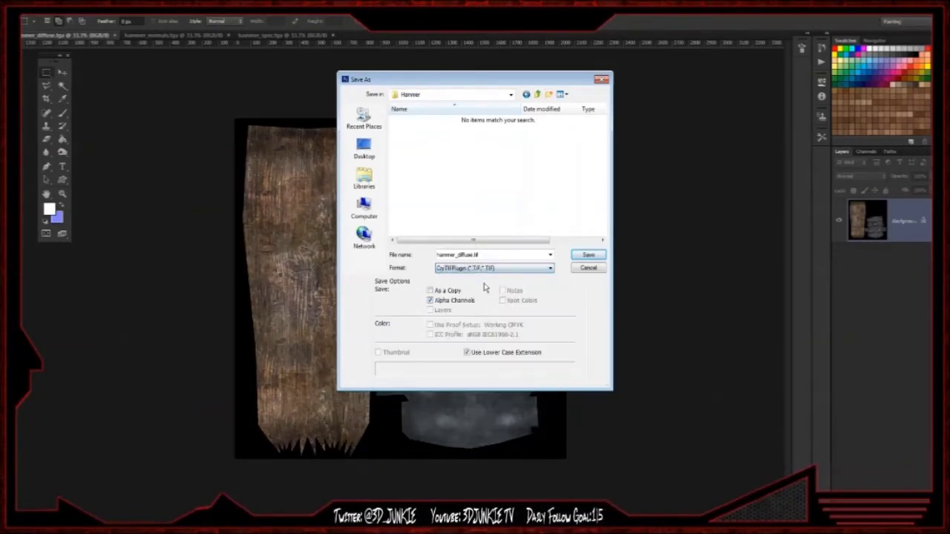
left_click(598, 255)
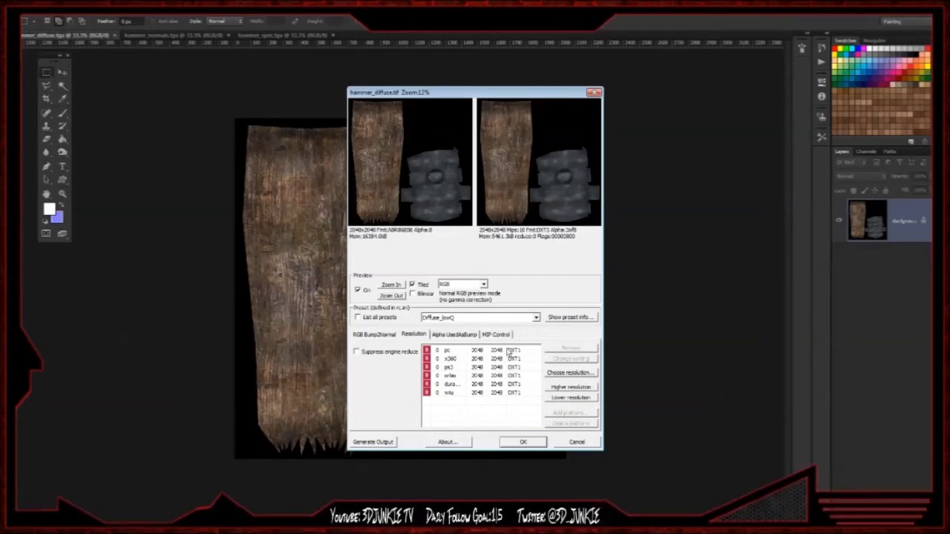
- Set the diffuse texture's pc output resolution to 1024 x 1024 and accept the CryTIF export settings
left_click(509, 351)
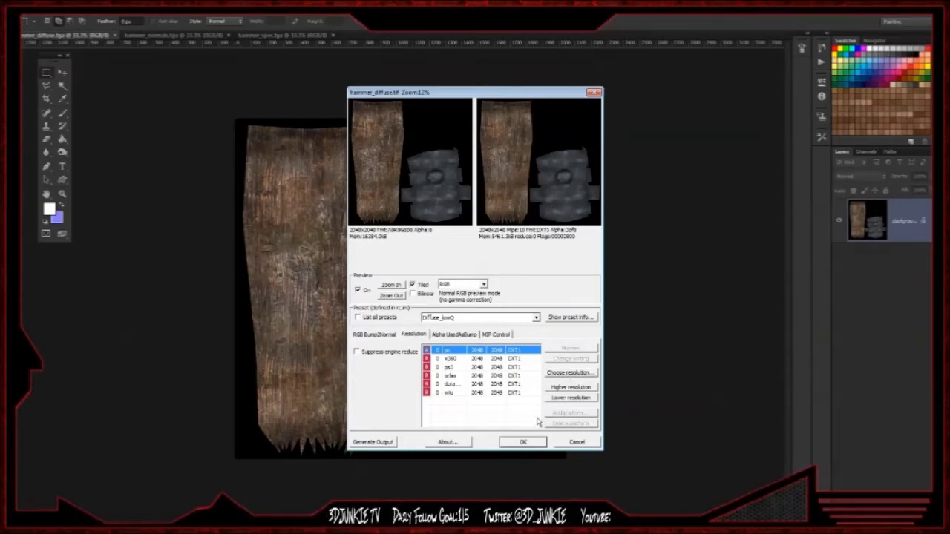
left_click(566, 372)
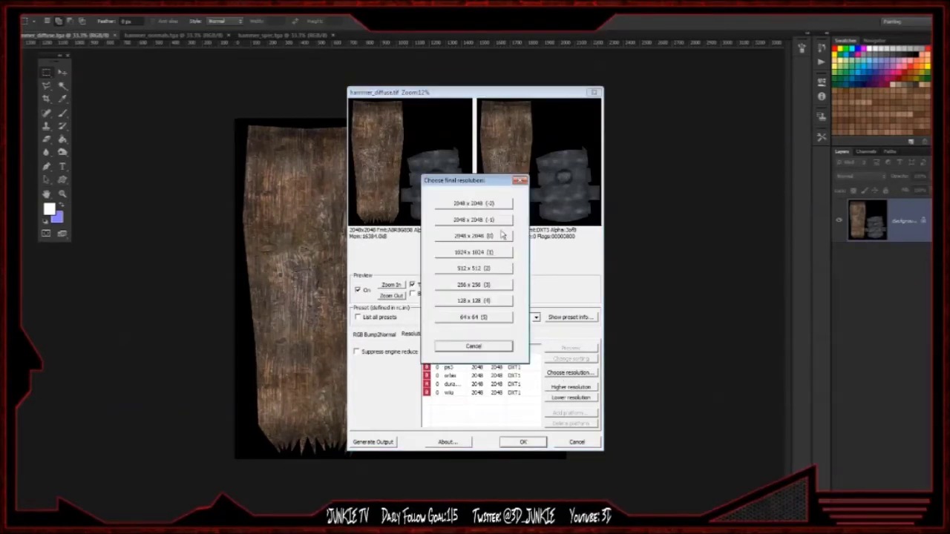
left_click(495, 255)
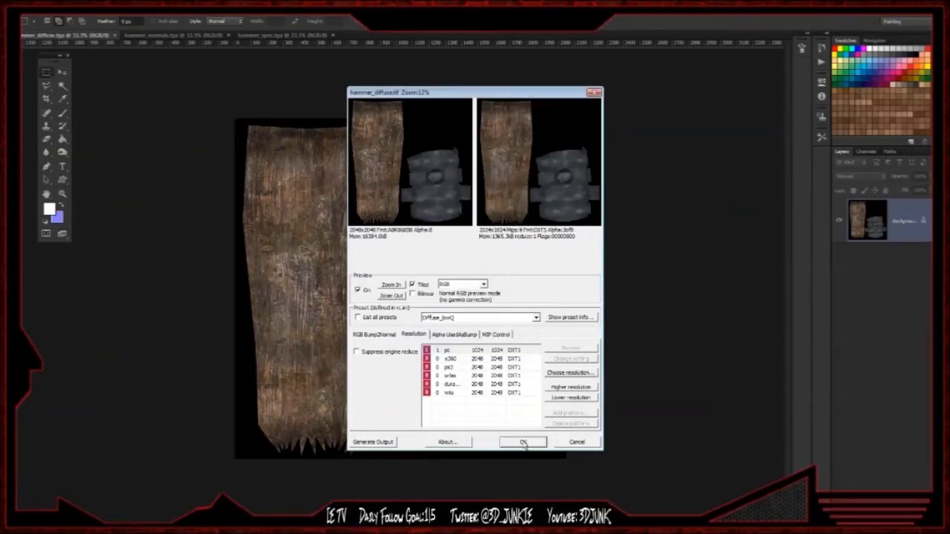
left_click(523, 442)
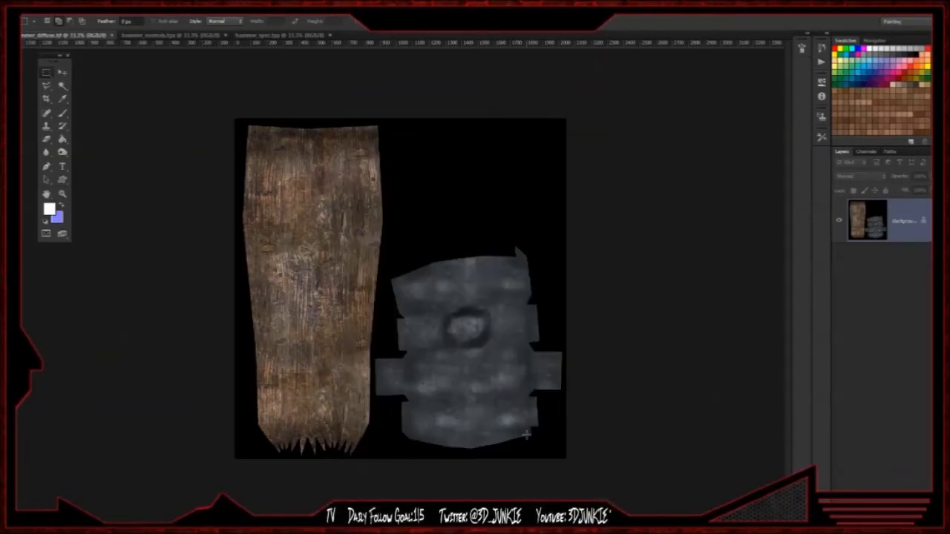
- Begin saving a copy of the hammer_normals texture and choose the recently used Hammer folder as its destination
left_click(167, 35)
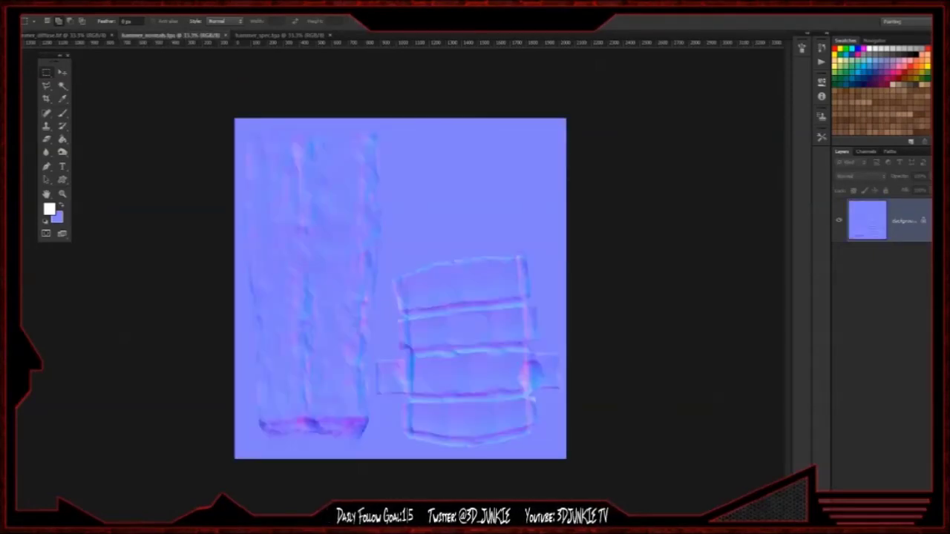
left_click(37, 10)
left_click(97, 127)
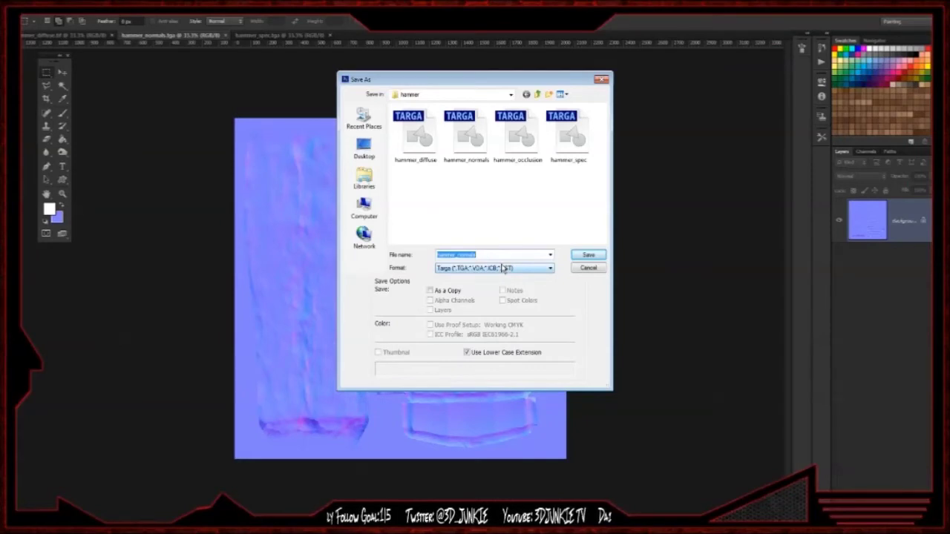
left_click(511, 95)
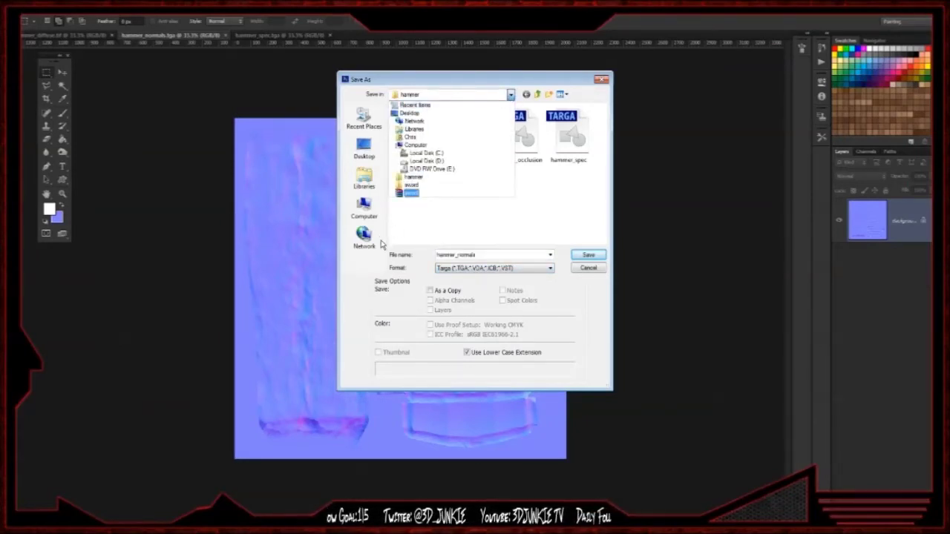
left_click(365, 126)
left_click(364, 120)
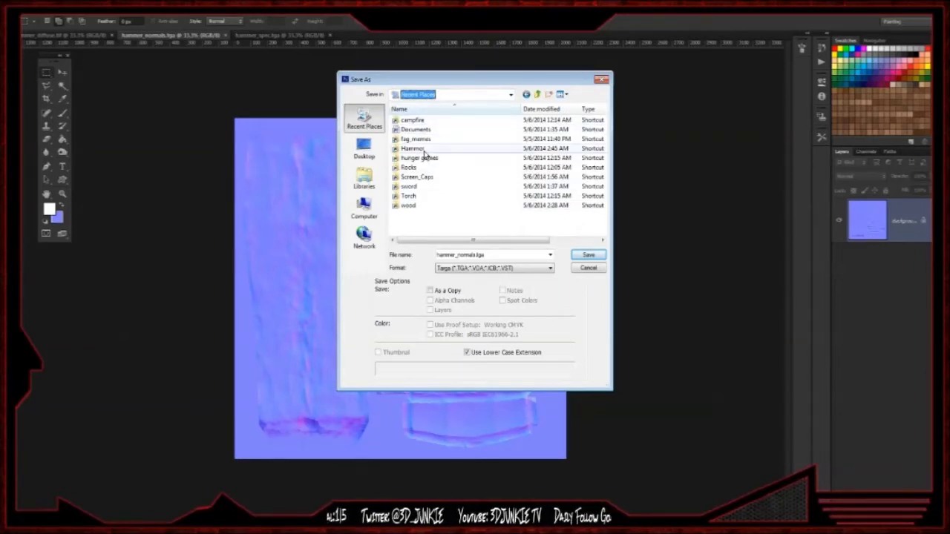
double_click(424, 149)
- Save the normal map as hammer_normals.tif in the CryTIFPlugin format inside Test_Level's Hammer folder
left_click(488, 269)
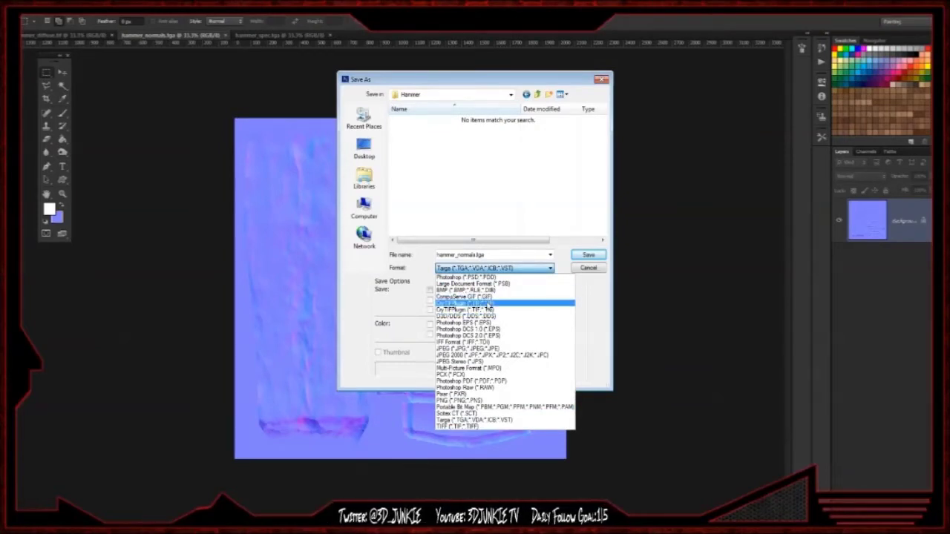
left_click(488, 309)
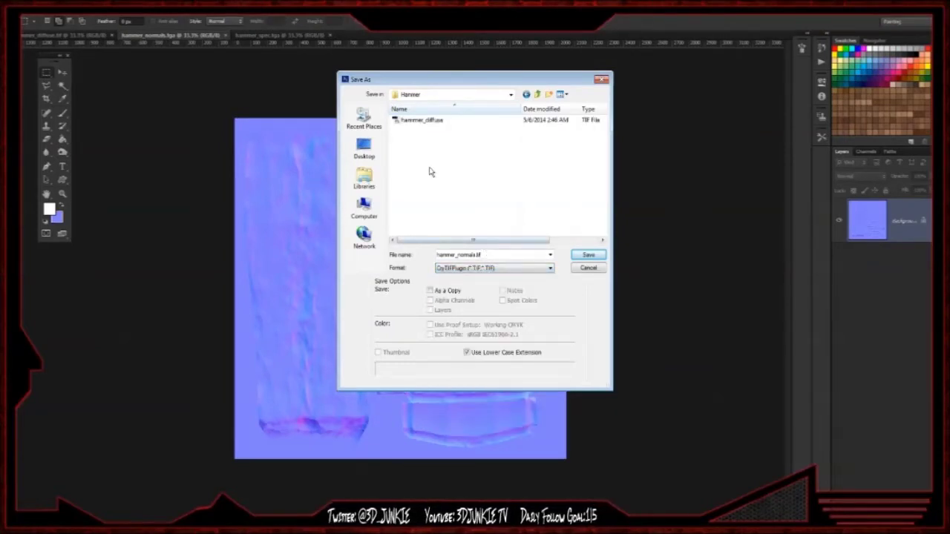
left_click(510, 95)
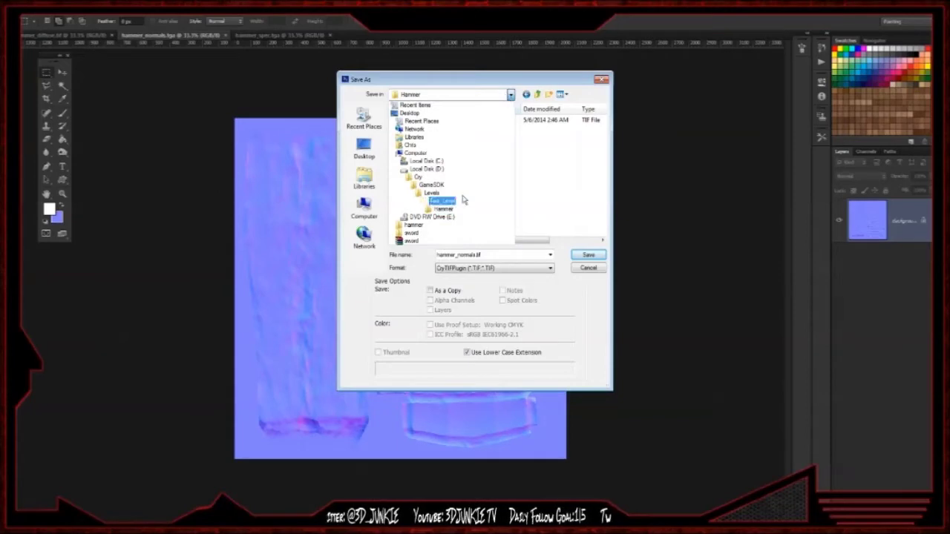
left_click(442, 209)
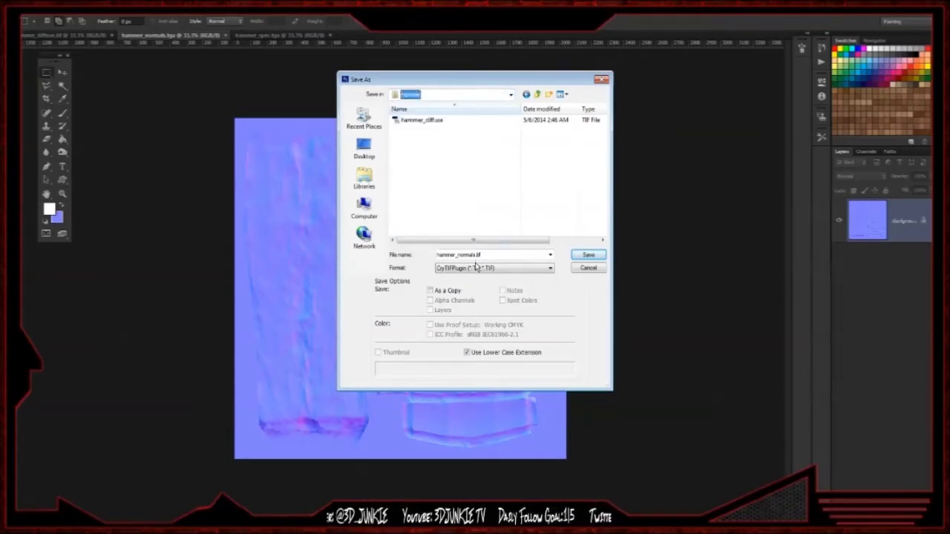
left_click(588, 255)
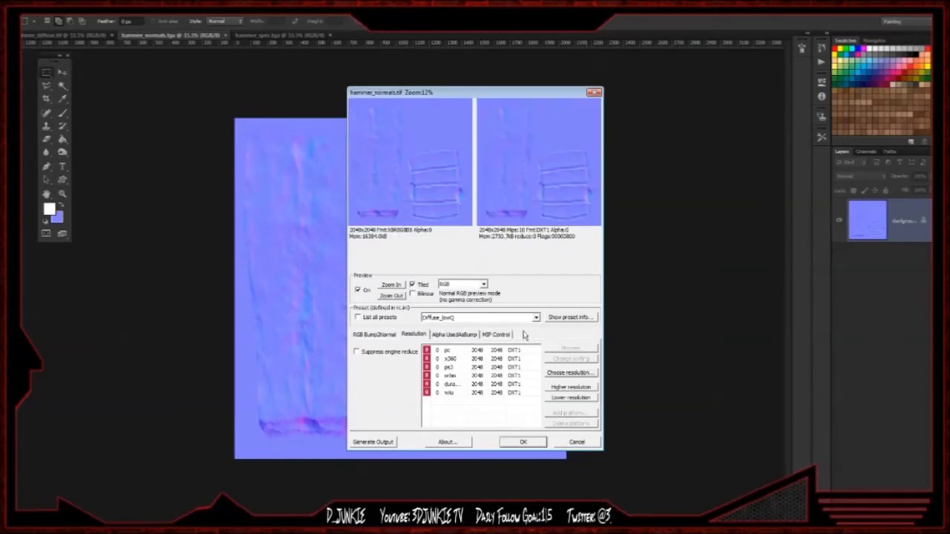
- Apply the Normalmap_lowQ preset, lower the pc resolution to 1024 x 1024 and accept the normal map's export settings
left_click(535, 318)
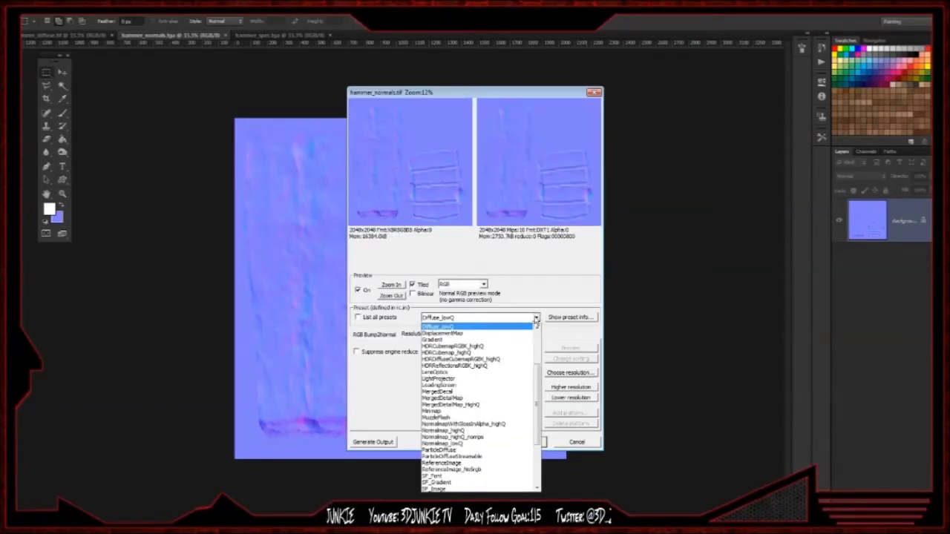
mouse_move(538, 374)
left_mouse_down()
mouse_move(546, 344)
mouse_move(538, 365)
left_mouse_up()
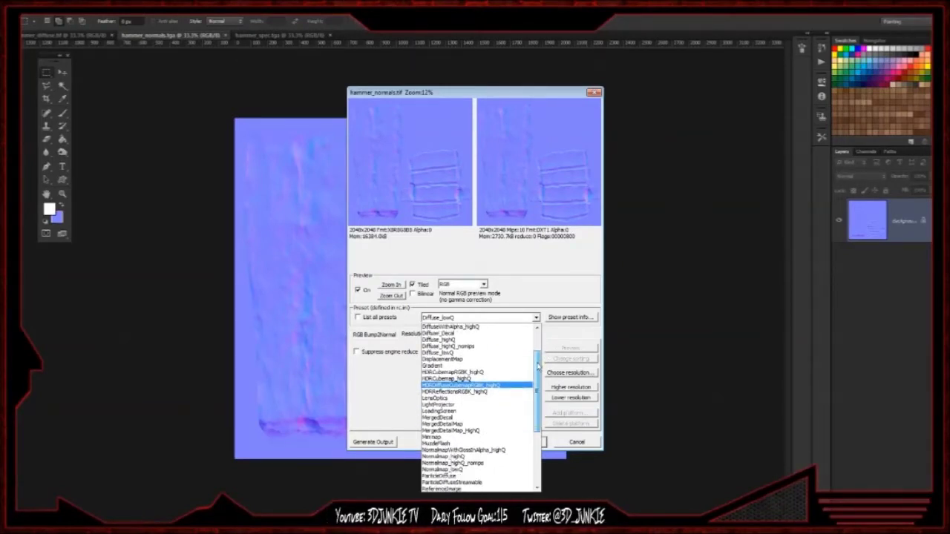
left_click(471, 468)
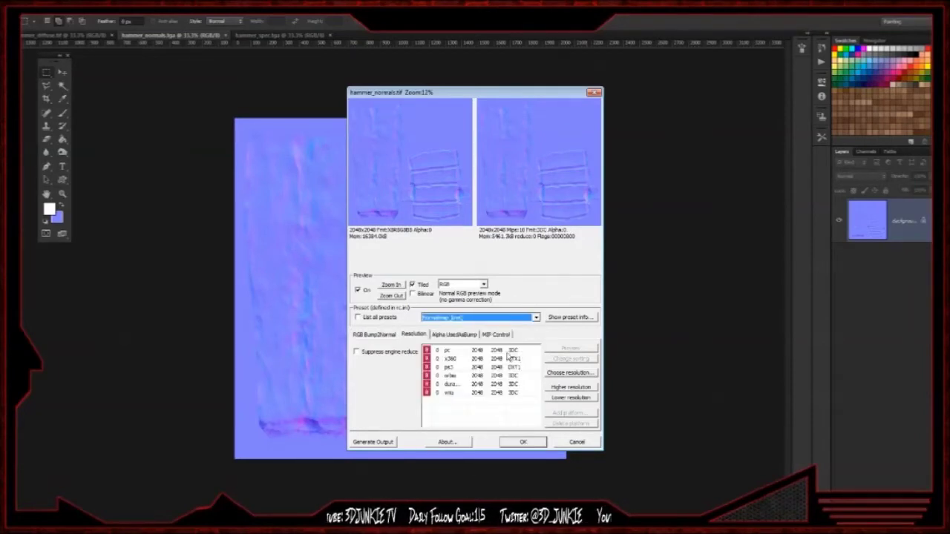
left_click(498, 356)
left_click(571, 398)
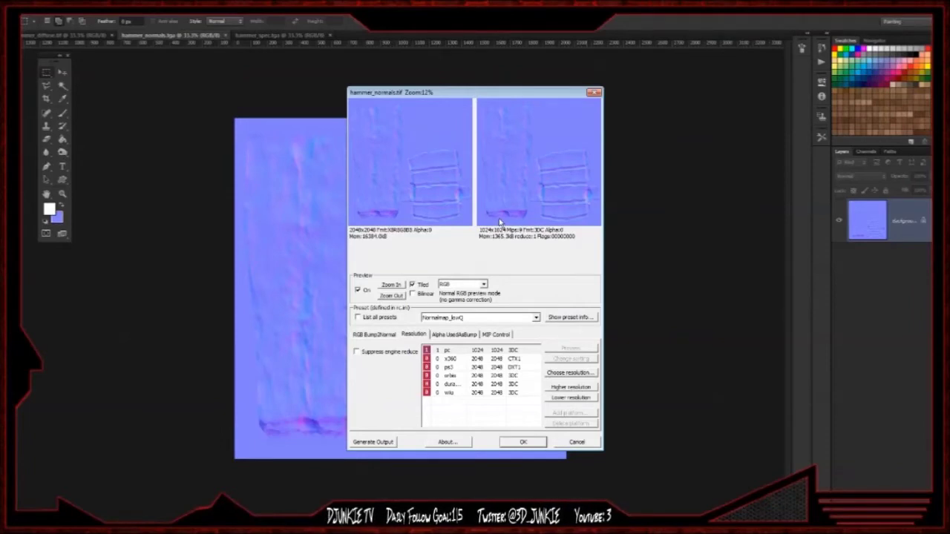
left_click(524, 442)
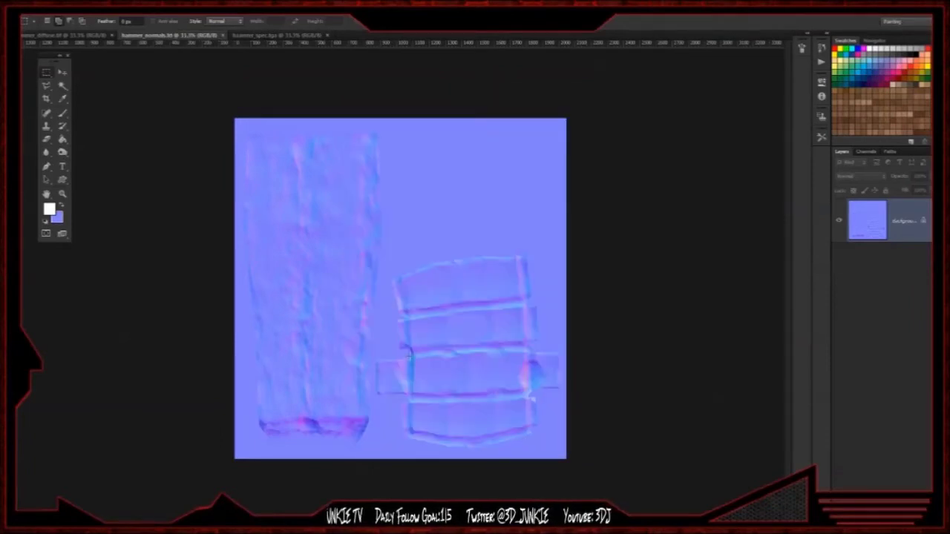
- Begin saving a copy of hammer_spec.tga and choose the recently used Hammer folder as its destination
left_click(265, 35)
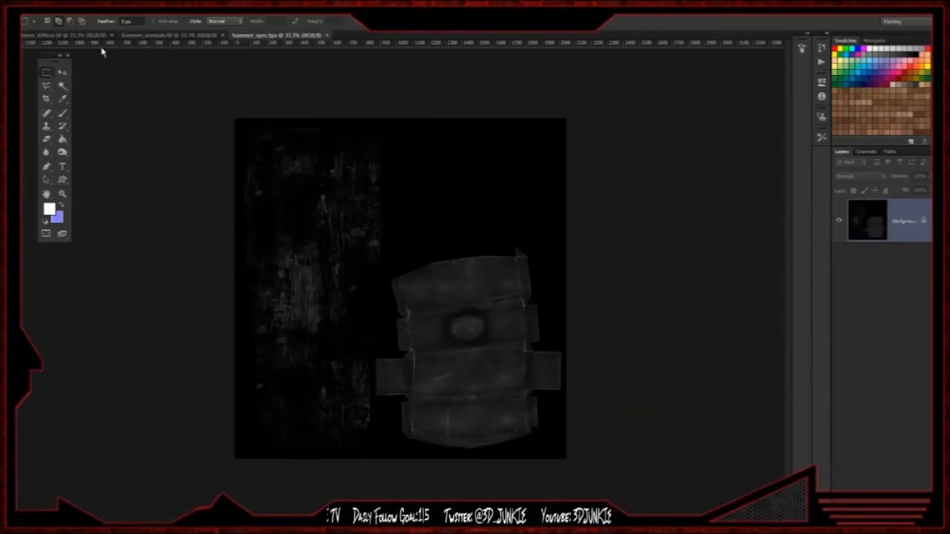
left_click(36, 7)
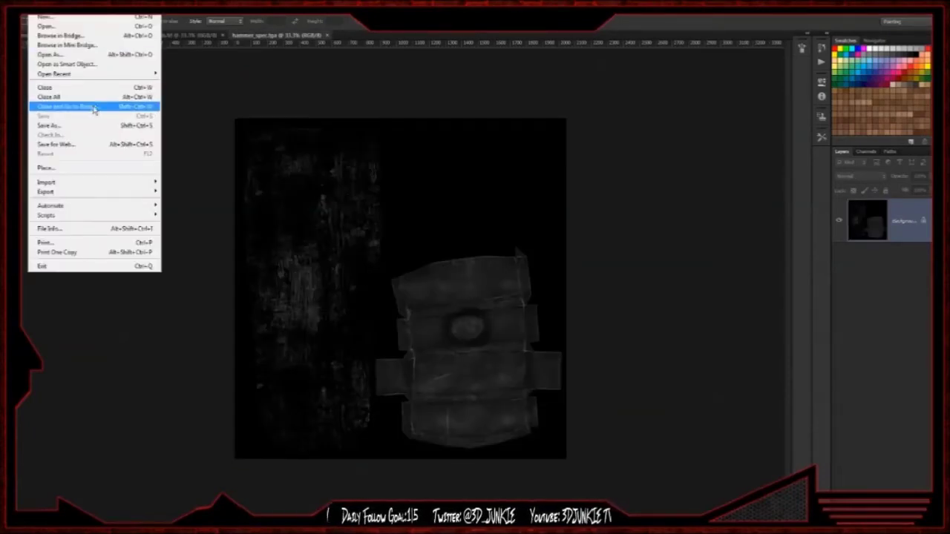
left_click(97, 130)
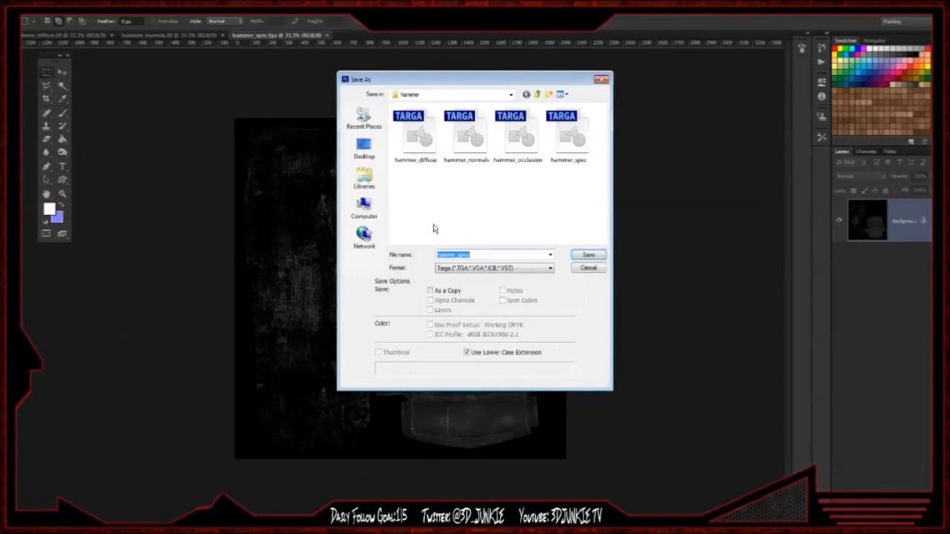
left_click(382, 109)
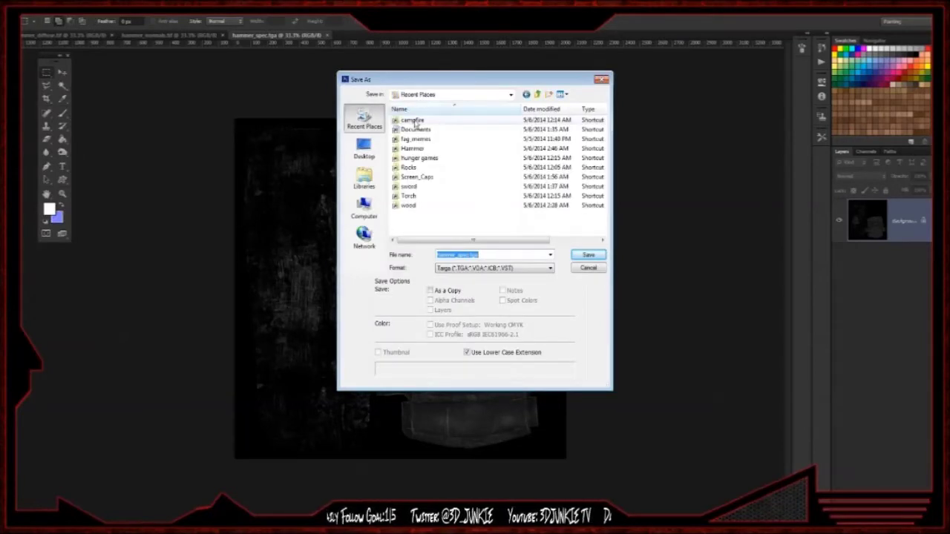
double_click(425, 151)
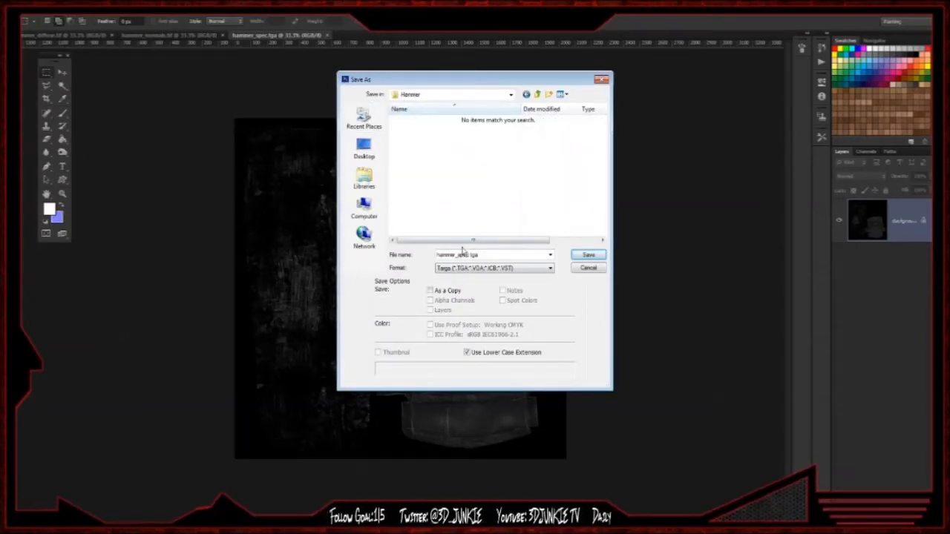
- Save the specular texture as hammer_spec.tif in the CryTIFPlugin format inside Test_Level's Hammer folder
left_click(463, 268)
left_click(474, 305)
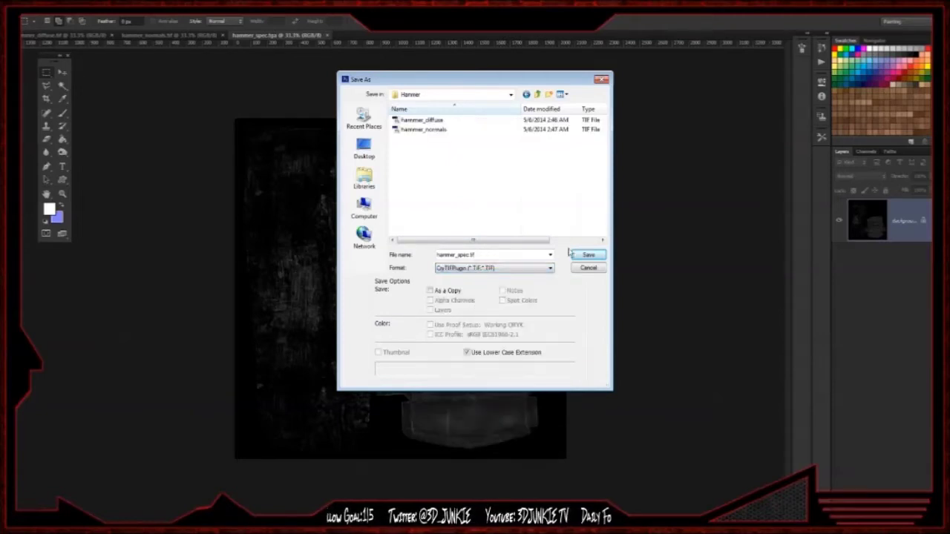
left_click(585, 255)
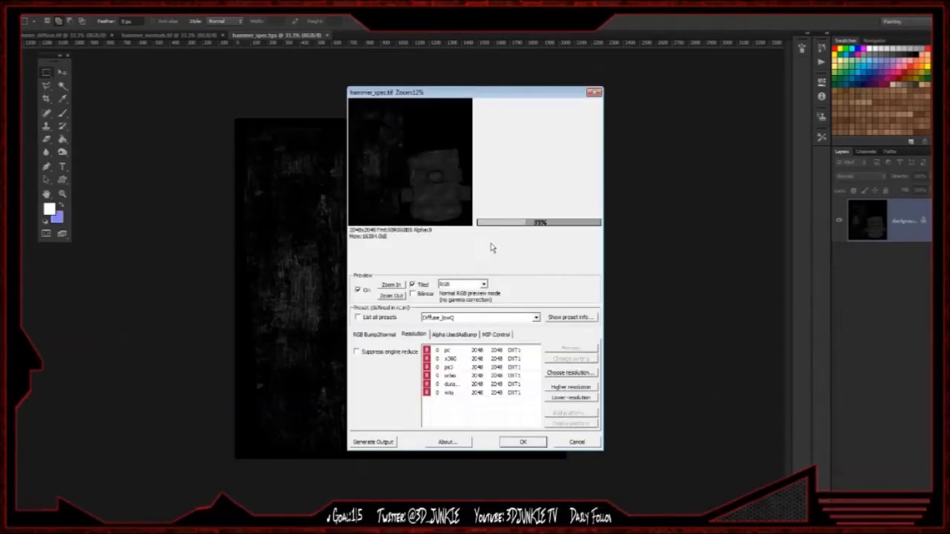
- Apply the Specular_lowQ preset, decline returning to fix the dark texture, lower the pc resolution to 1024 x 1024 and accept the export settings
left_click(535, 321)
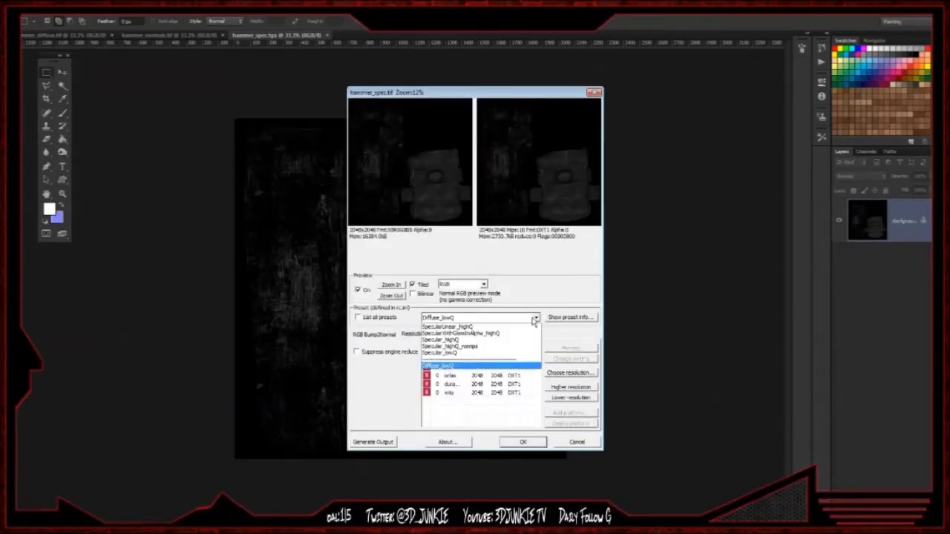
left_click(507, 350)
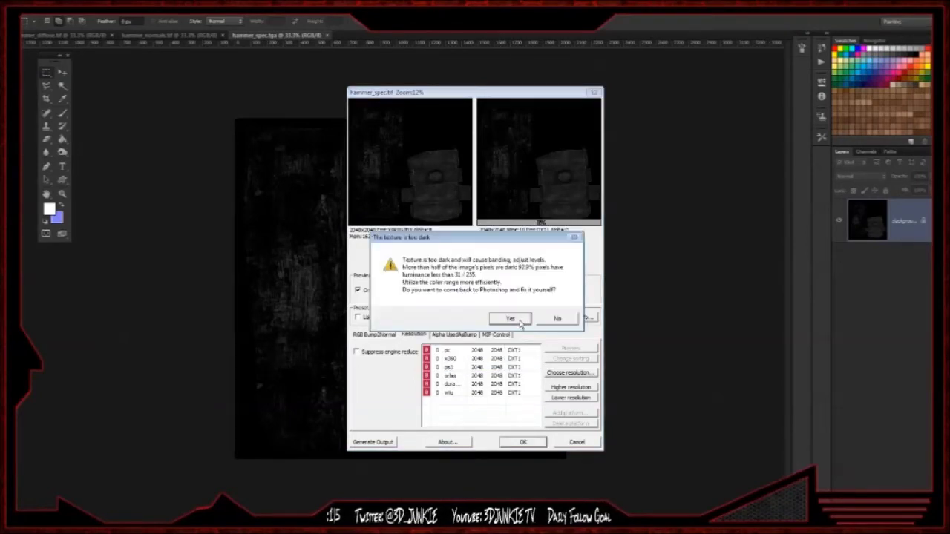
left_click(555, 319)
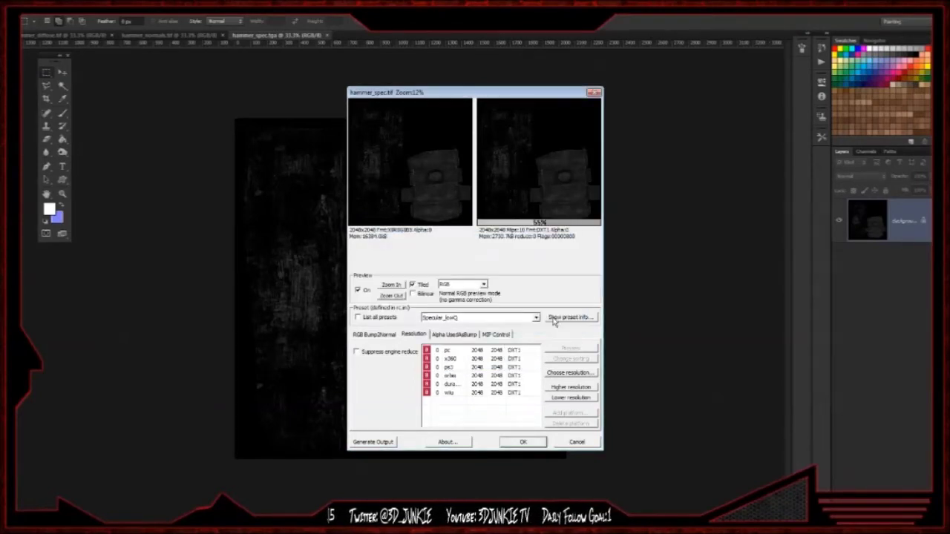
left_click(512, 351)
left_click(572, 398)
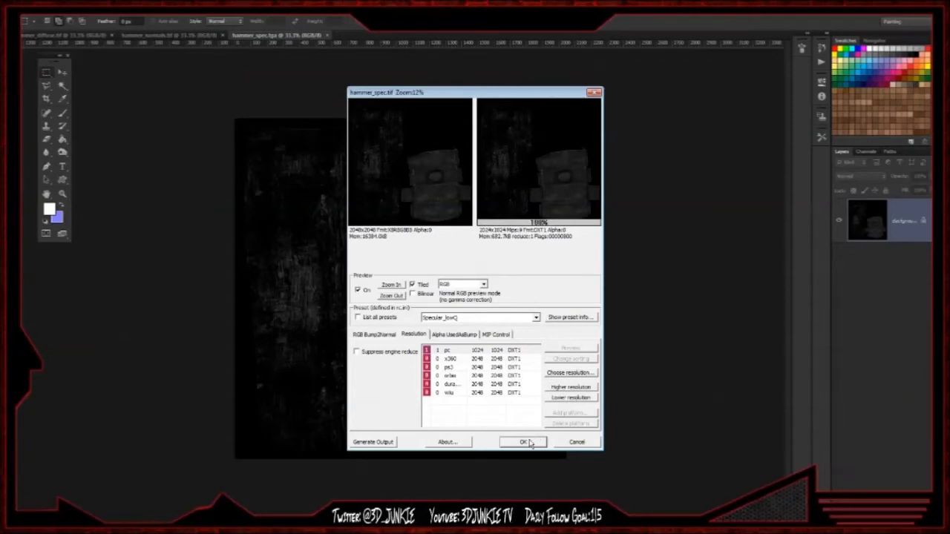
left_click(523, 441)
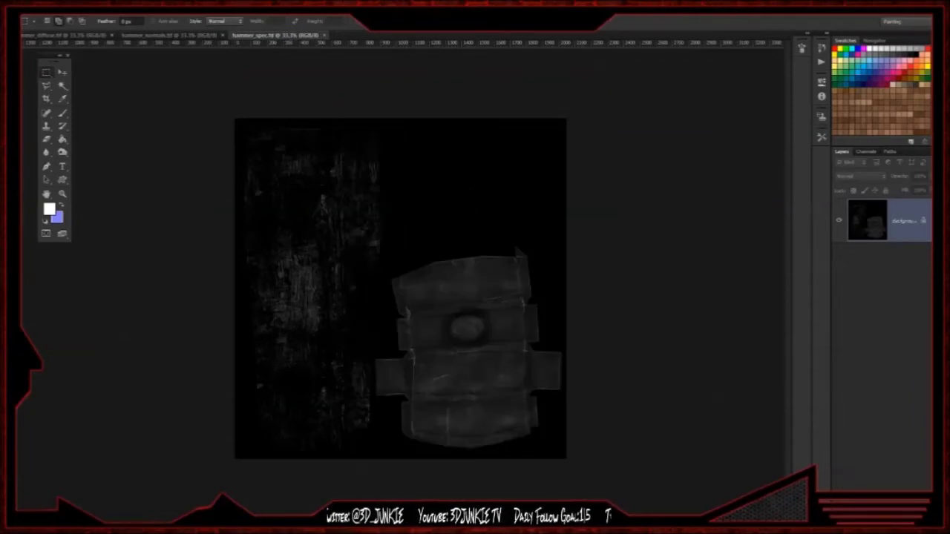
- Leave Photoshop, switch to Maya and select the hammer mesh in the perspective view
left_click(887, 9)
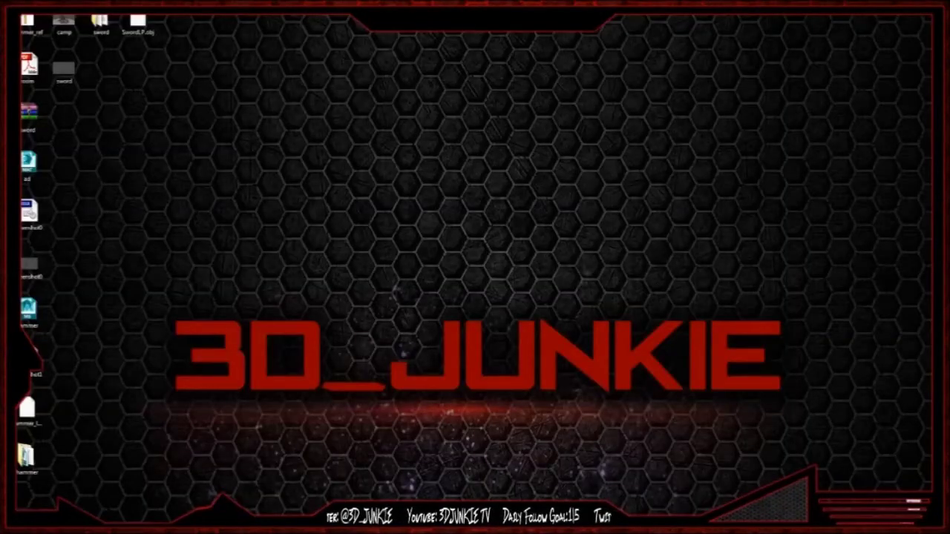
key("alt+Tab")
left_click(466, 260)
left_click(368, 229)
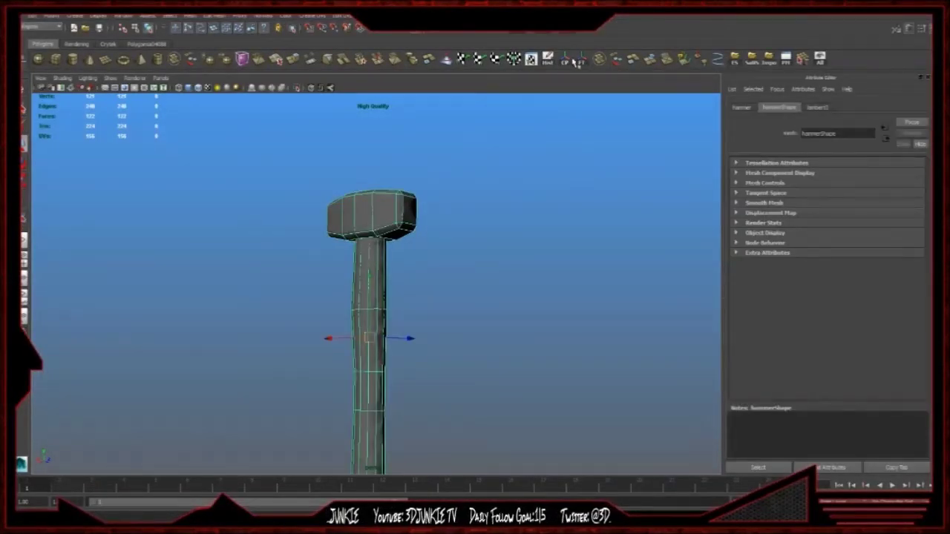
- Change the hammer's Lambert material to the Phong type and rename it hammer_mat
left_click(818, 107)
double_click(831, 133)
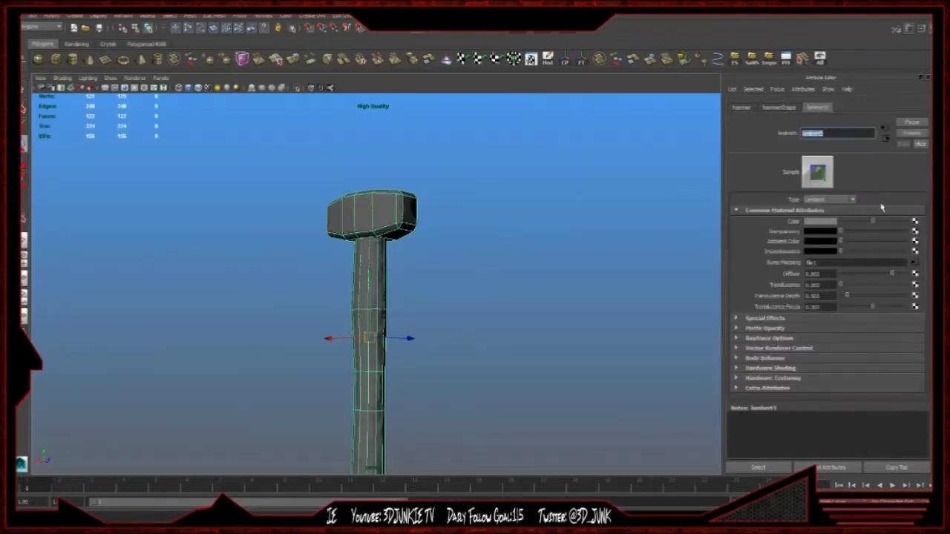
left_click(828, 199)
left_click(827, 245)
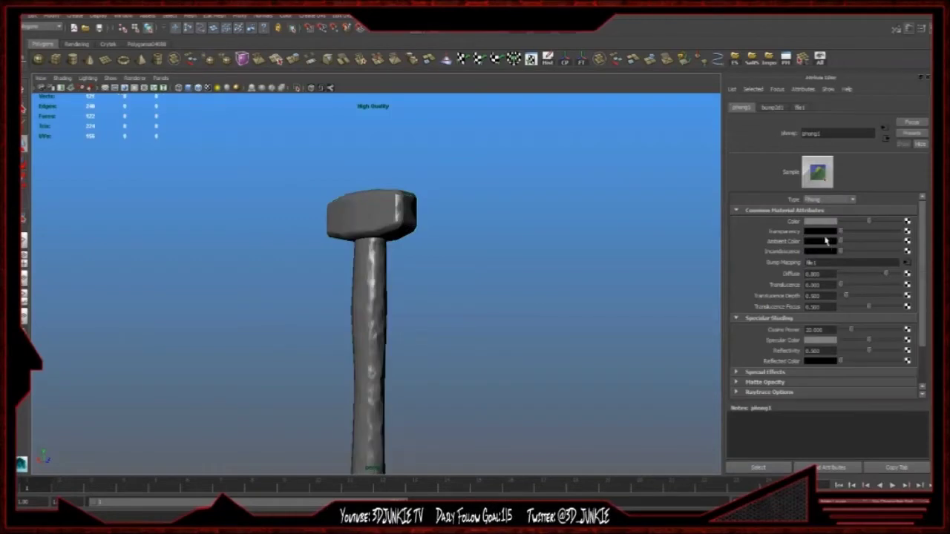
double_click(849, 135)
type("han")
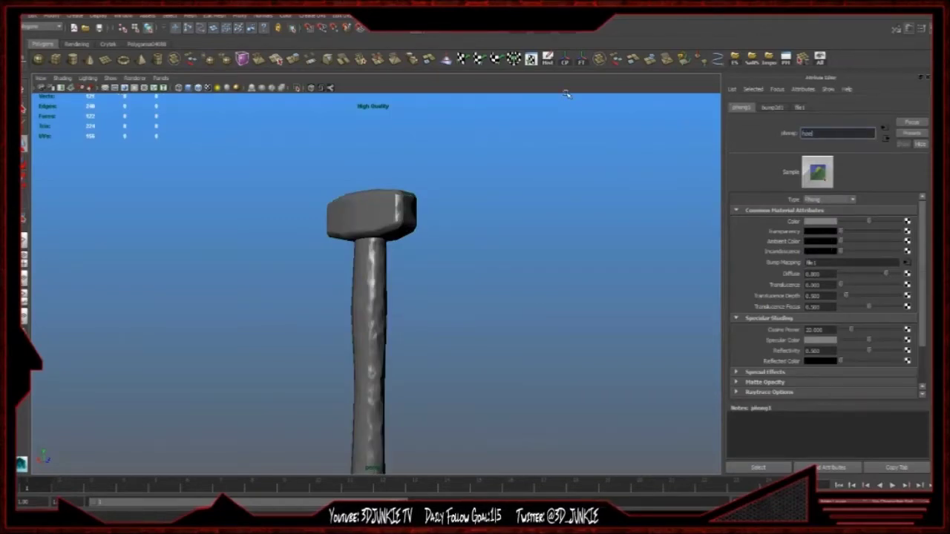
key("Return")
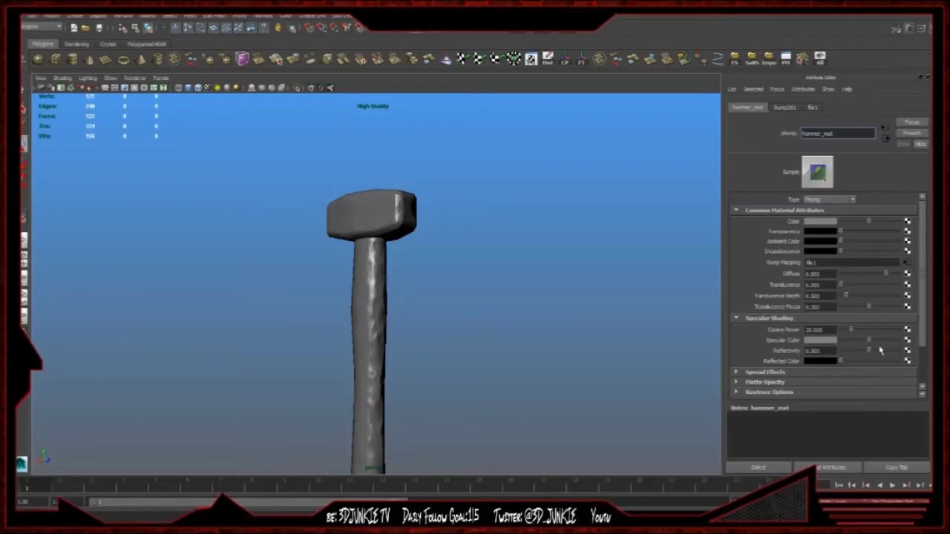
- Connect a File texture to hammer_mat's specular color and start browsing for its image
left_click(906, 340)
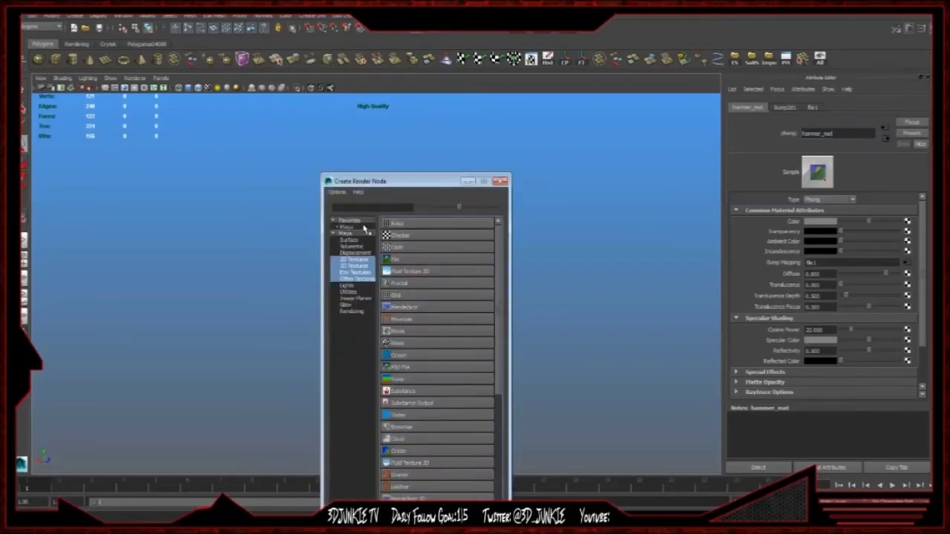
left_click(418, 259)
left_click(911, 249)
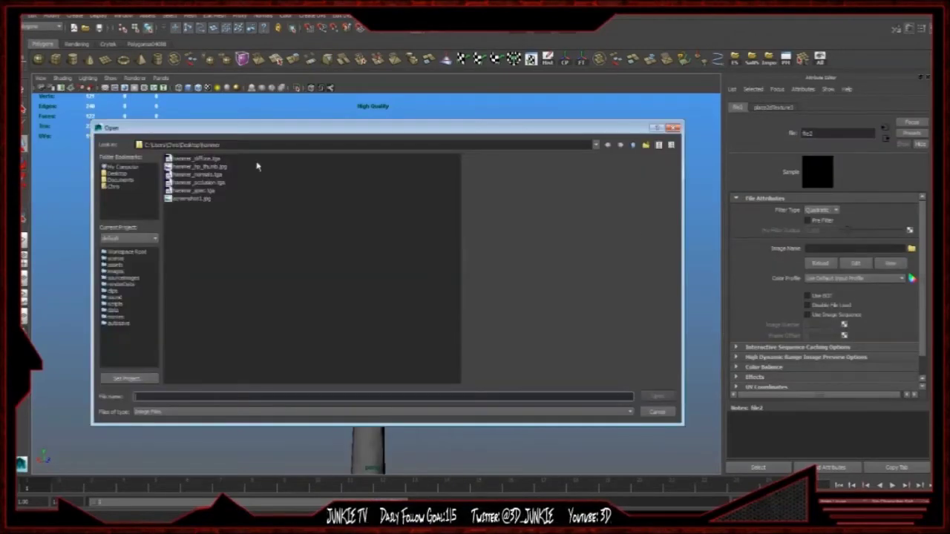
- Load hammer_spec.tif from D:\Cry\GameSDK\Levels\Test_Level\Hammer as the specular color image
left_click(132, 167)
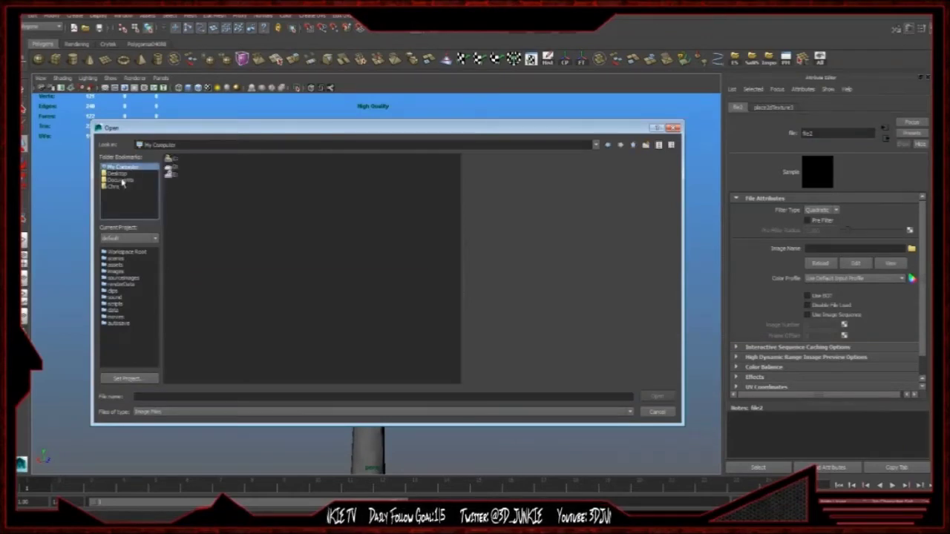
left_click(169, 169)
double_click(169, 170)
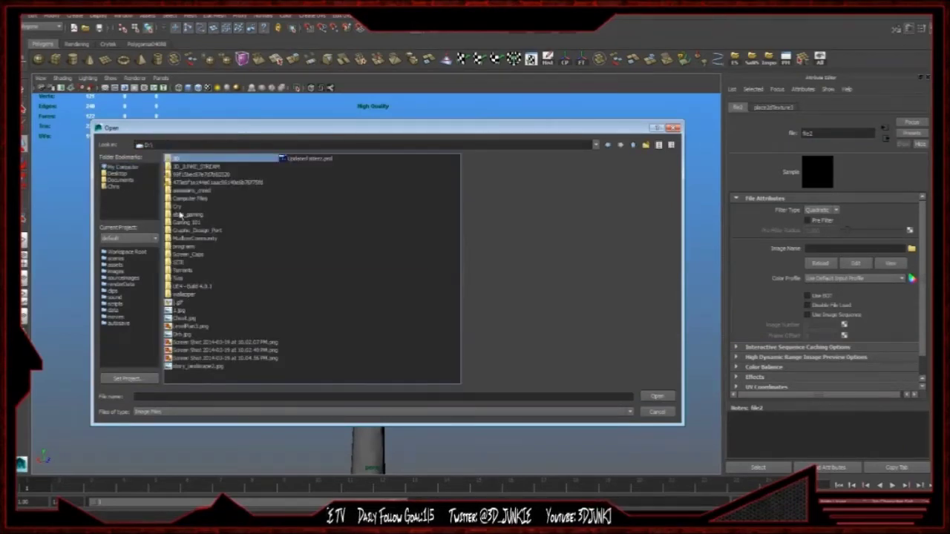
double_click(180, 207)
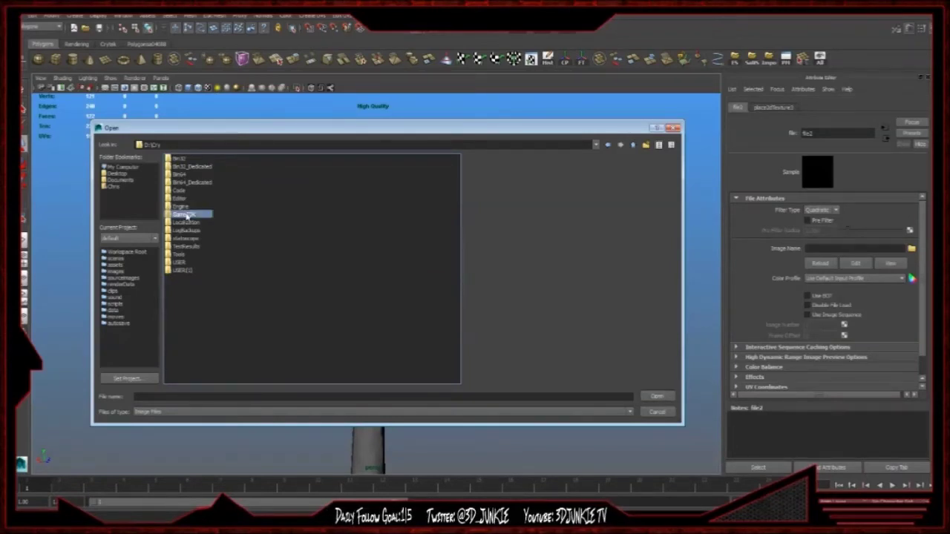
double_click(185, 214)
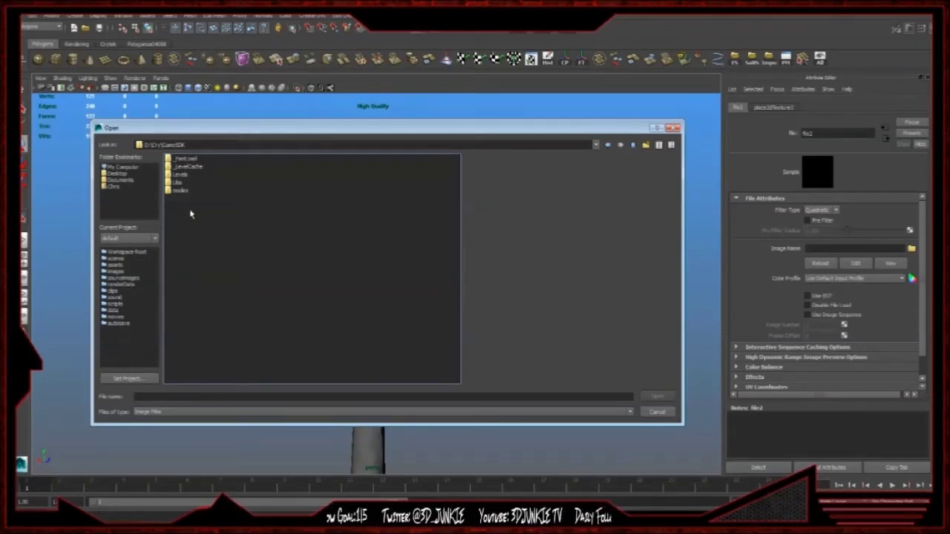
double_click(182, 176)
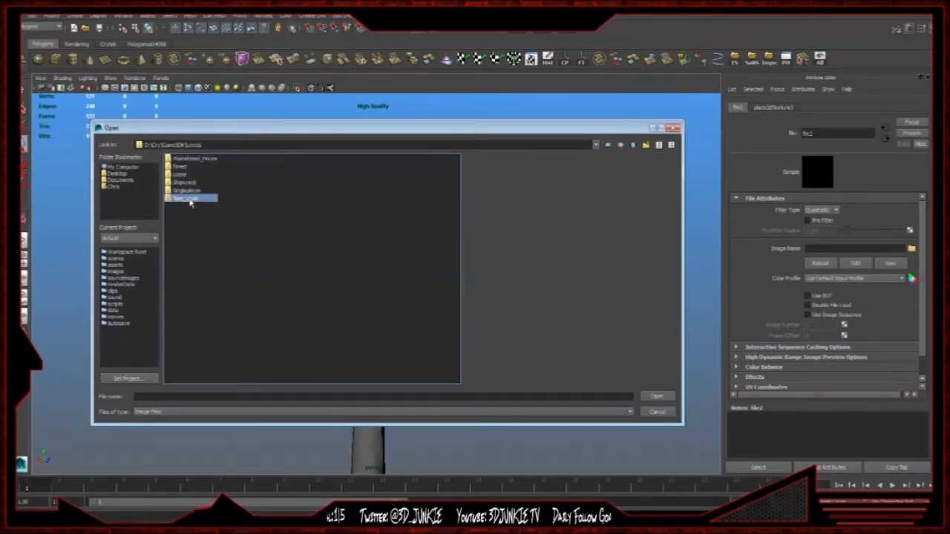
double_click(190, 202)
double_click(186, 206)
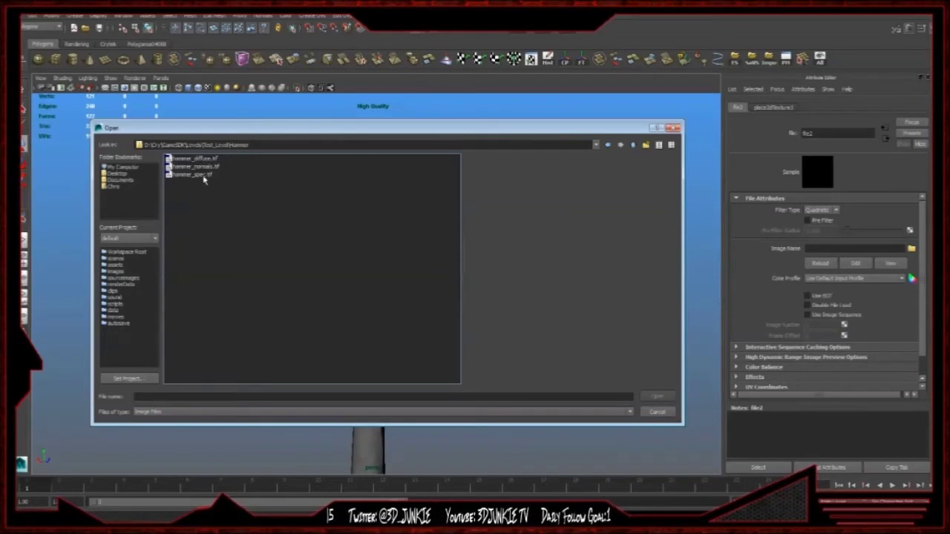
left_click(194, 175)
left_click(657, 397)
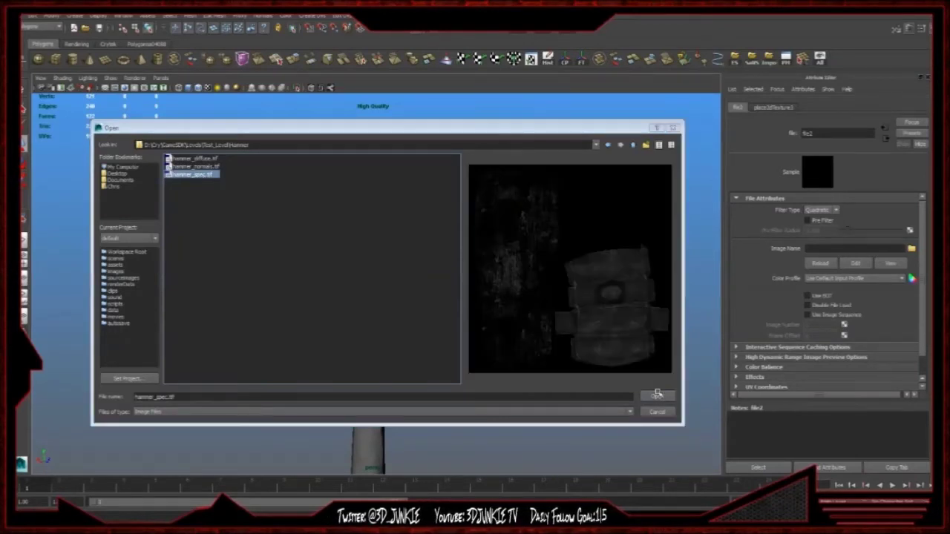
- Reselect the hammer, open the file node behind hammer_mat's bump mapping and start browsing for a replacement image
left_click(363, 247)
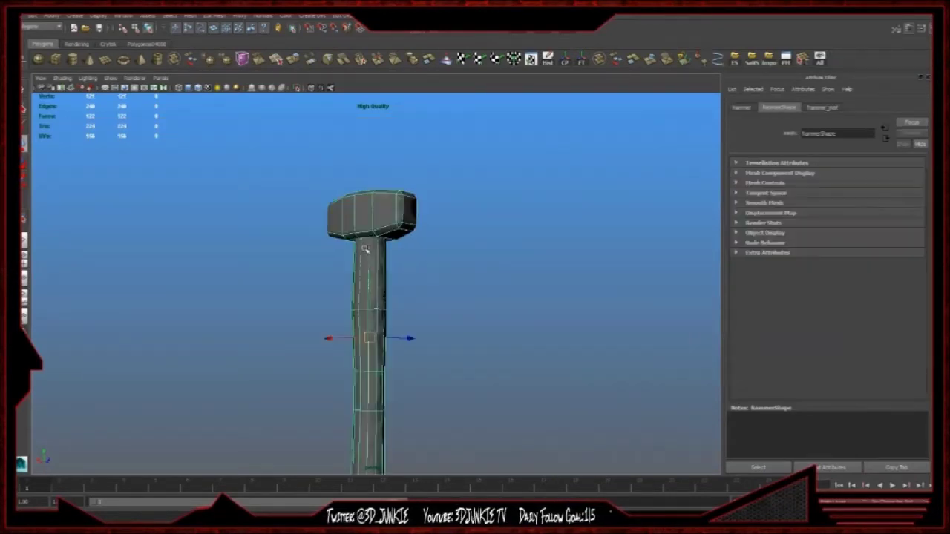
left_click(829, 108)
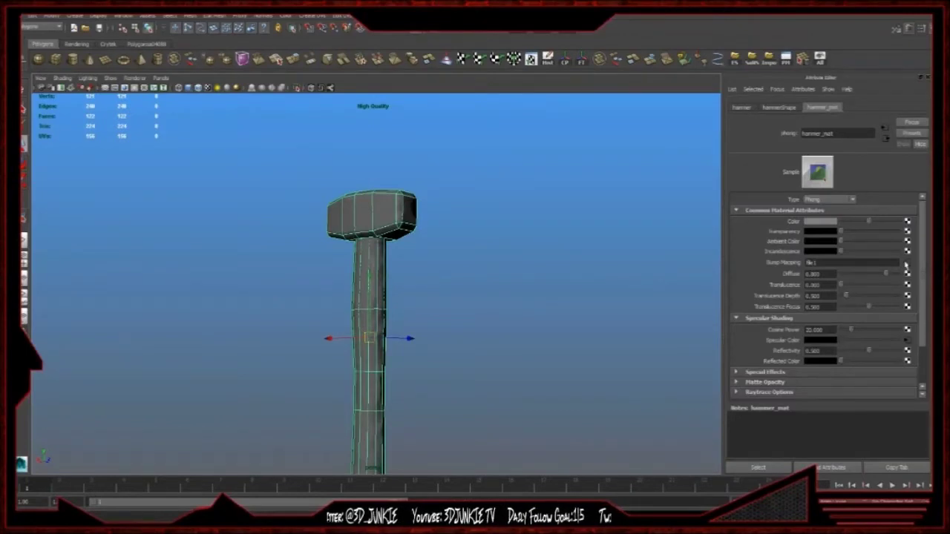
left_click(906, 263)
left_click(911, 250)
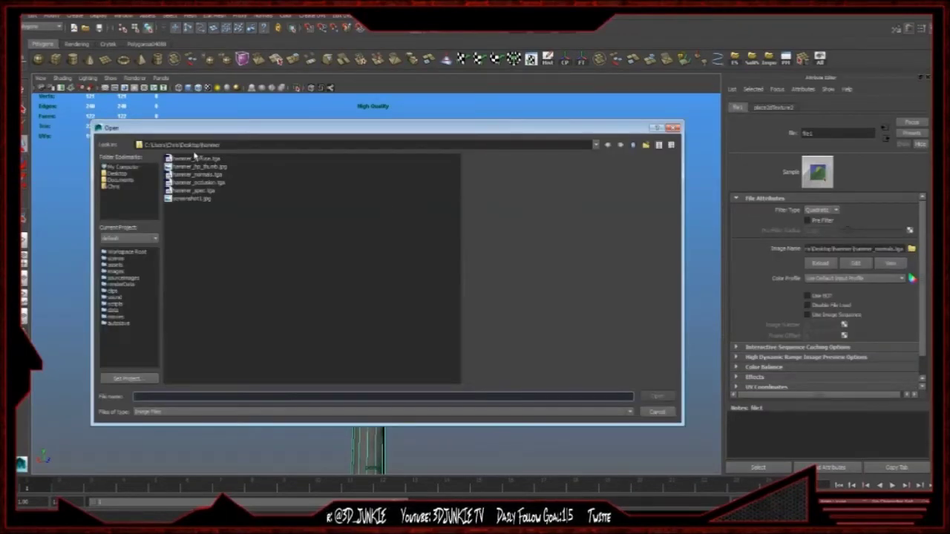
- Replace the bump image with hammer_normals.tif from D:\Cry\GameSDK\Levels\Test_Level\Hammer
left_click(128, 168)
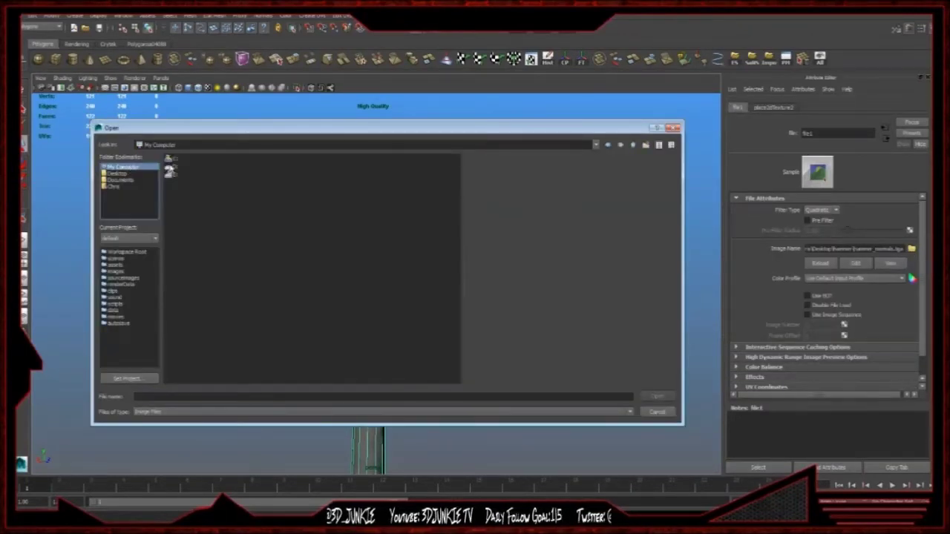
double_click(173, 168)
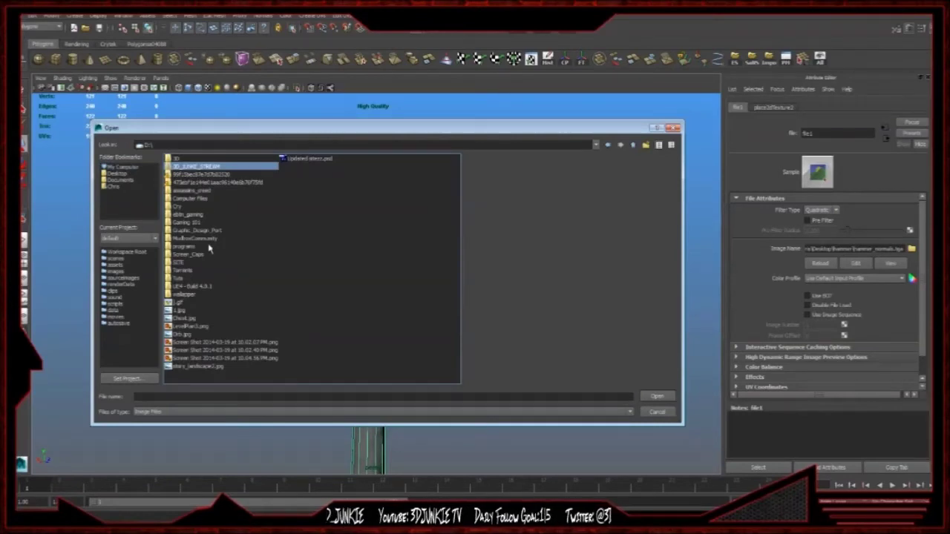
double_click(180, 207)
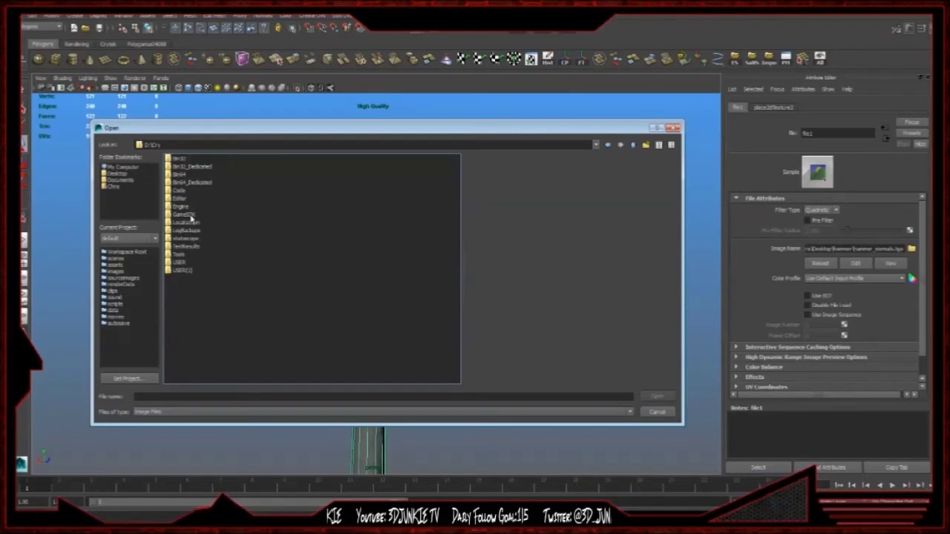
double_click(191, 214)
double_click(180, 175)
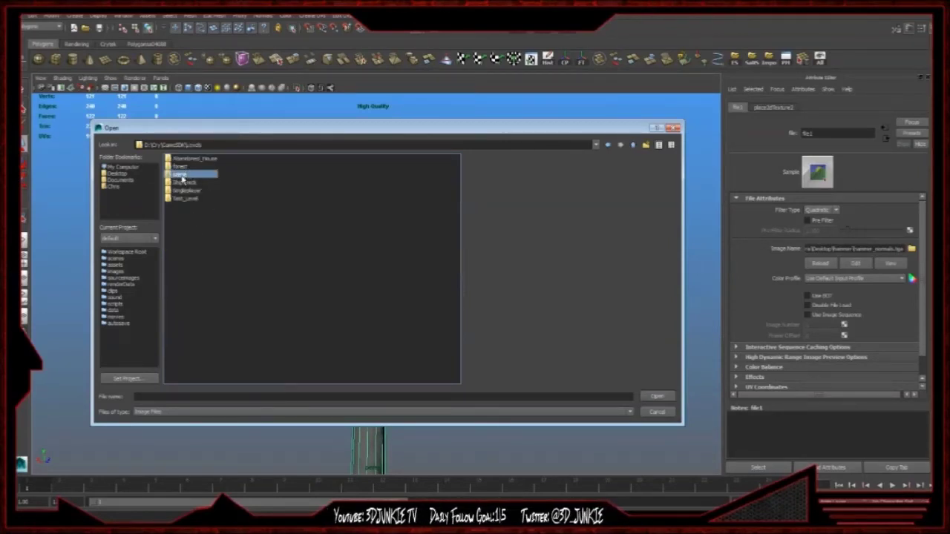
double_click(186, 198)
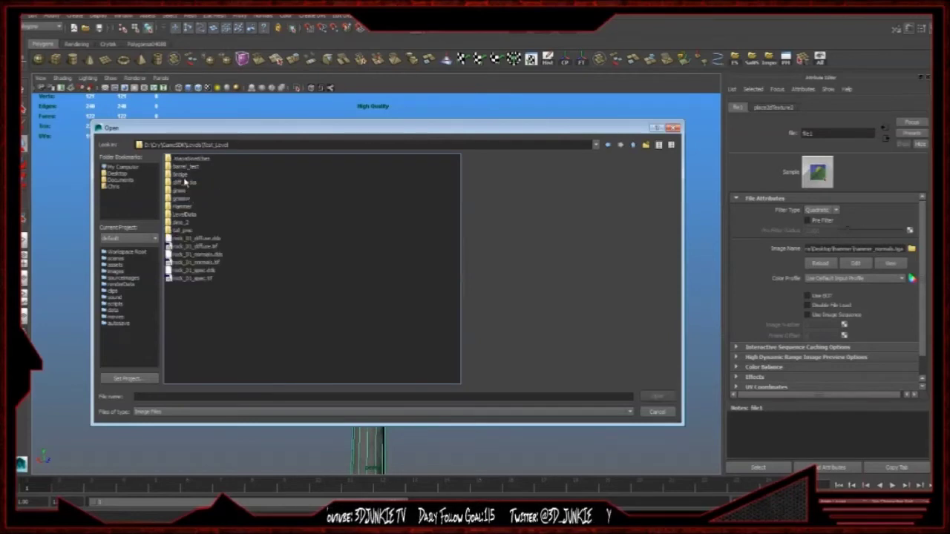
left_click(186, 207)
double_click(187, 207)
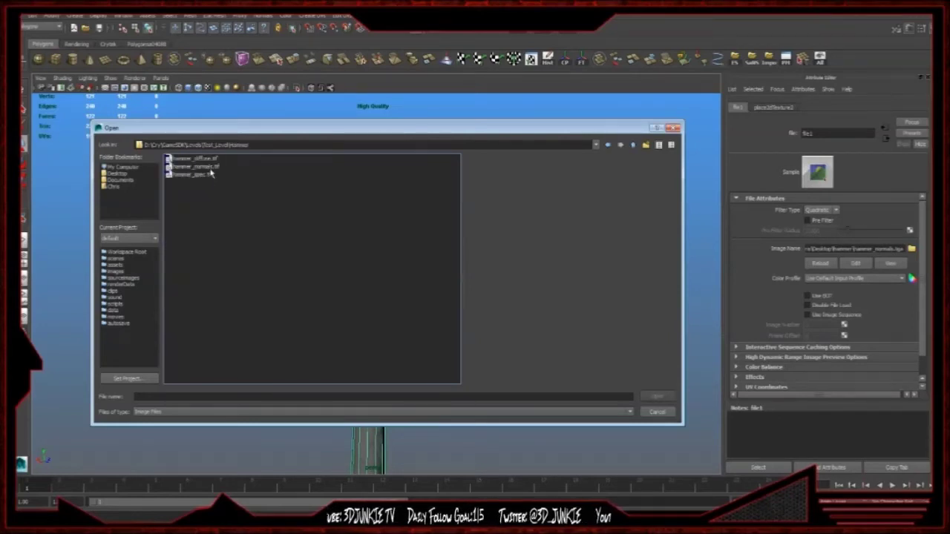
left_click(210, 169)
left_click(656, 399)
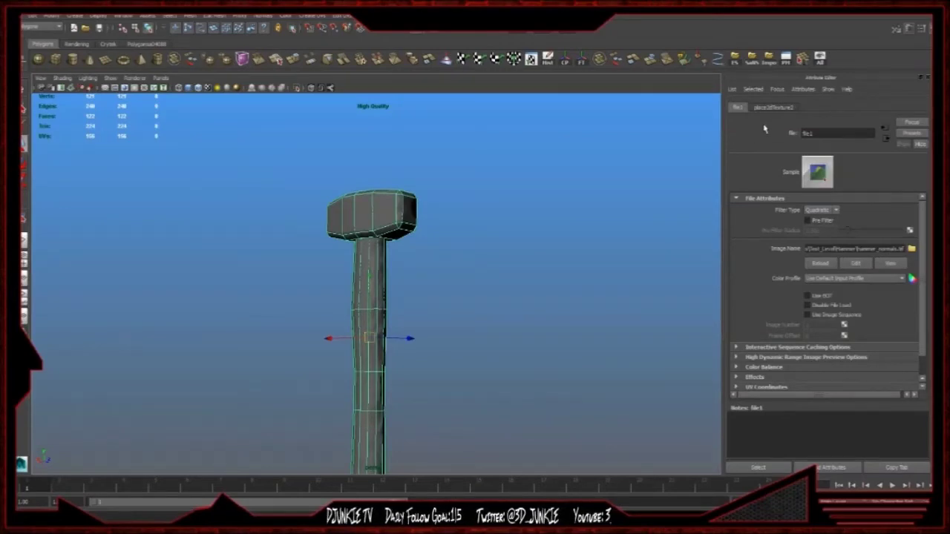
- Connect a File texture to hammer_mat's color and load hammer_diffuse.tif from Test_Level's Hammer folder
left_click(572, 186)
left_click(362, 227)
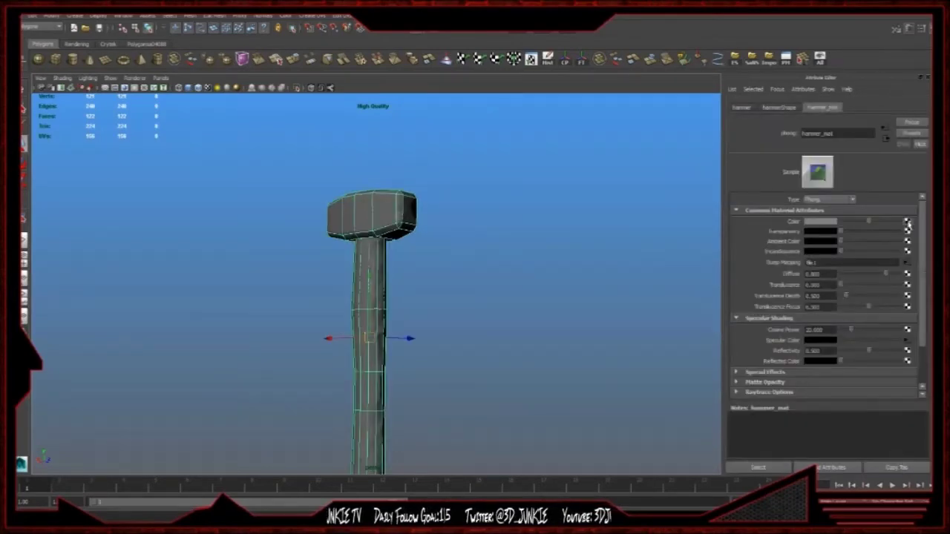
left_click(907, 220)
left_click(410, 269)
left_click(912, 250)
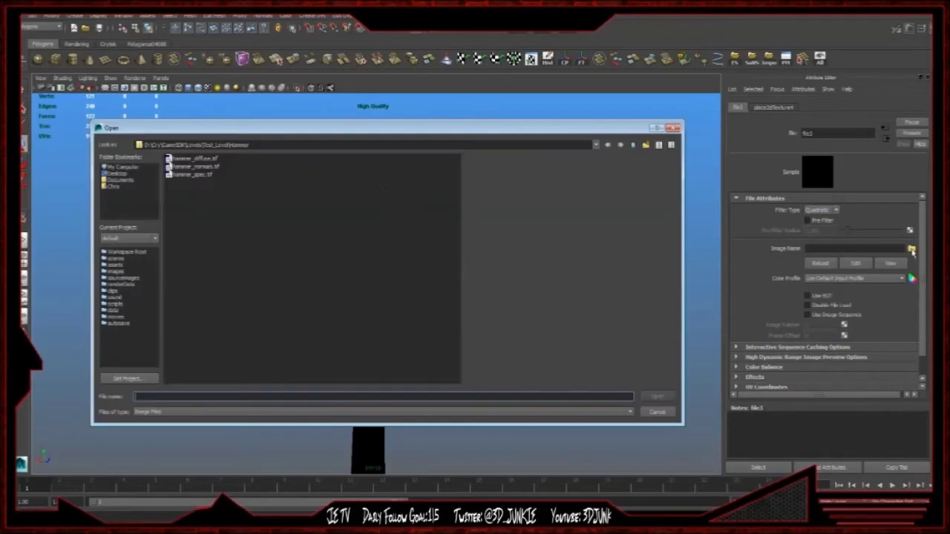
left_click(210, 160)
left_click(663, 399)
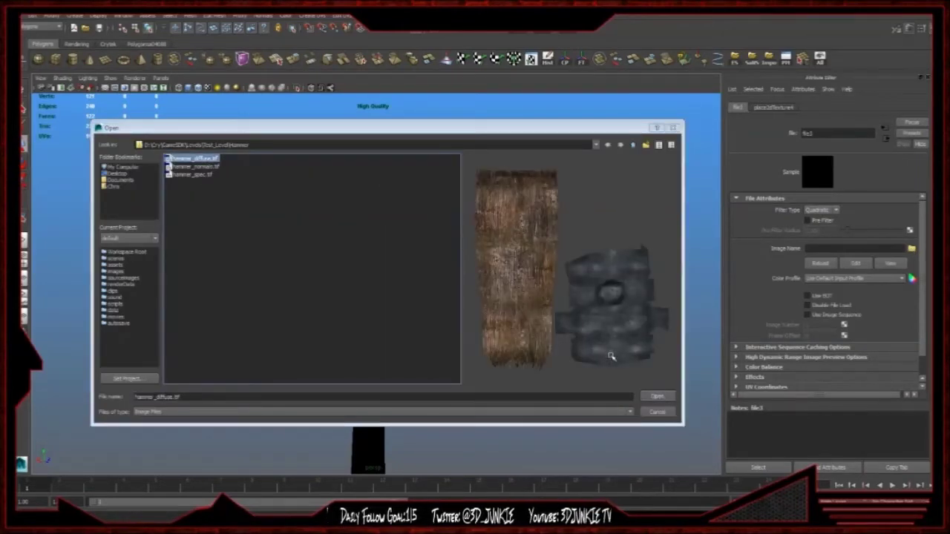
- Inspect the textured hammer's head and handle from several angles and distances
left_click_drag(569, 268, 322, 272, "alt")
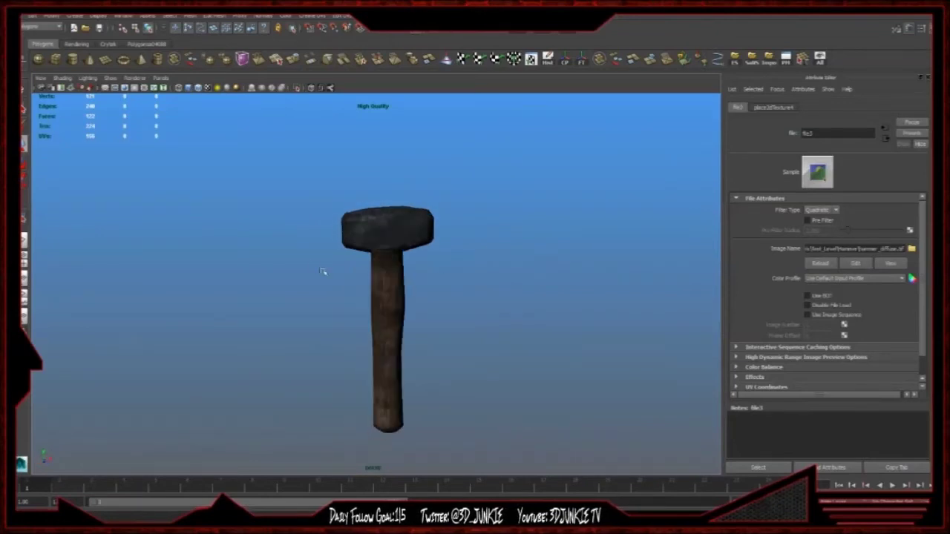
right_click_drag(322, 272, 542, 293, "alt")
left_click_drag(541, 293, 480, 209, "alt")
right_click_drag(482, 210, 443, 190, "alt")
left_click_drag(443, 190, 502, 216, "alt")
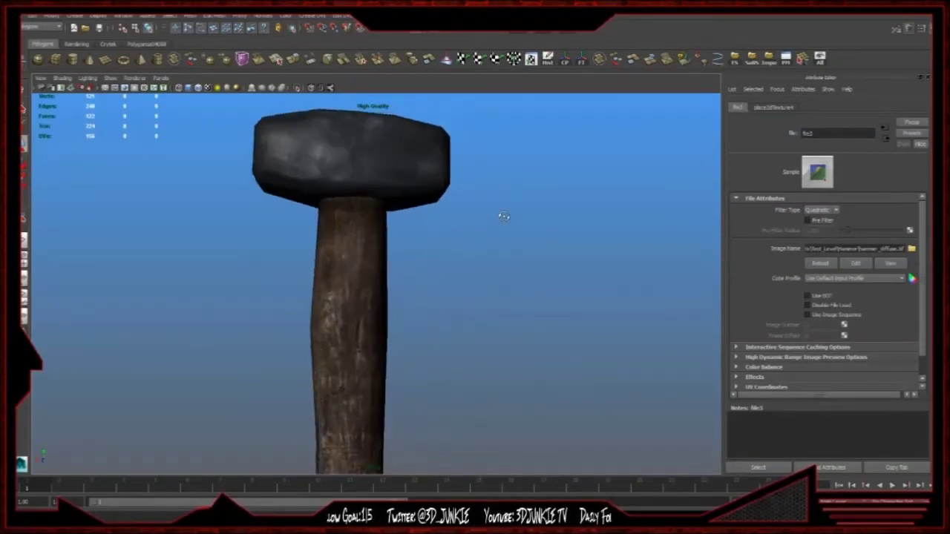
middle_click_drag(348, 216, 378, 280, "alt")
right_click_drag(378, 280, 489, 267, "alt")
left_click_drag(489, 268, 567, 282, "alt")
- Select the hammer, break the connection on hammer_mat's transparency, and deselect the hammer
left_click(322, 212)
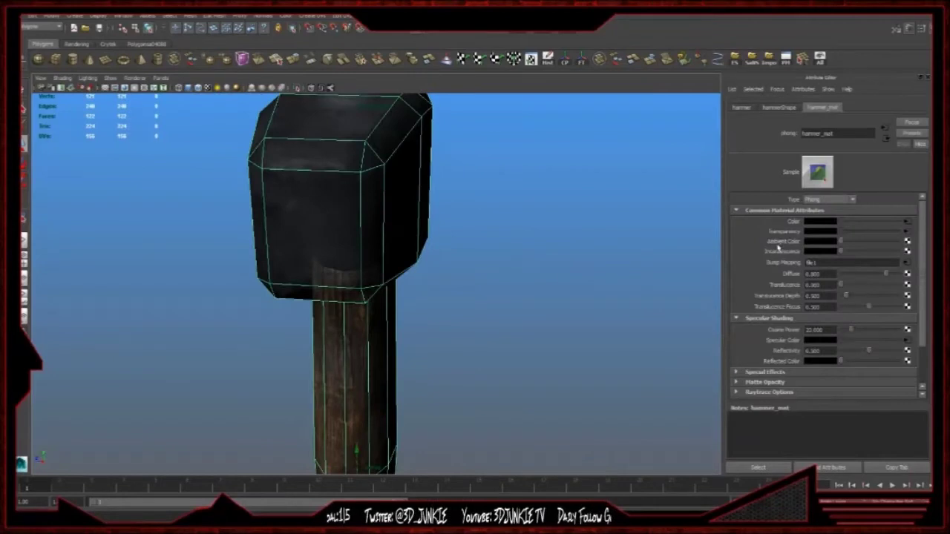
right_click(800, 234)
left_click(817, 257)
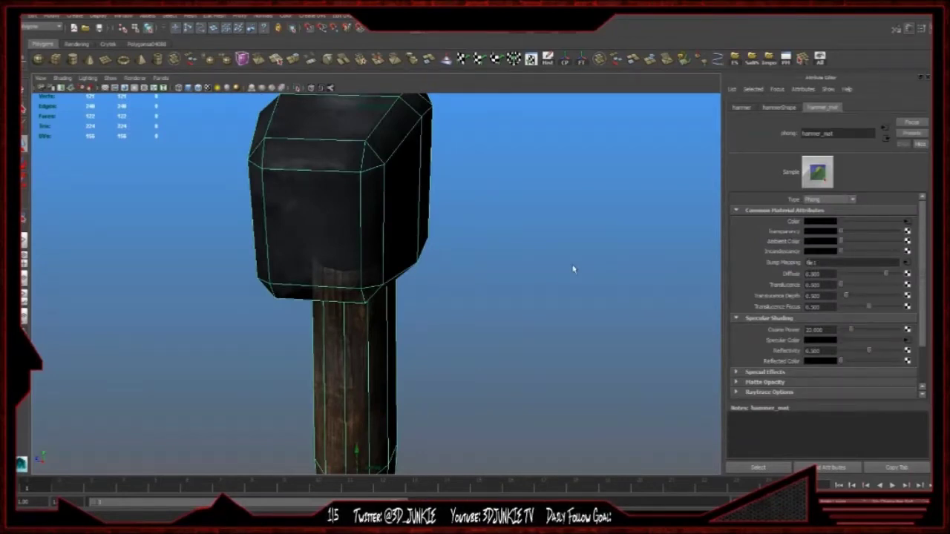
left_click(554, 271)
- Switch the perspective view's renderer from High Quality to Viewport 2.0
left_click_drag(554, 272, 484, 237, "alt")
right_click_drag(484, 237, 383, 232, "alt")
left_click_drag(383, 232, 316, 227, "alt")
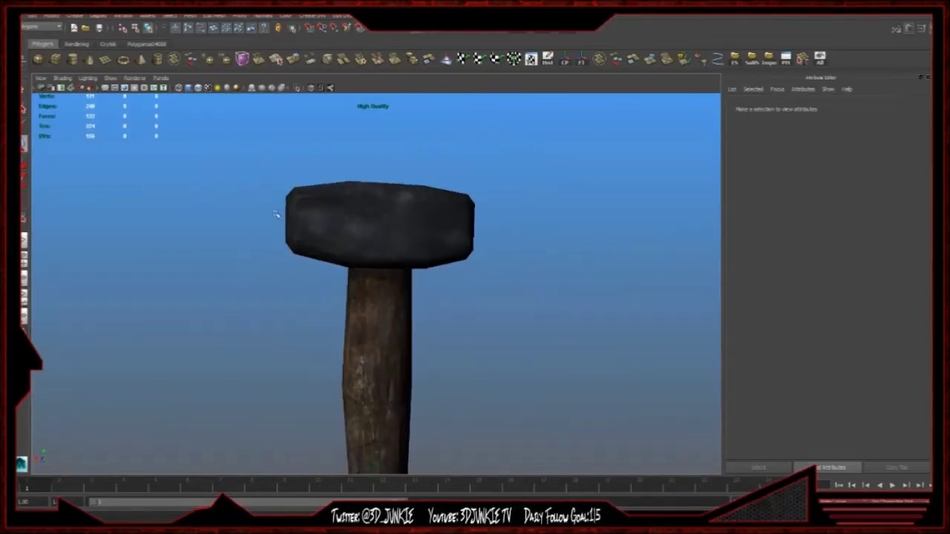
right_click_drag(316, 227, 393, 227, "alt")
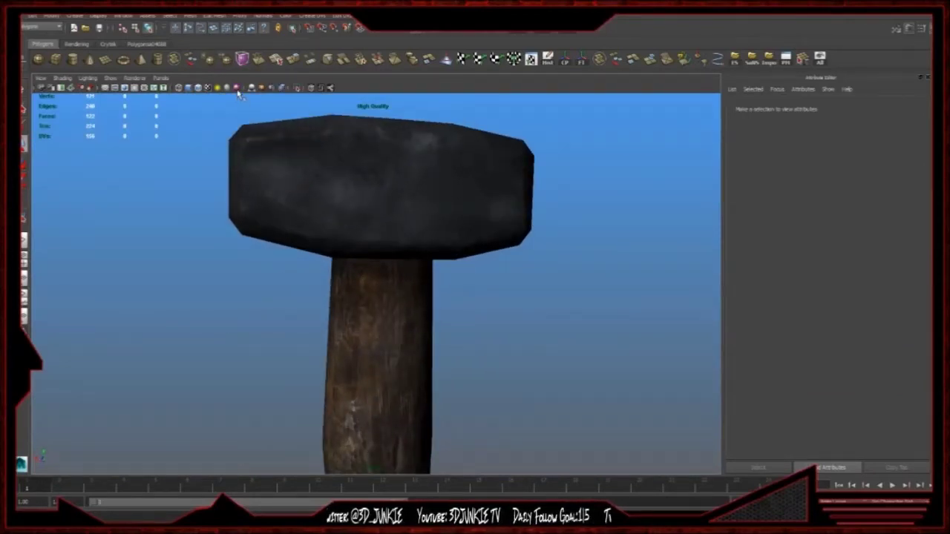
left_click(237, 88)
- Toggle the textured display off and on and examine the hammer's head and handle from all sides
left_click_drag(541, 295, 445, 271, "alt")
right_click_drag(445, 271, 325, 278, "alt")
left_click_drag(325, 277, 453, 324, "alt")
right_click_drag(453, 325, 416, 293, "alt")
left_click_drag(416, 294, 416, 252, "alt")
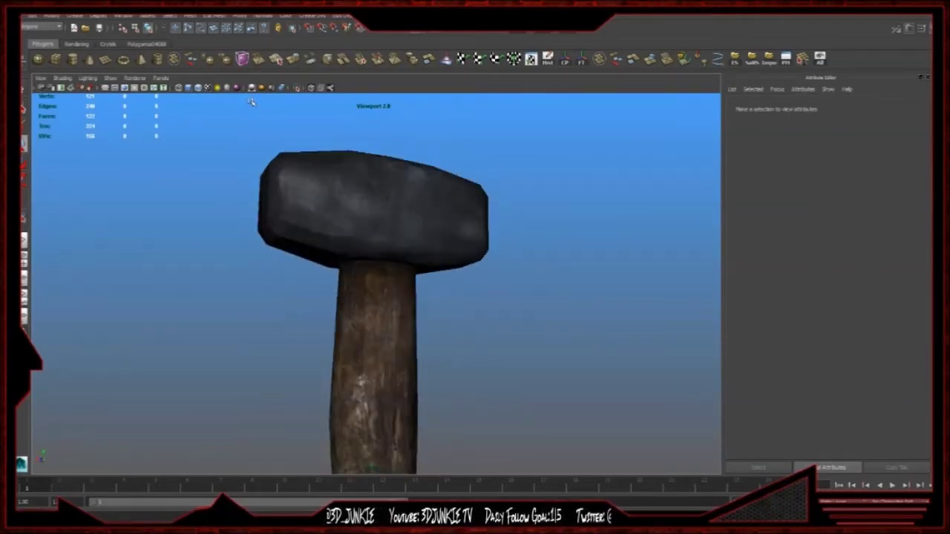
left_click(208, 88)
left_click(208, 87)
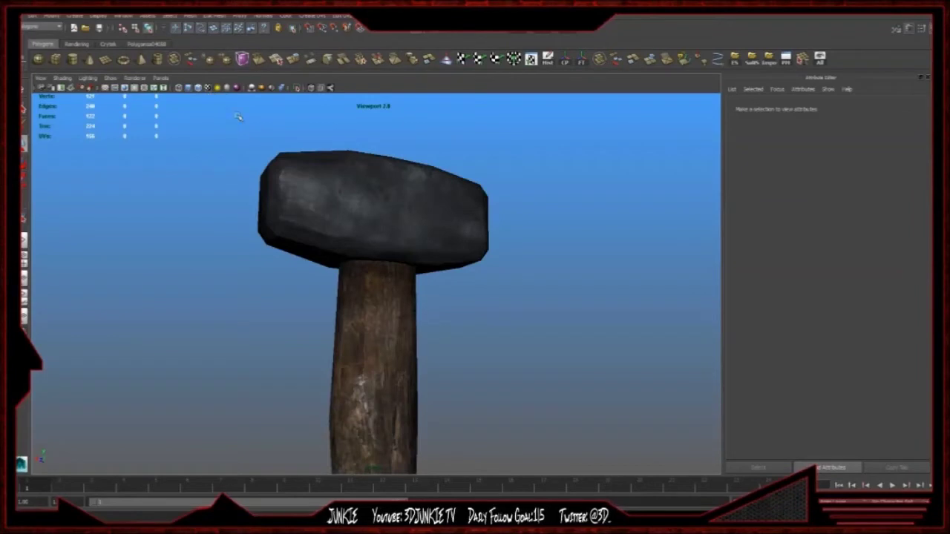
right_click_drag(349, 212, 185, 190, "alt")
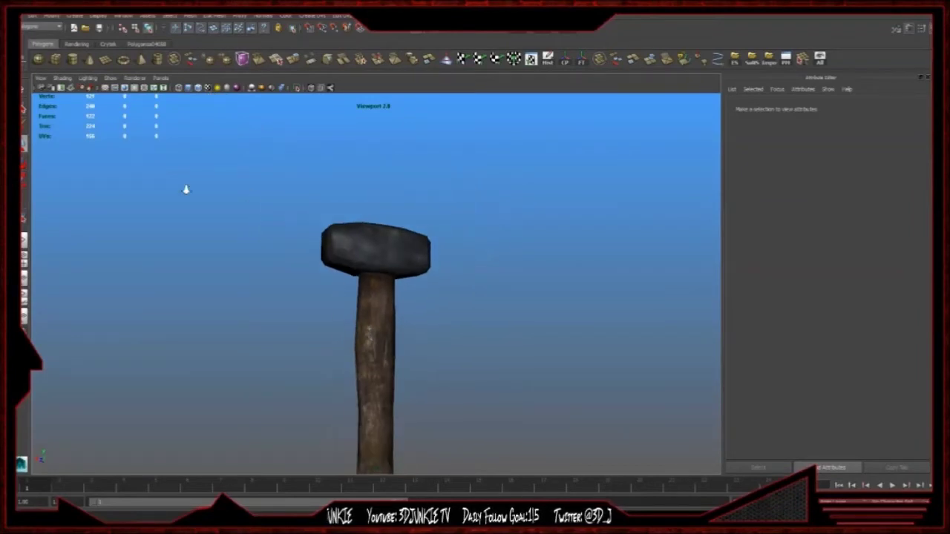
left_click_drag(187, 189, 337, 276, "alt")
middle_click_drag(337, 276, 346, 191, "alt")
left_click_drag(346, 191, 180, 218, "alt")
right_click_drag(181, 219, 595, 348, "alt")
left_click_drag(402, 302, 403, 299, "alt")
right_click_drag(416, 302, 332, 239, "alt")
left_click(291, 233)
key("f")
left_click(505, 299)
left_click_drag(504, 299, 334, 289, "alt")
right_click_drag(334, 290, 390, 286, "alt")
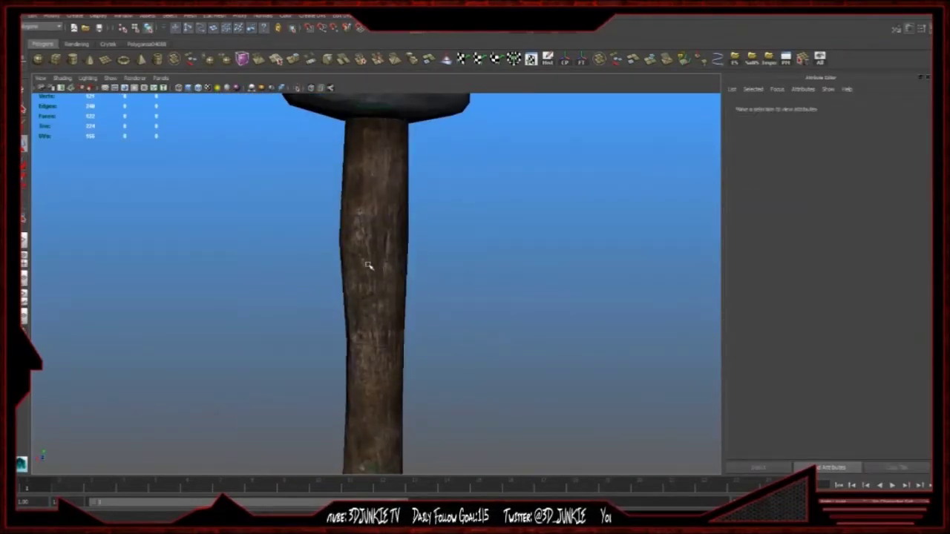
- Select the hammer, close the Attribute Editor, and show the Outliner beside the perspective view
left_click(360, 269)
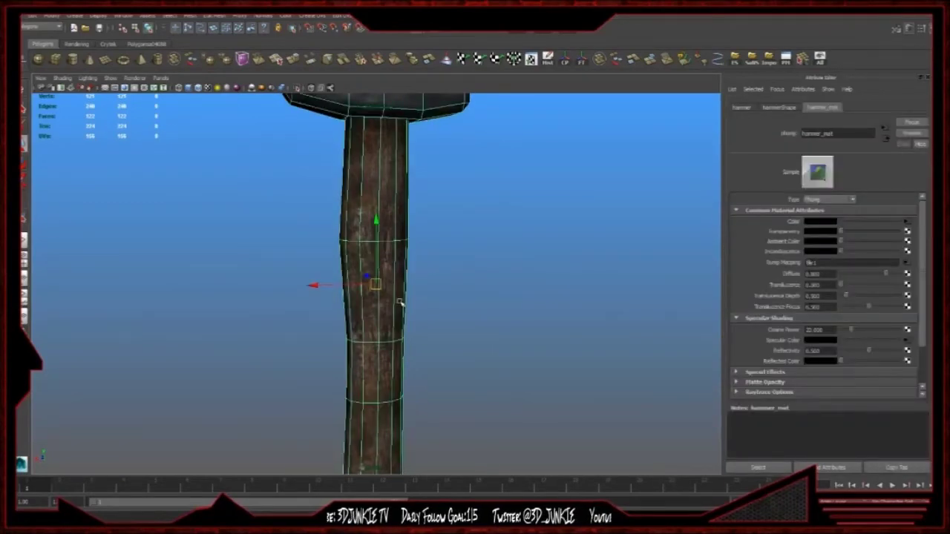
left_click(926, 79)
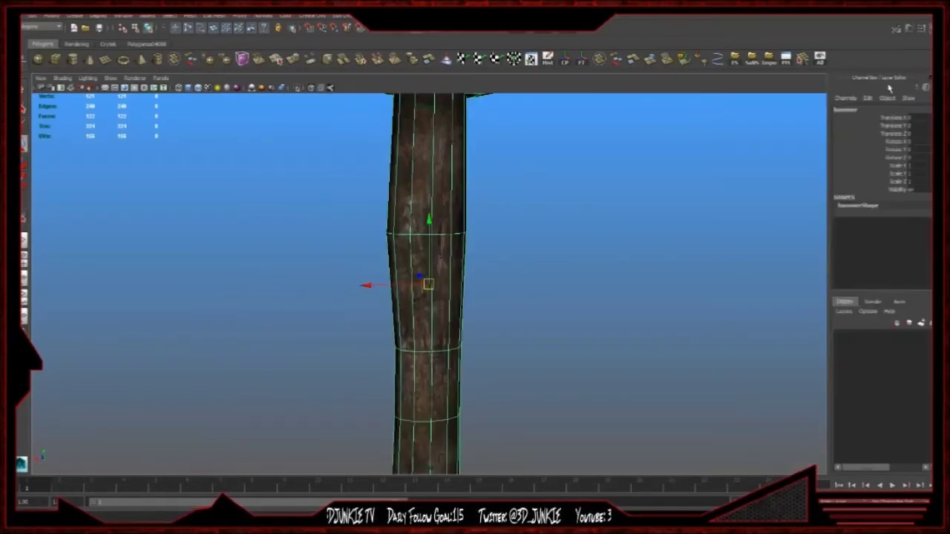
left_click(25, 279)
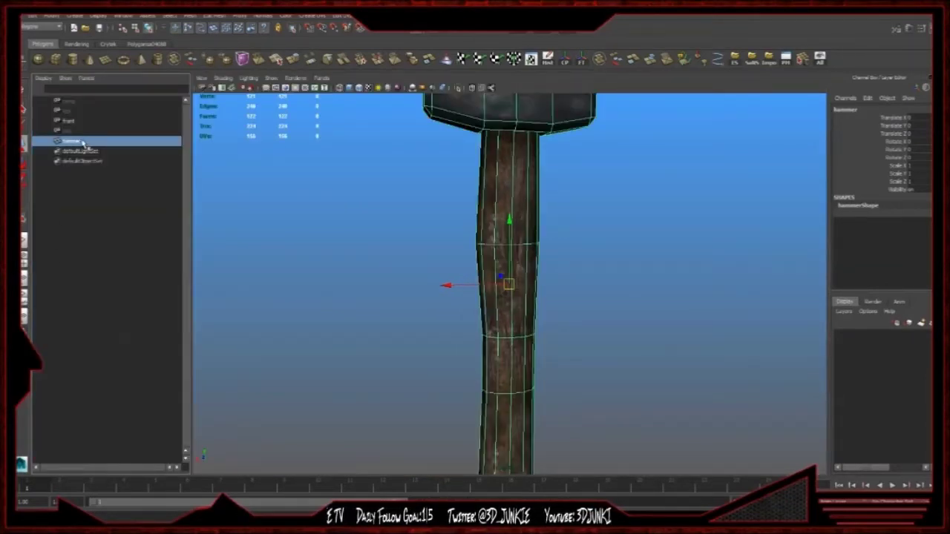
- Group the hammer mesh and name the group hammer_group
key("ctrl+g")
double_click(88, 141)
type("h")
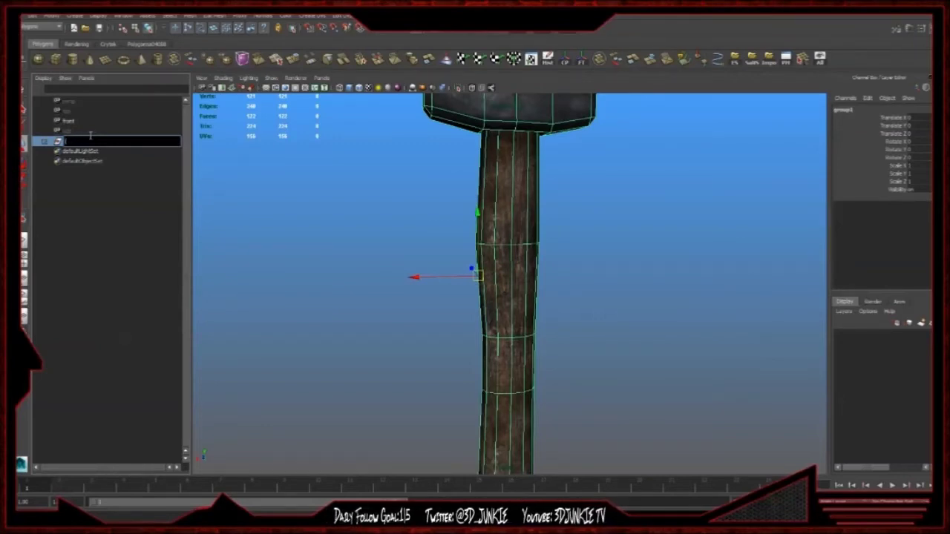
type("ammer_grp")
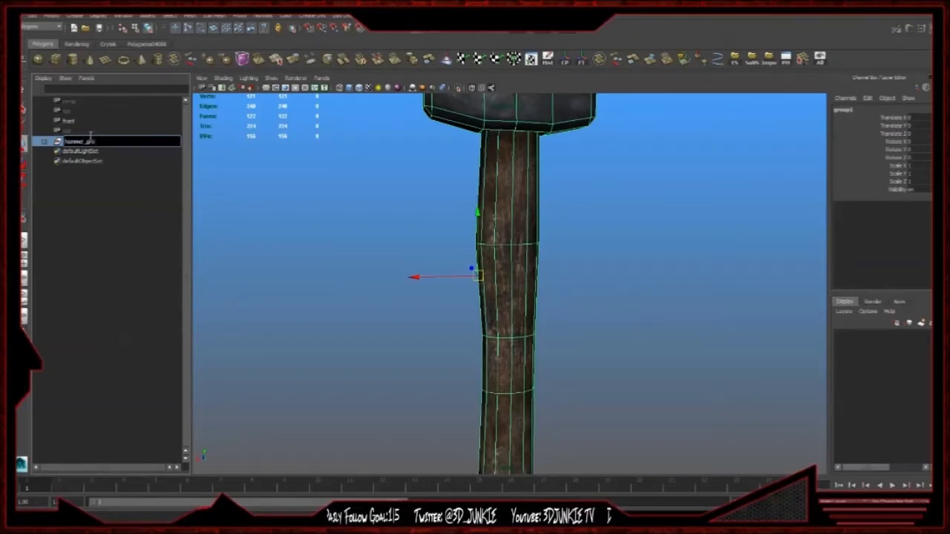
type("roup")
key("Return")
- Group hammer_group again and name the new parent group cryexportnode_group
key("ctrl+g")
double_click(101, 140)
type("cryexportnode_")
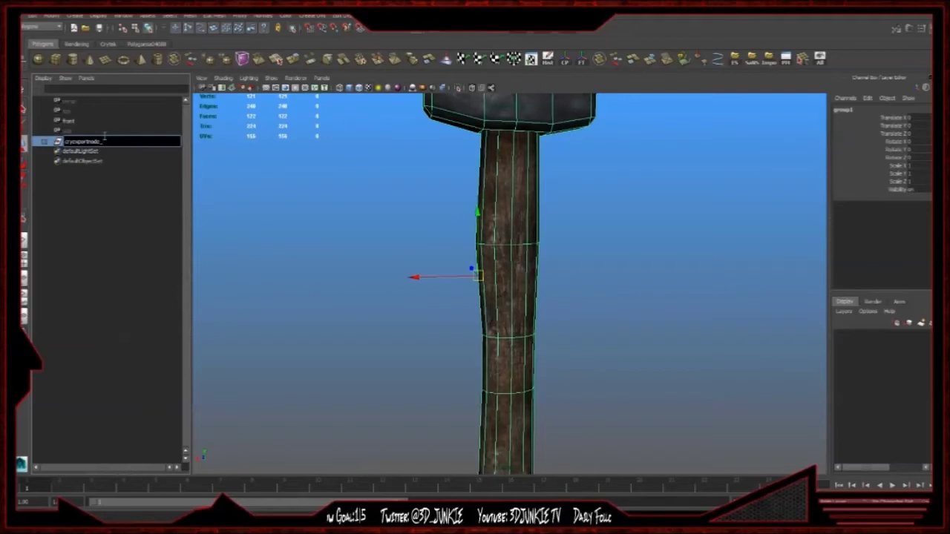
type("group")
key("Return")
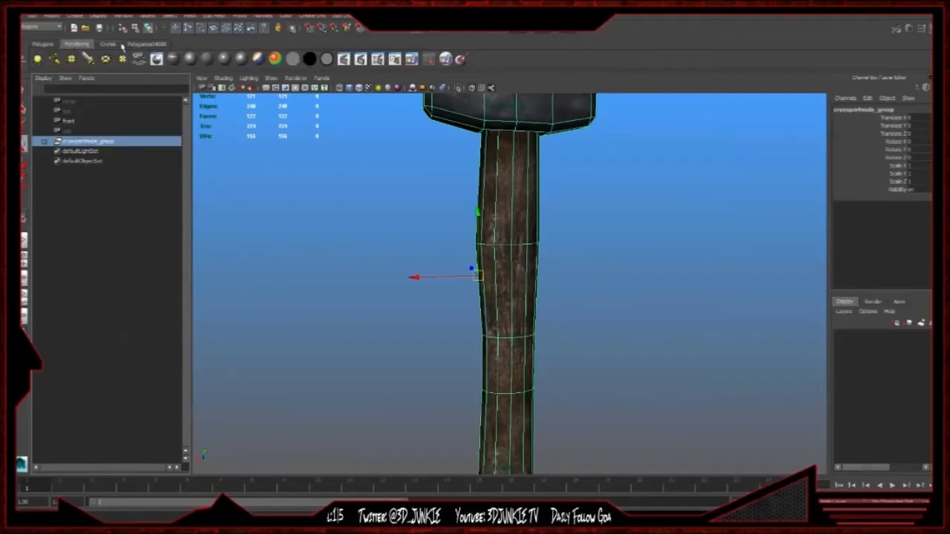
- Run Cry Validate on the scene, read through the reported issues, and close the report
left_click(107, 43)
left_click(37, 59)
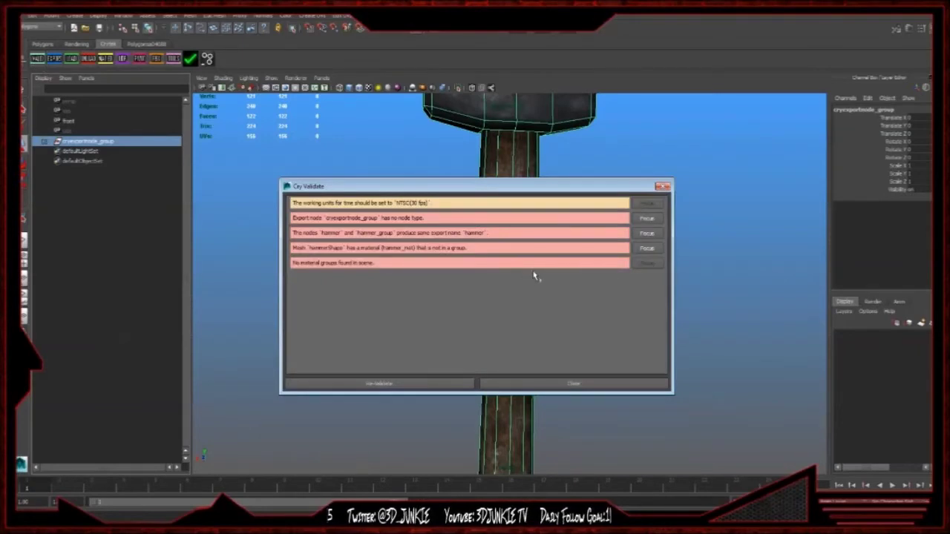
left_click_drag(455, 190, 365, 170)
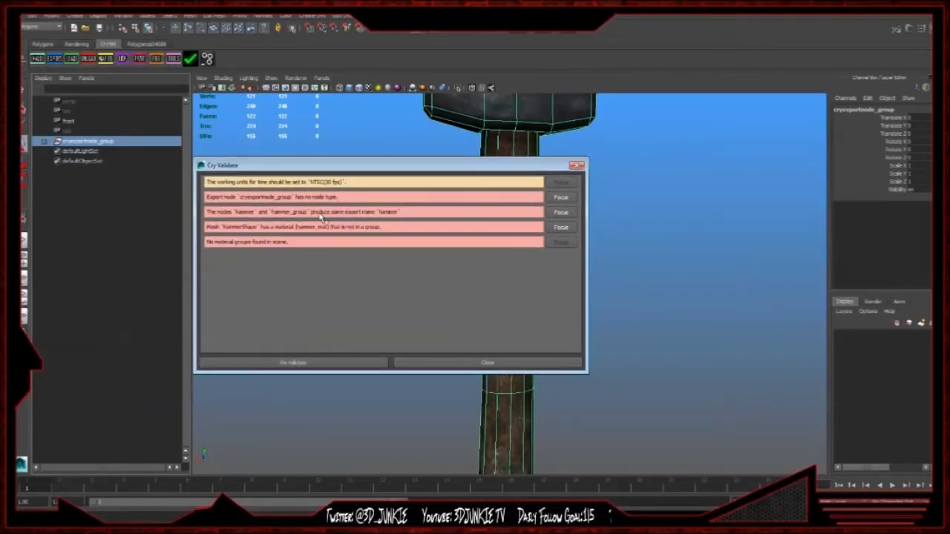
left_click(576, 166)
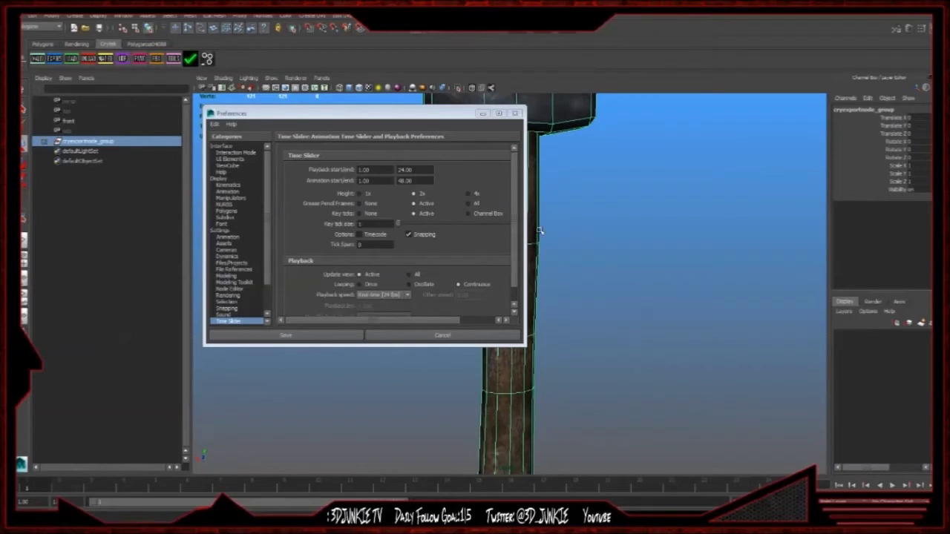
- Set the working time unit to NTSC (30 fps) in the preferences and save them
left_click(516, 245)
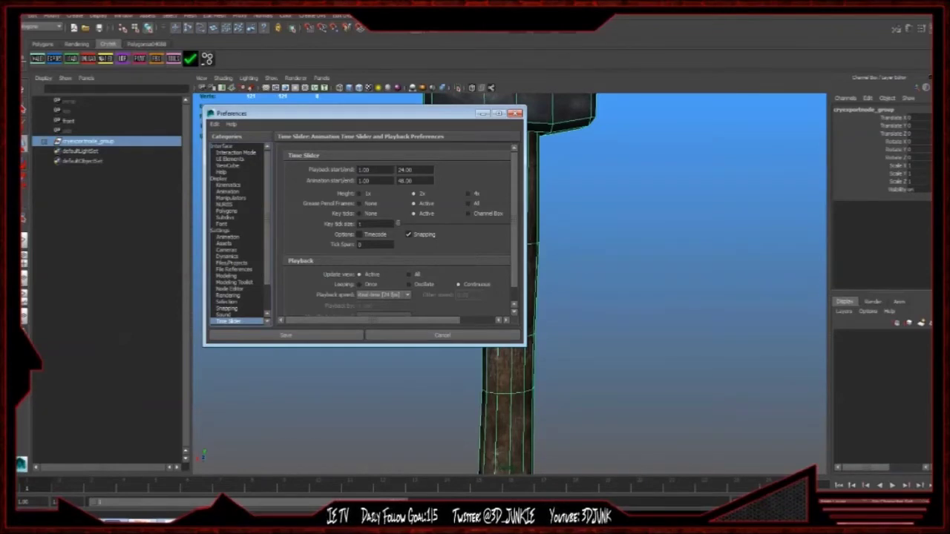
left_click(514, 114)
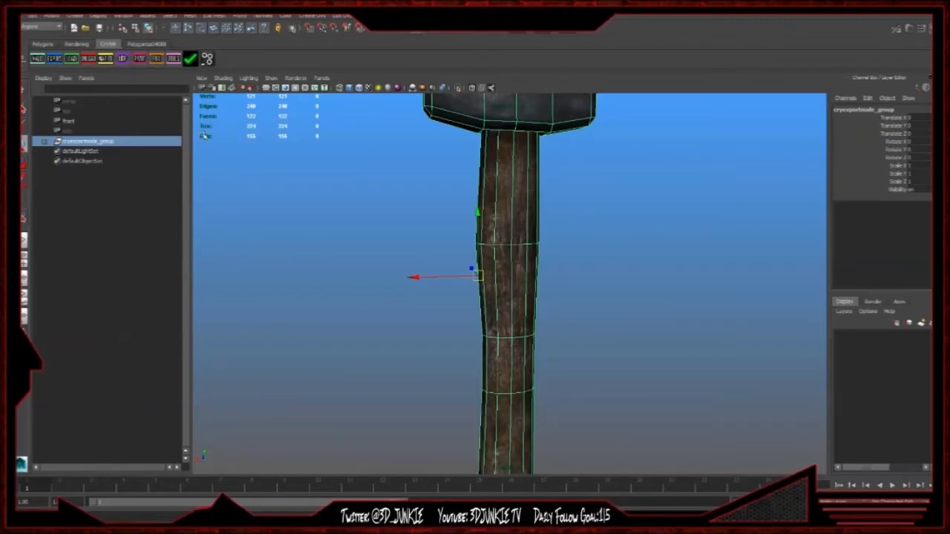
left_click(922, 501)
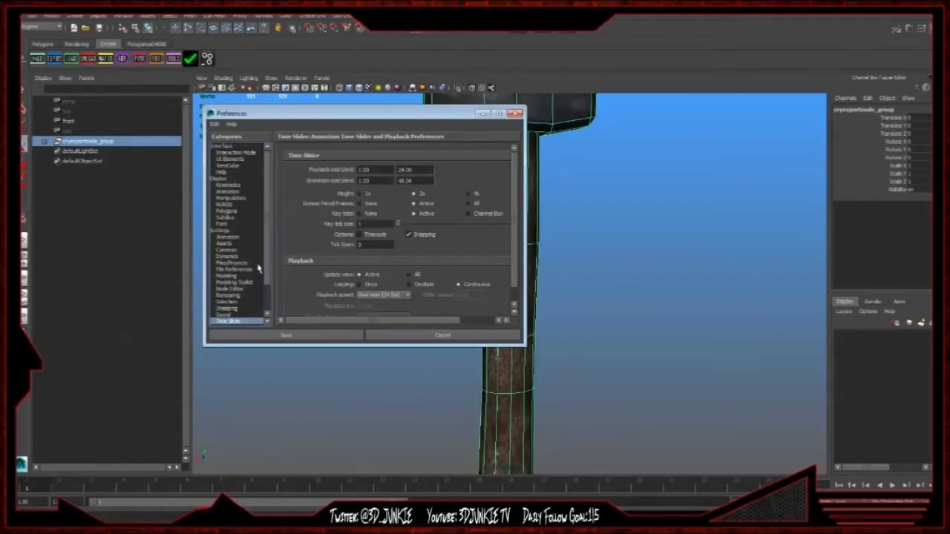
left_click(223, 231)
left_click(378, 231)
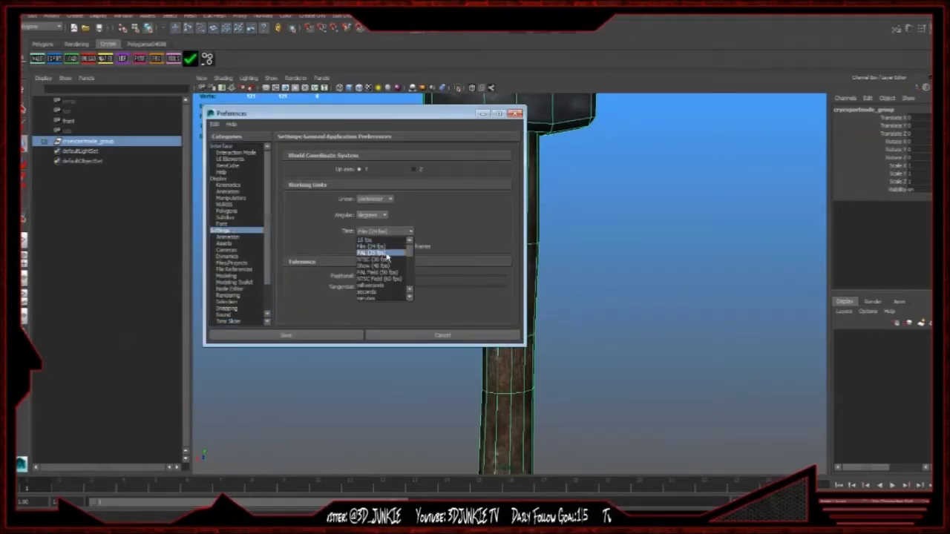
left_click(377, 258)
left_click(309, 335)
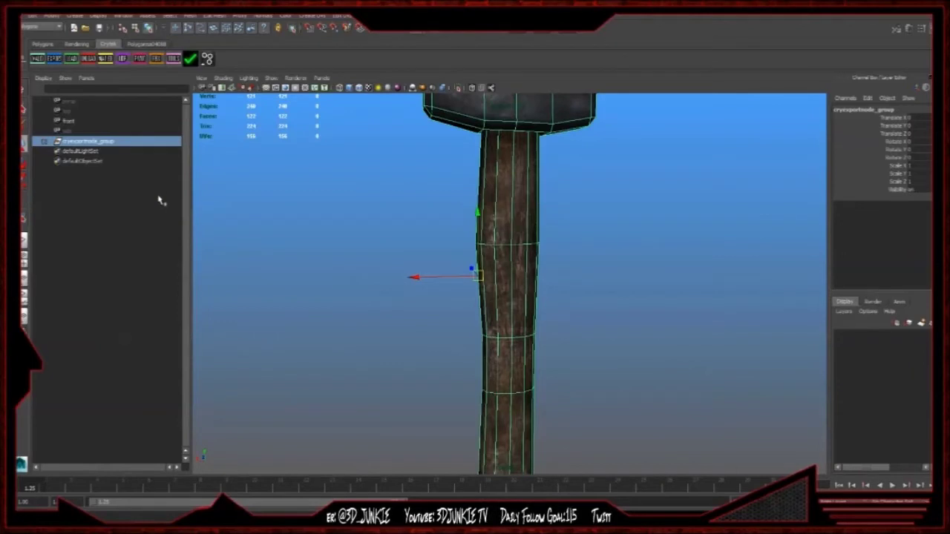
- Rename the hammer mesh inside hammer_group to weapon and validate the scene again with Cry Validate
left_click(45, 142)
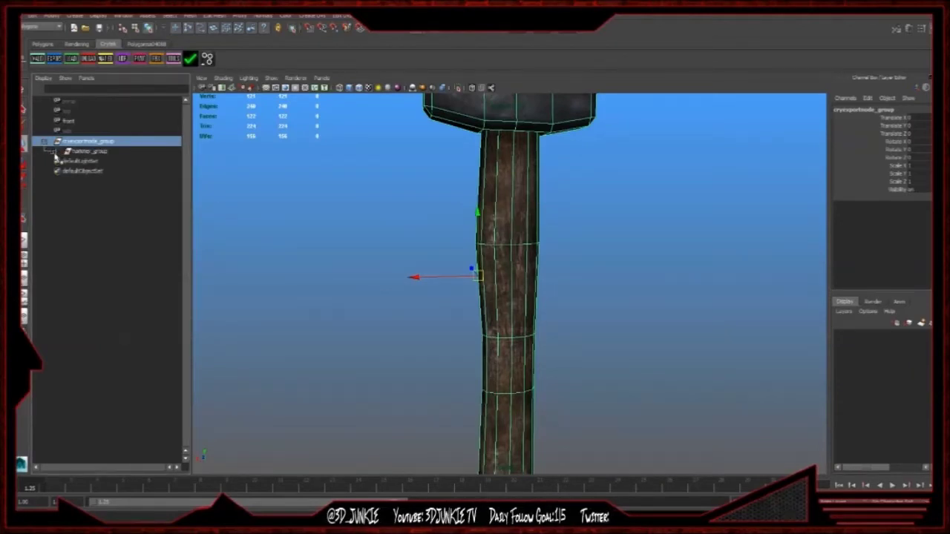
left_click(53, 152)
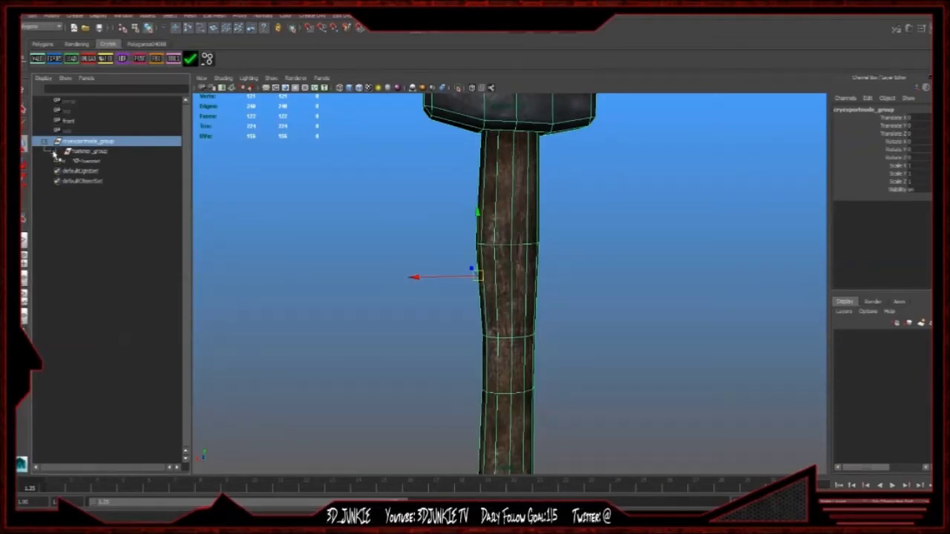
double_click(96, 161)
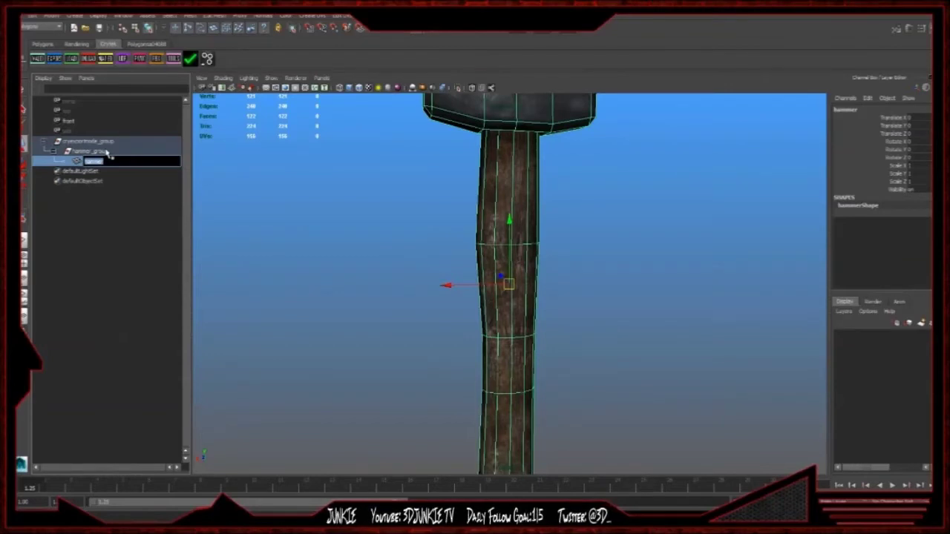
type("weapon")
key("Return")
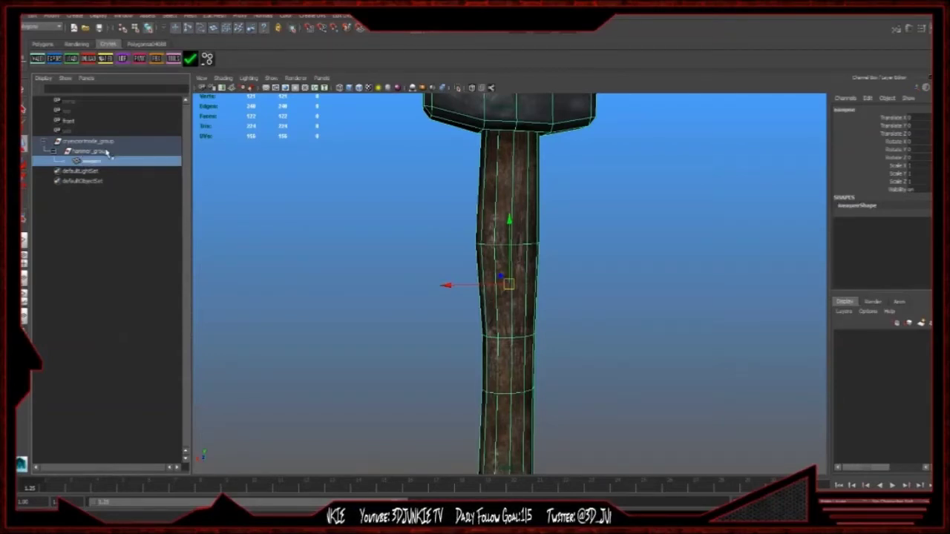
left_click(54, 59)
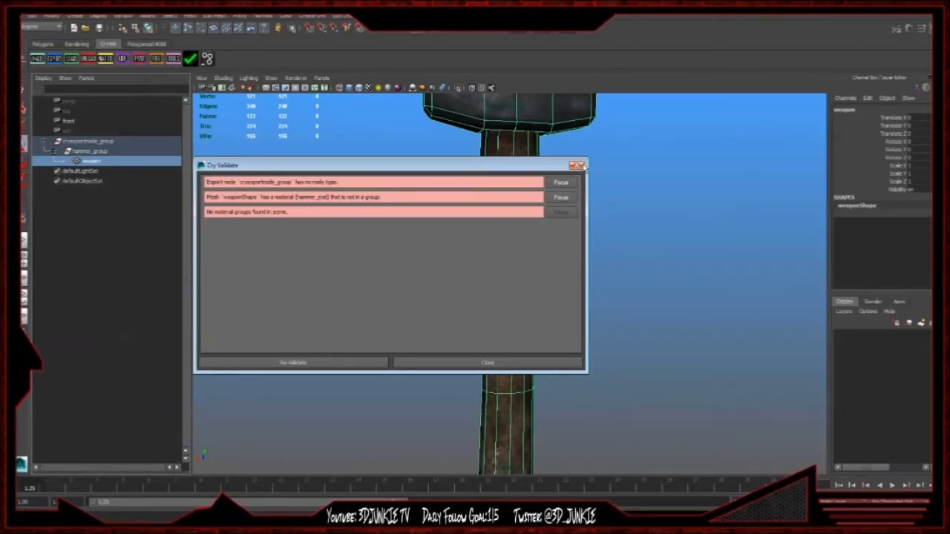
left_click(577, 165)
- Create a Crytek material group from the selected weapon mesh, entering "hammer material" as its name
left_click(107, 59)
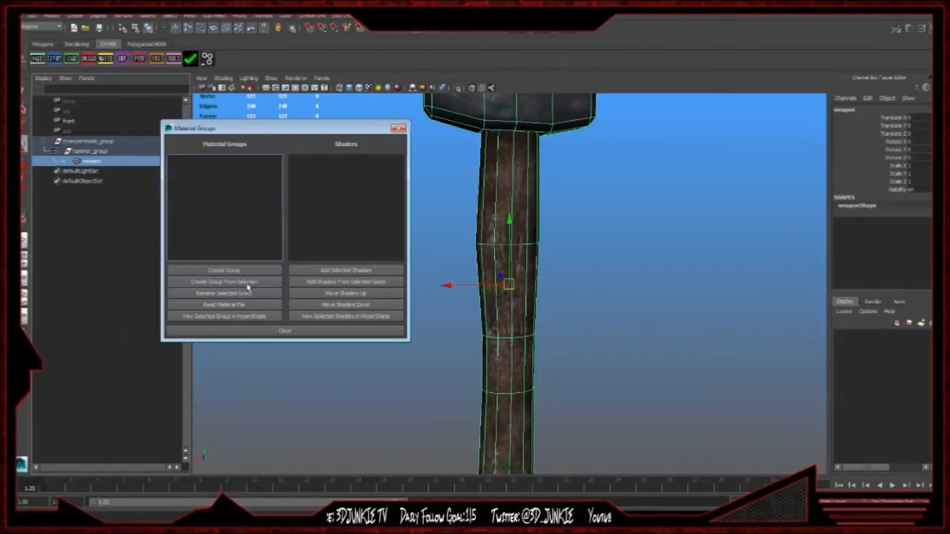
left_click(248, 285)
type("ham")
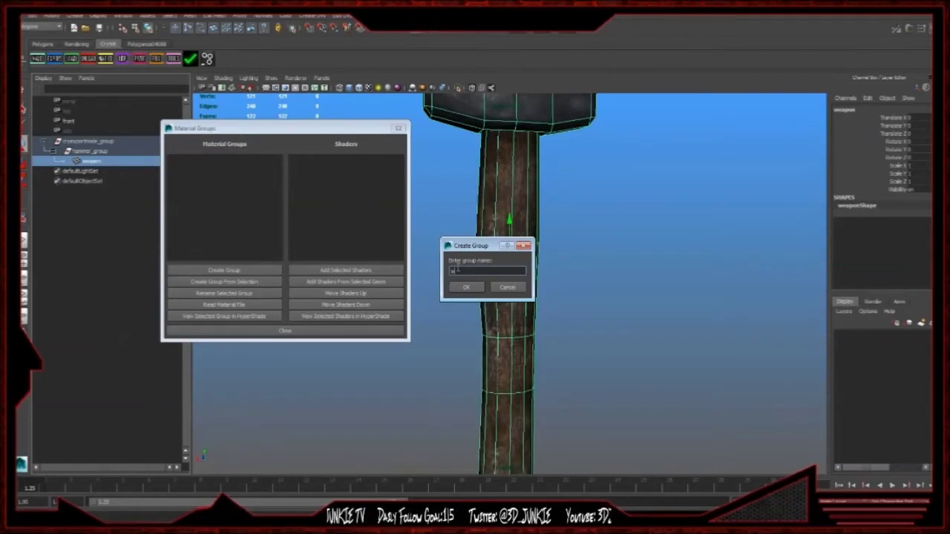
key("BackSpace")
key("BackSpace")
key("BackSpace")
key("BackSpace")
key("BackSpace")
key("BackSpace")
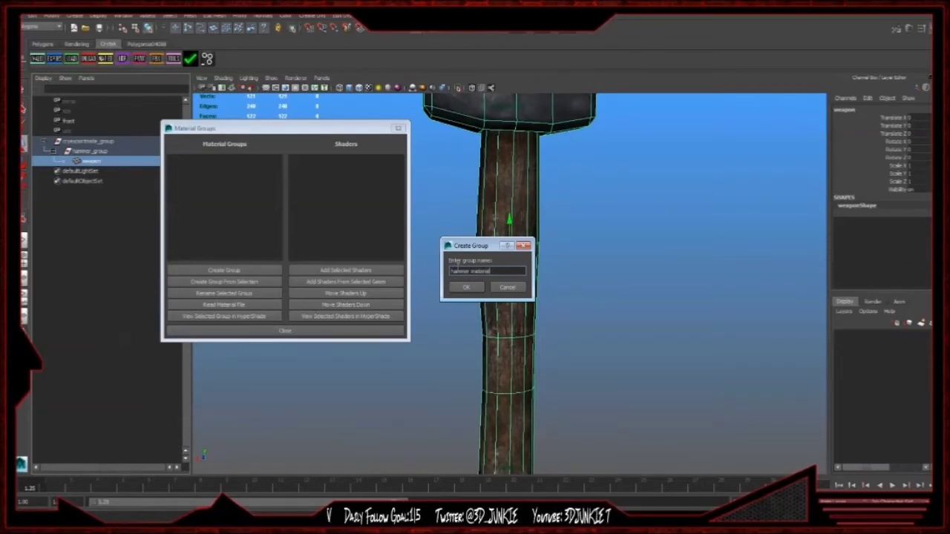
left_click(466, 287)
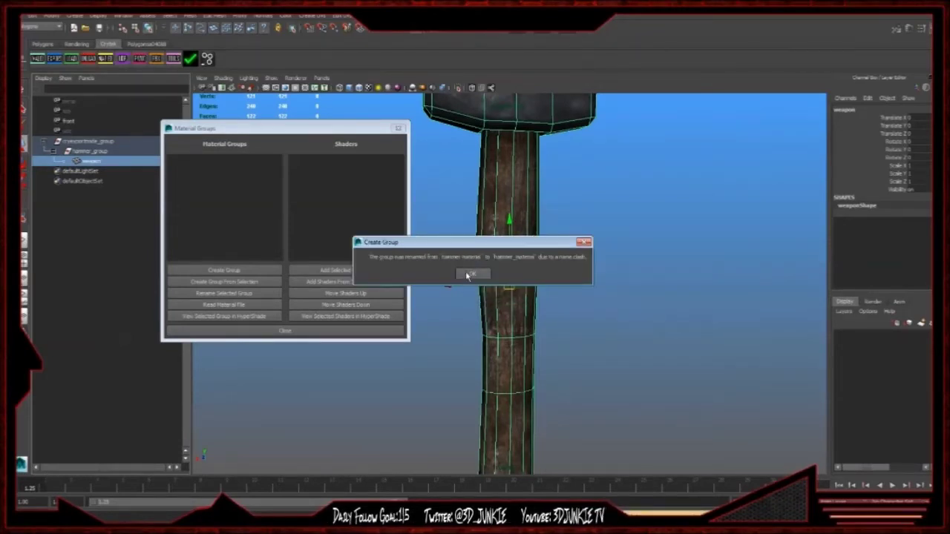
left_click(469, 272)
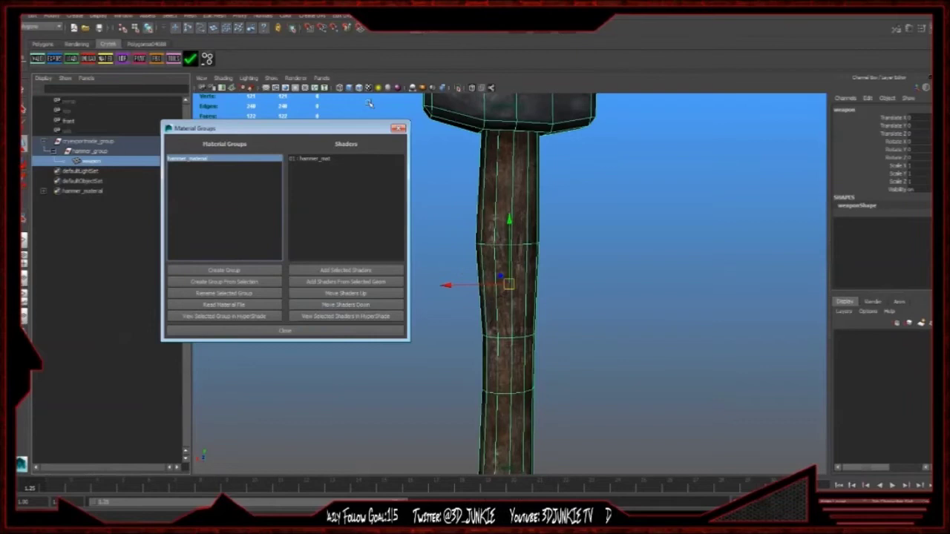
- Close the material groups dialog, open the Crytek exporter, and set the geometry export path to the GameSDK Levels/Test_Level/Hammer folder
left_click(399, 128)
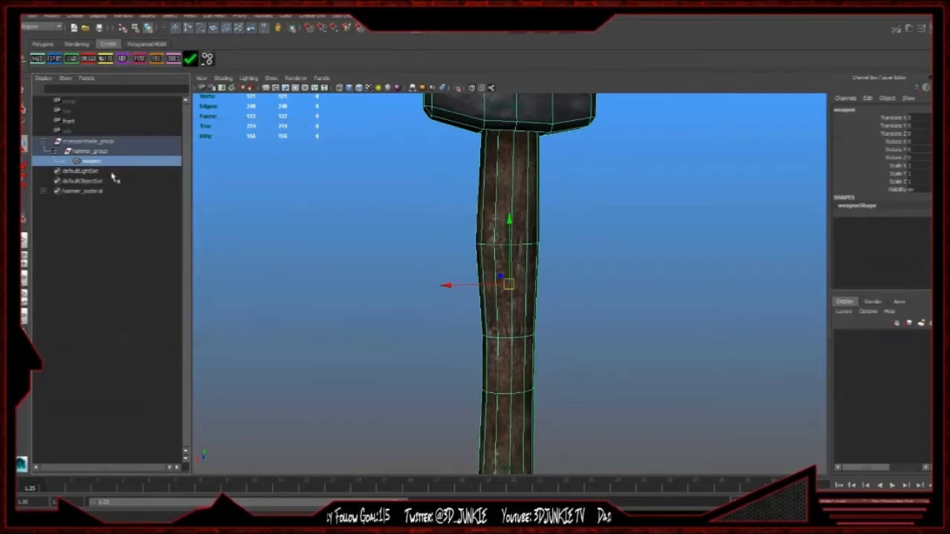
left_click(37, 59)
left_click(578, 165)
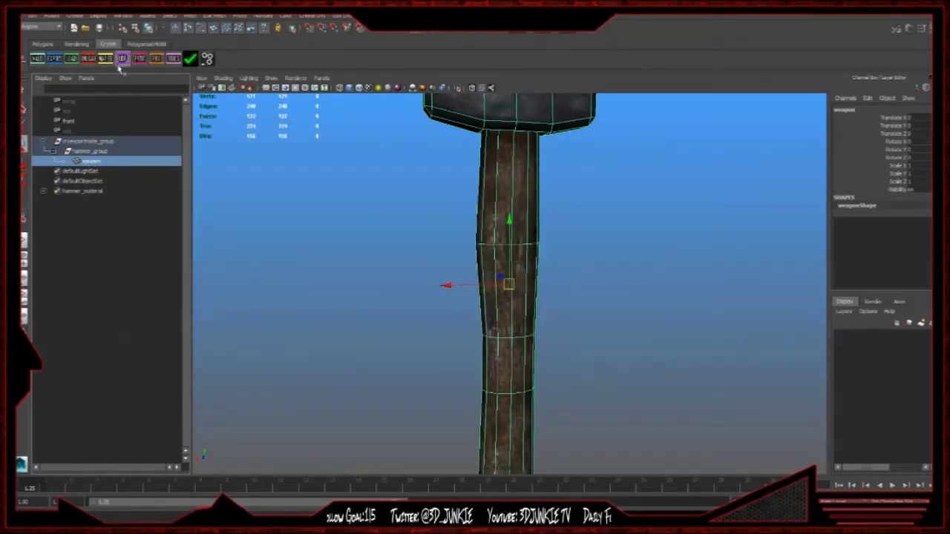
left_click(54, 58)
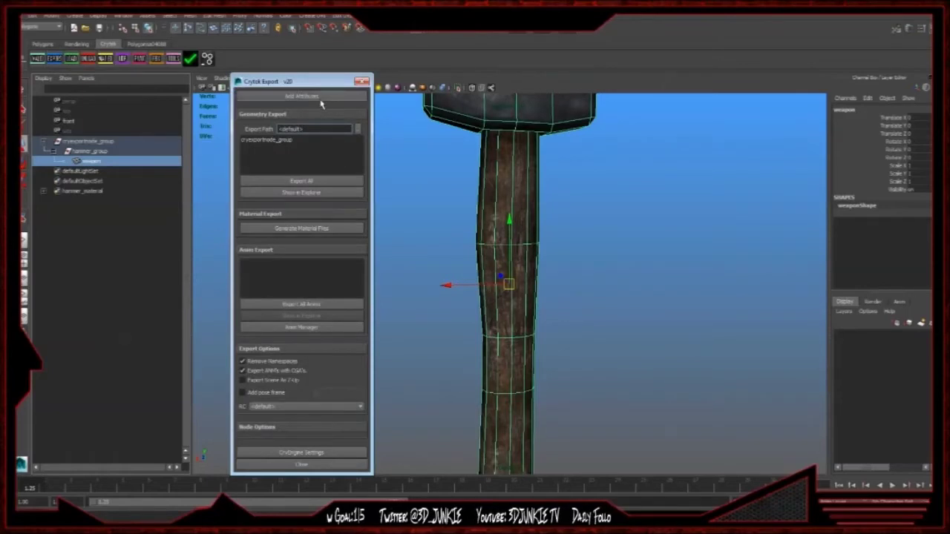
left_click(88, 141)
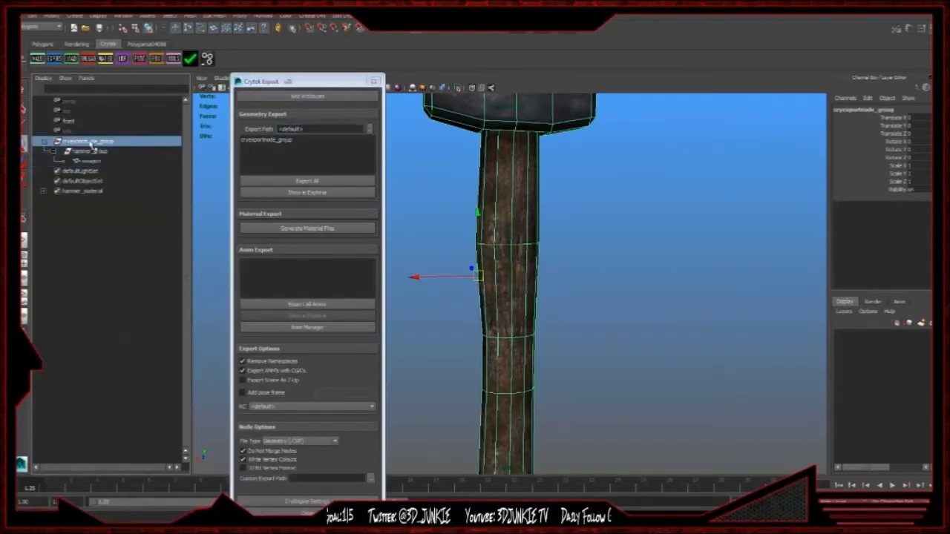
left_click(93, 160)
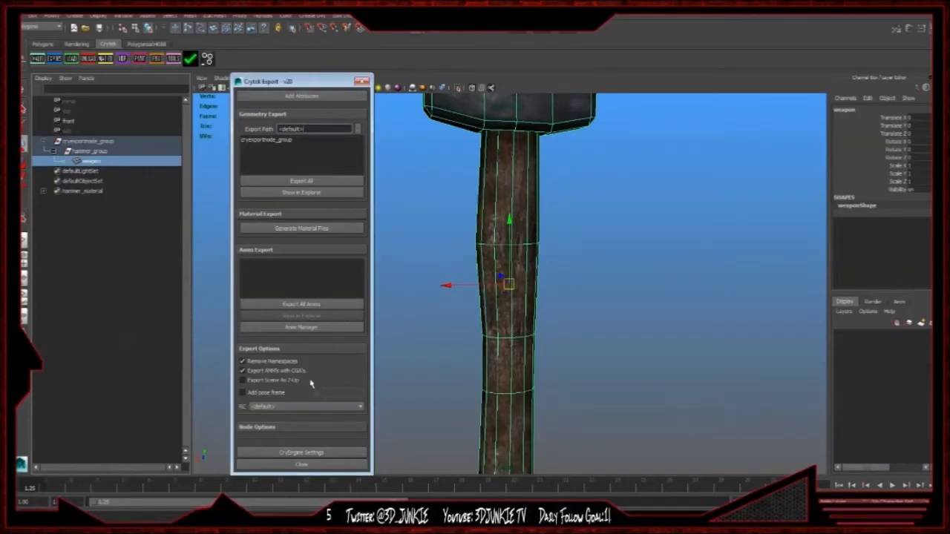
left_click(357, 129)
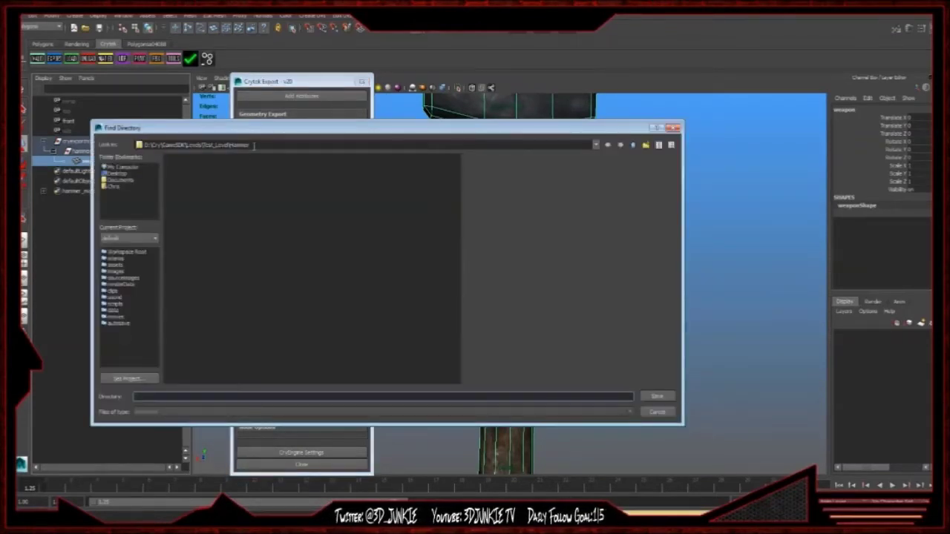
left_click(650, 399)
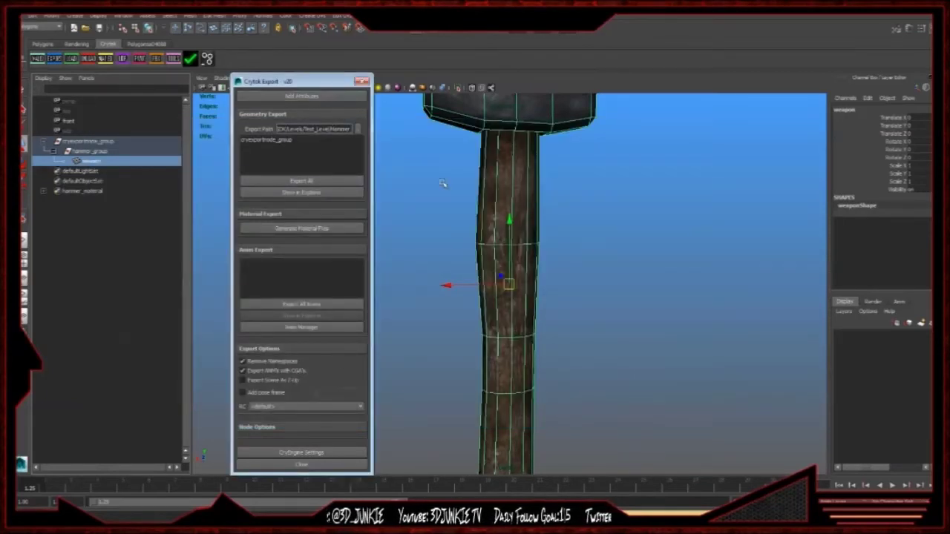
- Add the Crytek export attributes to hammer_group
left_click(93, 153)
left_click(313, 98)
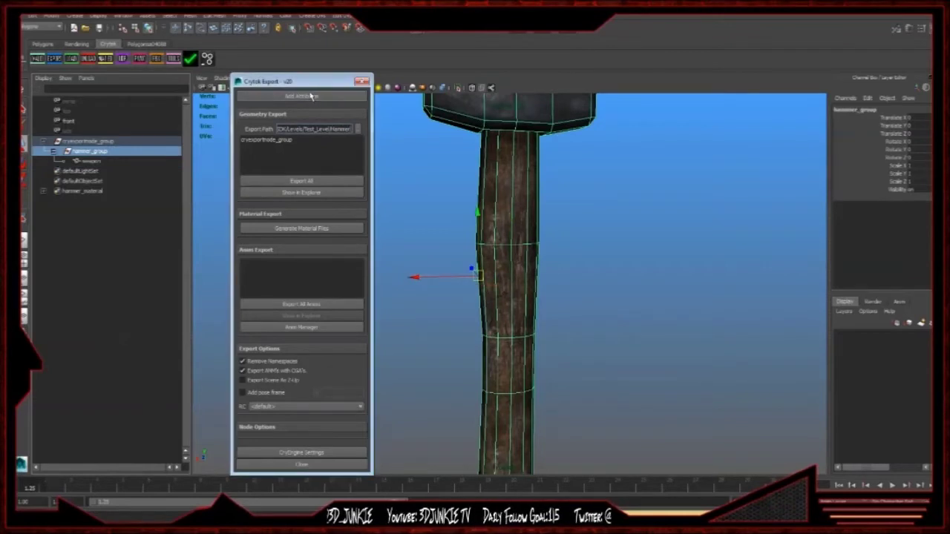
left_click(92, 161)
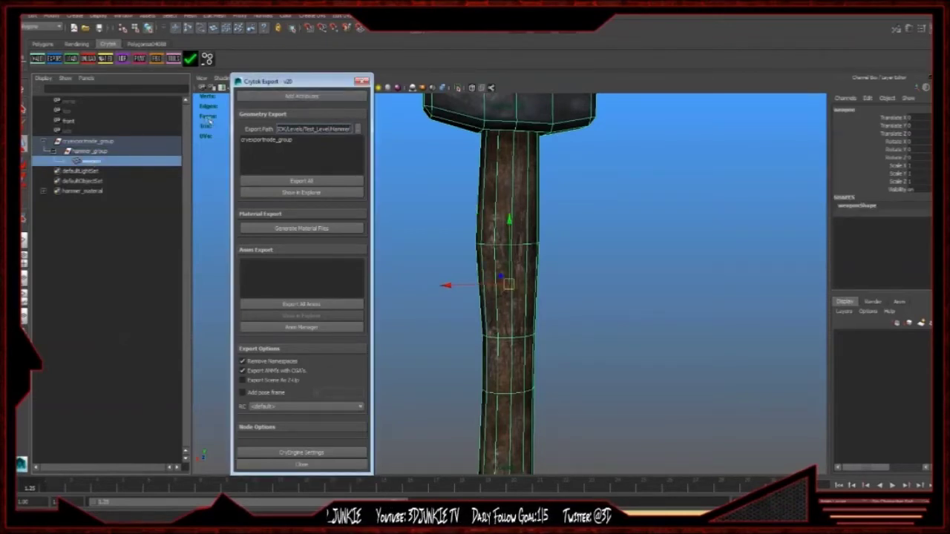
- Inspect the export node's options and the physicalise setting in the extra attributes of hammer_mat
left_click(89, 141)
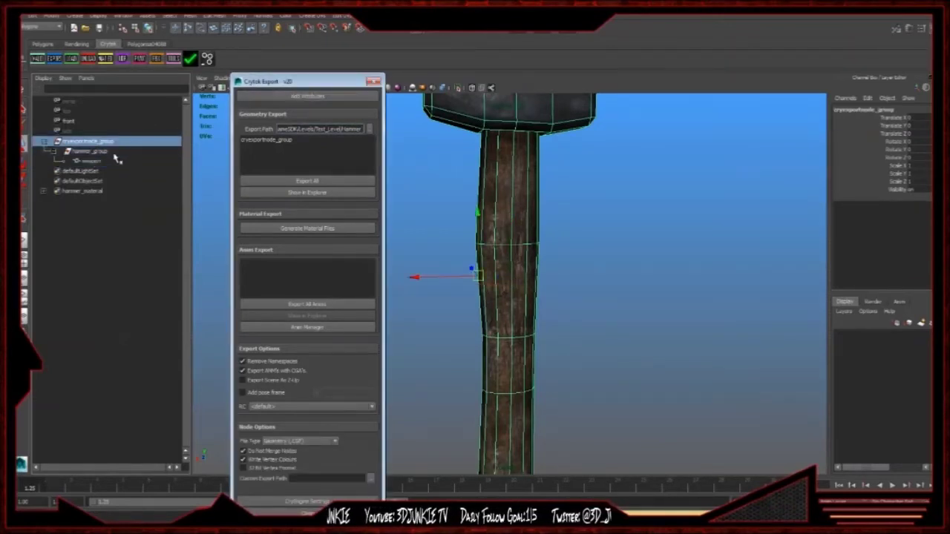
left_click(96, 160)
left_click(75, 192)
left_click(45, 191)
left_click(87, 200)
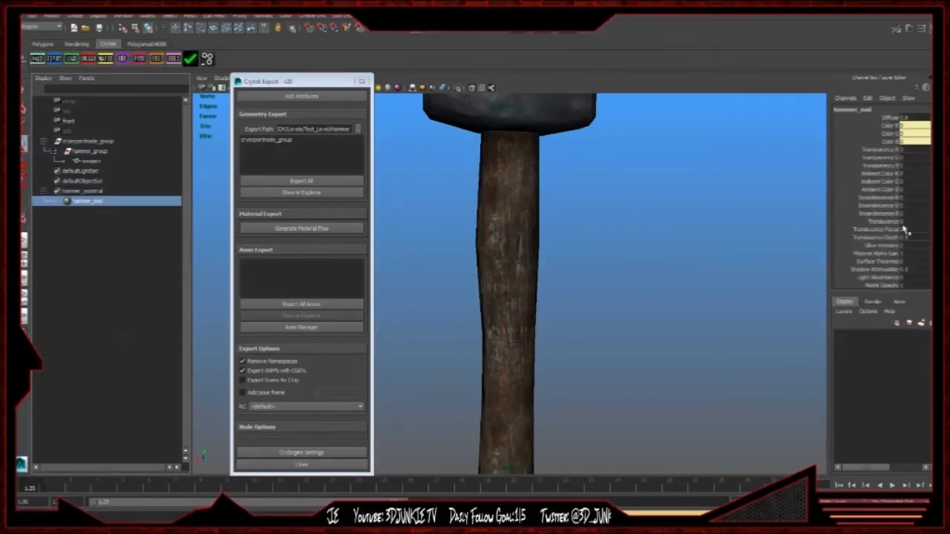
left_click(903, 28)
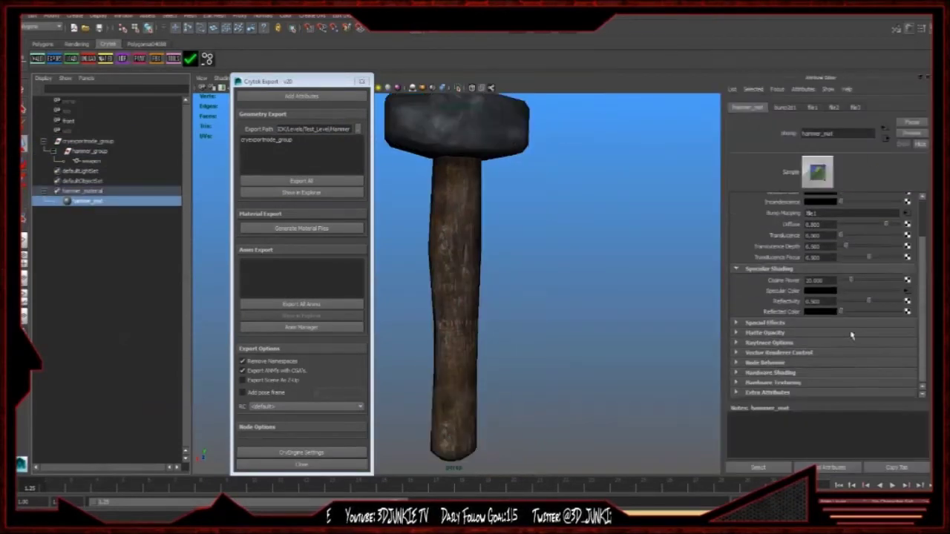
left_click(771, 393)
left_click(825, 391)
left_click(820, 411)
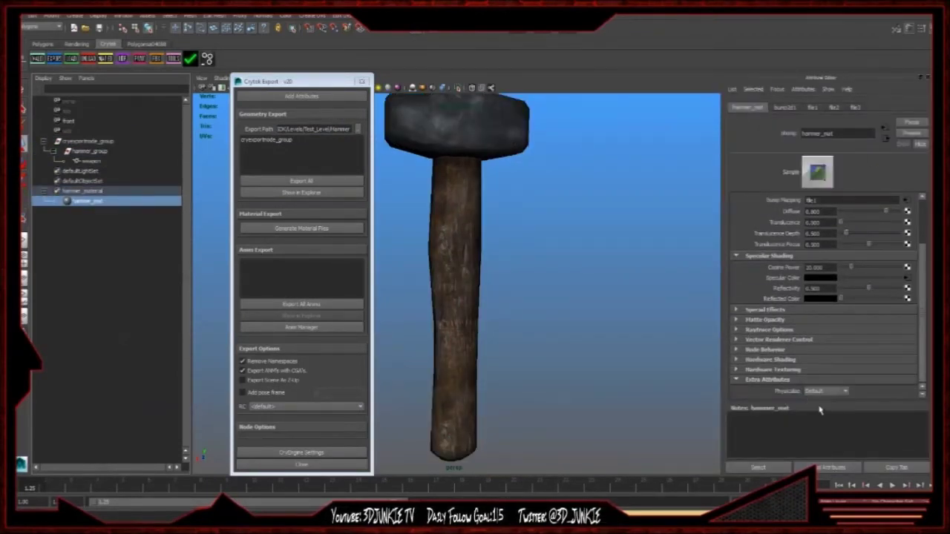
- Export all geometry from cryexportnode_group, generate its material files, and close the exporter
left_click(84, 142)
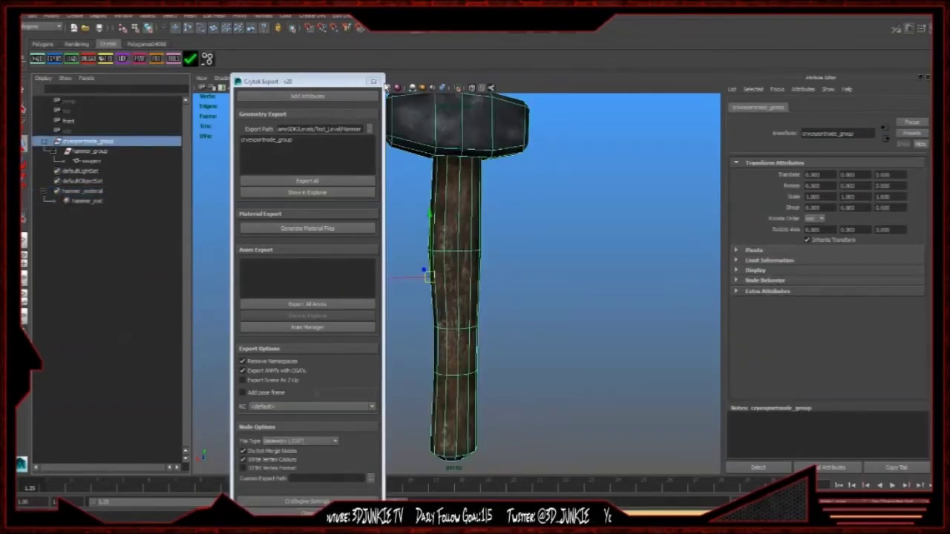
left_click(323, 183)
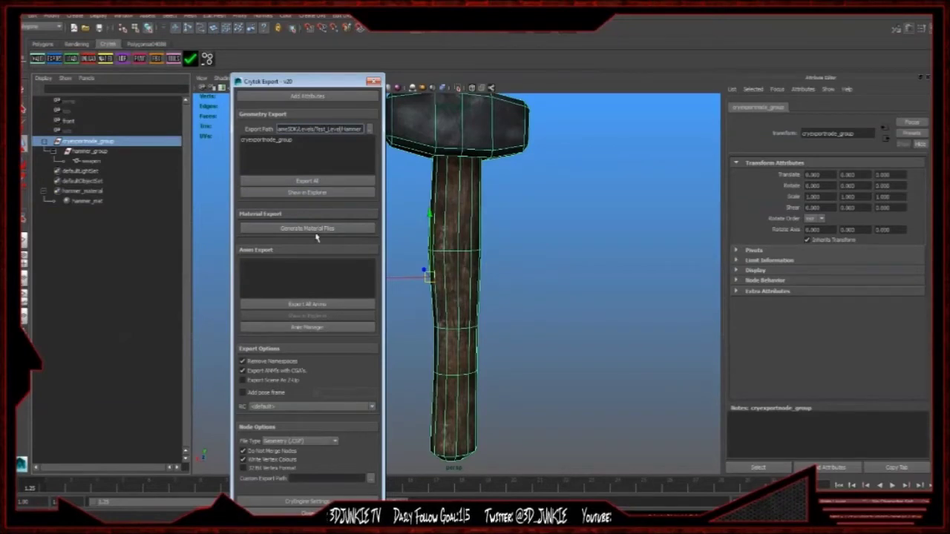
left_click(316, 228)
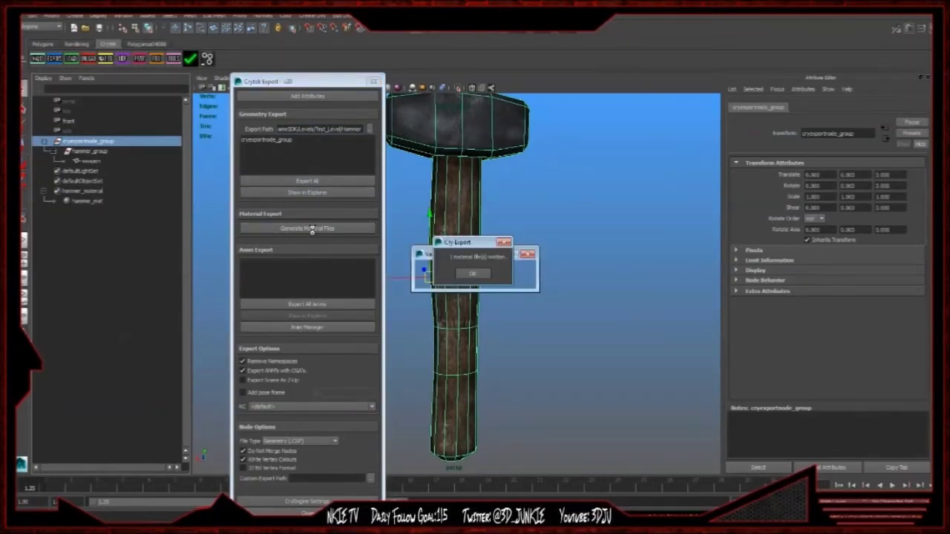
left_click(473, 273)
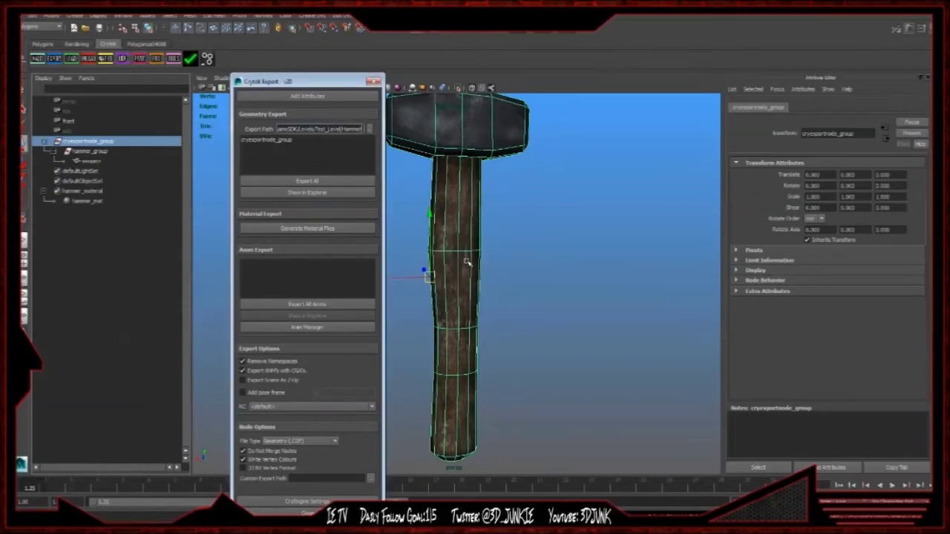
left_click(374, 80)
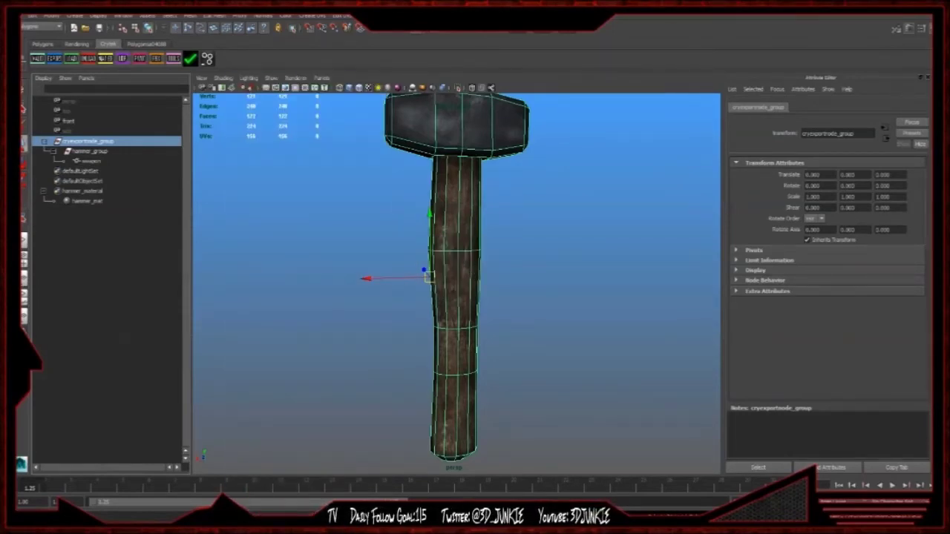
- Switch to the CryEngine Sandbox editor and open the recent level Test_Level
key("super+d")
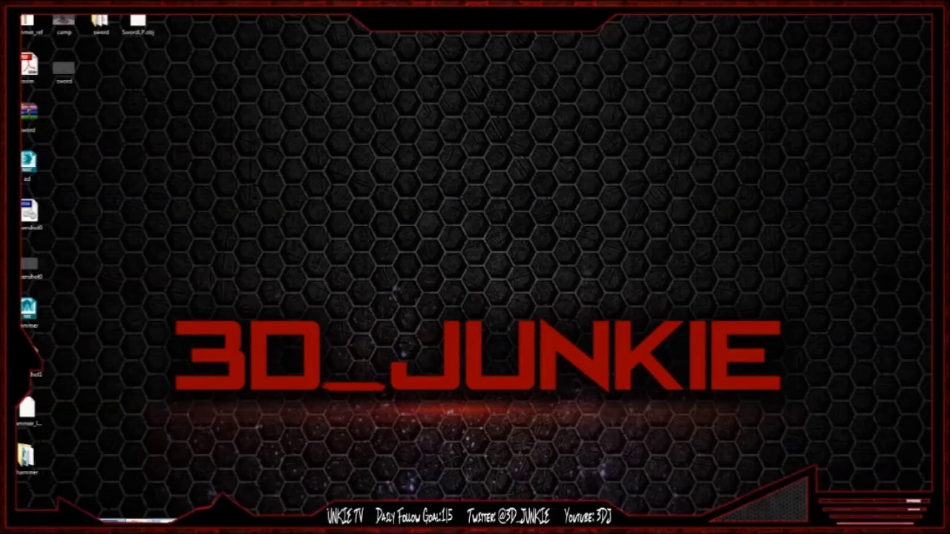
left_click(509, 283)
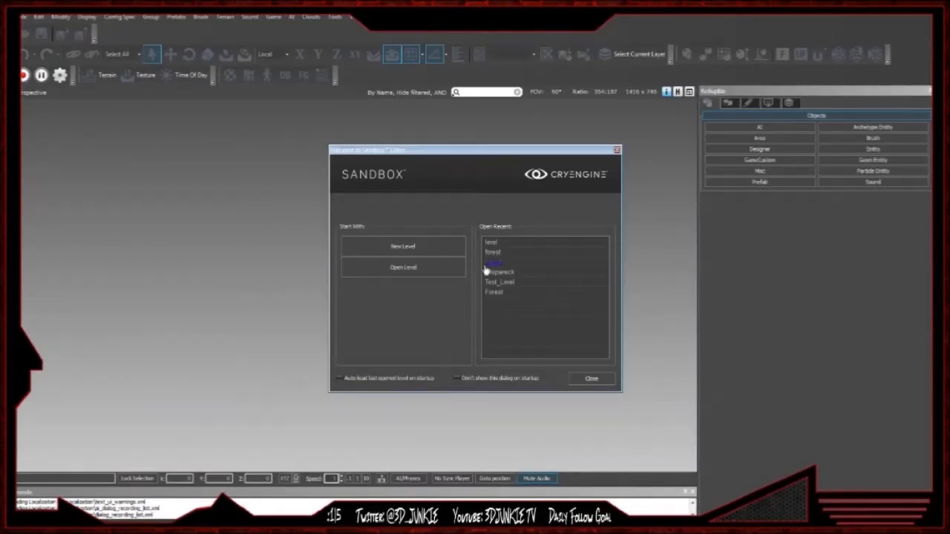
left_click(507, 285)
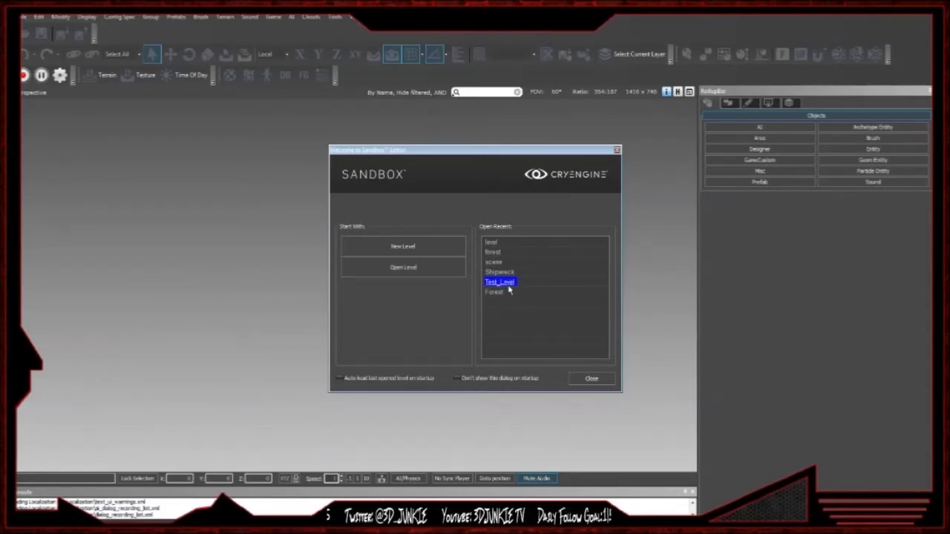
double_click(506, 285)
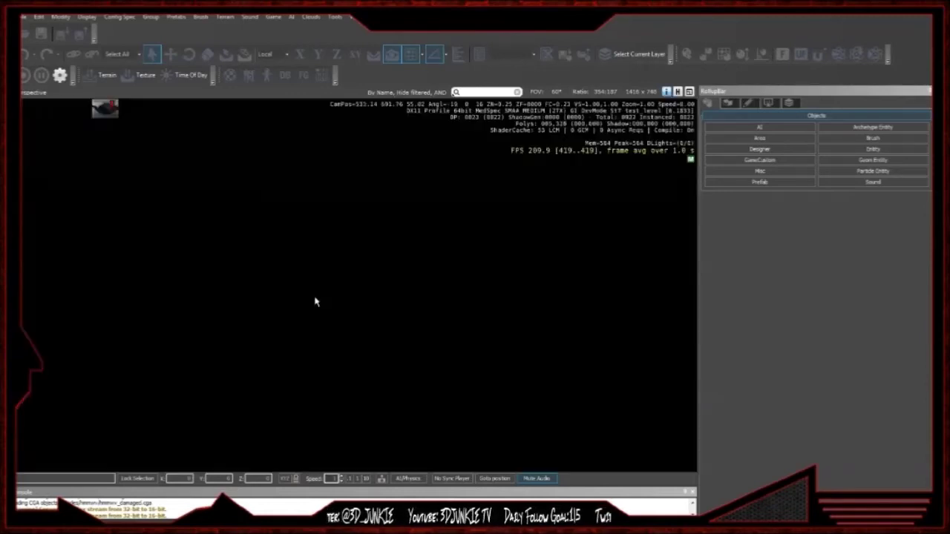
- Run Test_Level in game mode, explore the terrain and the parked vehicle, and return to editing
right_click_drag(327, 274, 237, 275)
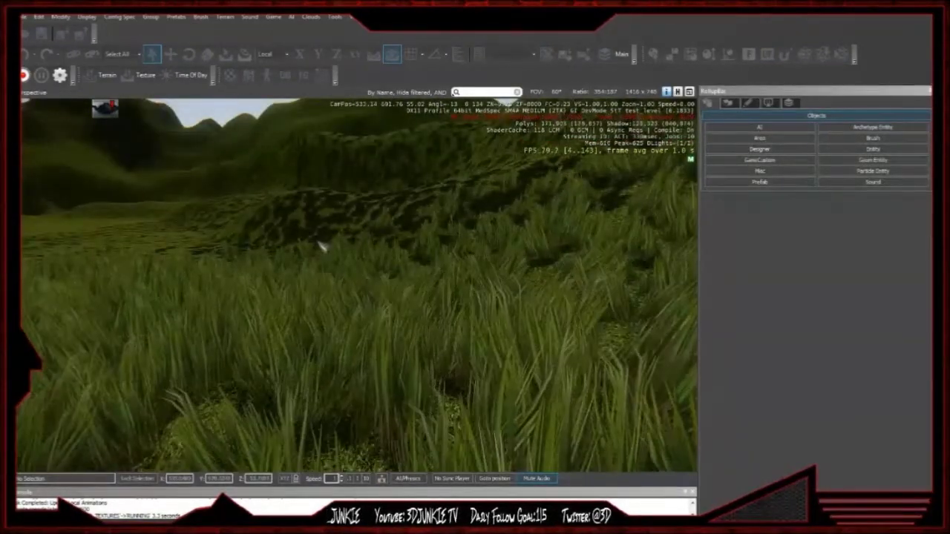
key("ctrl+g")
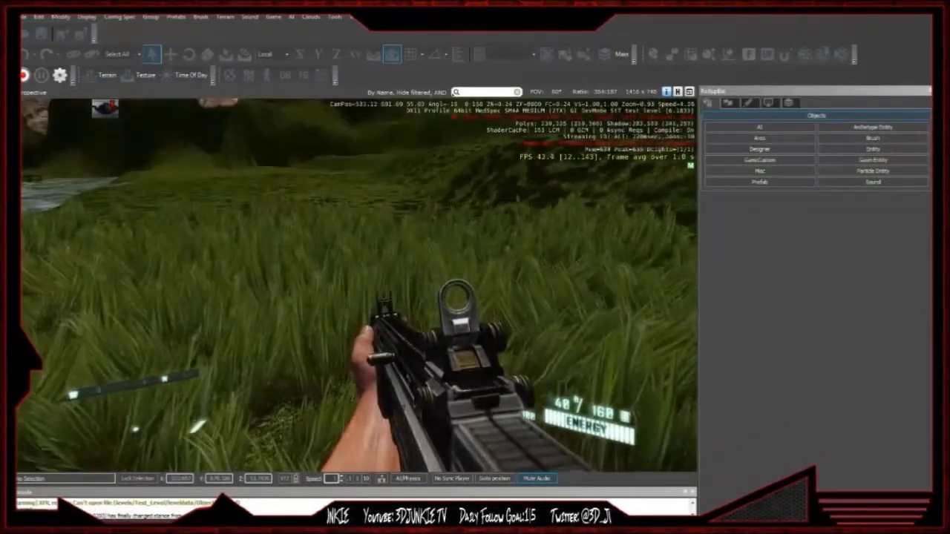
key("w")
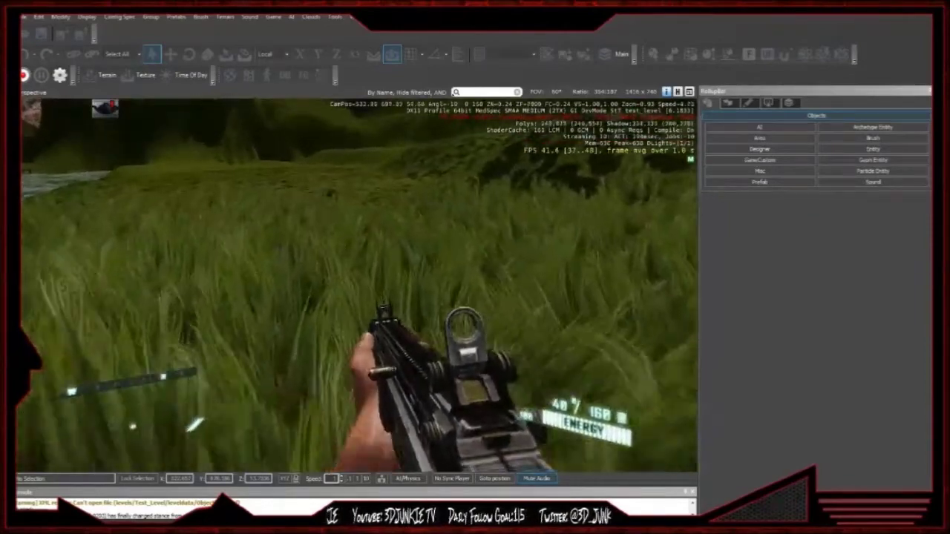
key("shift+w")
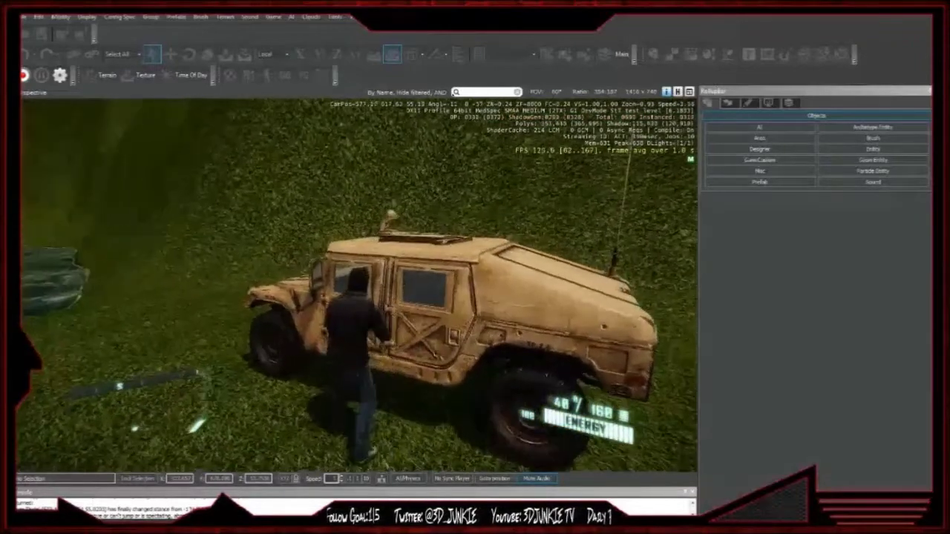
key("s")
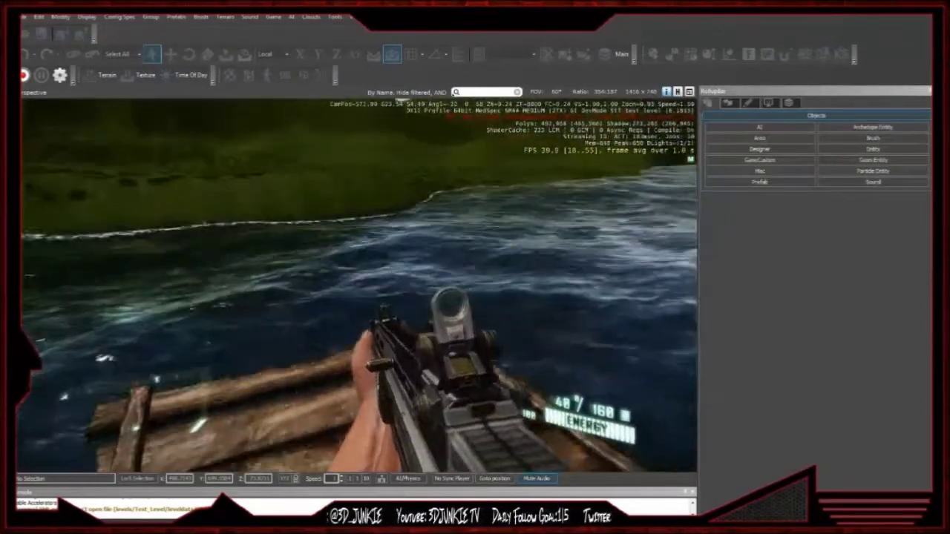
key("Escape")
- Fly to the grassy area near the water, test the level in game mode from there, and exit
right_click_drag(433, 225, 416, 163)
key("w")
key("w")
mouse_move(386, 265)
right_mouse_down()
mouse_move(386, 327)
mouse_move(386, 223)
mouse_move(386, 265)
right_mouse_up()
key("ctrl+g")
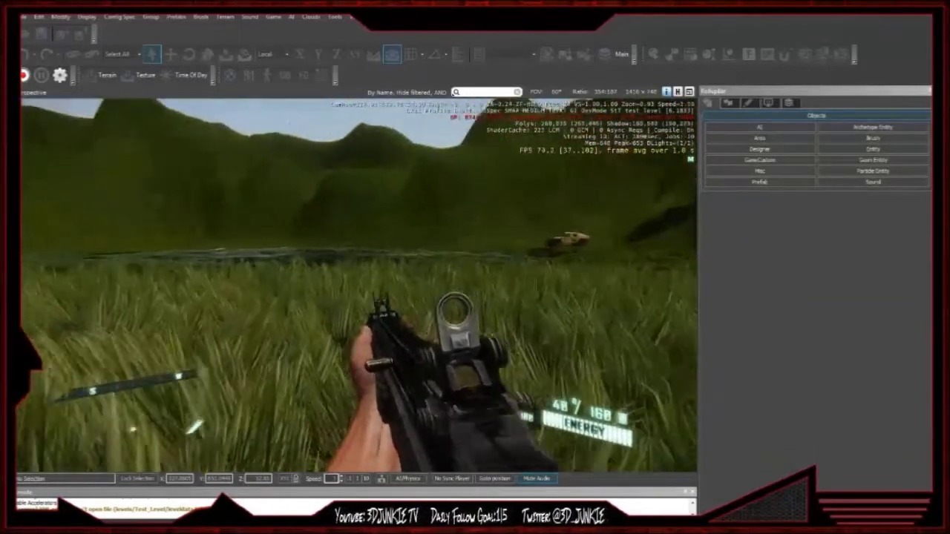
key("Escape")
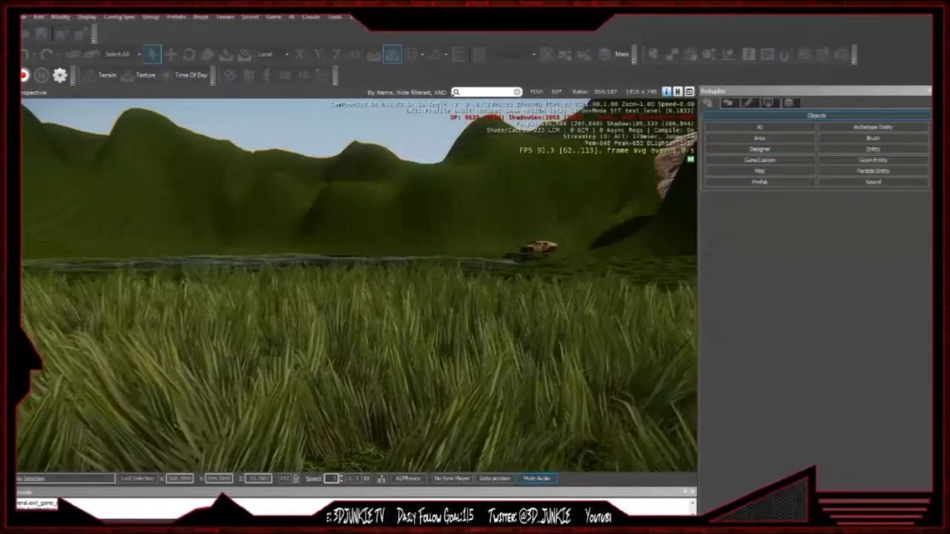
- Place the exported group geometry from Levels/Test_Level/Hammer as a geom entity on the grass in the level
left_click(882, 160)
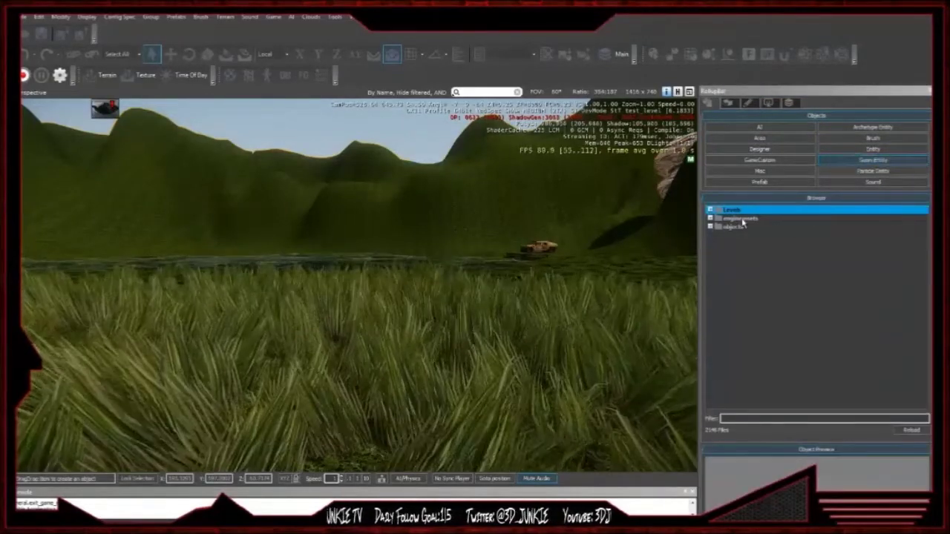
left_click(709, 210)
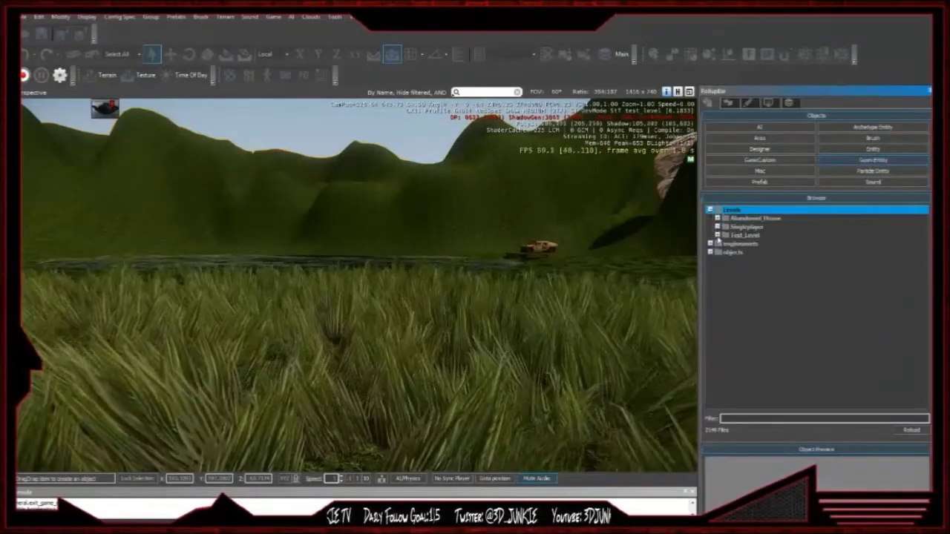
left_click(716, 236)
left_click(726, 253)
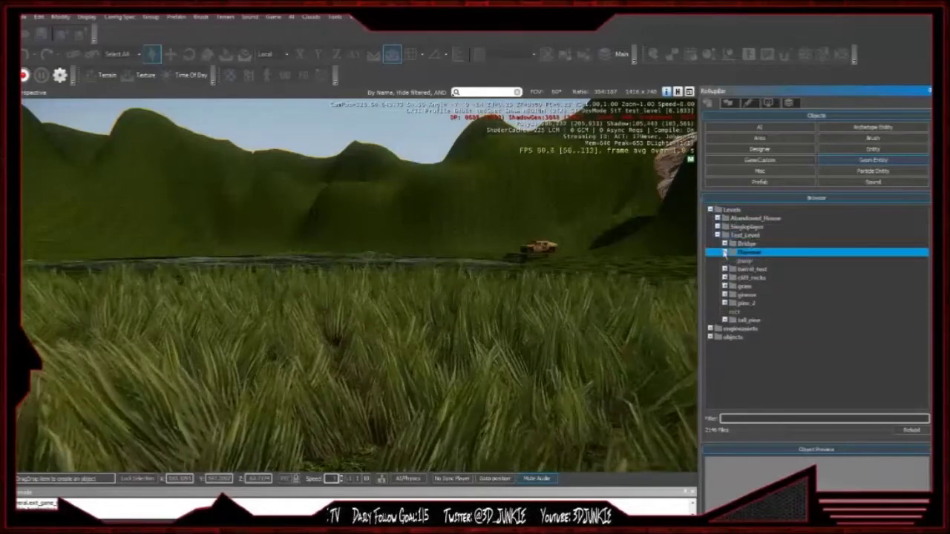
left_click_drag(750, 262, 311, 218)
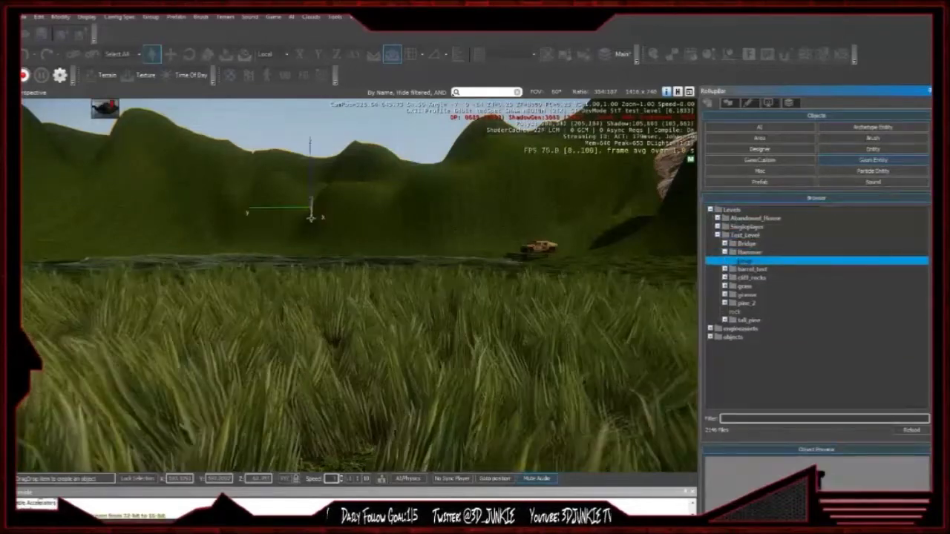
left_click(405, 300)
- Move the placed hammer entity along the X axis towards the river
right_click_drag(482, 237, 251, 327)
key("w")
key("d")
key("w")
key("s")
key("s")
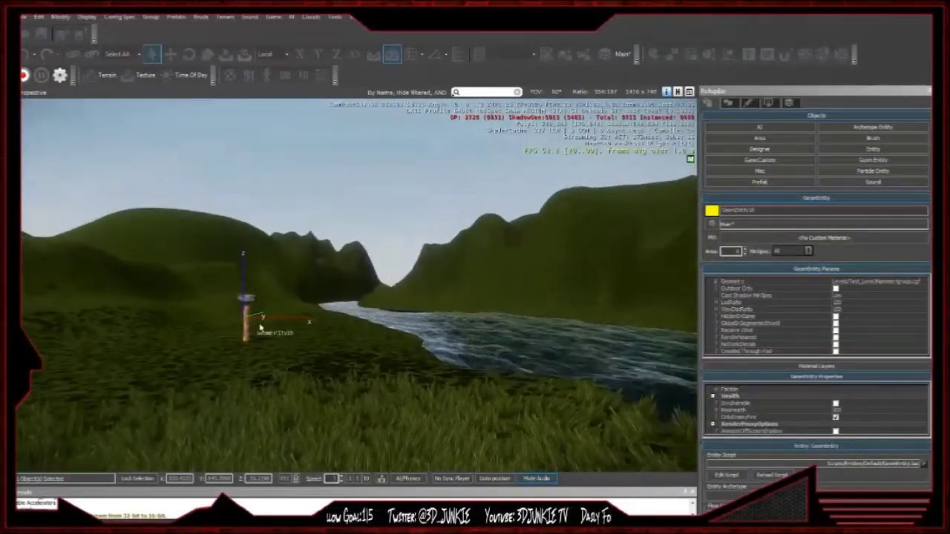
left_click(170, 54)
left_click_drag(305, 319, 417, 291)
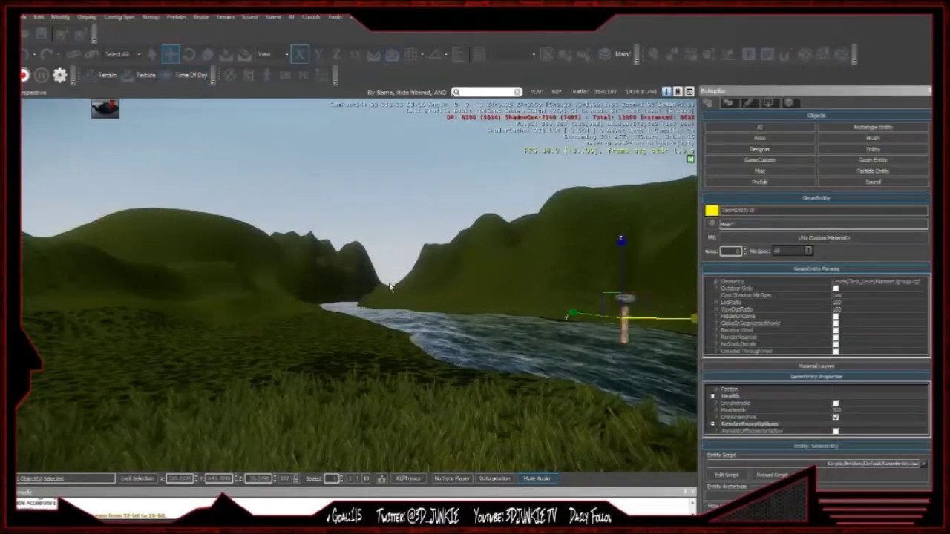
- Select the hammer entity over the water and move it along the X axis to the wooden dock near the vehicle
right_click_drag(418, 291, 396, 300)
left_click(403, 307)
left_click(361, 293)
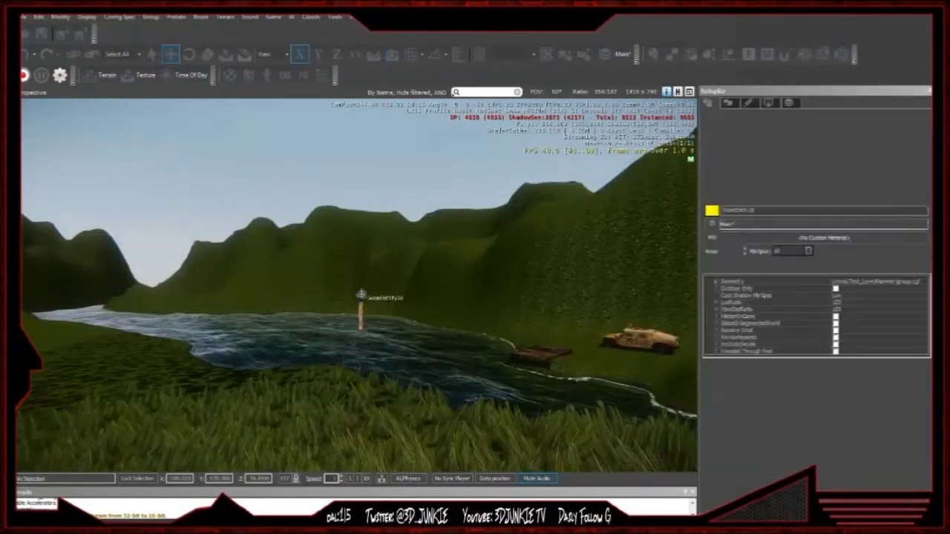
left_click(386, 302)
left_click(361, 295)
left_click_drag(332, 309, 475, 324)
right_click_drag(553, 324, 498, 308)
scroll(499, 308, "down", 5)
left_click_drag(498, 304, 547, 309)
right_click_drag(547, 309, 594, 309)
key("w")
right_click_drag(401, 326, 424, 299)
key("w")
key("s")
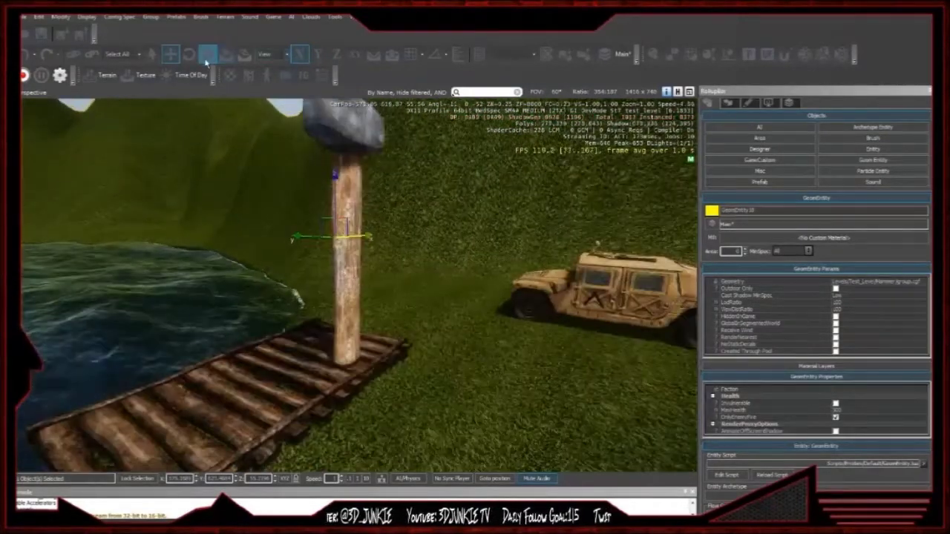
- Scale the hammer down uniformly to about 0.3 and lower it along the Z axis onto the dock
key("3")
left_click_drag(338, 238, 276, 279)
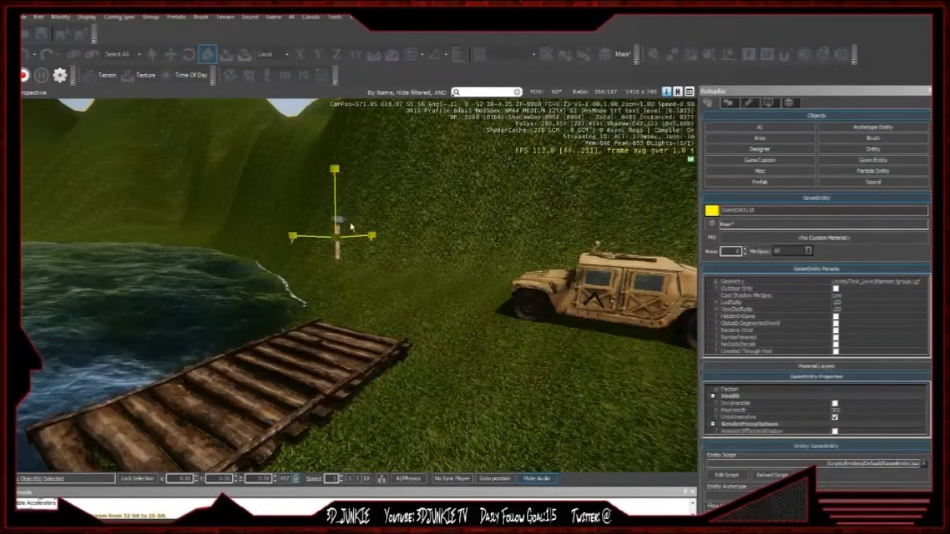
left_click(170, 54)
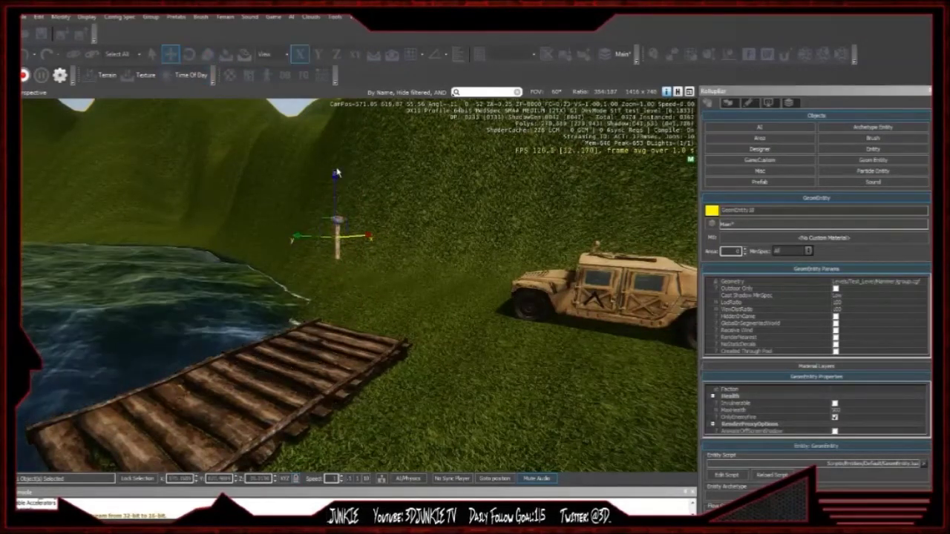
left_click_drag(335, 186, 336, 291)
key("w")
right_click_drag(335, 291, 371, 475)
key("s")
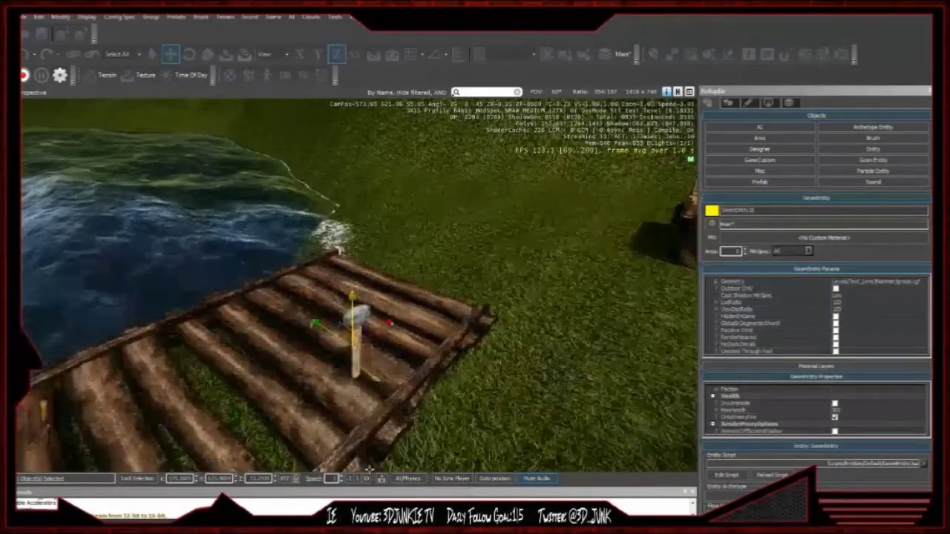
- Set the camera speed to 0.1 and fine-tune the hammer's height above the dock planks from close range
left_click(349, 478)
key("w")
right_click_drag(488, 243, 449, 293)
left_click_drag(501, 242, 436, 267)
key("w")
right_click_drag(437, 268, 578, 293)
right_click_drag(356, 267, 326, 297)
key("s")
mouse_move(318, 213)
left_mouse_down()
mouse_move(318, 222)
mouse_move(317, 210)
left_mouse_up()
- Rotate the hammer so it lies on its side and lower it until it rests on the dock planks
left_click(190, 56)
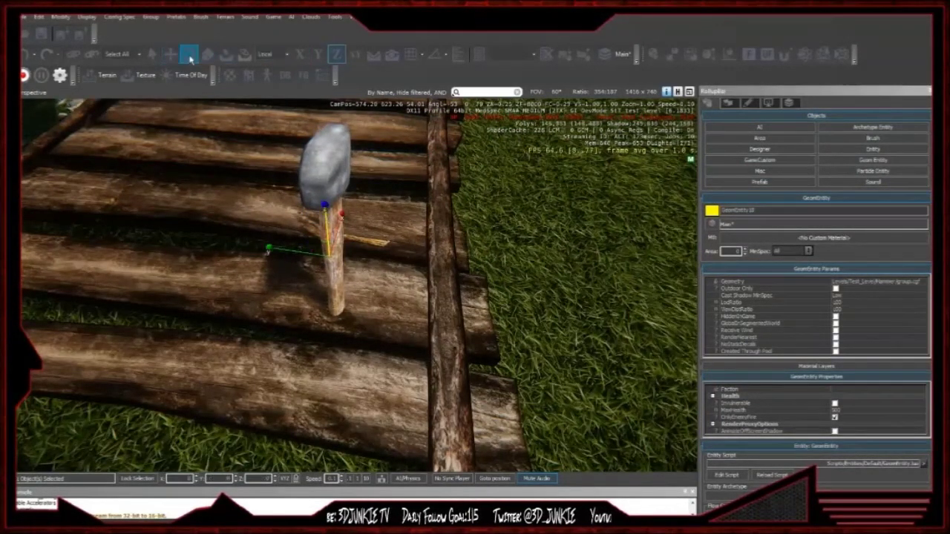
left_click_drag(324, 206, 341, 218)
mouse_move(280, 226)
left_mouse_down()
mouse_move(275, 238)
mouse_move(285, 242)
mouse_move(324, 212)
mouse_move(311, 195)
mouse_move(331, 210)
mouse_move(311, 203)
mouse_move(330, 210)
mouse_move(298, 223)
left_mouse_up()
left_click(331, 204)
key("ctrl+z")
key("ctrl+z")
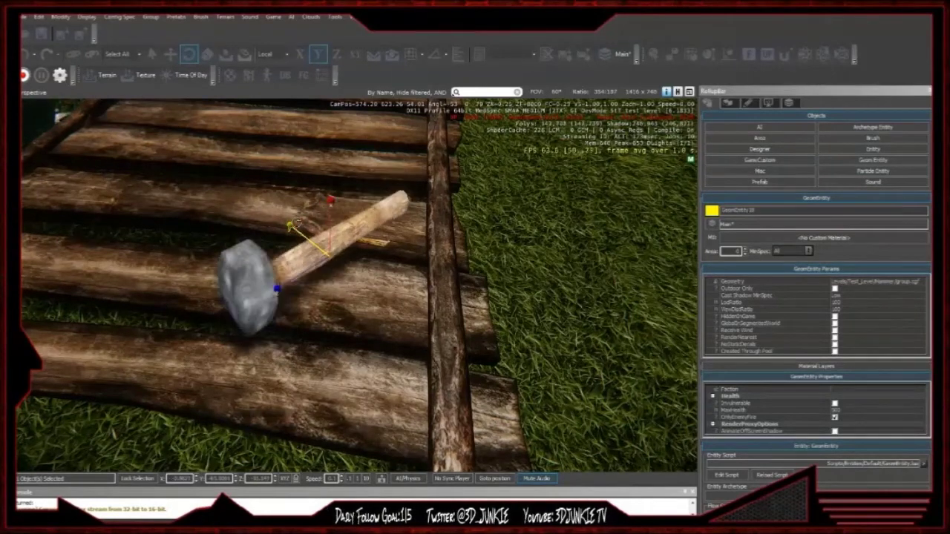
left_click_drag(281, 288, 304, 327)
left_click(170, 54)
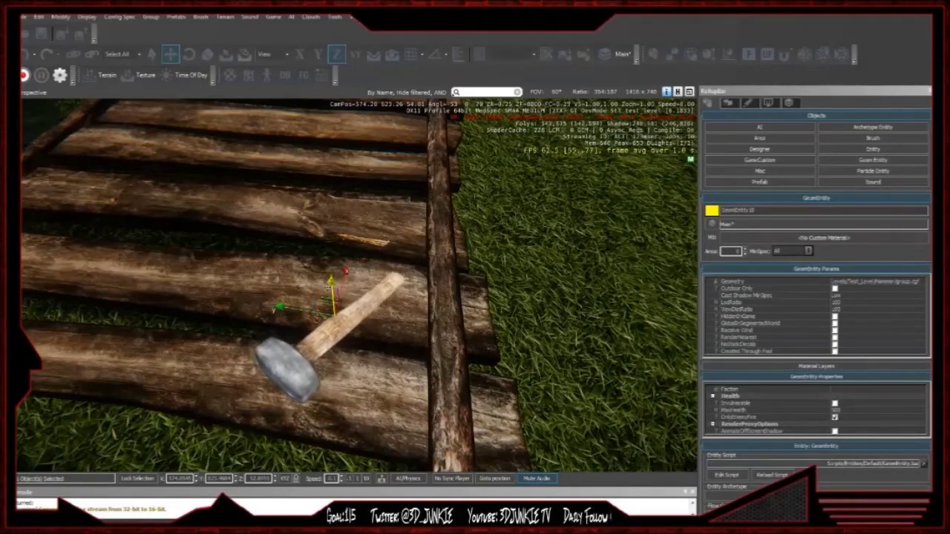
- Deselect the hammer, run the level in game mode, and walk over to view the hammer on the dock
left_click(581, 325)
key("ctrl+g")
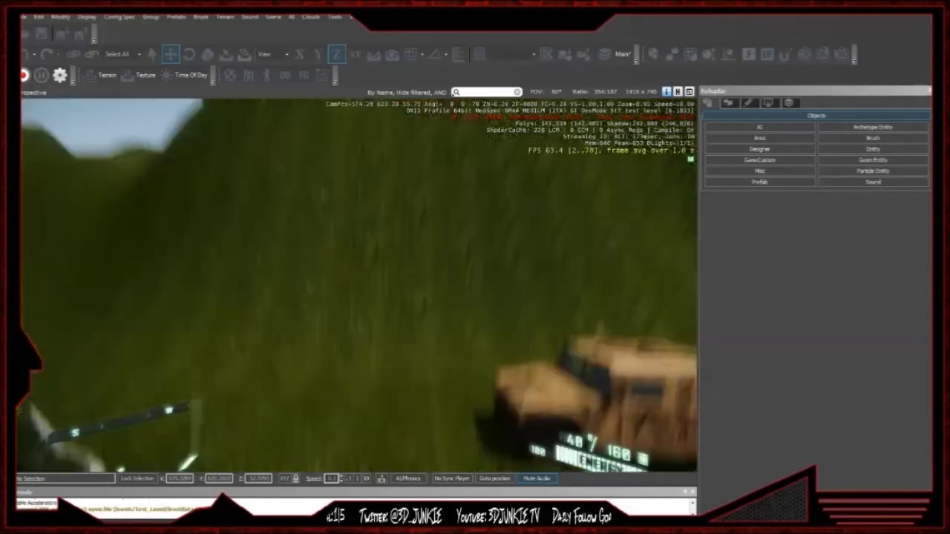
key("w")
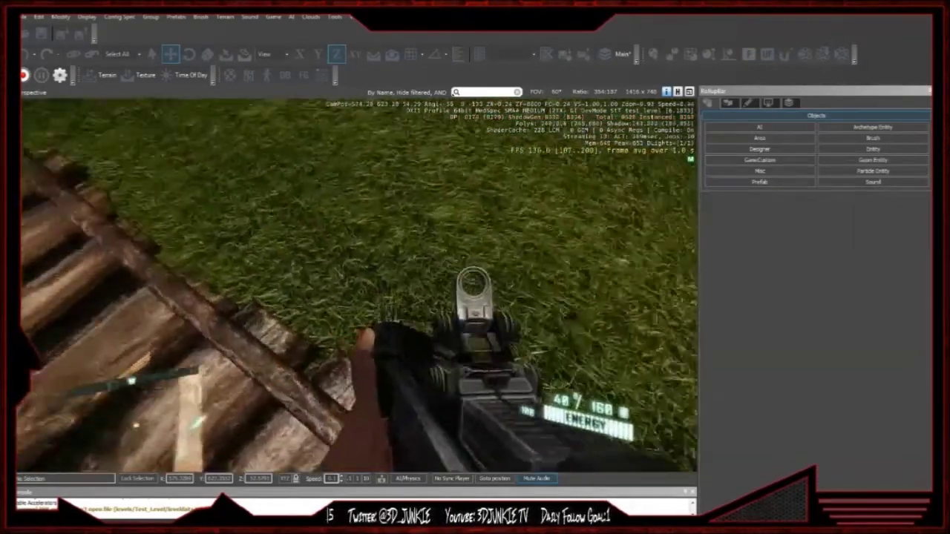
key("w")
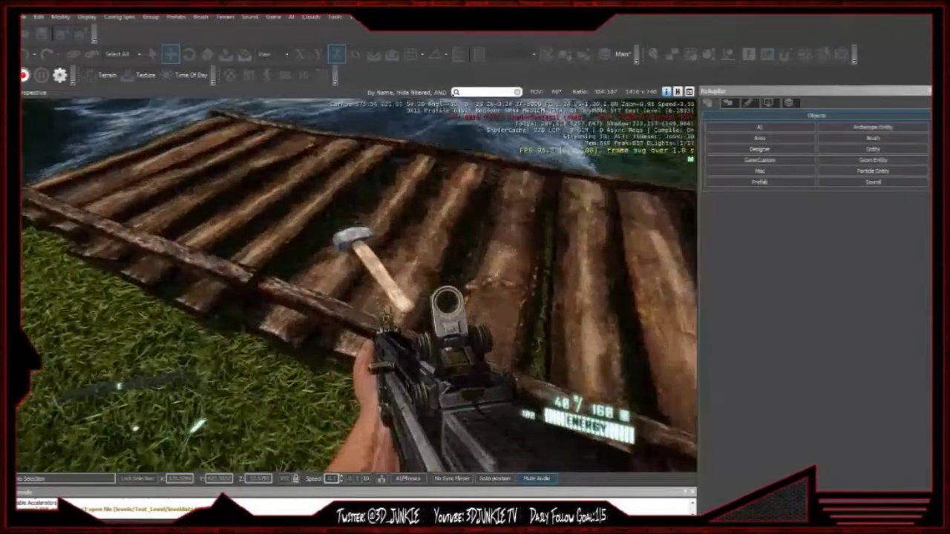
key("Escape")
- Test the level in game mode in third and first person, shoot at the hammer on the dock, and return to editing
key("ctrl+g")
key("F1")
key("w")
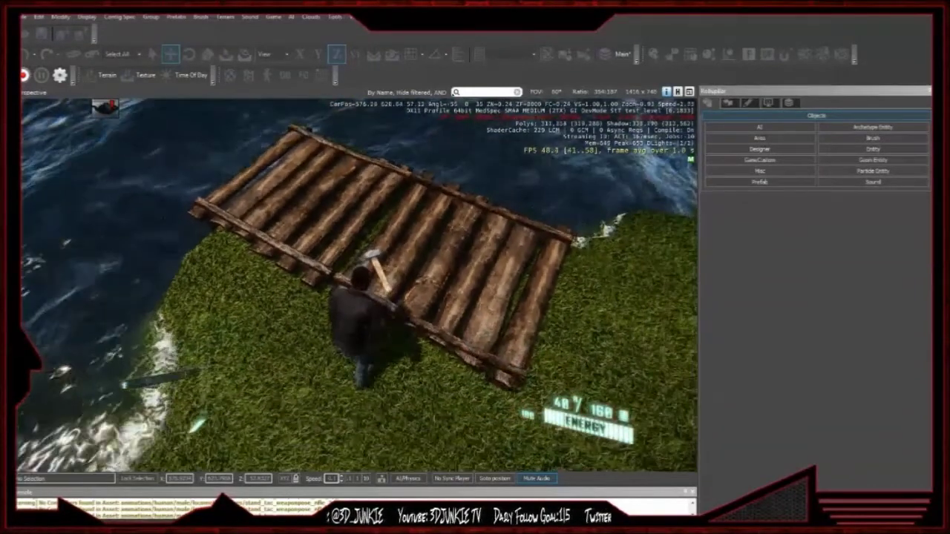
key("F1")
right_click(356, 284)
left_click(356, 285)
left_click(356, 284)
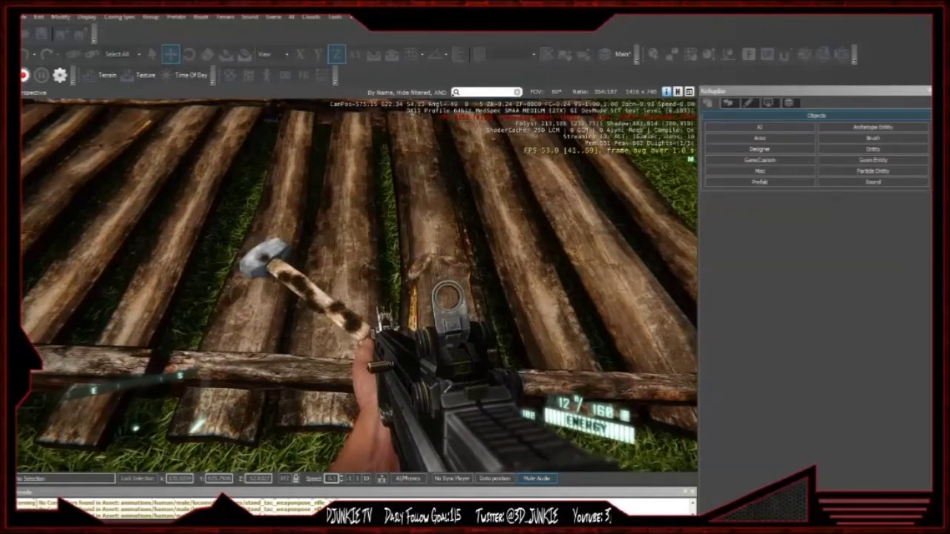
key("w")
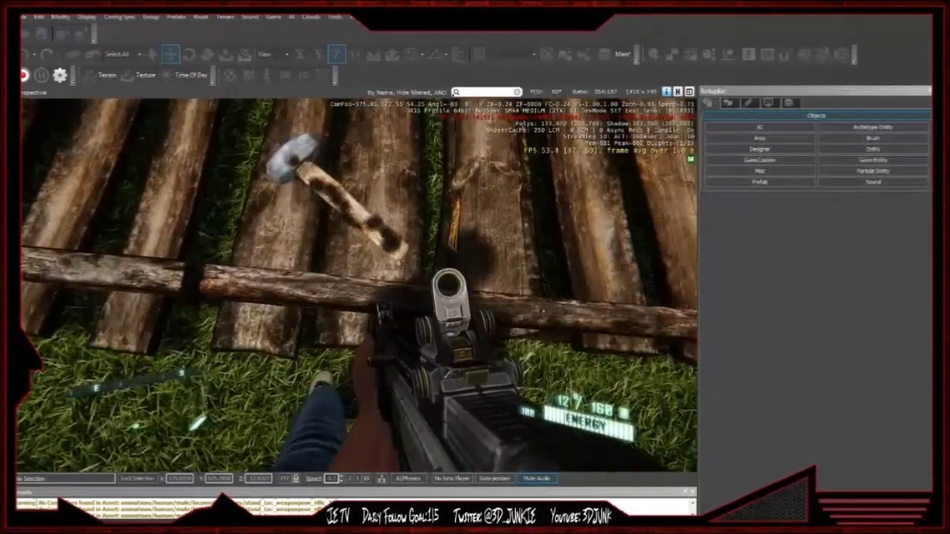
key("Escape")
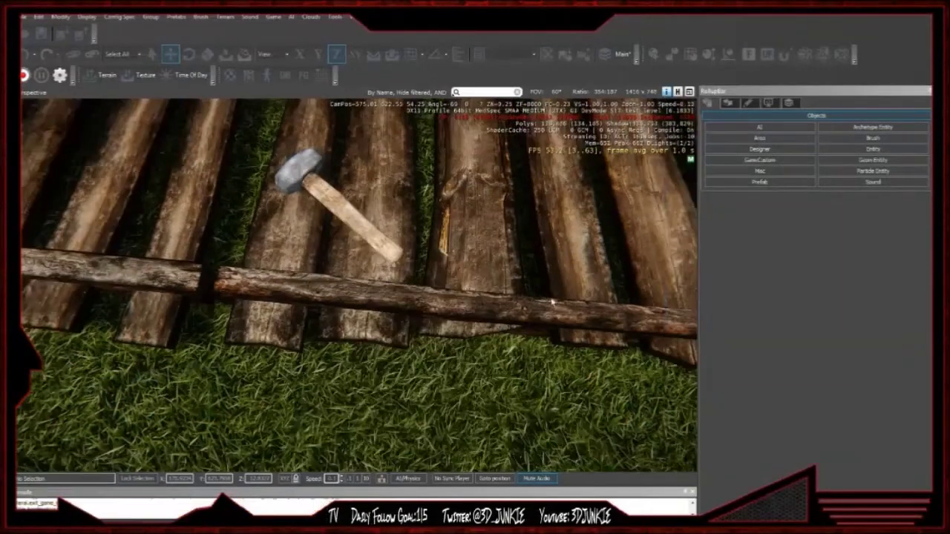
- Select the hammer and open hammer_mat in the Material Editor, placing the window so the hammer stays in view
left_click(347, 208)
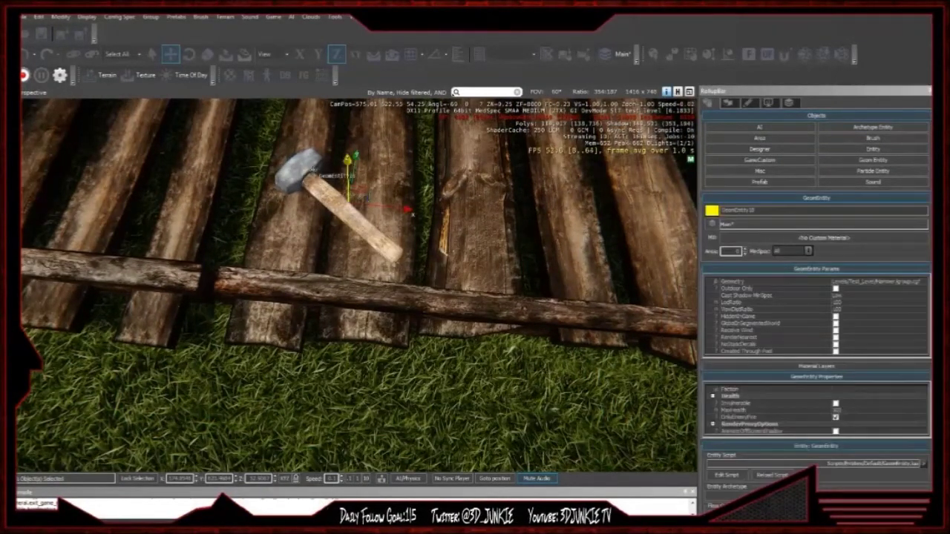
left_click(229, 75)
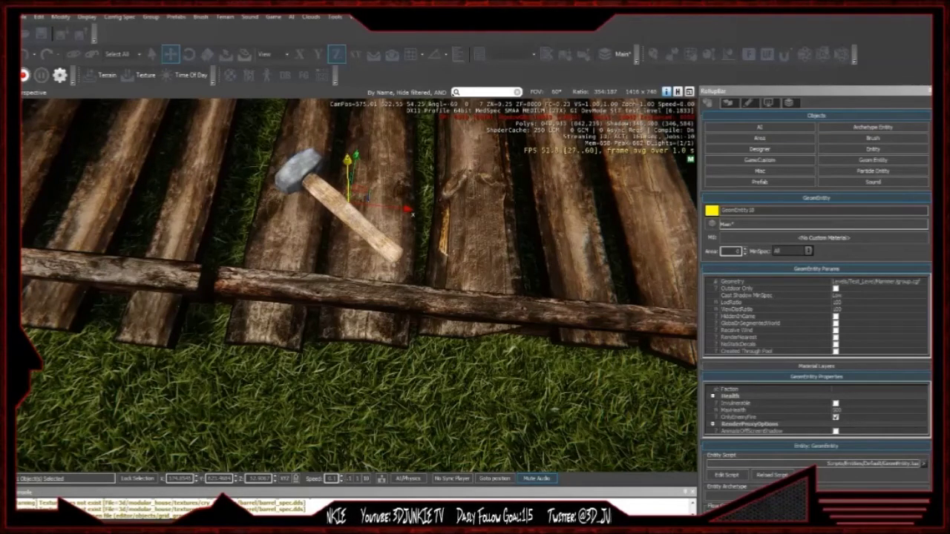
key("m")
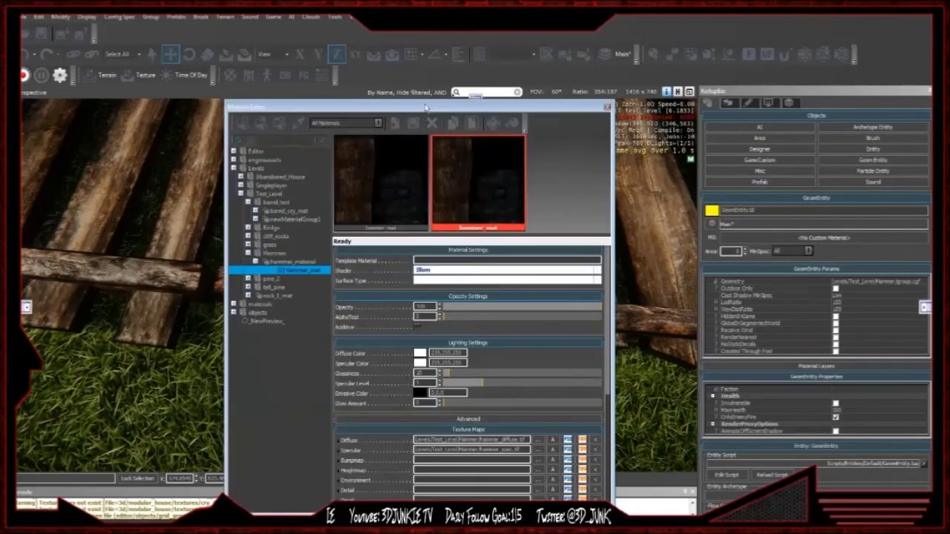
left_click_drag(433, 111, 615, 35)
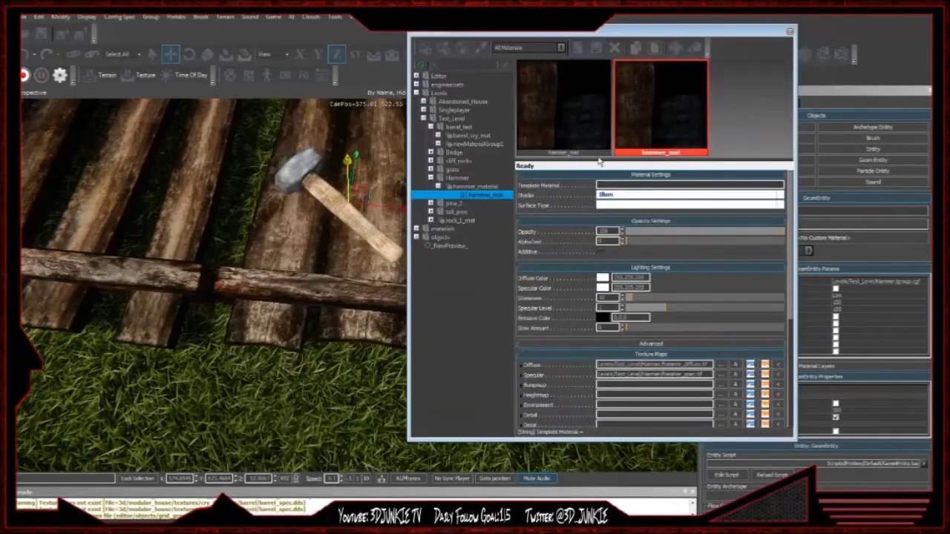
- Set hammer_mat's diffuse color to 170,170,170 and its glossiness to 151
left_click(609, 283)
left_click(603, 281)
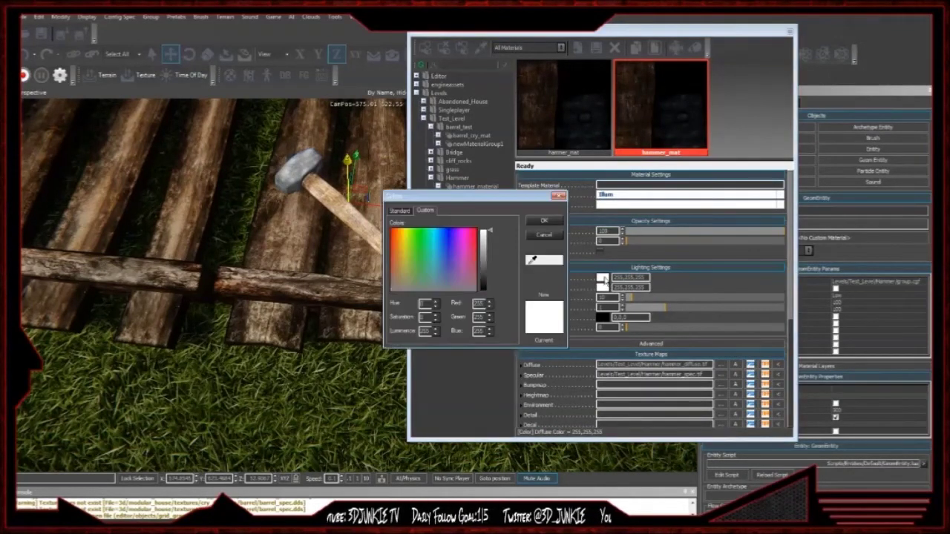
mouse_move(486, 238)
left_mouse_down()
mouse_move(486, 261)
mouse_move(480, 209)
mouse_move(483, 280)
mouse_move(478, 244)
mouse_move(478, 253)
left_mouse_up()
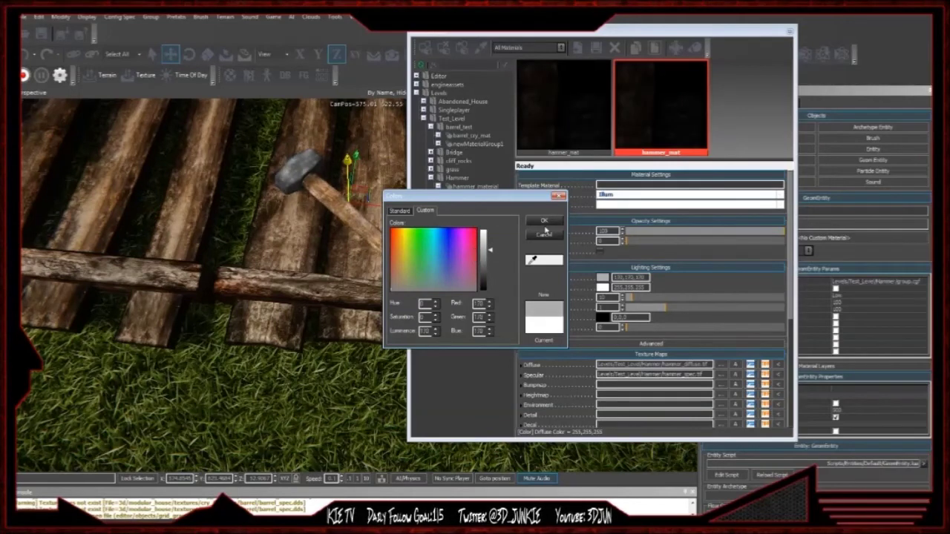
left_click(556, 221)
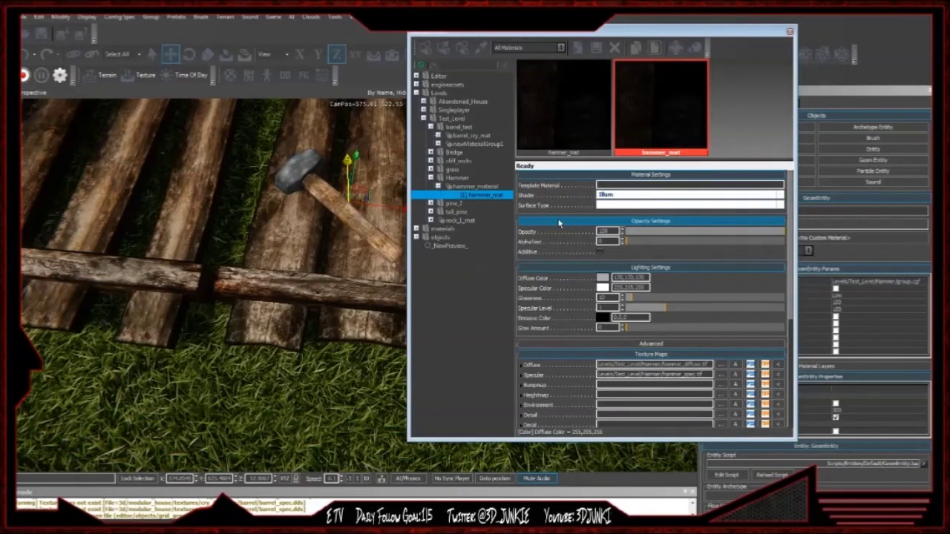
left_click_drag(630, 299, 718, 301)
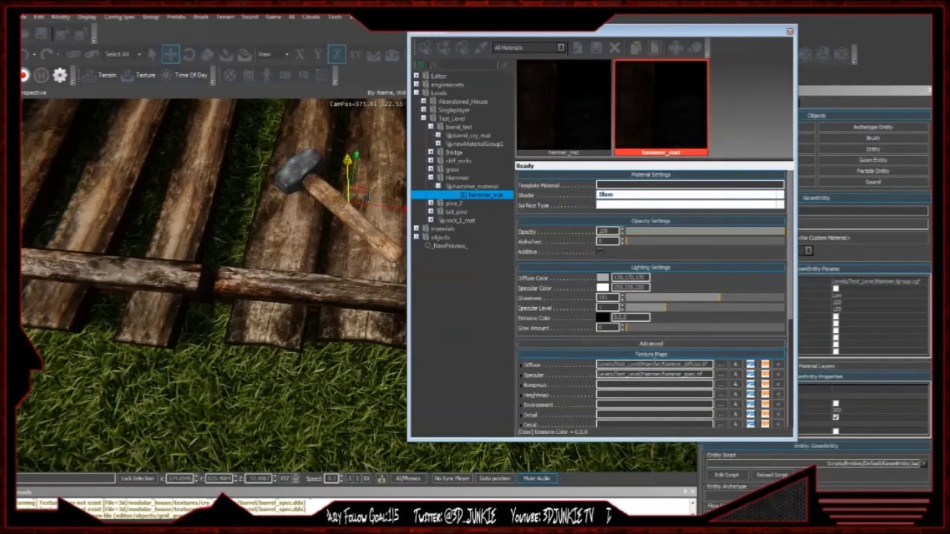
- Try to fill hammer_mat's Bumpmap by reusing the specular texture path, edited to Levels/Test_Level/Hammer/hammer_normal.tif
left_click(718, 386)
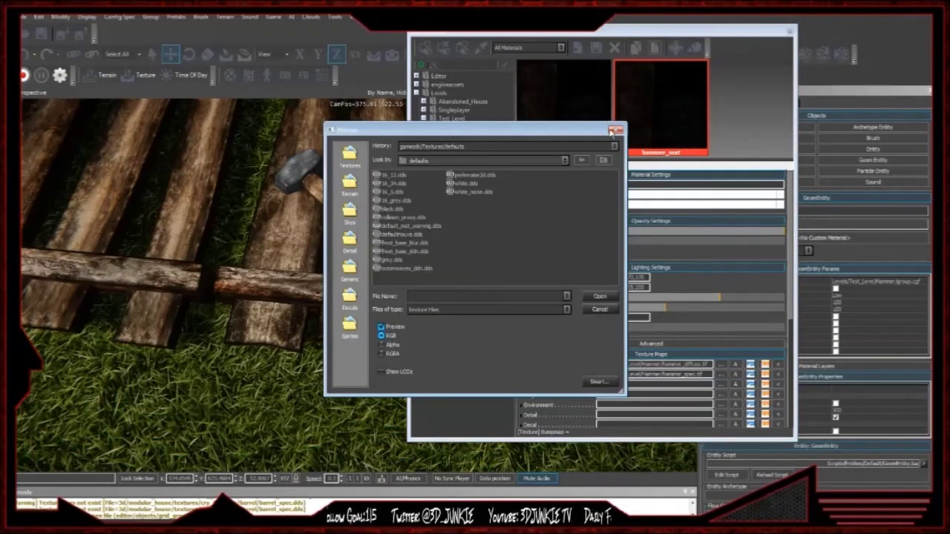
left_click(613, 130)
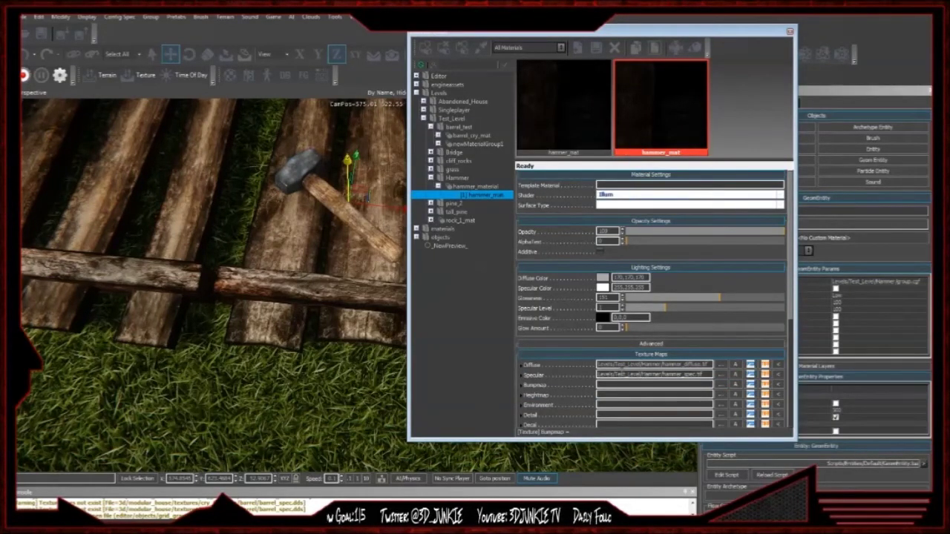
left_click(672, 375)
key("ctrl+c")
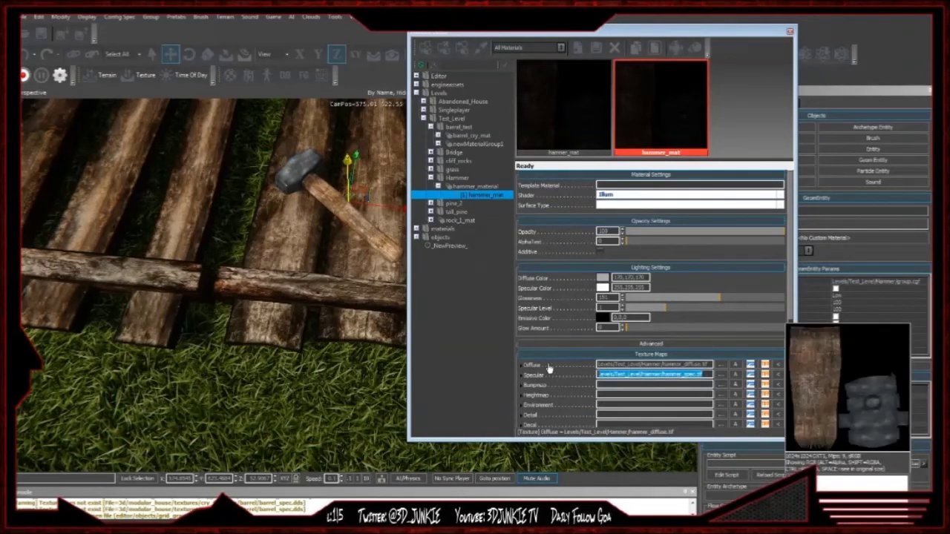
left_click(643, 384)
key("ctrl+v")
key("Return")
key("ctrl+c")
key("BackSpace")
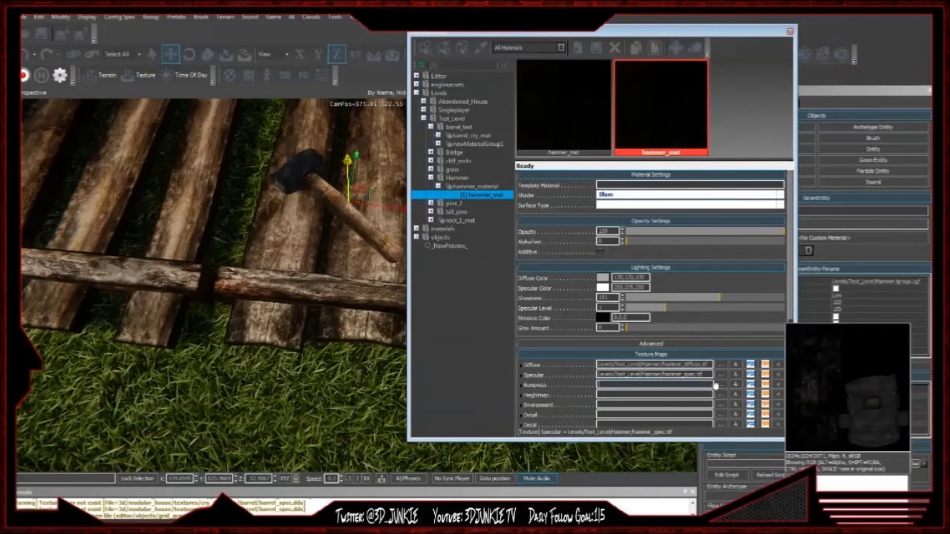
key("Return")
left_click(690, 385)
key("ctrl+v")
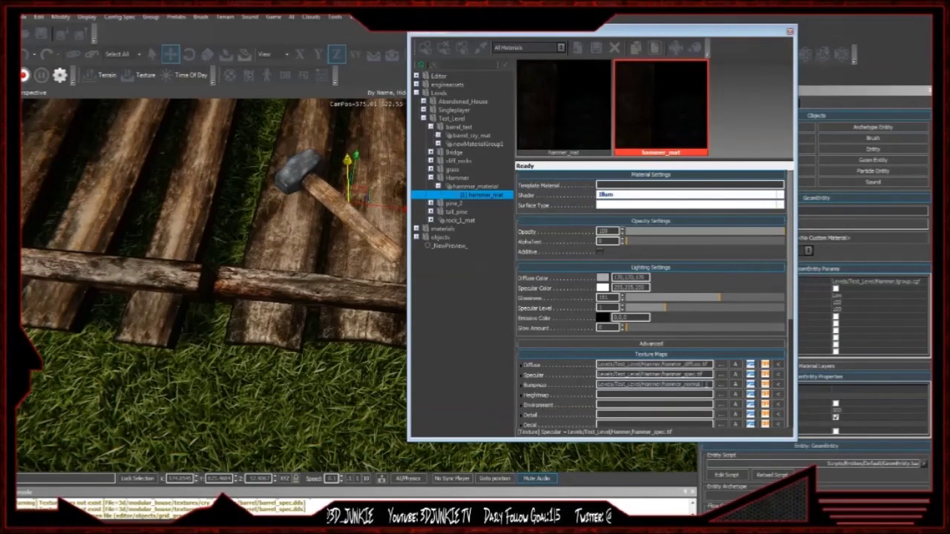
key("Return")
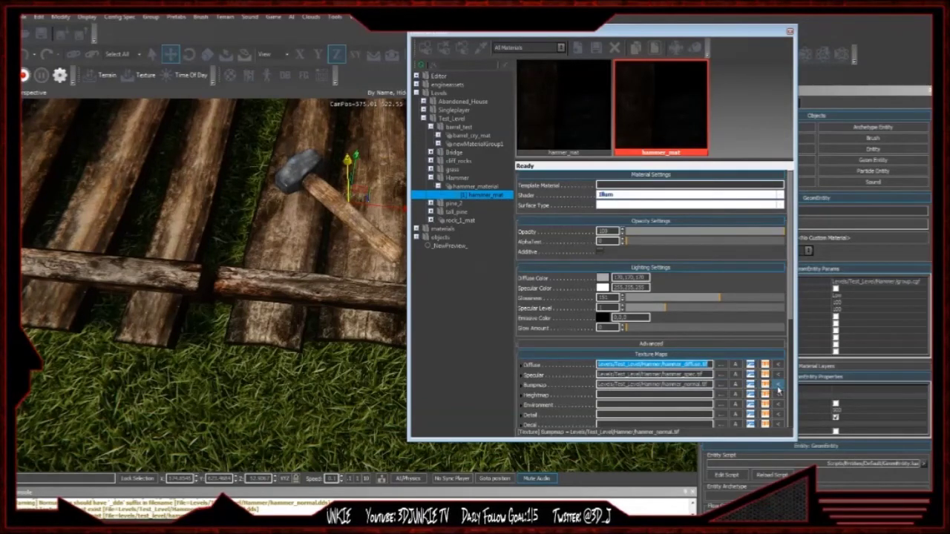
left_click(524, 385)
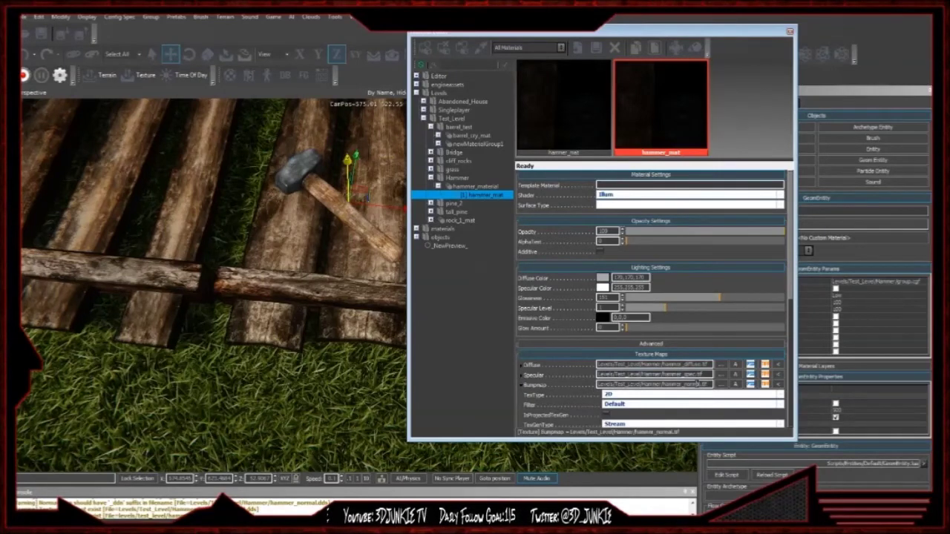
- Assign hammer_normals.tif from the hammer folder as hammer_mat's Bumpmap and inspect the hammer's surface up close
left_click(720, 385)
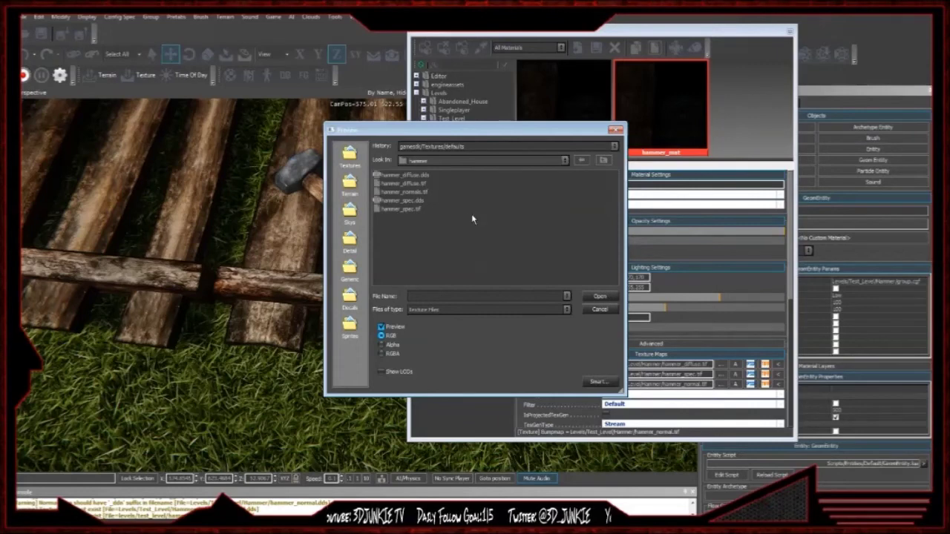
left_click(404, 191)
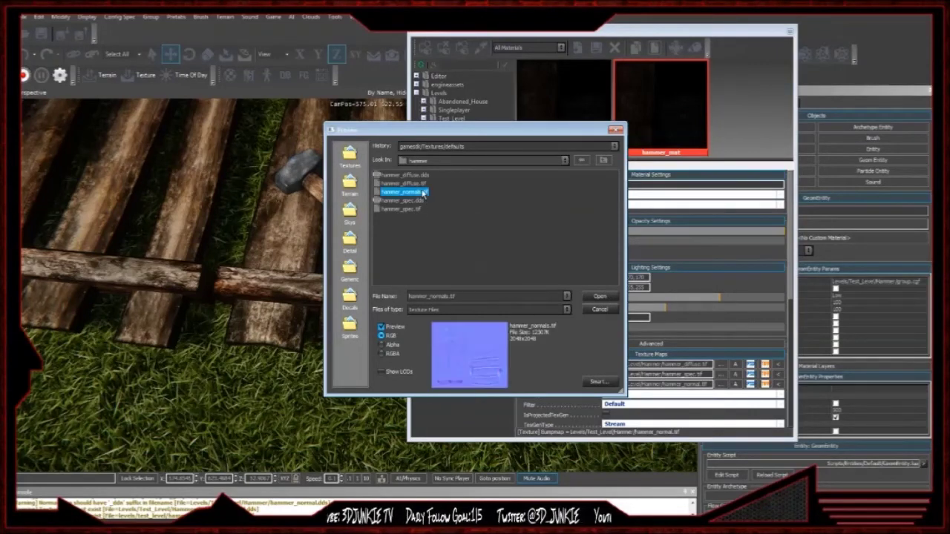
left_click(600, 297)
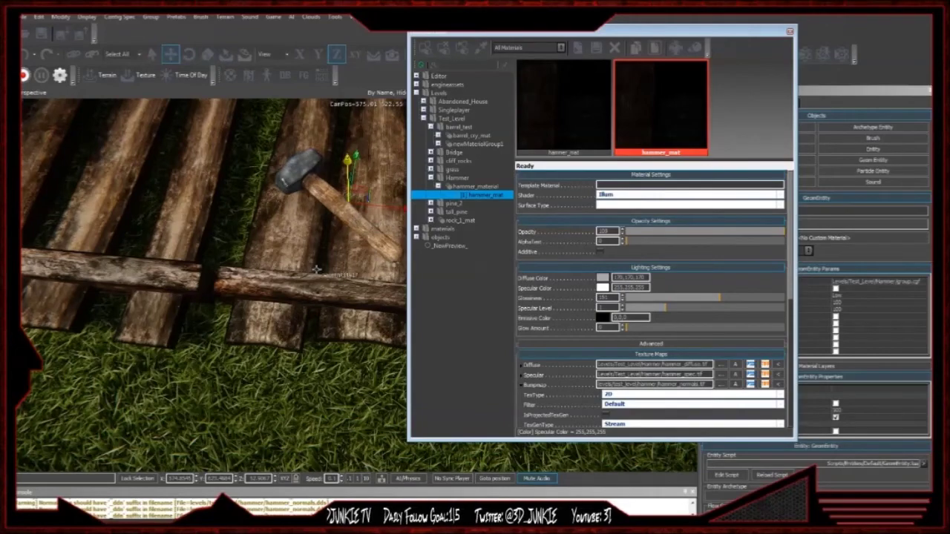
right_click_drag(339, 280, 338, 267)
scroll(341, 281, "up", 8)
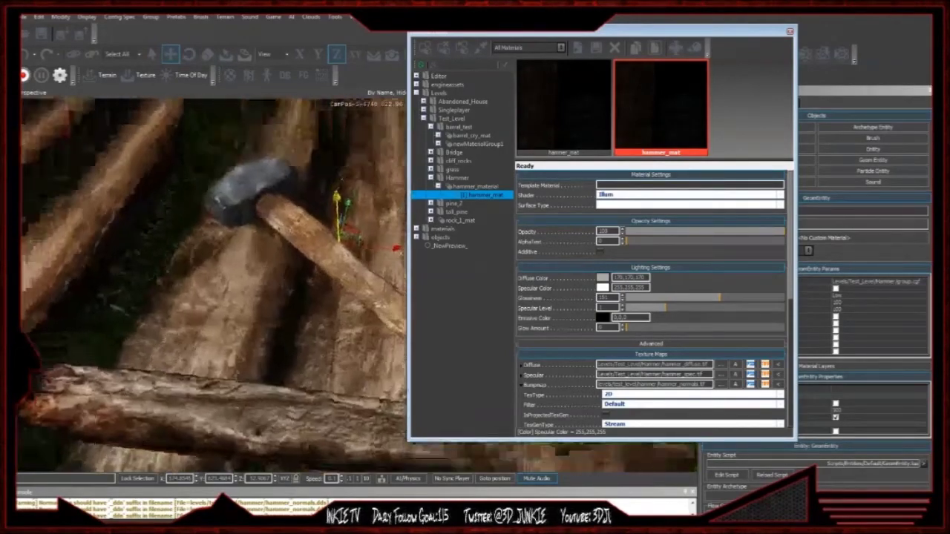
right_click_drag(335, 259, 394, 234)
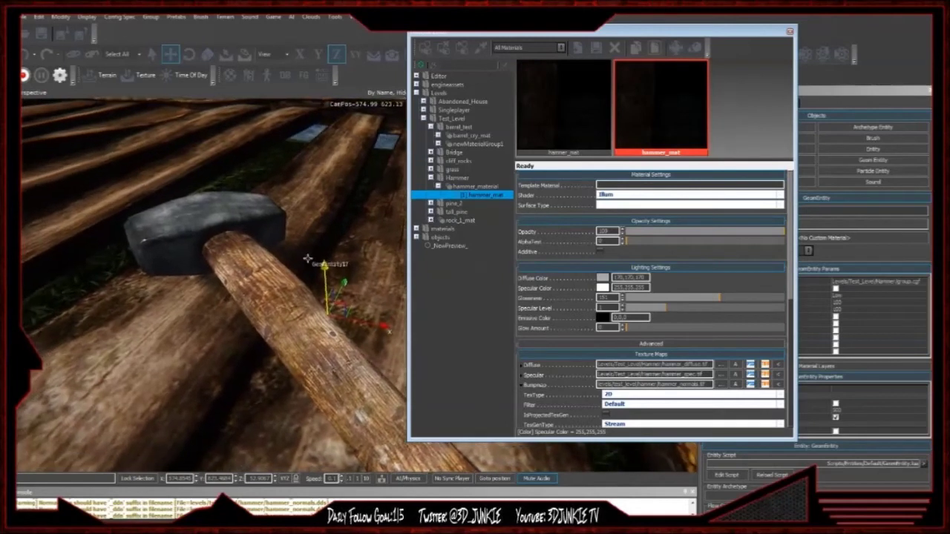
- Preview hammer_mat's Bumpmap and Specular textures and expand the Specular map's settings
mouse_move(693, 393)
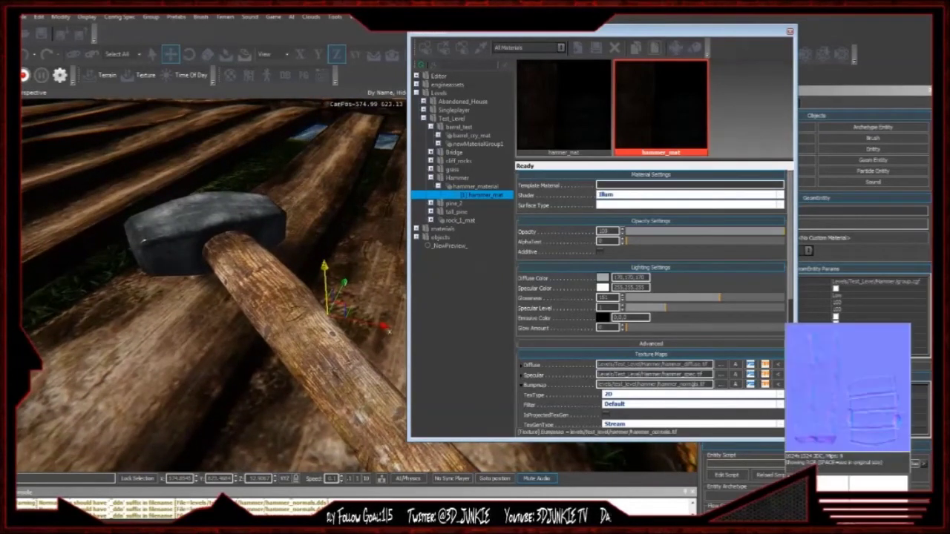
mouse_move(692, 376)
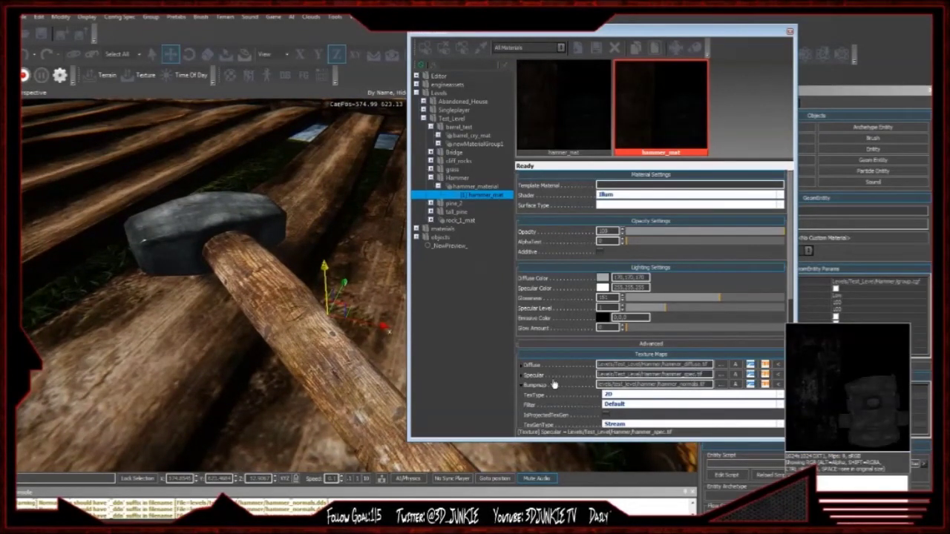
left_click(522, 376)
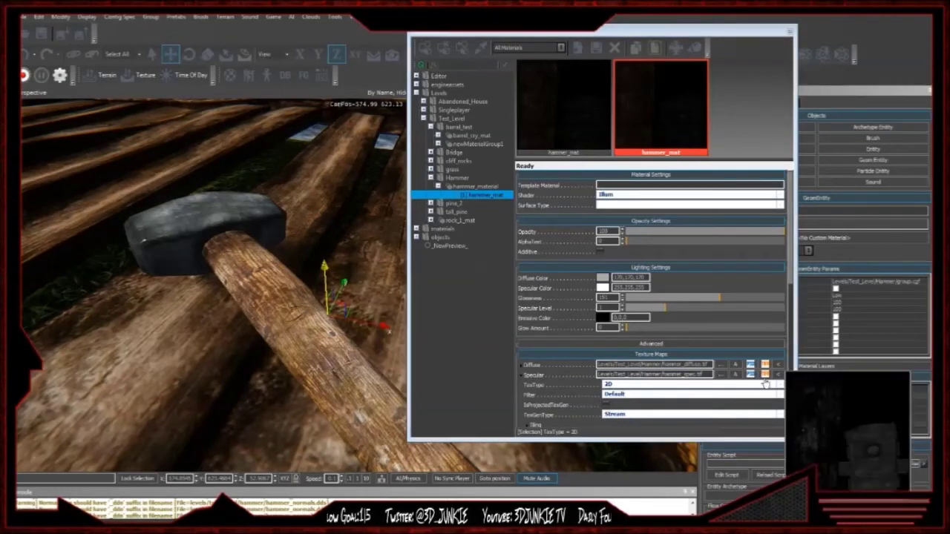
- Set hammer_mat's Fresnel Bias to about 0.27 and its gloss channel to about 0.015, and close the Material Editor
scroll(780, 350, "down", 5)
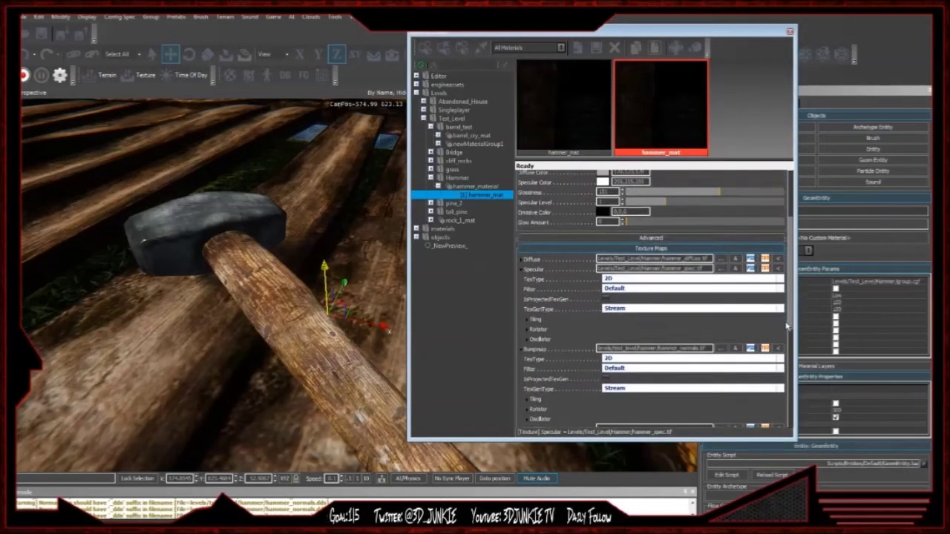
scroll(780, 350, "down", 3)
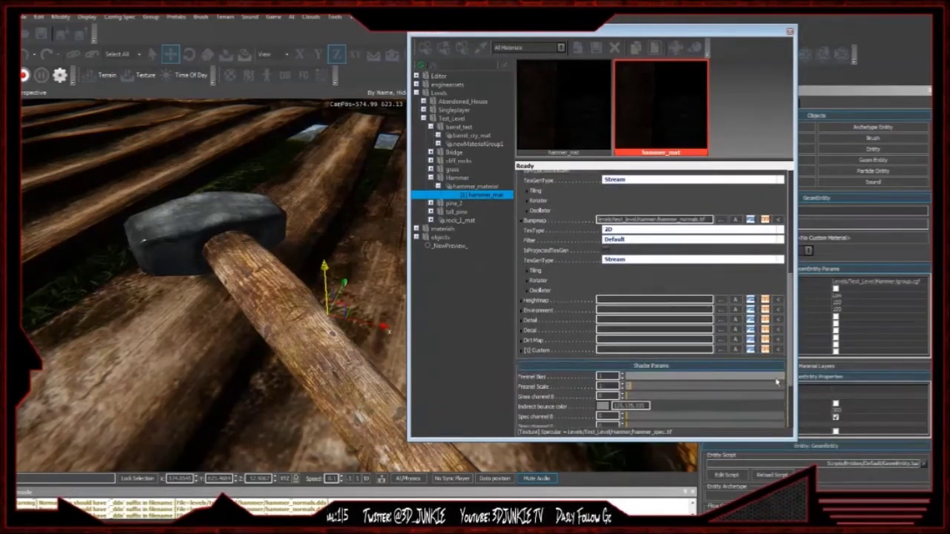
scroll(775, 396, "down", 1)
left_click_drag(753, 315, 779, 315)
left_click_drag(711, 317, 669, 325)
mouse_move(631, 335)
left_mouse_down()
mouse_move(690, 336)
mouse_move(628, 337)
left_mouse_up()
scroll(696, 357, "down", 2)
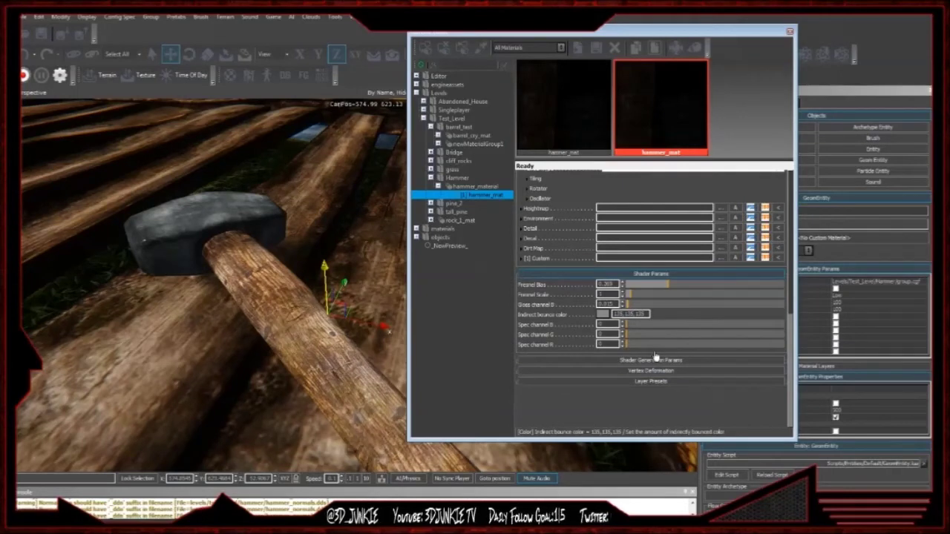
scroll(656, 357, "up", 3)
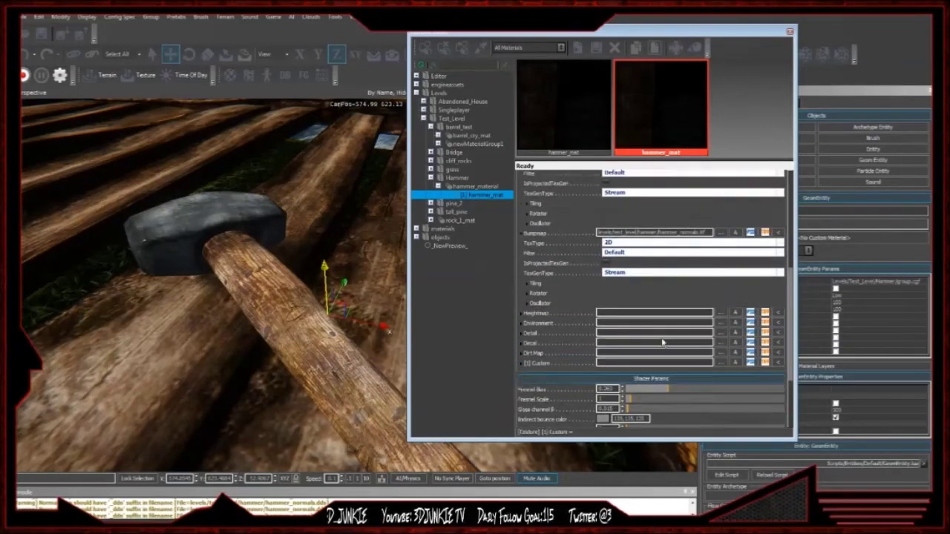
scroll(663, 340, "up", 6)
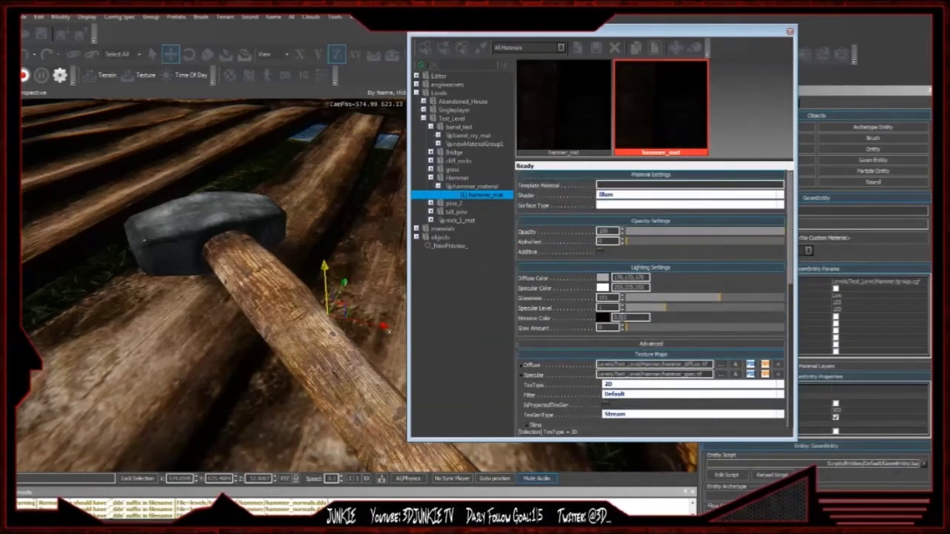
left_click(789, 32)
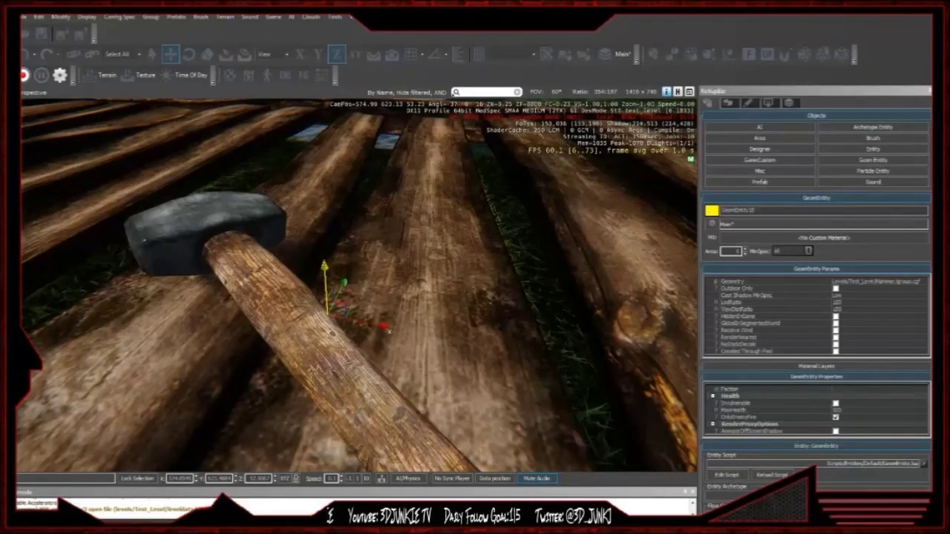
- Test the level in game mode to view the hammer on the dock, and leave the hammer deselected in the editor
key("ctrl+g")
key("w")
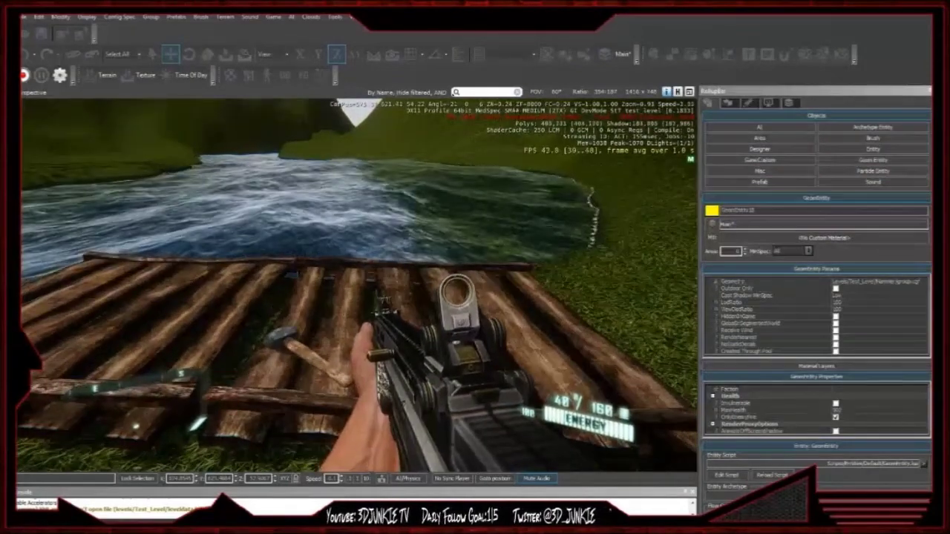
key("Escape")
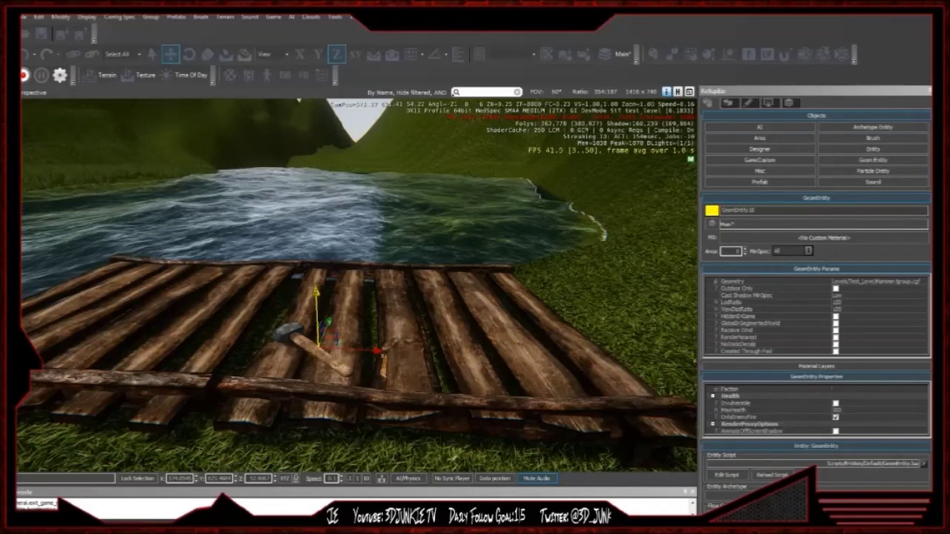
left_click(380, 239)
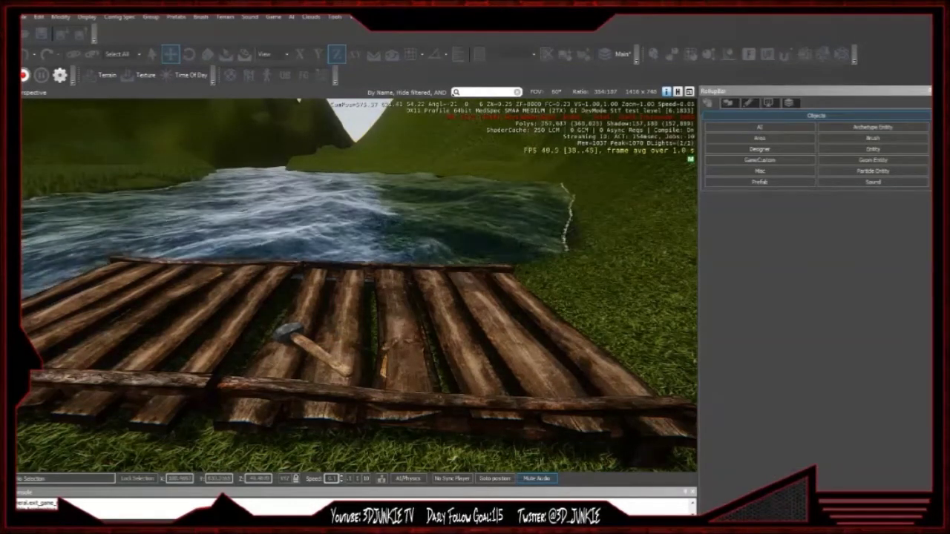
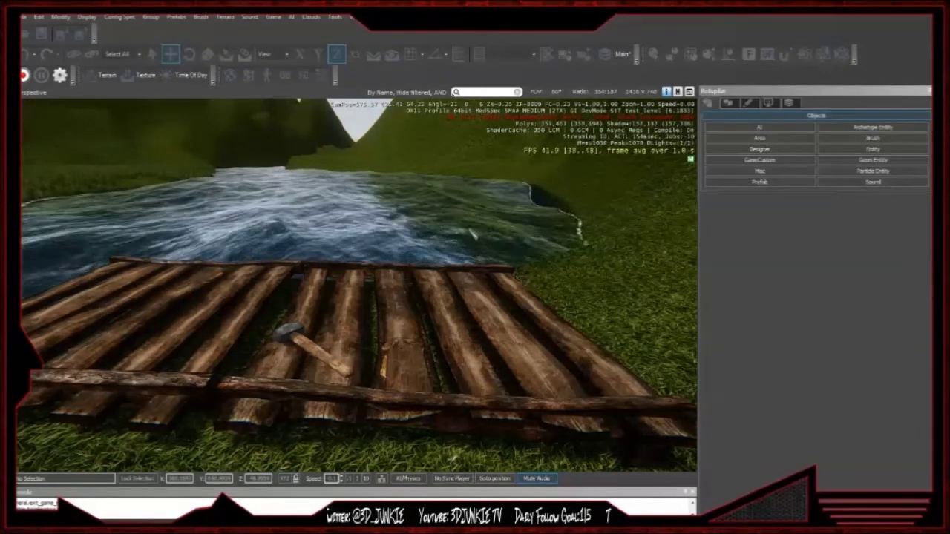
key("ctrl+g")
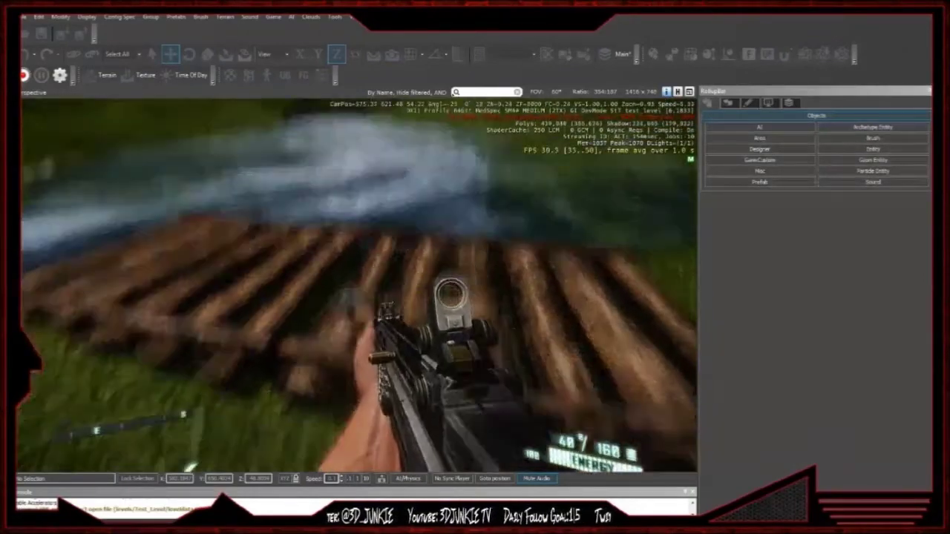
key("Escape")
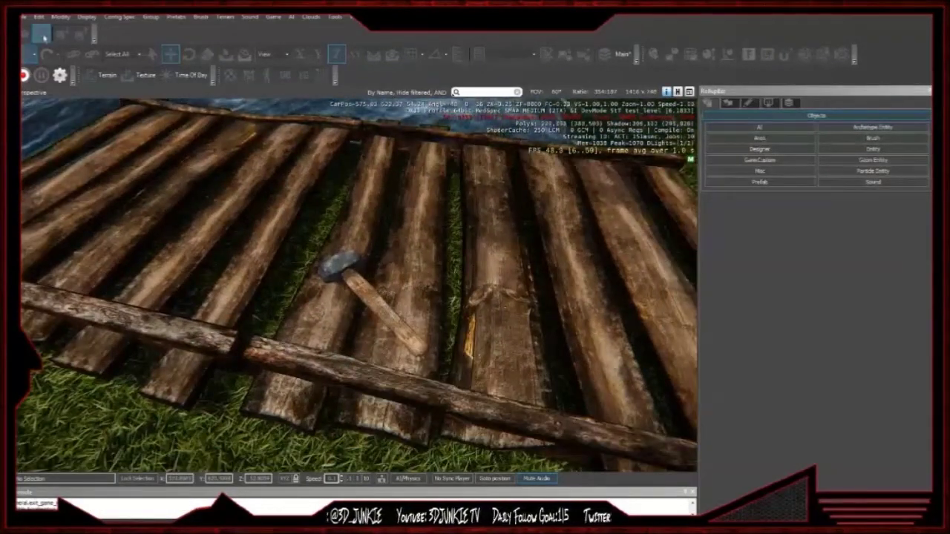
- Save Test_Level and open the recently used forest.cry level
left_click(30, 16)
left_click(64, 49)
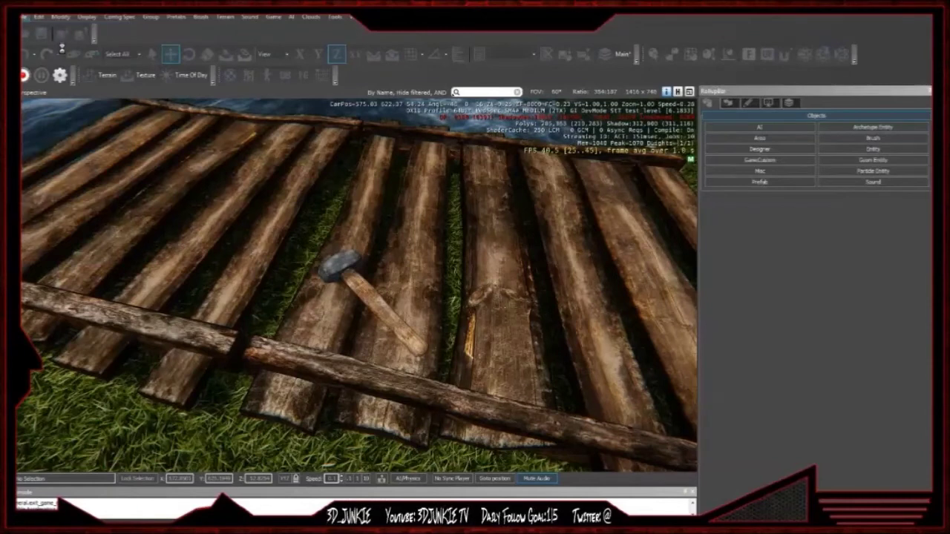
left_click(27, 16)
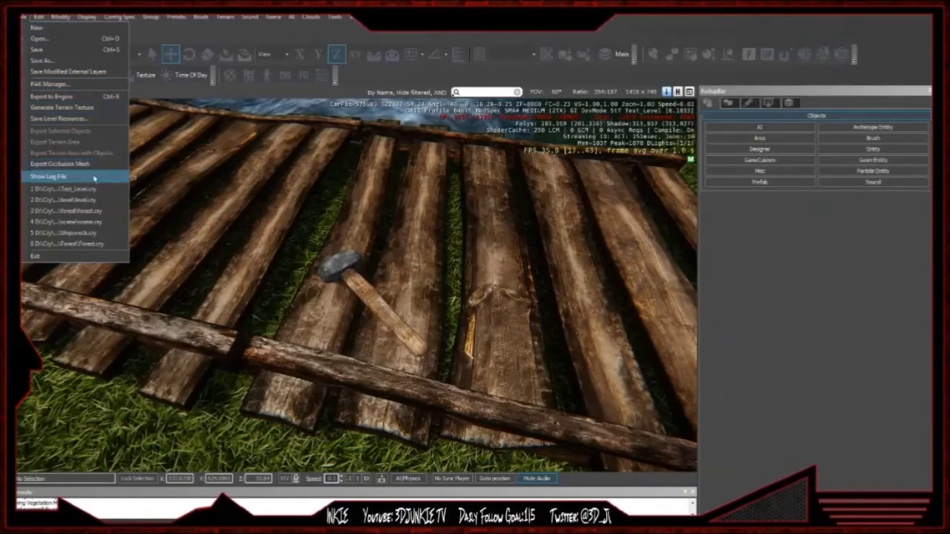
left_click(103, 214)
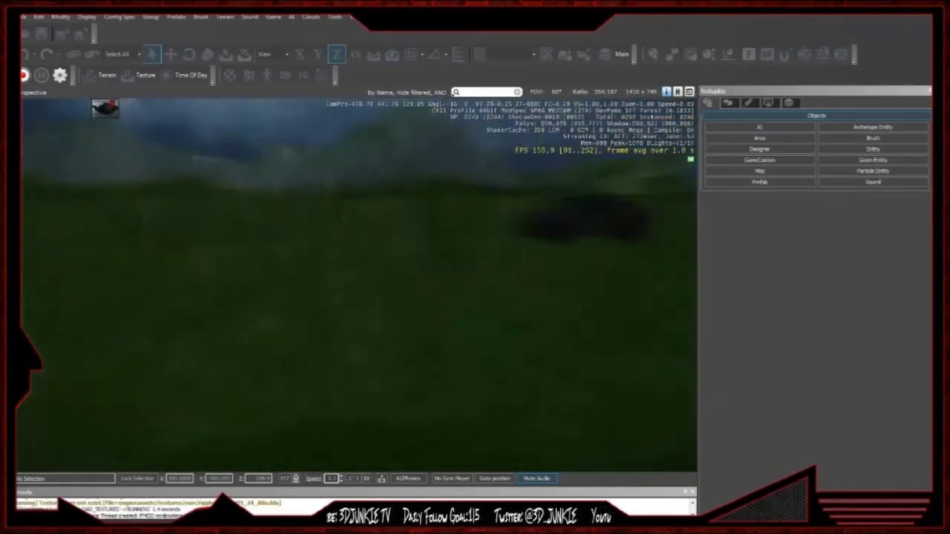
- Play the forest level in game mode, walking around and firing the aimed rifle, and return to the editor
right_click_drag(326, 252, 350, 252)
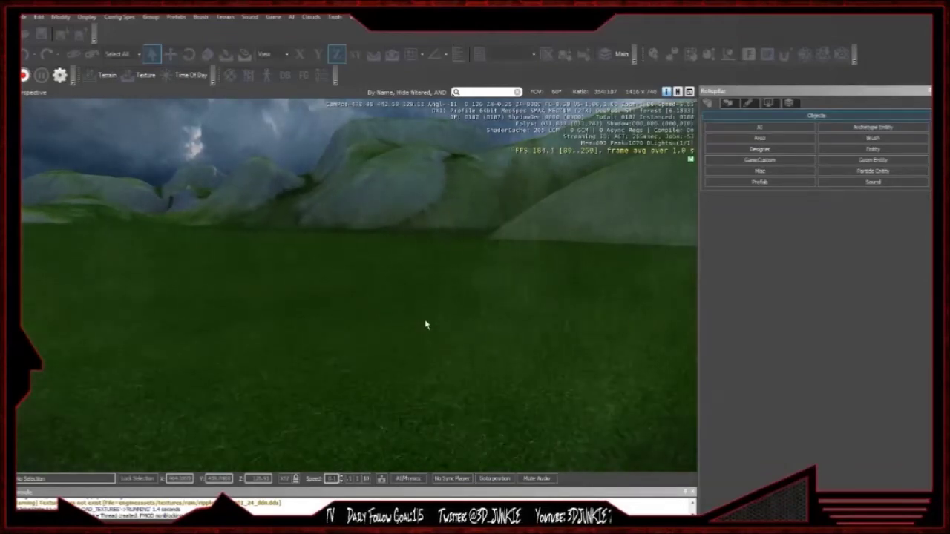
key("ctrl+g")
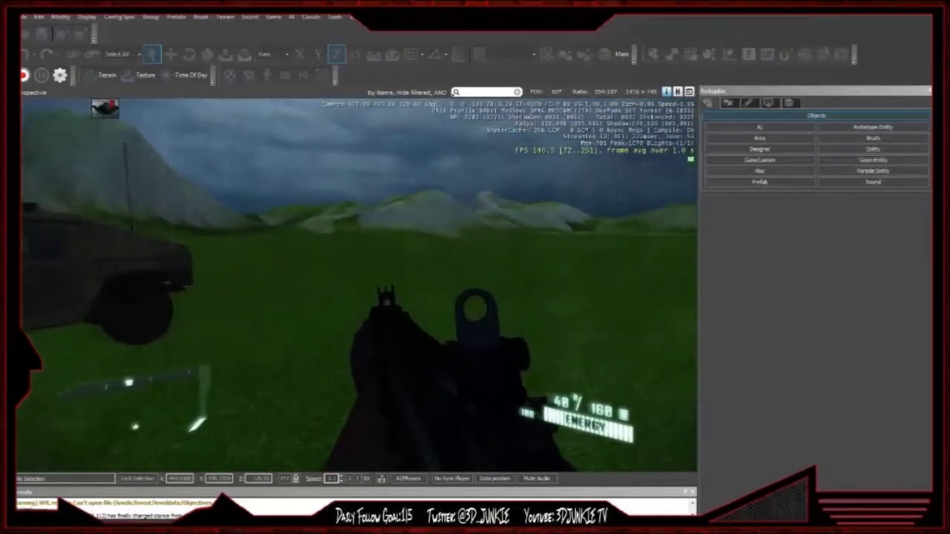
right_click(358, 285)
left_click(357, 286)
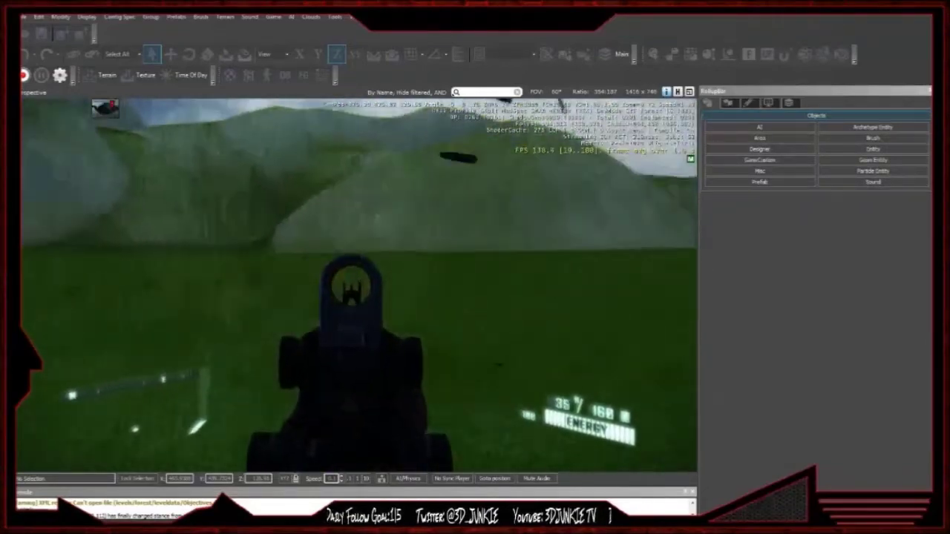
left_click(358, 284)
right_click(358, 285)
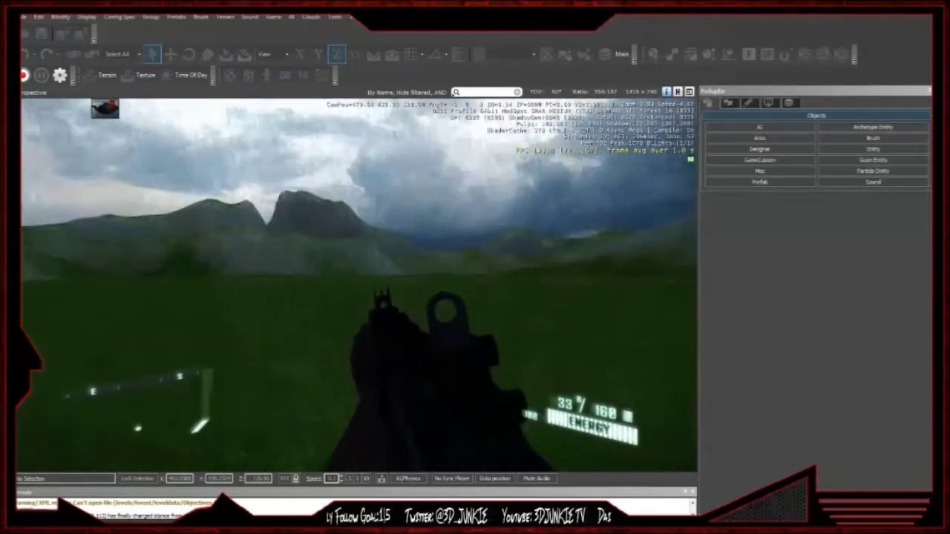
key("w")
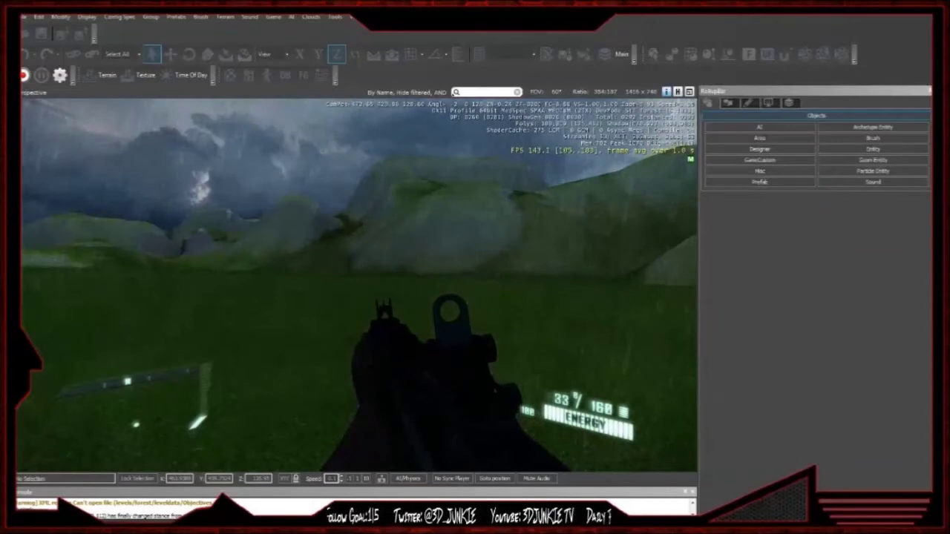
key("Escape")
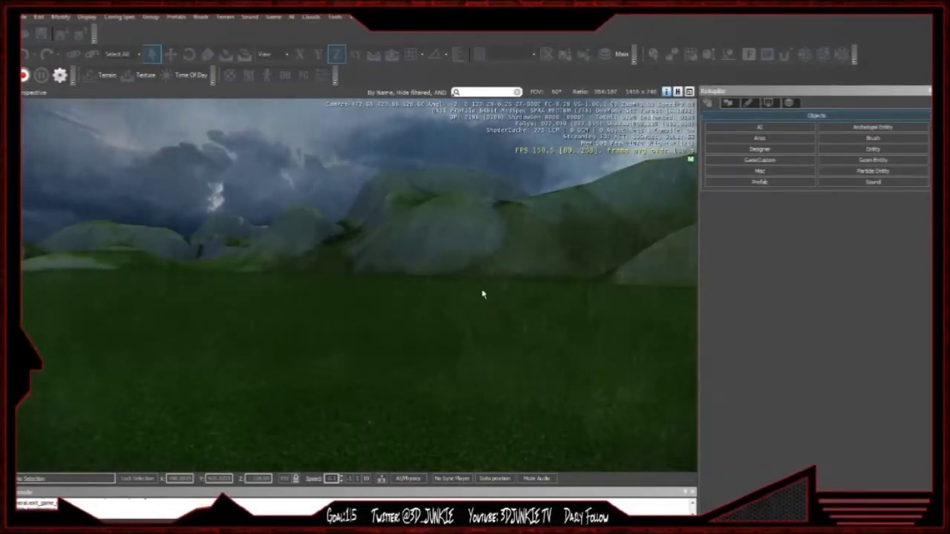
- Mute the audio and place the hammer from Test_Level's Hammer folder as a geom entity on the grass field
left_click(547, 479)
right_click_drag(445, 297, 477, 297)
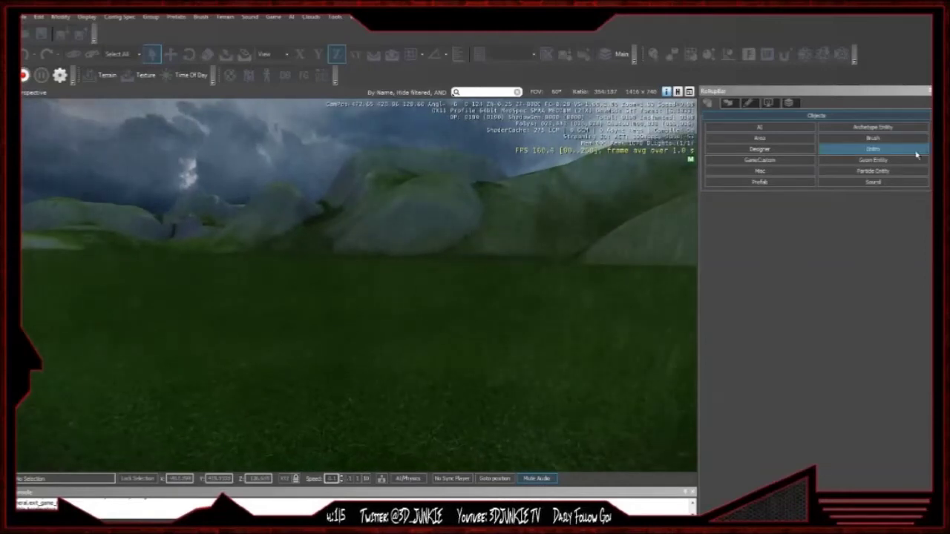
left_click(789, 140)
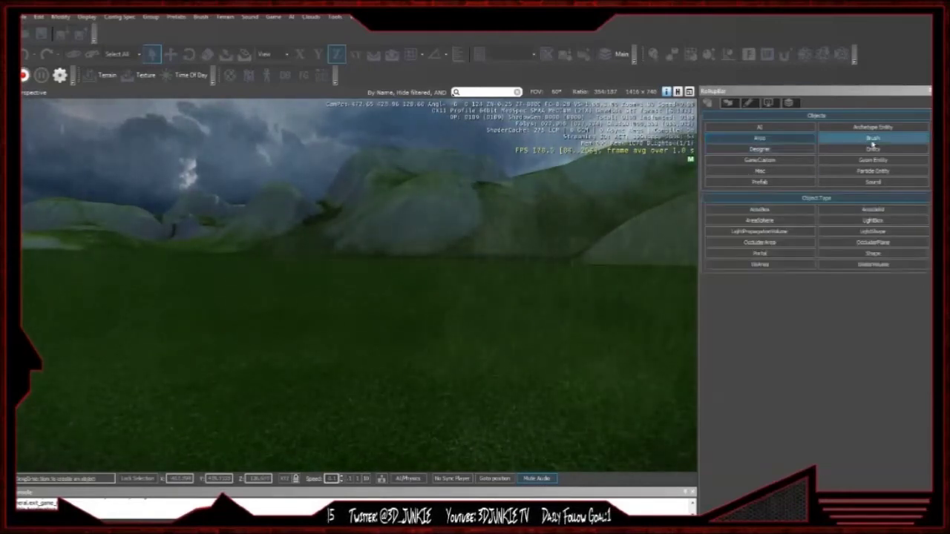
left_click(876, 149)
left_click(878, 153)
left_click(879, 151)
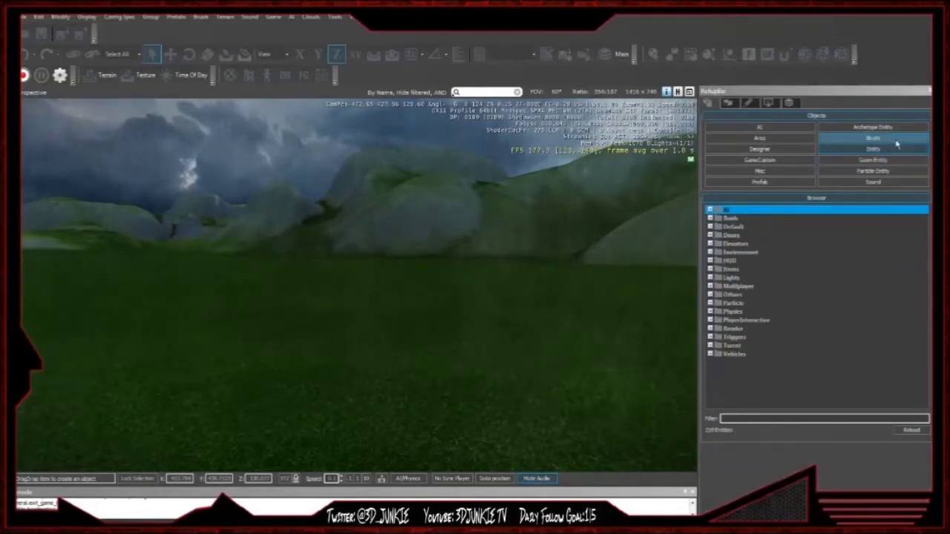
left_click(895, 140)
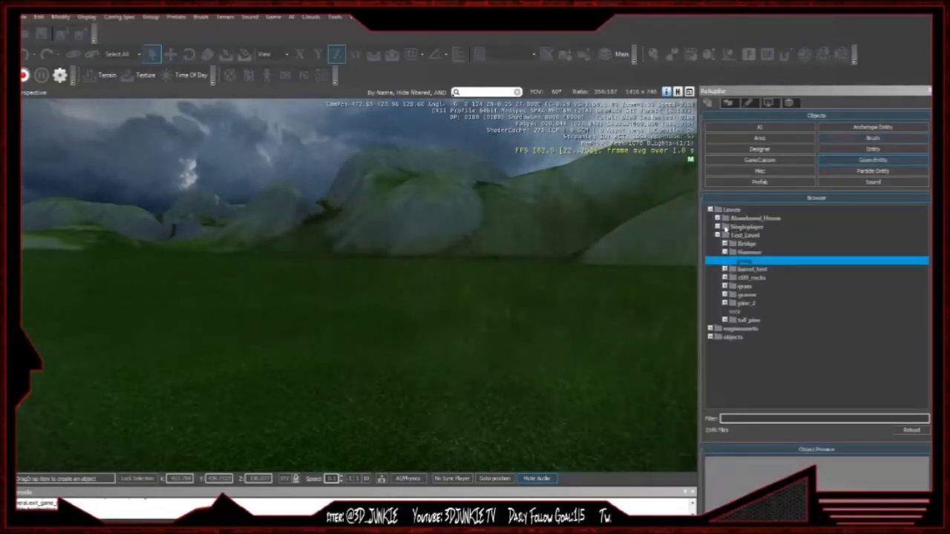
left_click_drag(749, 263, 358, 394)
left_click(492, 322)
right_click_drag(492, 322, 439, 285)
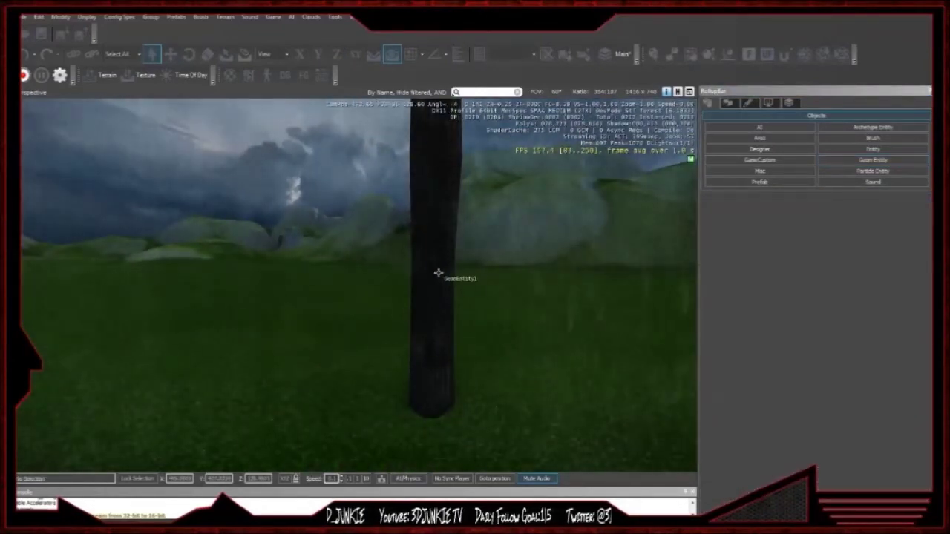
- Select the placed hammer, keep it instead of deleting it, and scale it down uniformly to about a third of its size
left_click(438, 286)
key("Delete")
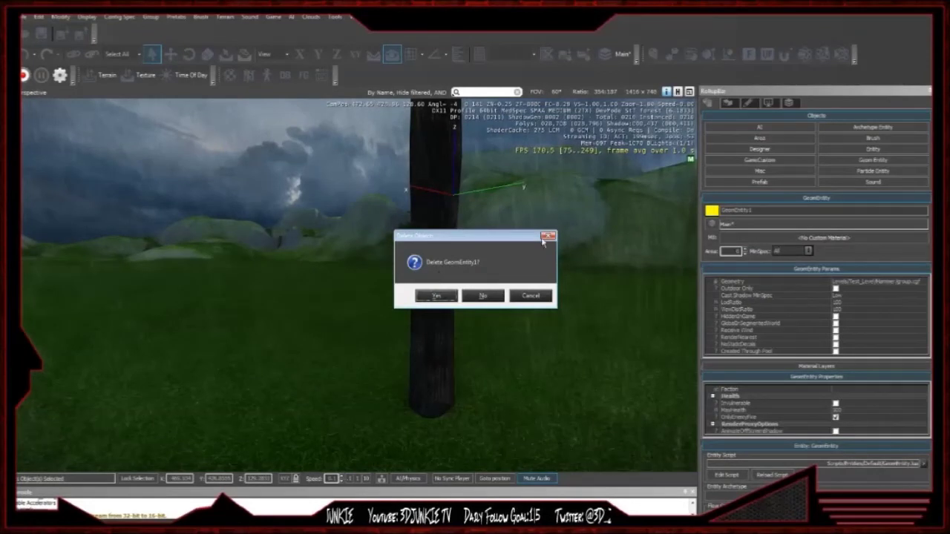
left_click(547, 236)
left_click(207, 54)
left_click_drag(445, 197, 396, 237)
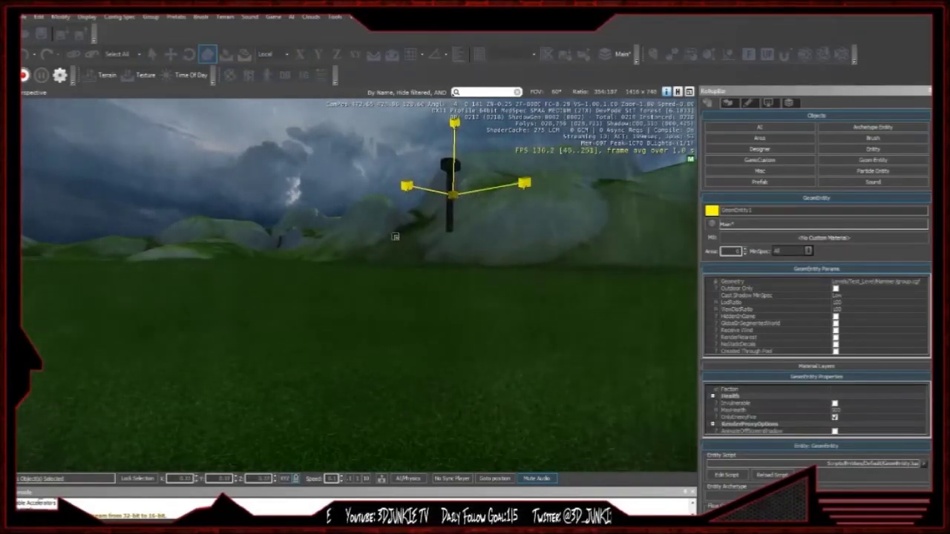
- Move the shrunken hammer down along the vertical axis to just above the grass and approach it
left_click(170, 53)
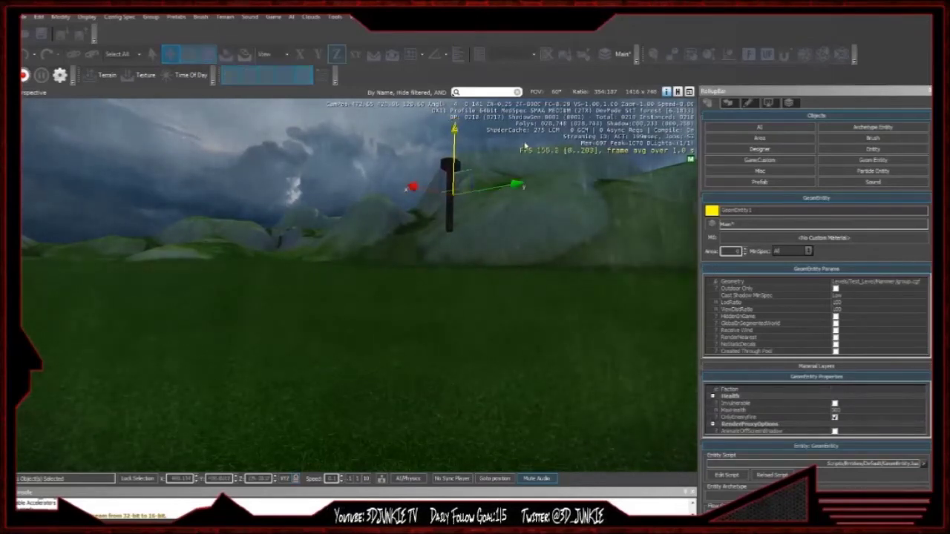
left_click(450, 143)
left_click(450, 163)
left_click_drag(454, 131, 434, 306)
right_click_drag(429, 301, 429, 302)
key("w")
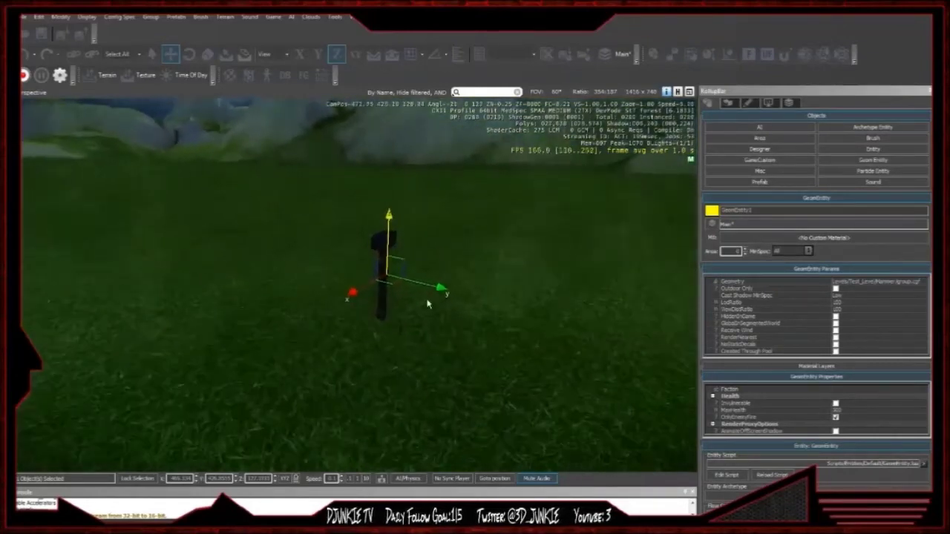
- Play the forest level in game mode, walk up to the hammer, aim the rifle beside it and return to the editor
key("ctrl+g")
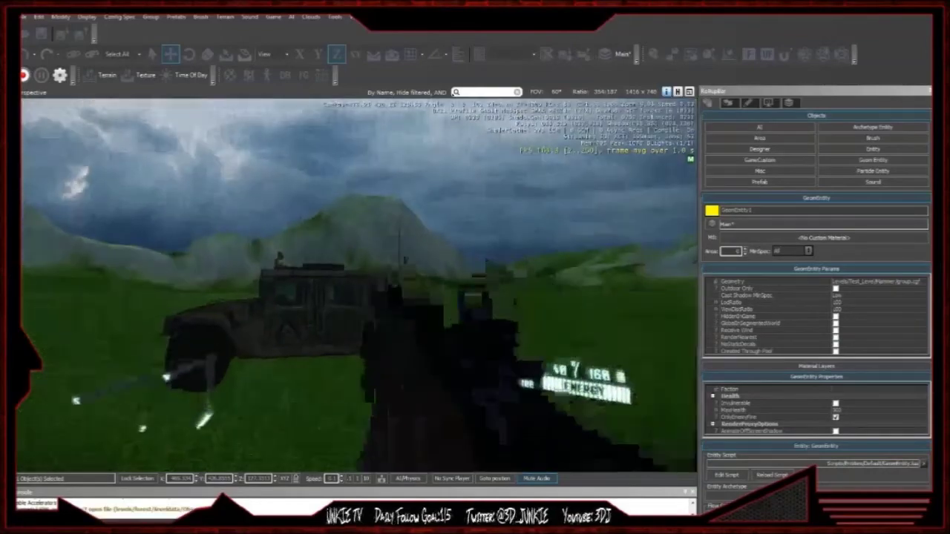
key("w")
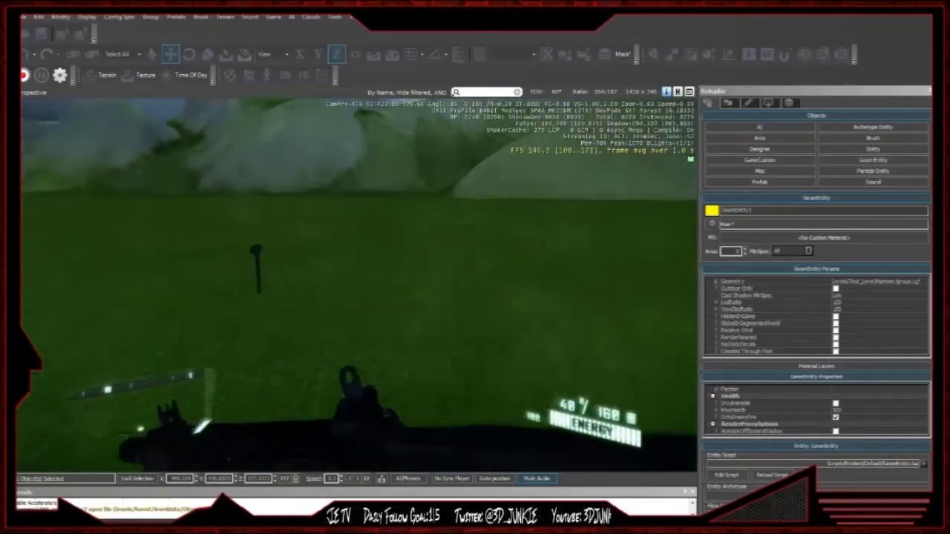
key("s")
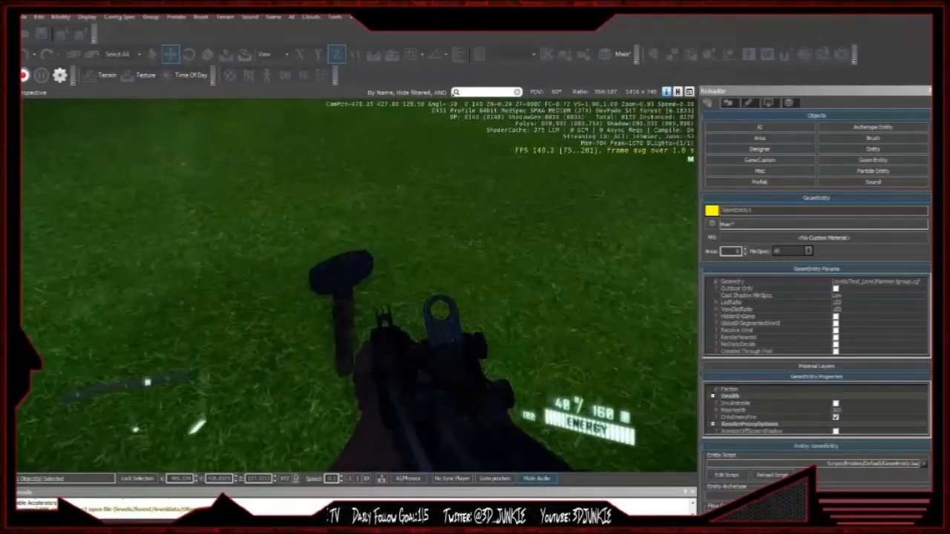
right_click(359, 285)
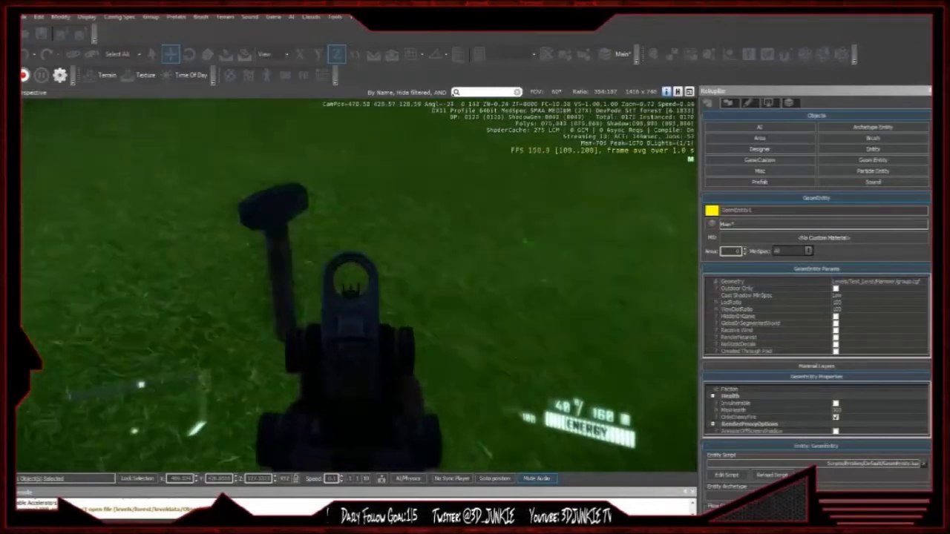
right_click(359, 285)
key("Escape")
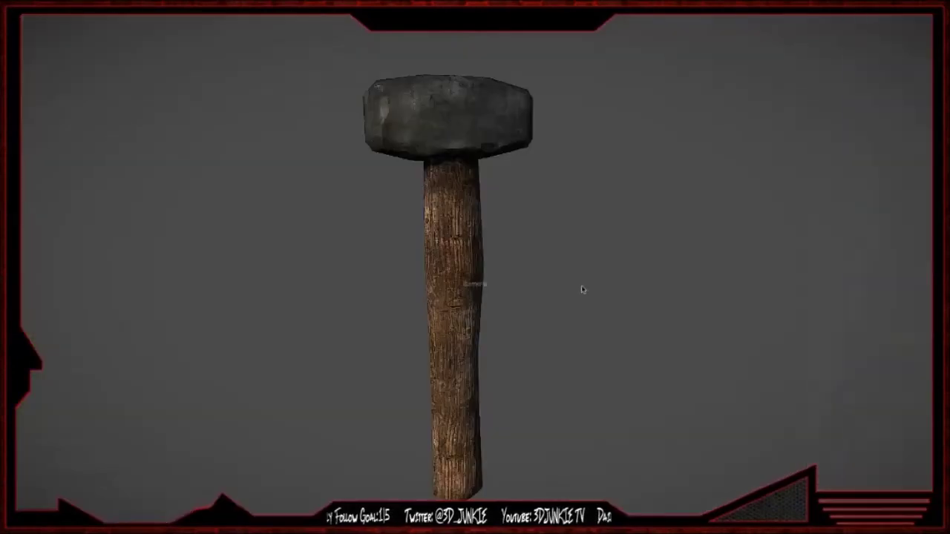
- Examine the fully textured hammer model in its preview program, and return to the forest level to compare the placed hammer up close
left_click_drag(583, 289, 567, 327)
right_click_drag(567, 326, 491, 158)
left_click_drag(490, 157, 490, 269)
right_click_drag(599, 294, 467, 284)
left_click_drag(466, 283, 501, 283)
right_click_drag(502, 283, 541, 301)
left_click_drag(542, 301, 726, 180)
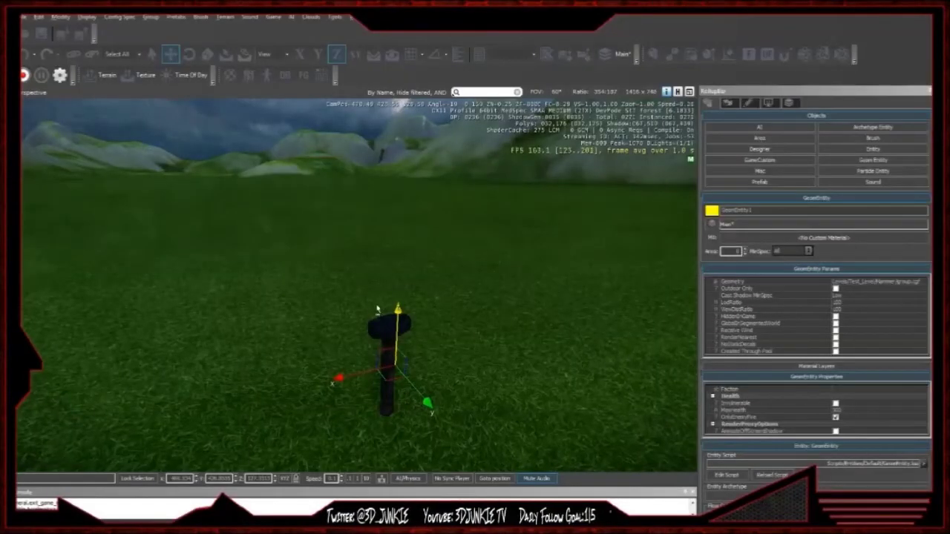
right_click_drag(356, 282, 411, 312)
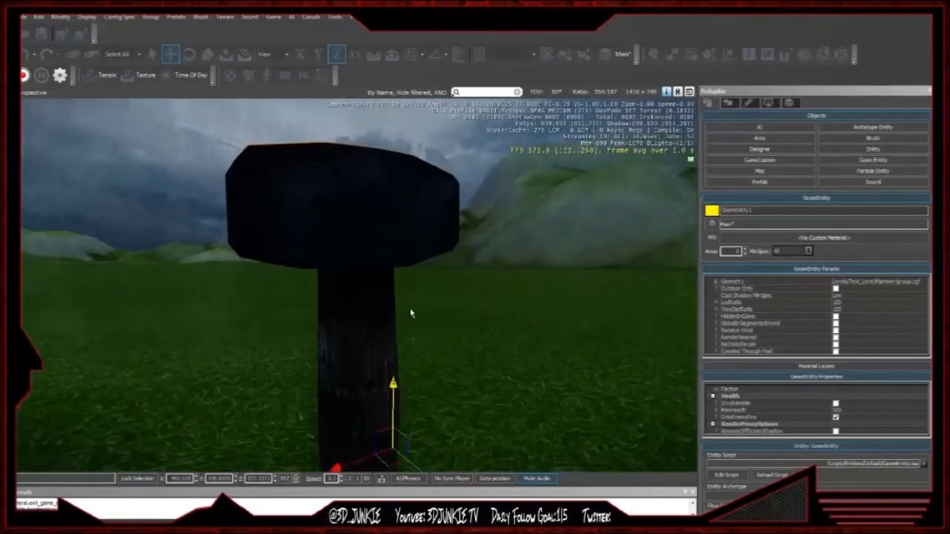
right_click_drag(361, 296, 467, 375)
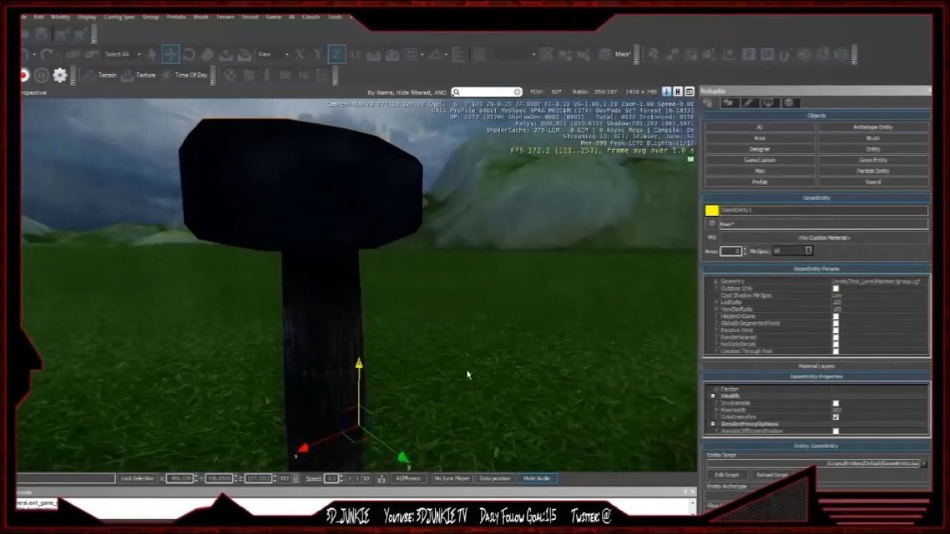
scroll(539, 409, "down", 5)
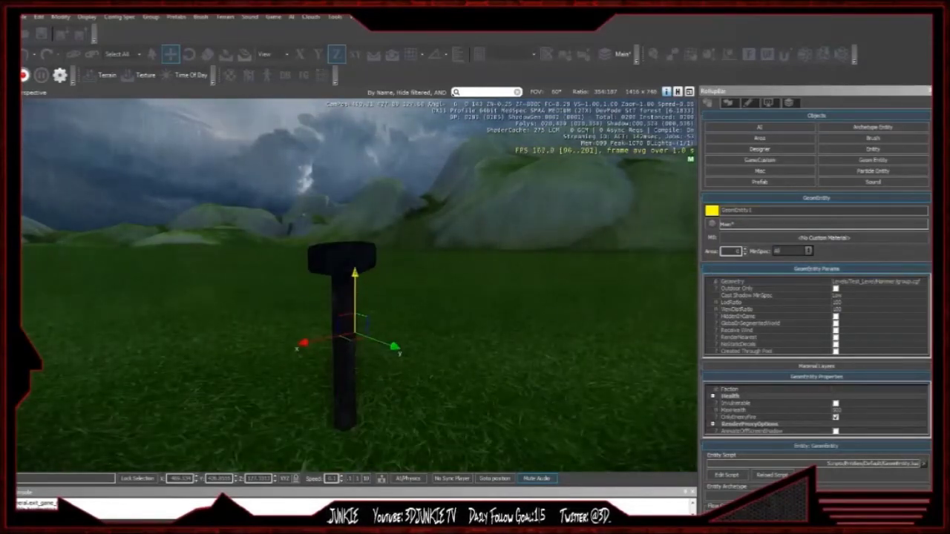
- Place the grass model from Test_Level's grass folder as a geom entity beside the hammer, and keep it instead of deleting it
left_click(890, 149)
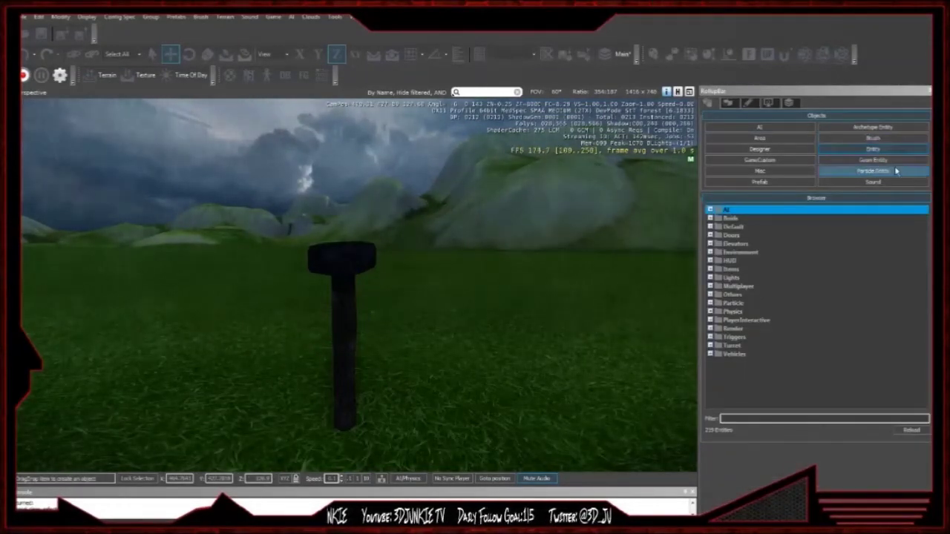
left_click(890, 160)
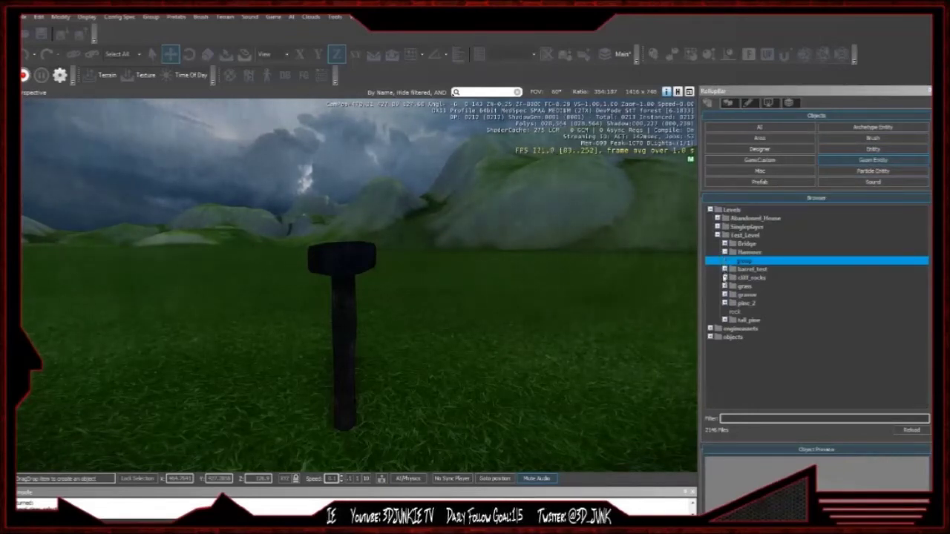
left_click(724, 286)
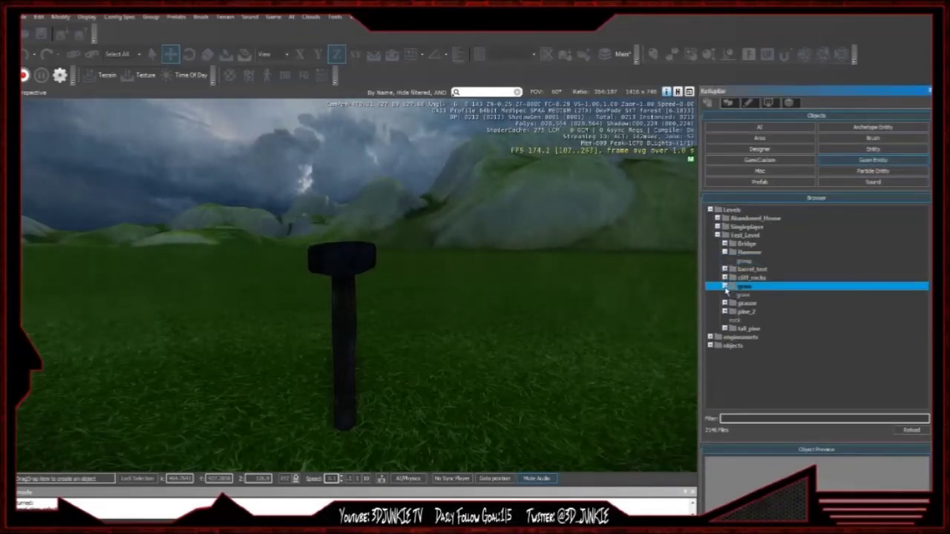
left_click(742, 295)
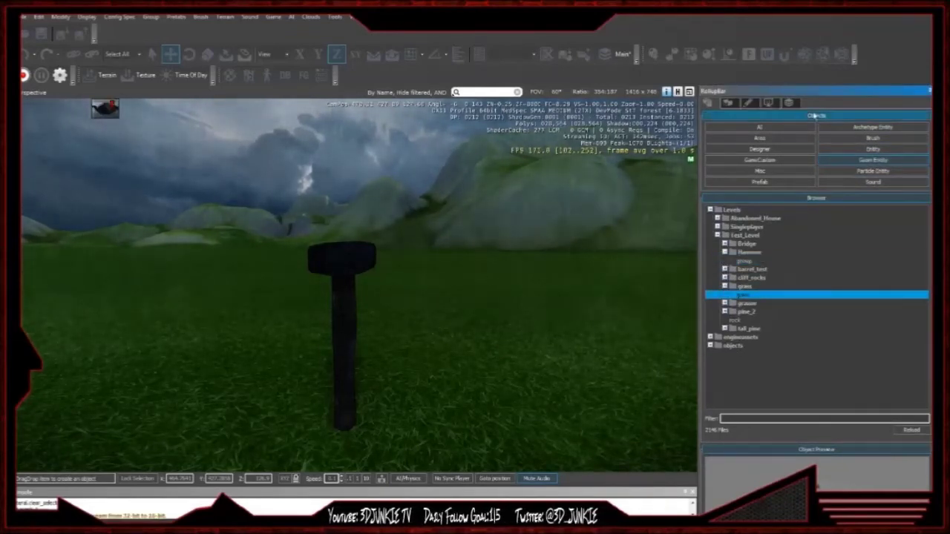
left_click(727, 102)
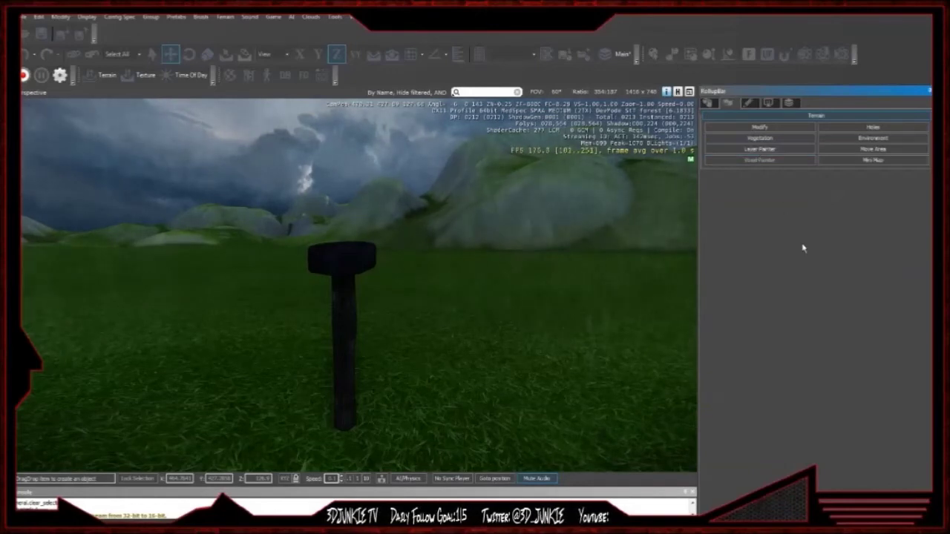
left_click(766, 118)
left_click(767, 118)
left_click(709, 102)
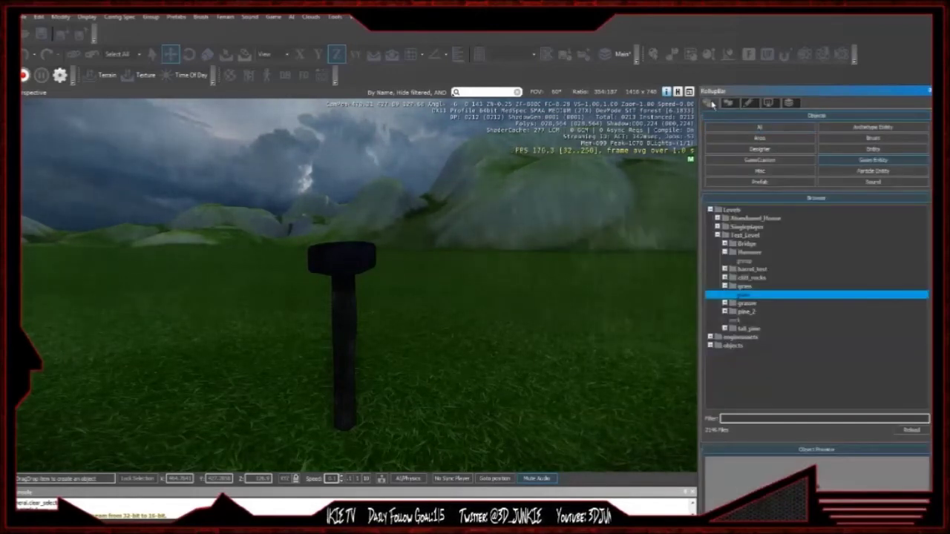
left_click_drag(752, 297, 548, 392)
key("Delete")
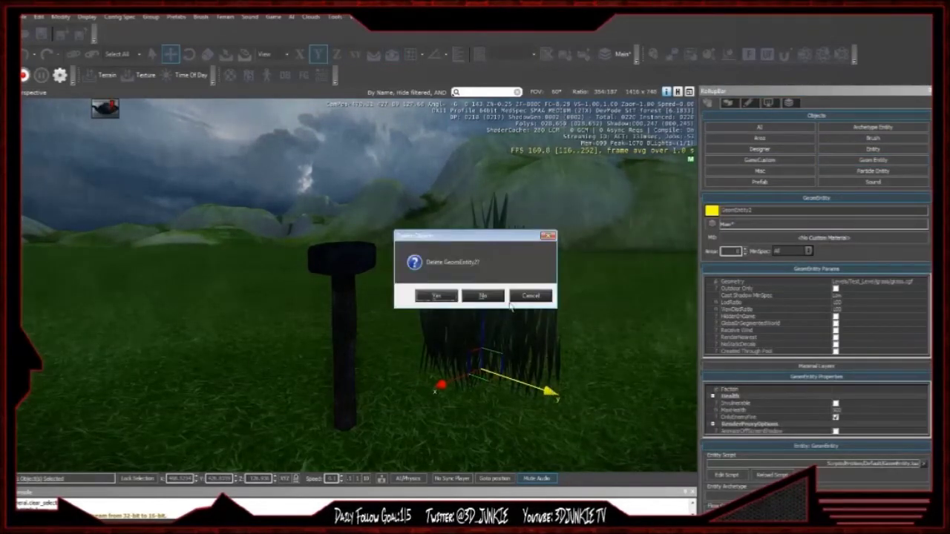
left_click(515, 299)
- Add grass.cgf from Test_Level's grass folder as a terrain vegetation object in the Default category
left_click(728, 103)
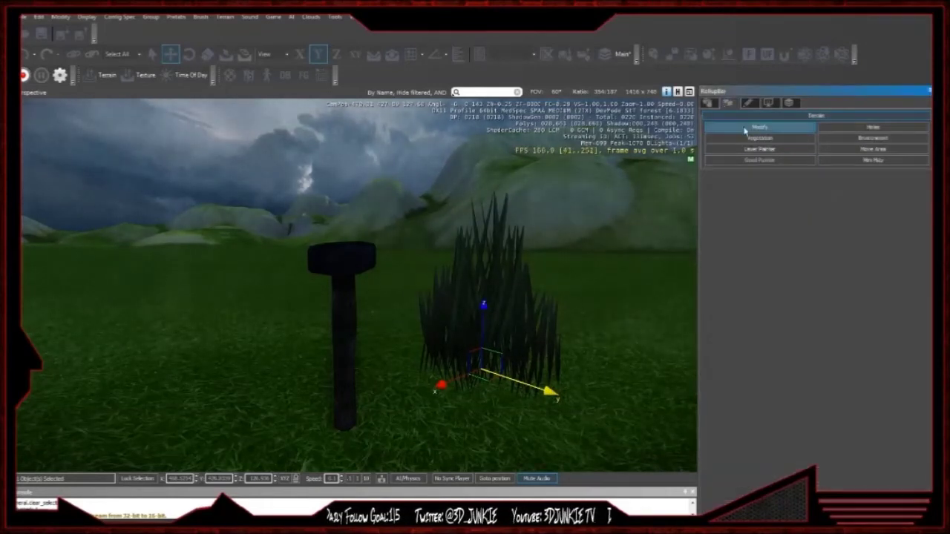
left_click(745, 129)
left_click(745, 139)
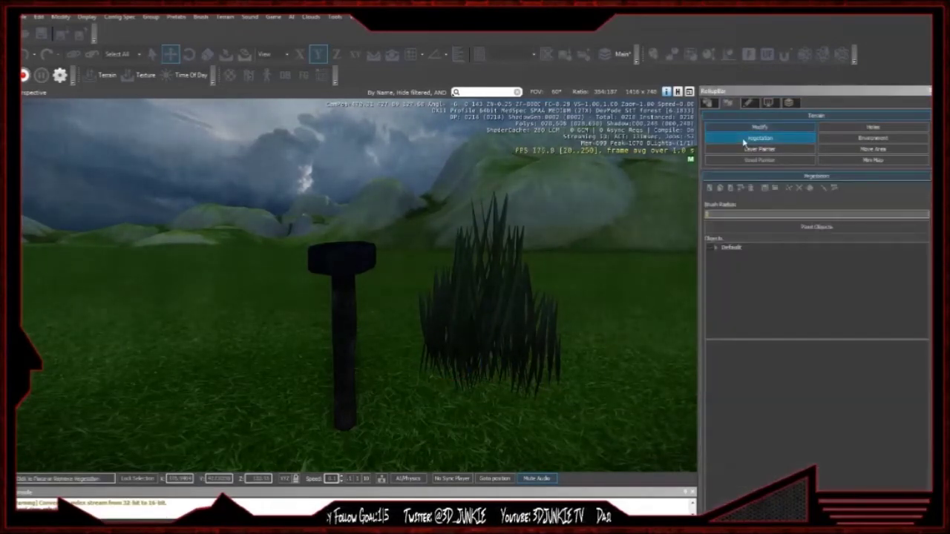
left_click(729, 247)
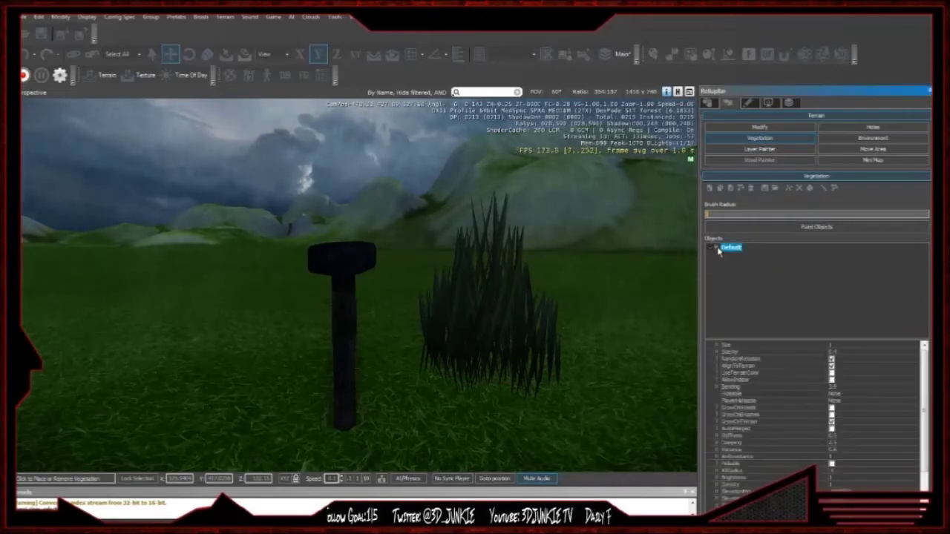
left_click(710, 188)
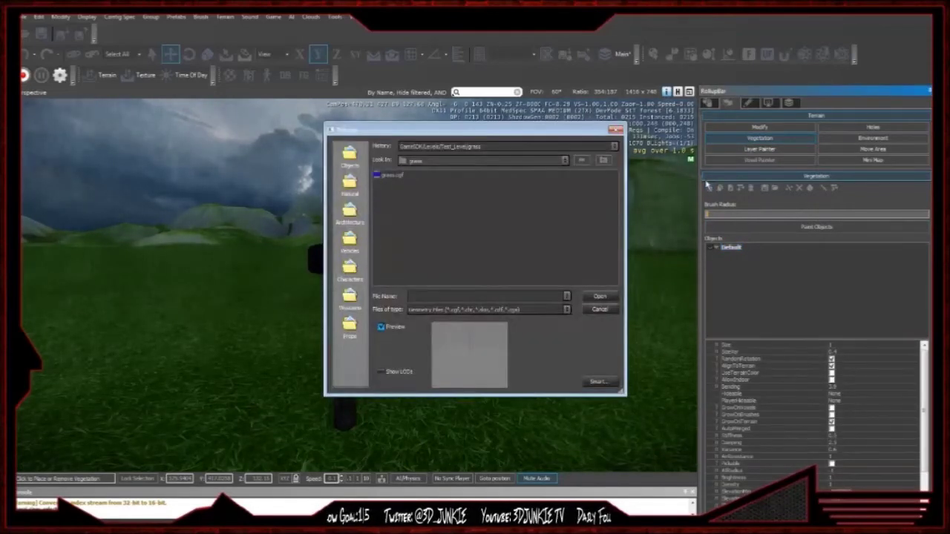
left_click(398, 175)
left_click(606, 297)
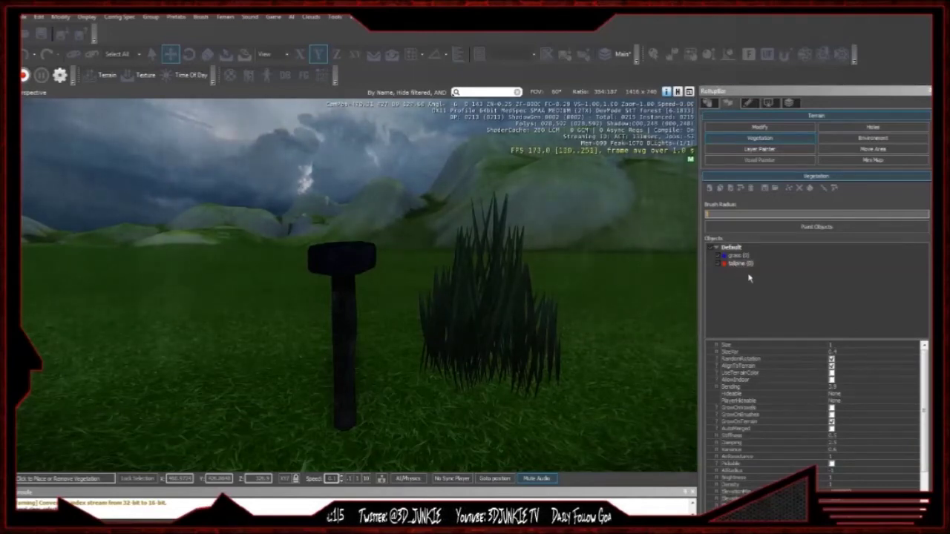
- Paint the grass vegetation object densely over the field around the hammer, using a small brush radius
left_click(737, 256)
left_click_drag(708, 214, 736, 215)
mouse_move(465, 346)
right_mouse_down()
mouse_move(405, 376)
mouse_move(390, 284)
right_mouse_up()
key("s")
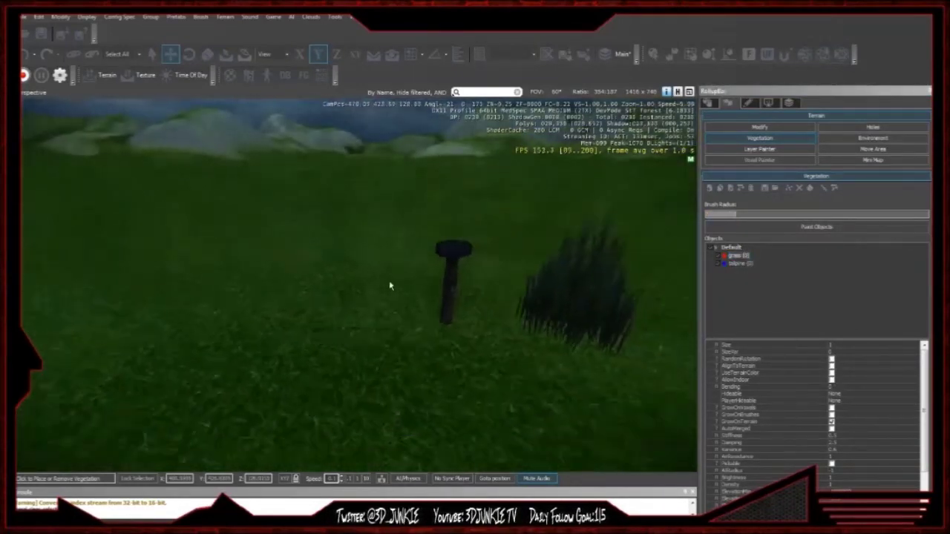
left_click(292, 304)
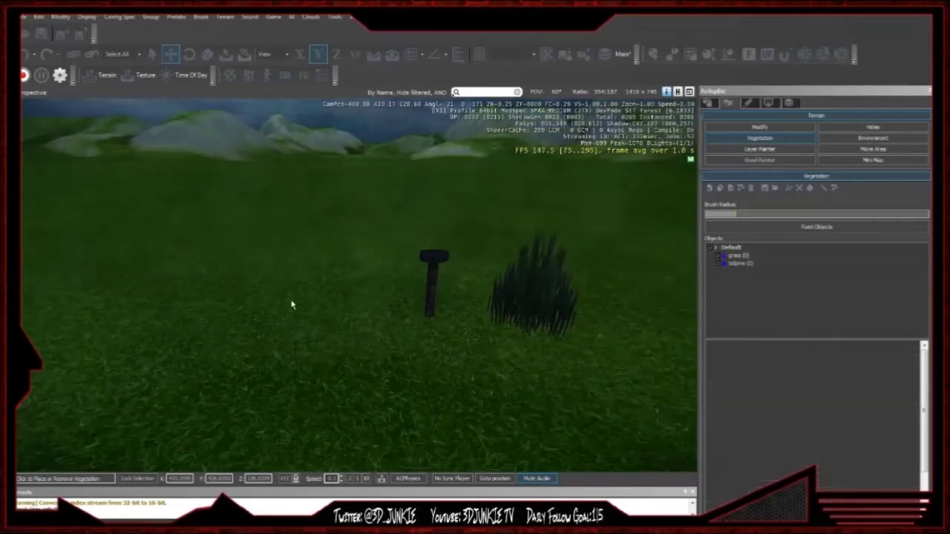
left_click(737, 256)
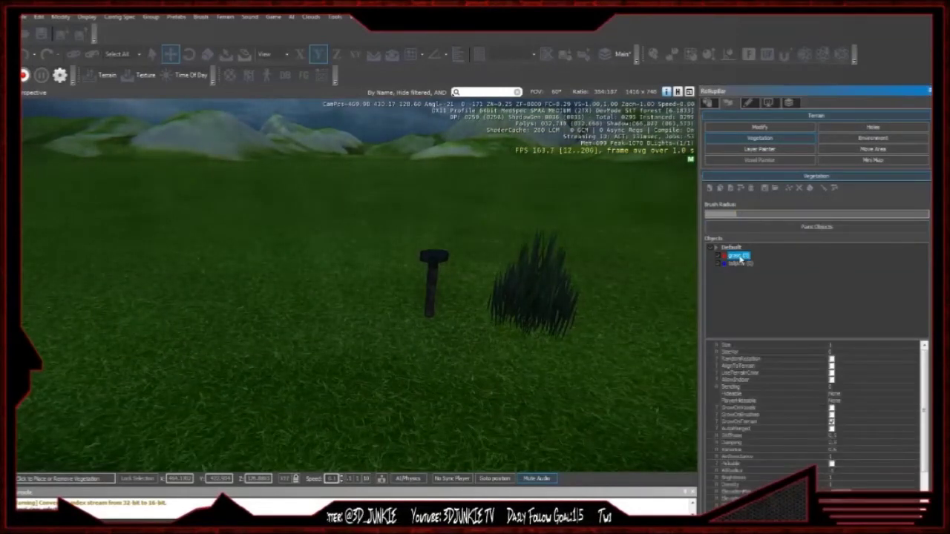
left_click(768, 226)
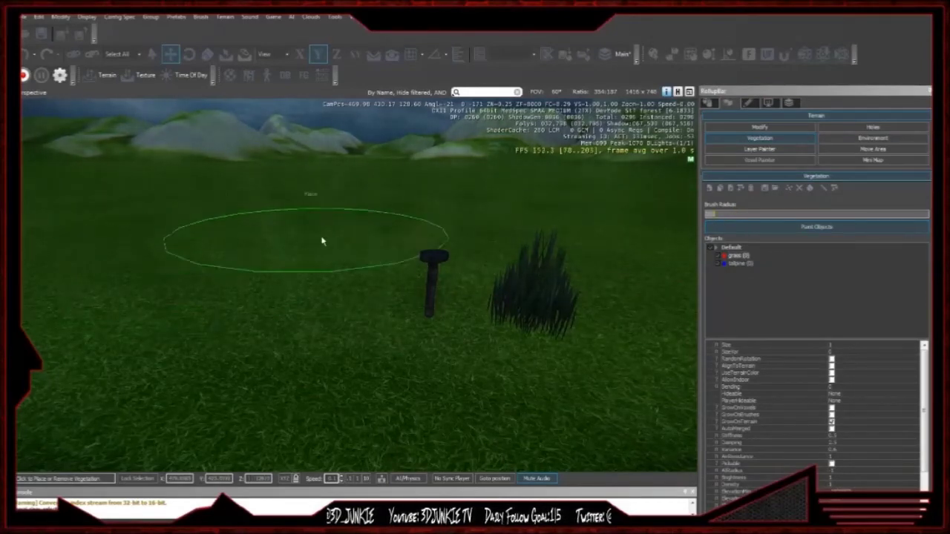
right_click_drag(292, 242, 314, 274)
mouse_move(445, 272)
left_mouse_down()
mouse_move(390, 265)
mouse_move(390, 339)
mouse_move(435, 243)
left_mouse_up()
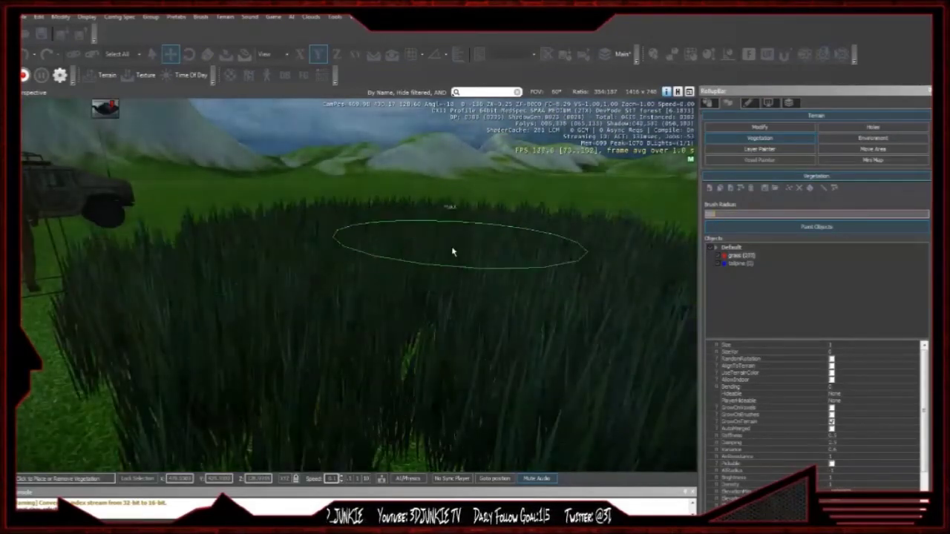
right_click_drag(386, 290, 425, 265)
mouse_move(426, 265)
left_mouse_down()
mouse_move(289, 334)
mouse_move(509, 263)
mouse_move(593, 295)
left_mouse_up()
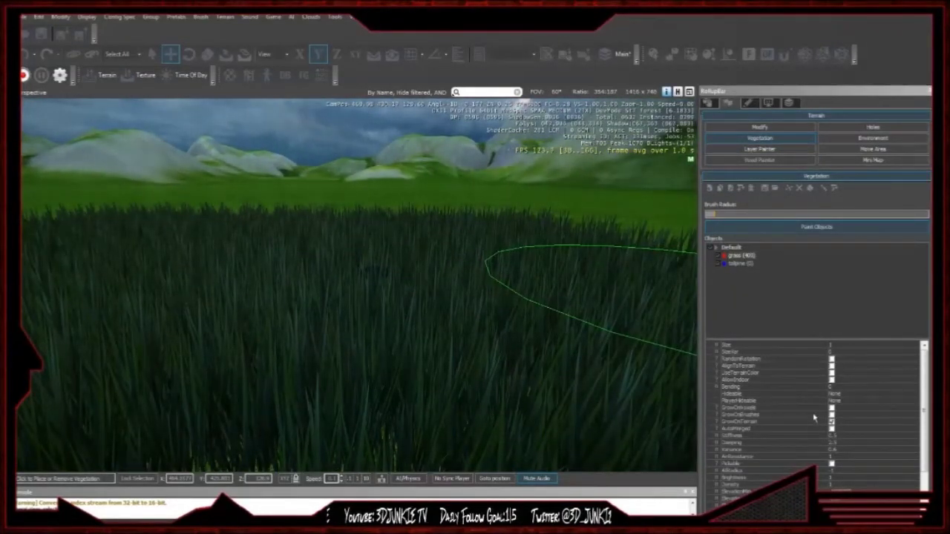
- Increase the Bending value of the grass vegetation object and return to the object creation tools
left_click(767, 388)
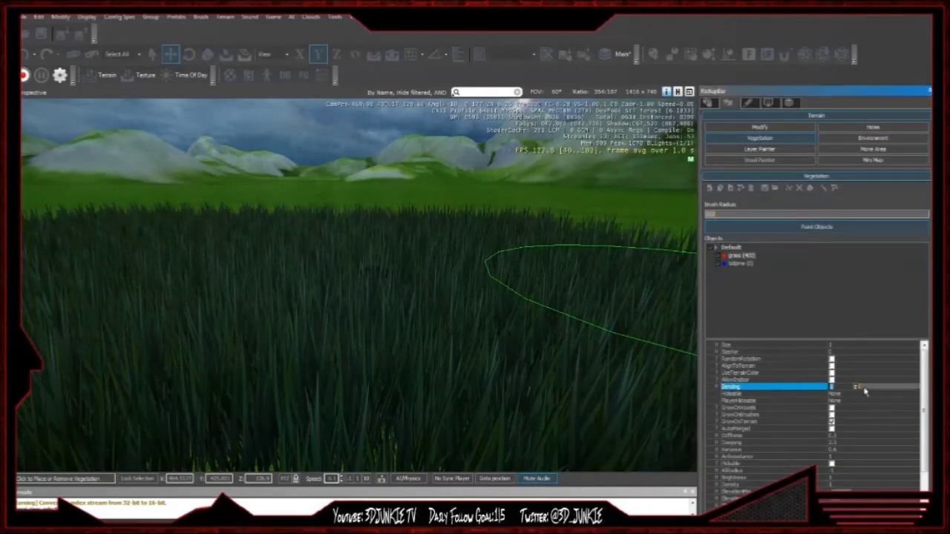
left_click_drag(856, 387, 867, 388)
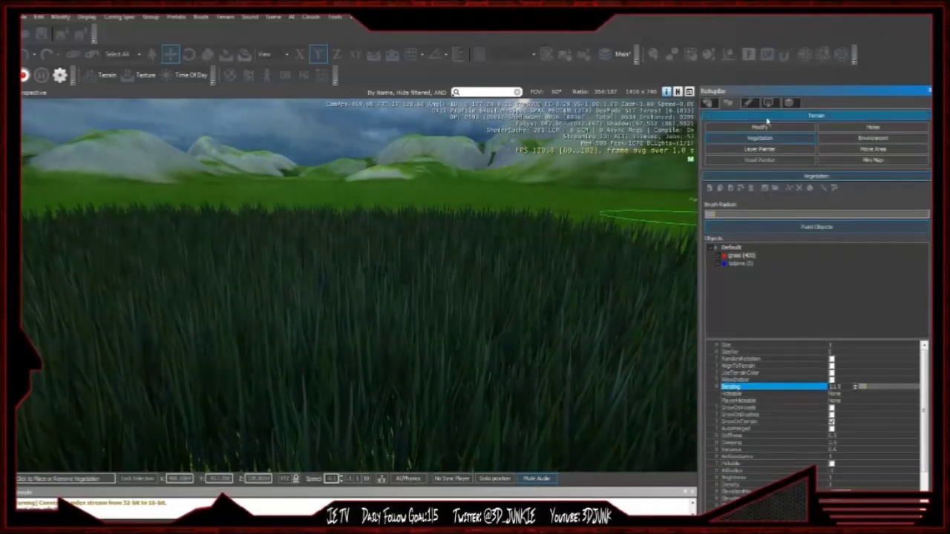
left_click(710, 103)
right_click(450, 311)
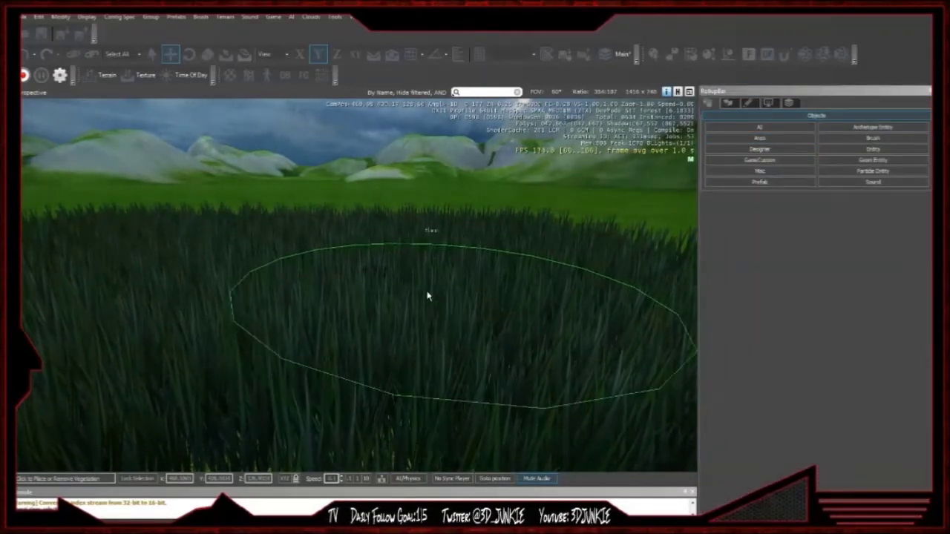
- Test the level in game mode, walking through the painted grass and aiming the weapon to inspect how the grass looks and bends
key("ctrl+g")
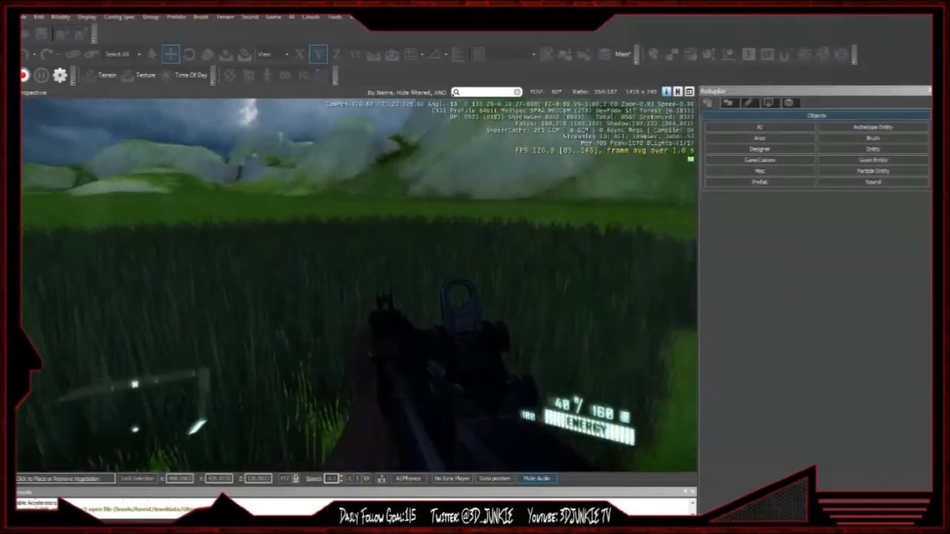
key("Escape")
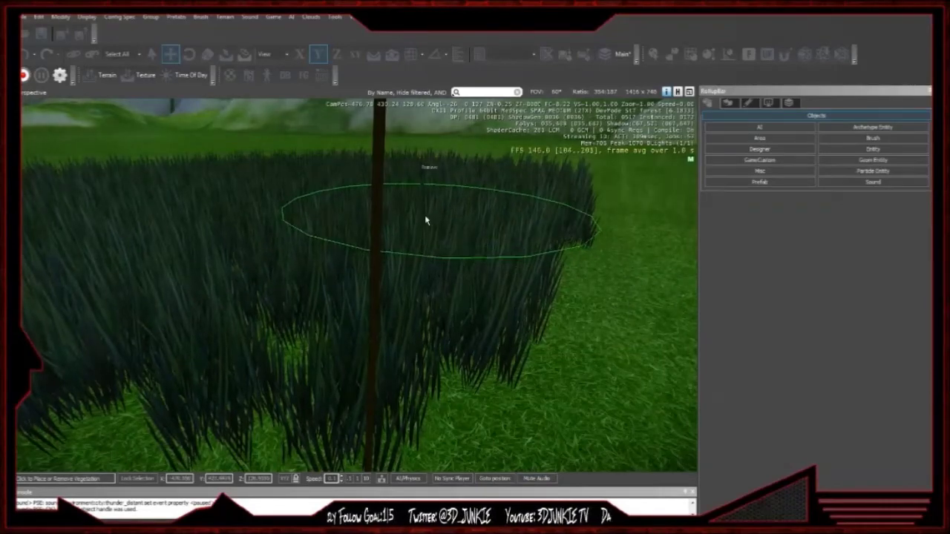
key("ctrl+g")
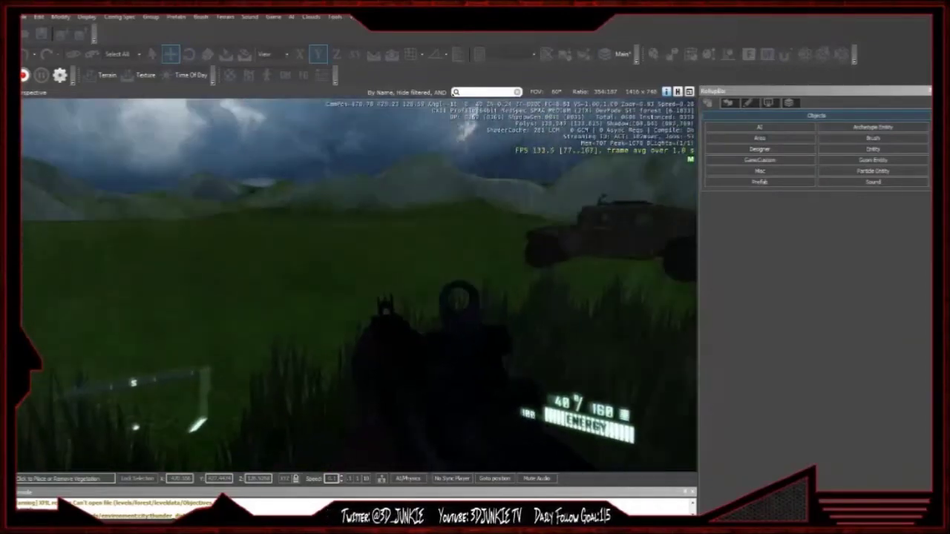
right_click(348, 282)
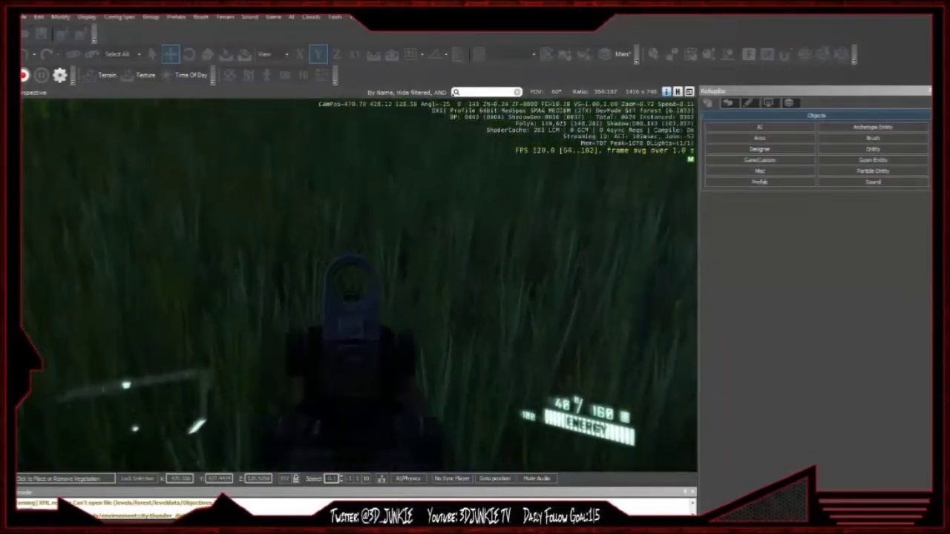
right_click(359, 285)
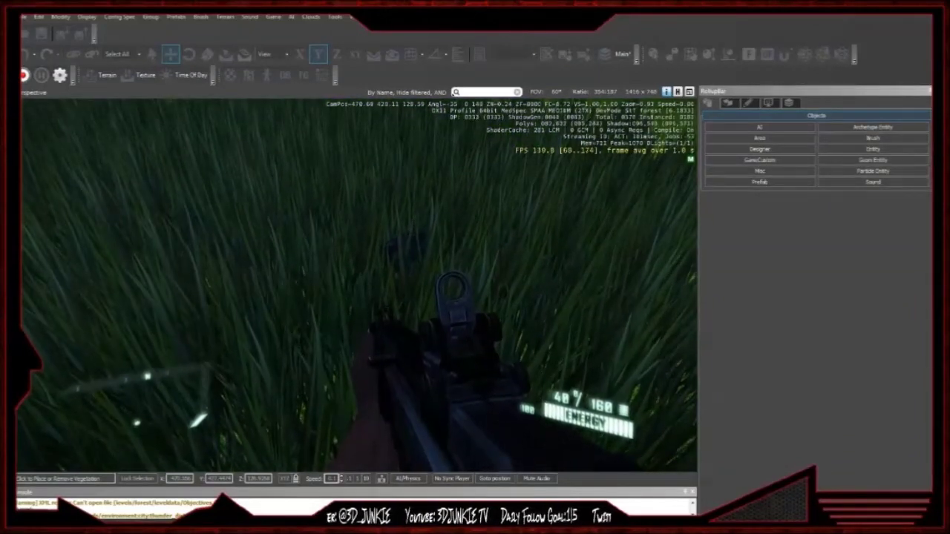
key("Escape")
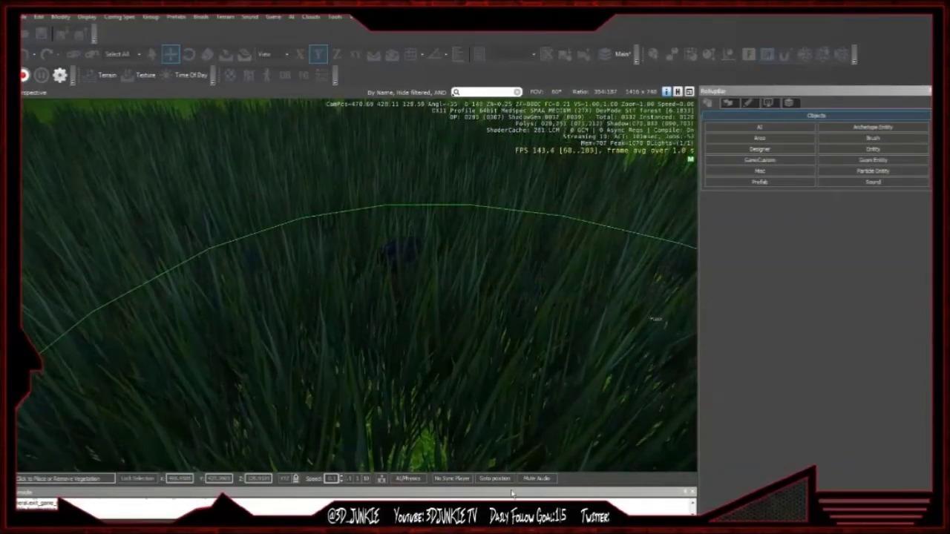
- Save the forest level and switch to the Windows desktop
left_click(25, 16)
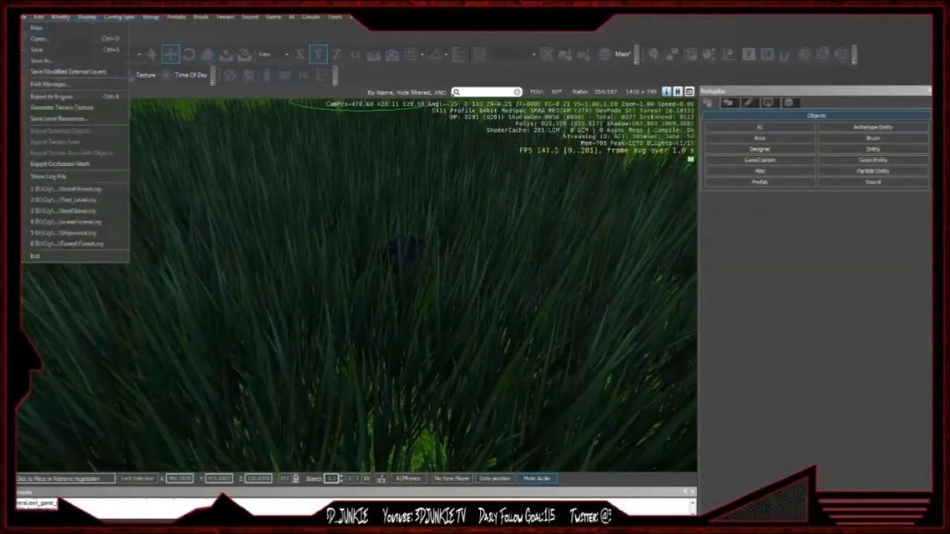
left_click(52, 51)
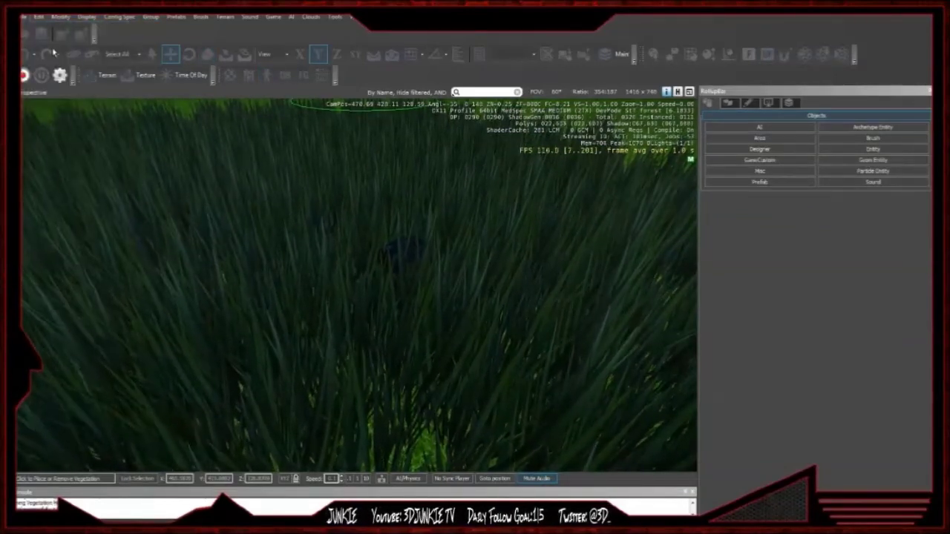
key("super+d")
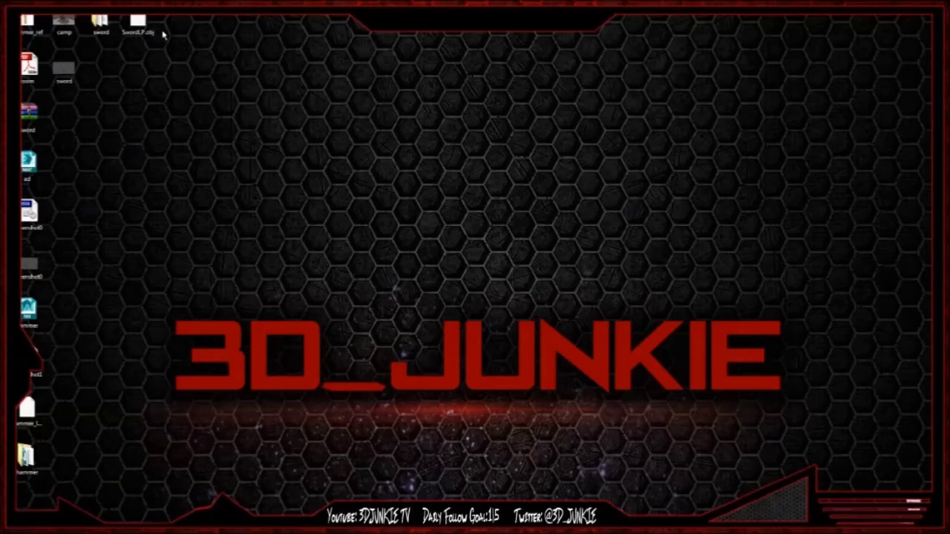
- Separate the sword and hammer folders and SwordLP.obj from the other icons on the desktop
left_click_drag(137, 26, 618, 115)
left_click_drag(101, 26, 470, 119)
left_click(30, 456)
left_click_drag(618, 115, 359, 312)
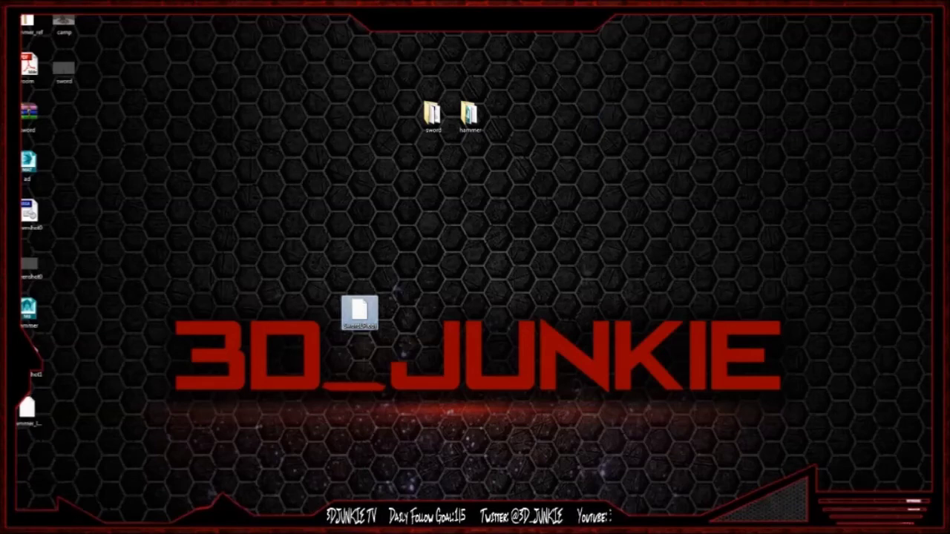
left_click(31, 416)
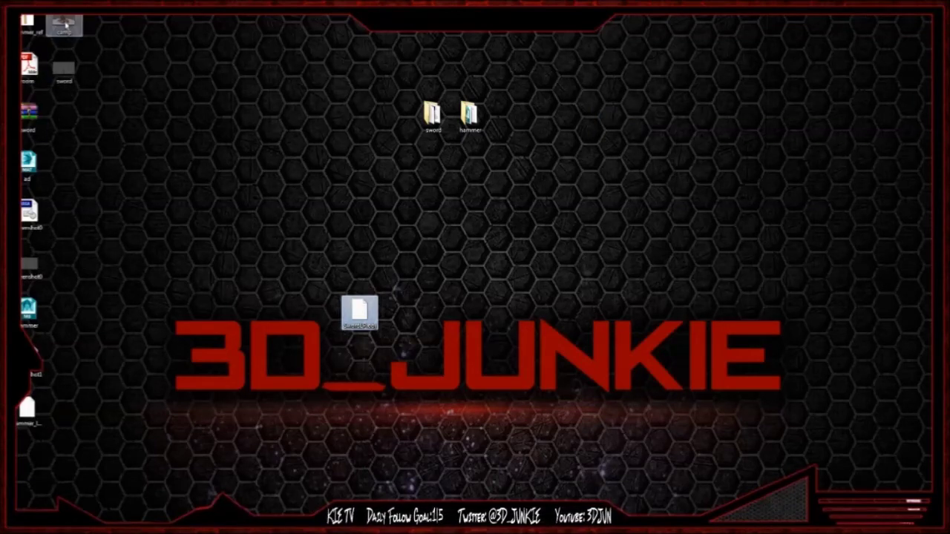
- Set the camp and sword images aside on the desktop and view each one, closing it again
left_click_drag(67, 24, 104, 219)
left_click_drag(67, 70, 125, 224)
double_click(102, 218)
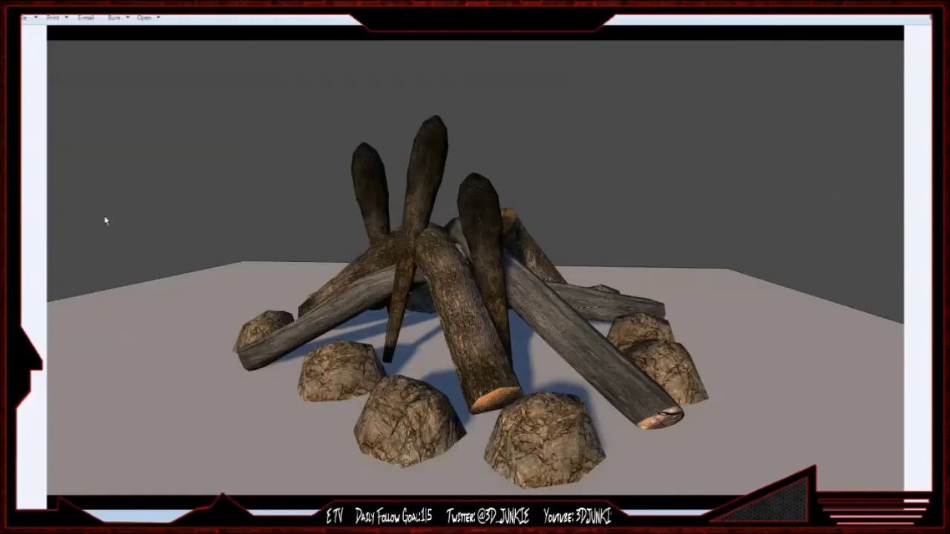
key("alt+F4")
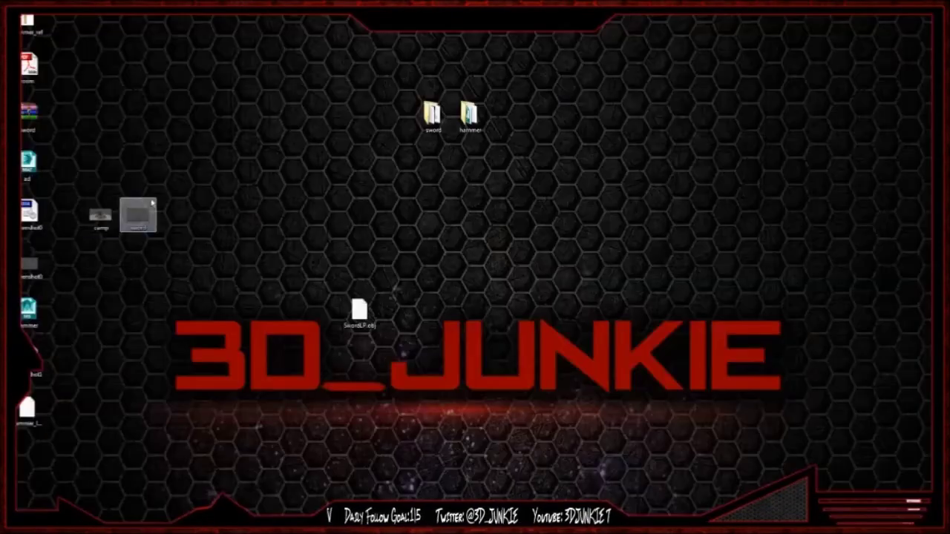
double_click(135, 211)
key("alt+F4")
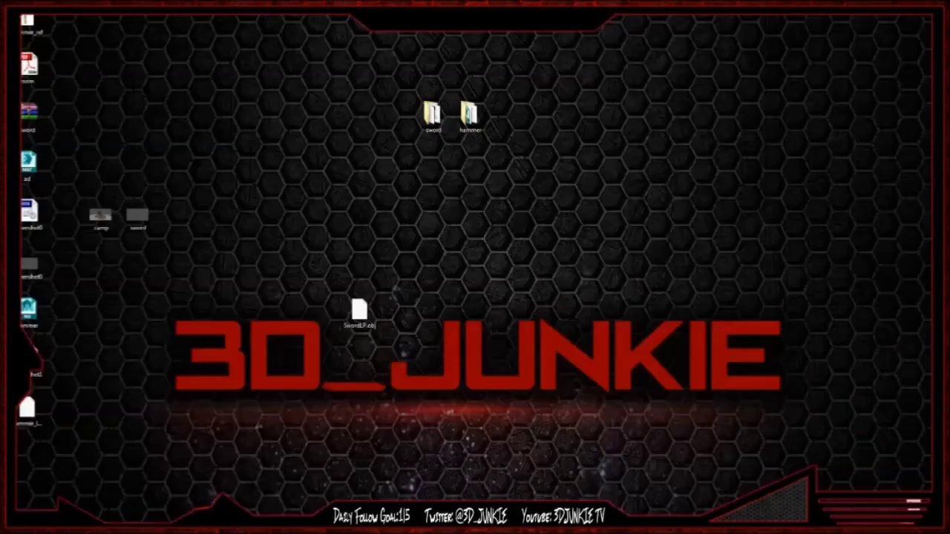
- Delete all files from the desktop except the sword and hammer folders
left_click_drag(75, 37, 76, 38)
left_click_drag(149, 131, 212, 215)
left_click(68, 21)
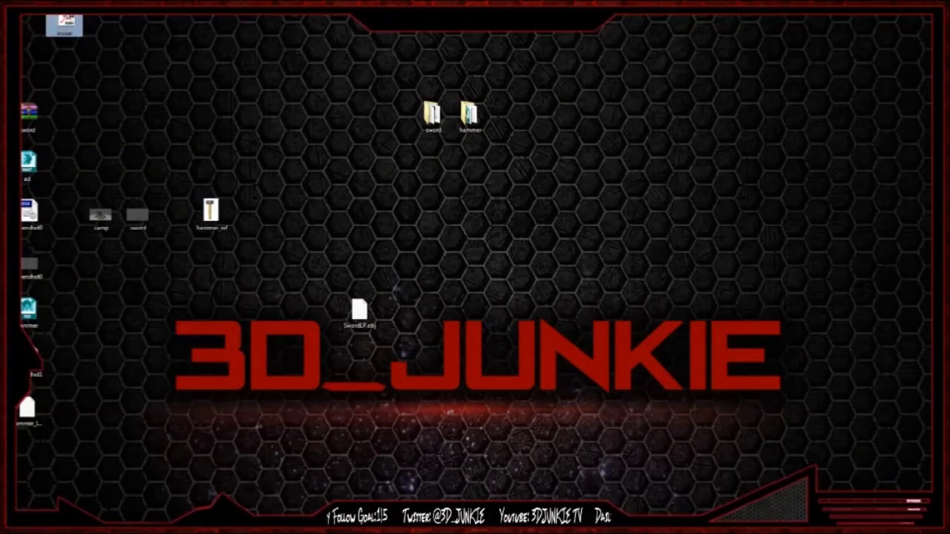
left_click(204, 32)
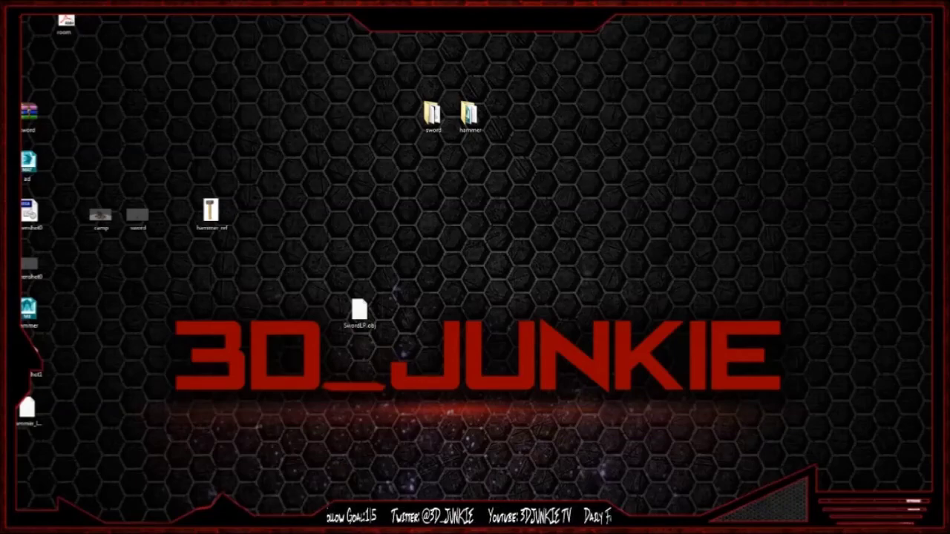
scroll(480, 278, "down", 5)
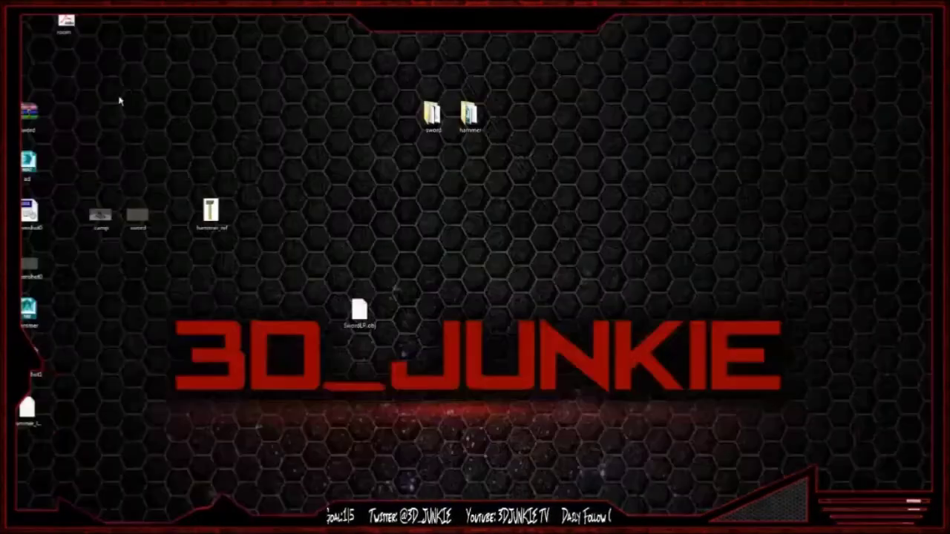
left_click_drag(31, 117, 101, 117)
left_click_drag(360, 311, 286, 214)
left_click_drag(312, 149, 81, 401)
left_click_drag(351, 100, 32, 452)
key("Delete")
key("Return")
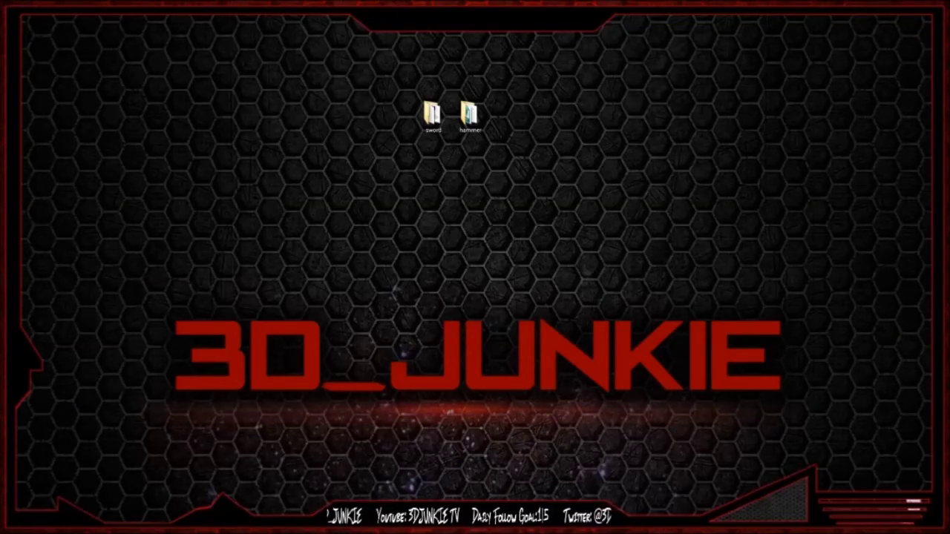
- Open the hunger games folder inside the 3D folder on Local Disk (D:)
left_click(22, 522)
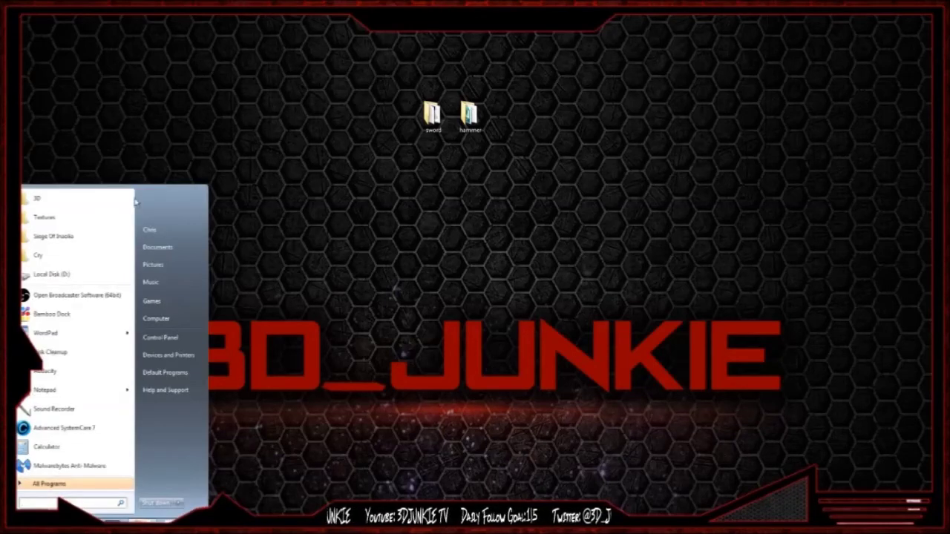
left_click(100, 276)
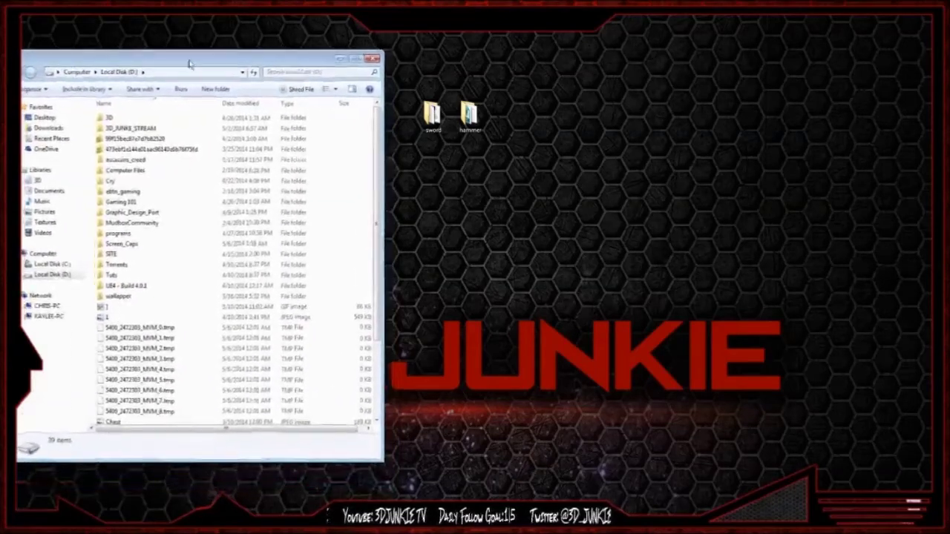
double_click(168, 117)
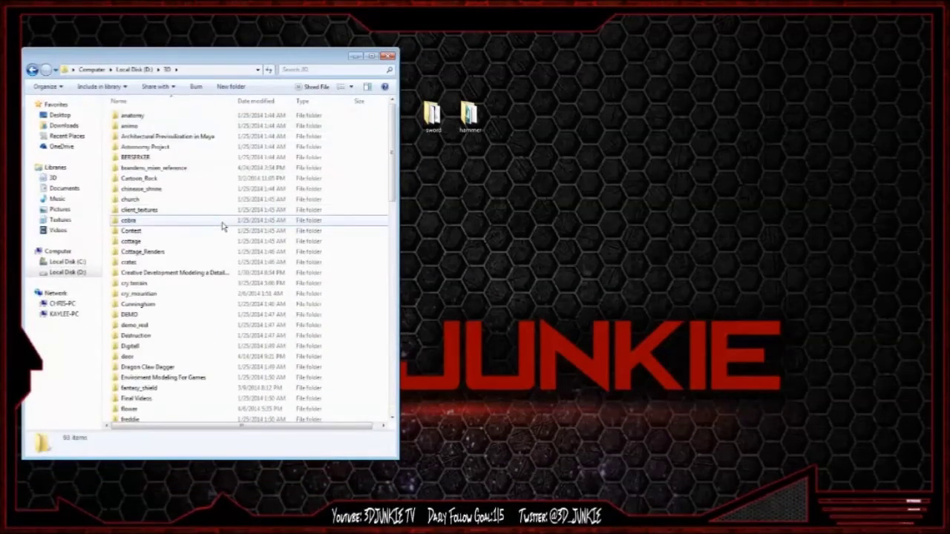
scroll(220, 225, "down", 10)
left_click(168, 154)
double_click(162, 164)
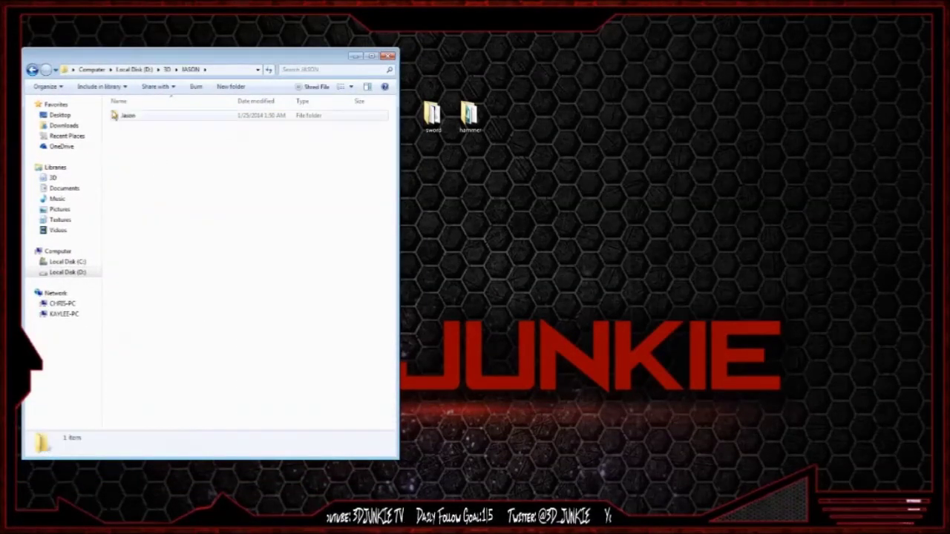
left_click(164, 69)
type("hu")
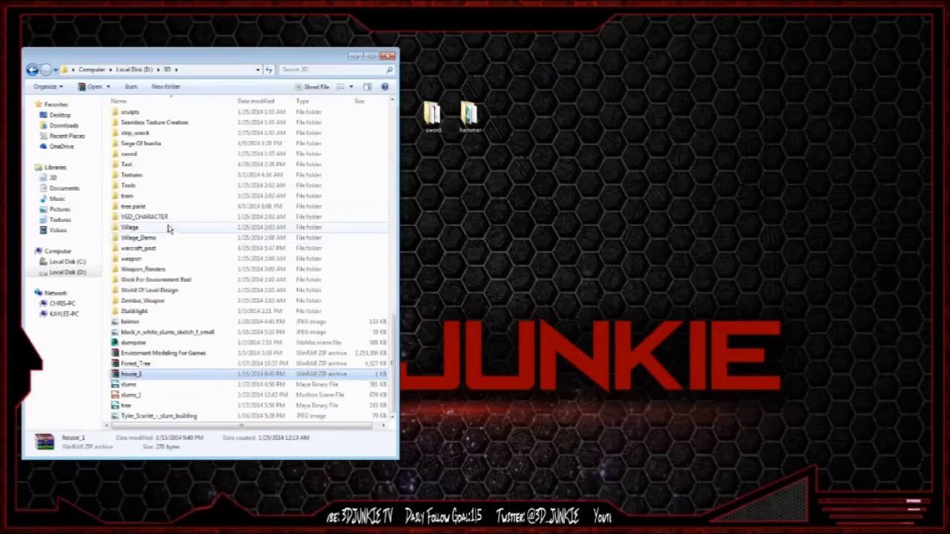
double_click(147, 114)
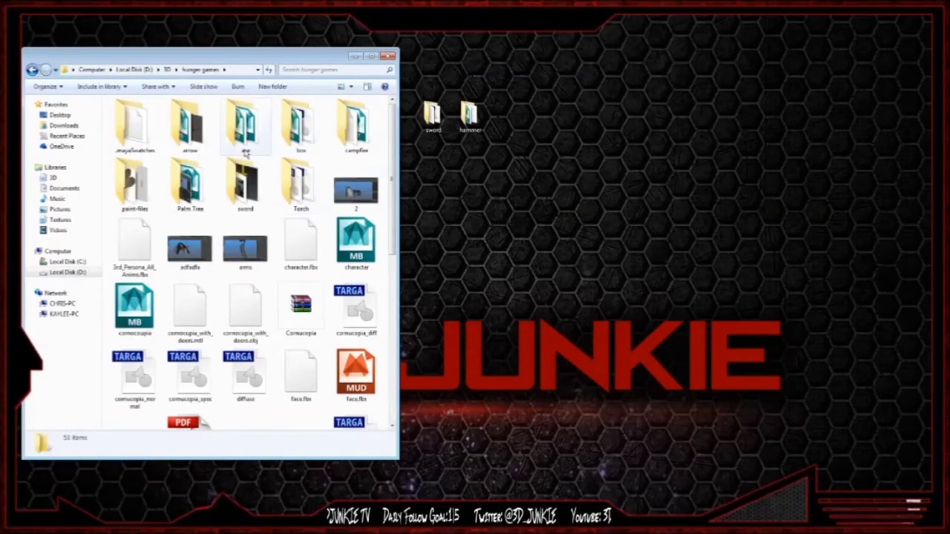
left_click(278, 420)
scroll(278, 420, "down", 3)
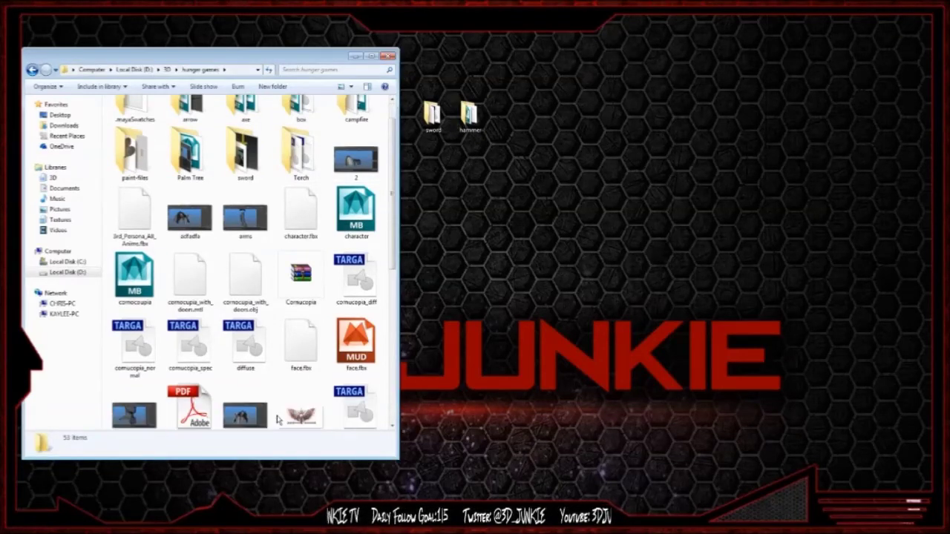
- Paste the hammer folder into the hunger games folder and delete the original hammer folder from the desktop
key("ctrl+v")
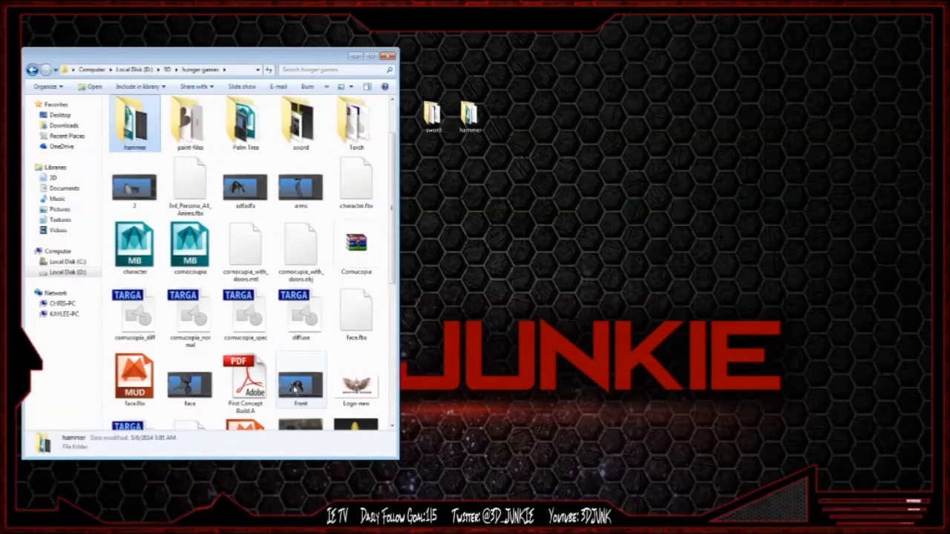
left_click_drag(390, 225, 390, 195)
left_click(471, 124)
key("Delete")
key("Return")
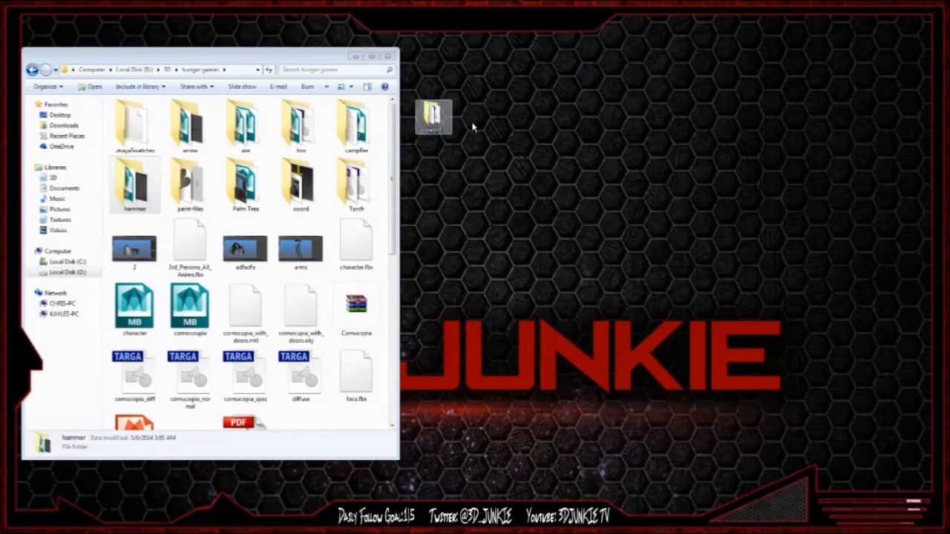
- Check the contents of the desktop's sword folder, close it, and delete that folder from the desktop
double_click(434, 117)
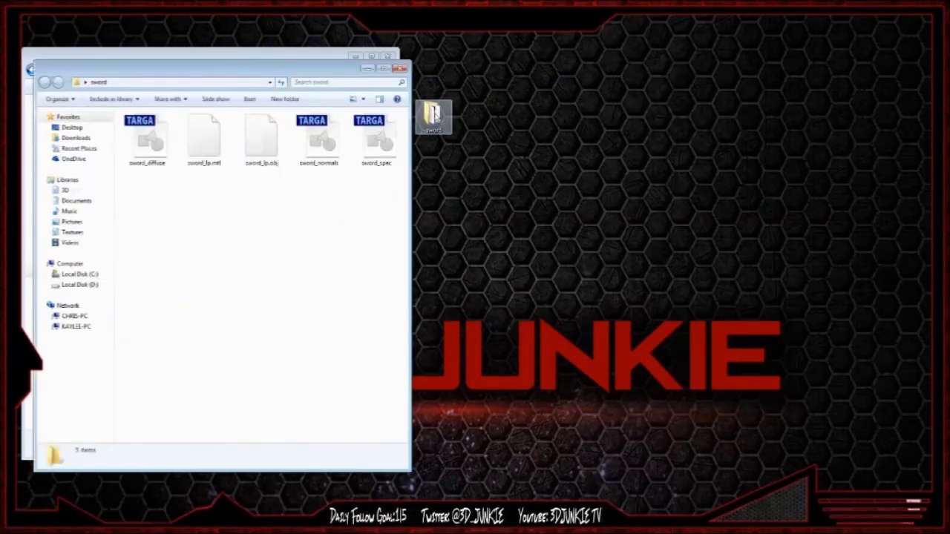
left_click(401, 69)
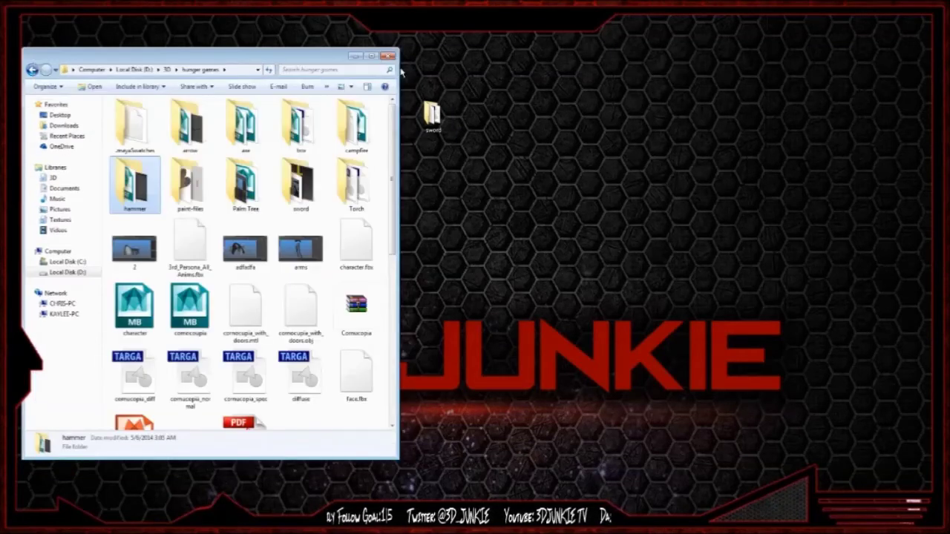
left_click(430, 114)
key("Delete")
key("Return")
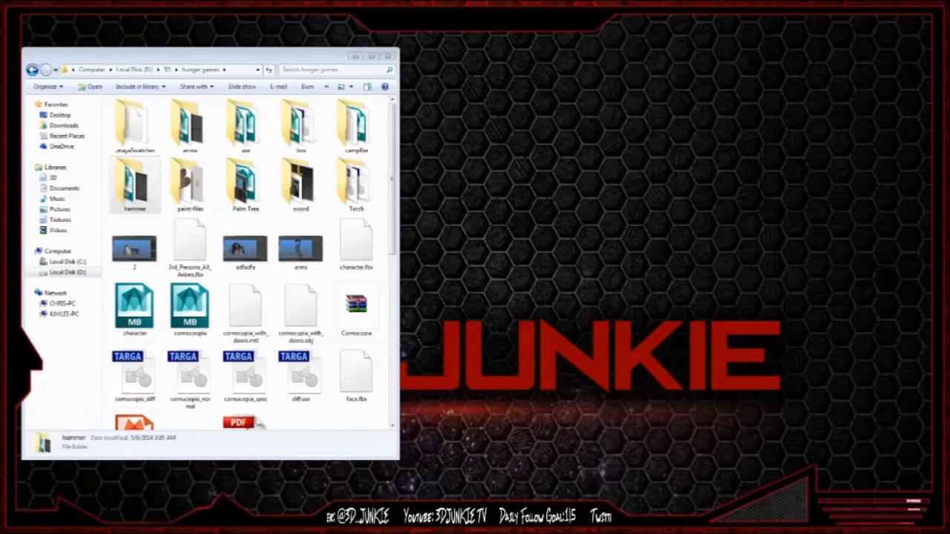
- Go back to the 3D folder and open the jason Maya binary file from the Jason folder inside JASON
left_click_drag(323, 61, 388, 57)
scroll(401, 295, "down", 5)
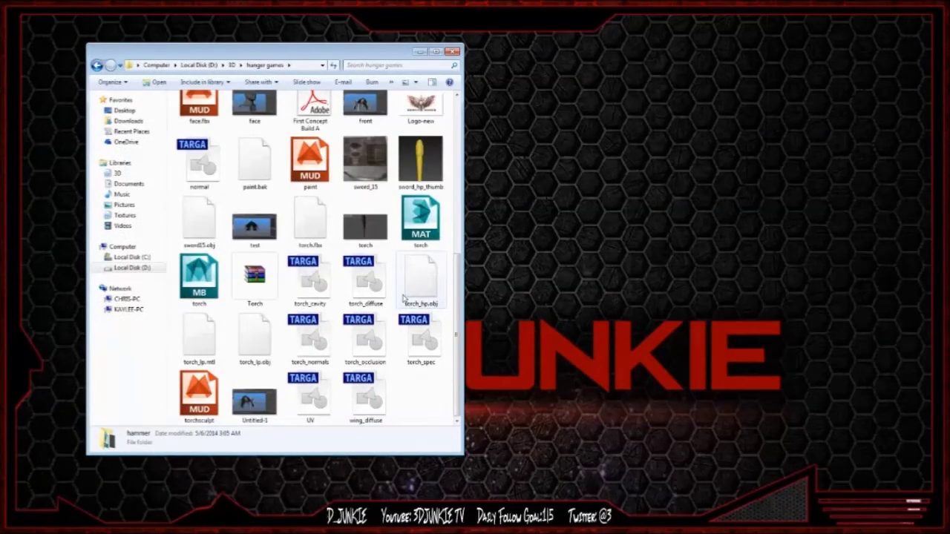
scroll(389, 286, "up", 5)
left_click(96, 64)
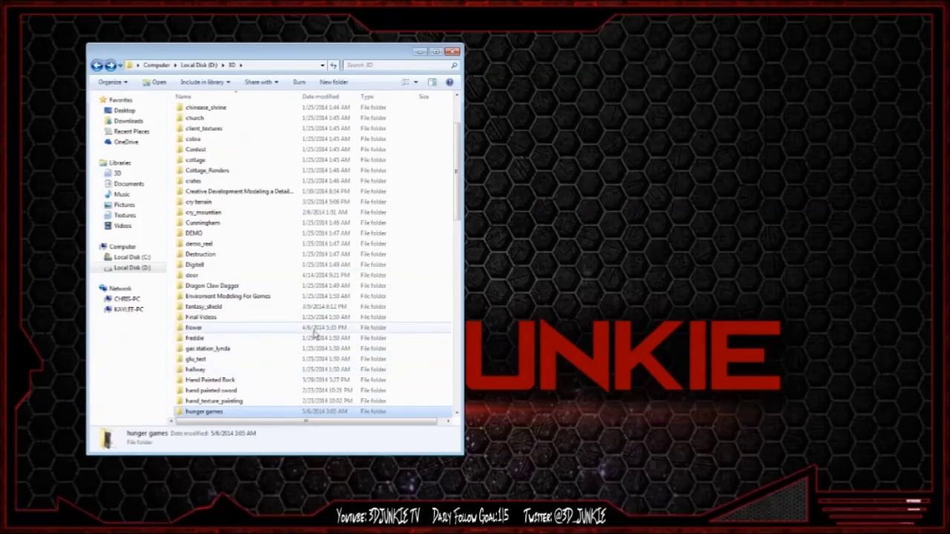
scroll(315, 336, "down", 1)
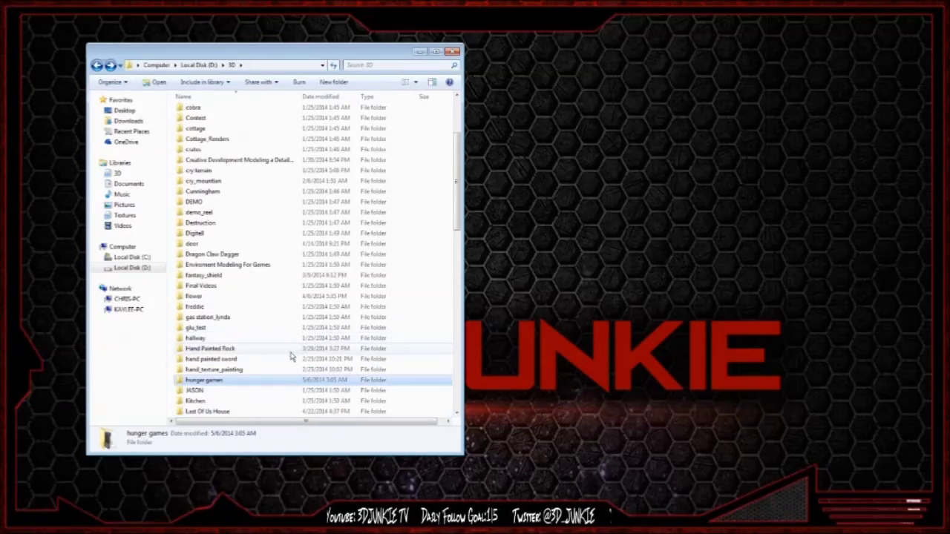
double_click(208, 390)
double_click(232, 111)
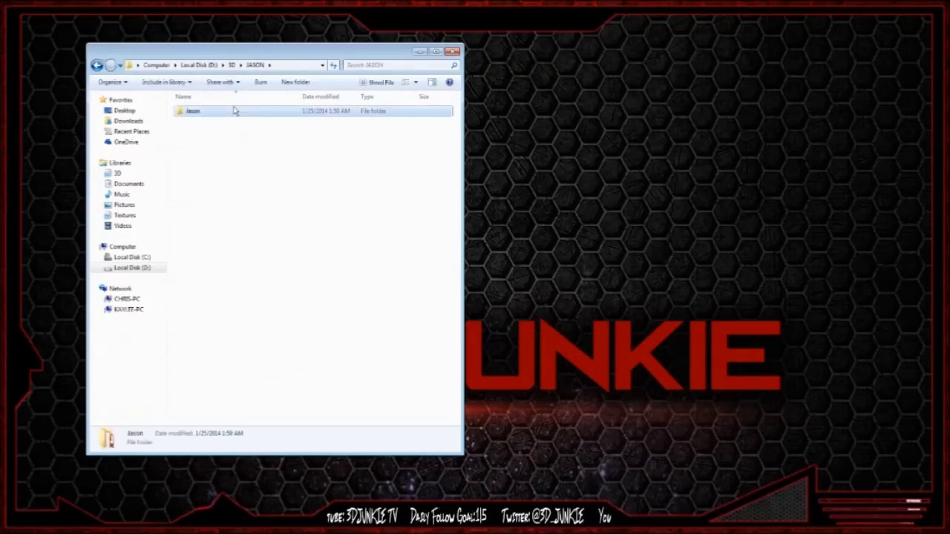
left_click(227, 153)
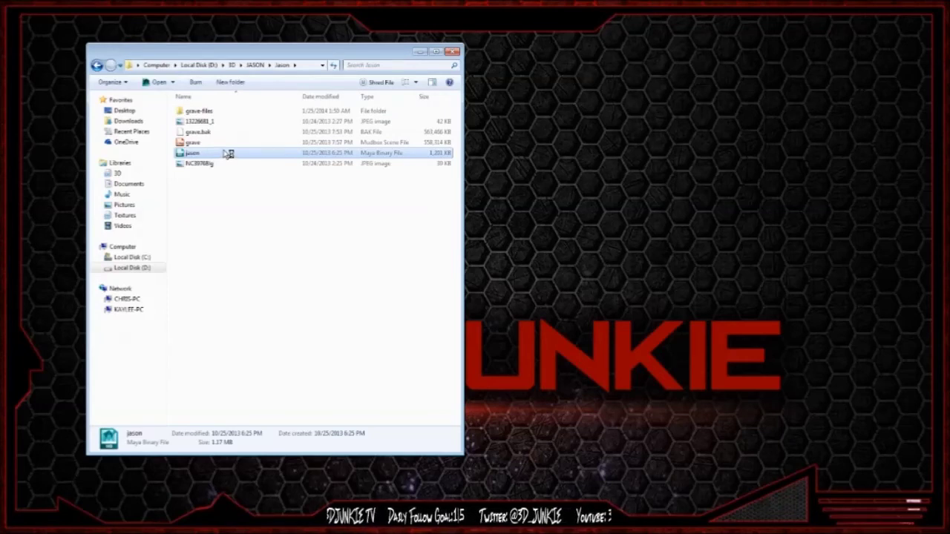
- Open the jason Maya binary file and close the Visor and Control Panel windows that appear over the scene
double_click(228, 153)
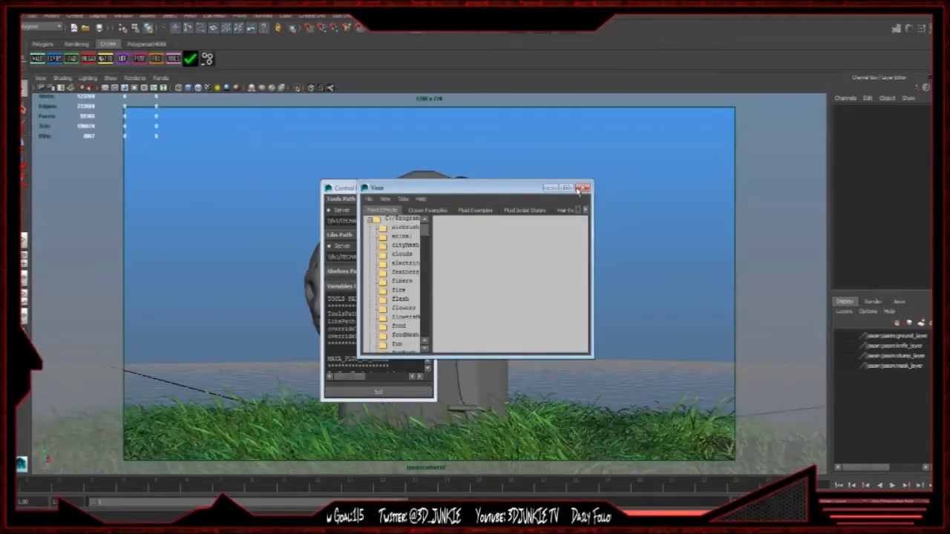
left_click(579, 189)
left_click(430, 187)
- Examine the hockey mask, knife and gravestone in the grass scene from several angles and distances
left_click_drag(436, 200, 476, 232, "alt")
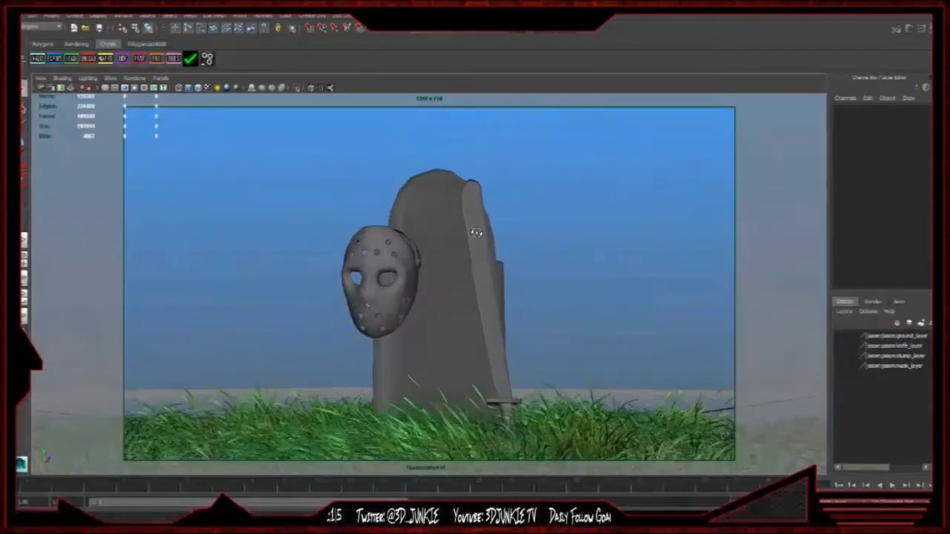
scroll(433, 278, "up", 4)
left_click_drag(433, 278, 552, 267, "alt")
left_click(386, 284)
right_click_drag(552, 267, 423, 254, "alt")
left_click_drag(423, 255, 443, 263, "alt")
left_click(581, 273)
right_click_drag(426, 264, 522, 299, "alt")
left_click_drag(522, 299, 487, 257, "alt")
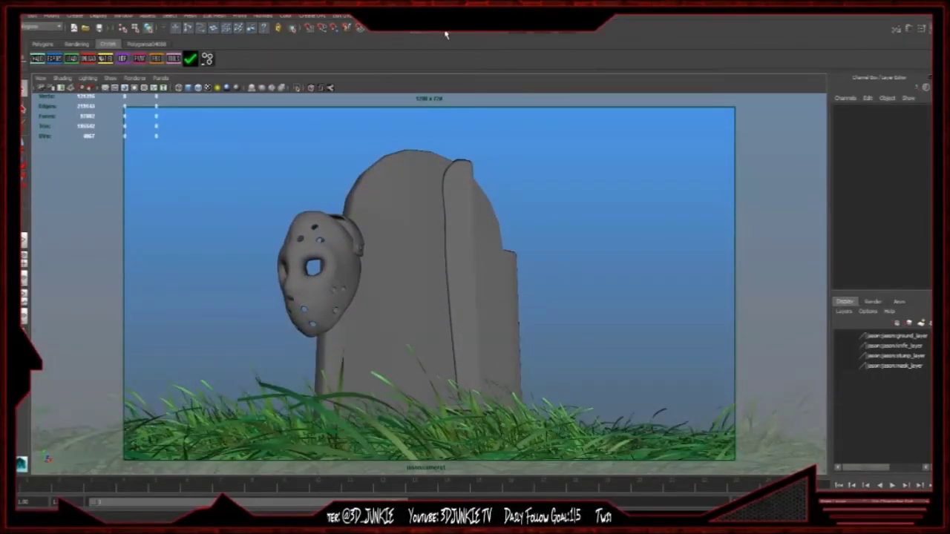
- Render the current view of the gravestone scene and close the Render View
left_click(445, 34)
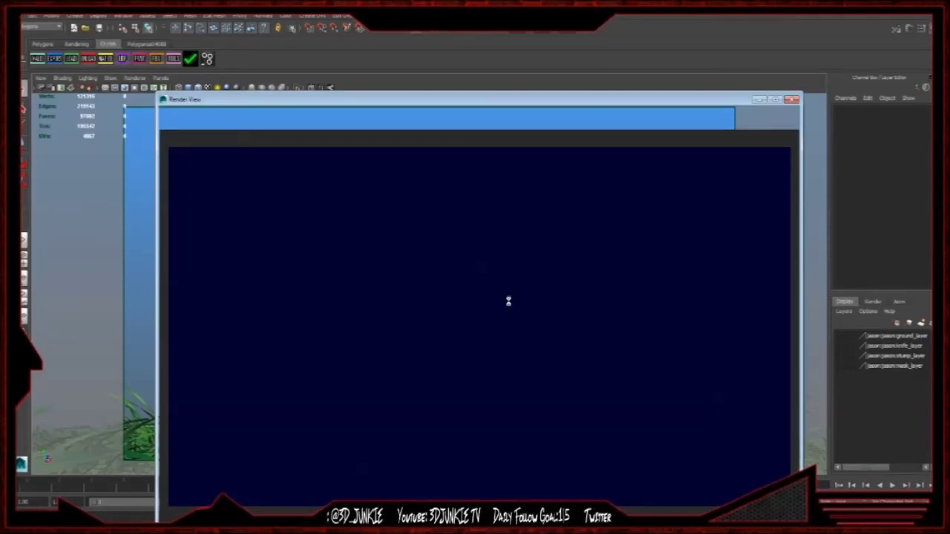
left_click(792, 99)
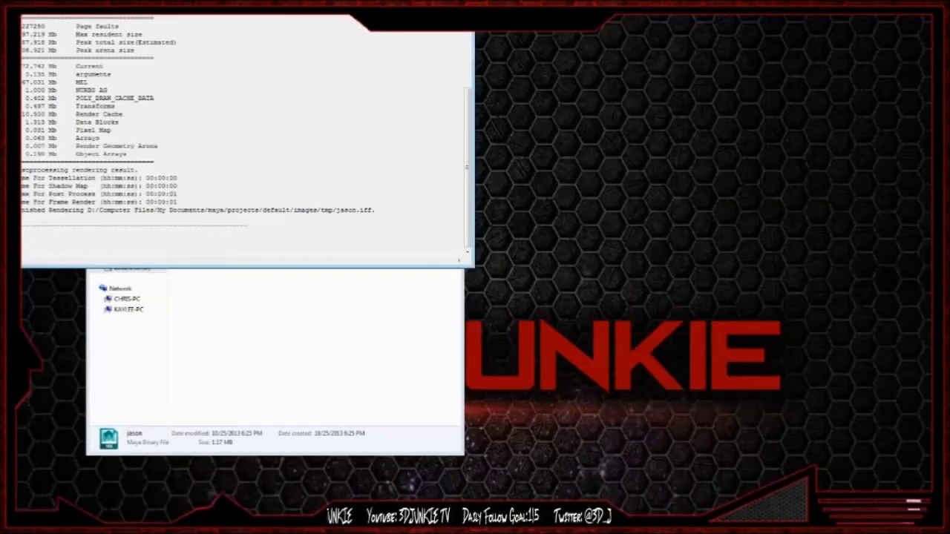
- Switch to the Explorer window, go back to the 3D folder and open the Screenshots folder inside glu_test's Test folder
left_click(359, 331)
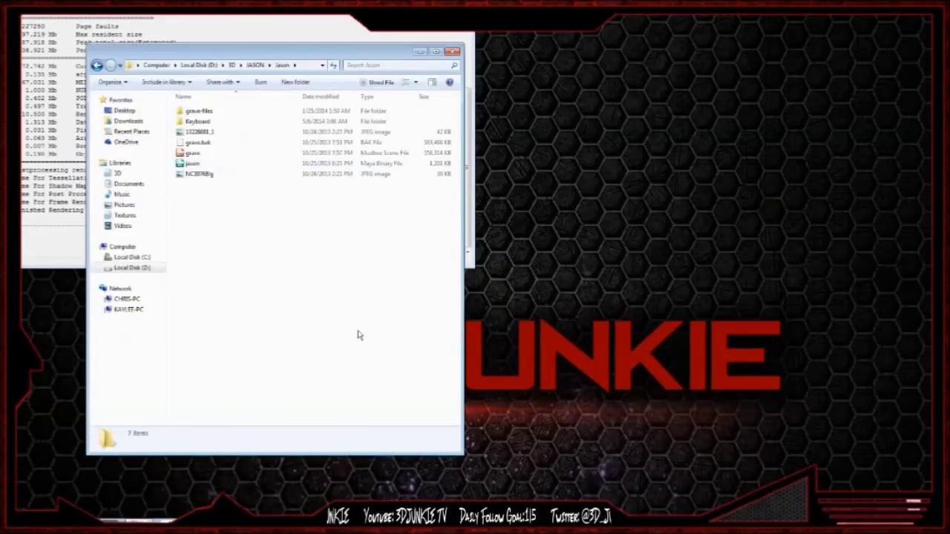
left_click(96, 65)
left_click(97, 65)
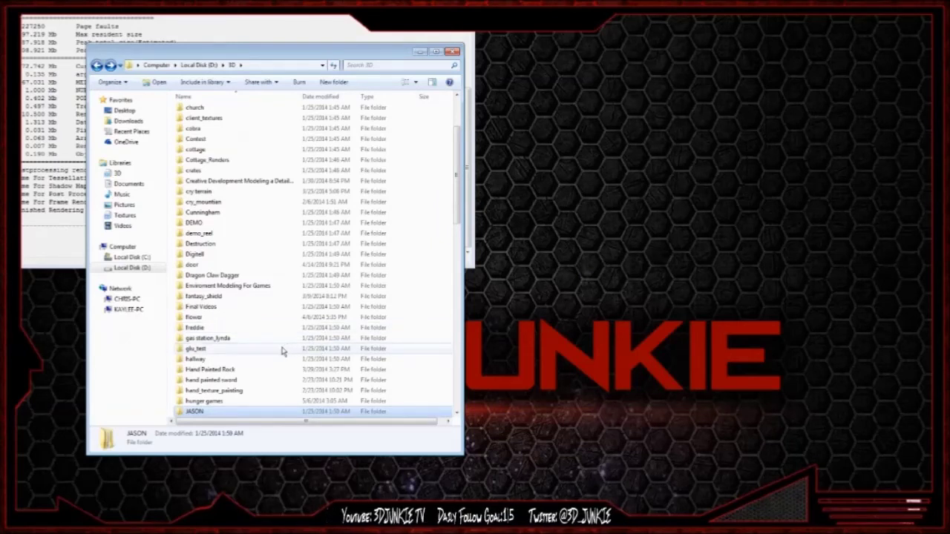
double_click(282, 351)
double_click(232, 110)
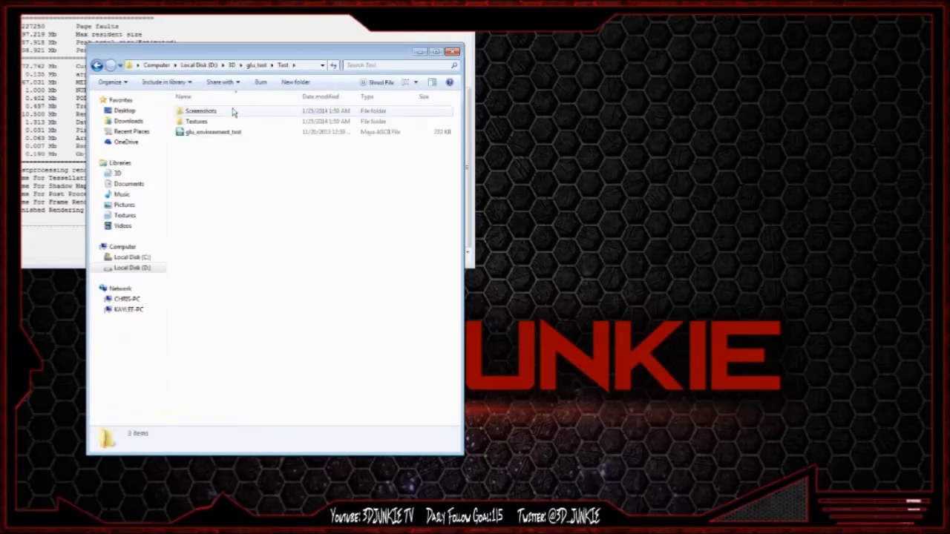
double_click(232, 111)
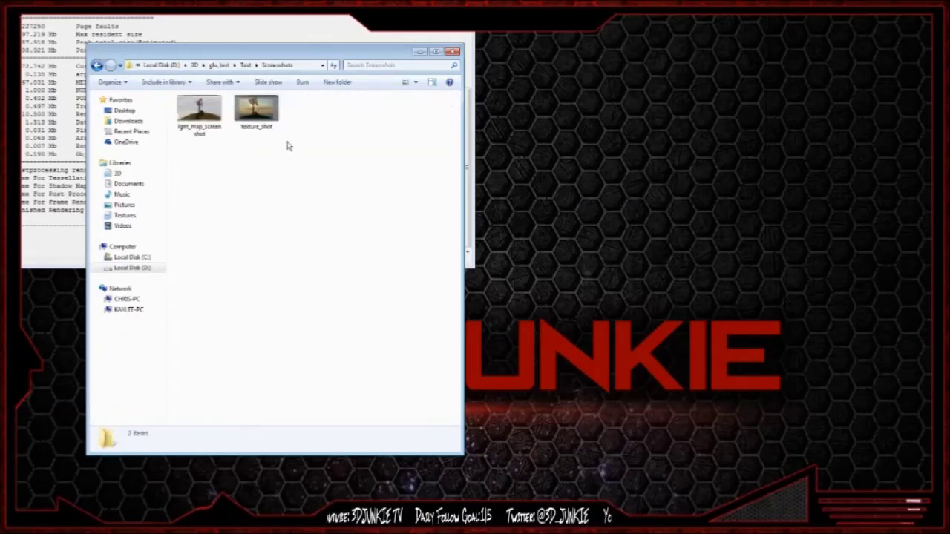
- View the texture_shot image and the light map screenshot, closing each one
double_click(257, 111)
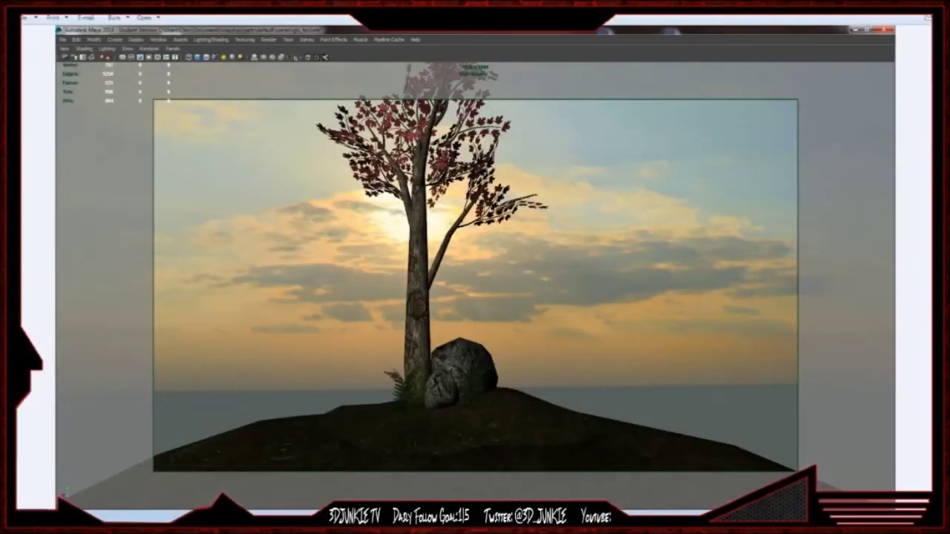
left_click(928, 17)
double_click(202, 111)
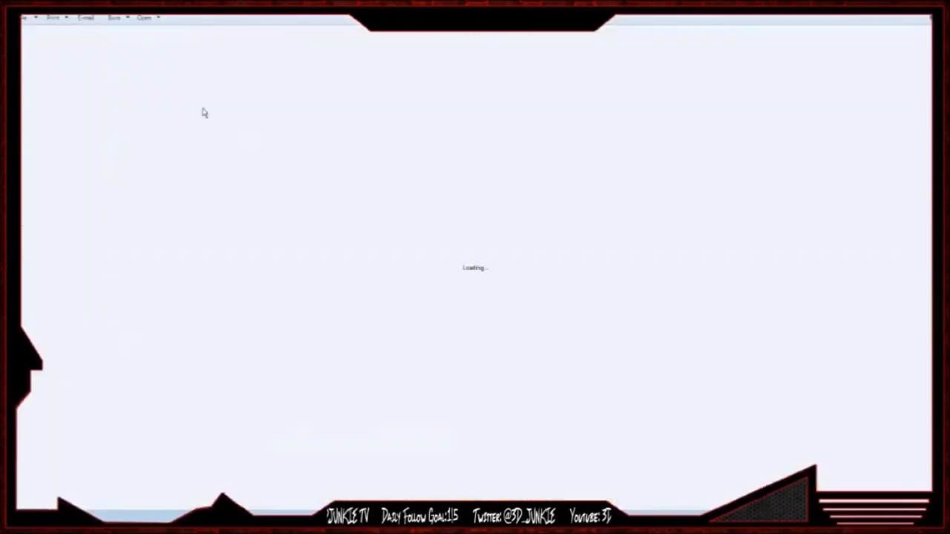
left_click(927, 18)
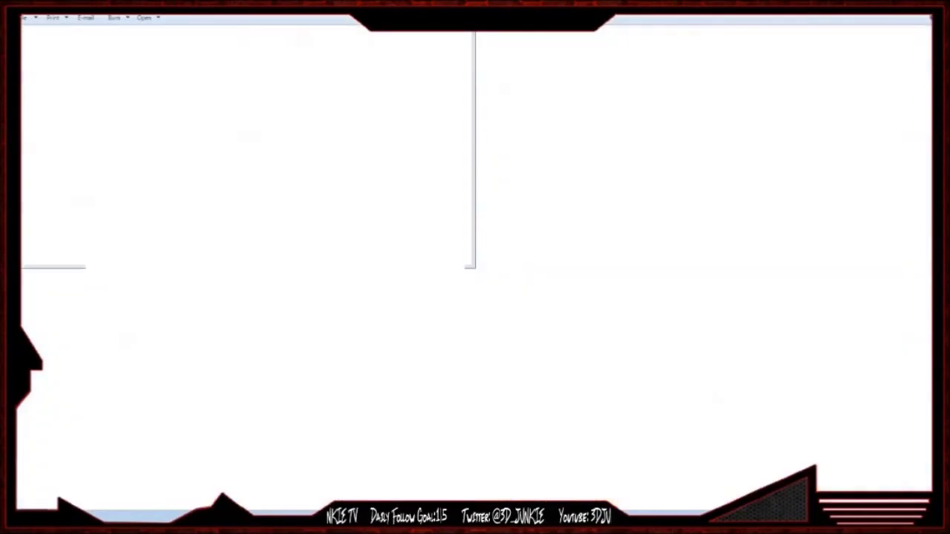
- Return to the 3D folder and open the train Maya binary file from the train folder
left_click(98, 65)
left_click(97, 66)
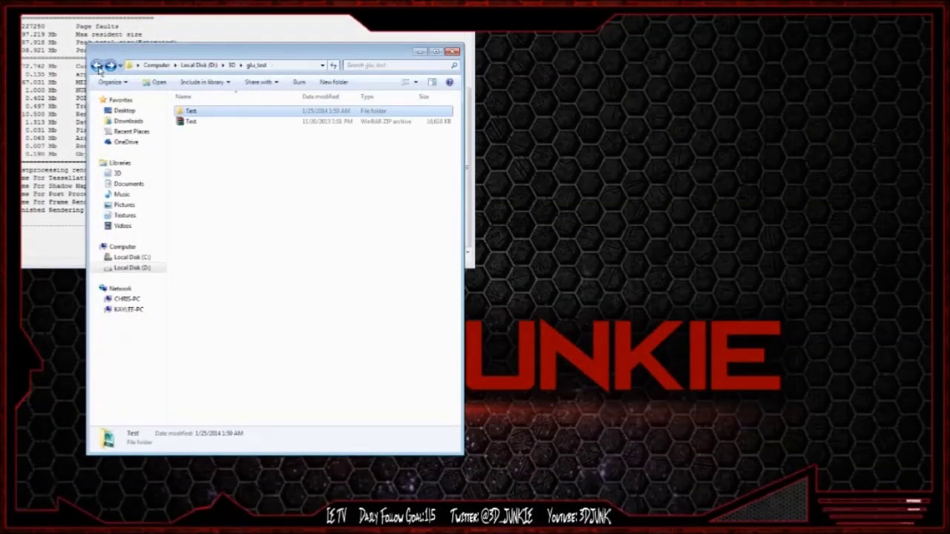
left_click(110, 65)
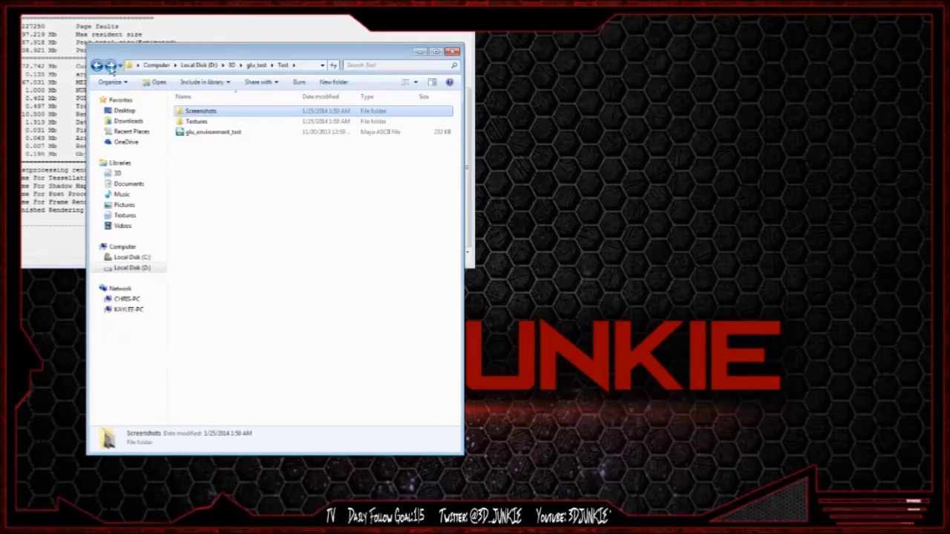
left_click(97, 65)
left_click(97, 65)
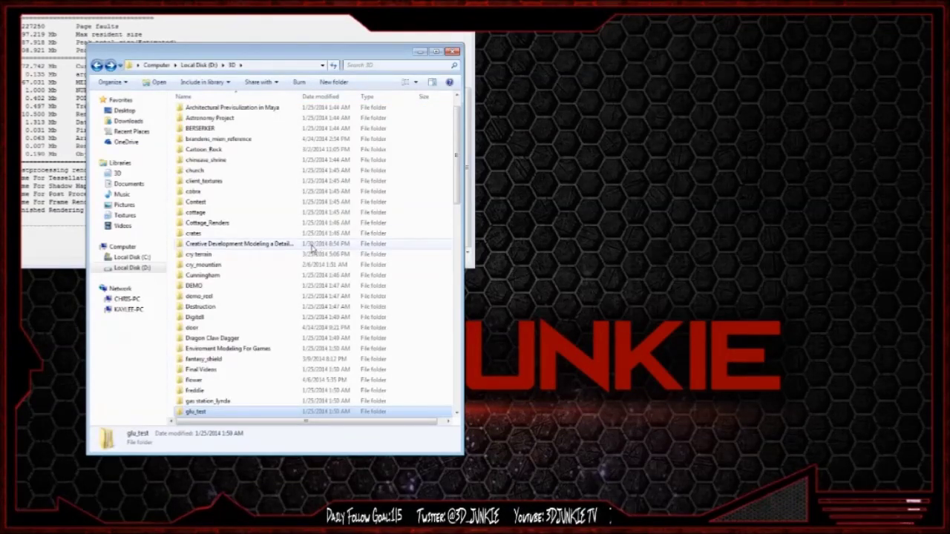
scroll(264, 295, "down", 3)
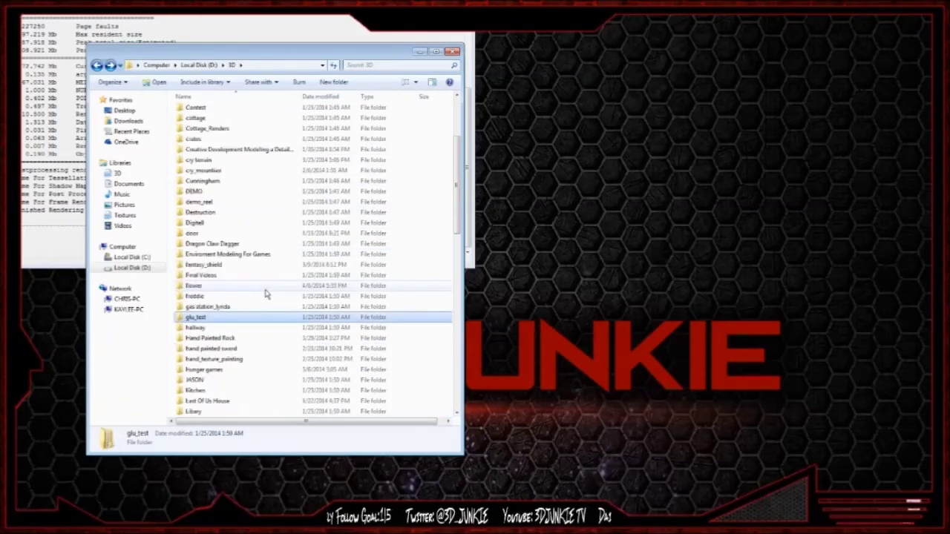
scroll(265, 295, "down", 8)
scroll(268, 295, "down", 5)
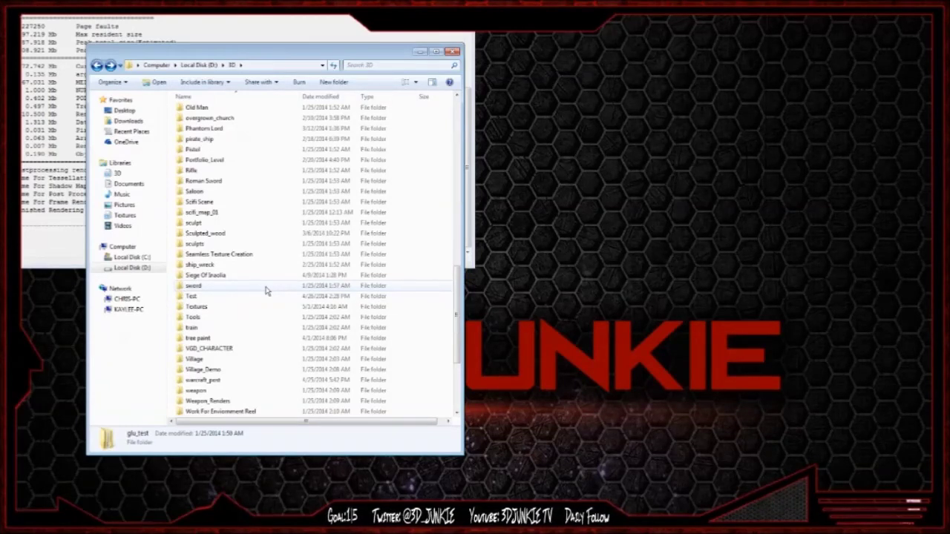
double_click(224, 327)
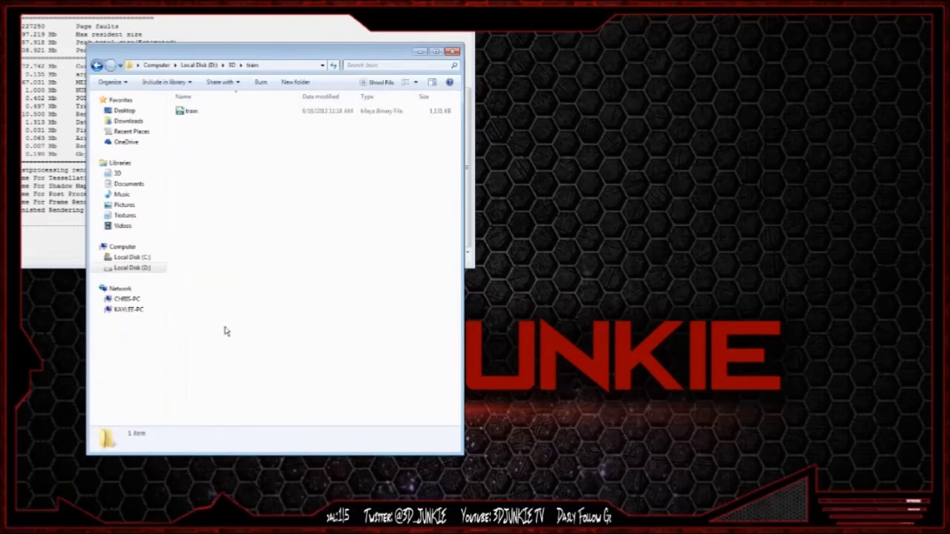
left_click(227, 113)
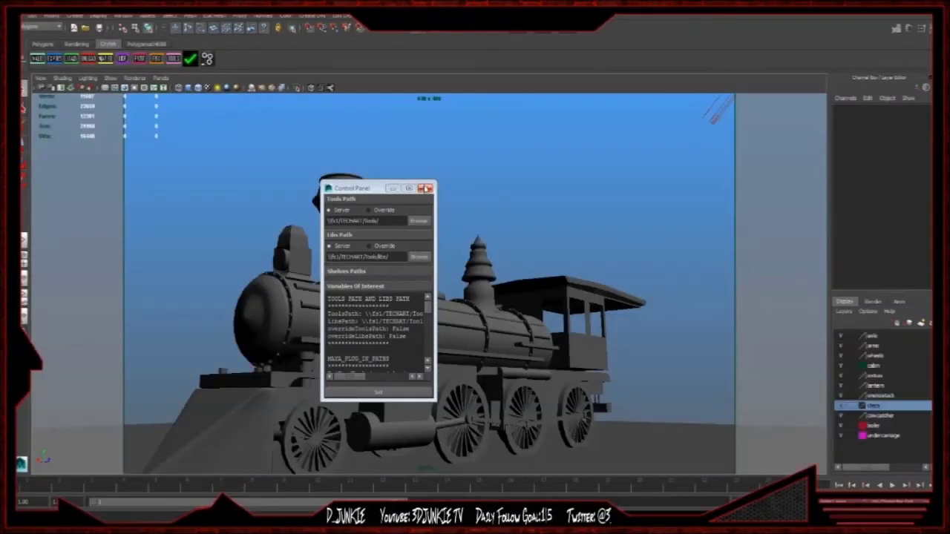
- Close the Control Panel window, look over the locomotive model and exit its Maya session
left_click(428, 189)
left_click_drag(456, 220, 439, 237, "alt")
key("ctrl+q")
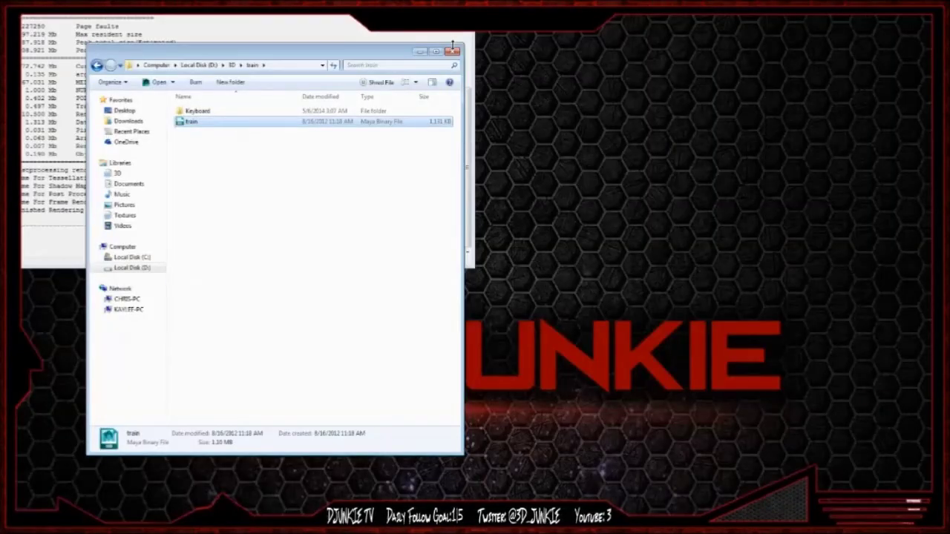
- Close the remaining gravestone and hammer scenes in Maya, saving the changes to the hammer file
left_click(455, 34)
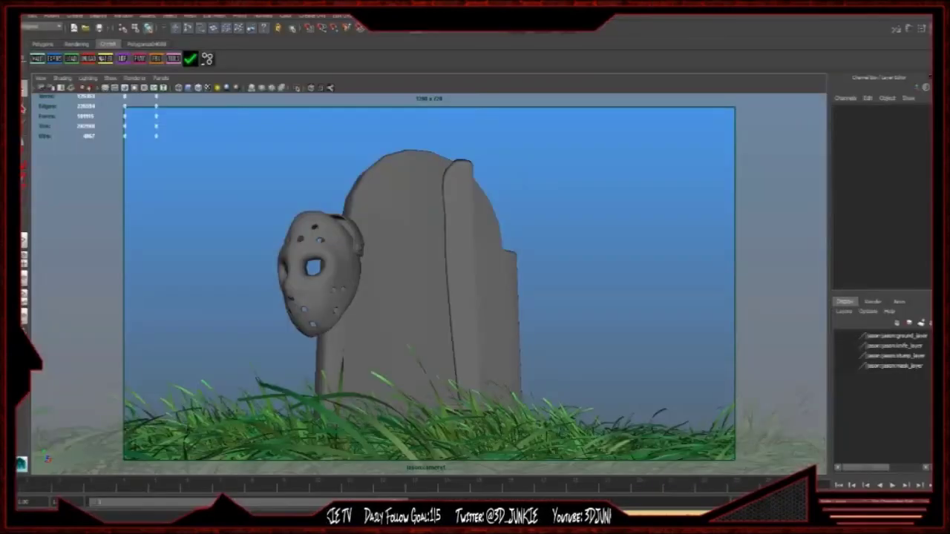
key("ctrl+n")
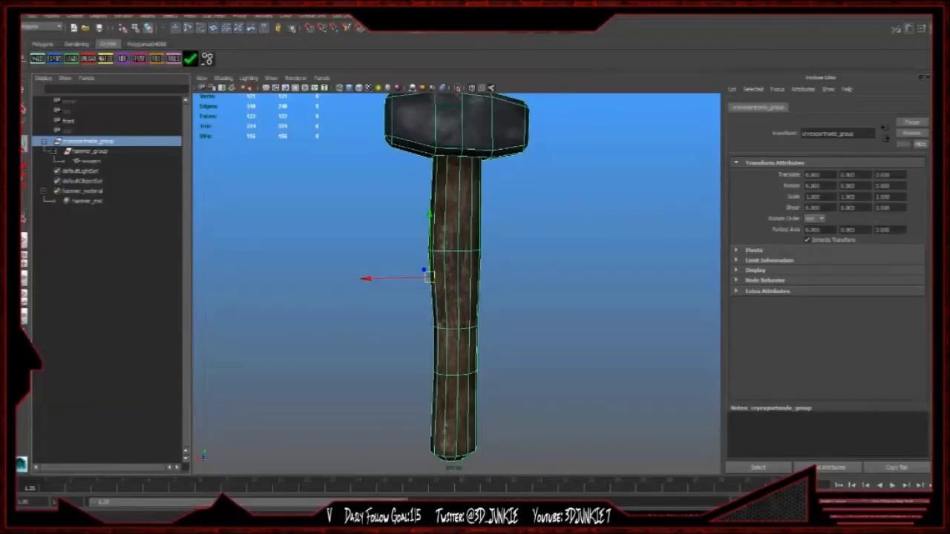
key("ctrl+n")
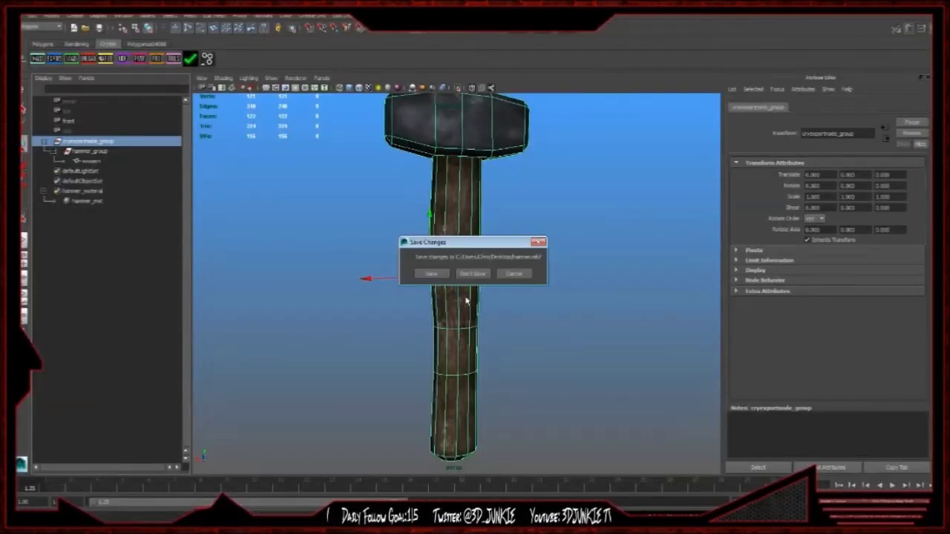
left_click(434, 273)
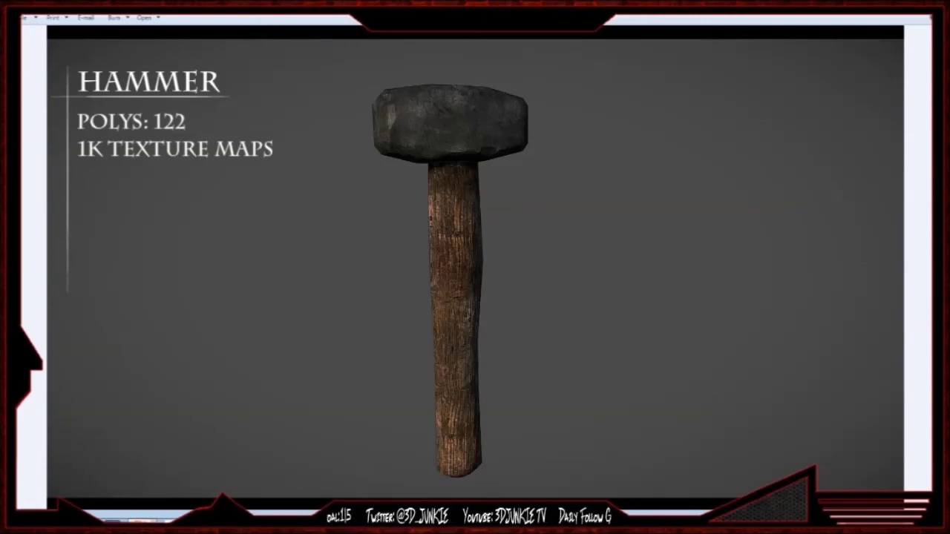
- Close the hammer render images and the hammer project in Mudbox
left_click(923, 7)
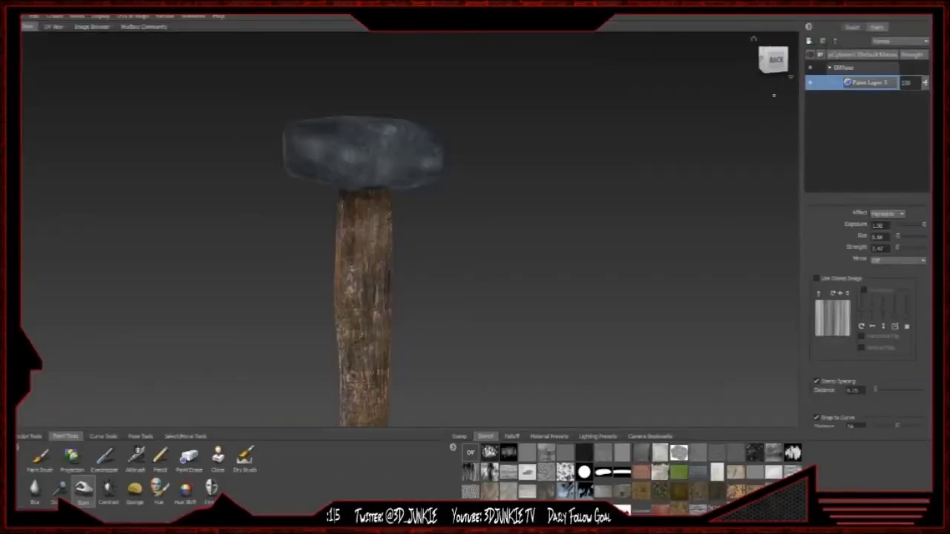
left_click(922, 7)
left_click(473, 282)
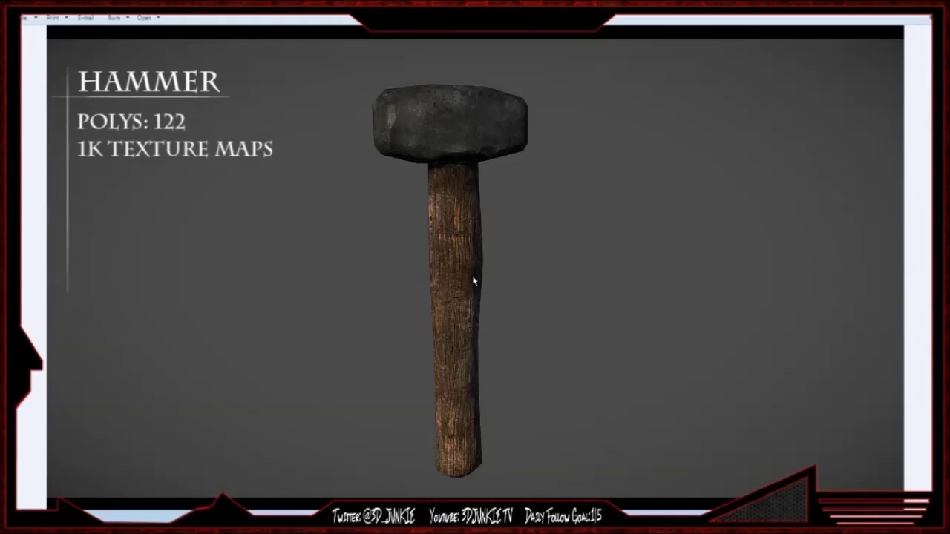
key("alt+F4")
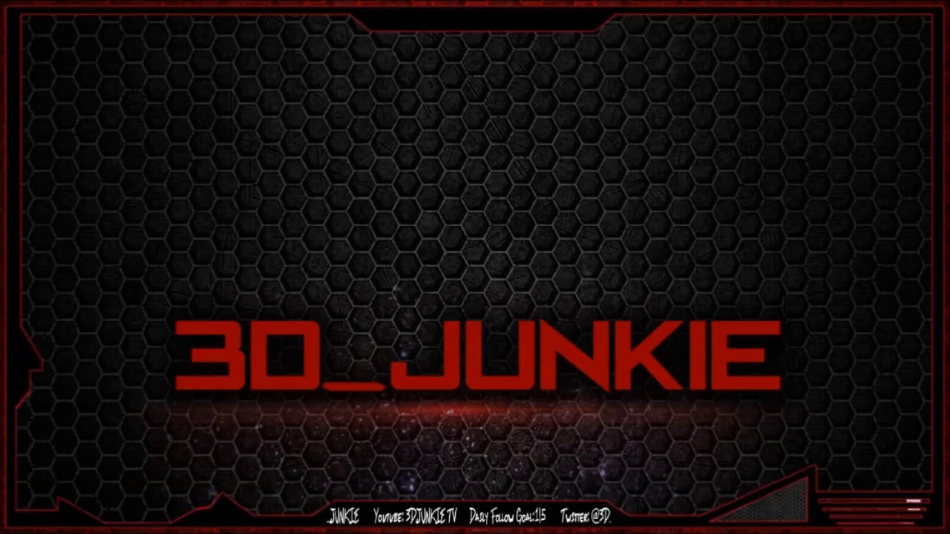
- Open the 3D folder on Local Disk (D:) and go to the Reference folder inside Last Of Us House
key("super")
left_click(85, 273)
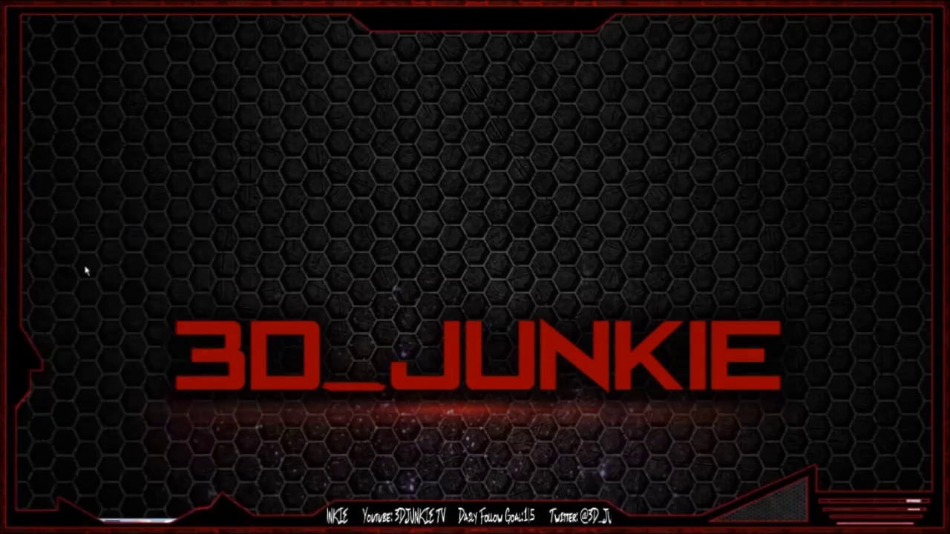
left_click(261, 205)
double_click(193, 112)
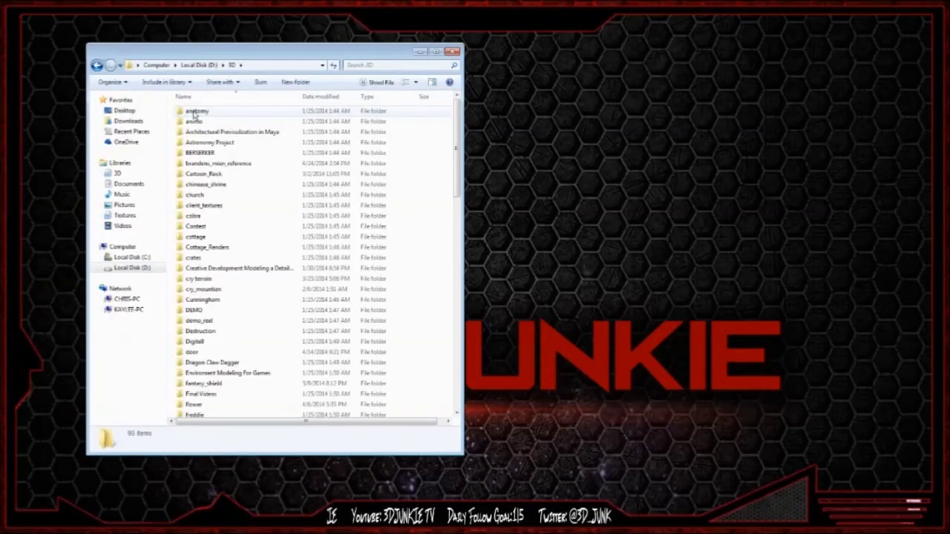
type("hulast")
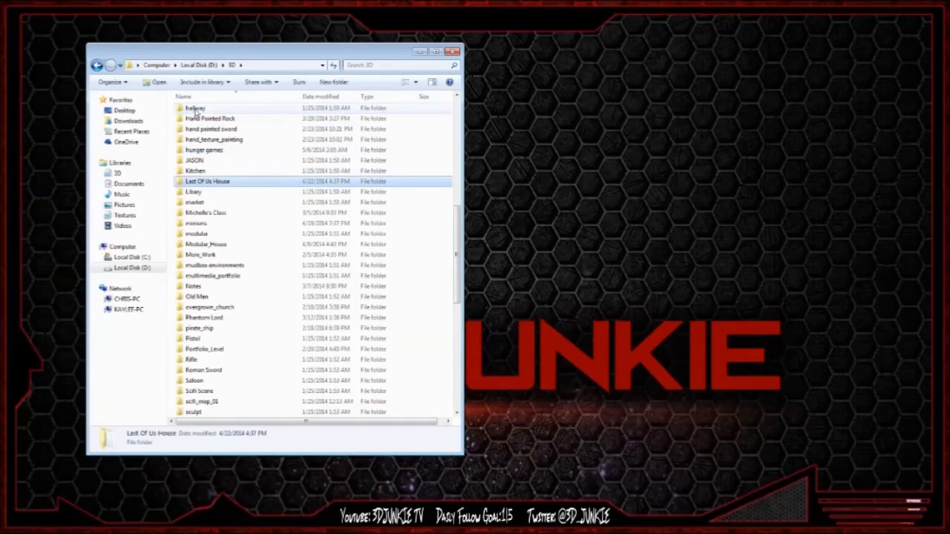
double_click(225, 183)
double_click(222, 124)
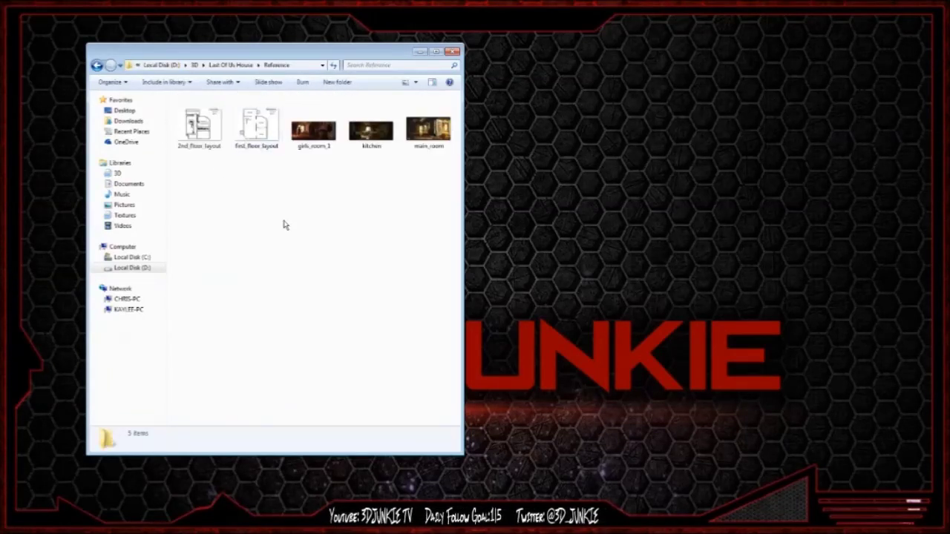
- View the main_room reference image, zooming in on the interior, and close it
double_click(428, 130)
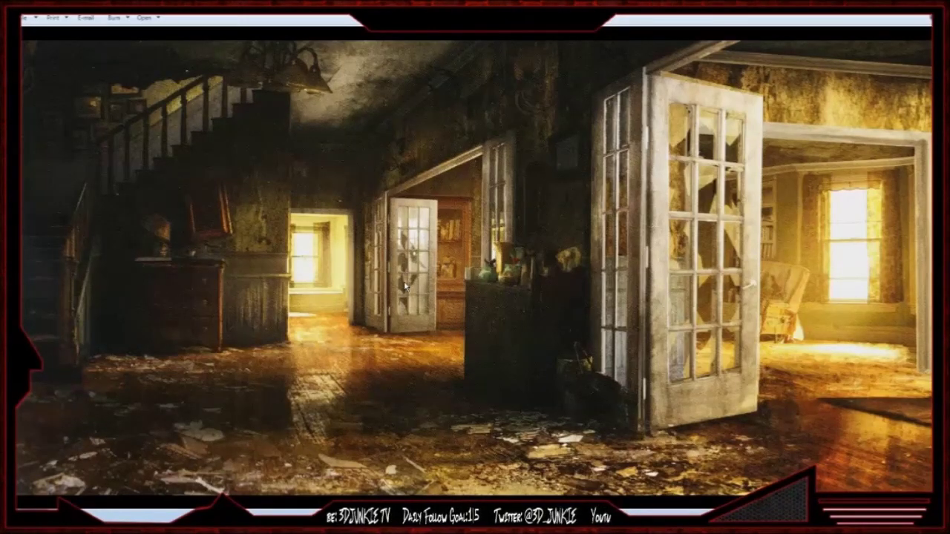
scroll(330, 269, "up", 2)
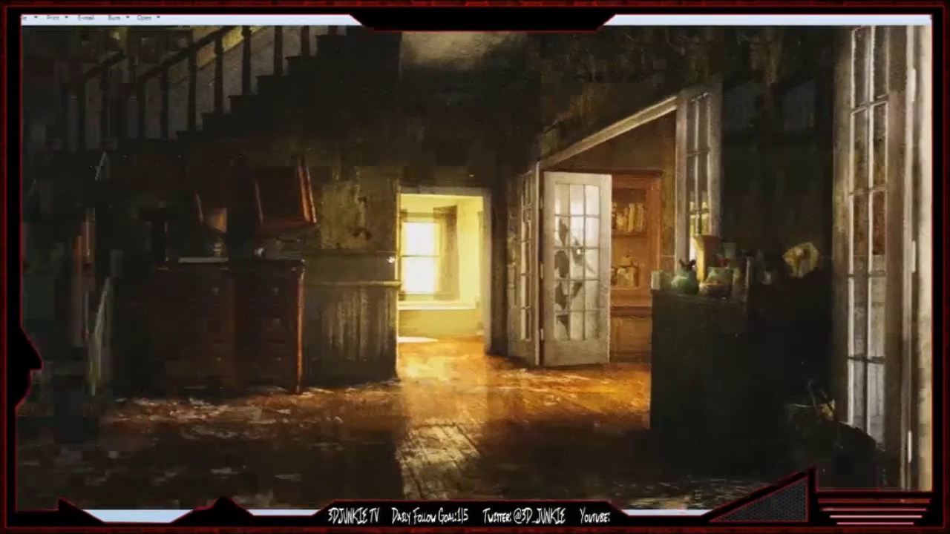
scroll(391, 259, "down", 2)
left_click(917, 8)
- View the kitchen and girls_room_1 reference images enlarged, closing each one
left_click(368, 142)
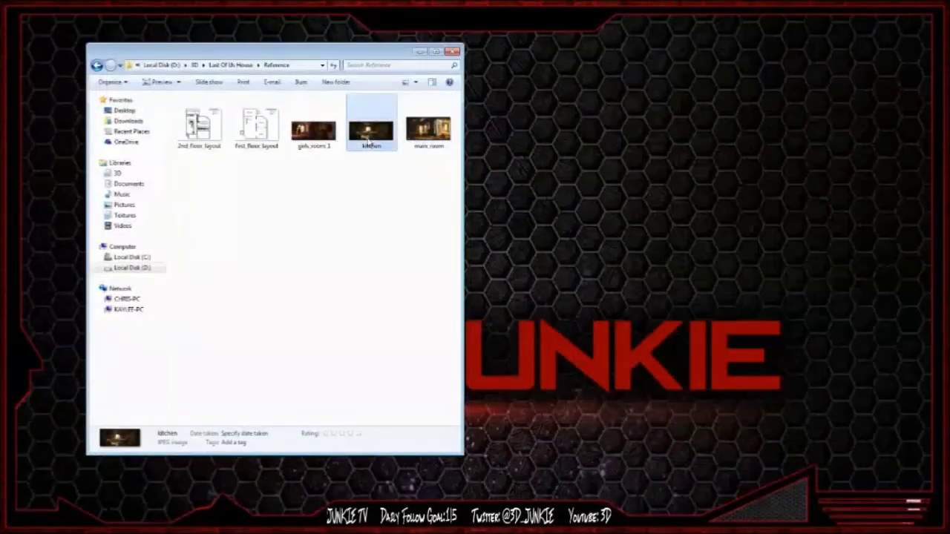
double_click(369, 137)
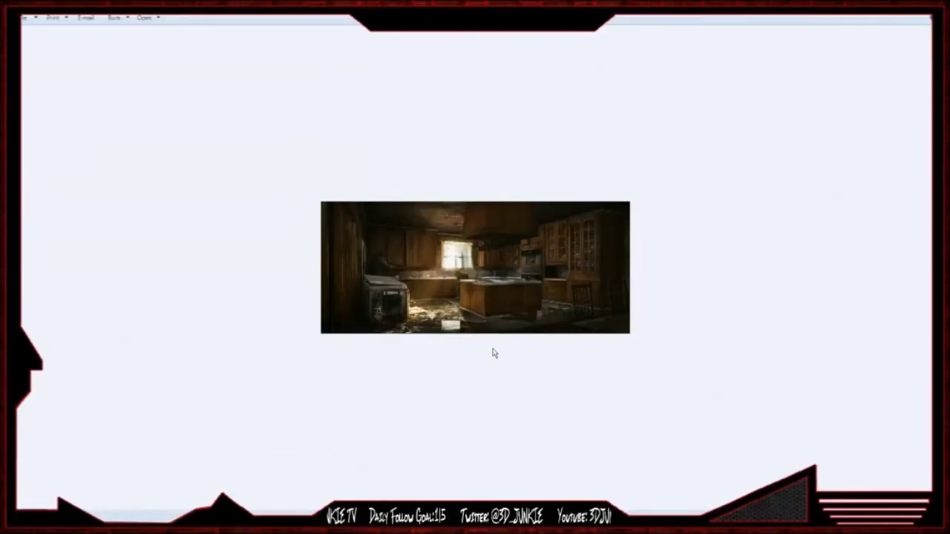
scroll(490, 342, "up", 2)
scroll(490, 340, "down", 1)
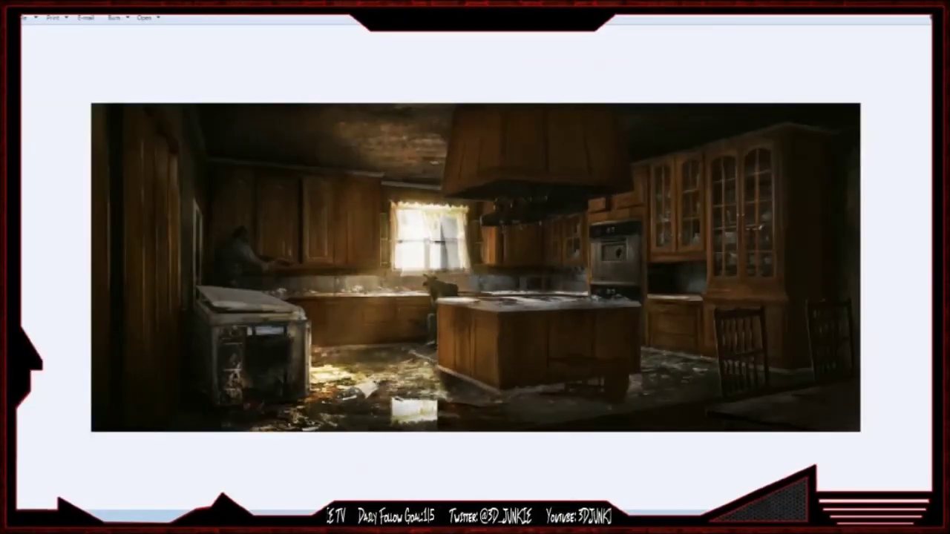
key("Escape")
double_click(313, 132)
scroll(449, 321, "up", 1)
scroll(449, 320, "down", 1)
key("Escape")
- Widen the Reference folder window, view the floor layout images starting with 2nd_floor_layout, and close the folder
left_click(291, 245)
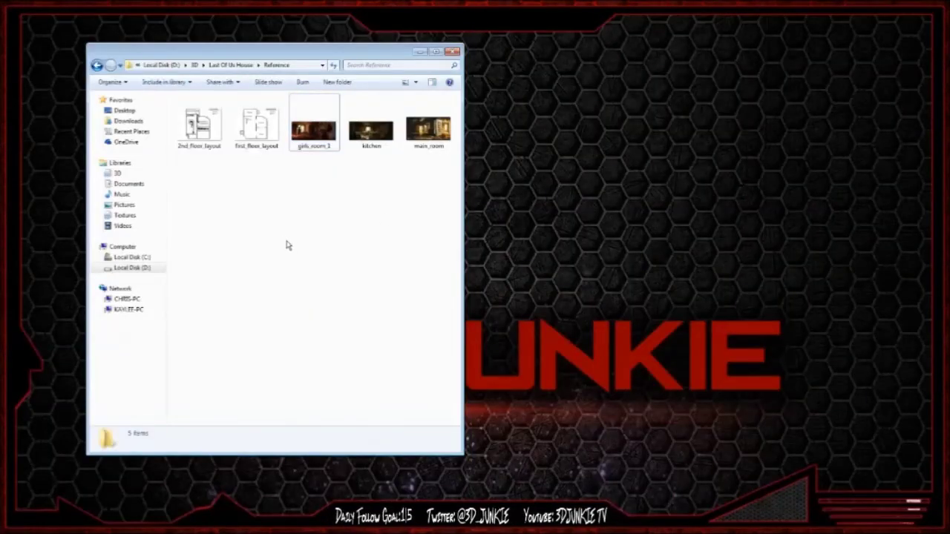
left_click_drag(462, 223, 661, 215)
double_click(200, 128)
key("Right")
key("Right")
key("Escape")
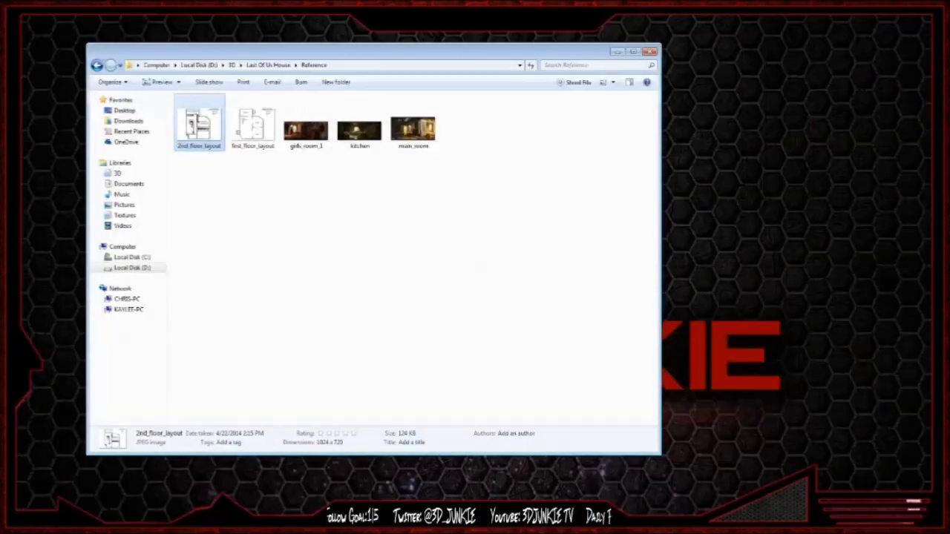
left_click(650, 52)
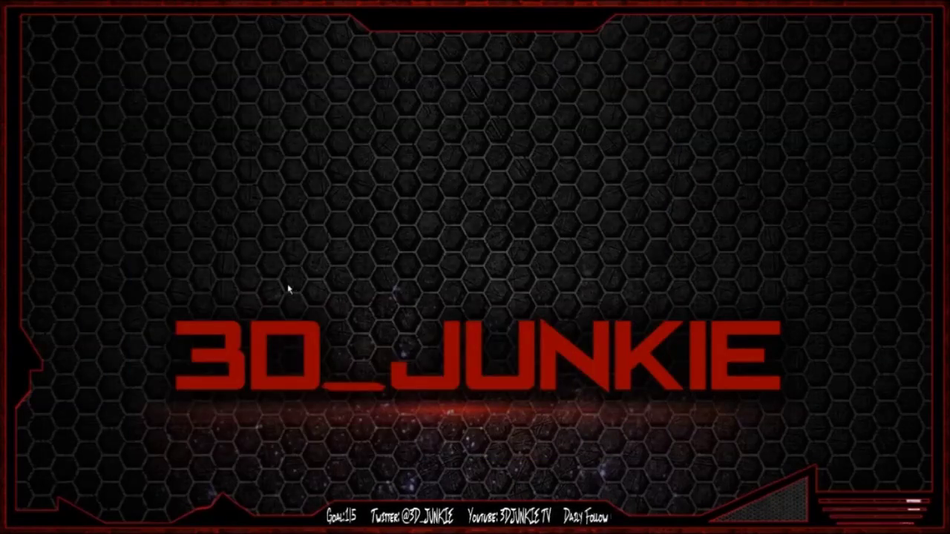